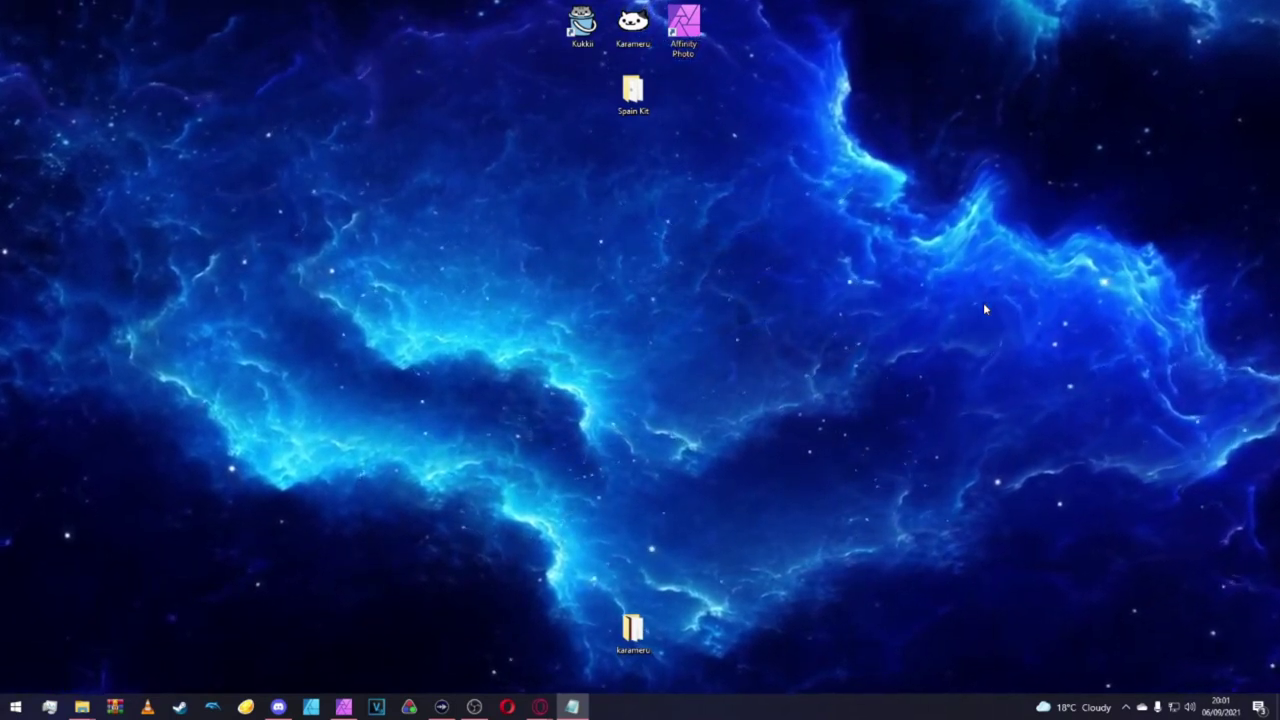
Open the Spain Kit folder and expand data > chr > model in the ie6_b.fa archive.
double_click(632, 92)
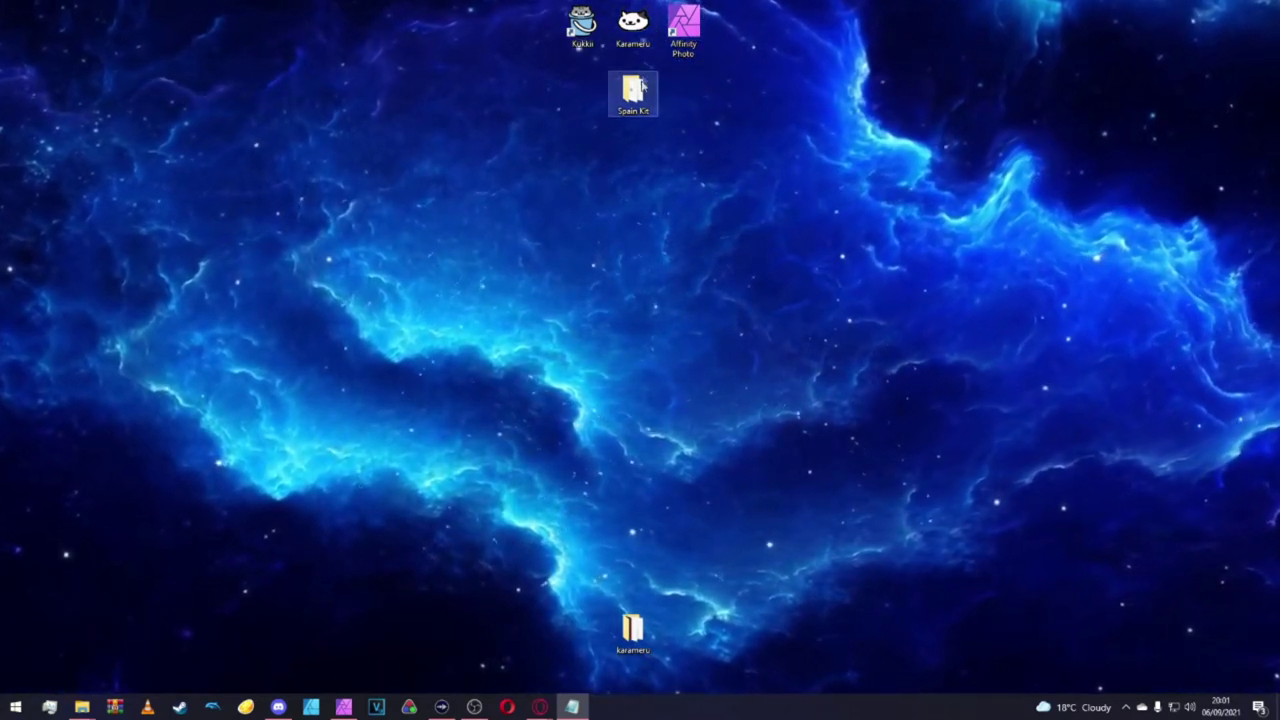
left_click_drag(723, 241, 573, 124)
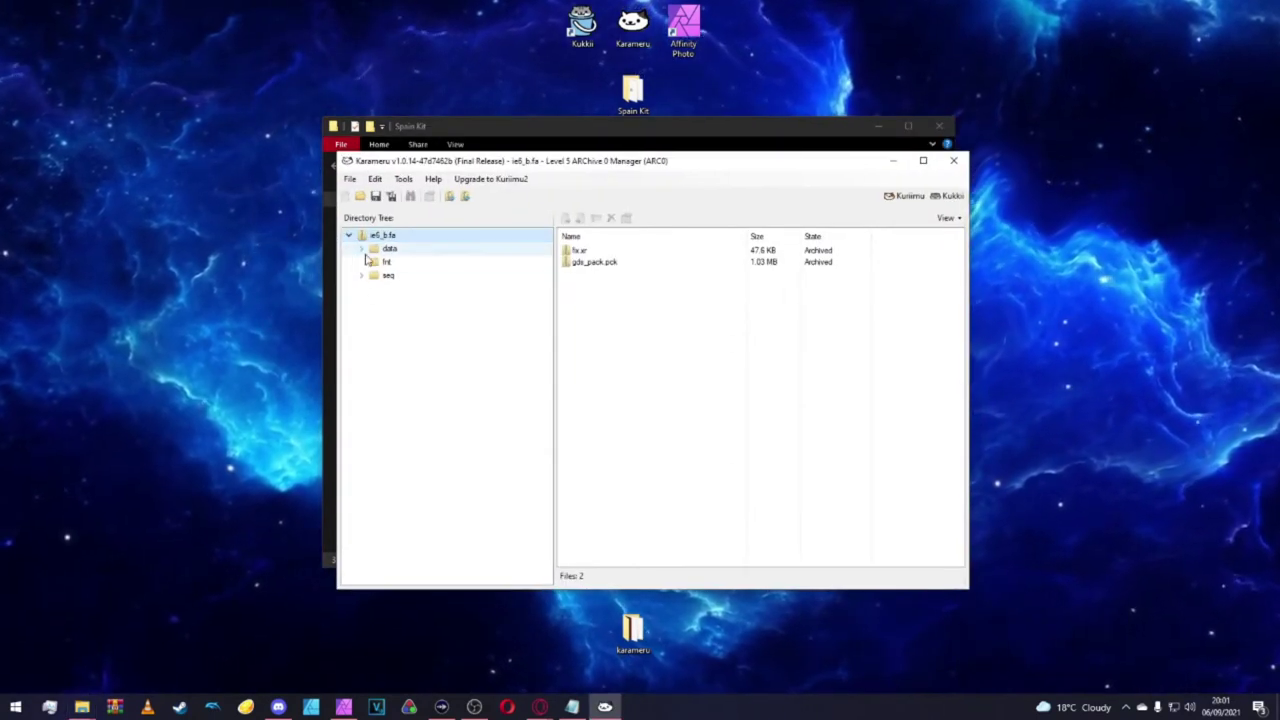
double_click(368, 249)
double_click(378, 262)
double_click(389, 276)
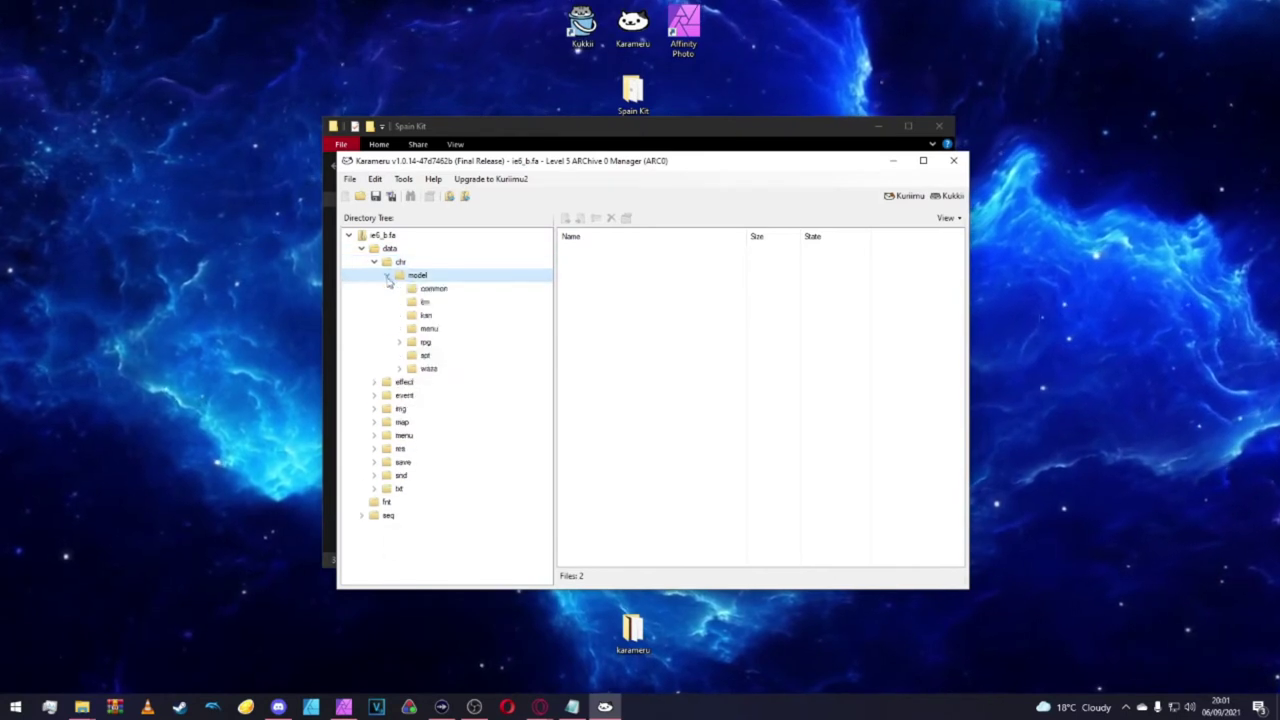
Expand waza, list the body folder's kit files and bring up the actions for uab0021.xc.
double_click(402, 369)
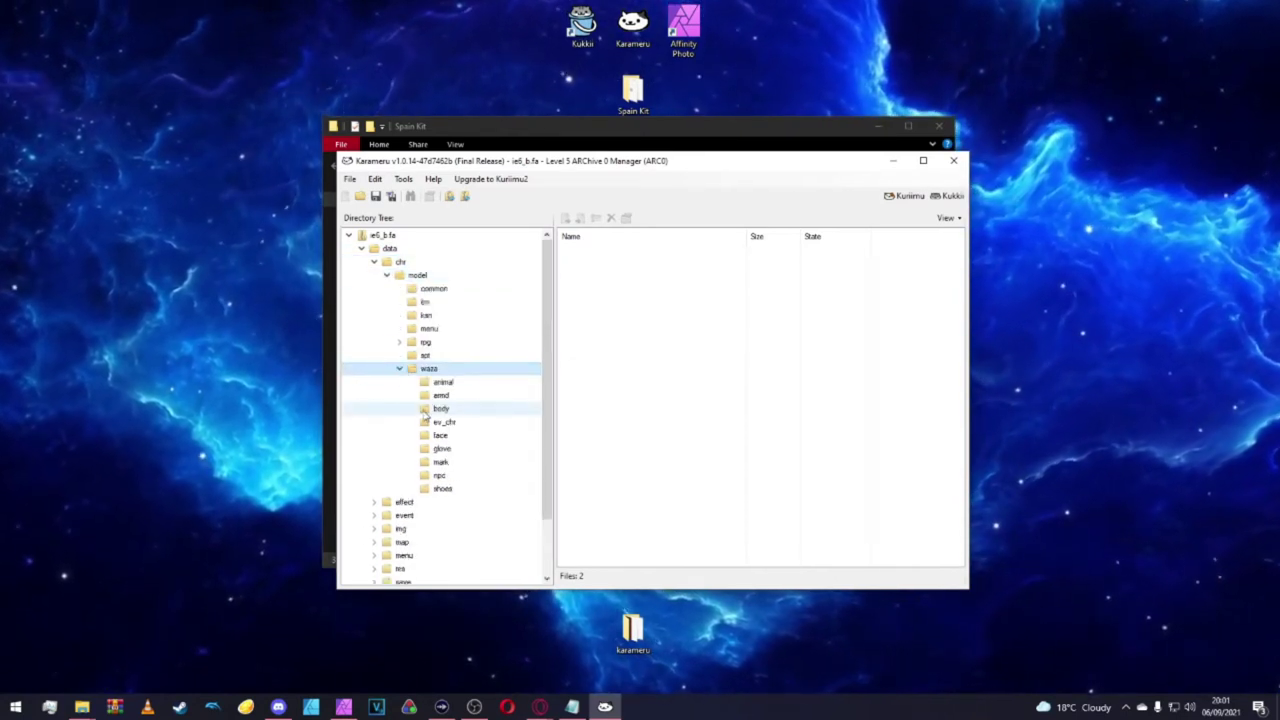
left_click(425, 412)
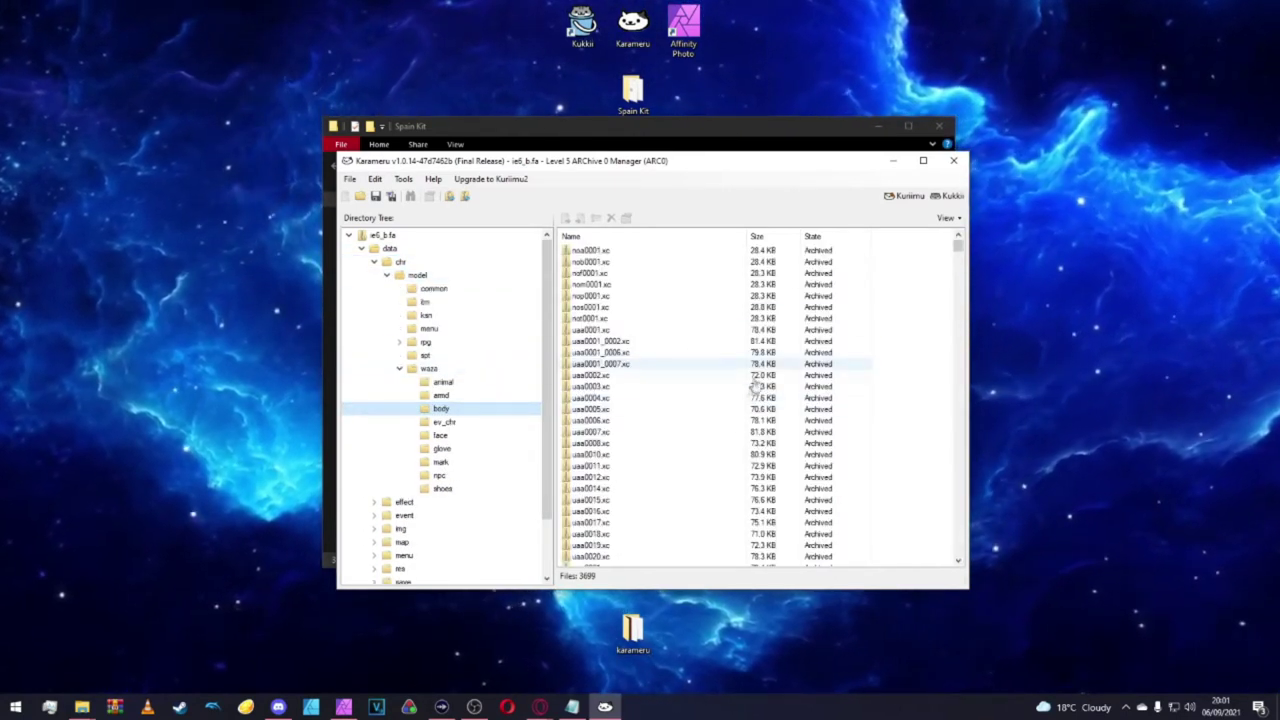
scroll(710, 460, "down", 8)
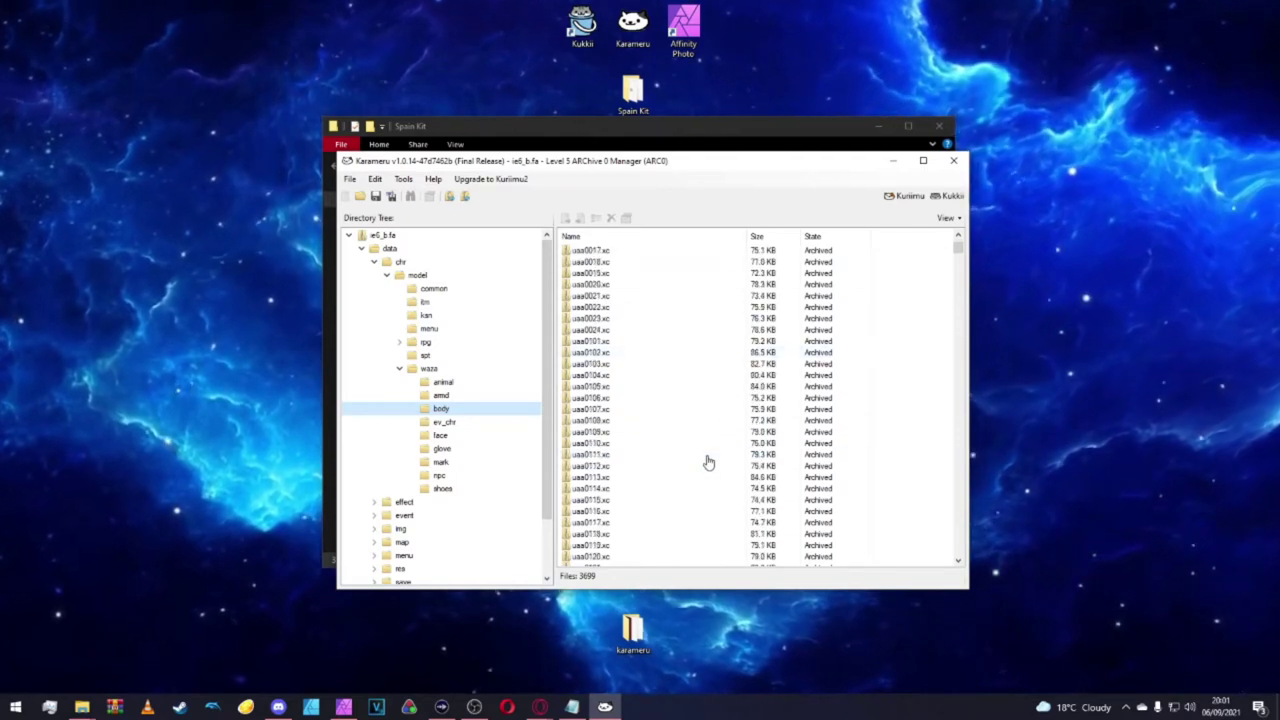
scroll(708, 462, "down", 20)
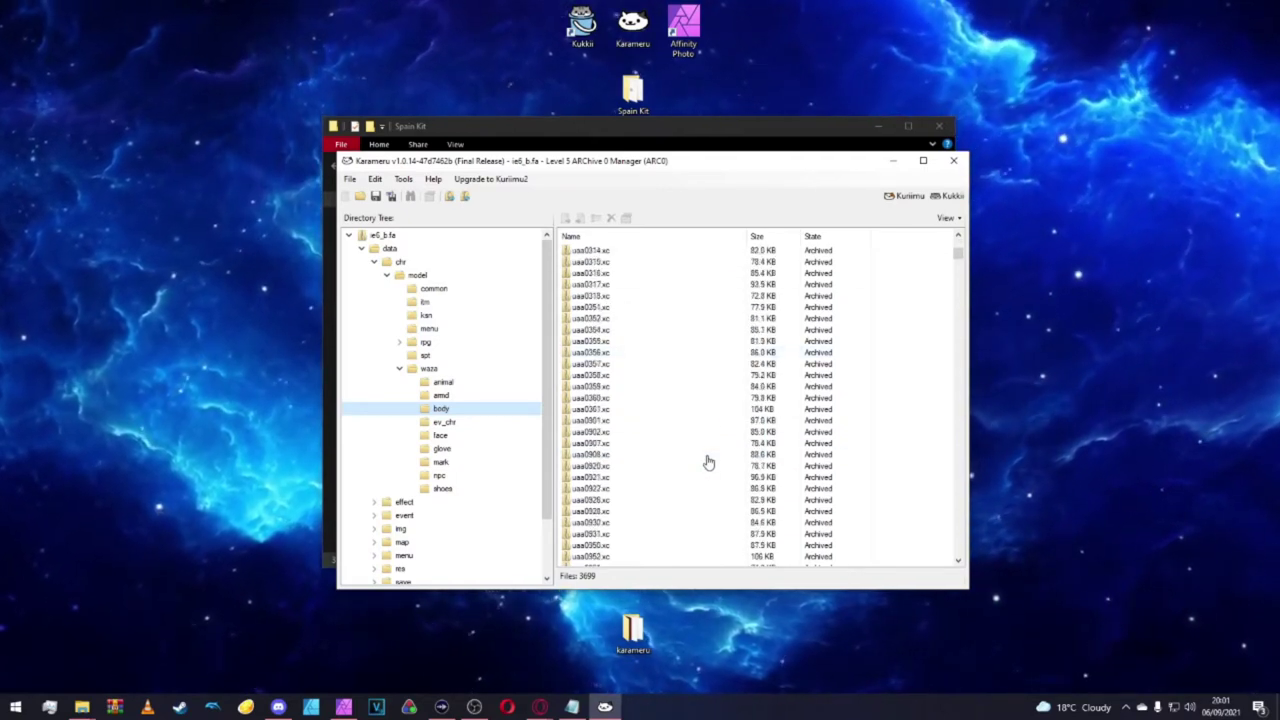
scroll(708, 462, "down", 20)
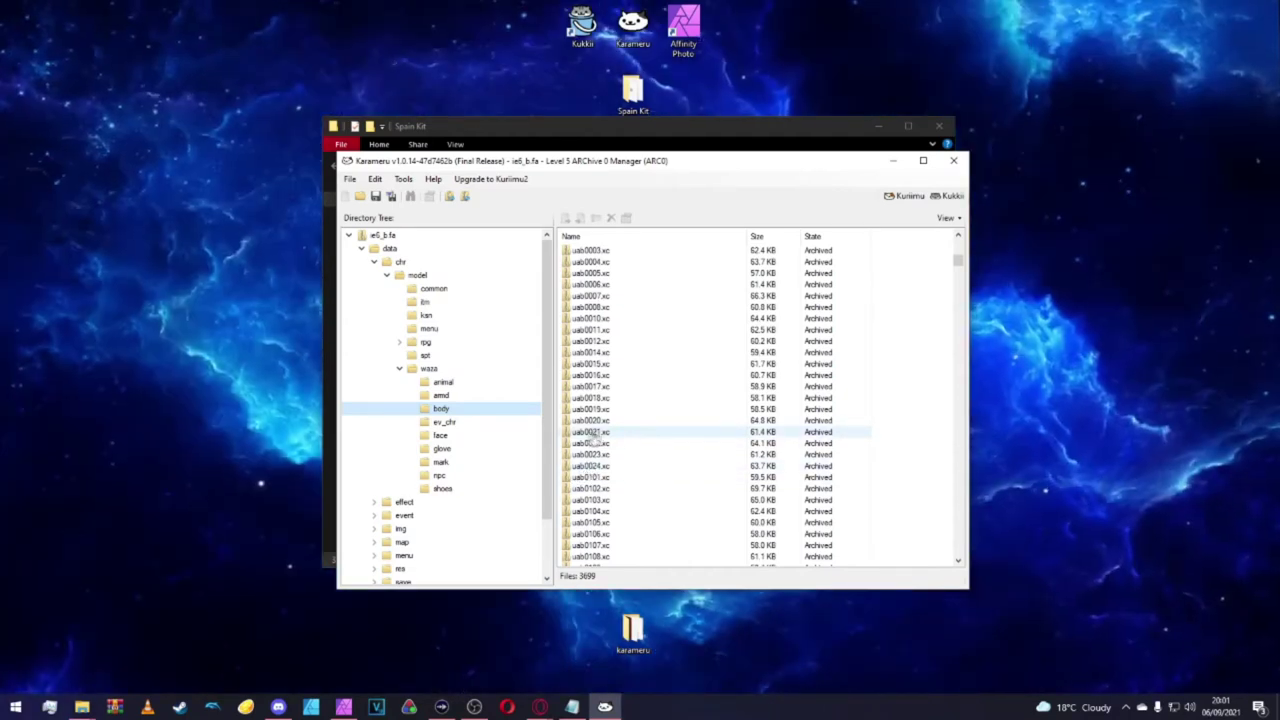
right_click(590, 432)
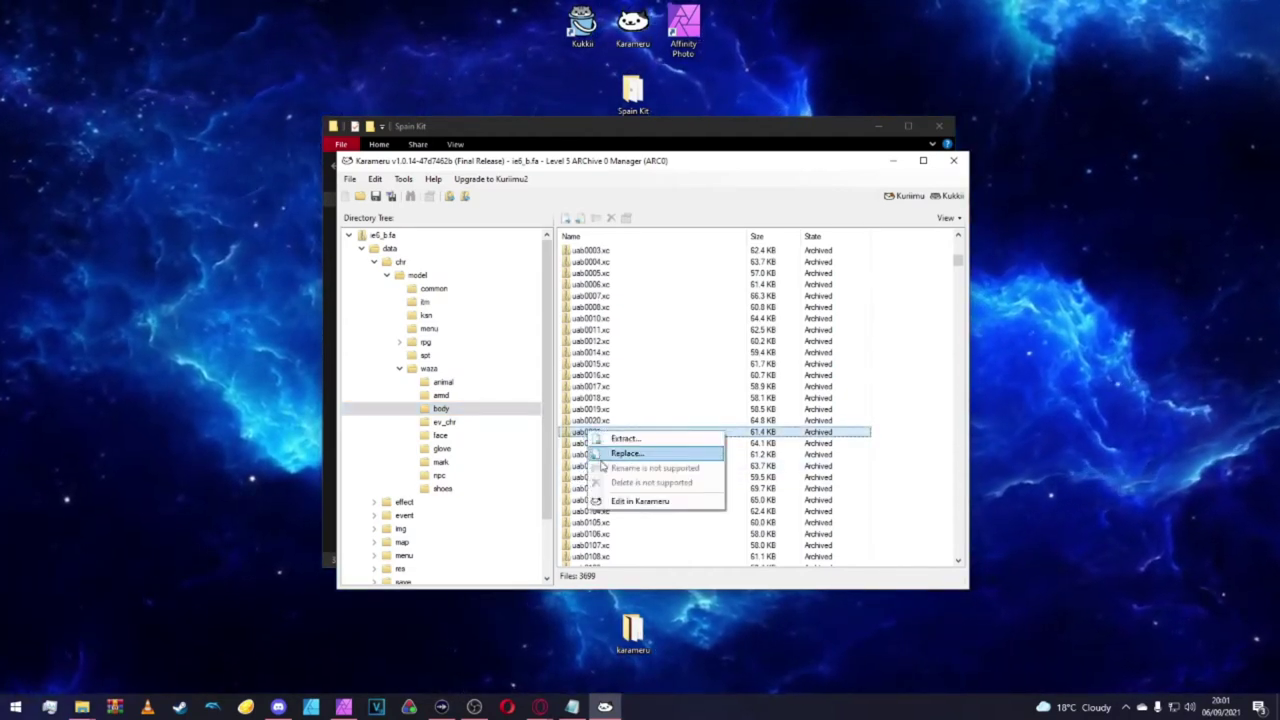
Extract uab0021.xc into a newly created 'Goalkeeper' folder inside Spain Kit.
left_click(606, 437)
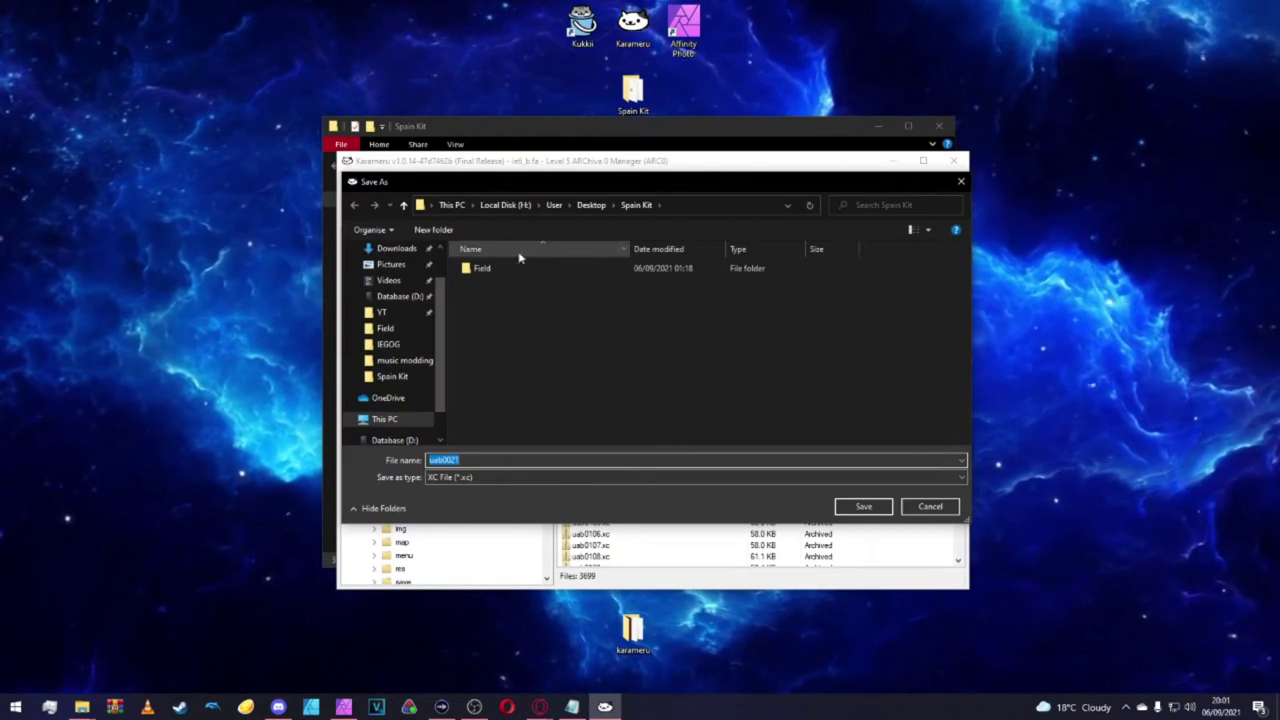
left_click(500, 320)
right_click(502, 319)
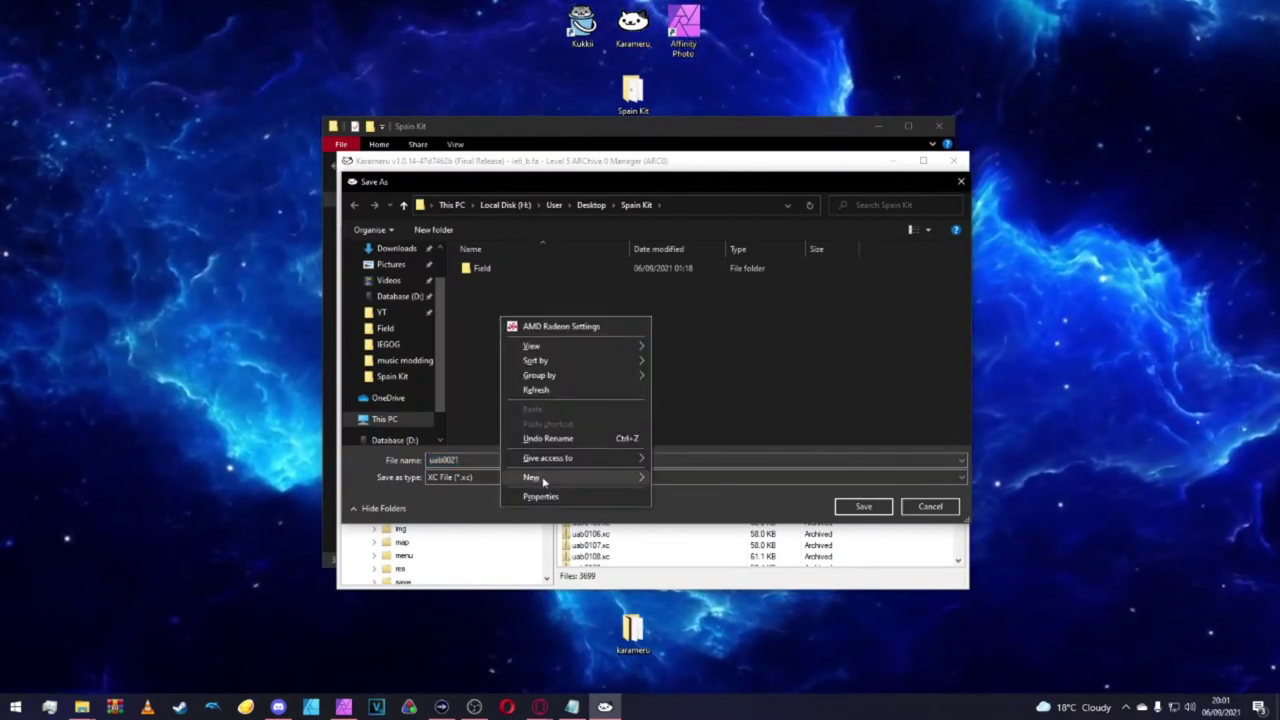
mouse_move(597, 477)
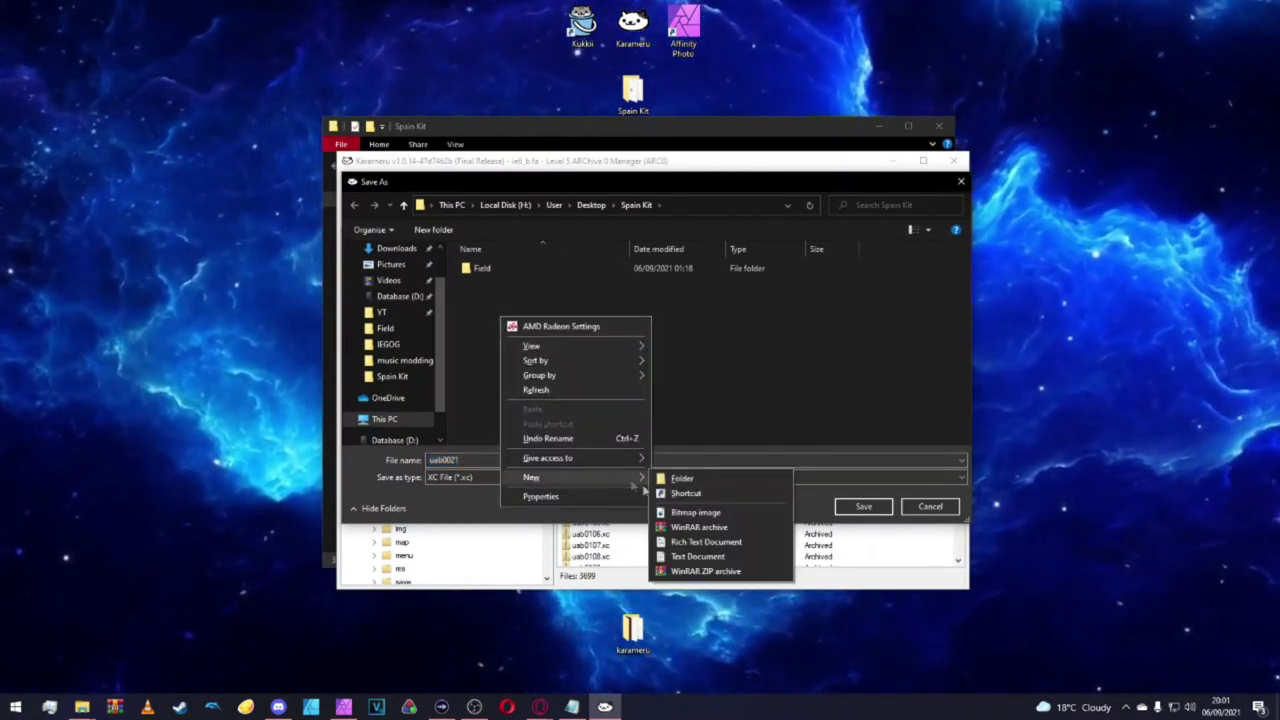
left_click(668, 480)
type("Goalke")
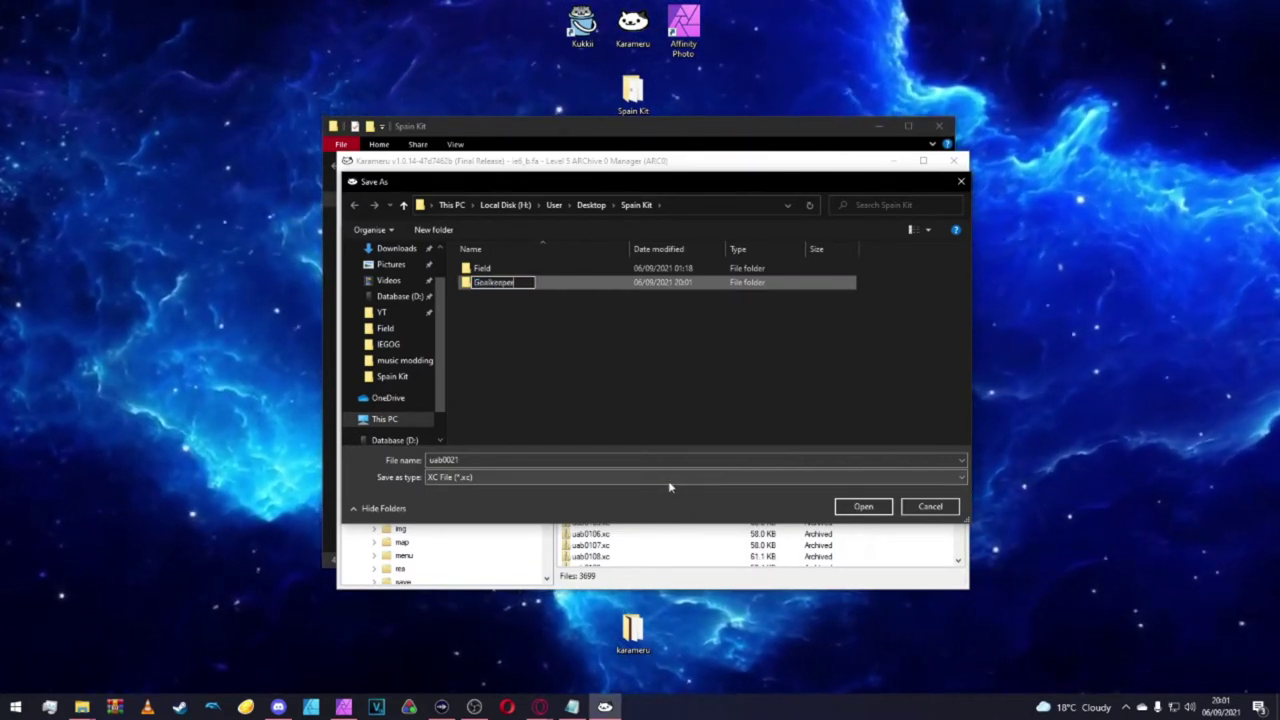
type("eper")
key("Return")
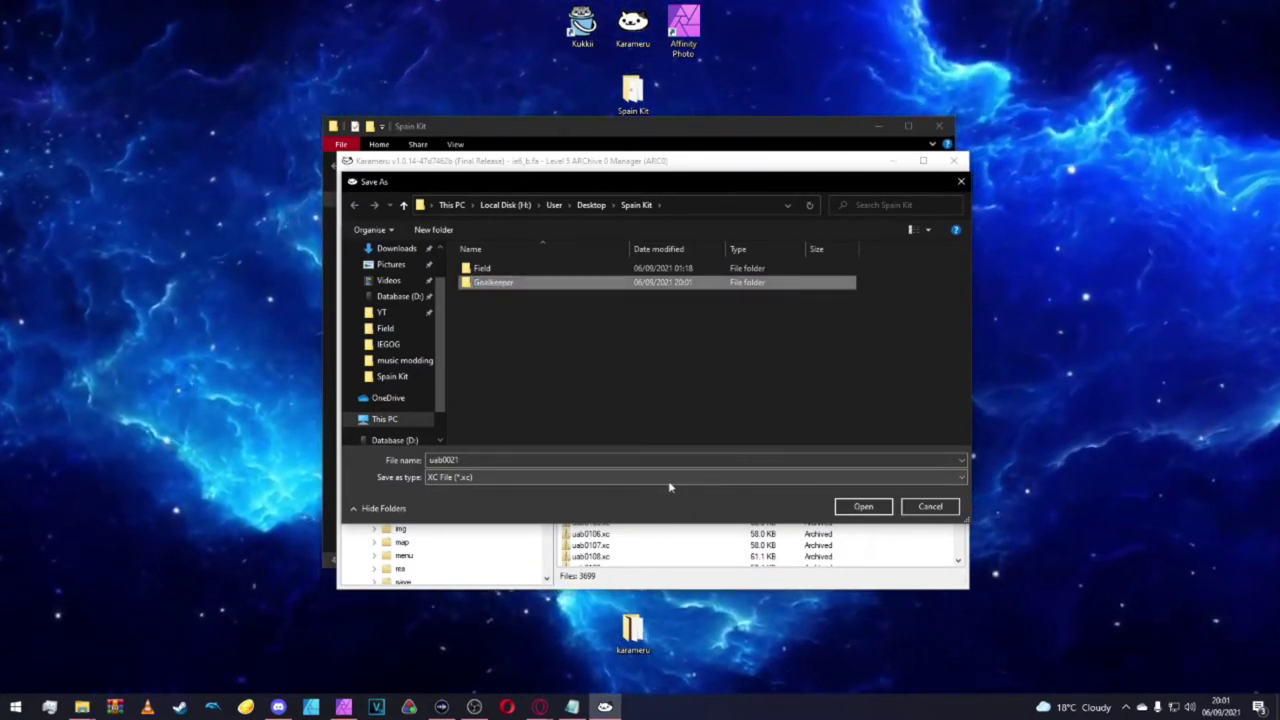
key("Return")
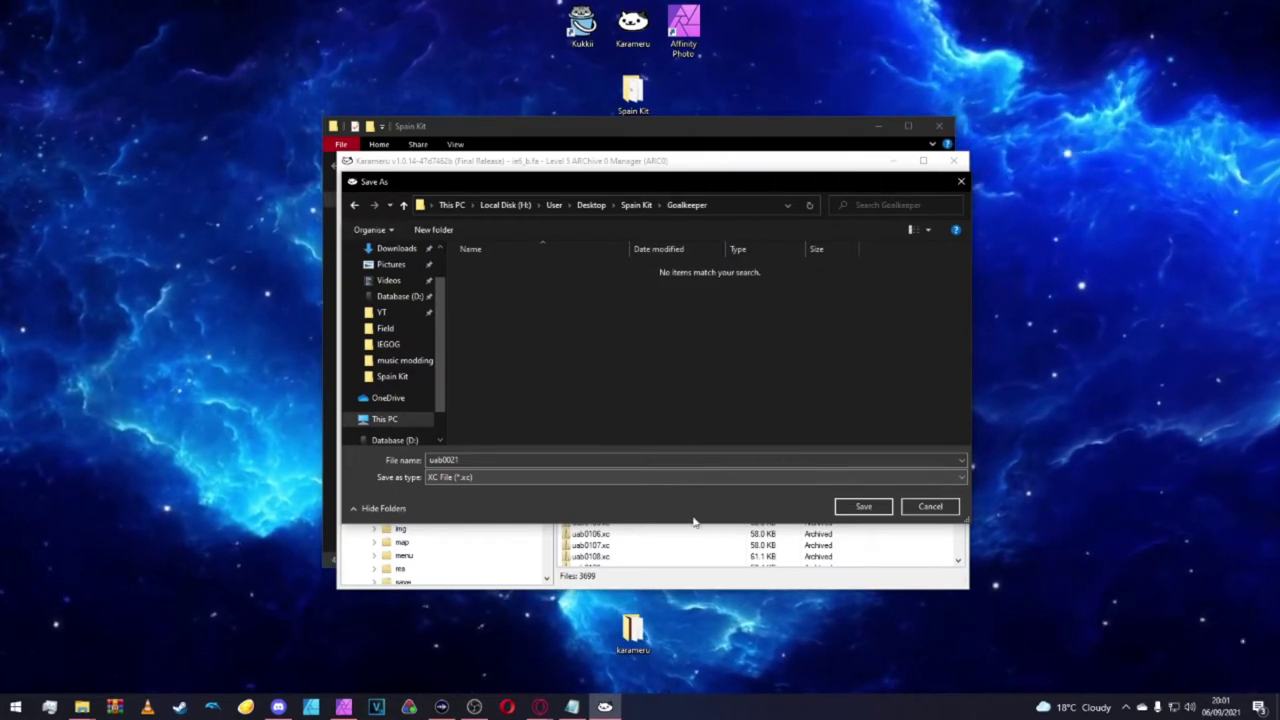
left_click(864, 507)
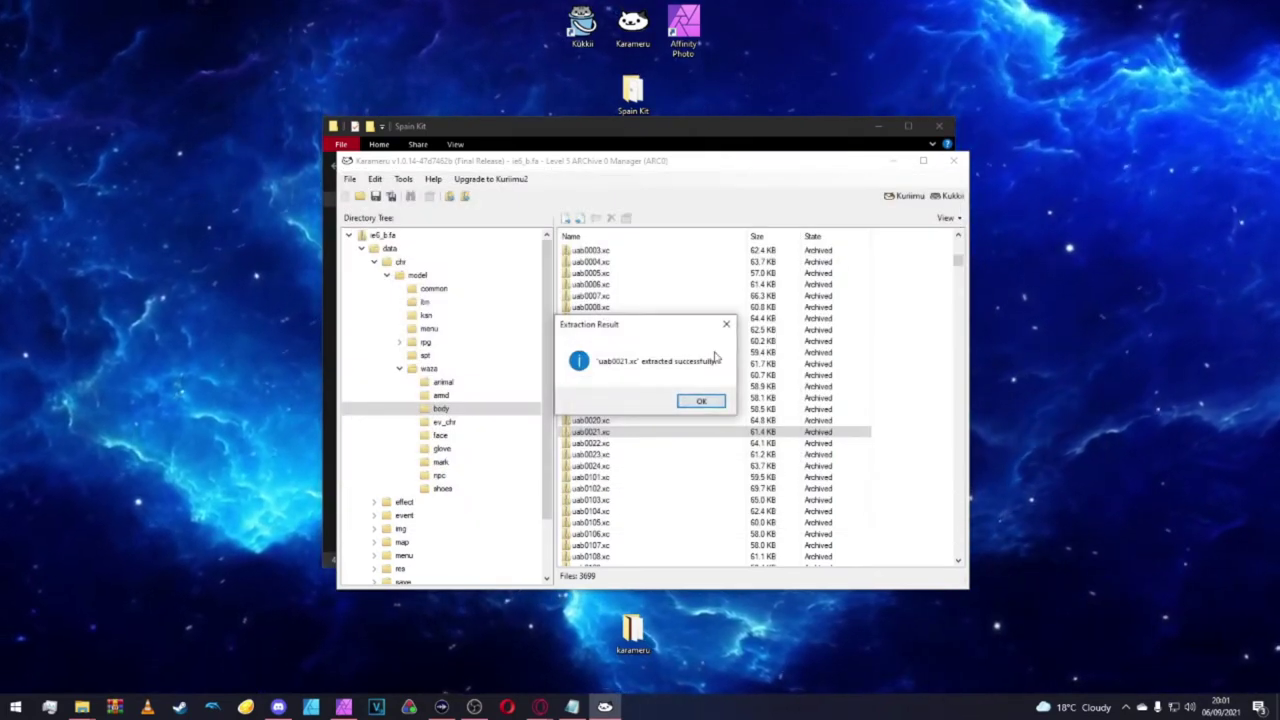
Close Karameru, go into Goalkeeper and open uab0021 in the package manager.
left_click(712, 400)
key("alt+F4")
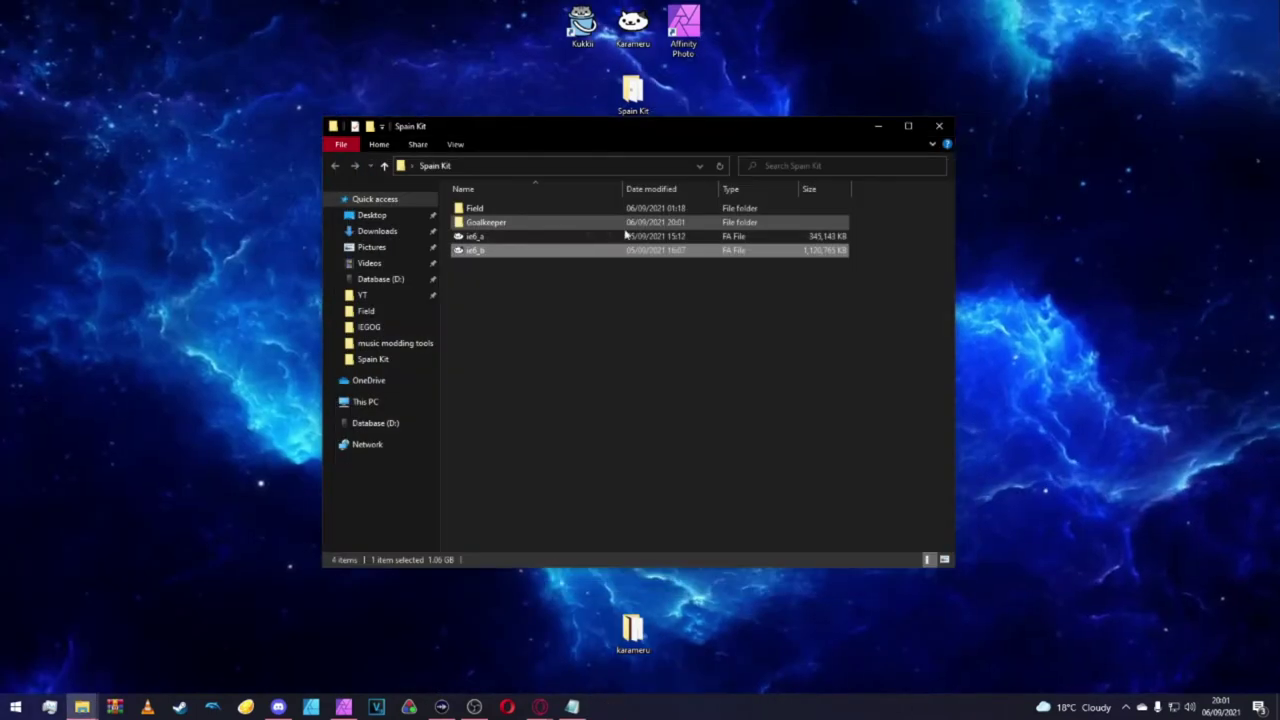
double_click(512, 223)
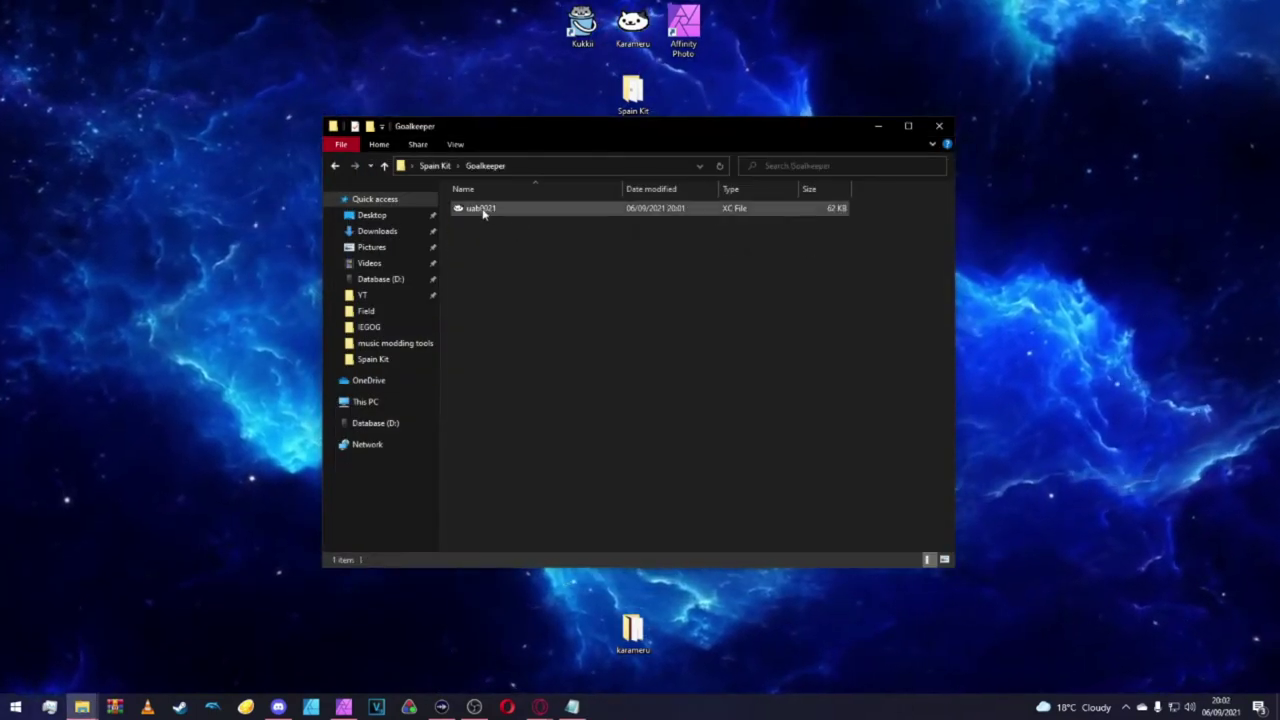
double_click(492, 208)
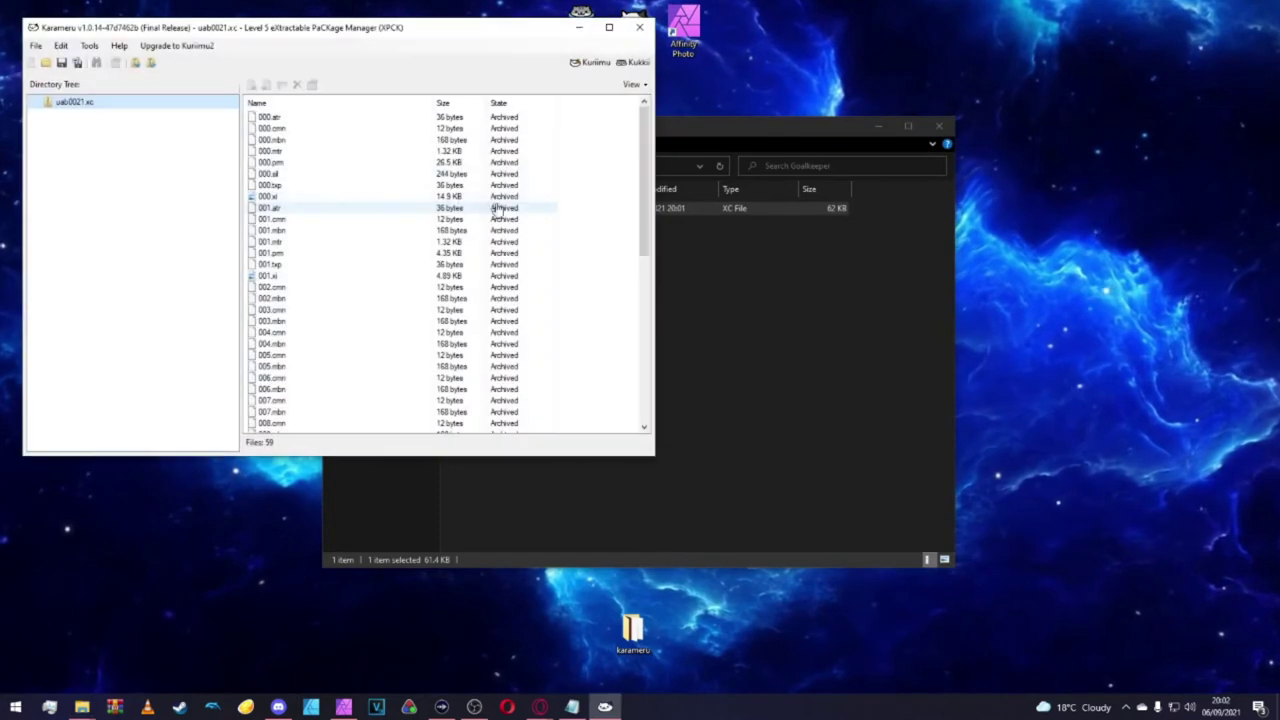
Extract 000.xi into the Goalkeeper folder and open it in Kukkii.
right_click(283, 198)
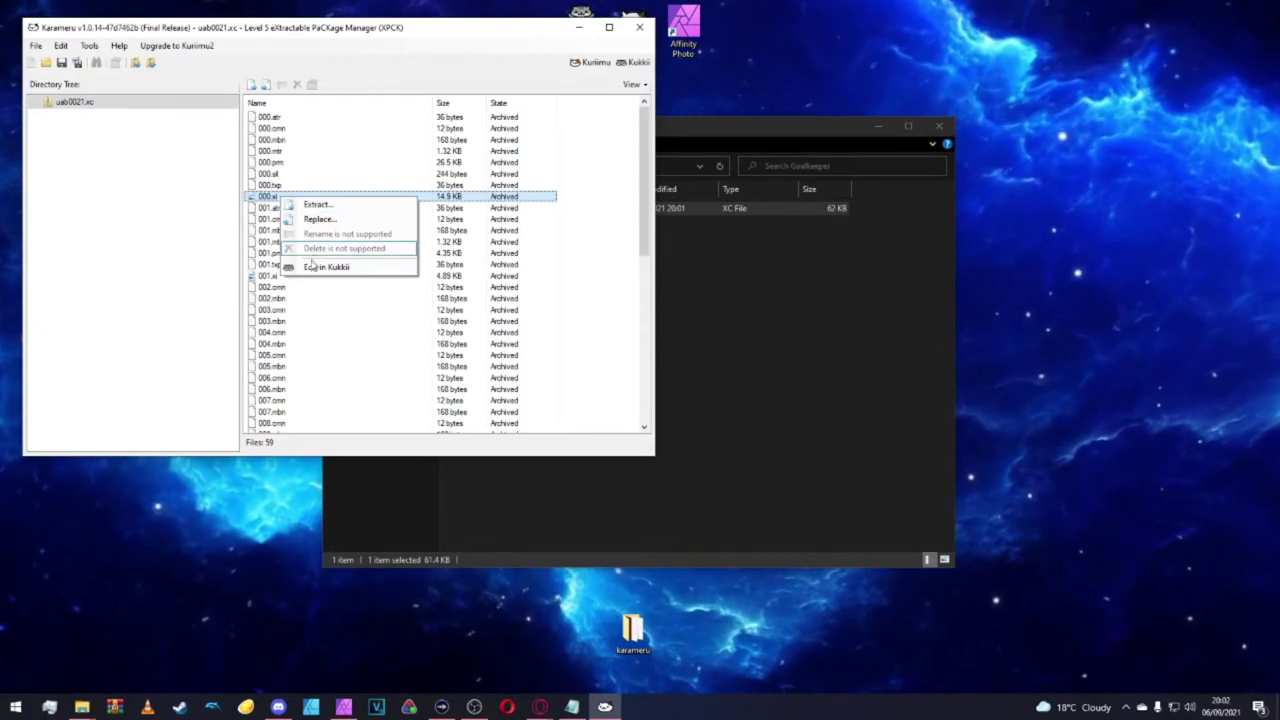
left_click(318, 206)
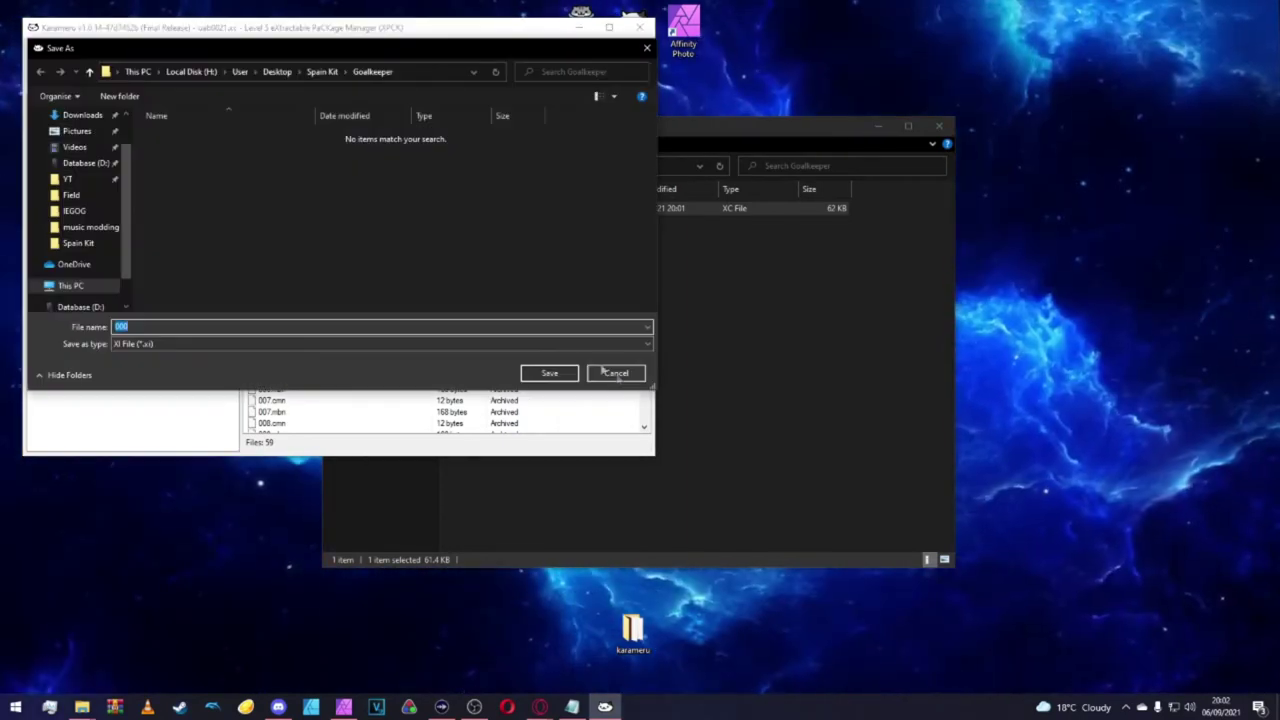
left_click(540, 370)
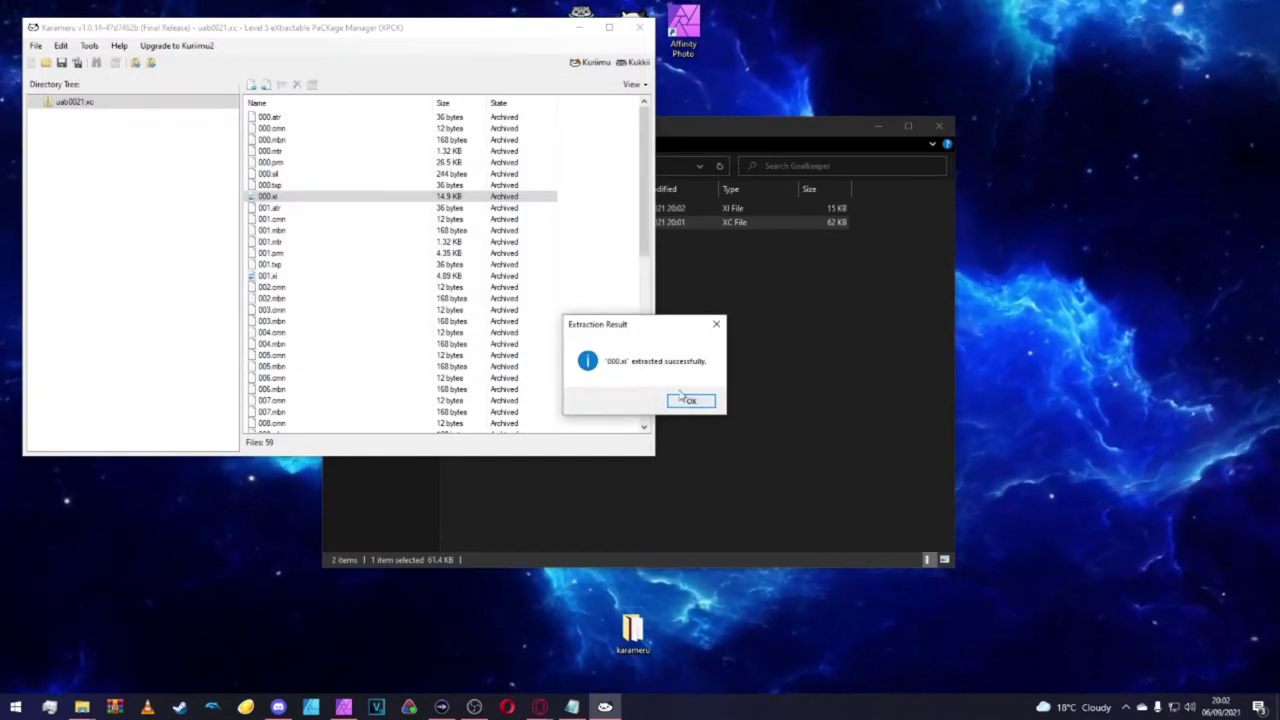
key("Return")
left_click(640, 27)
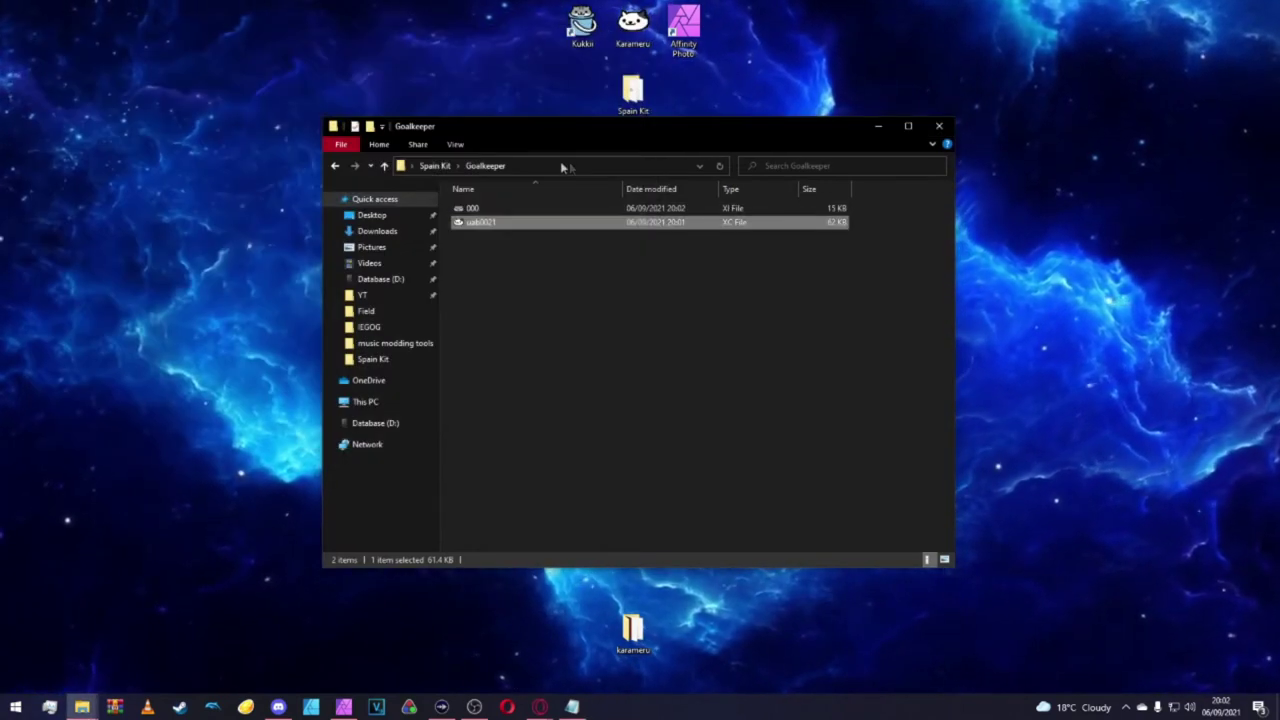
left_click(500, 208)
double_click(490, 208)
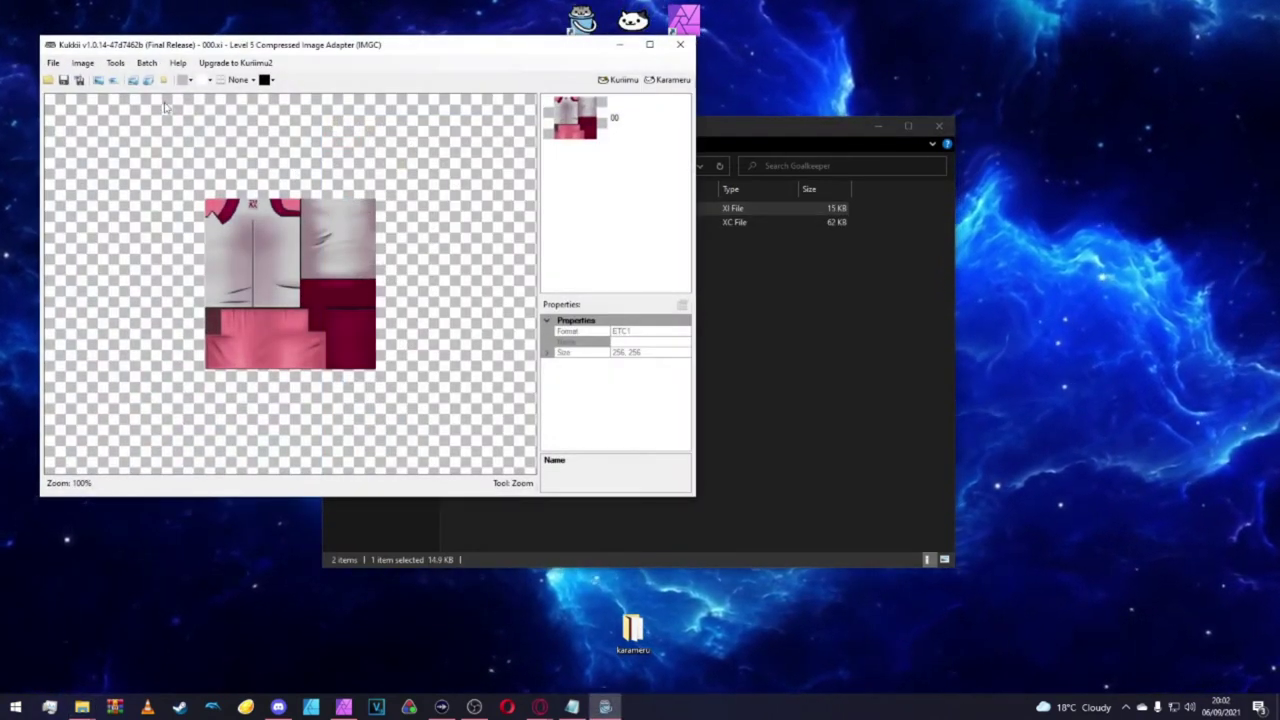
Export the kit texture as the PNG 000.xi.00 into Goalkeeper and close Kukkii.
left_click(98, 80)
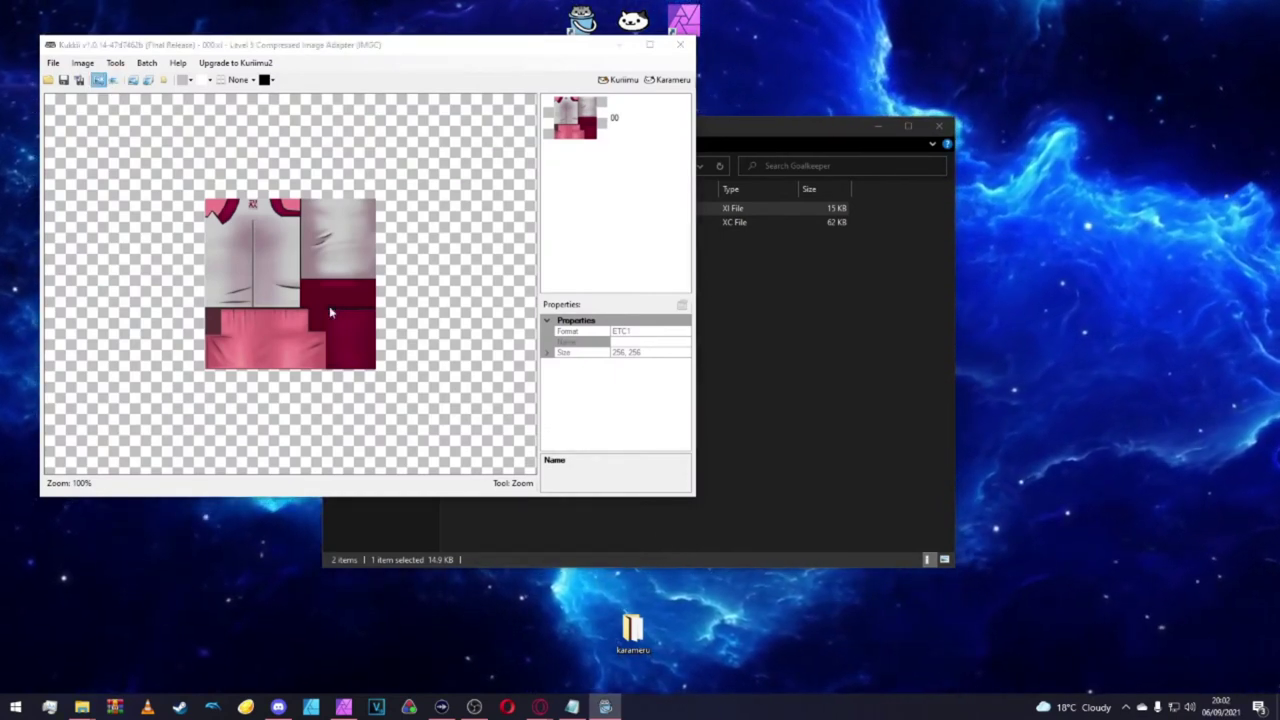
left_click(590, 540)
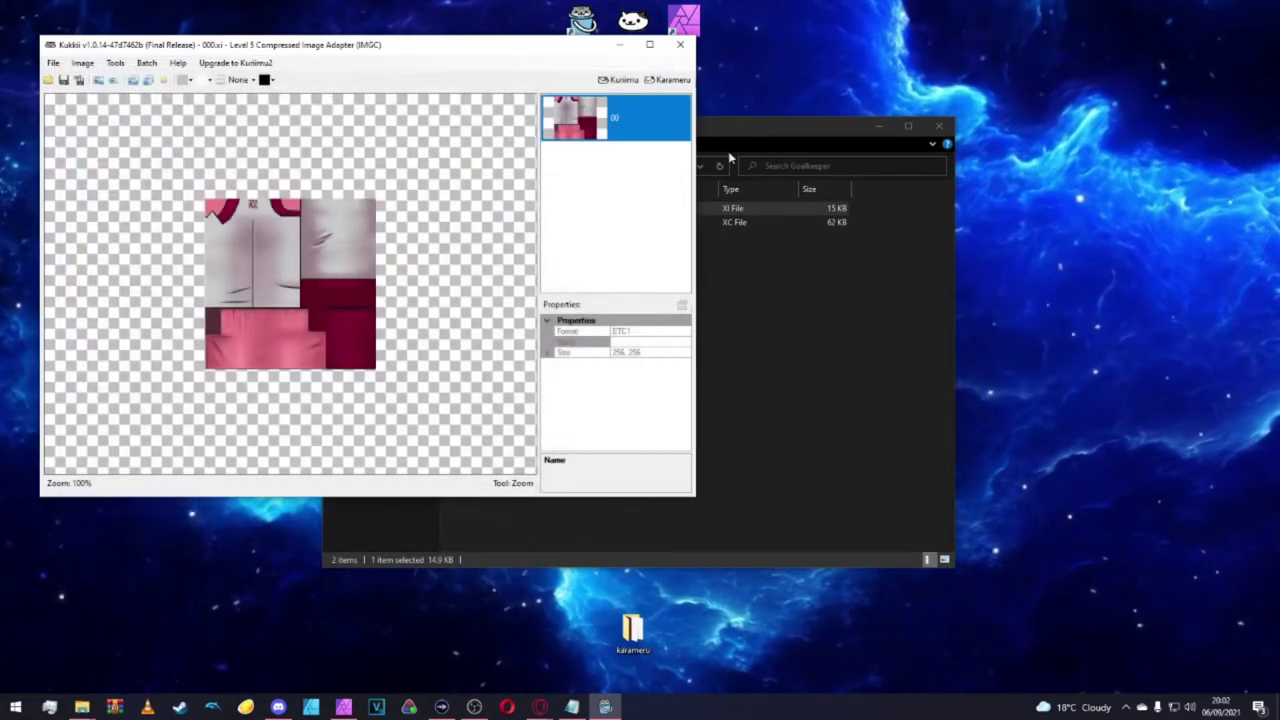
left_click(681, 44)
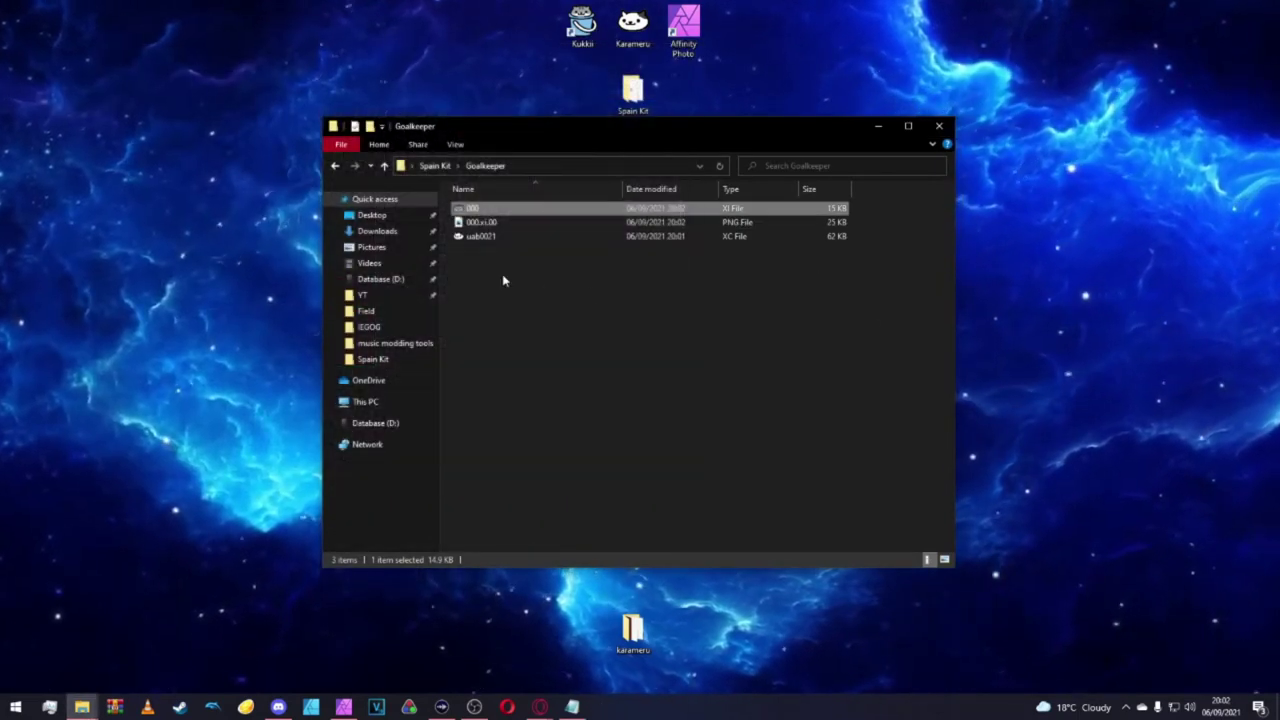
left_click(490, 222)
right_click(490, 223)
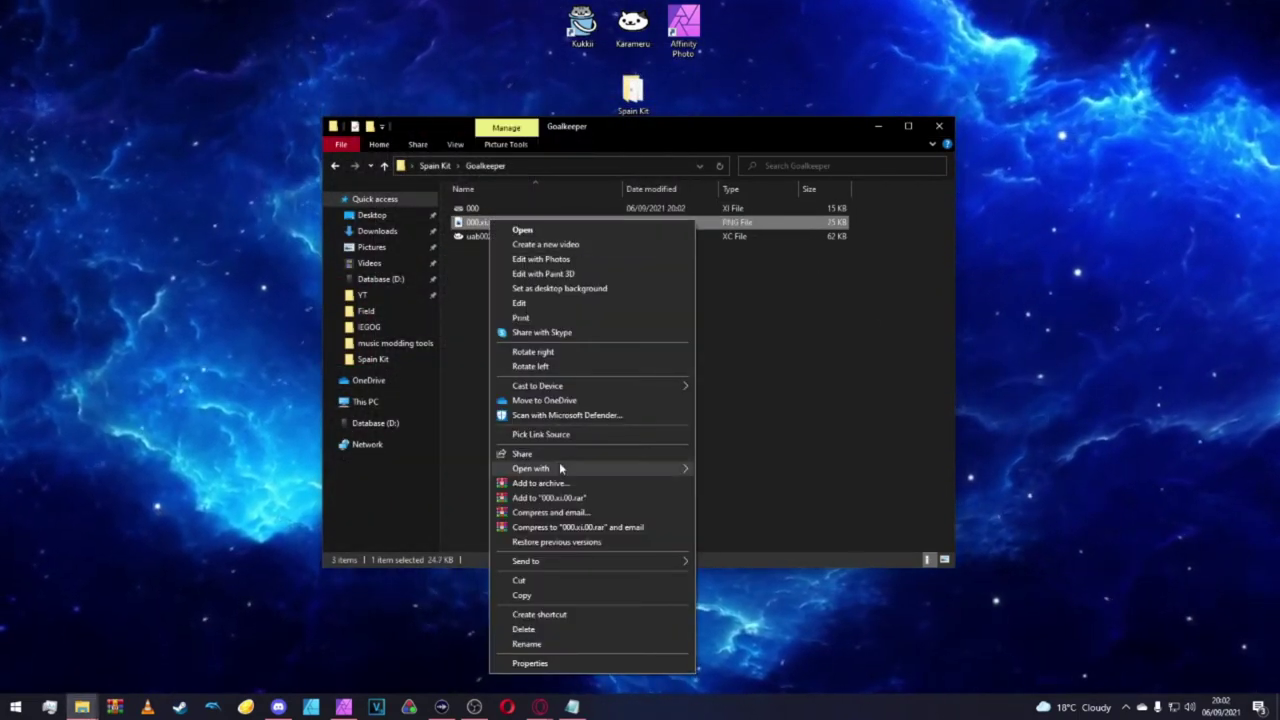
Open 000.xi.00 with Affinity Photo and bring the program to the front.
mouse_move(559, 466)
left_click(740, 484)
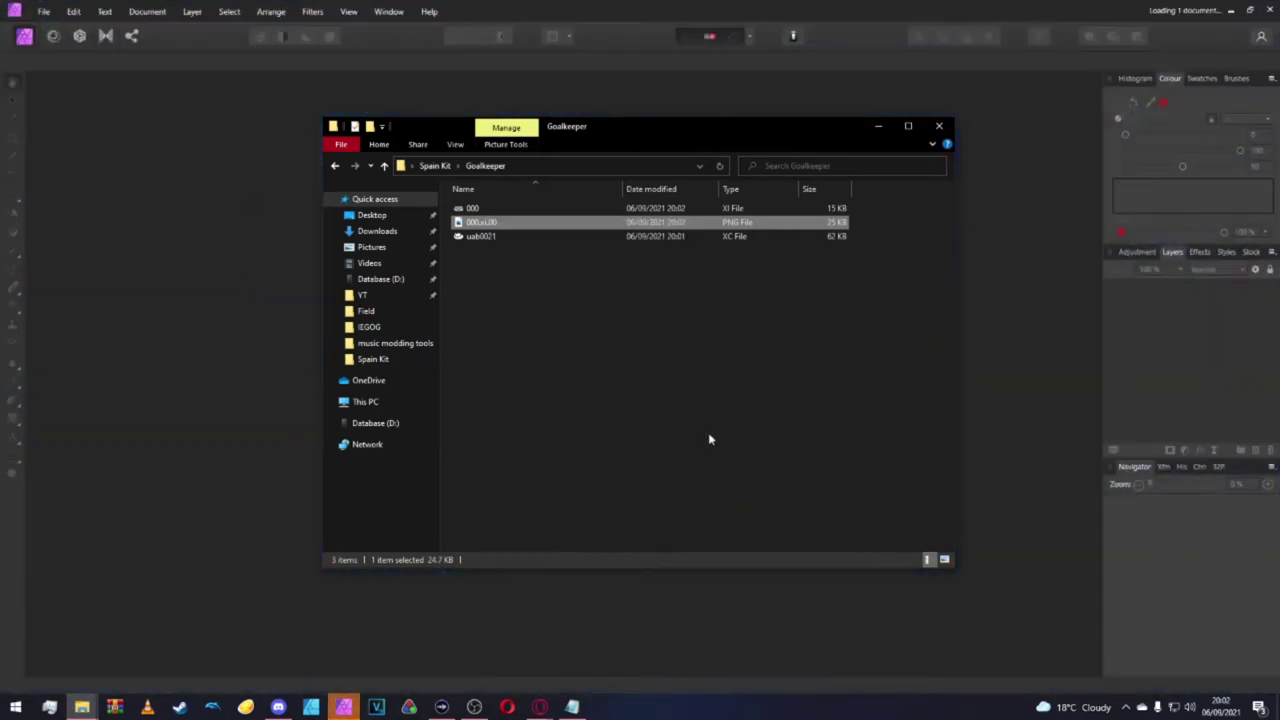
left_click(548, 6)
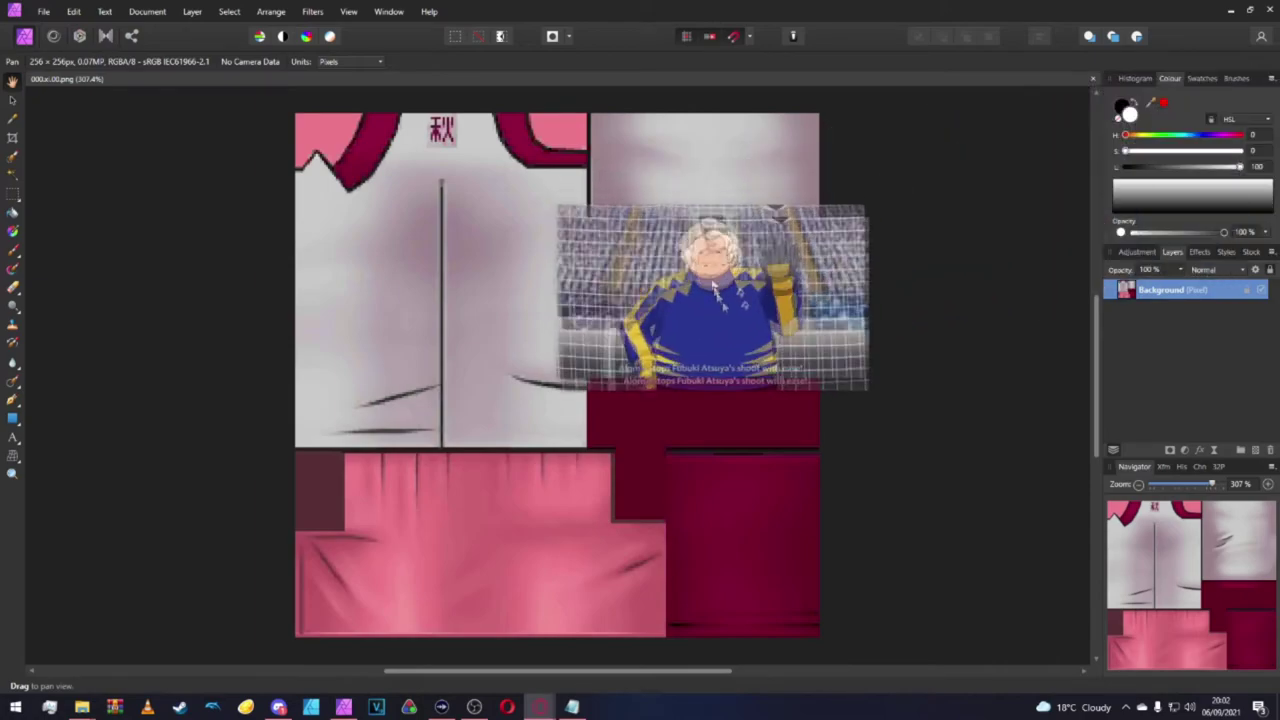
Enlarge the goalkeeper kit reference video and move it further down.
left_click_drag(633, 281, 229, 54)
left_click_drag(477, 147, 530, 249)
mouse_move(530, 249)
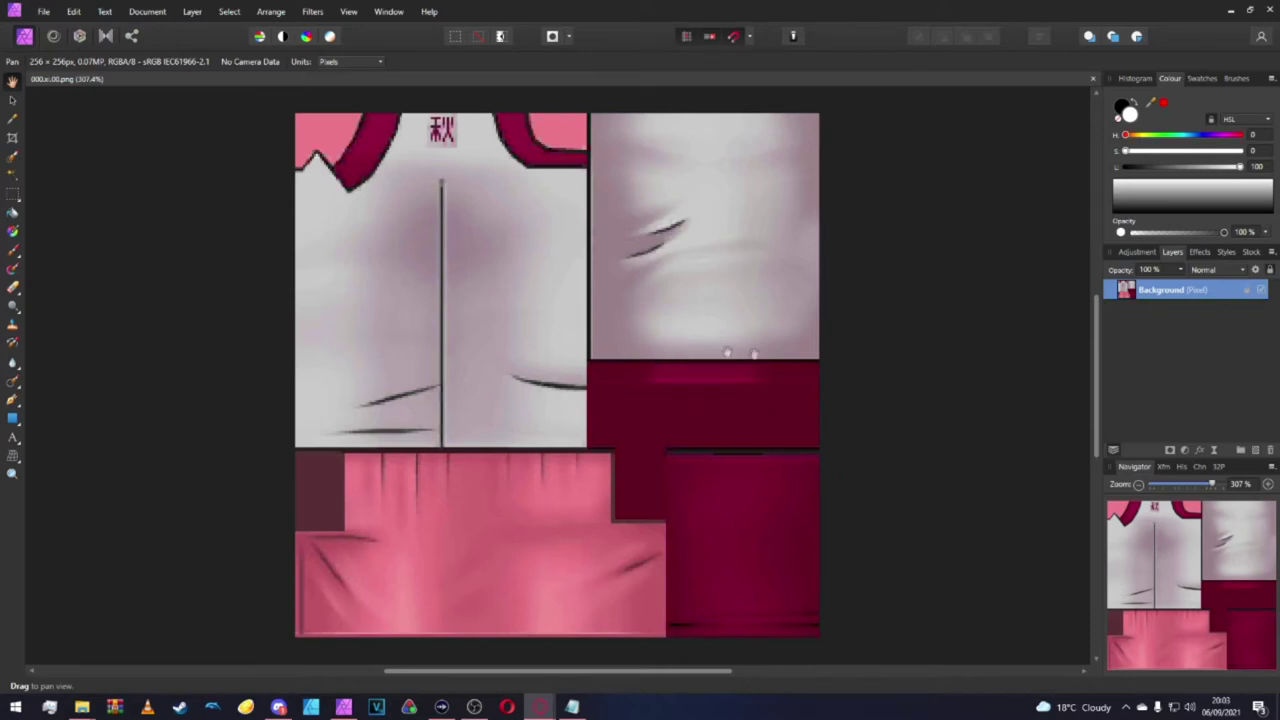
scroll(685, 379, "up", 5)
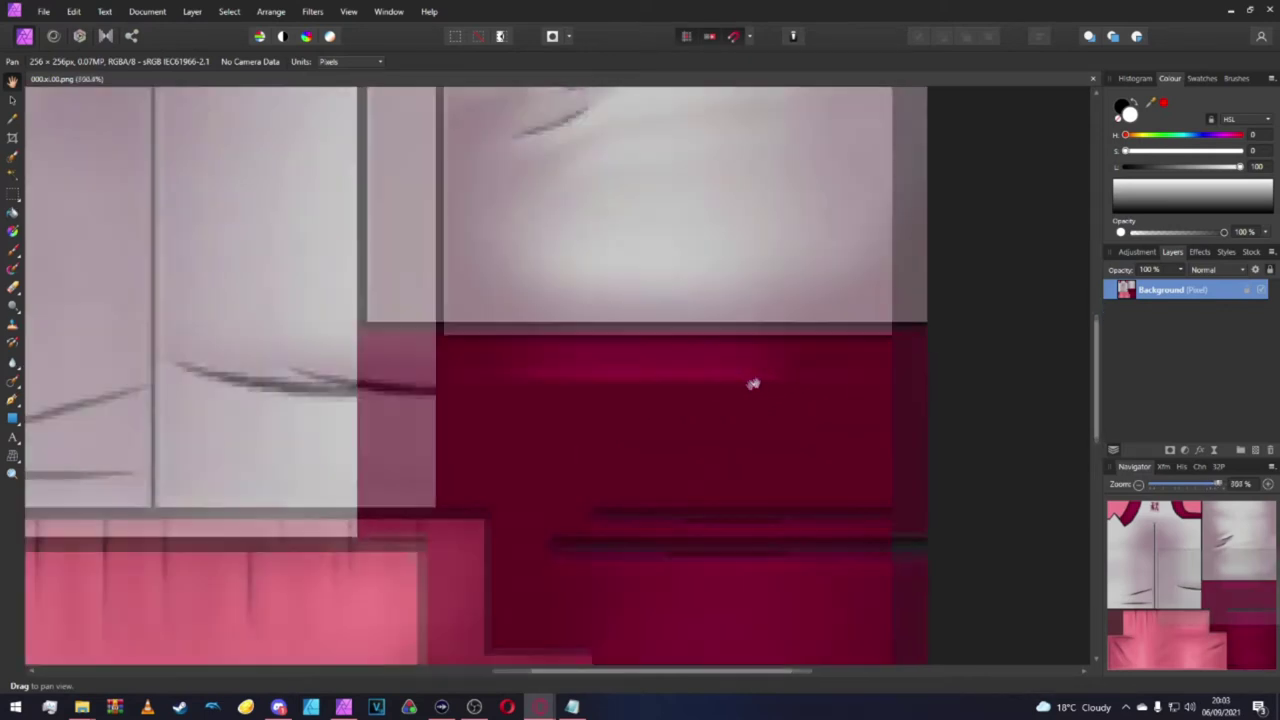
scroll(794, 374, "right", 3)
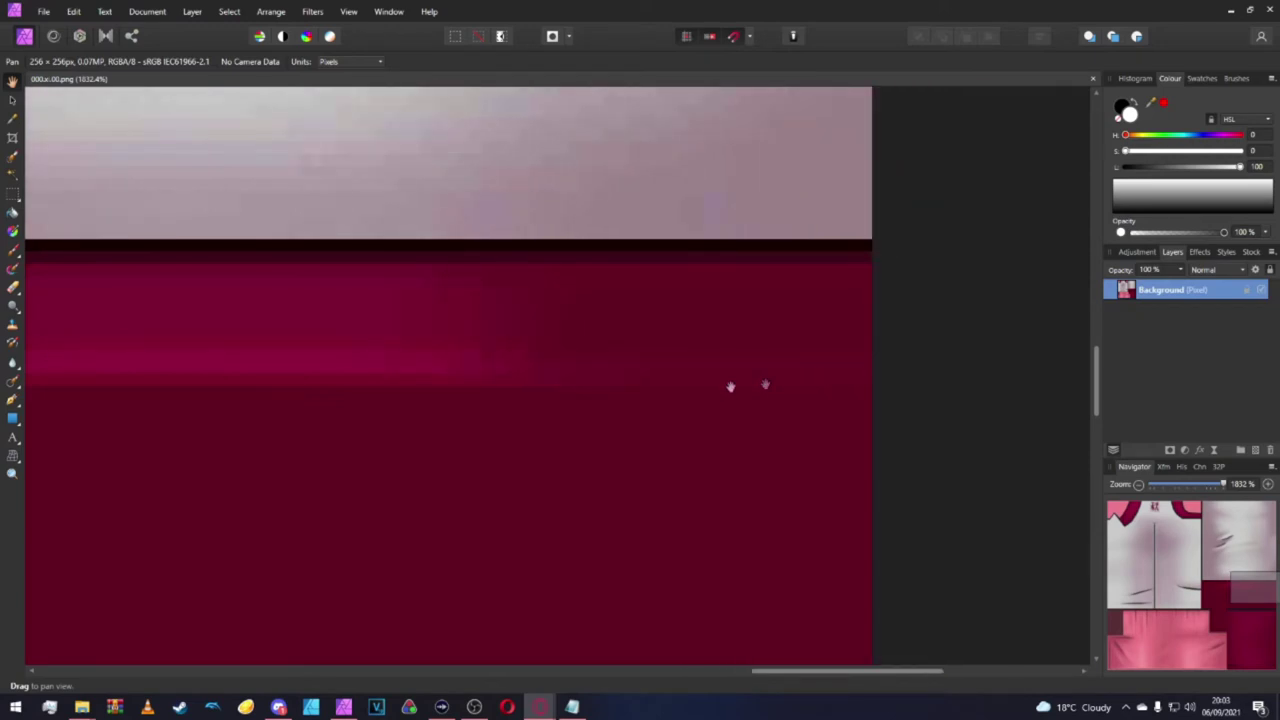
scroll(420, 386, "left", 3)
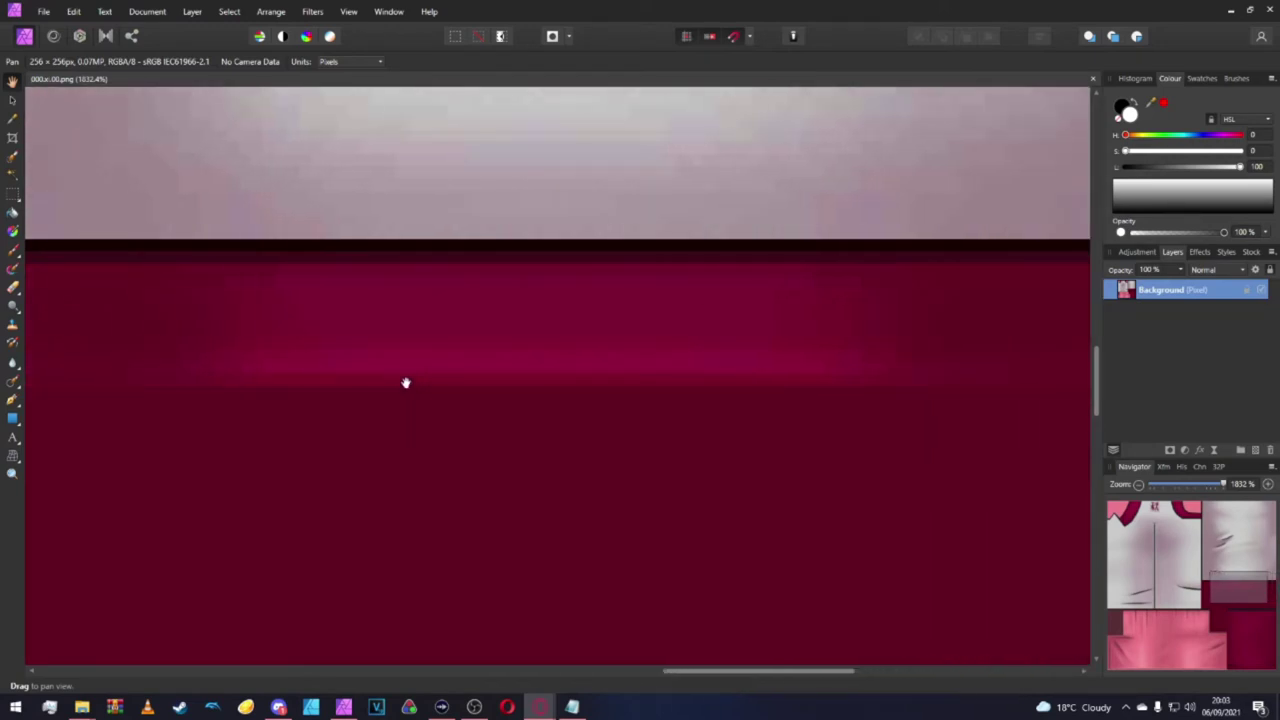
scroll(405, 383, "left", 3)
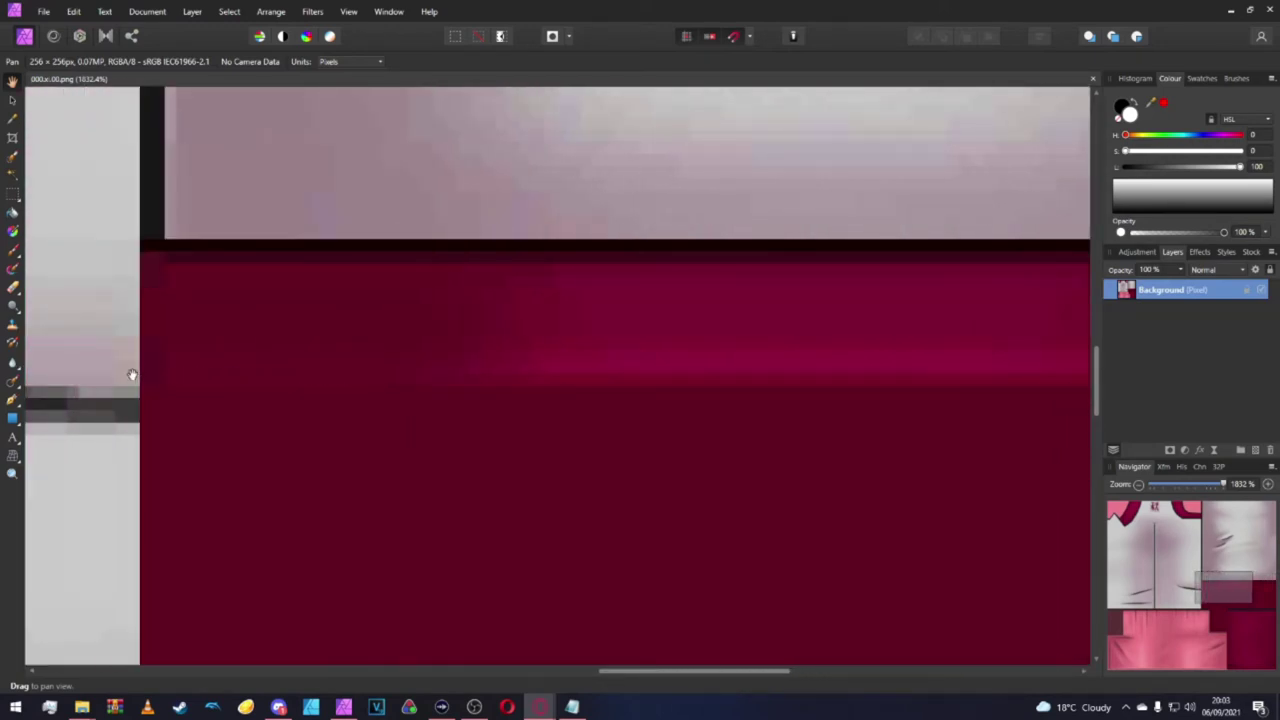
scroll(140, 376, "down", 6)
scroll(334, 391, "up", 3)
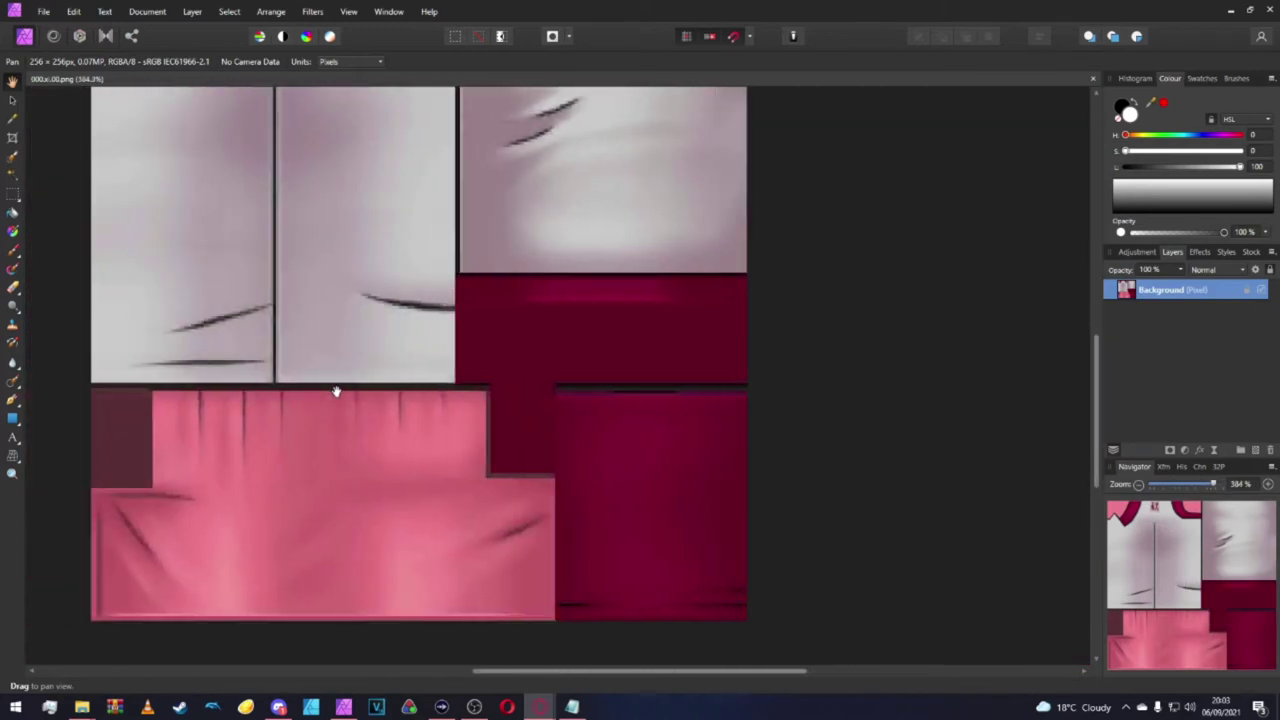
scroll(336, 391, "left", 2)
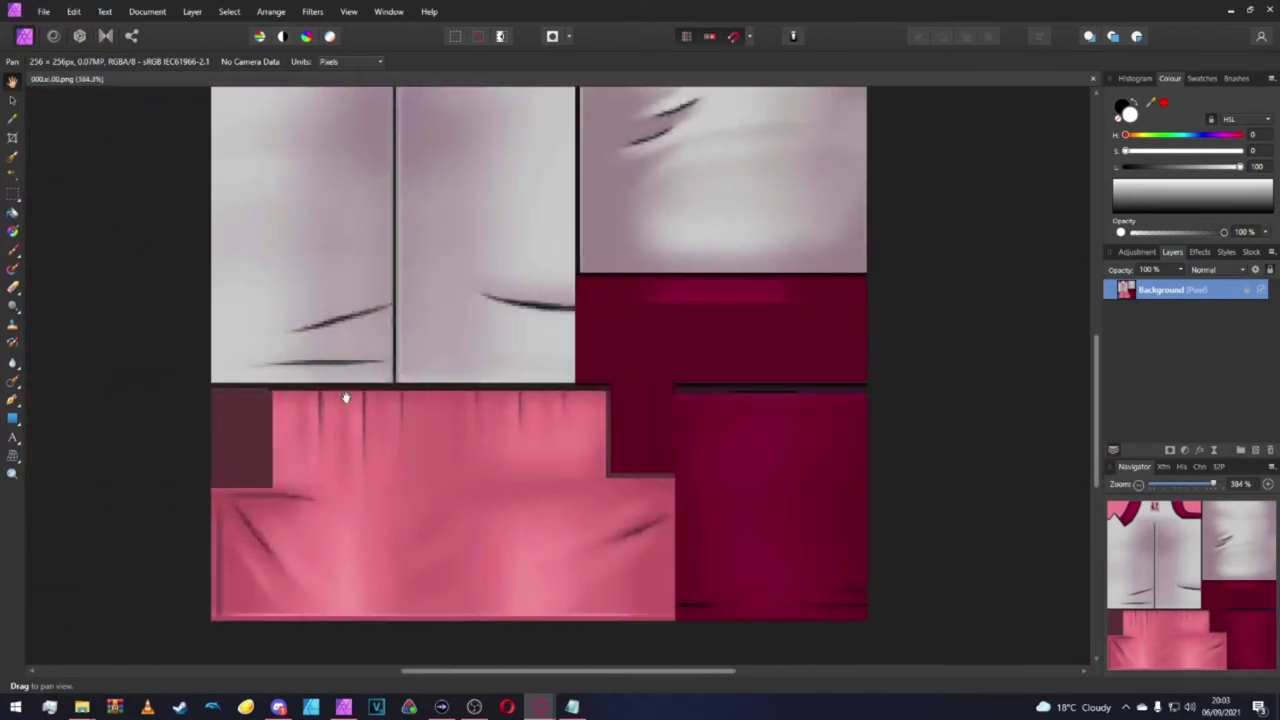
scroll(345, 398, "down", 2)
scroll(345, 398, "up", 1)
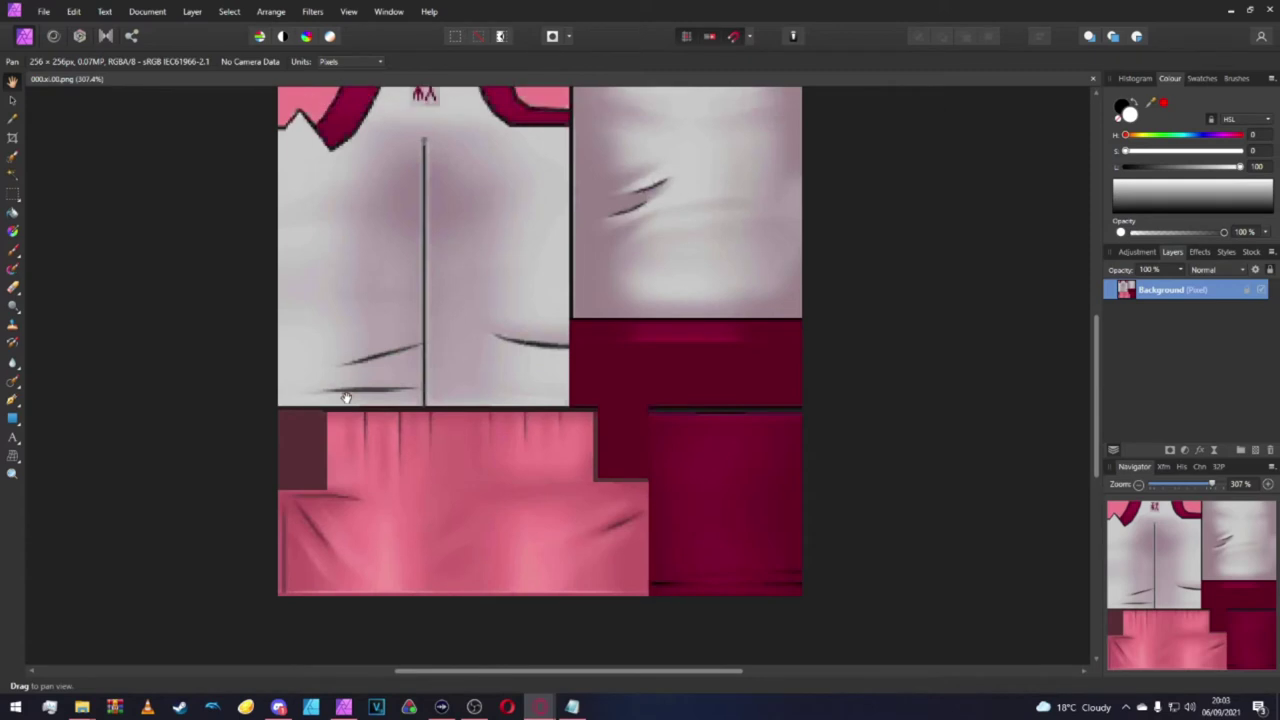
scroll(345, 398, "up", 1)
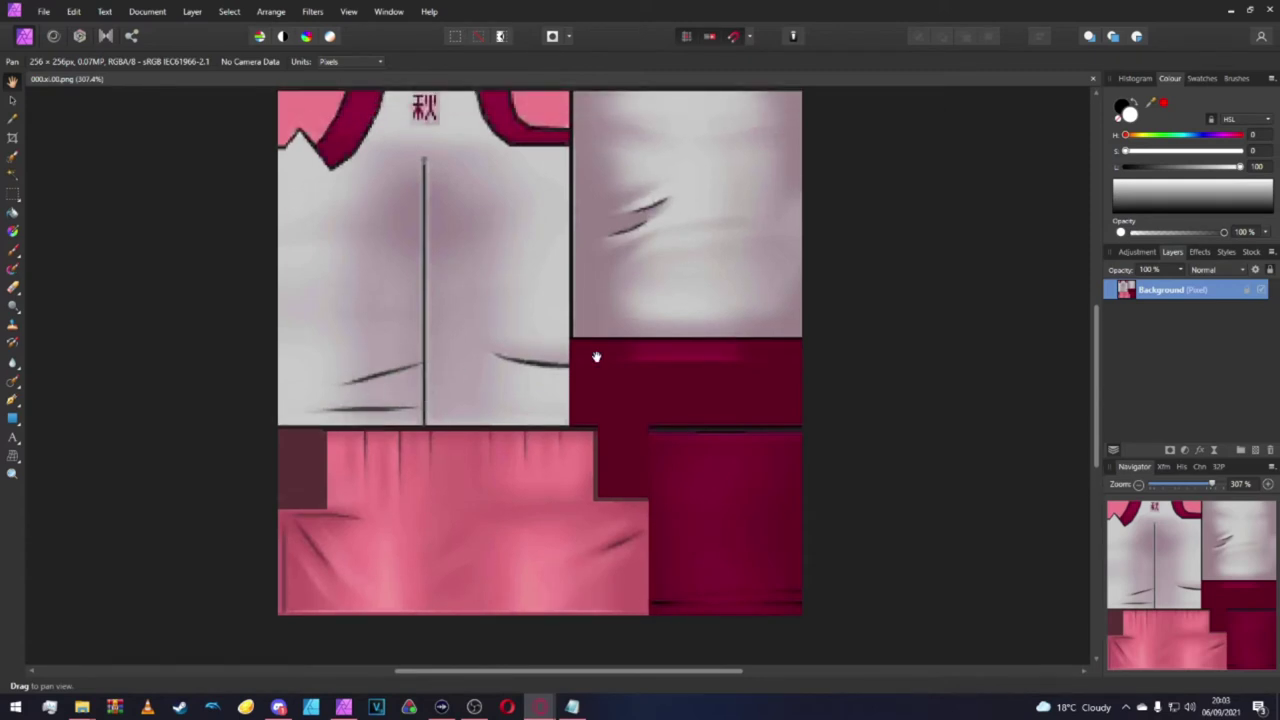
scroll(584, 315, "down", 2)
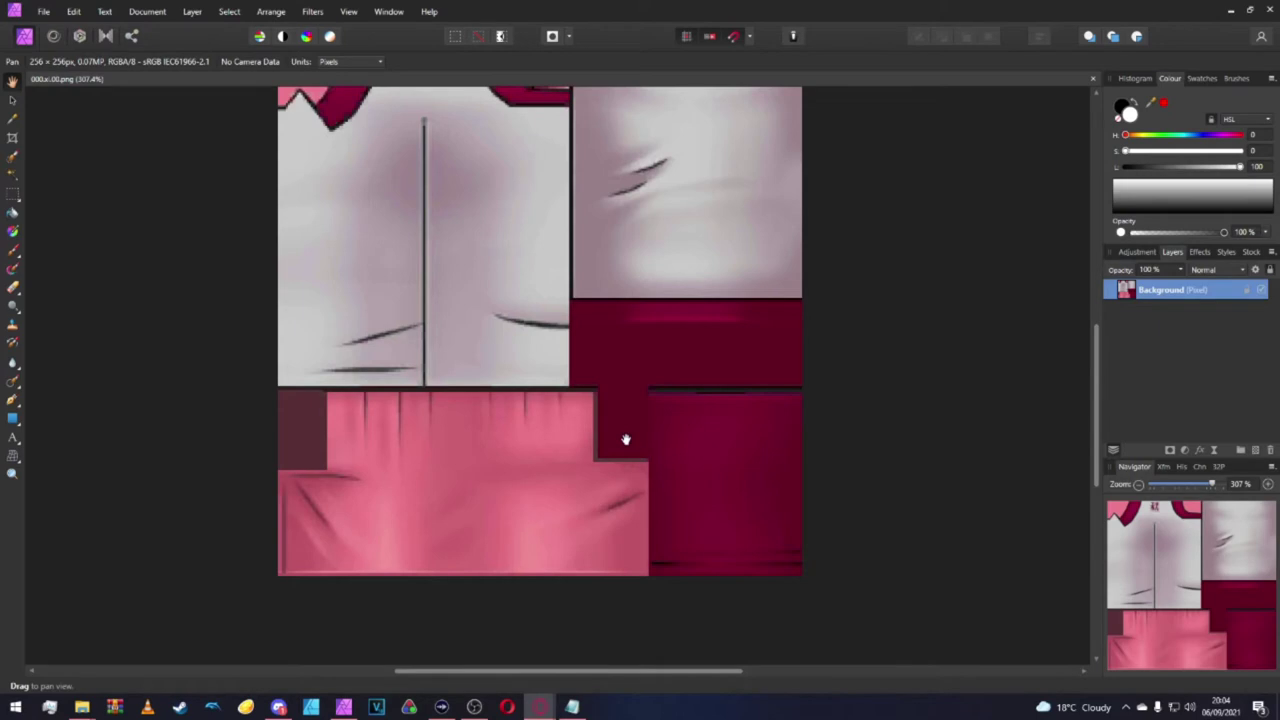
scroll(637, 391, "up", 3)
scroll(637, 391, "up", 4)
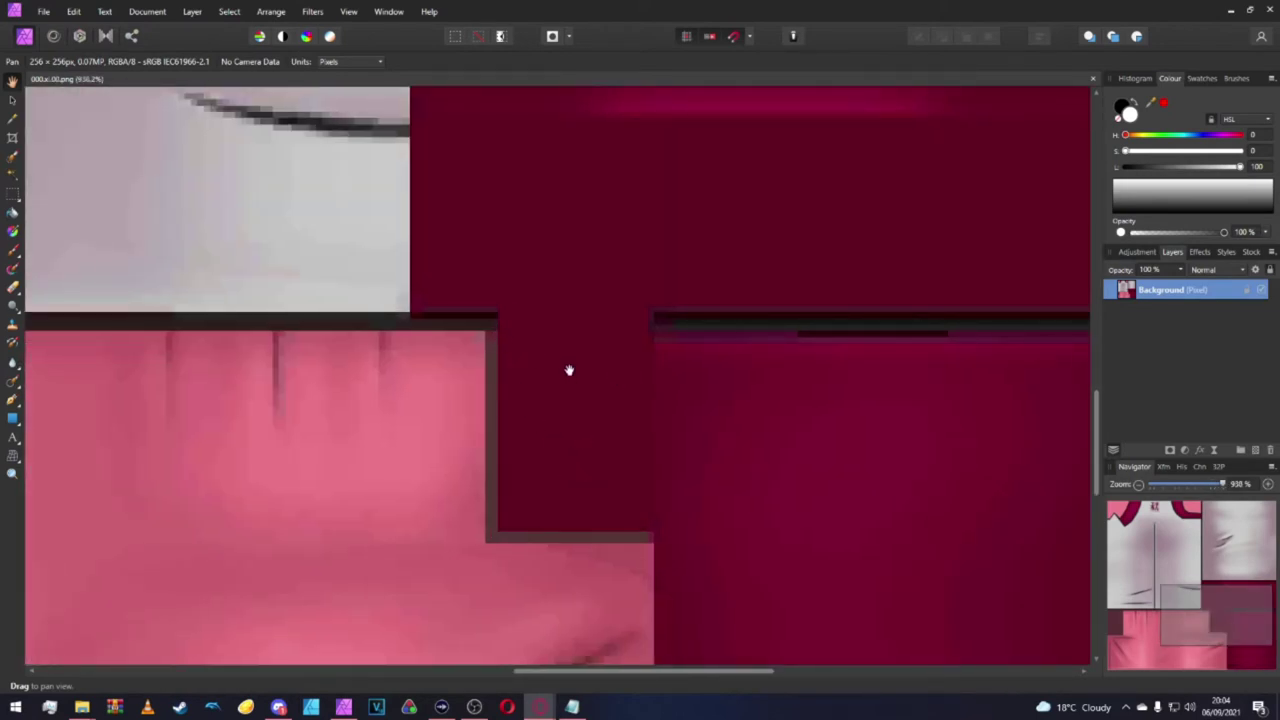
scroll(556, 492, "down", 7)
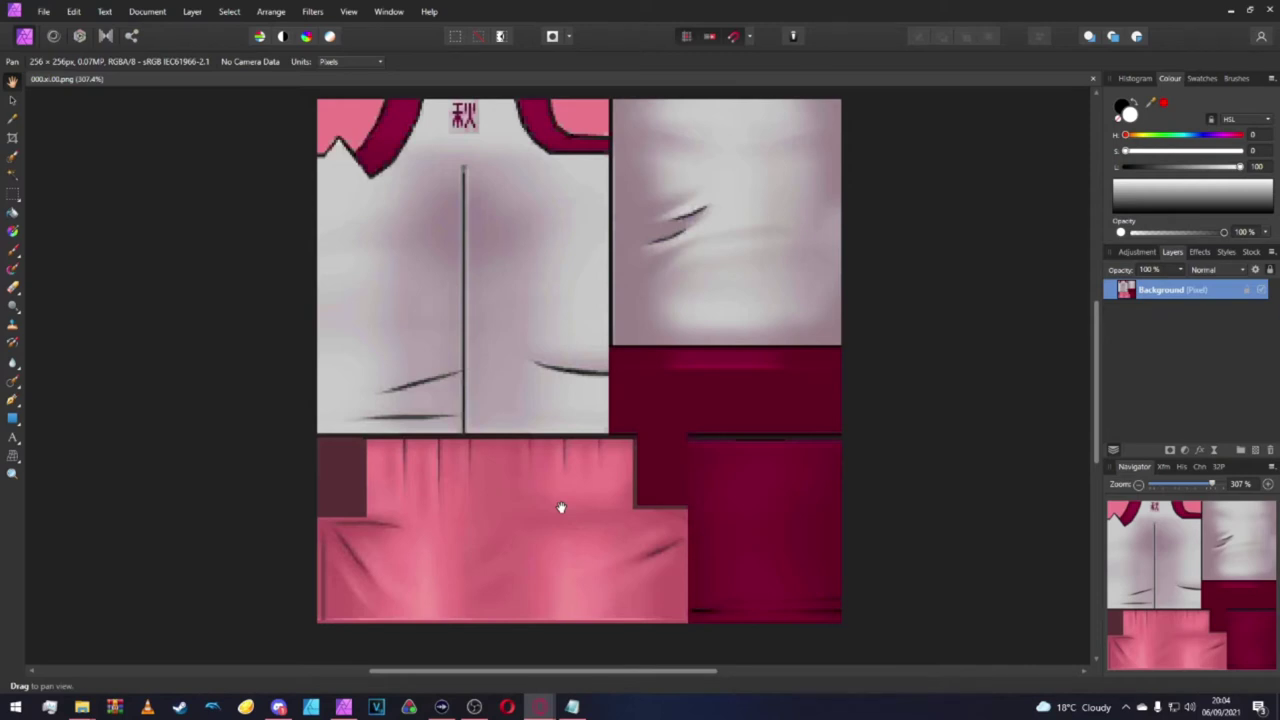
scroll(740, 430, "down", 1)
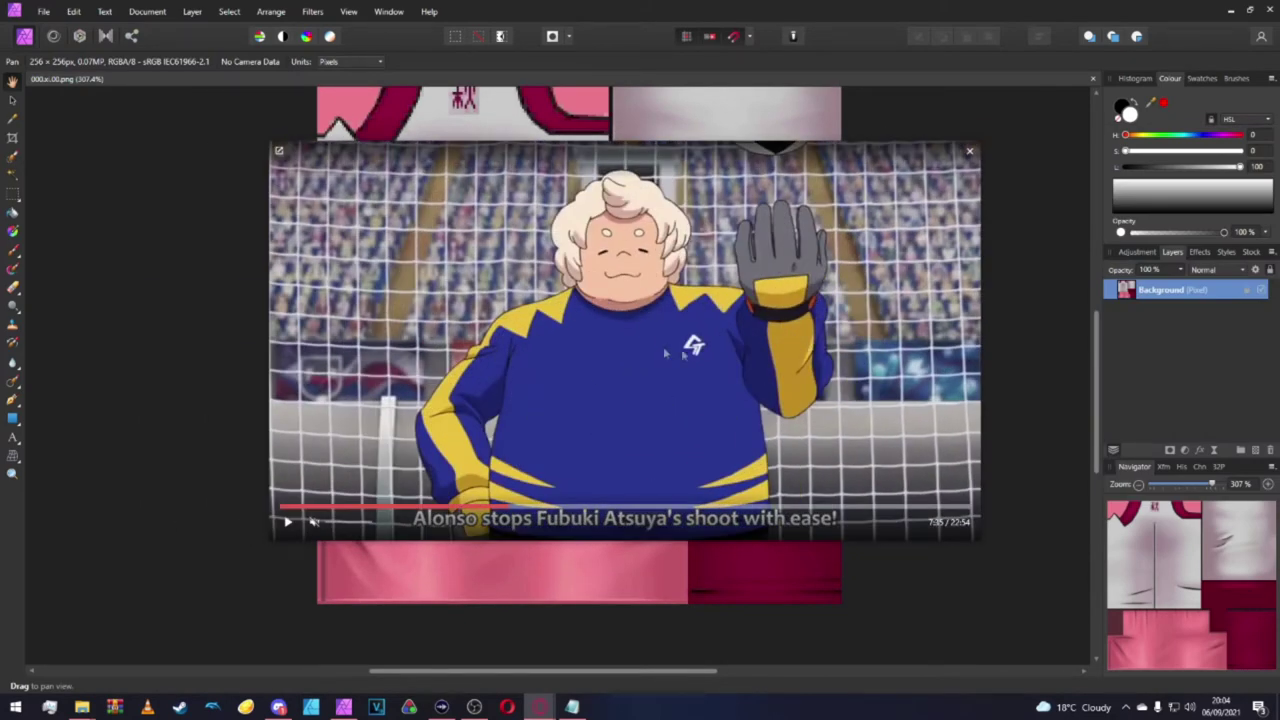
left_click(287, 521)
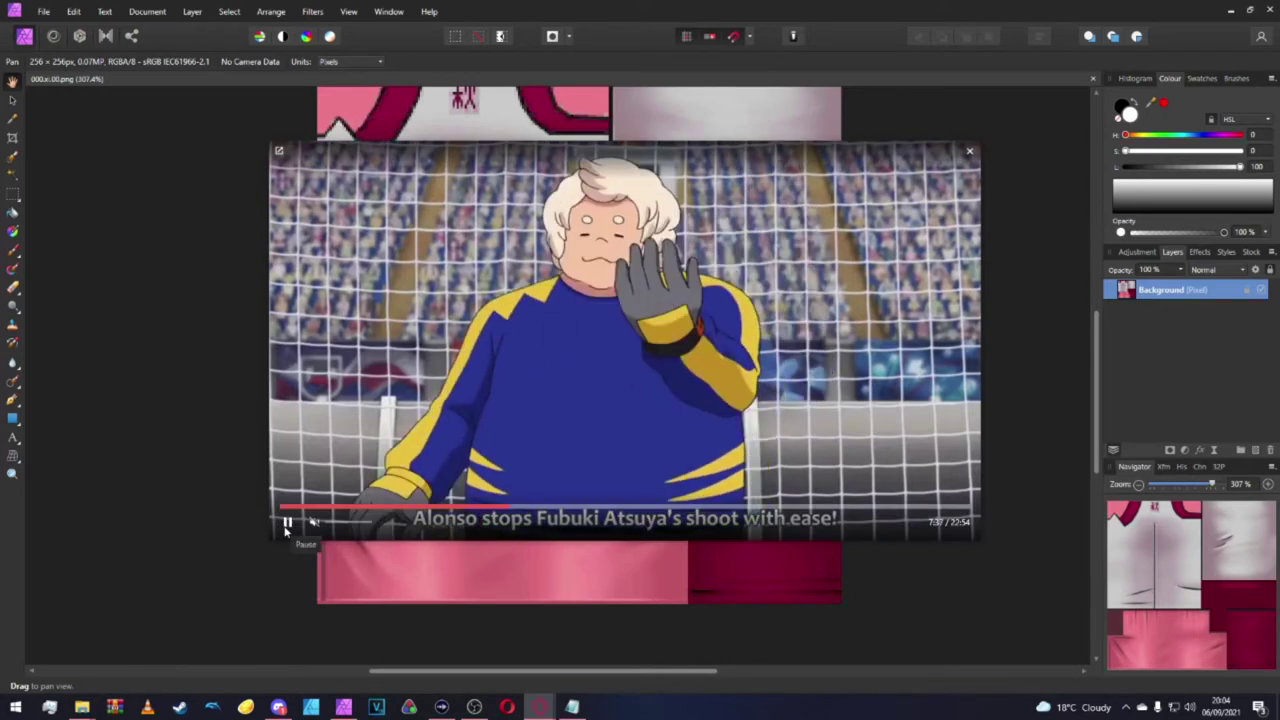
left_click(285, 528)
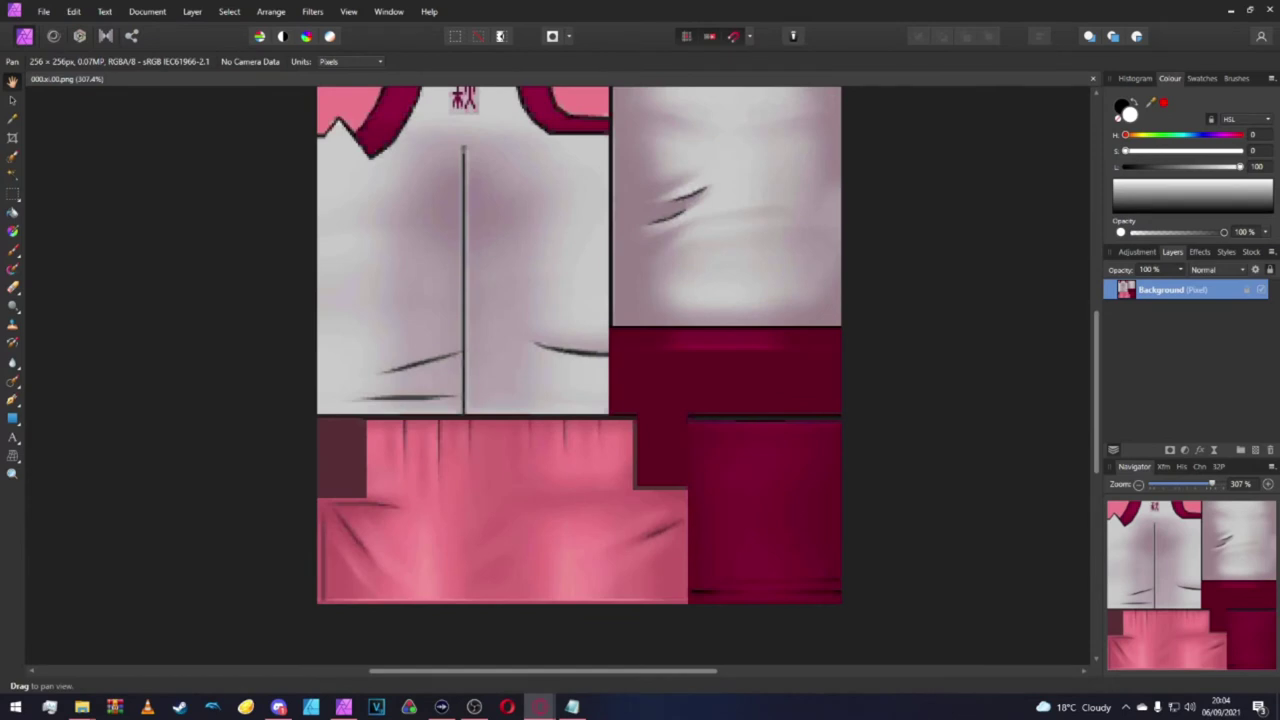
scroll(694, 251, "up", 2)
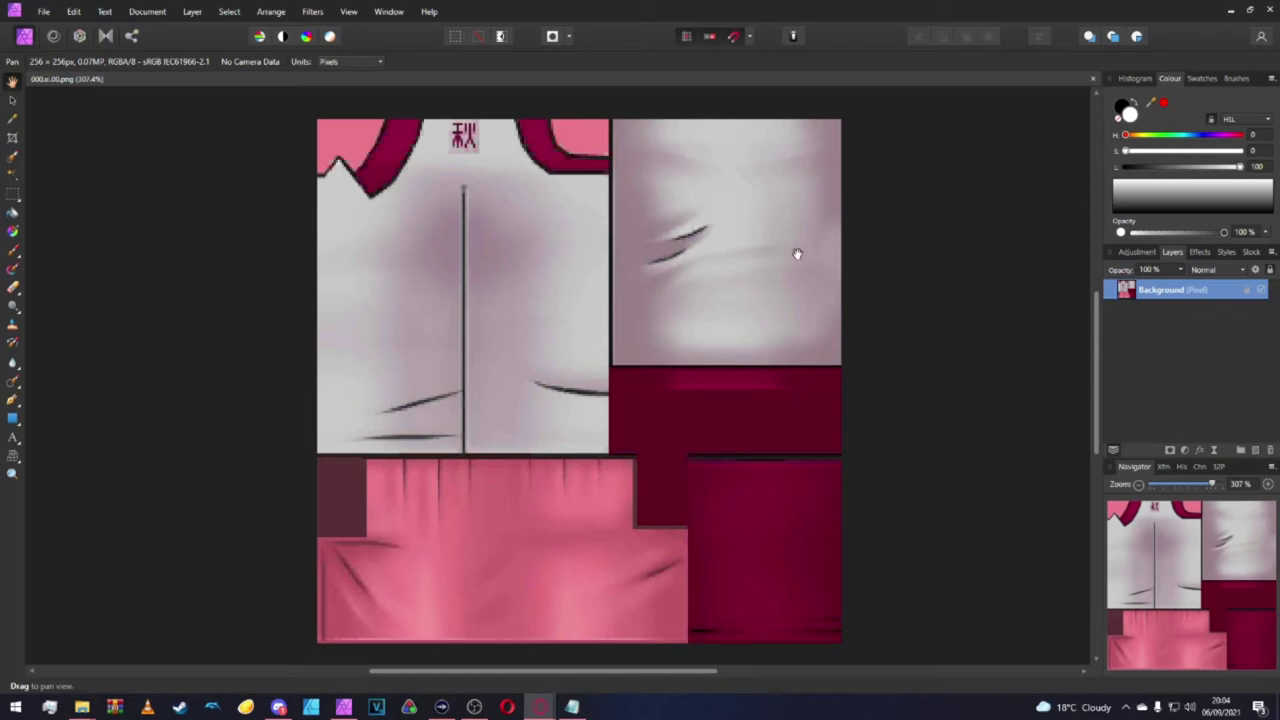
scroll(726, 197, "up", 2)
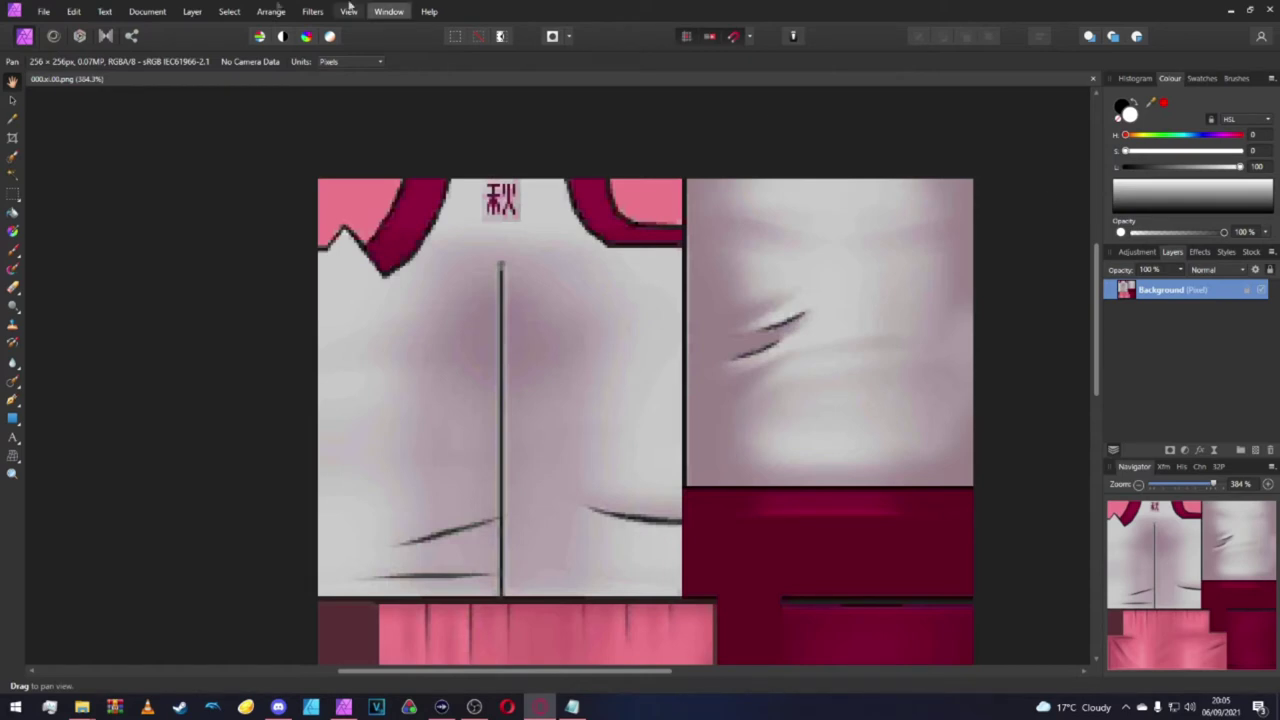
Undo the pasted goalkeeper screenshot and create a new document from the clipboard instead.
left_click(585, 7)
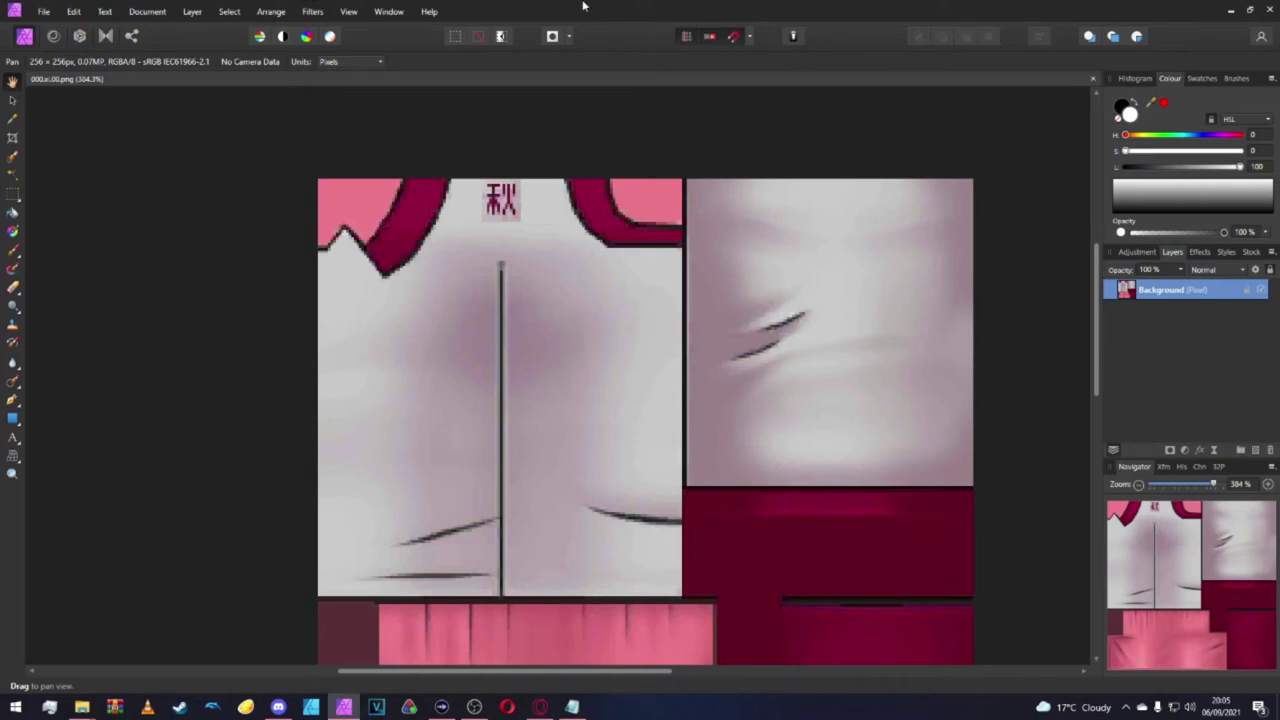
key("ctrl+v")
scroll(663, 289, "down", 3)
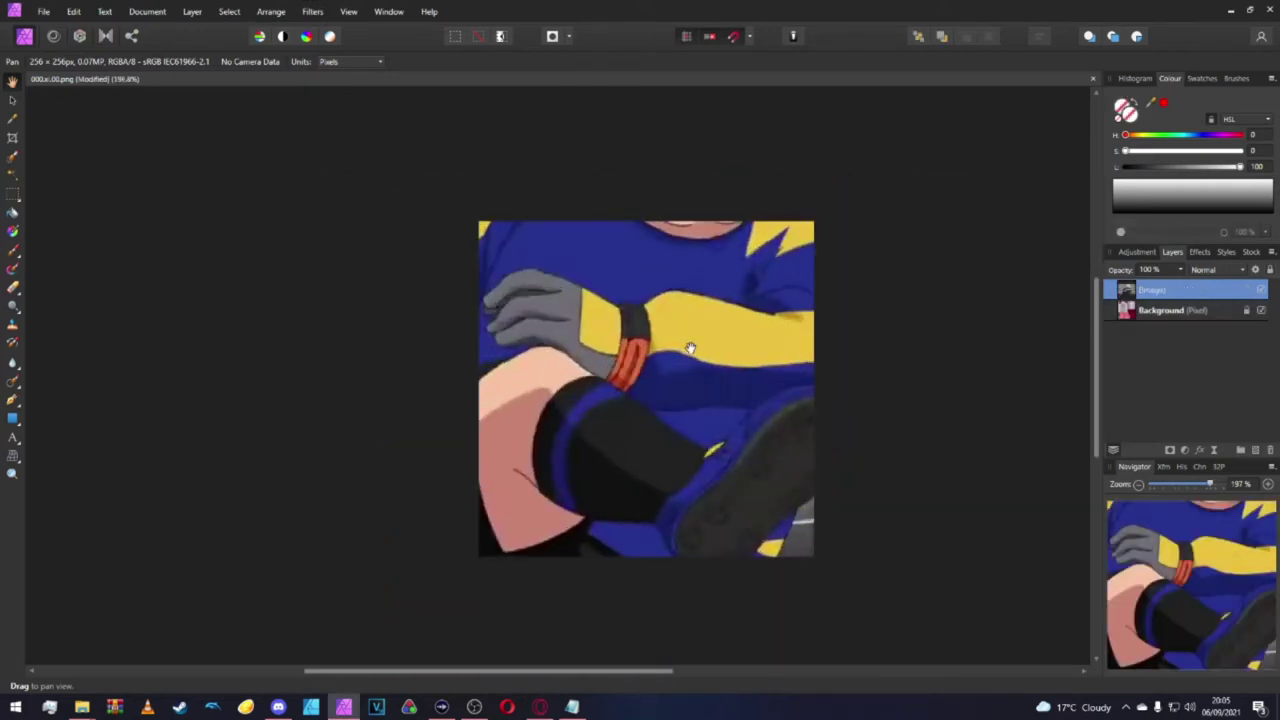
key("ctrl+z")
left_click(44, 11)
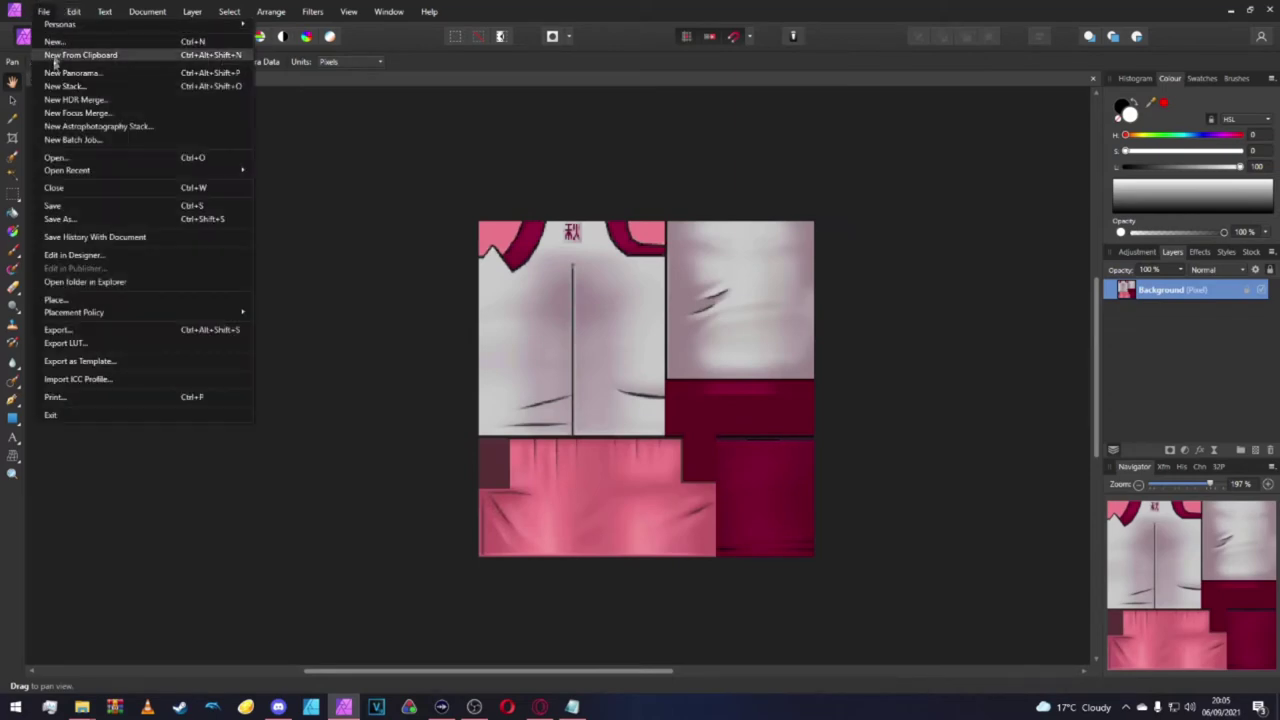
left_click(55, 58)
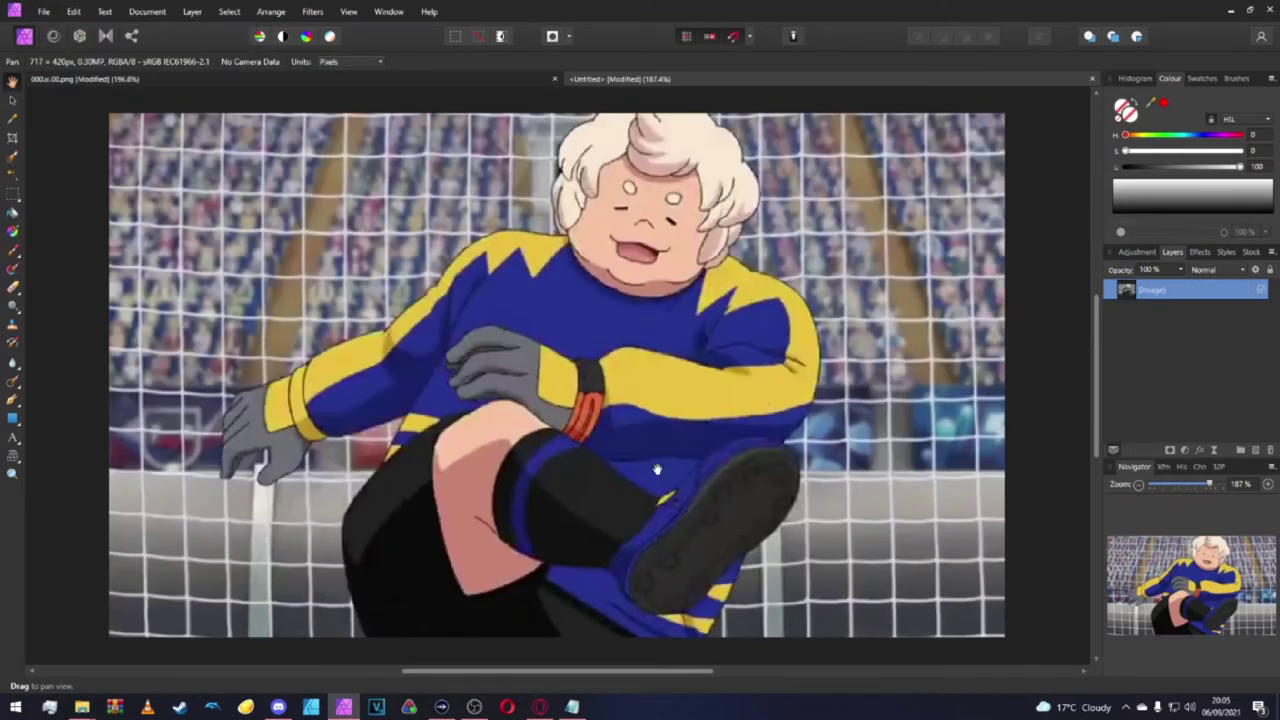
scroll(651, 472, "down", 2)
scroll(651, 472, "up", 2)
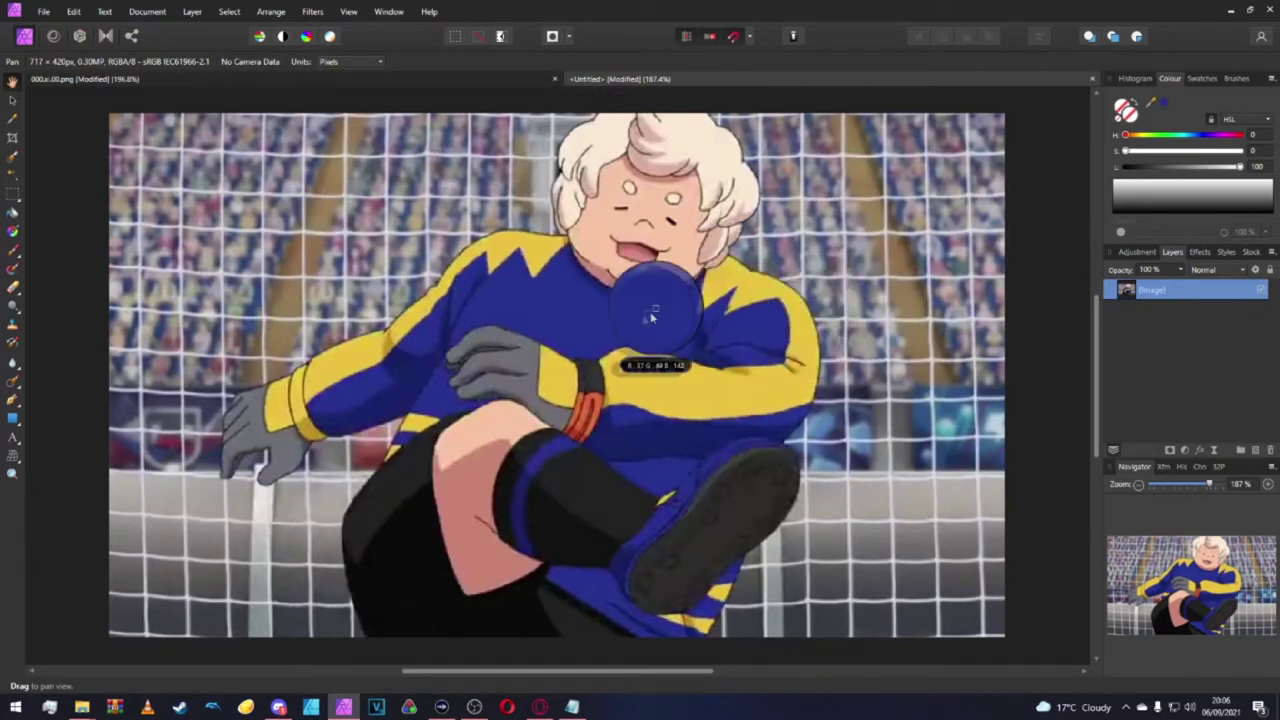
left_click(70, 10)
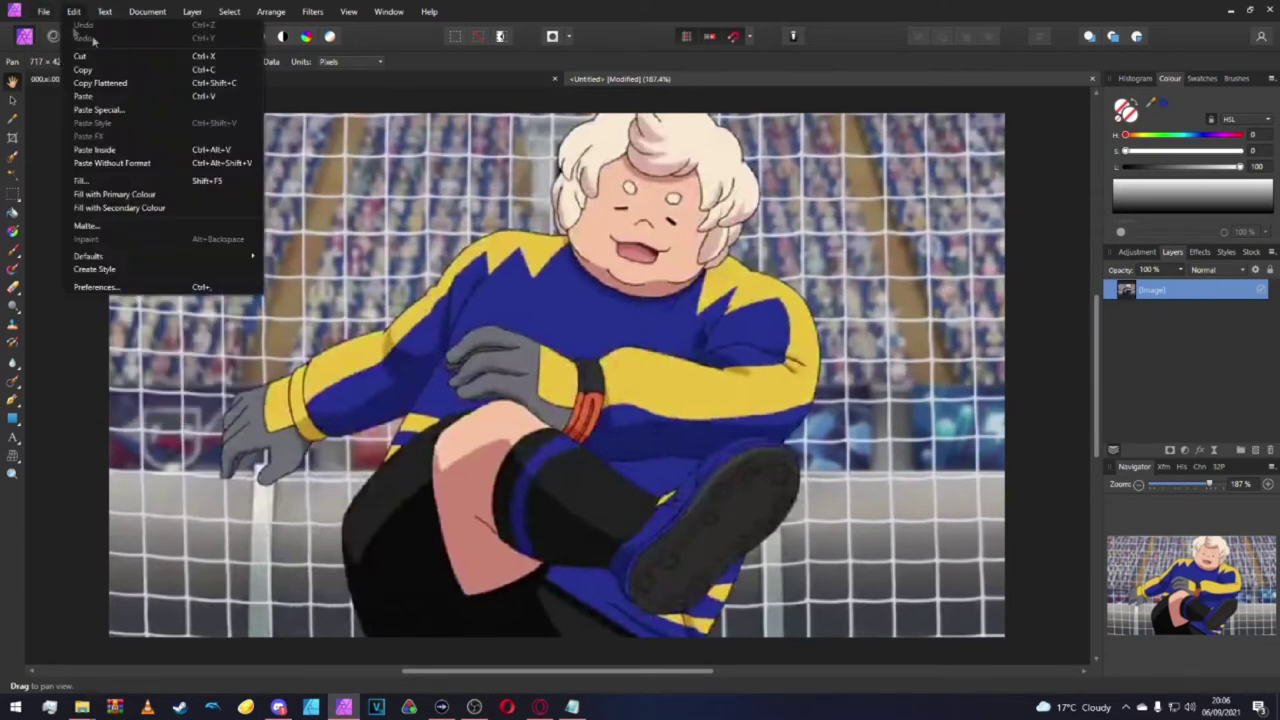
Reopen Emblem.afphoto from the recent files list.
mouse_move(44, 12)
mouse_move(66, 170)
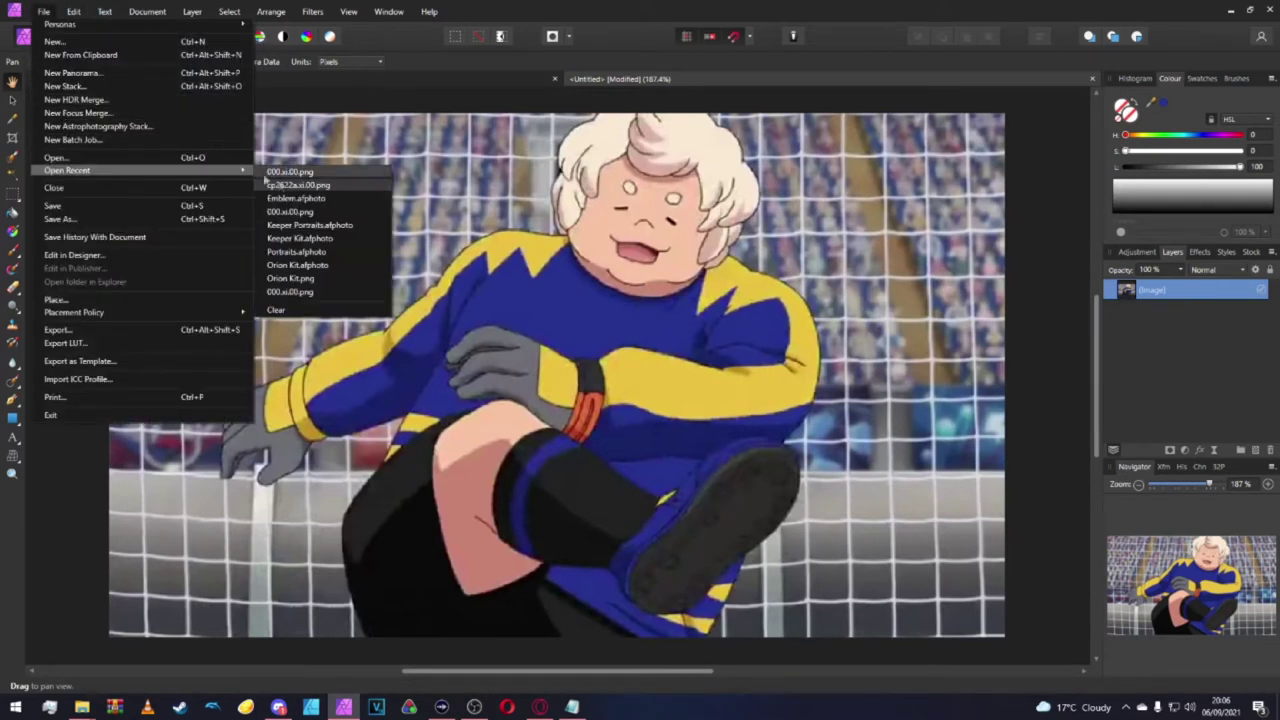
left_click(295, 193)
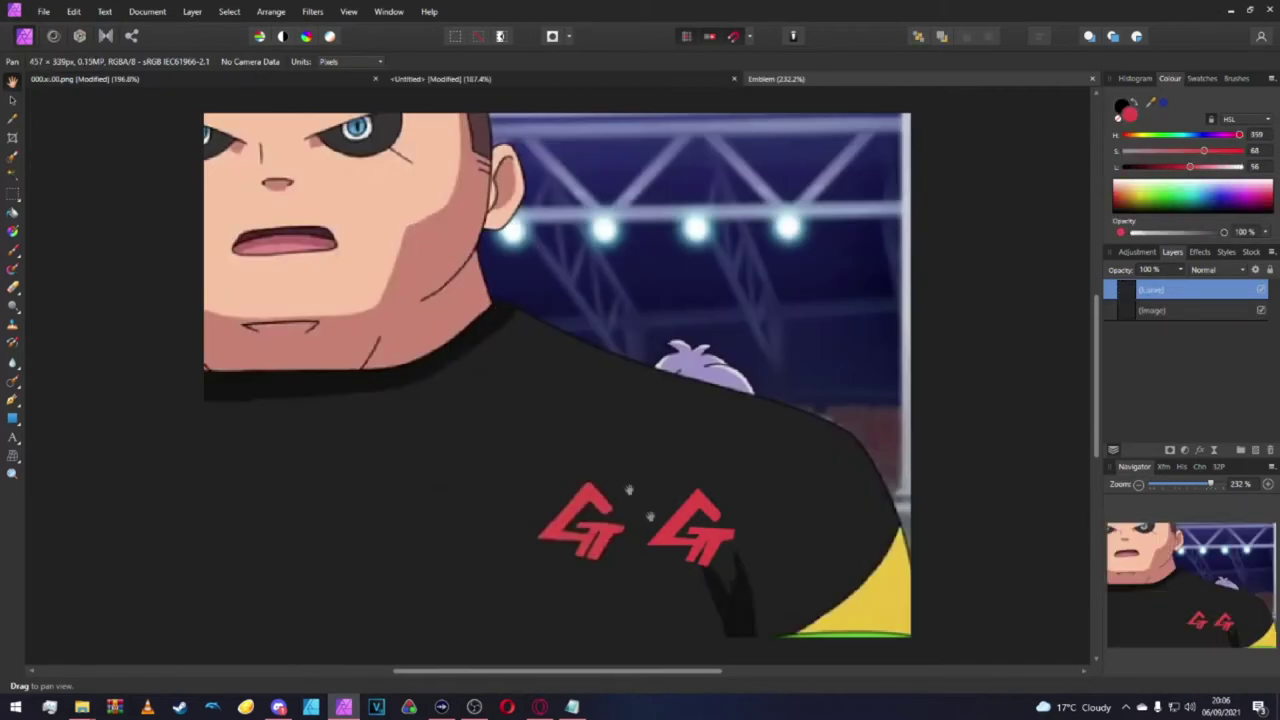
scroll(651, 549, "up", 2)
scroll(655, 550, "down", 1)
scroll(655, 550, "down", 3)
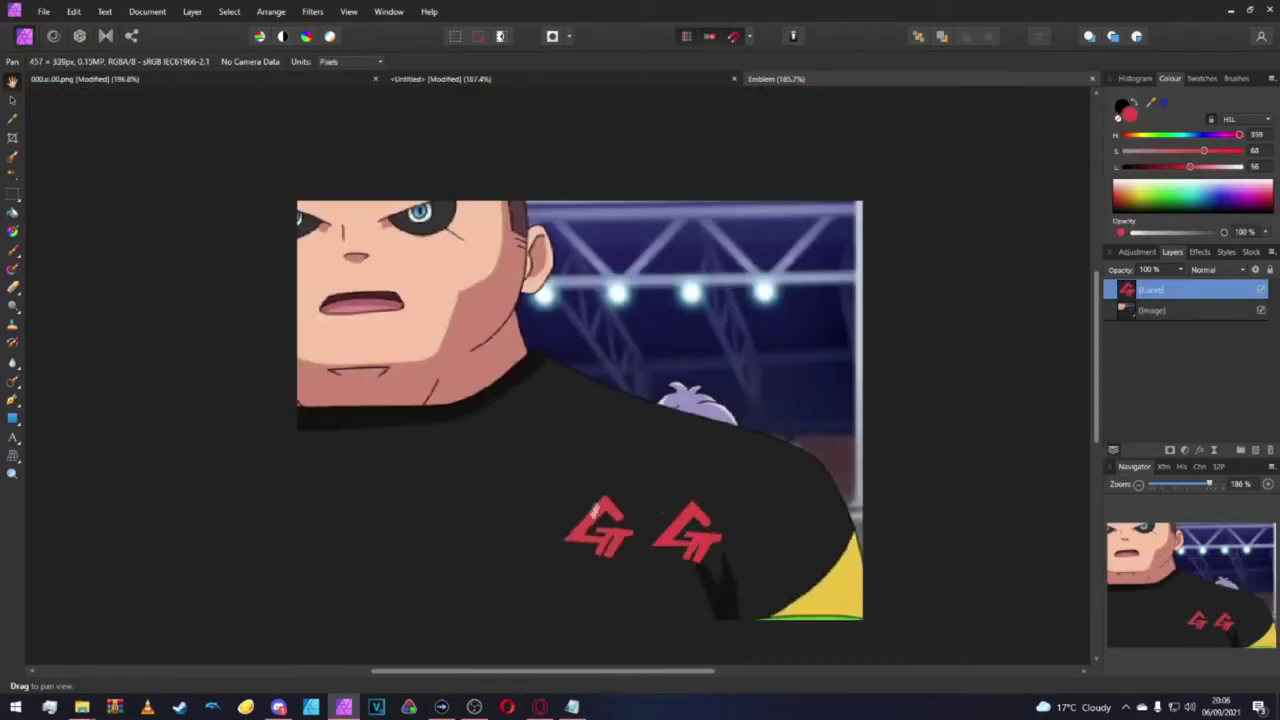
Switch to the Untitled screenshot, then back to the 000.xi.00.png texture.
left_click(435, 78)
left_click(300, 79)
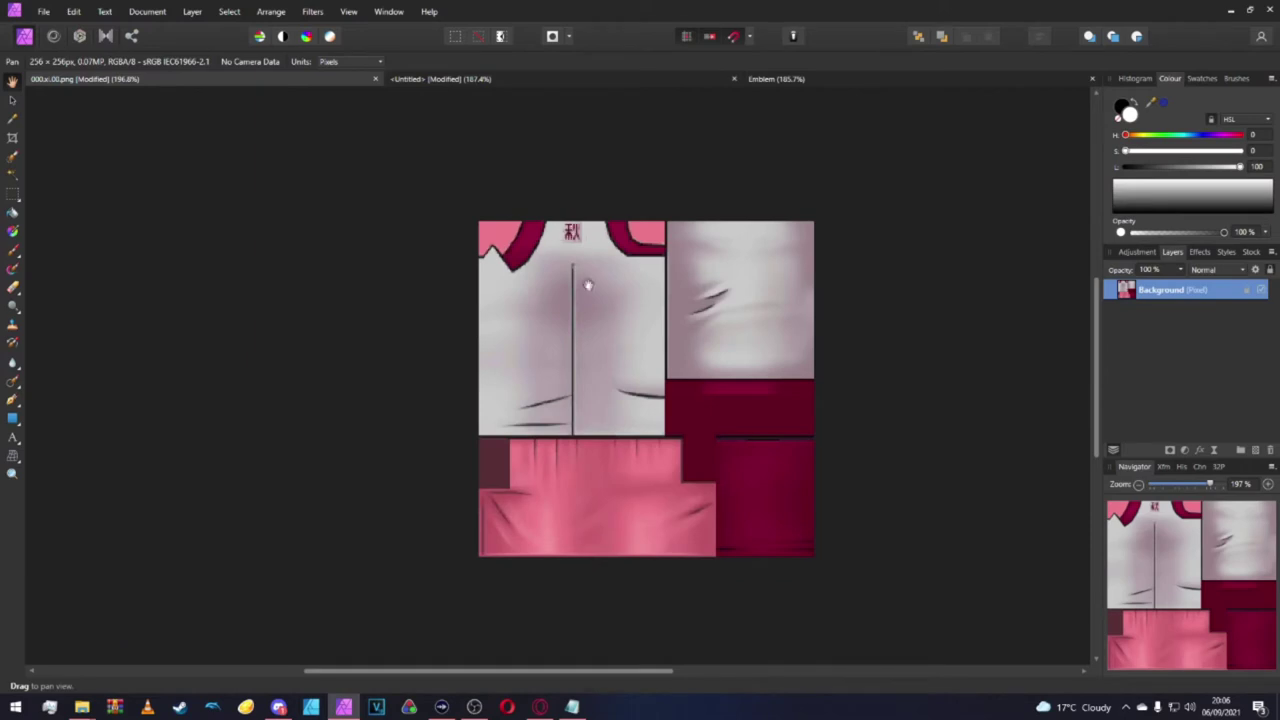
scroll(611, 297, "up", 1)
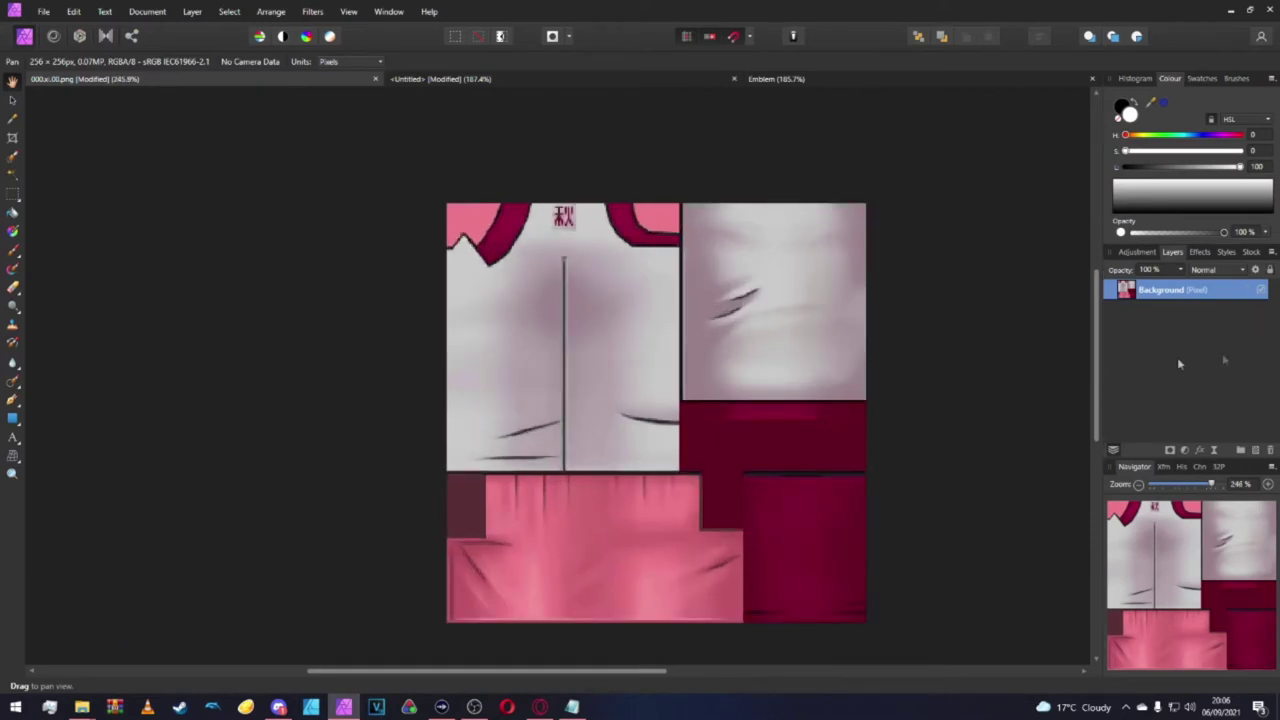
Marquee-select the white shirt panel at the texture's top left.
scroll(545, 232, "up", 2)
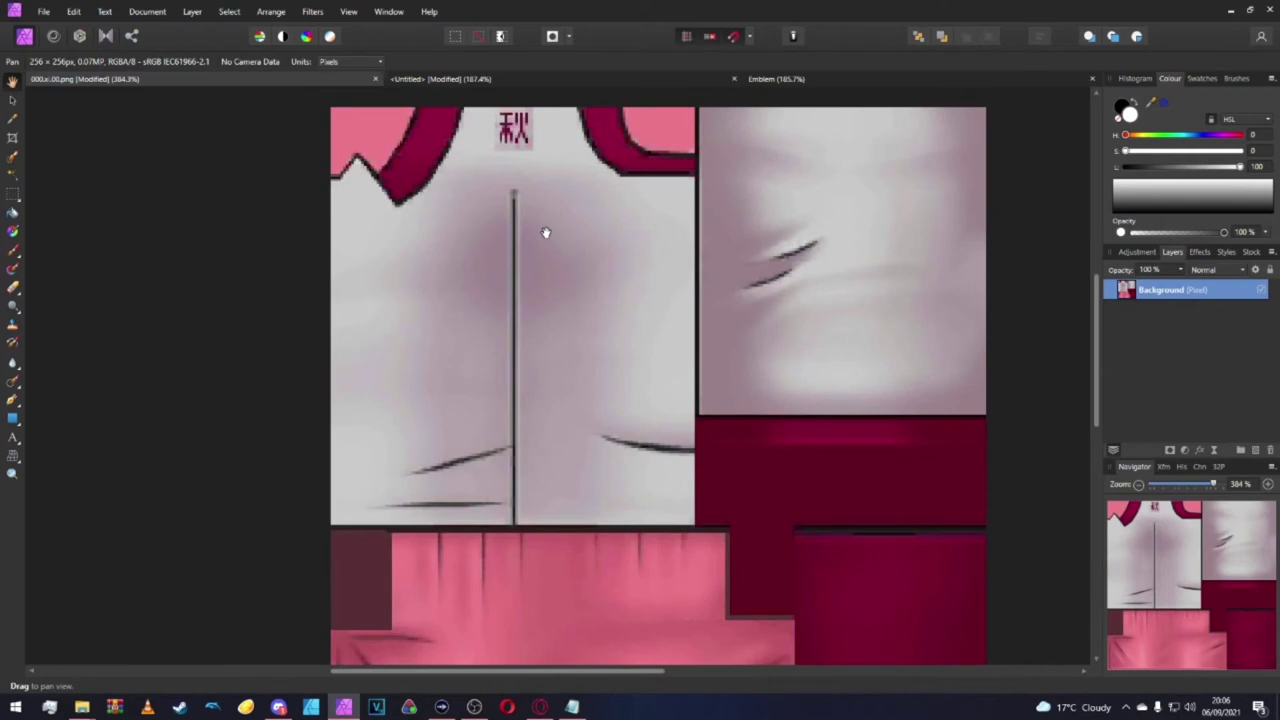
key("m")
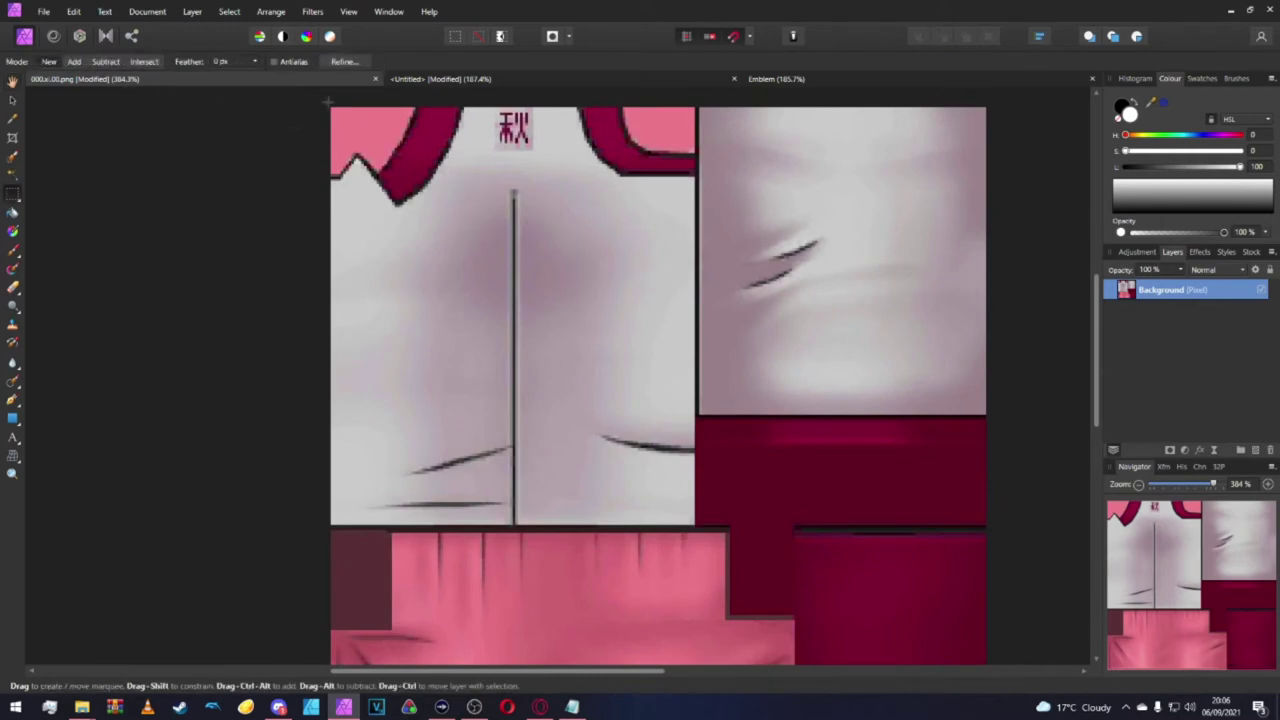
left_click_drag(480, 301, 694, 524)
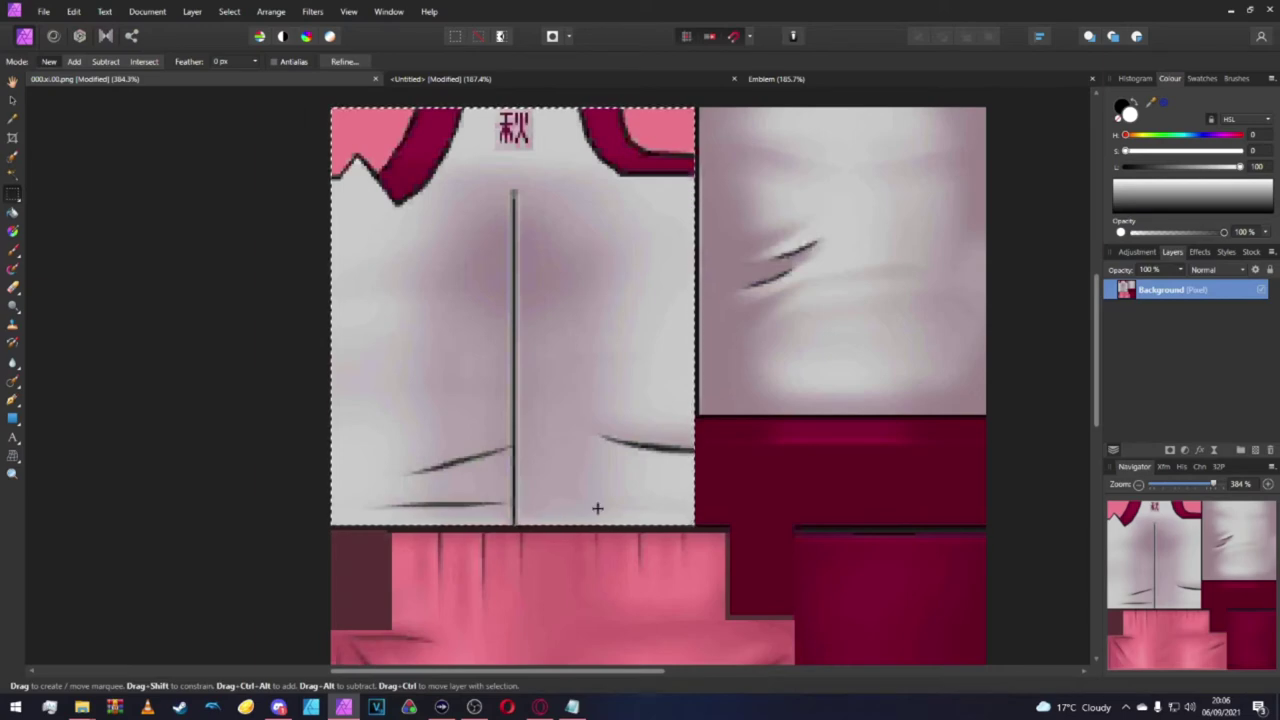
scroll(452, 452, "down", 2)
scroll(500, 465, "up", 5)
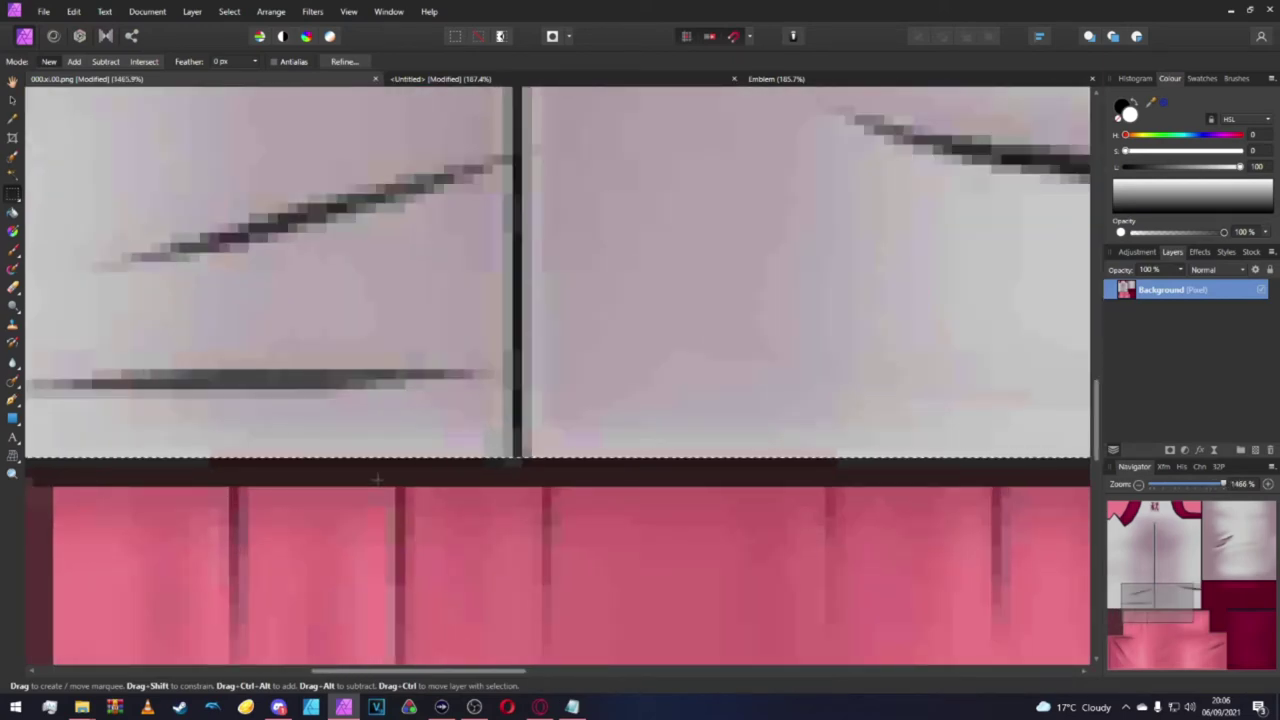
scroll(535, 483, "down", 2)
scroll(592, 397, "up", 2)
scroll(603, 374, "down", 2)
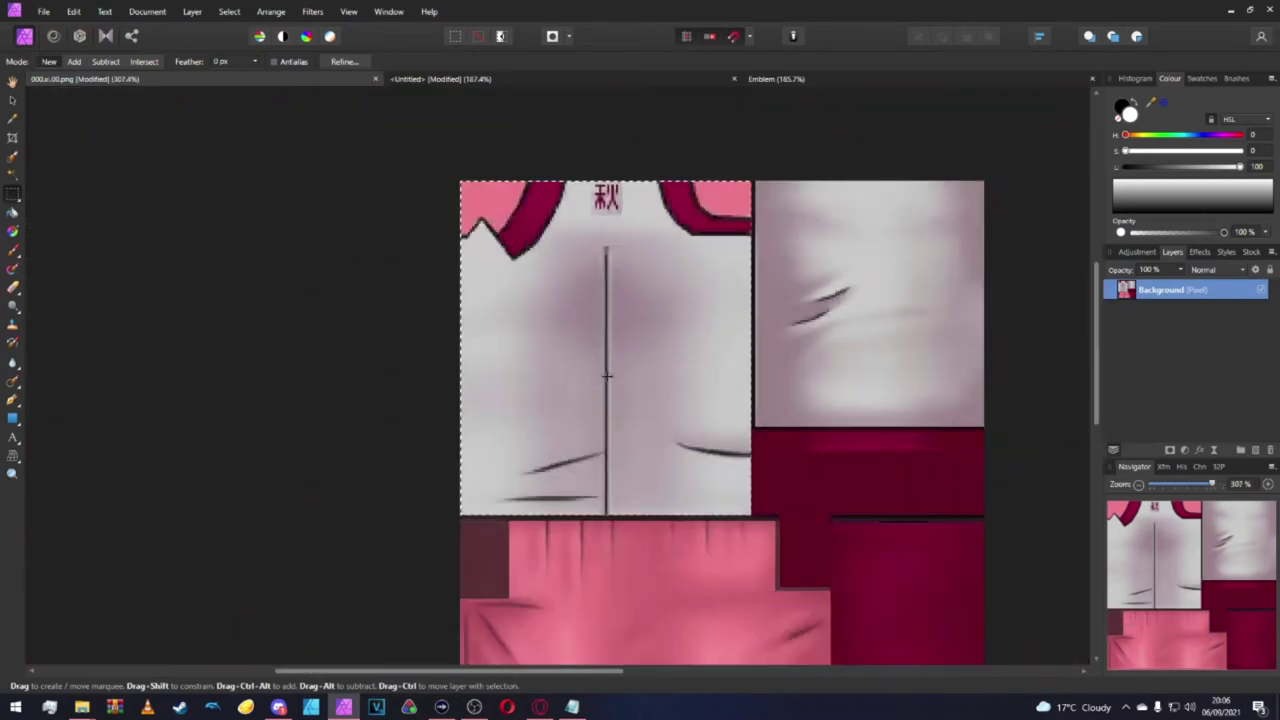
scroll(629, 362, "up", 1)
scroll(629, 362, "right", 1)
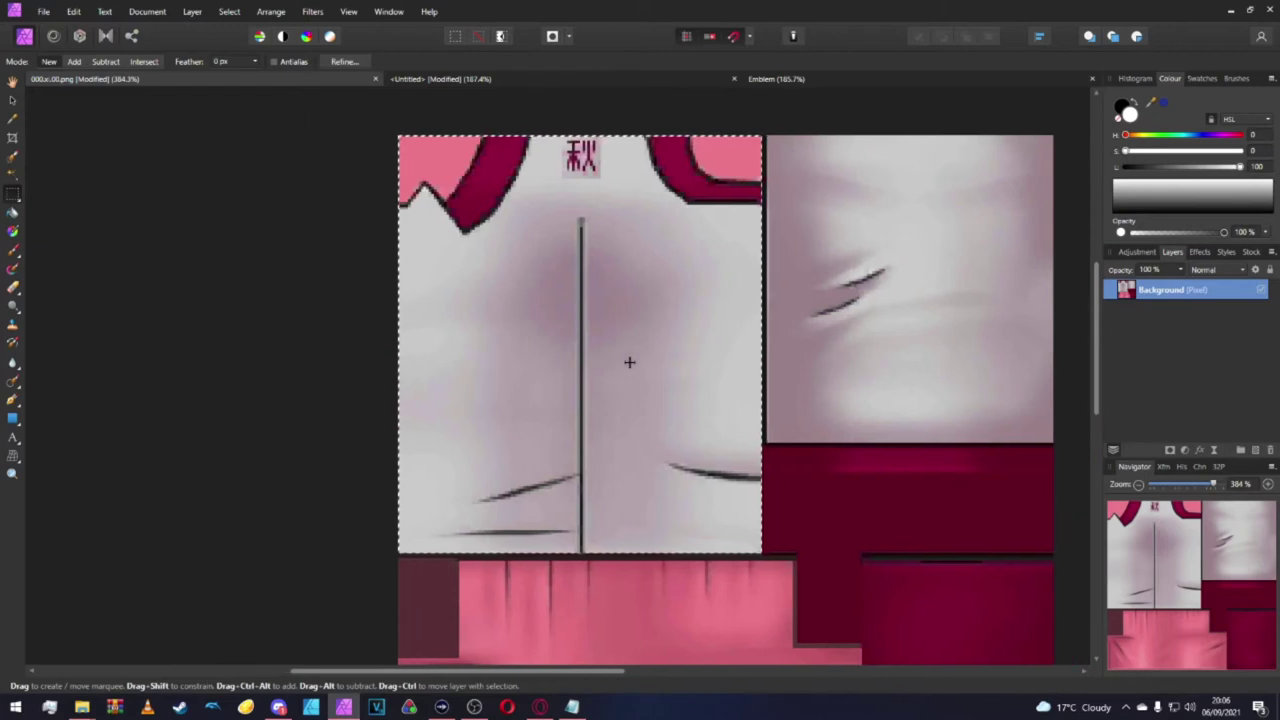
Paint out the collar trim and emblem with the Inpainting Brush Tool.
left_click(16, 393)
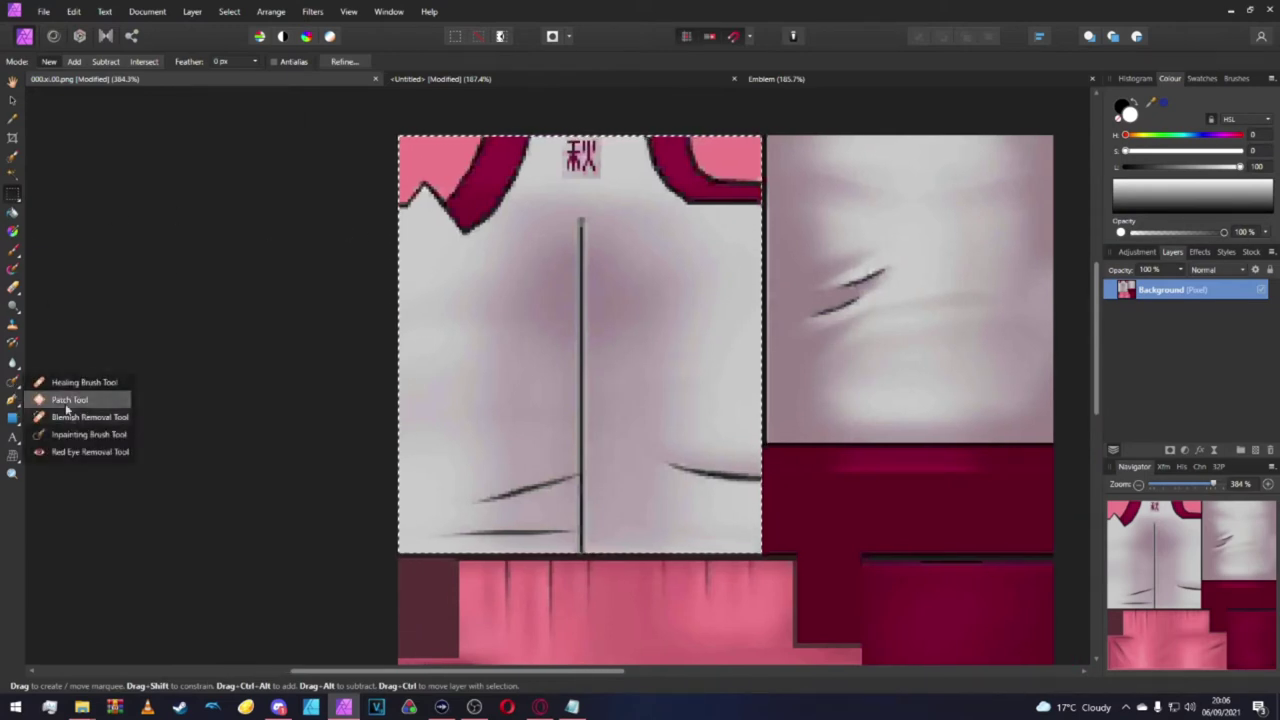
left_click(82, 434)
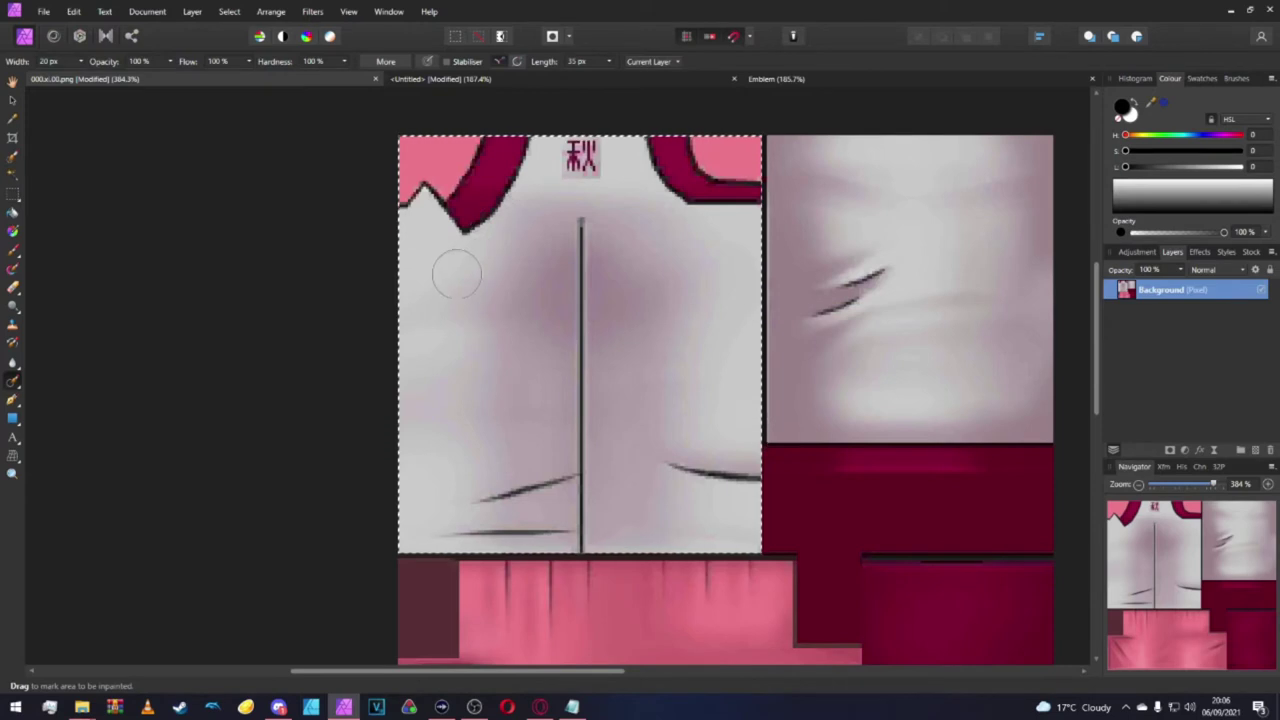
left_click_drag(458, 276, 519, 177)
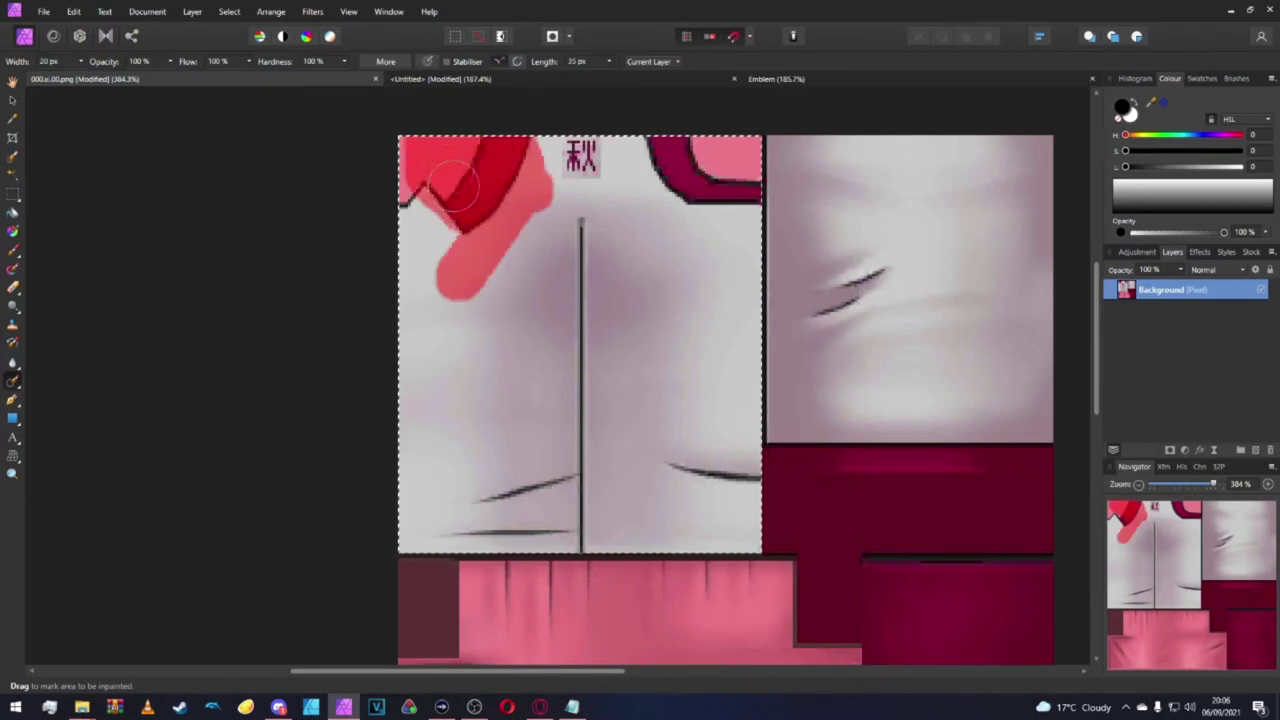
scroll(357, 378, "down", 2)
scroll(357, 378, "up", 3)
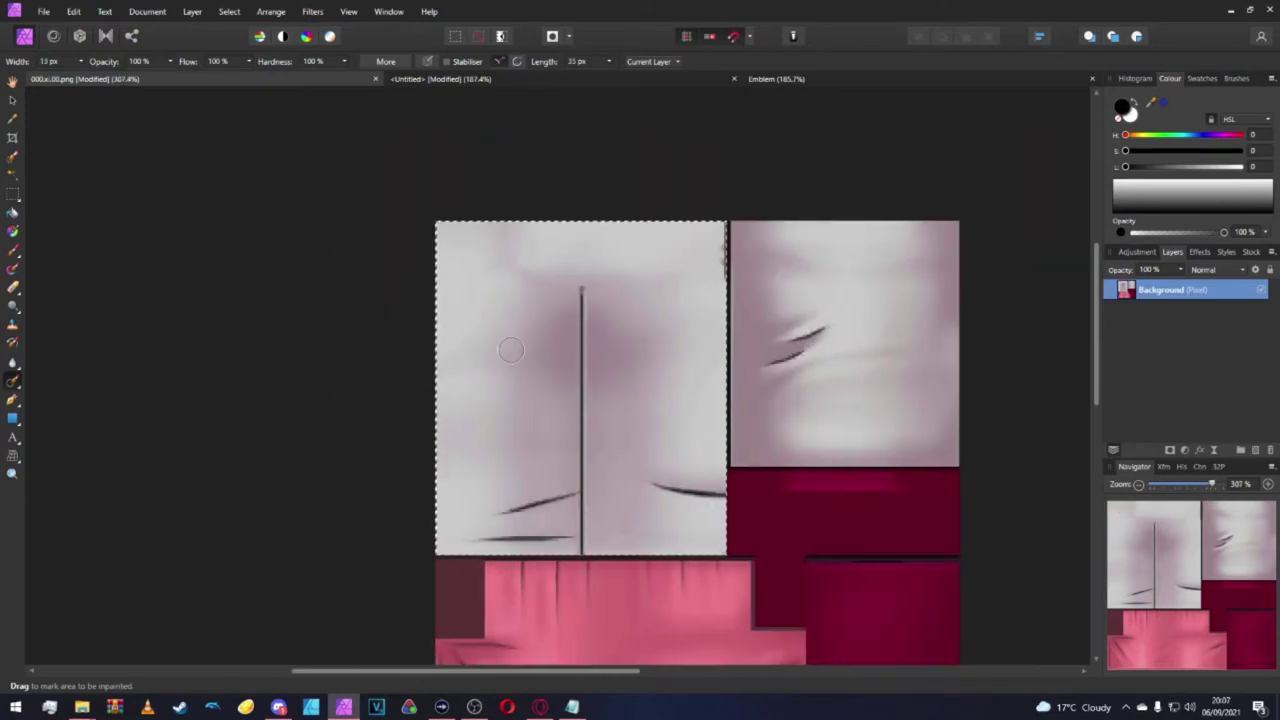
key("m")
scroll(620, 180, "up", 4)
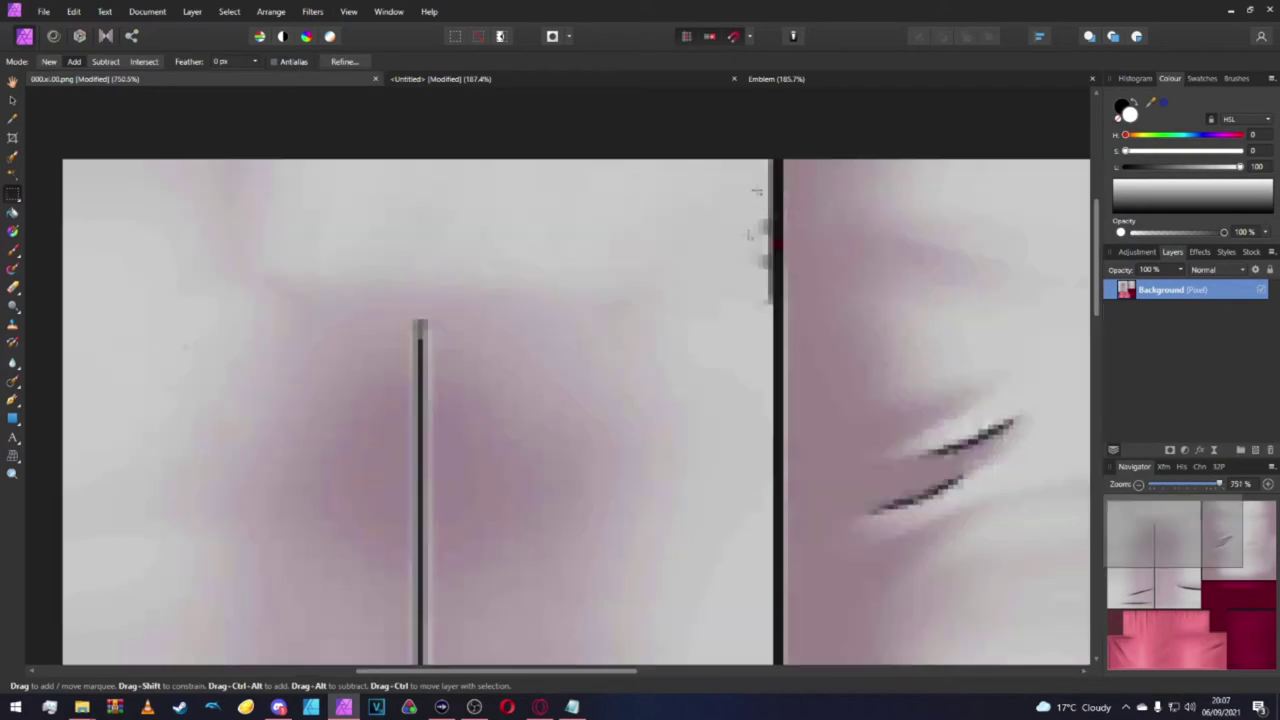
Duplicate a clean fabric patch to a new layer, slide it right and stretch it up over the marks.
left_click_drag(589, 177, 738, 314)
key("ctrl+j")
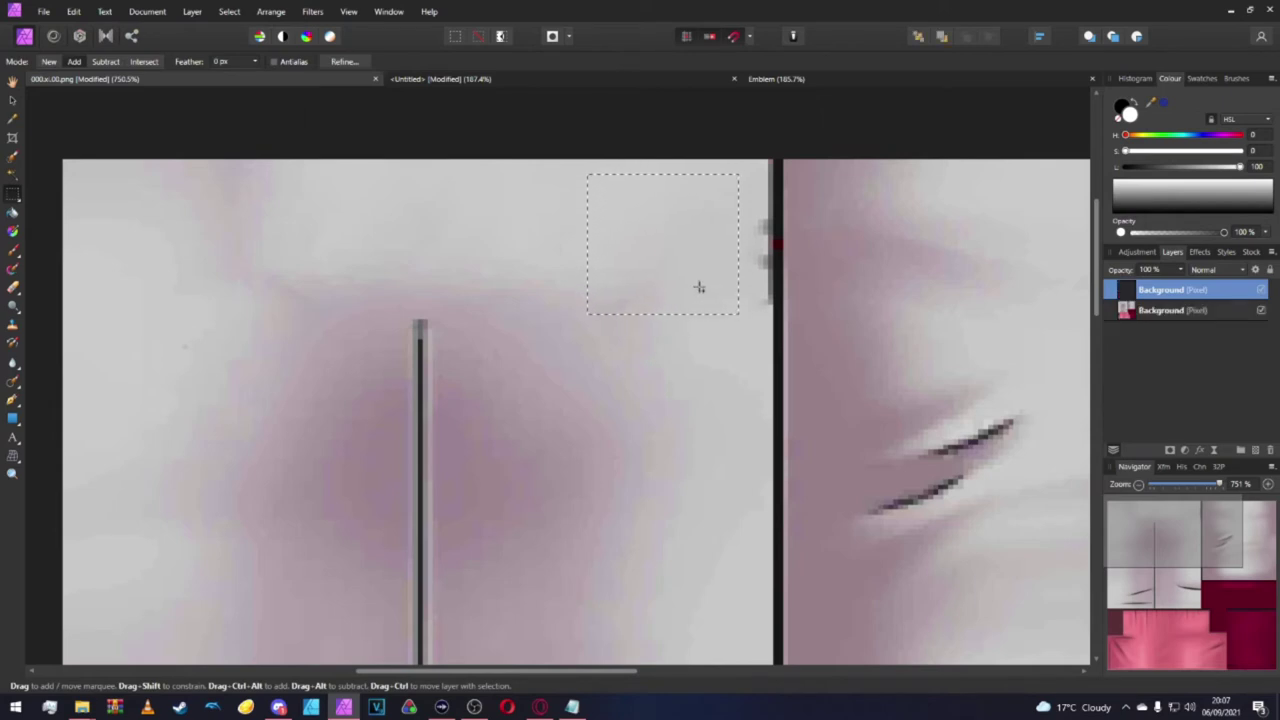
key("v")
left_click_drag(675, 279, 707, 278)
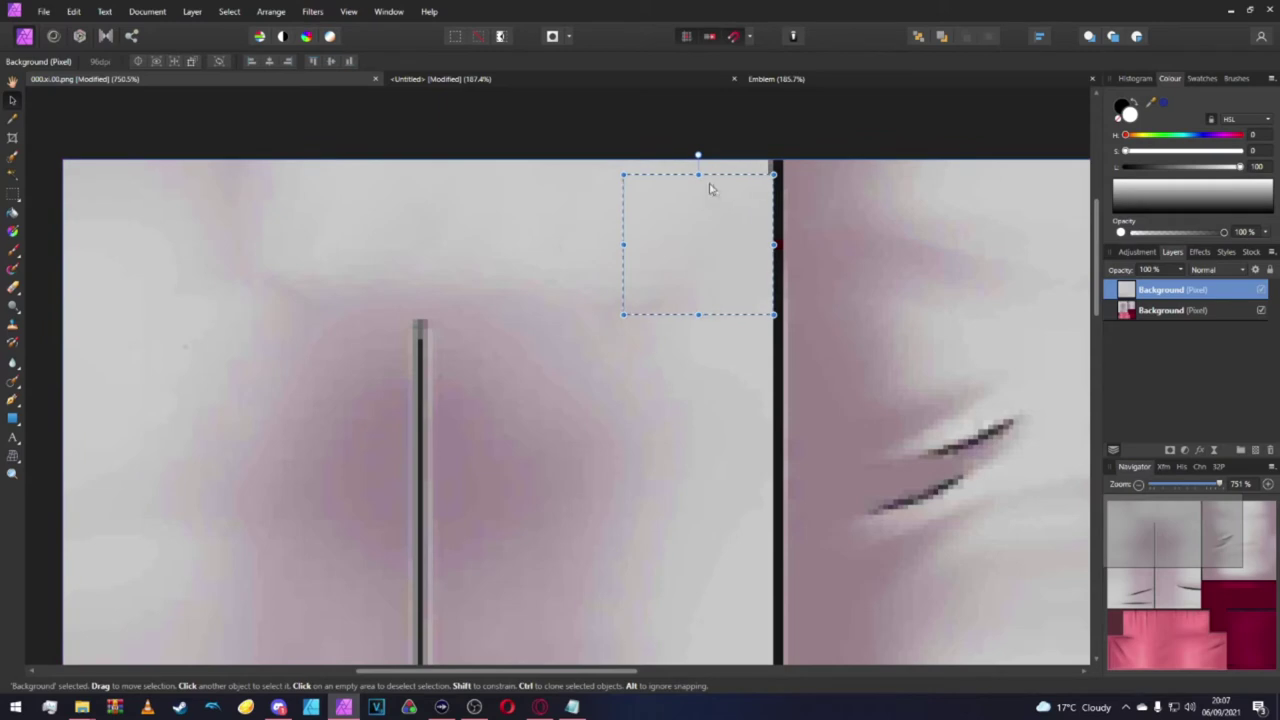
left_click_drag(698, 174, 698, 160)
key("ctrl+d")
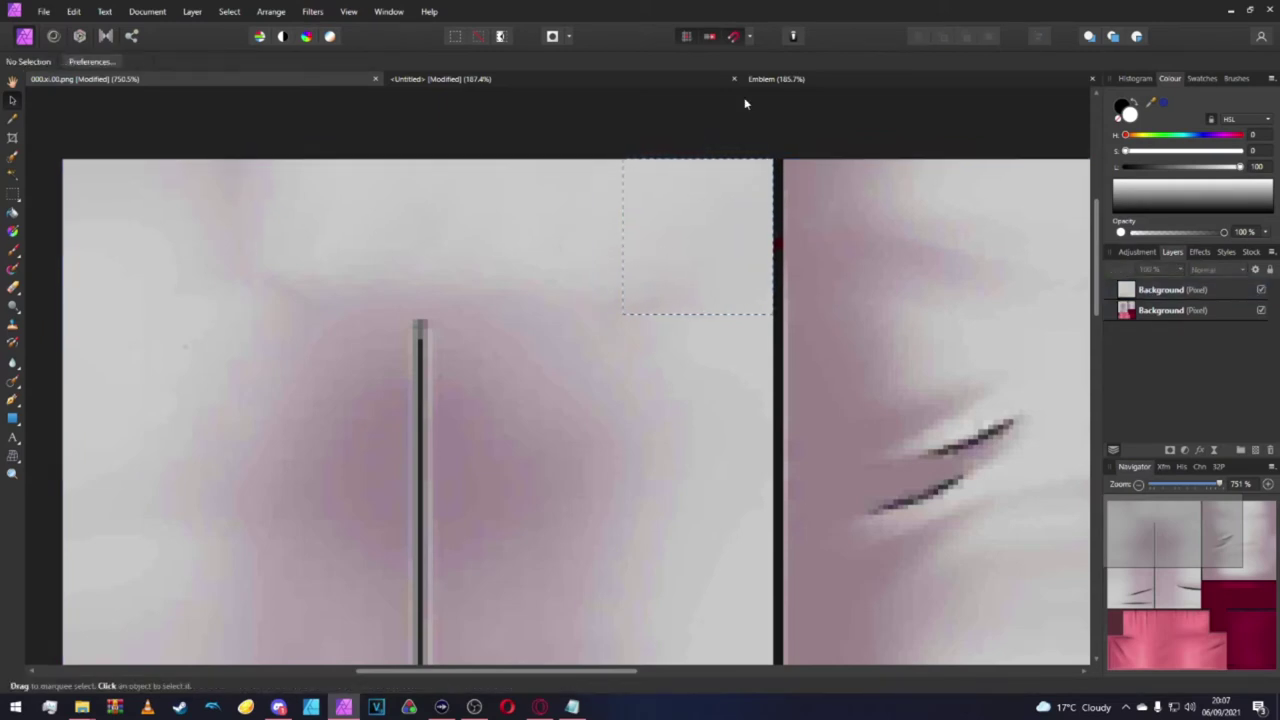
Zoom out to the whole texture and select both Background layers.
key("m")
key("ctrl+0")
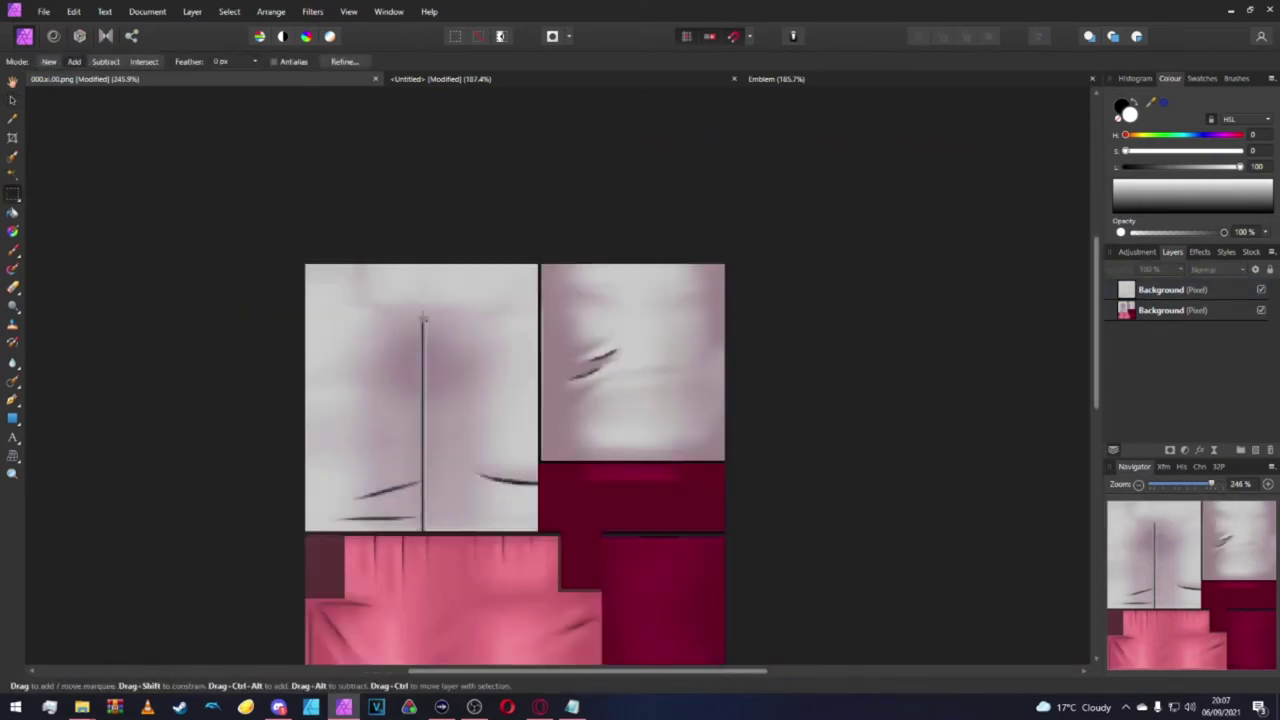
left_click(1180, 316, "shift")
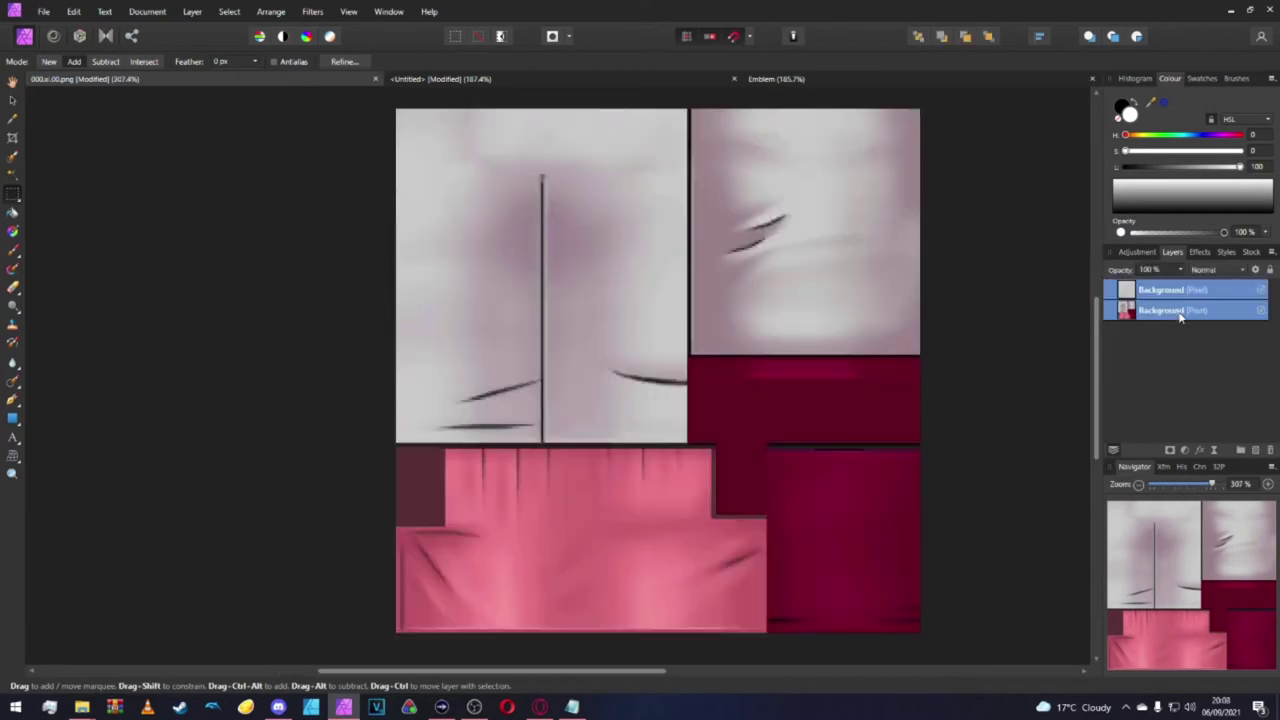
Merge Visible into a new layer and group the two Background layers.
right_click(1180, 316)
left_click(1130, 467)
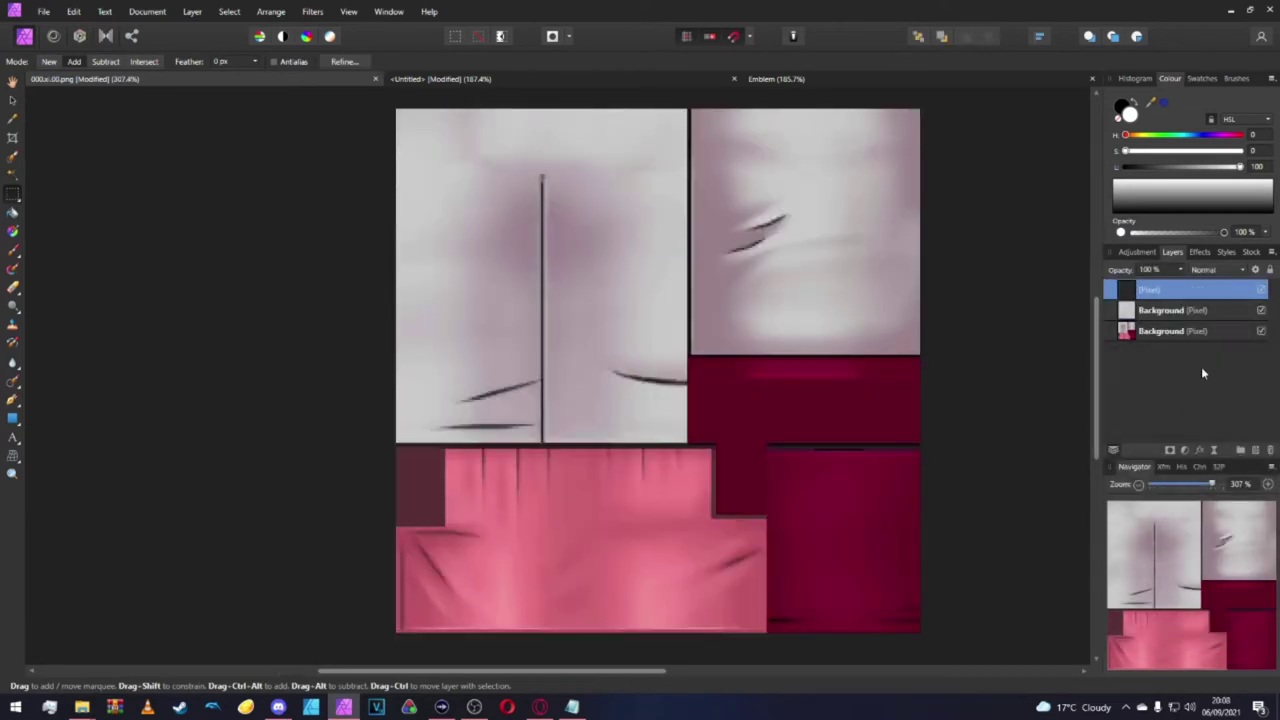
left_click(1218, 316)
left_click(1218, 328, "shift")
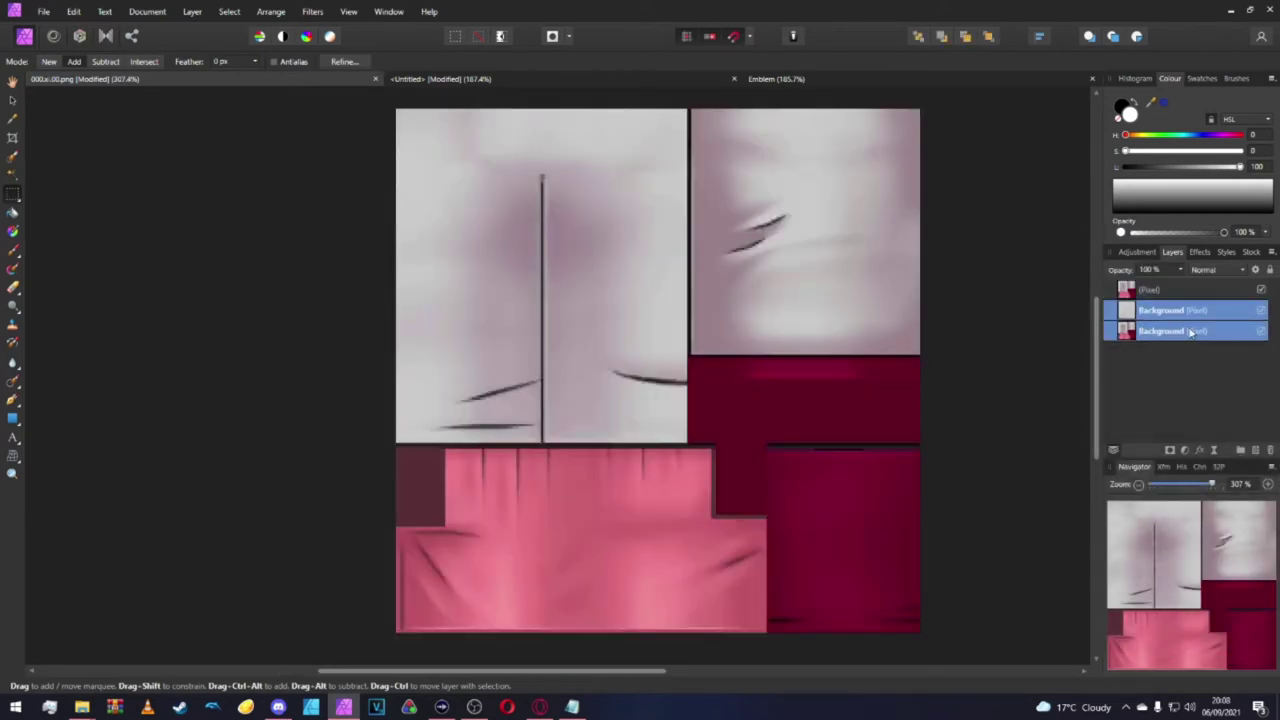
key("ctrl+g")
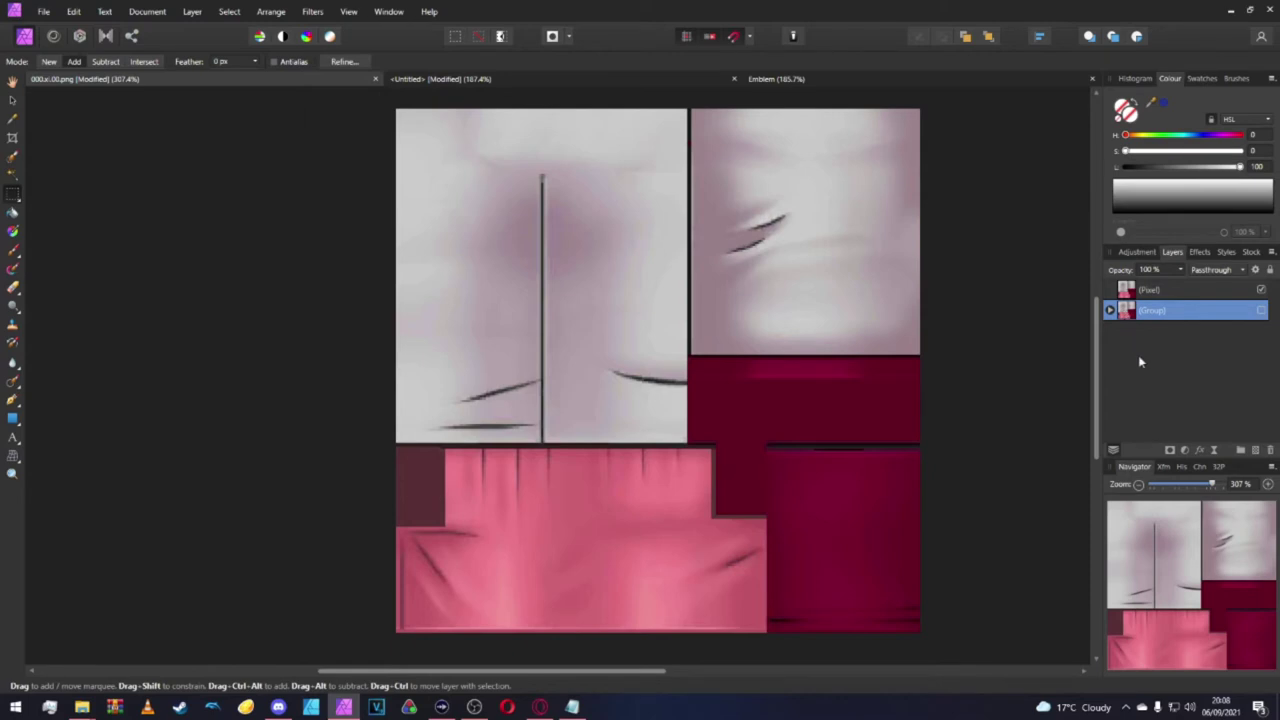
Check the merged Pixel layer's visibility and marquee-select the shirt's front panel.
left_click(1134, 291)
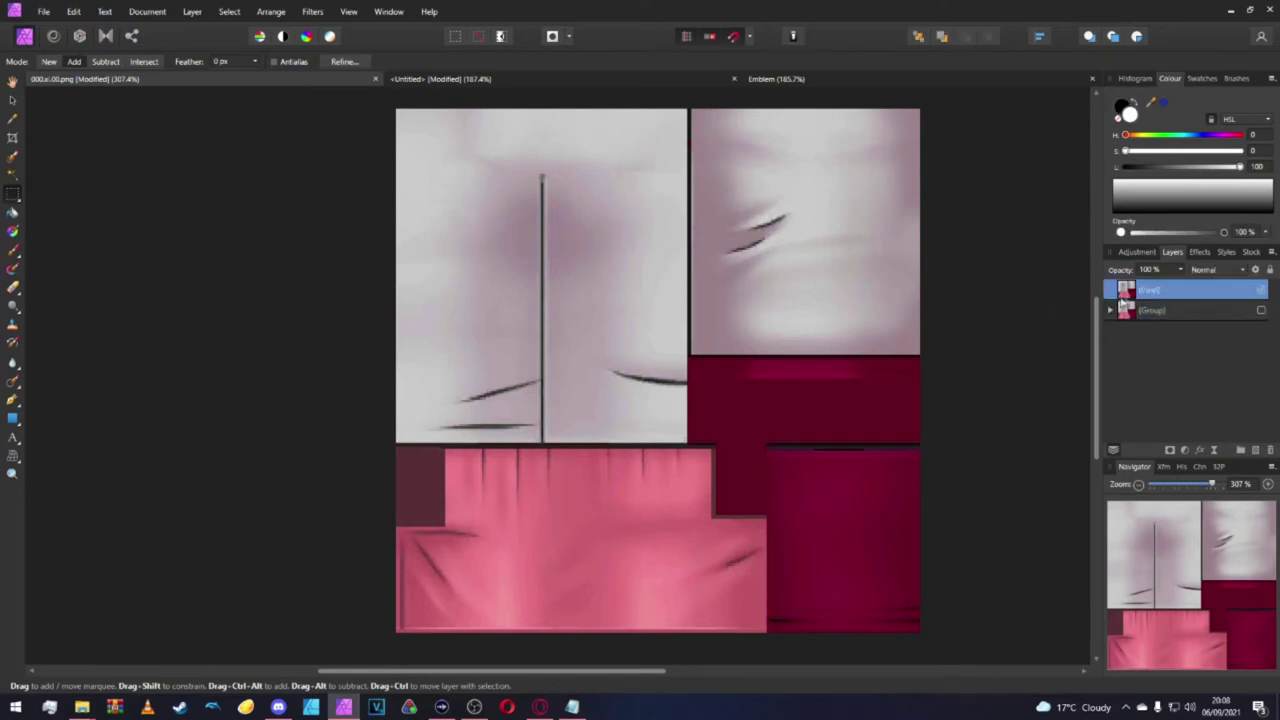
left_click(1266, 291)
left_click(1266, 291)
scroll(633, 188, "up", 2)
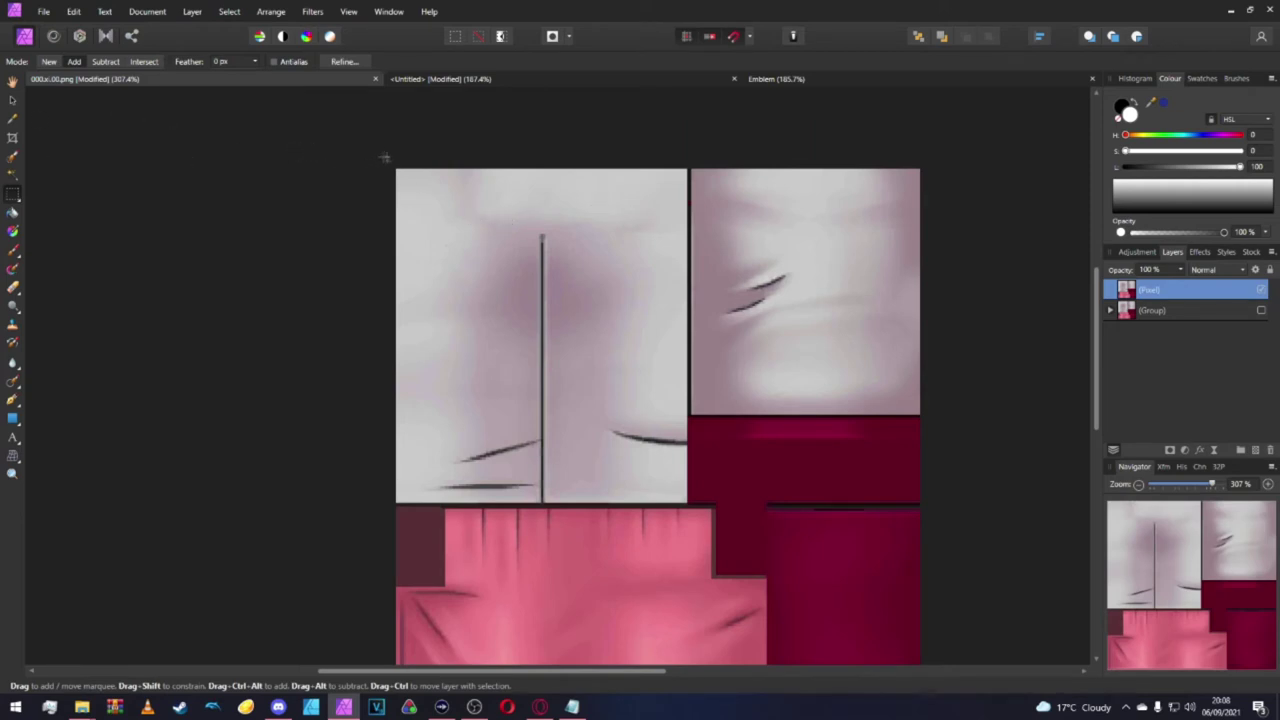
left_click_drag(670, 454, 689, 501)
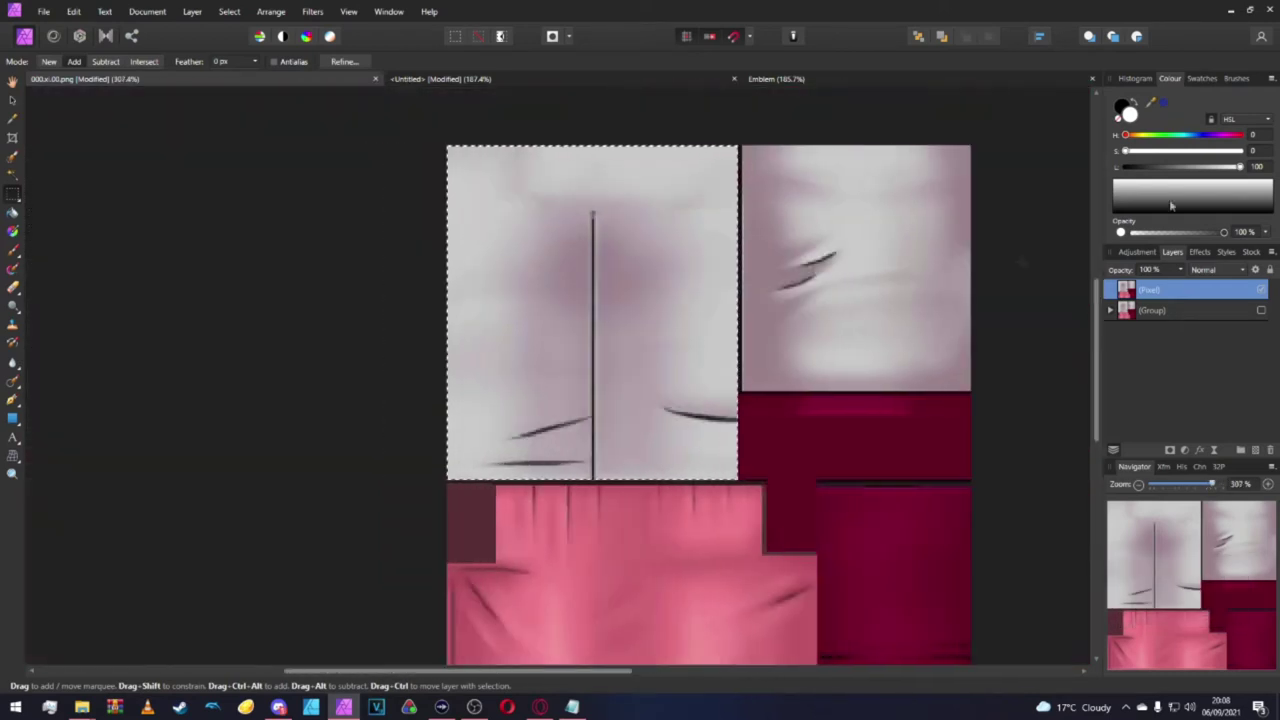
Set the working colour to HSL 233/58/36 and add a Recolour adjustment to the front panel.
left_click(1165, 105)
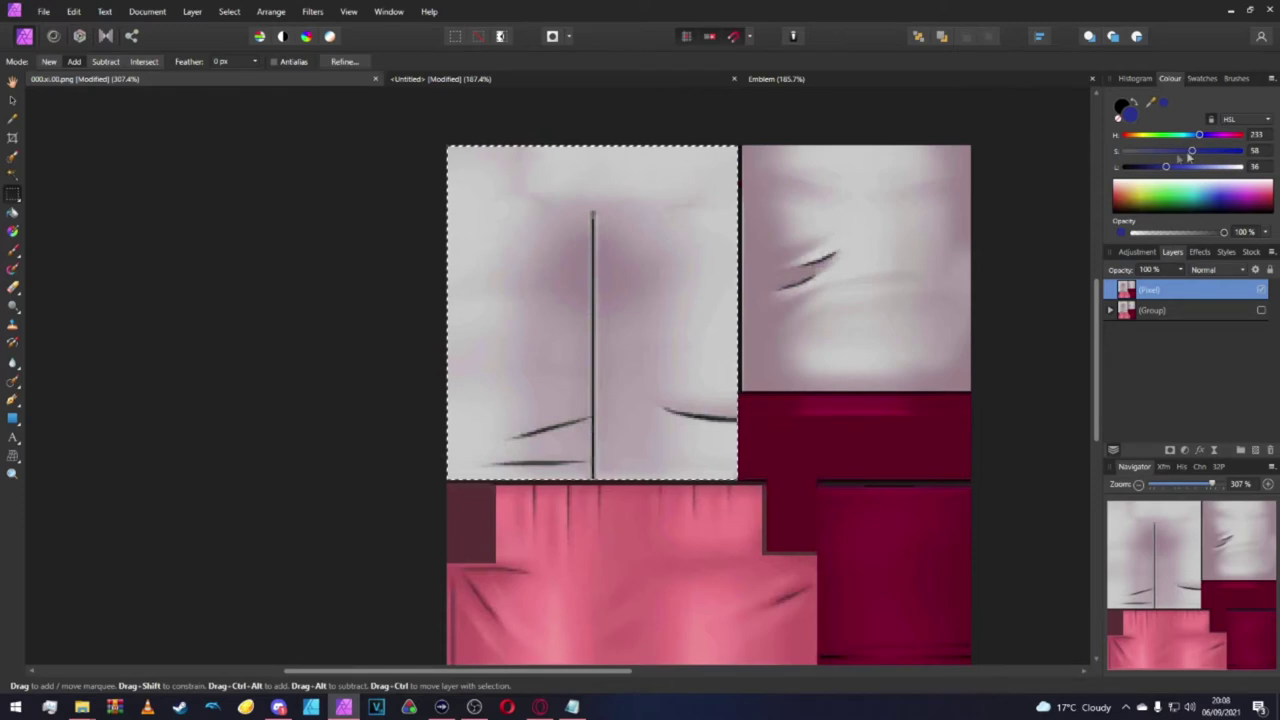
left_click(1235, 120)
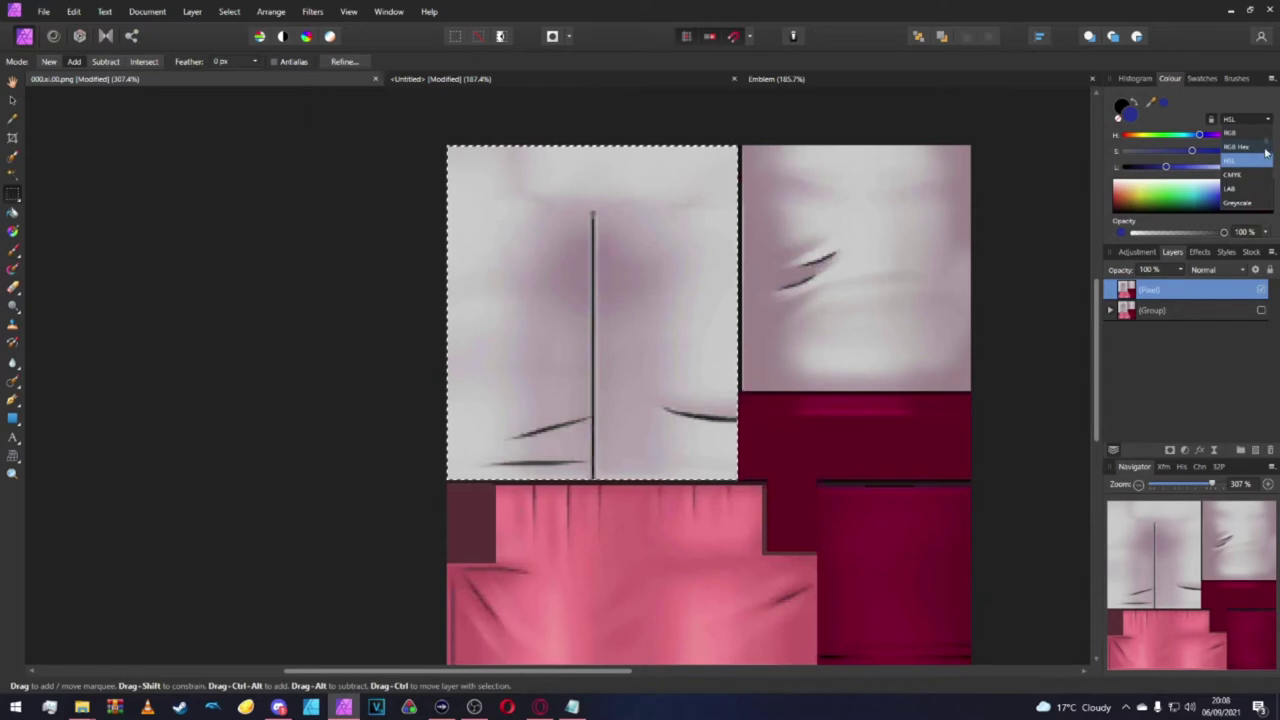
left_click(1238, 162)
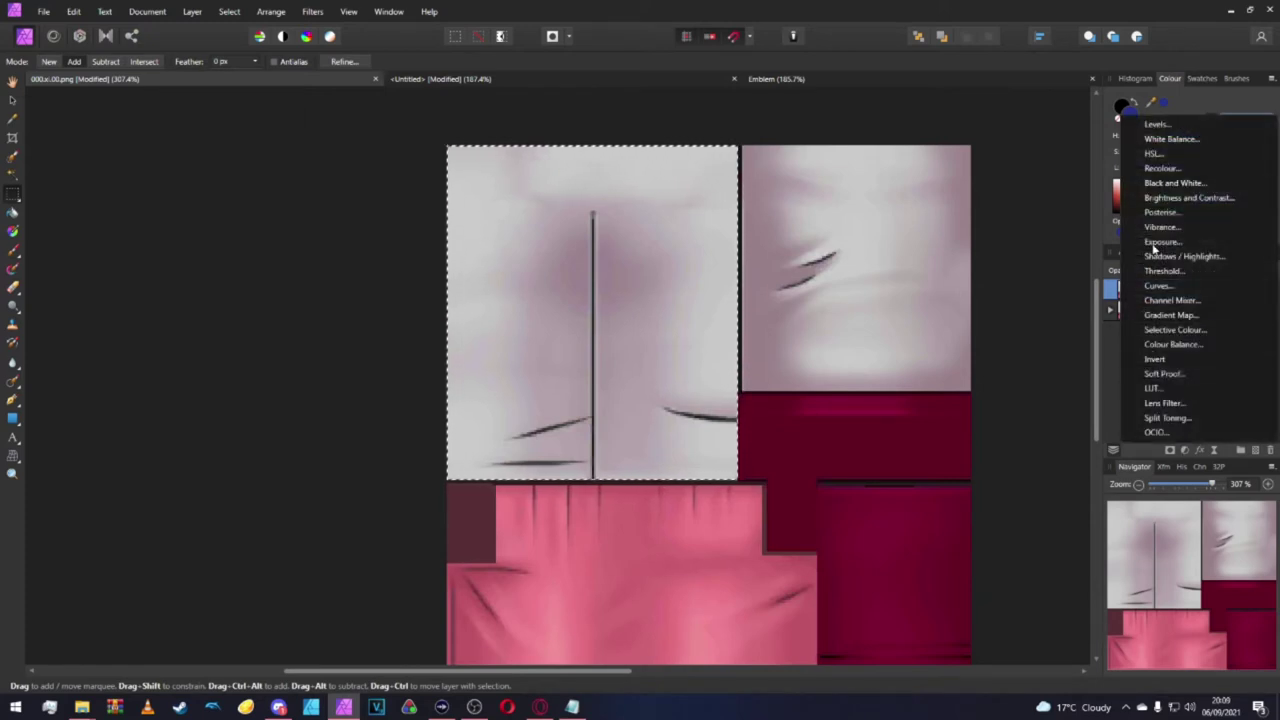
left_click(1160, 168)
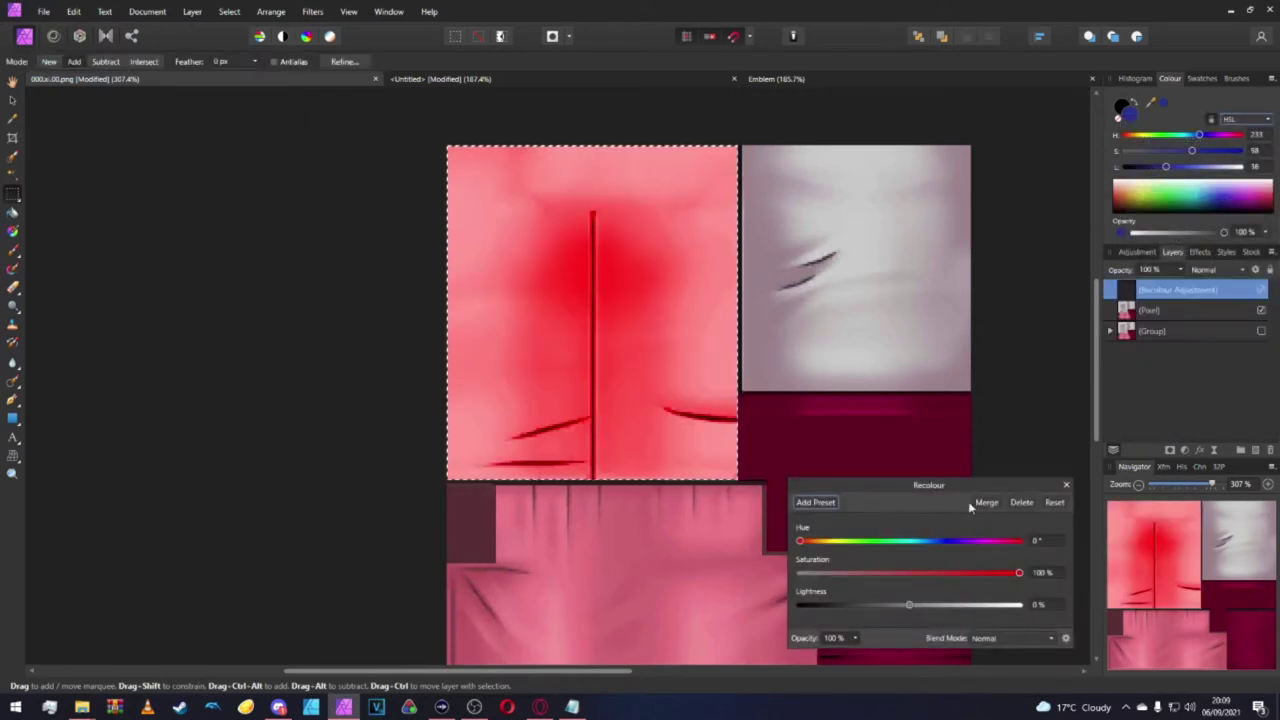
Enter Recolour hue 233 and saturation 58%, then lower lightness to -53%.
left_click(1044, 541)
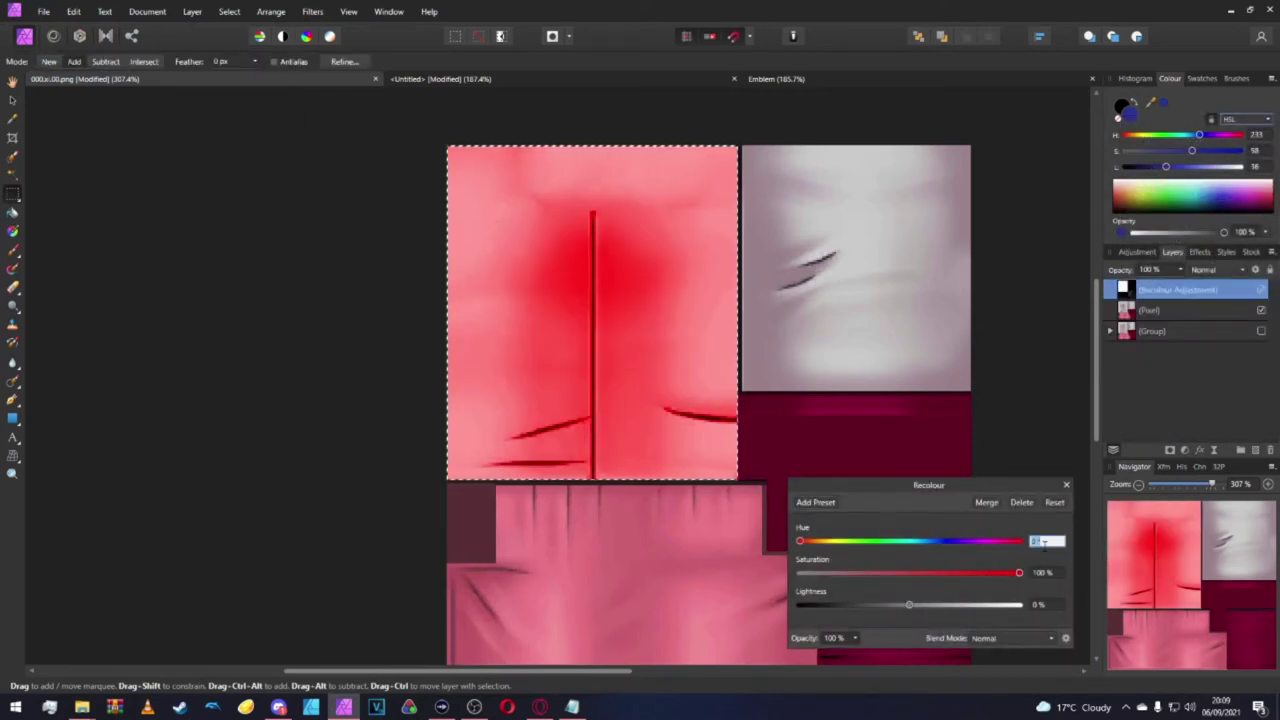
left_click(1046, 574)
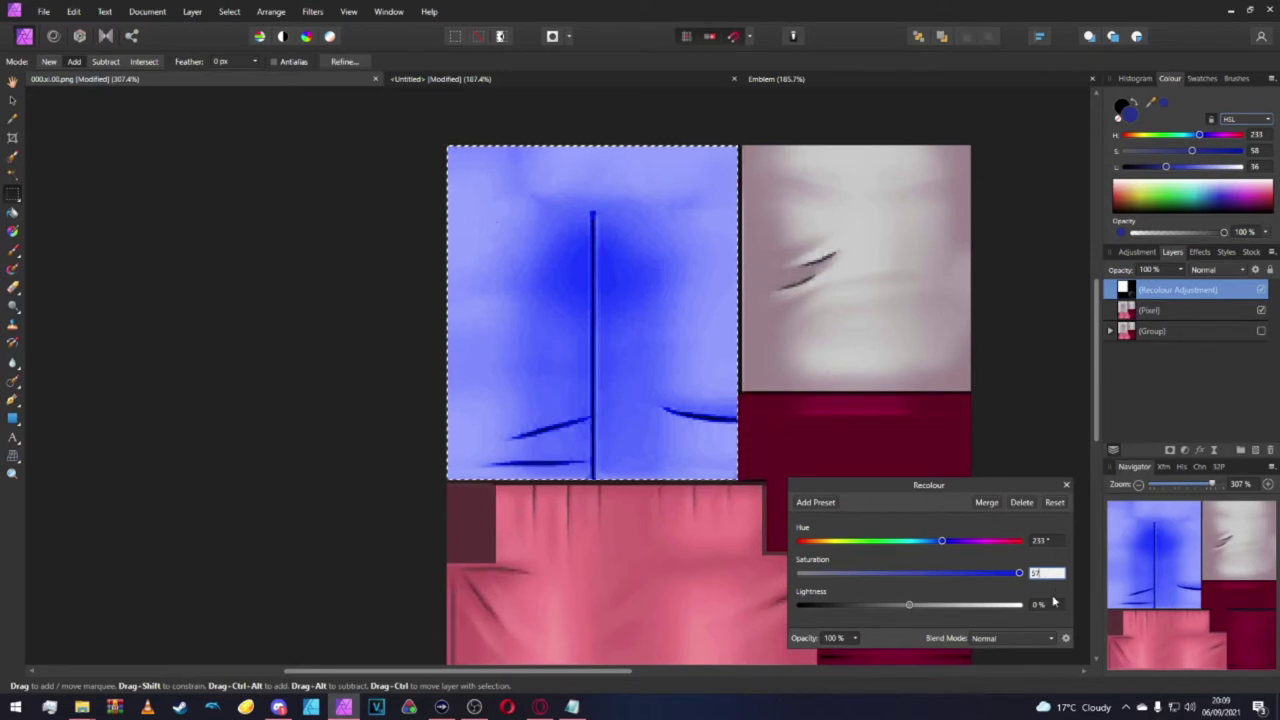
type("58")
key("Tab")
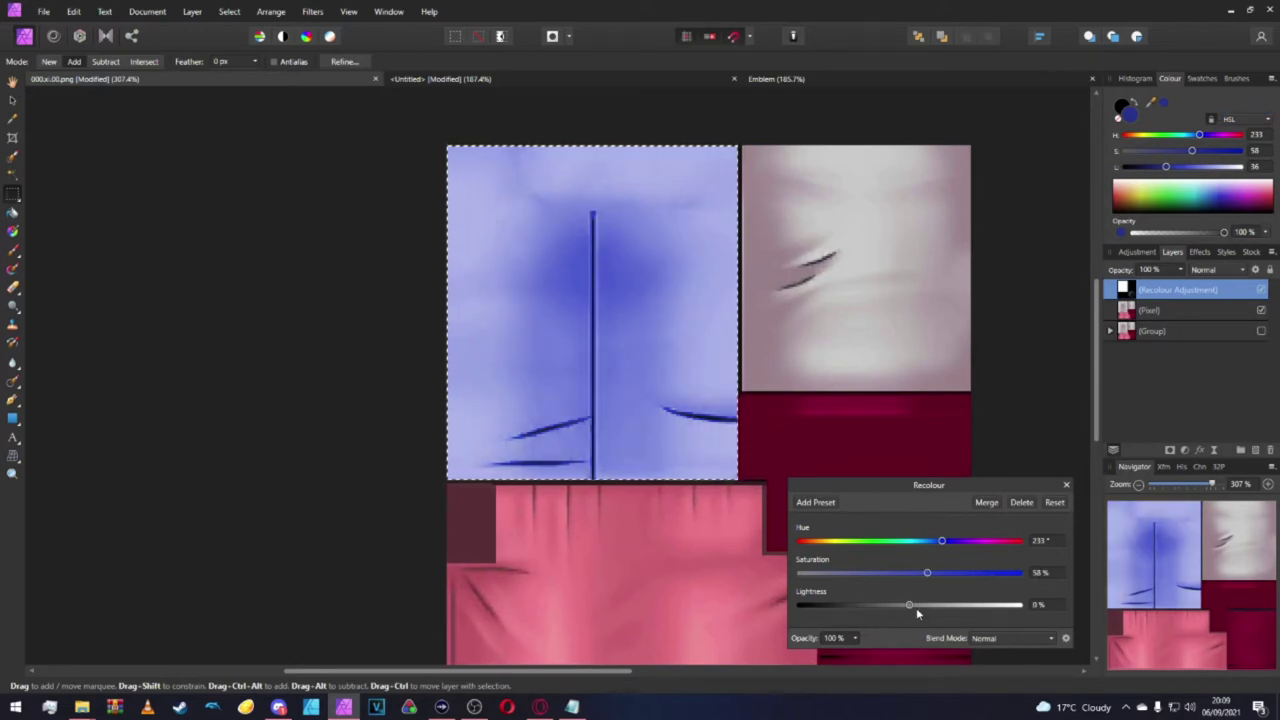
left_click_drag(908, 606, 853, 609)
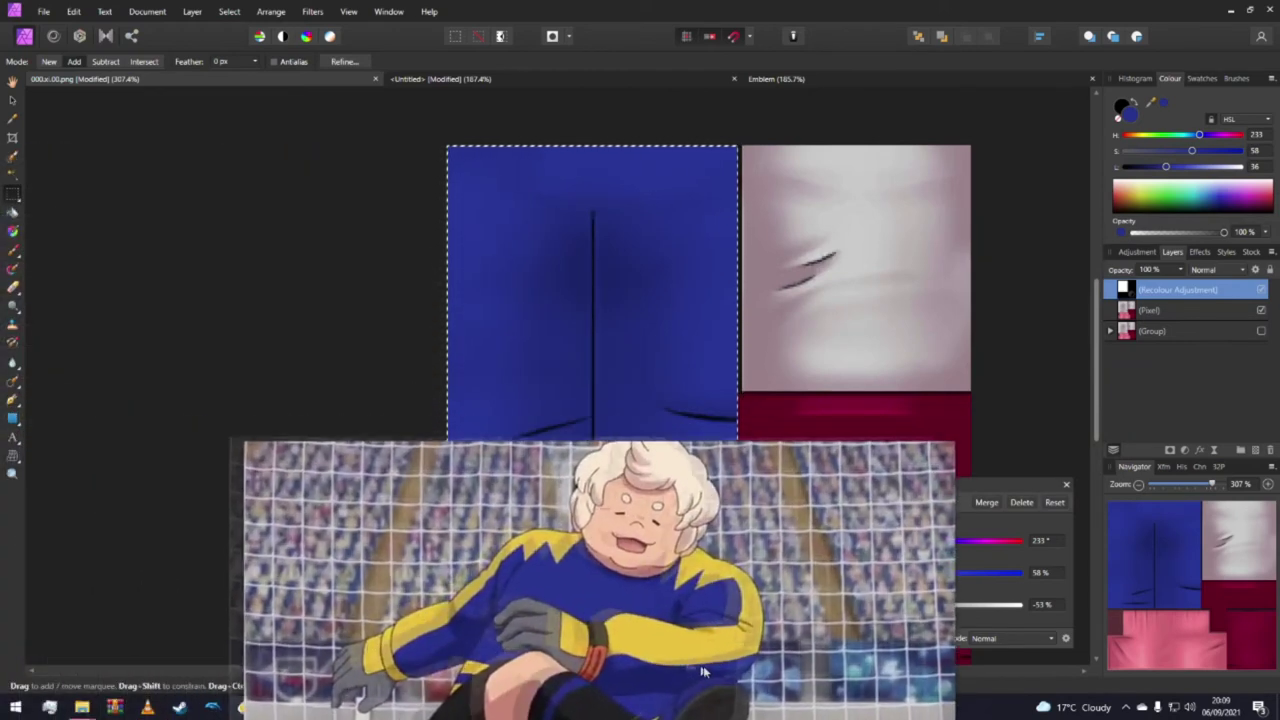
Drag the goalkeeper reference video off the canvas so the dark blue texture is fully visible.
left_click_drag(701, 671, 754, 639)
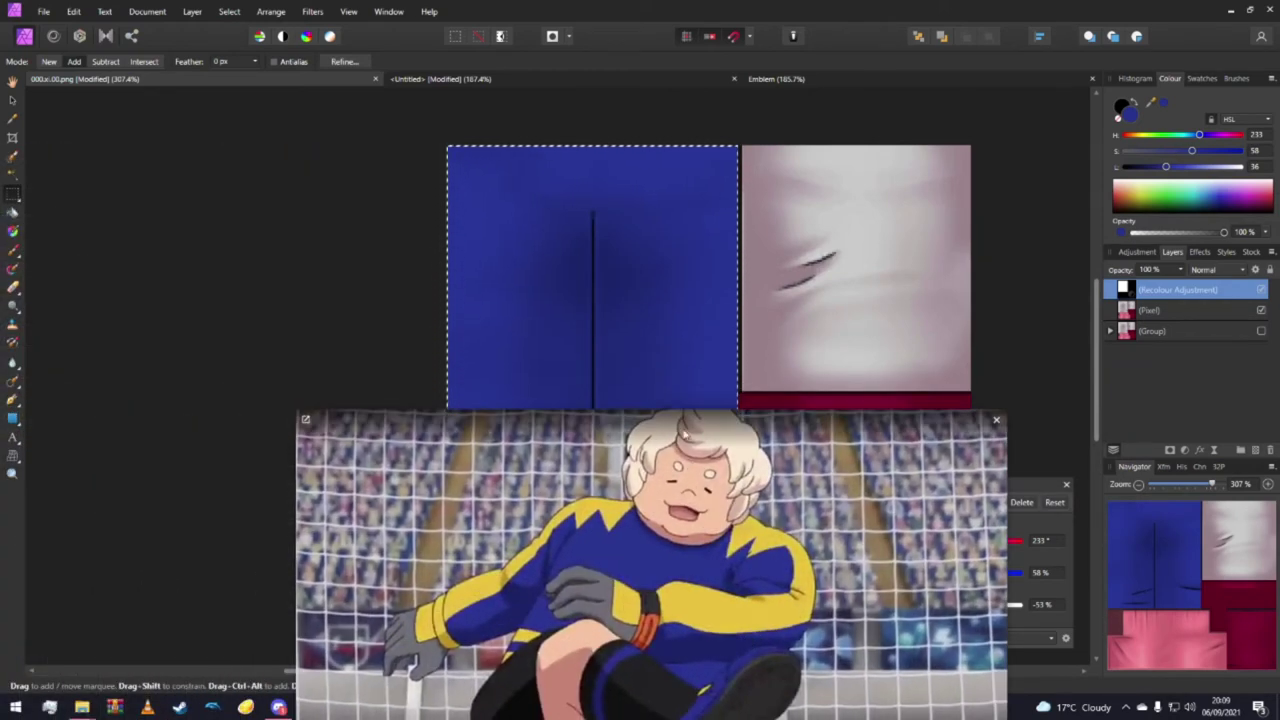
scroll(607, 540, "down", 3)
scroll(607, 540, "up", 3)
left_click_drag(554, 684, 713, 396)
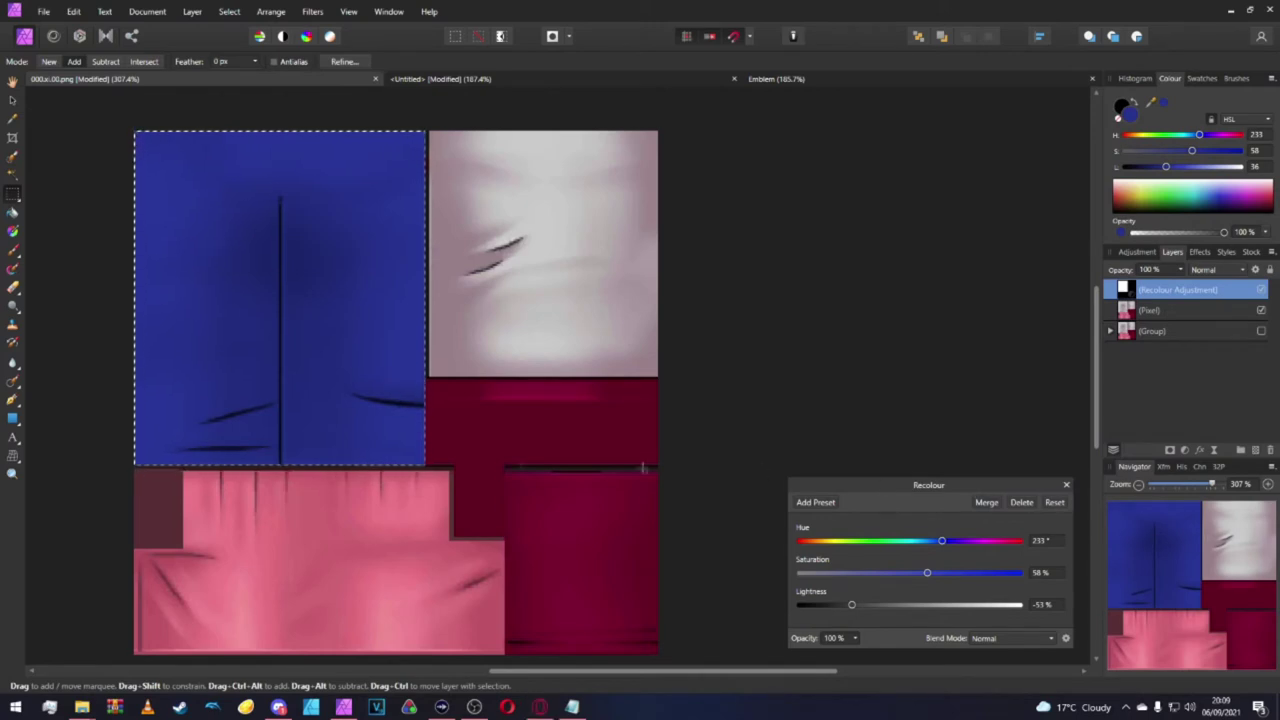
Deselect the blue panel, switch to the Elliptical Marquee Tool, and zoom to the crimson block.
scroll(643, 467, "down", 5)
scroll(457, 560, "up", 5)
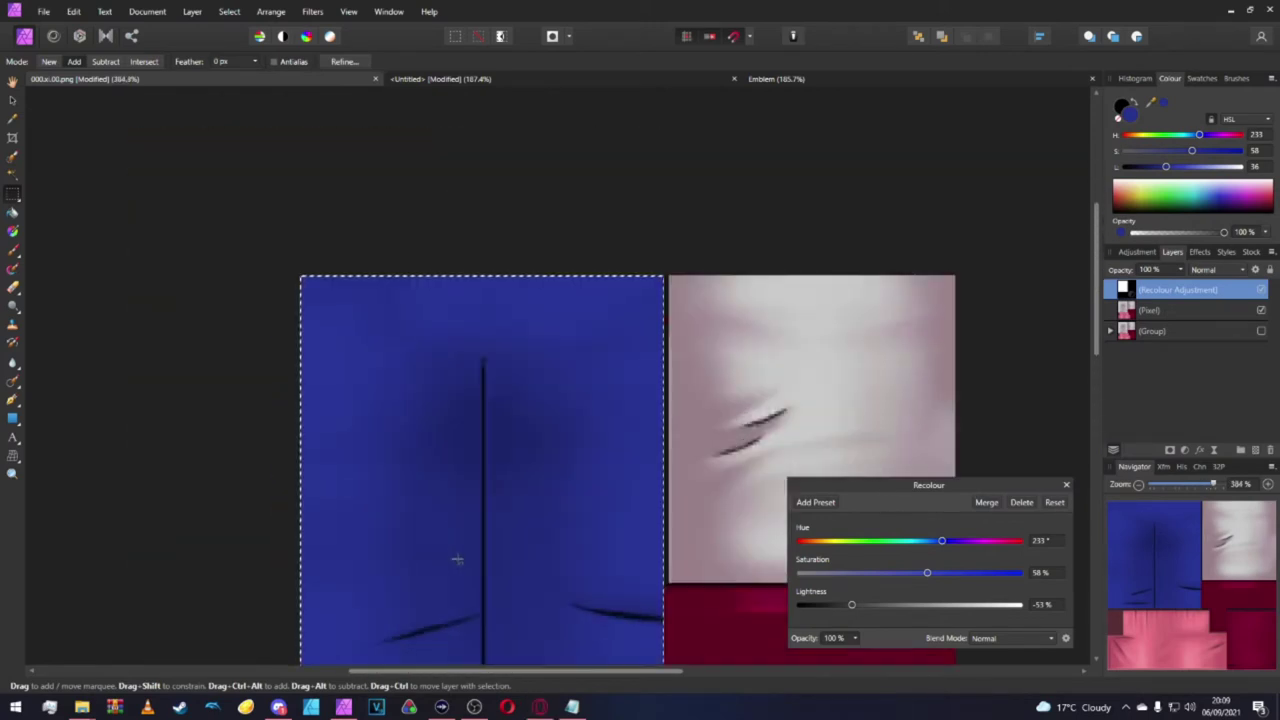
scroll(457, 560, "down", 3)
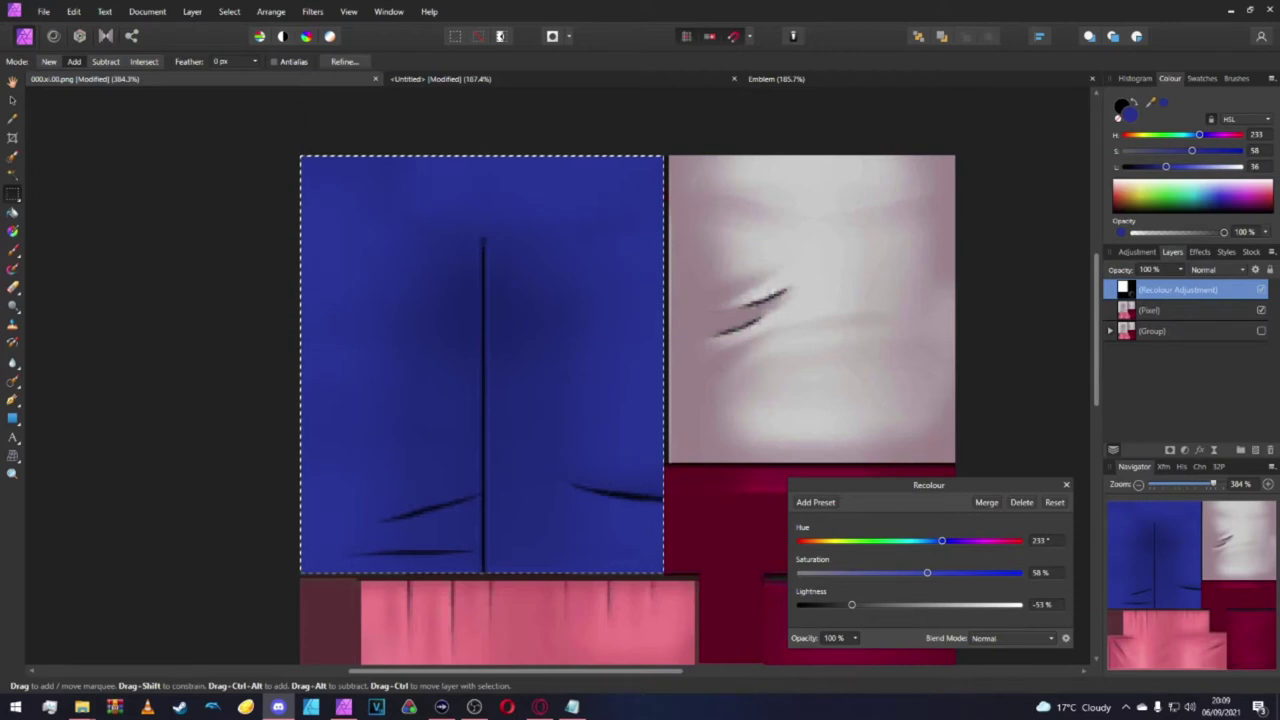
scroll(451, 277, "down", 2)
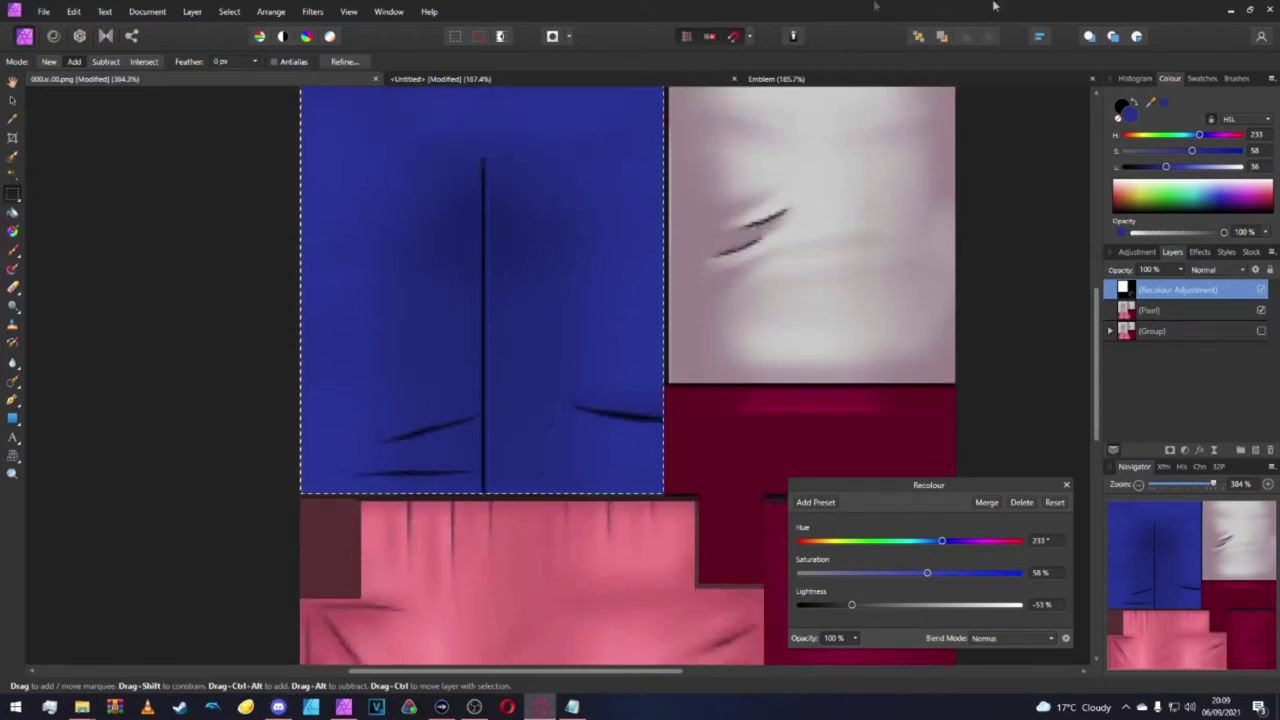
scroll(930, 372, "down", 2)
scroll(930, 372, "up", 3)
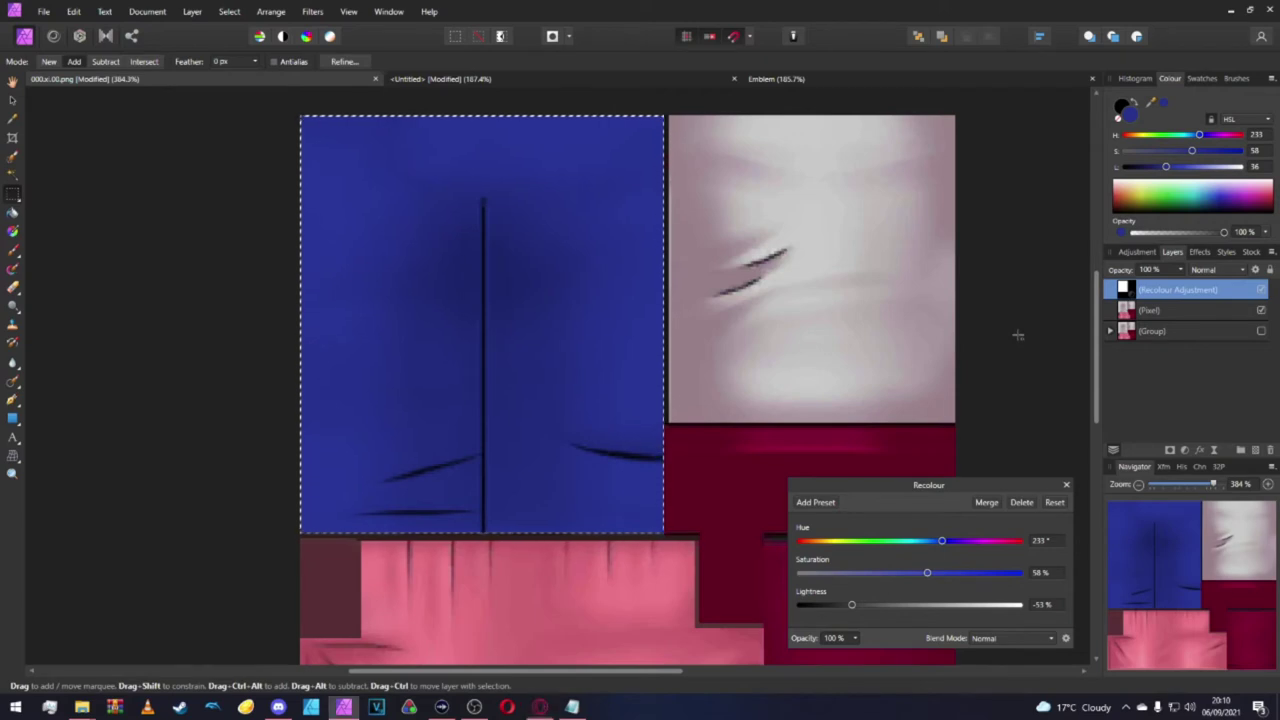
key("ctrl+d")
key("m")
scroll(995, 345, "down", 2)
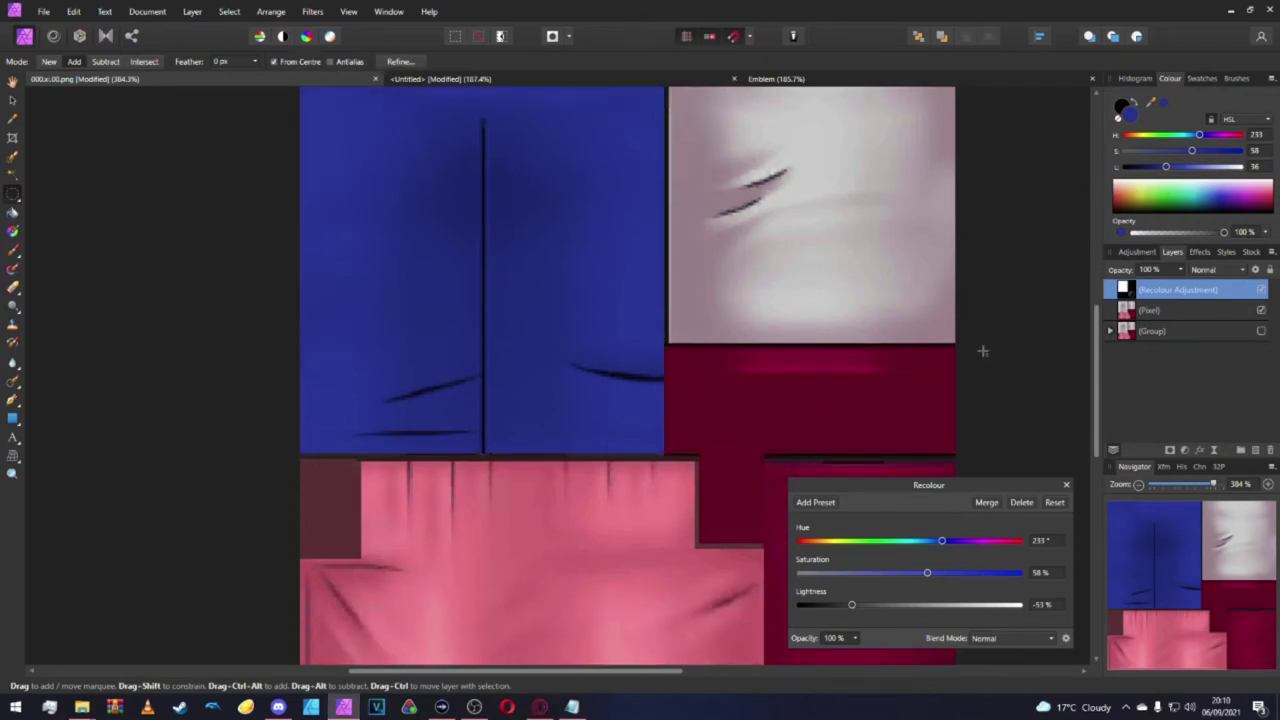
scroll(983, 351, "down", 1)
scroll(935, 381, "left", 1)
scroll(935, 381, "right", 2)
scroll(931, 371, "up", 5)
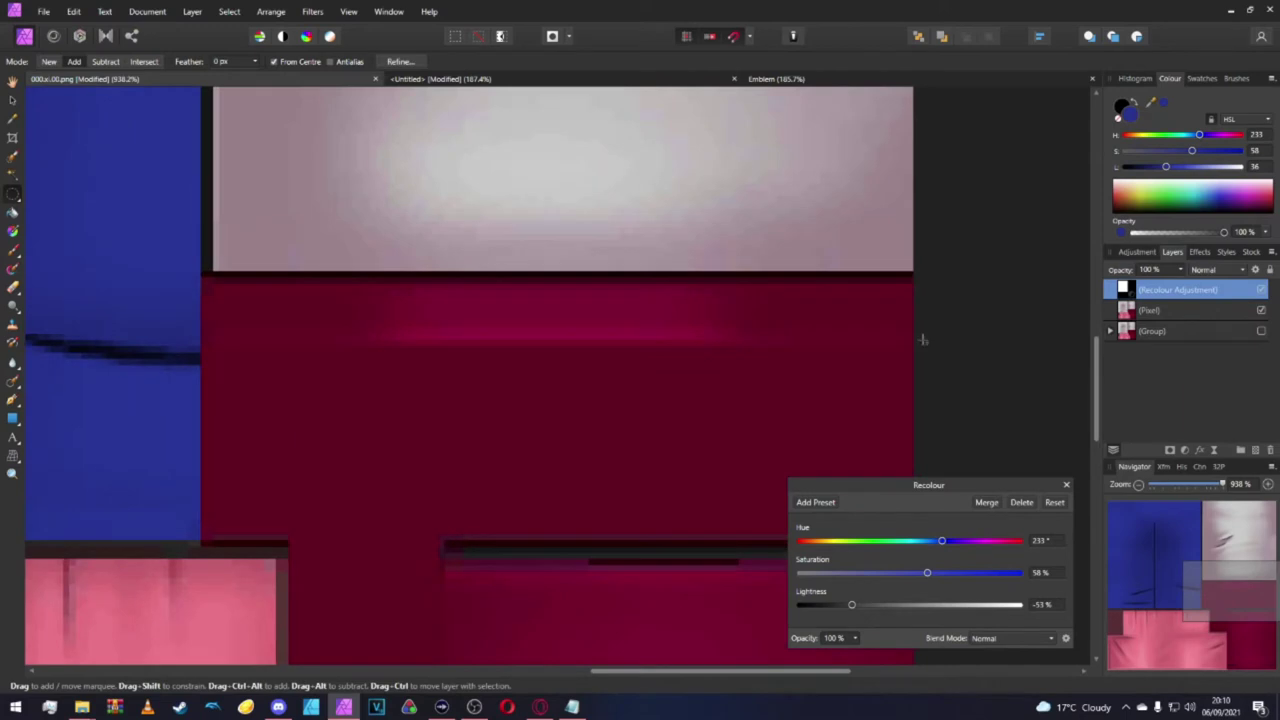
Select a thin rectangular band along the top of the maroon area under the white panel.
scroll(905, 326, "up", 1)
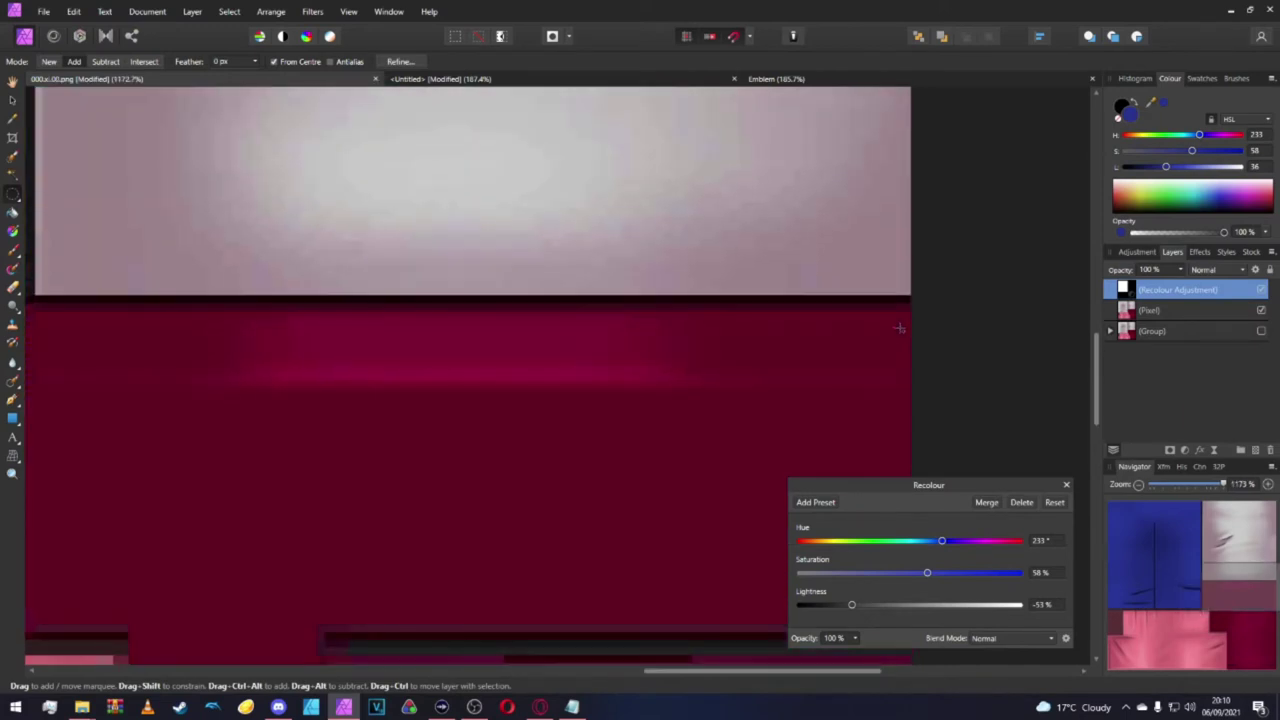
scroll(791, 383, "left", 3)
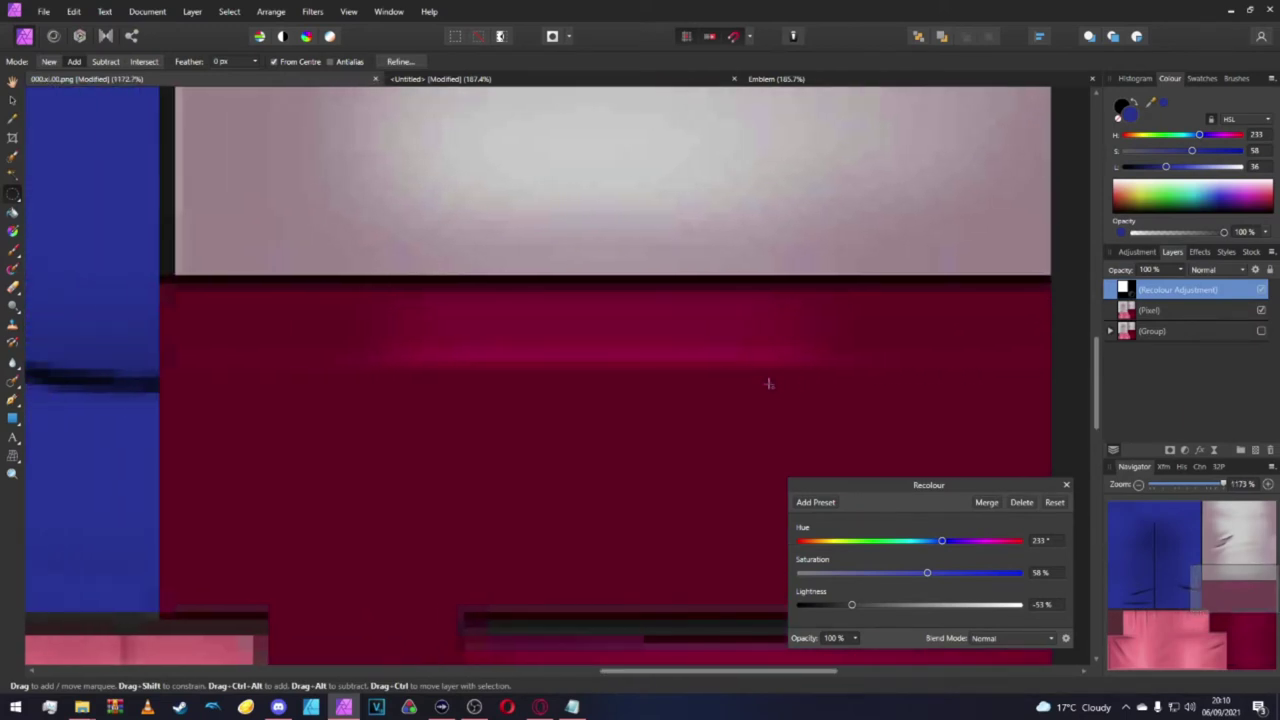
scroll(769, 383, "right", 2)
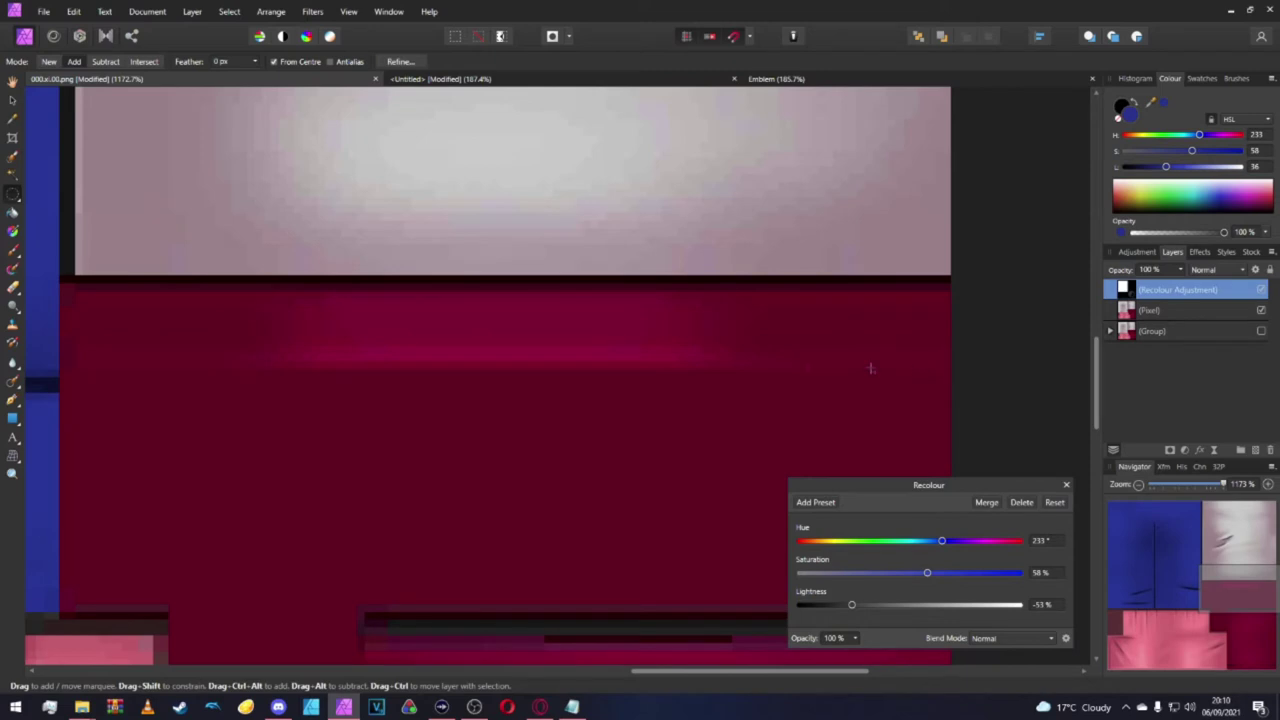
scroll(623, 340, "up", 3)
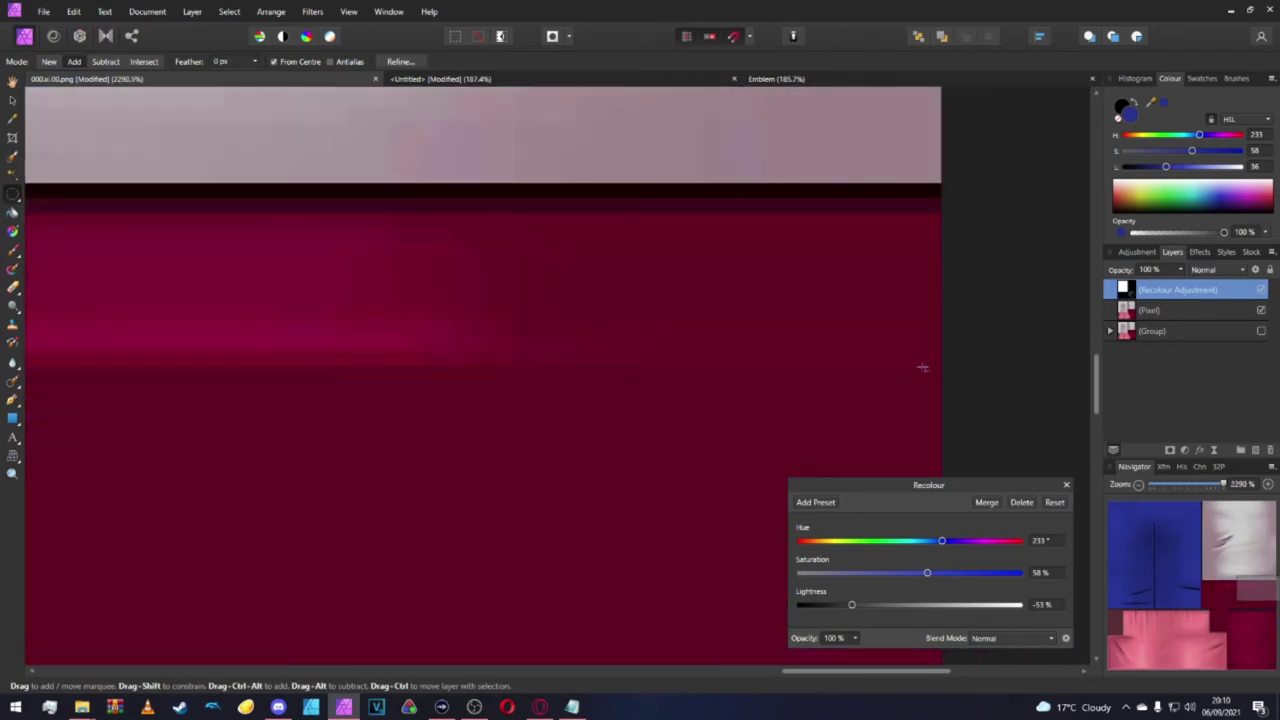
left_click_drag(810, 294, 758, 274)
key("m")
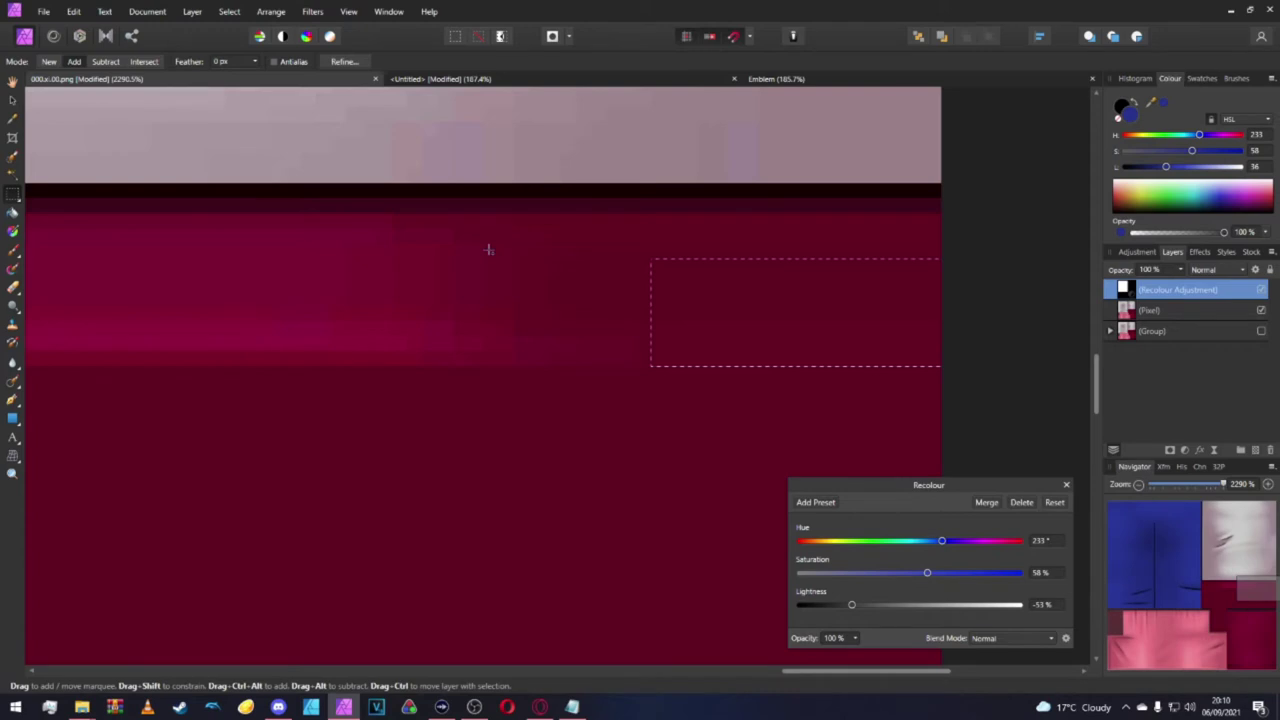
scroll(488, 250, "left", 5)
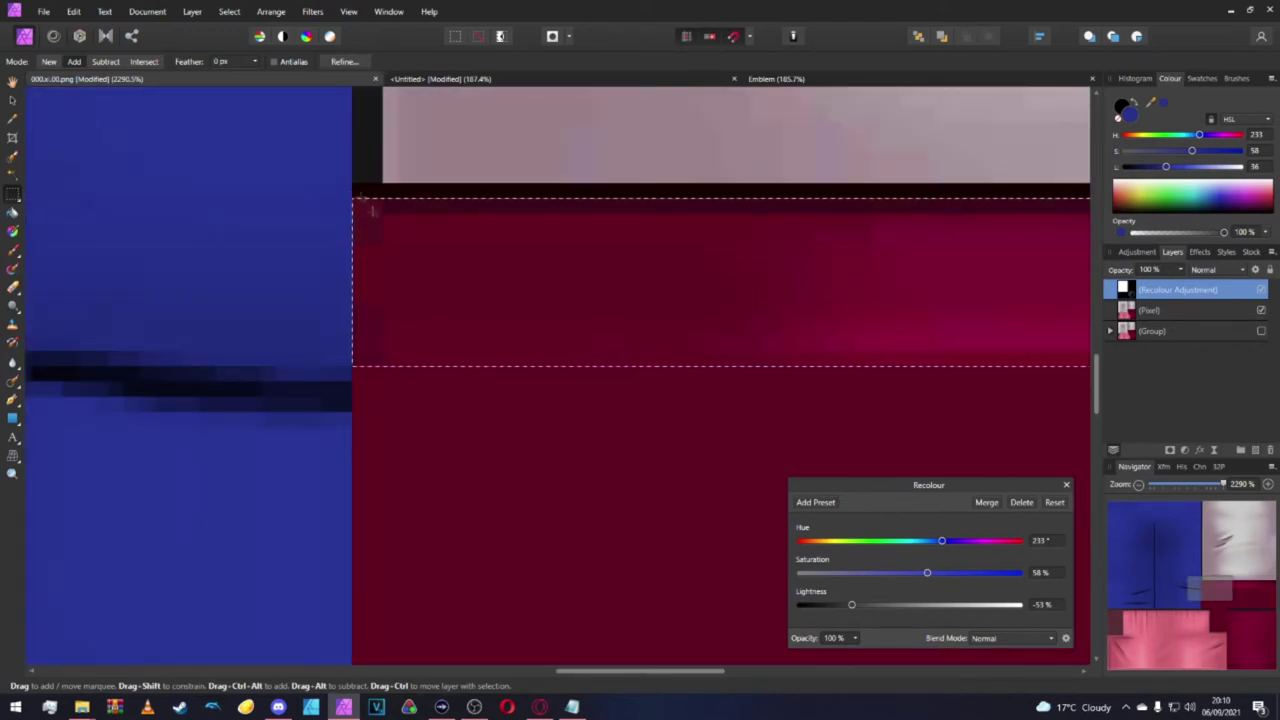
scroll(406, 330, "down", 3)
scroll(406, 330, "down", 4)
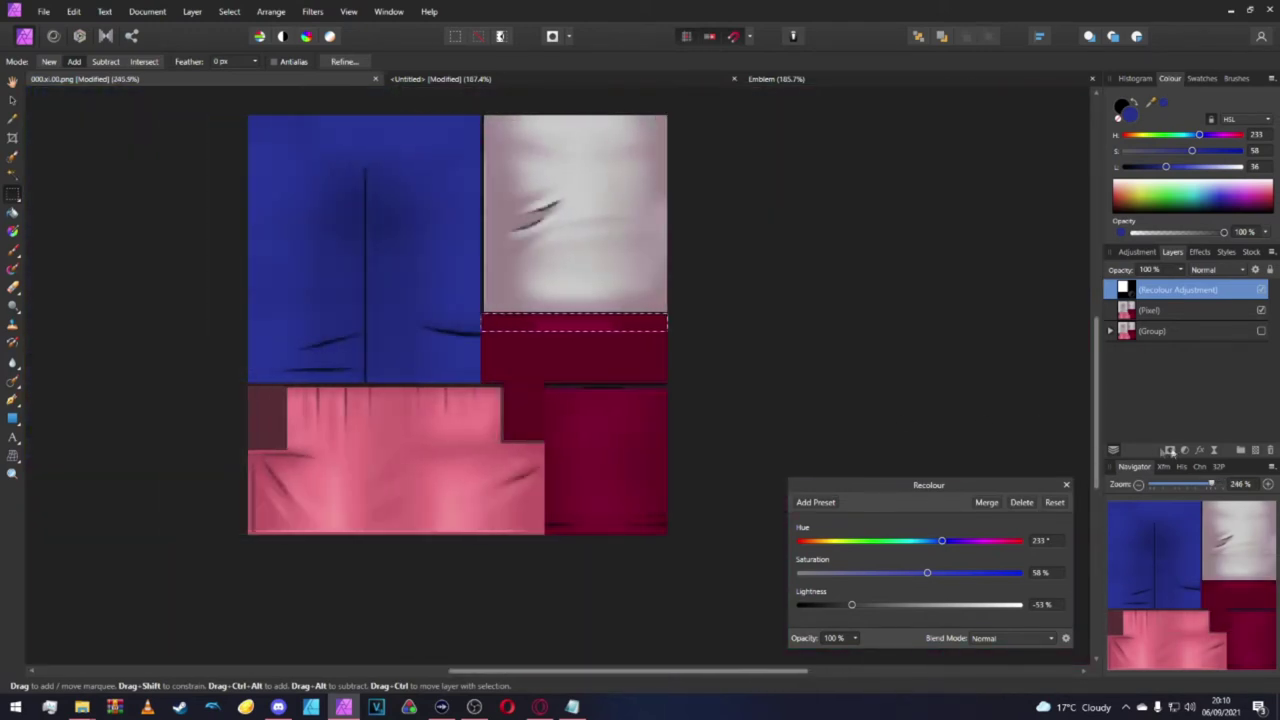
Add a Recolour adjustment to the selected band, checking the goalkeeper reference for the collar colour.
left_click(1184, 452)
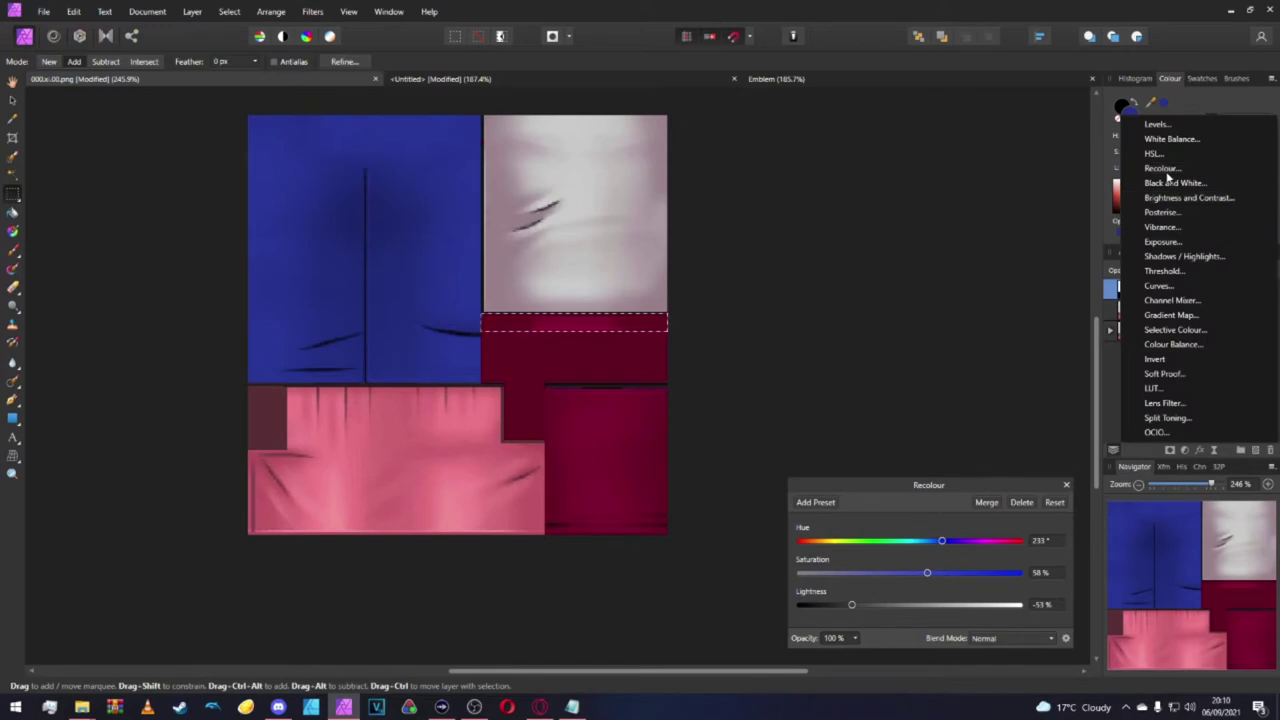
left_click(1205, 180)
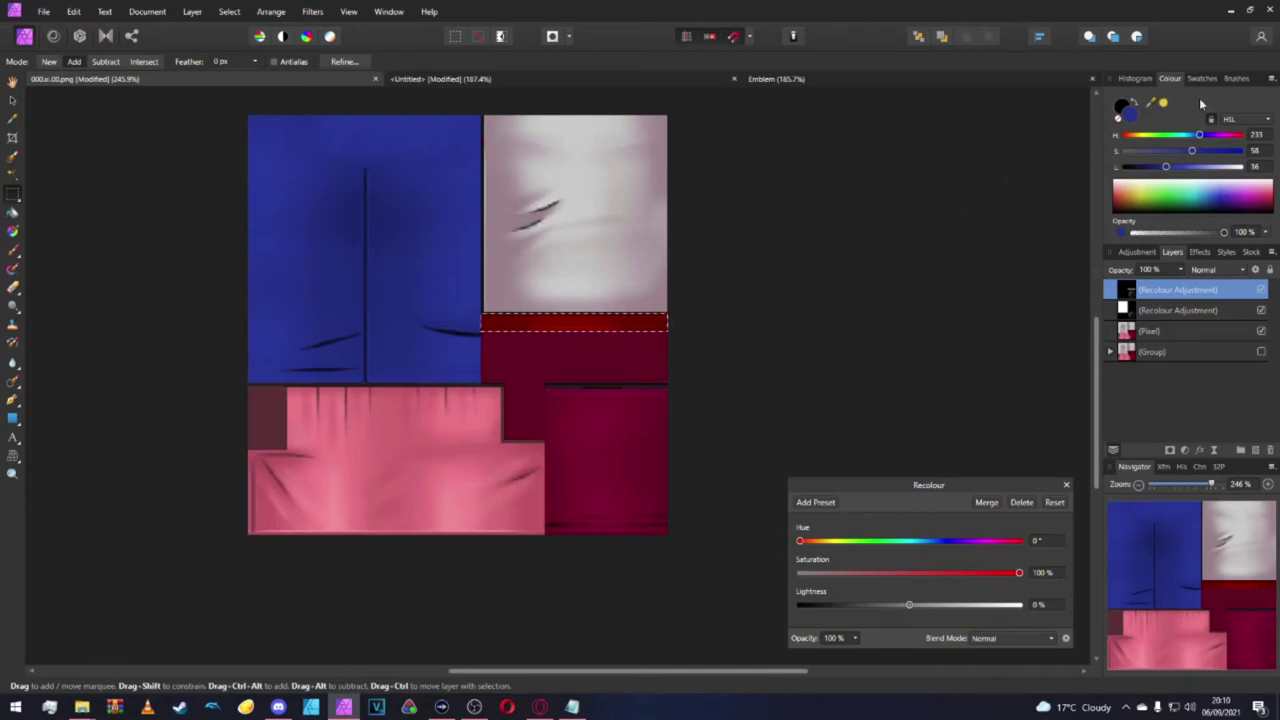
left_click(441, 79)
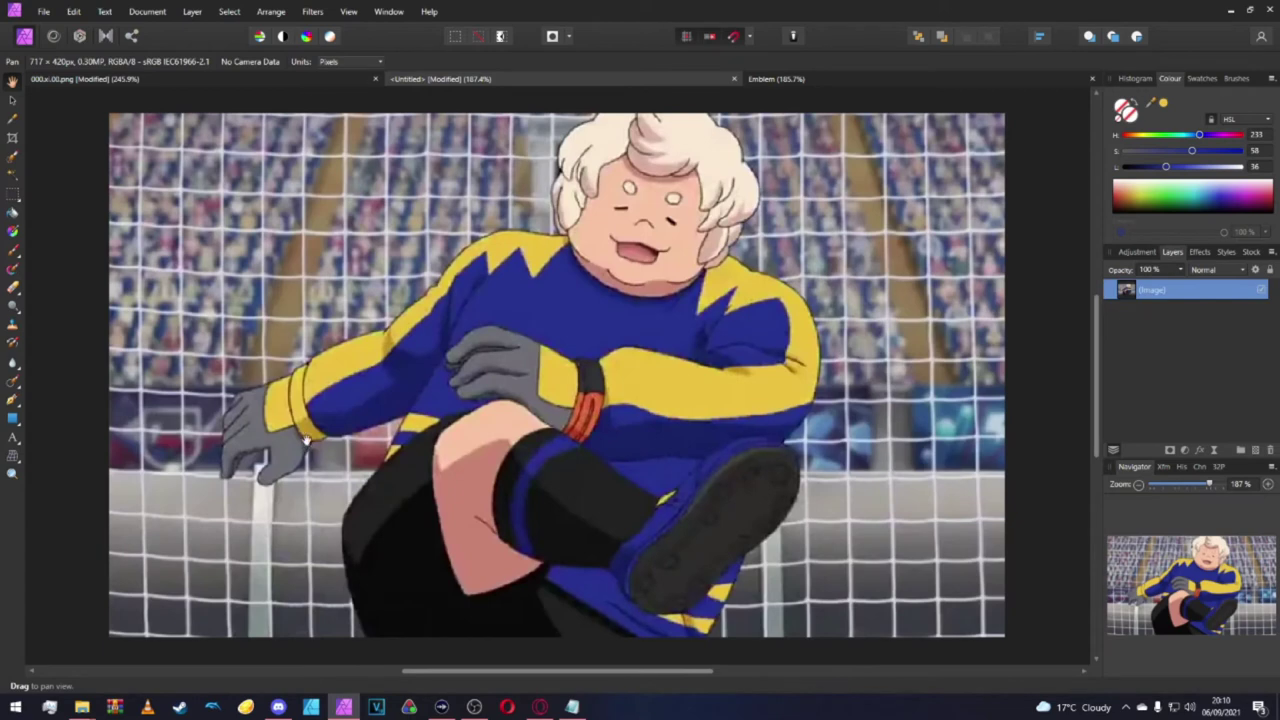
left_click(239, 78)
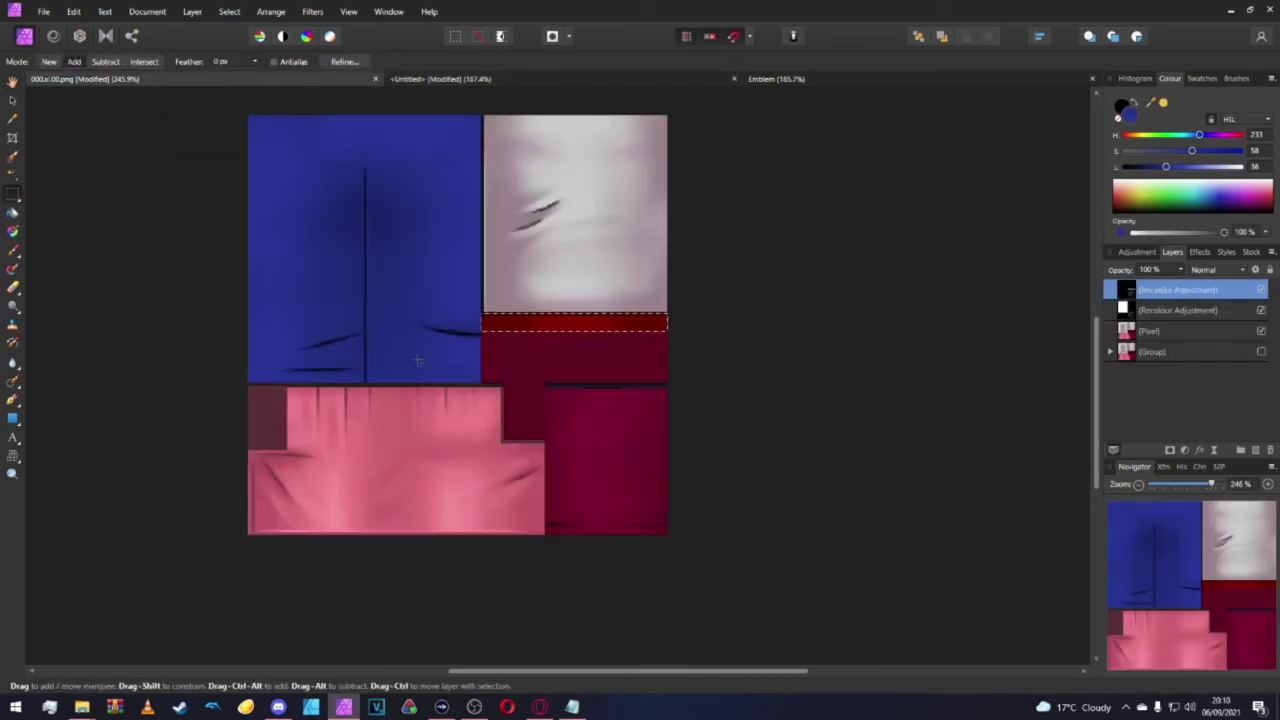
scroll(886, 340, "left", 2)
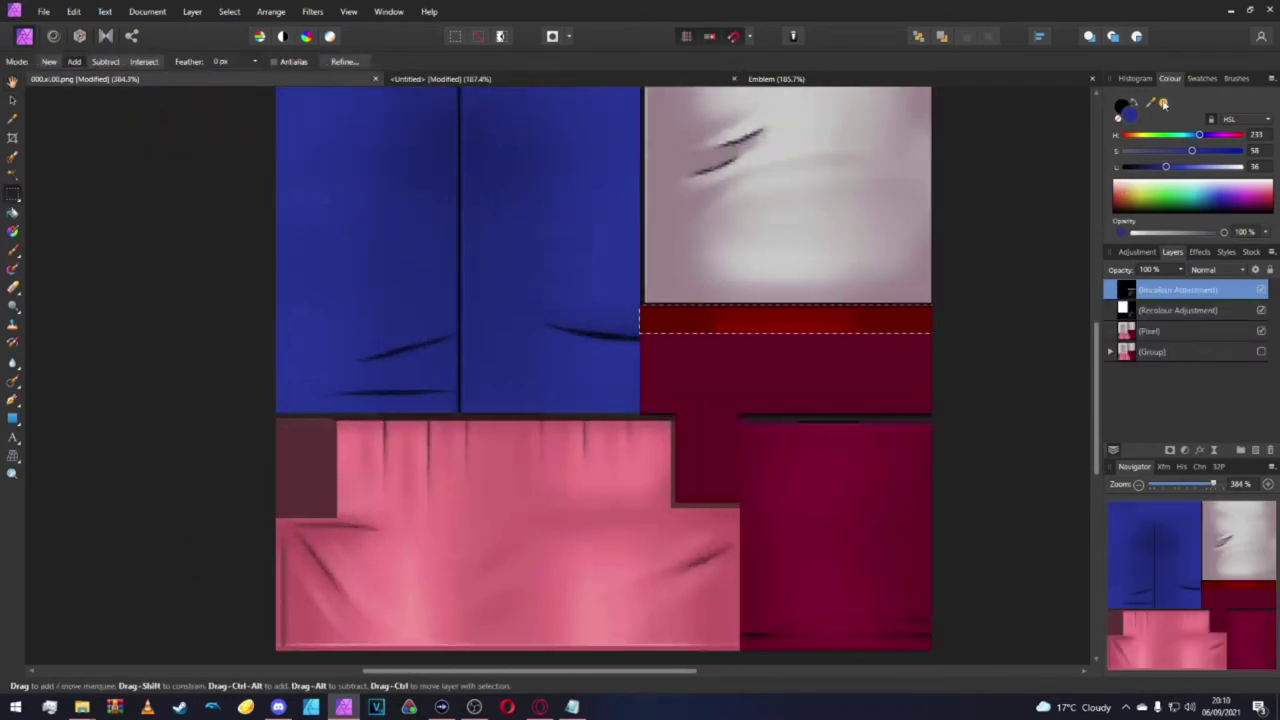
left_click(1163, 104)
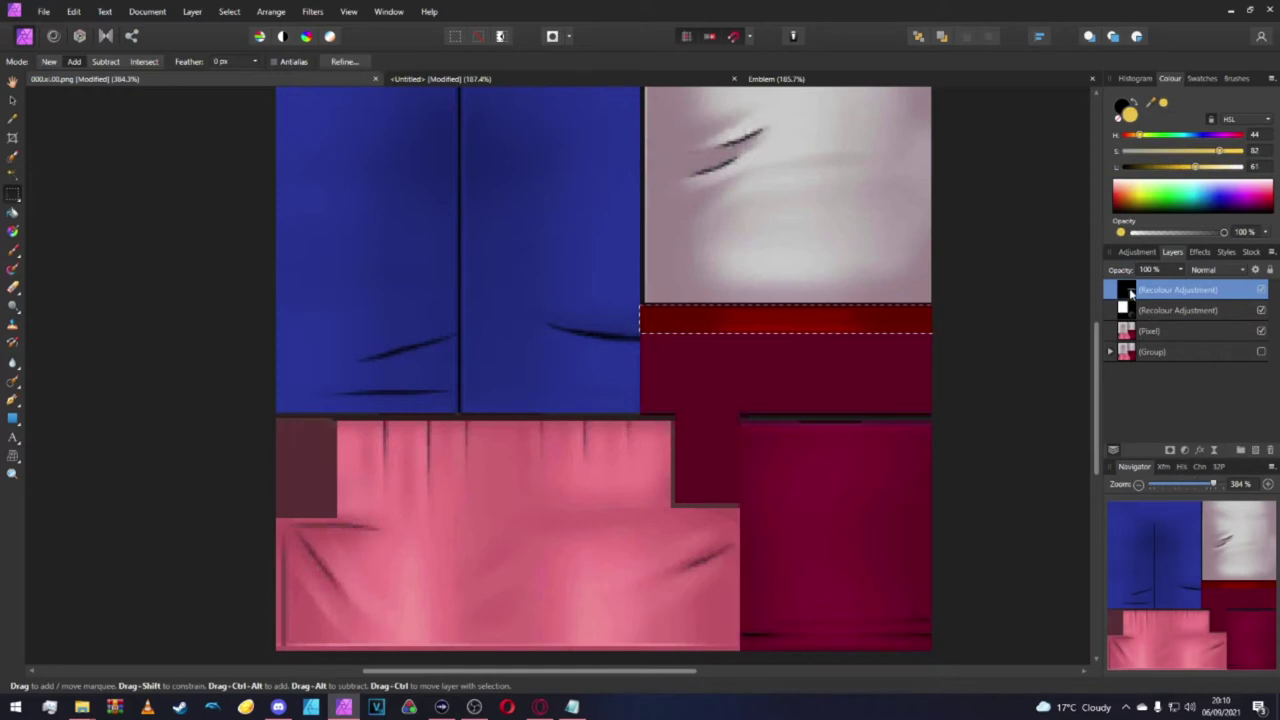
double_click(1131, 291)
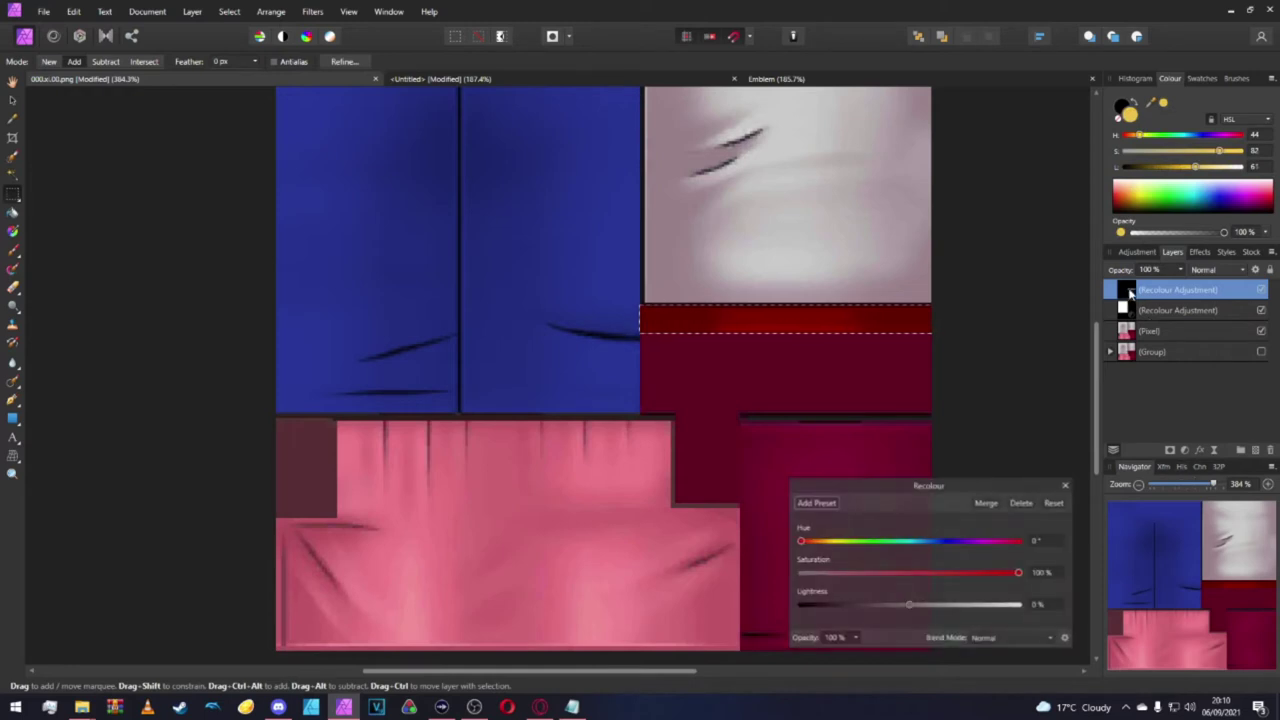
Set the band's Recolour to hue 44 and saturation 83, nudge lightness, and close it.
left_click(1041, 541)
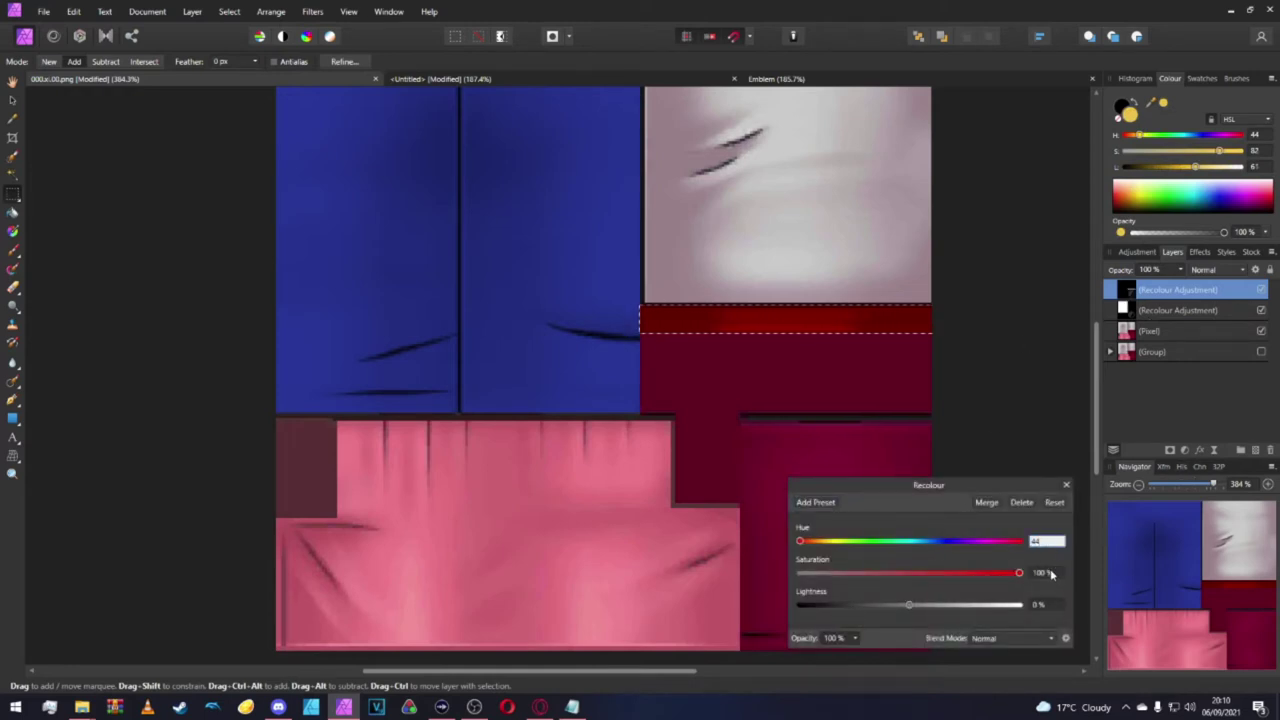
type("44")
left_click(1050, 573)
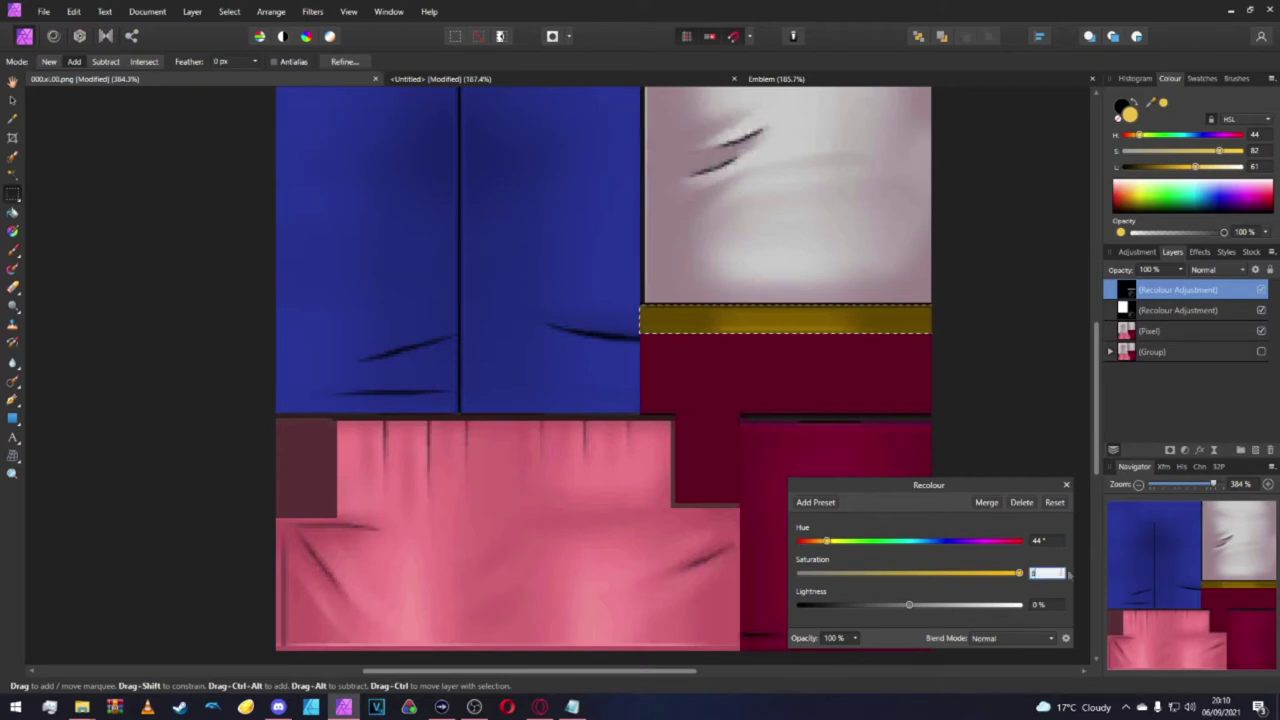
type("83")
key("Return")
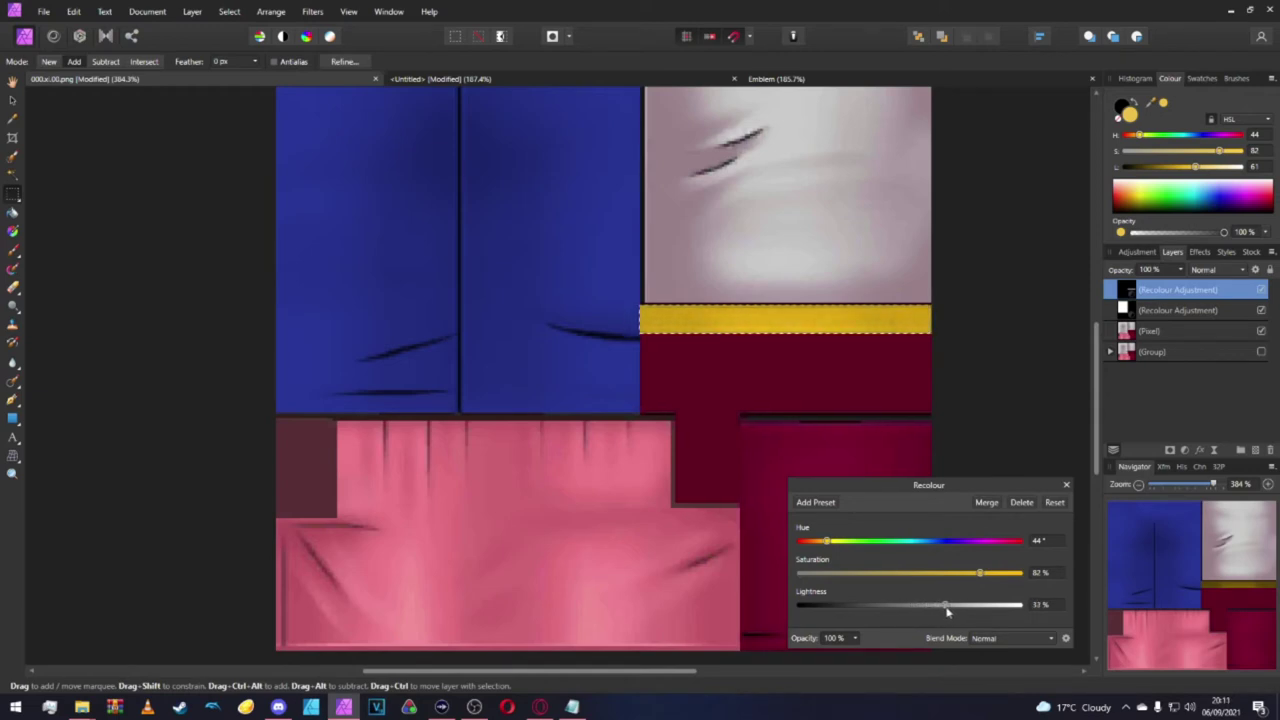
left_click_drag(947, 612, 946, 613)
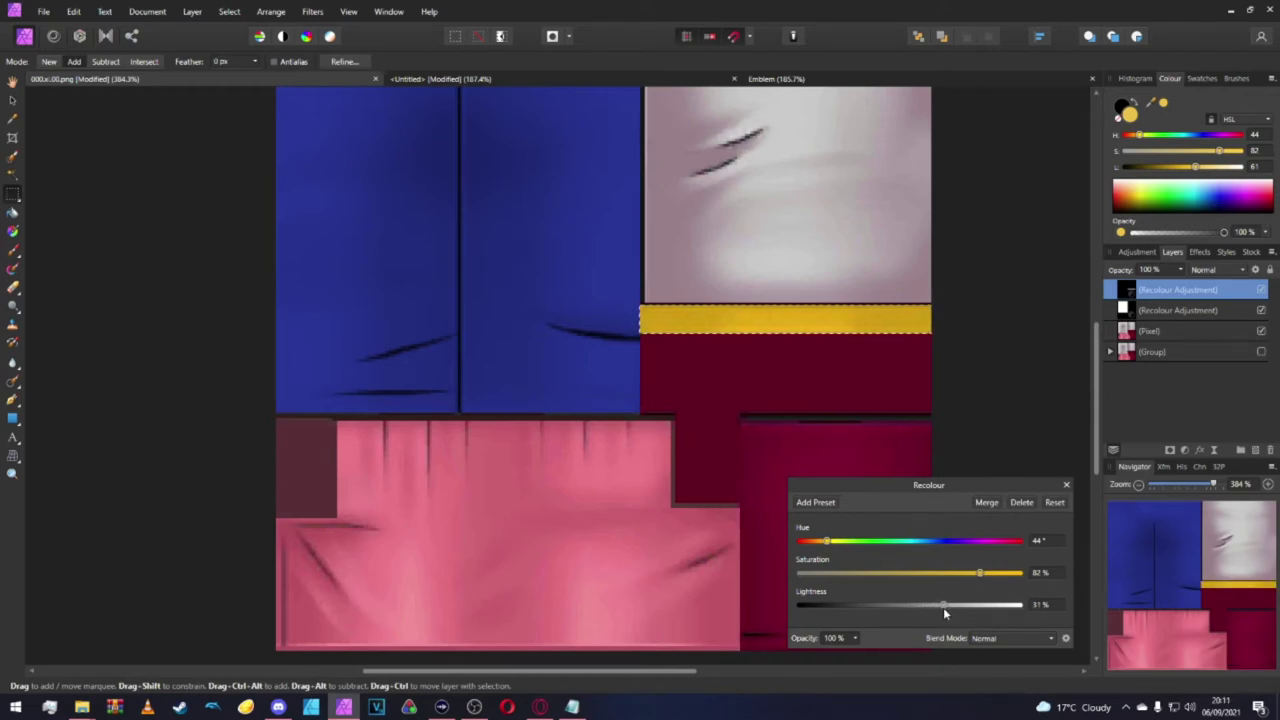
left_click(1066, 485)
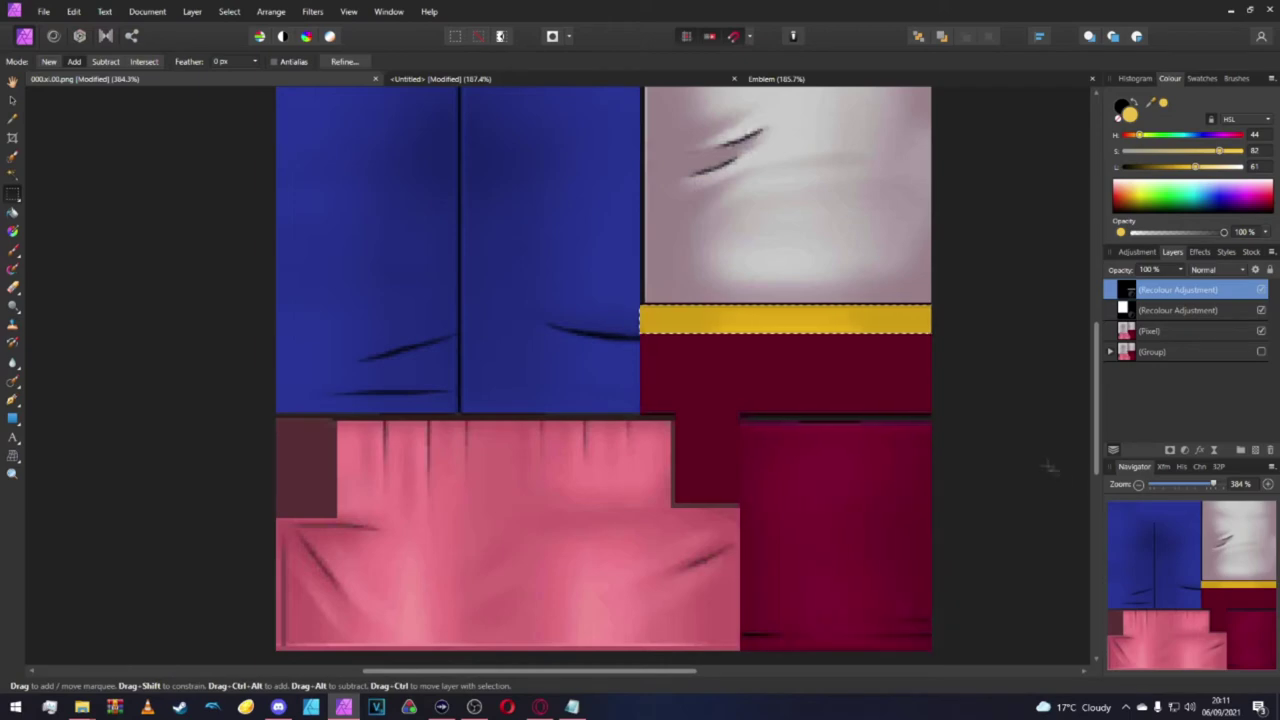
scroll(1039, 449, "down", 2)
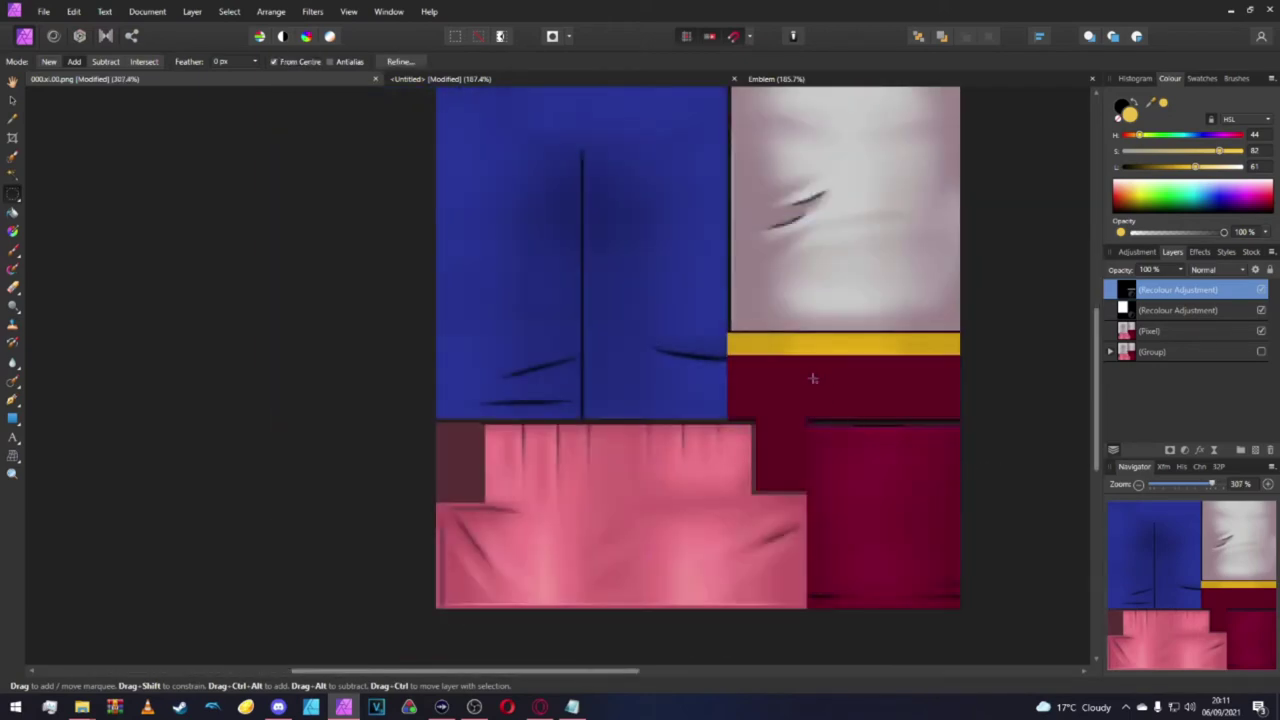
scroll(811, 360, "up", 3)
scroll(811, 350, "down", 5)
scroll(806, 342, "up", 4)
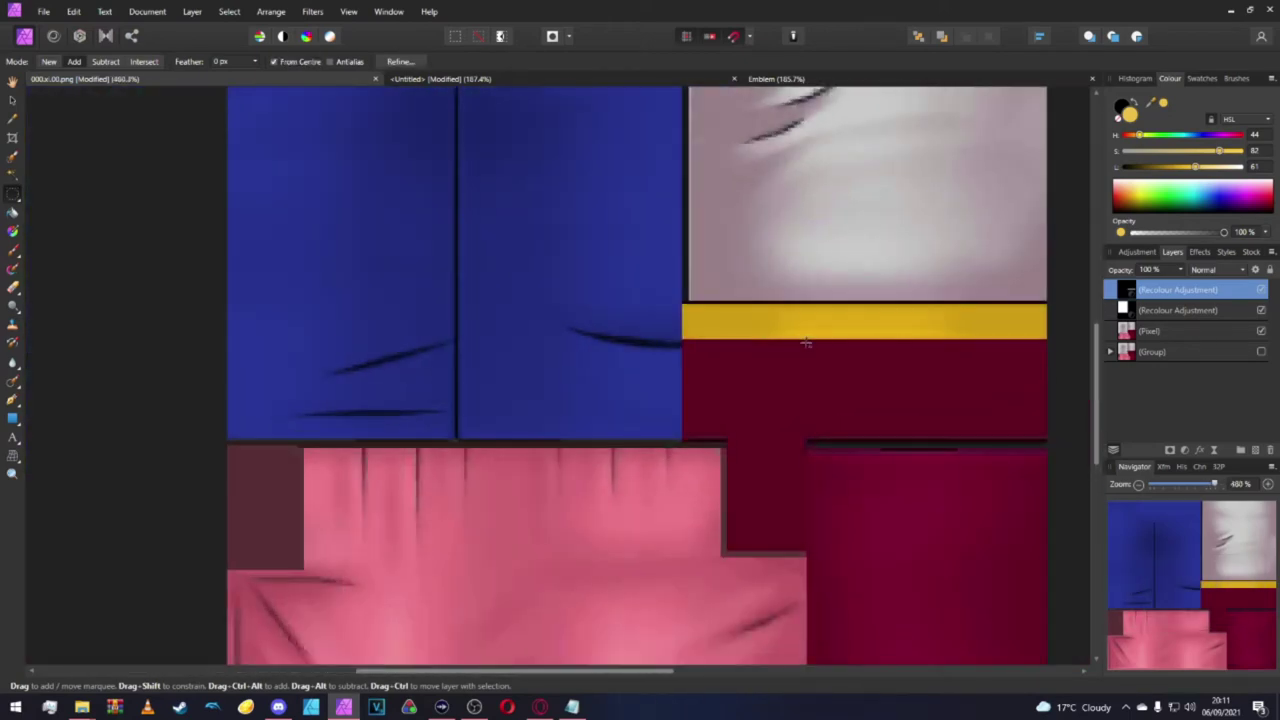
scroll(805, 343, "down", 3)
scroll(805, 343, "up", 1)
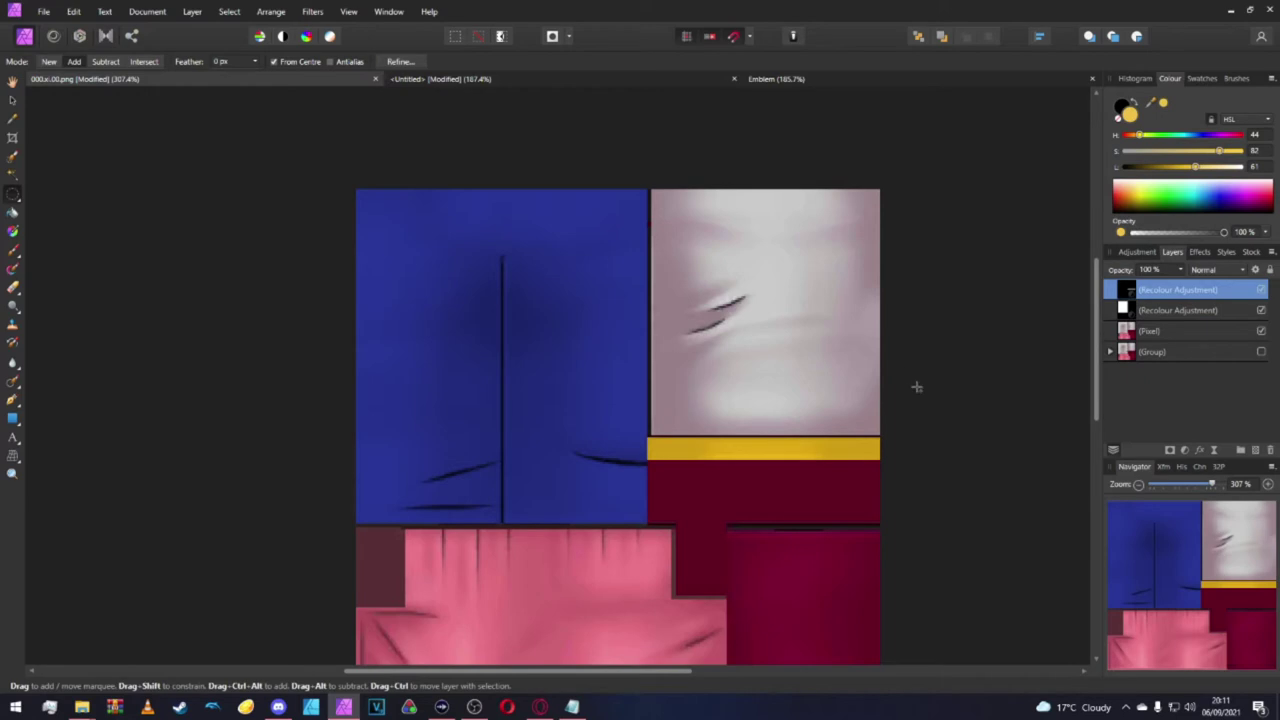
Compare against the goalkeeper reference picture, then choose the Rectangular Marquee Tool.
left_click(517, 84)
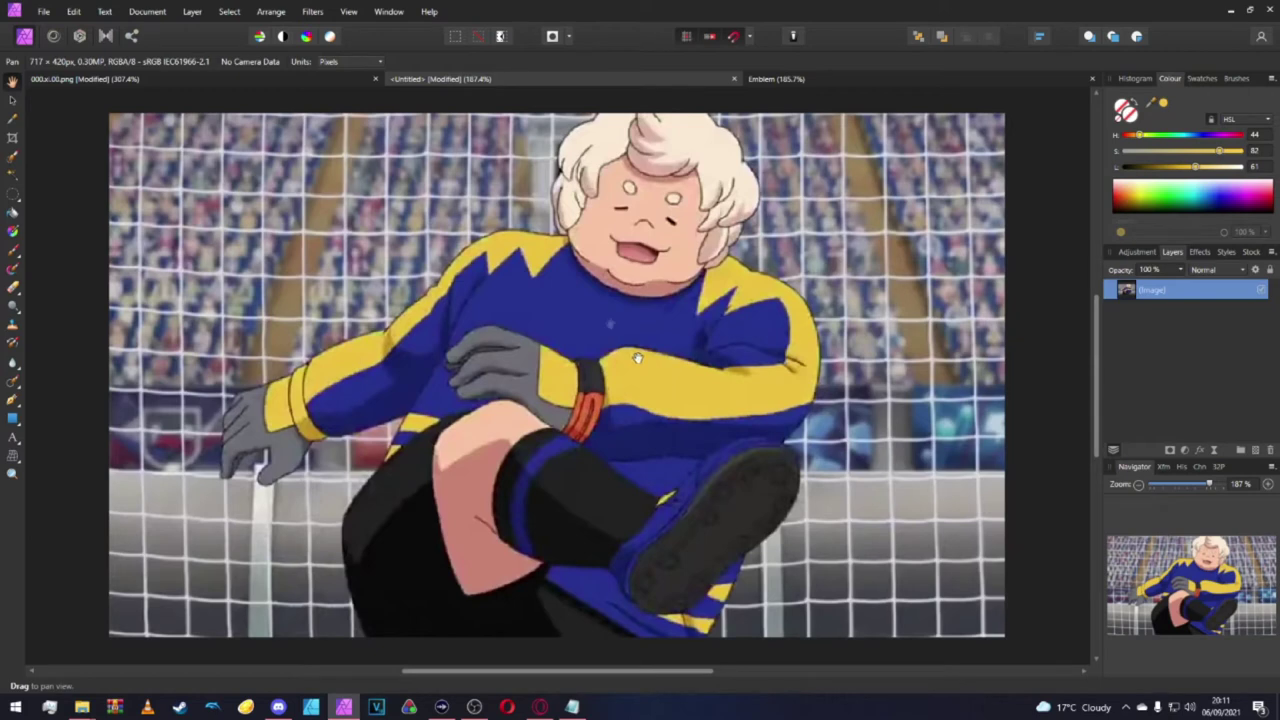
left_click(309, 80)
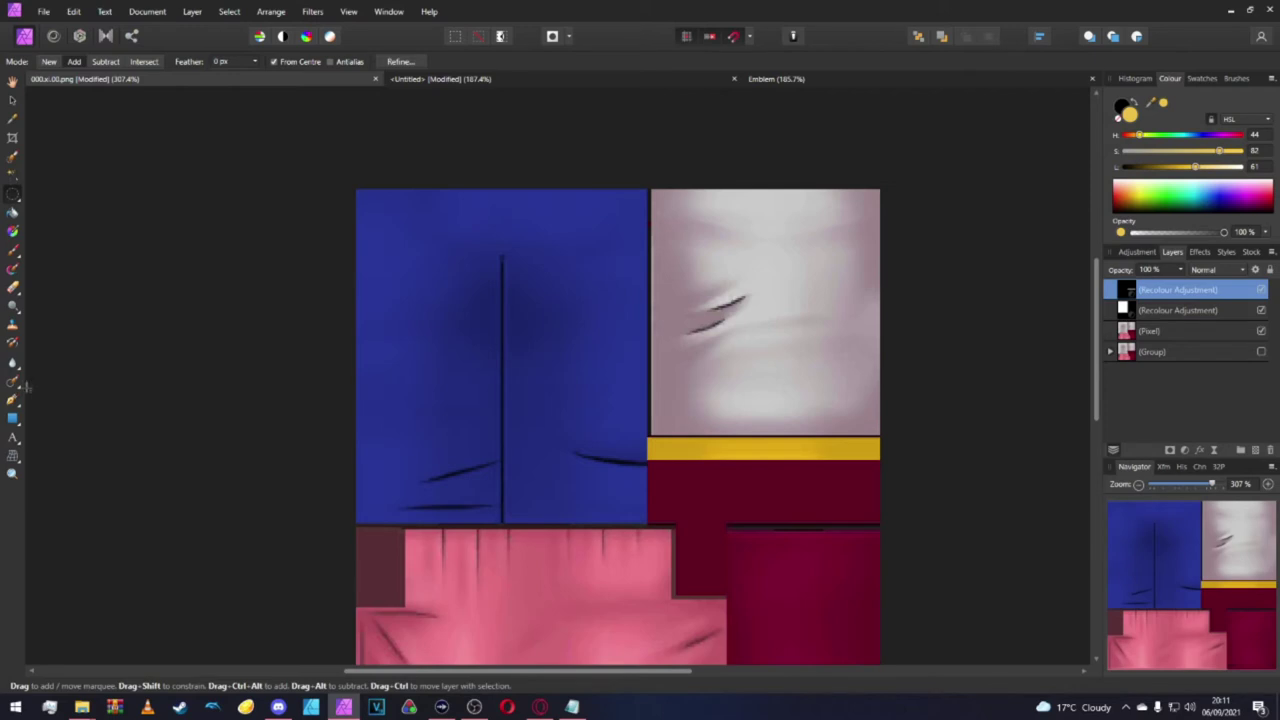
left_click(12, 196)
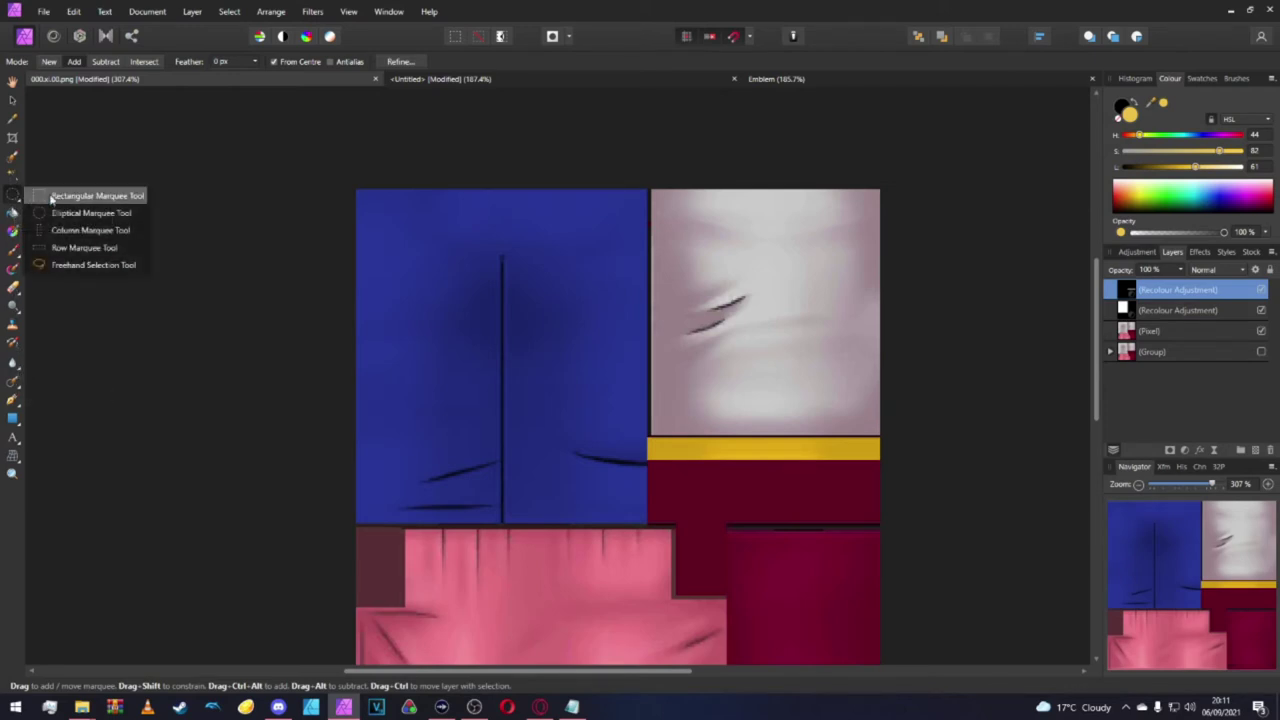
left_click(45, 194)
scroll(822, 320, "up", 2)
scroll(820, 318, "right", 2)
scroll(790, 305, "up", 1)
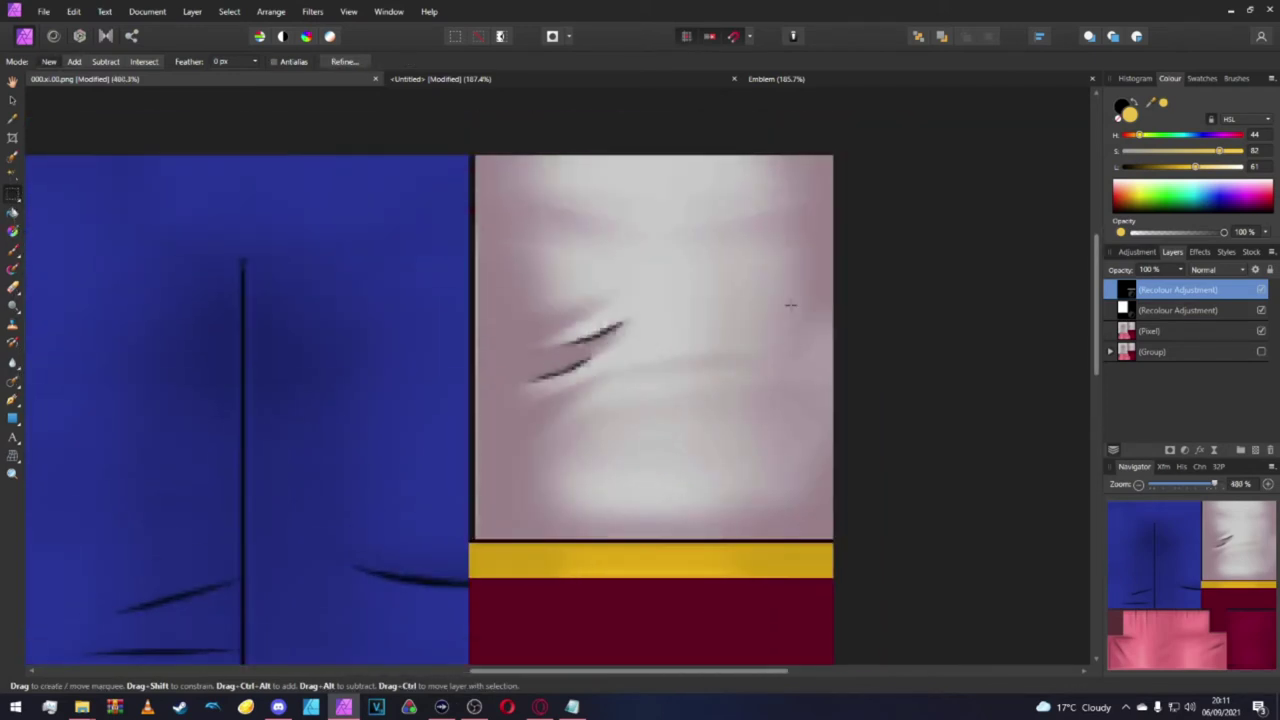
scroll(620, 138, "up", 2)
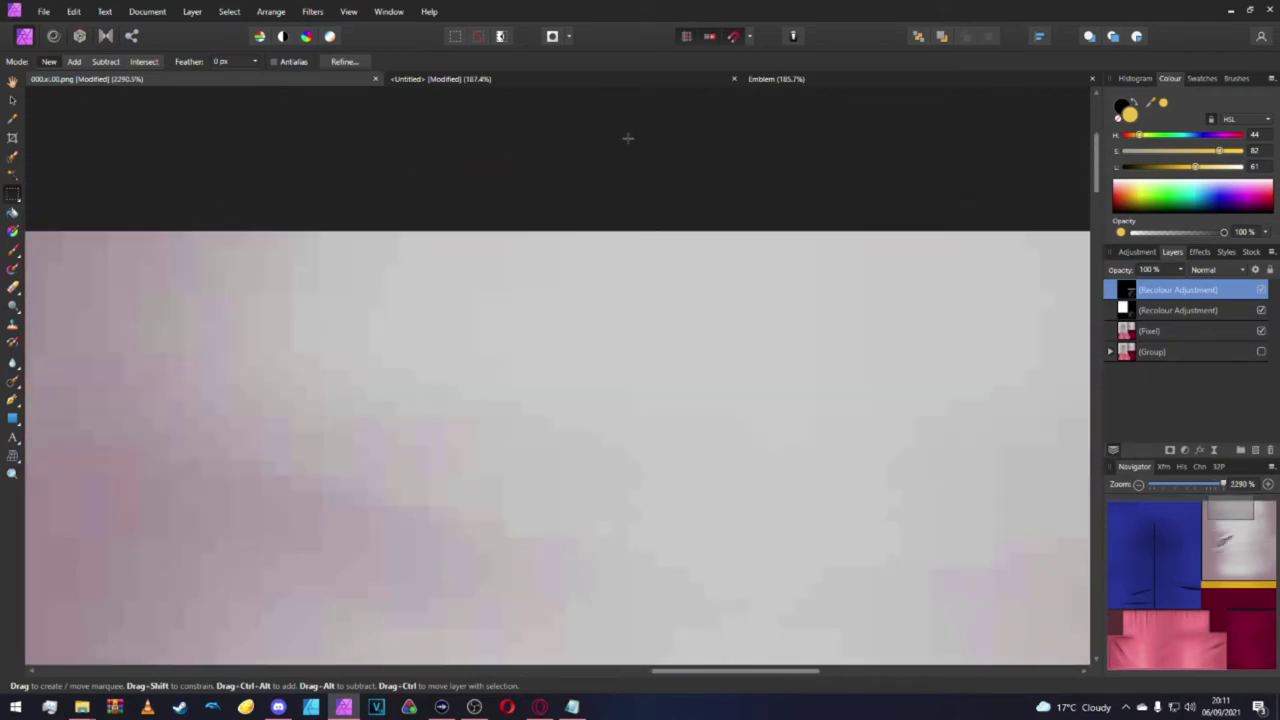
scroll(628, 150, "down", 3)
scroll(638, 181, "up", 1)
scroll(639, 196, "down", 1)
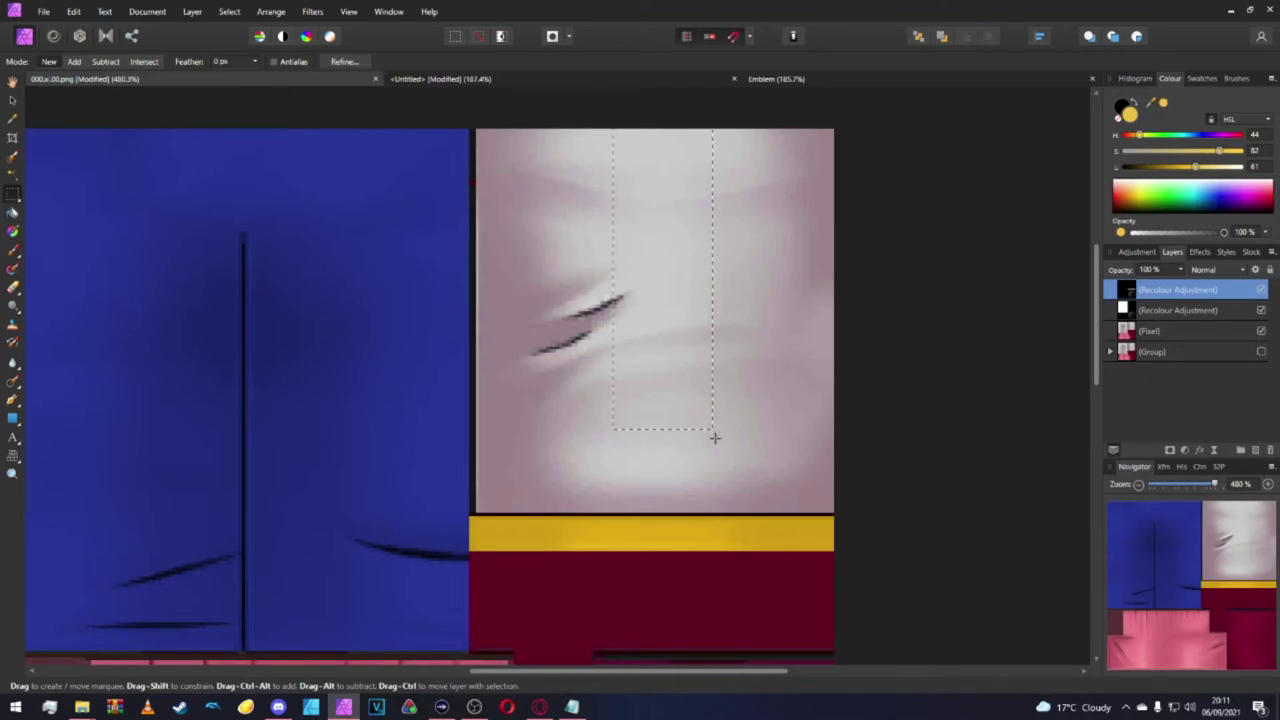
Select a vertical strip in the white panel and widen it using Add mode.
left_click_drag(706, 505, 703, 512)
left_click(75, 61)
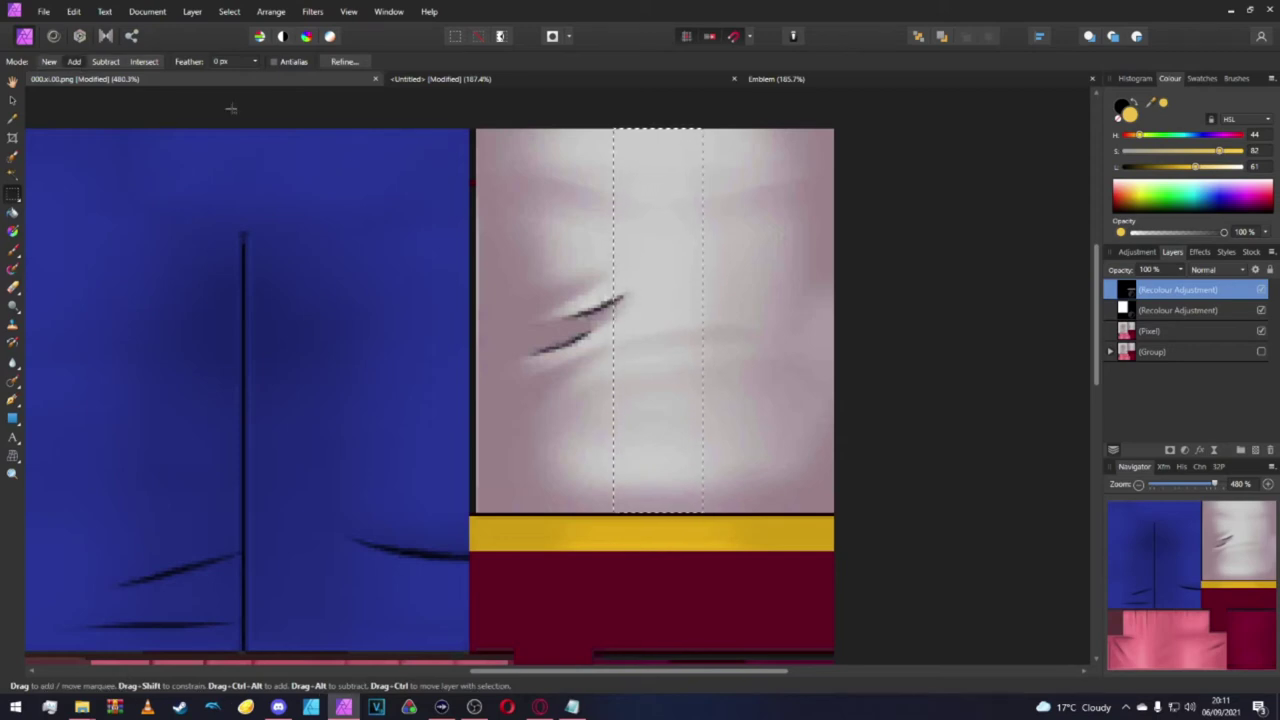
left_click_drag(572, 129, 738, 509)
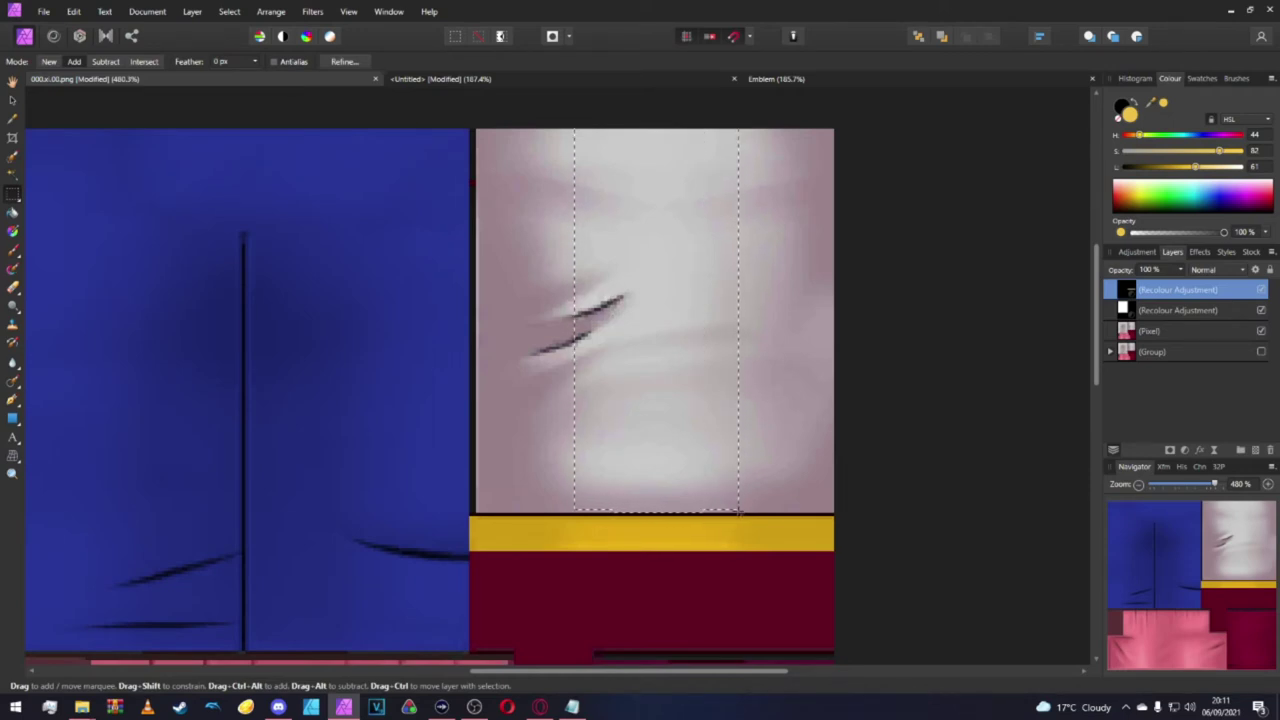
scroll(891, 442, "down", 2, "ctrl")
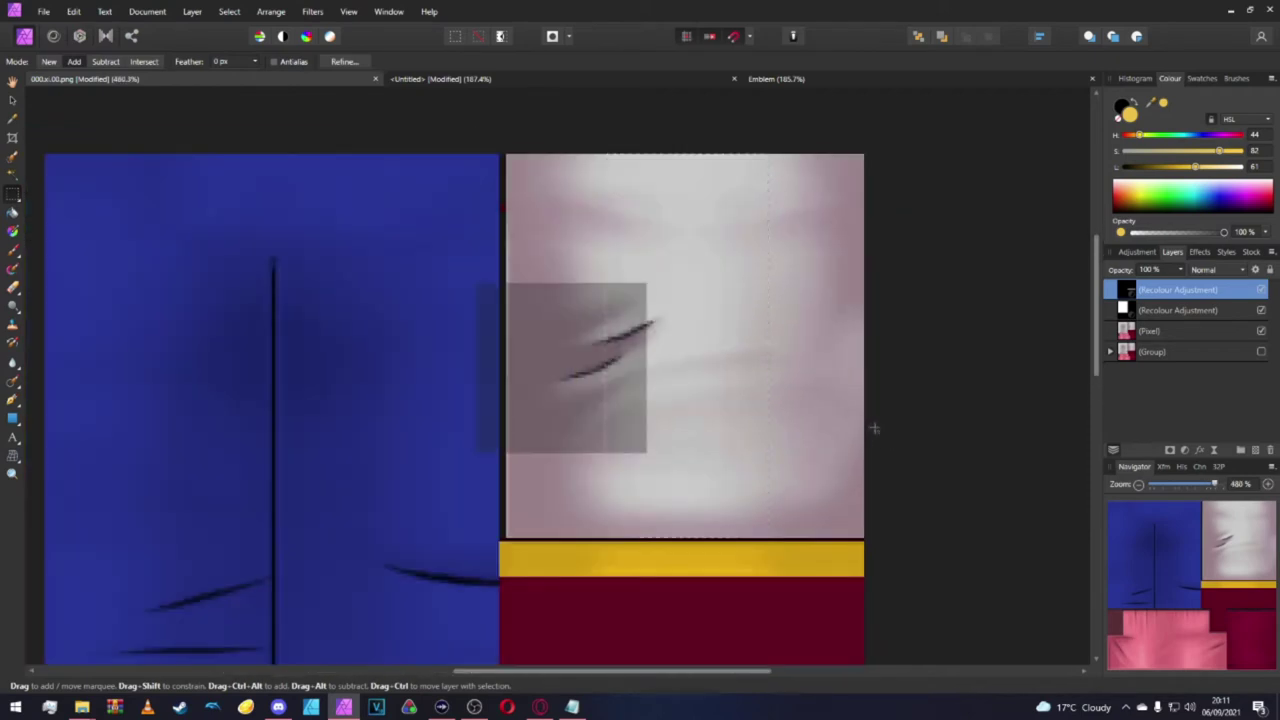
scroll(800, 410, "up", 2, "ctrl")
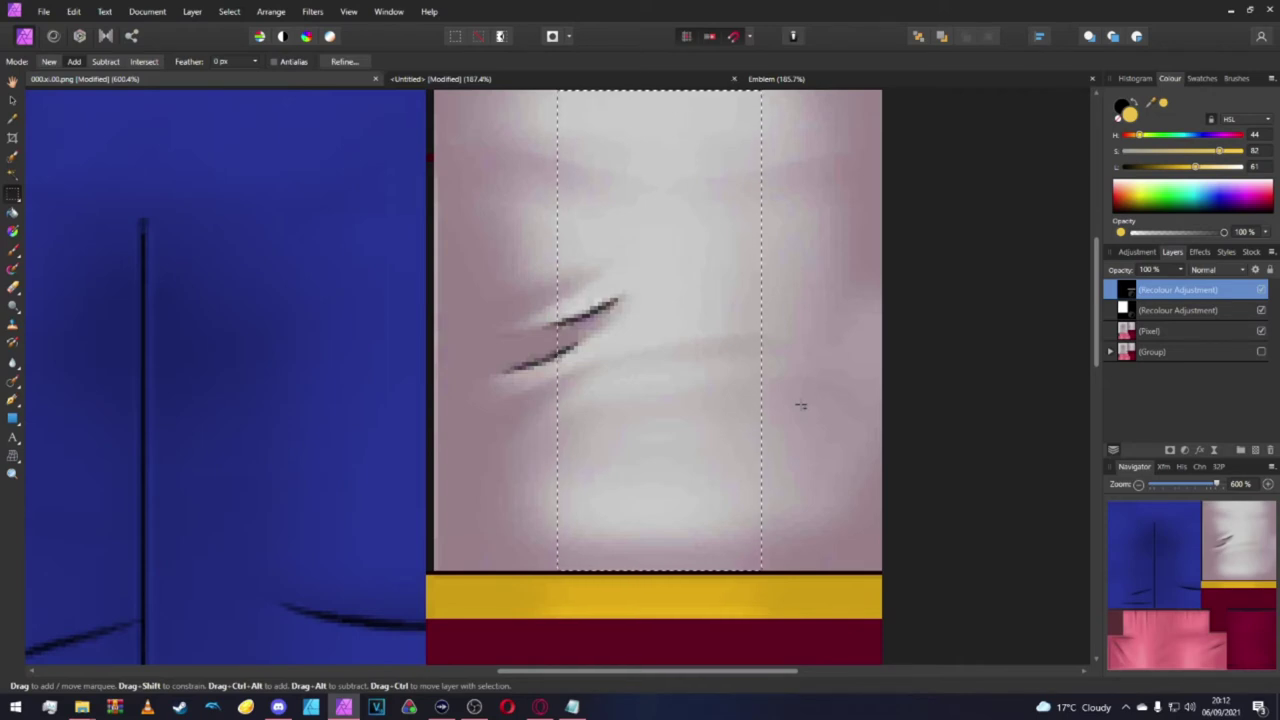
scroll(800, 405, "down", 1, "ctrl")
scroll(800, 405, "up", 1, "ctrl")
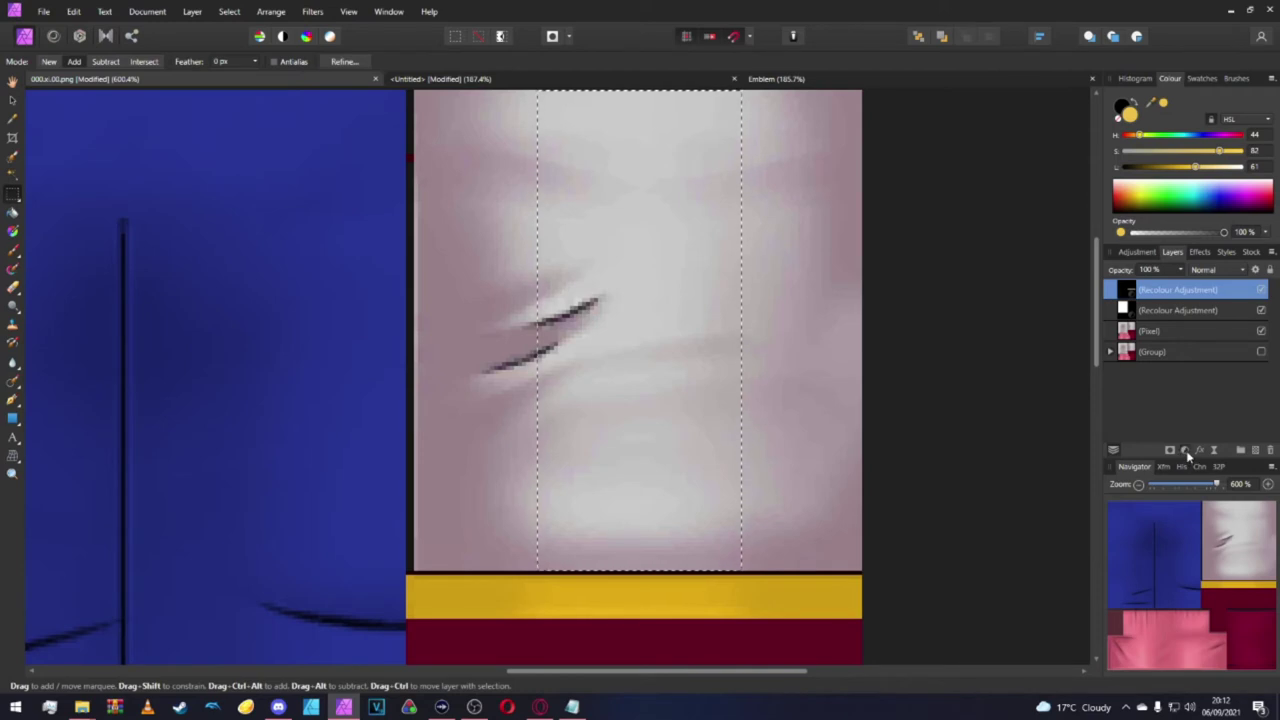
Add a Recolour turning the selected stripe yellow: hue 44°, saturation 82%, lightness -31%.
left_click(1185, 450)
left_click(1175, 160)
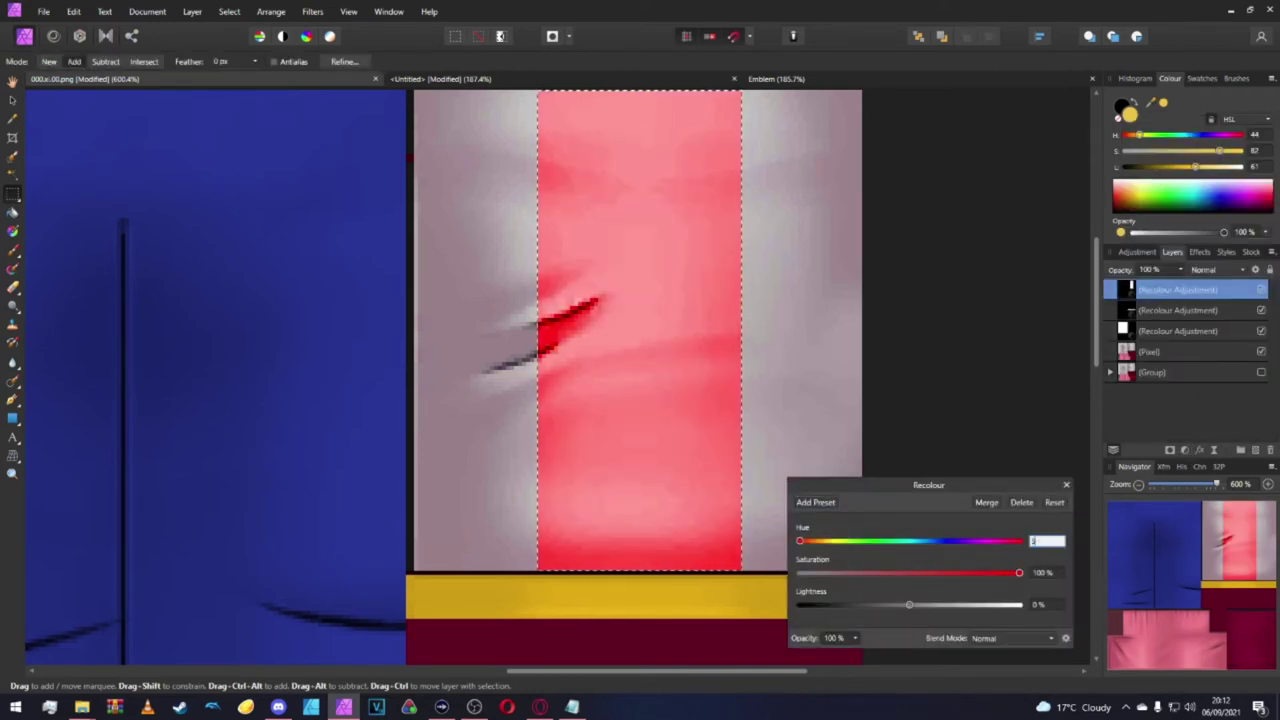
key("Return")
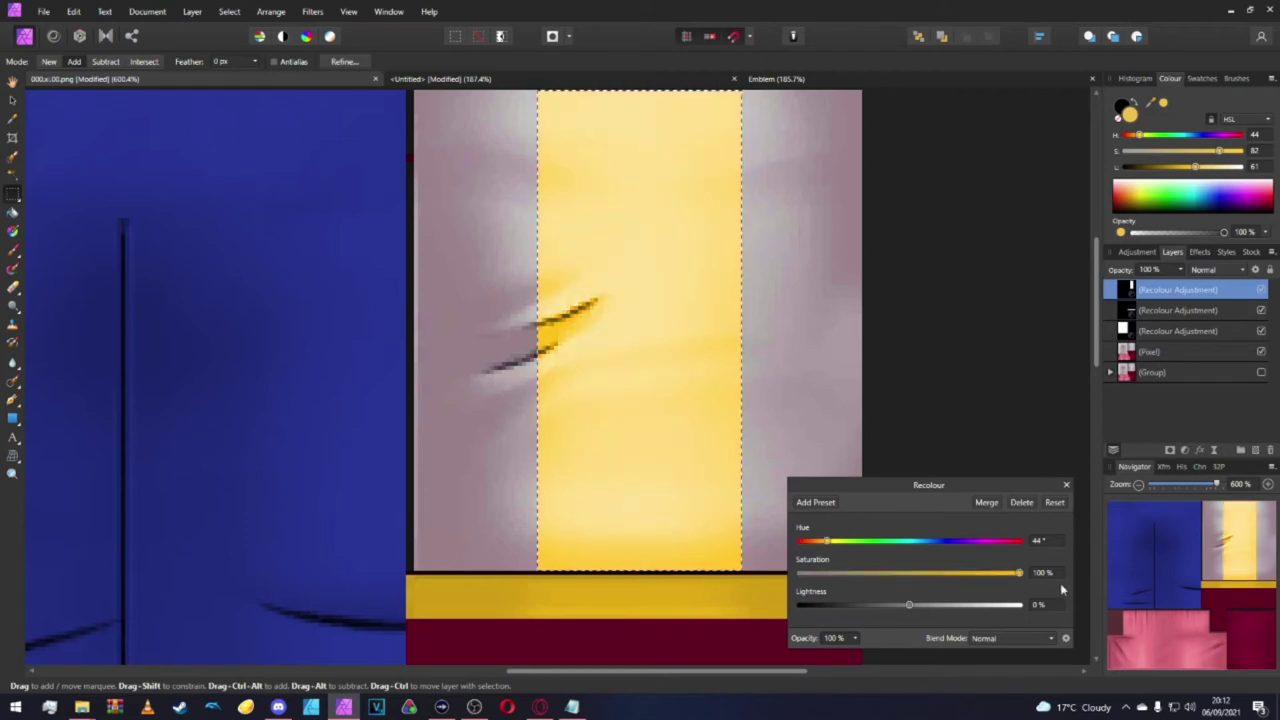
scroll(1047, 573, "down", 1)
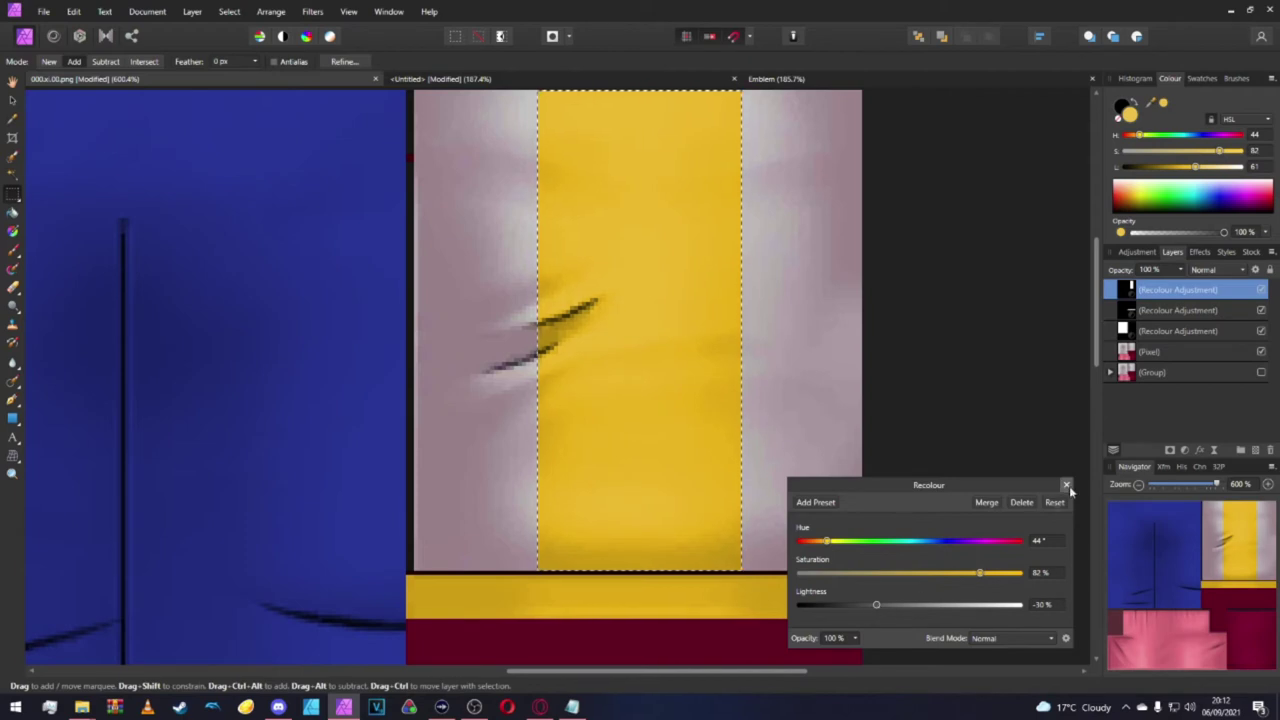
left_click(1131, 312)
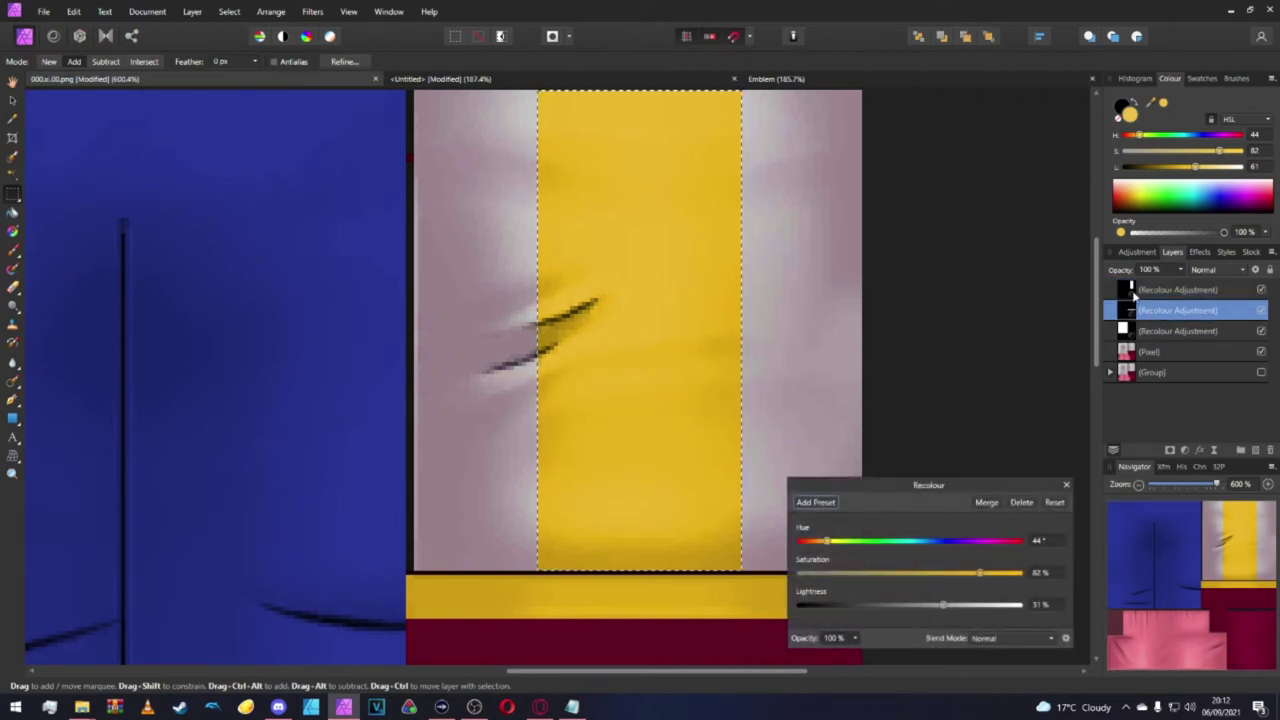
left_click(1131, 290)
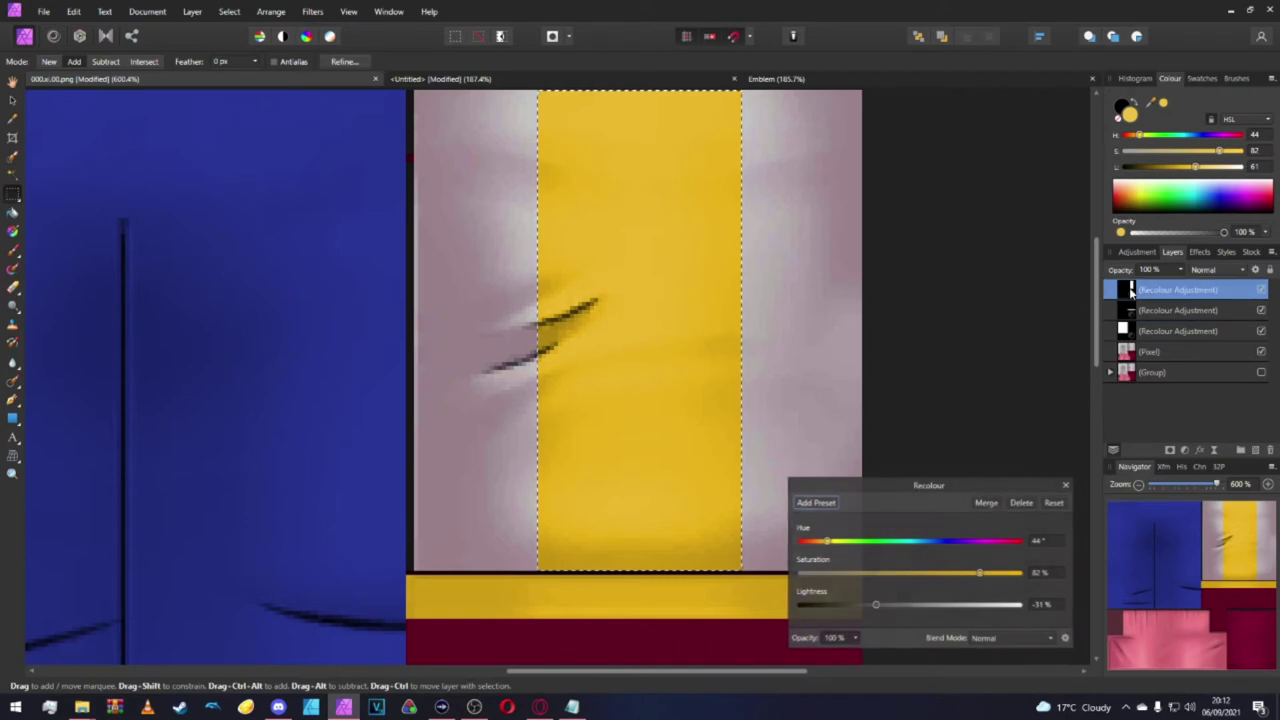
left_click(1066, 484)
Deselect the yellow stripe and freehand-select the right pale strip.
key("m")
key("ctrl+d")
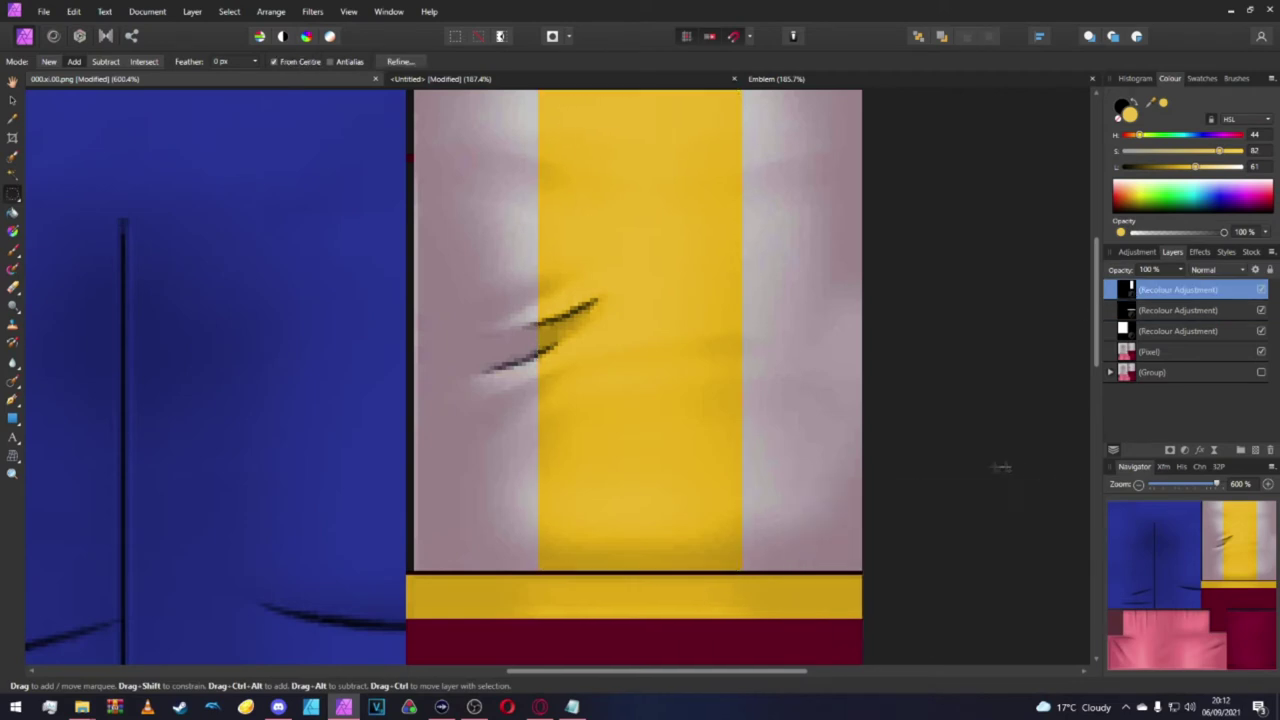
scroll(850, 330, "down", 3)
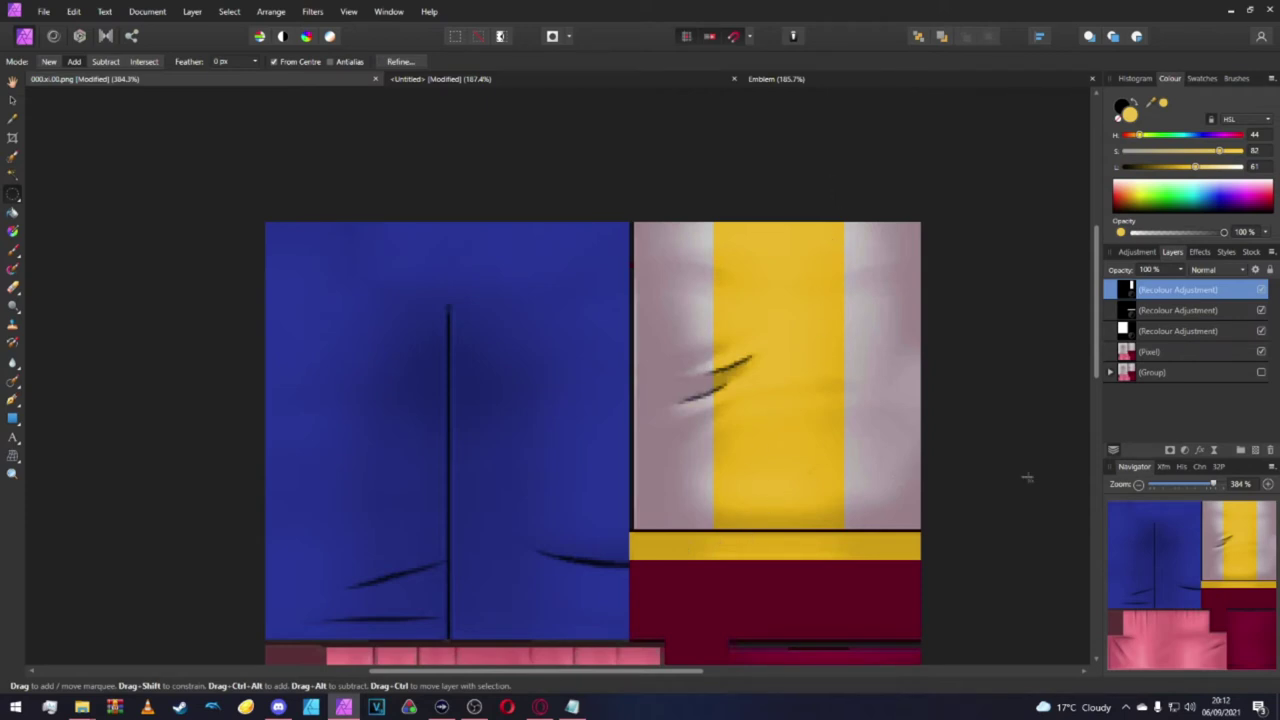
scroll(906, 446, "down", 2)
scroll(906, 446, "left", 3)
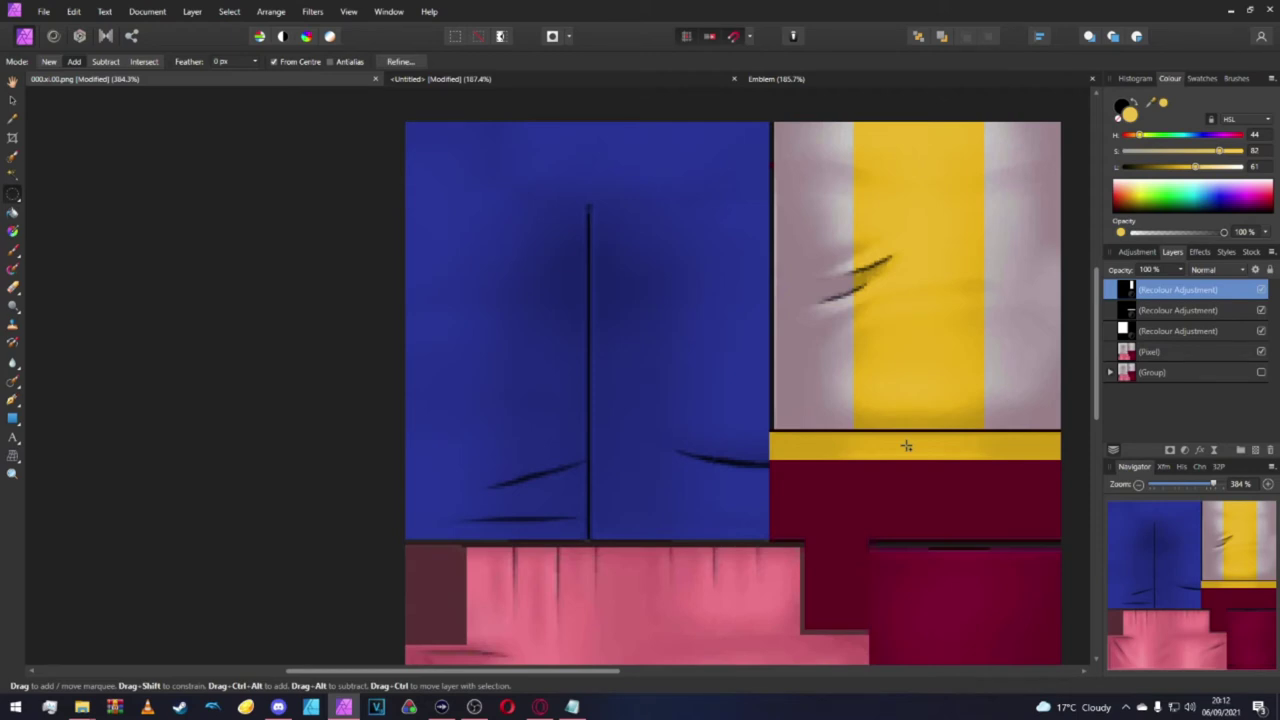
scroll(906, 446, "right", 2)
scroll(906, 446, "down", 2, "ctrl")
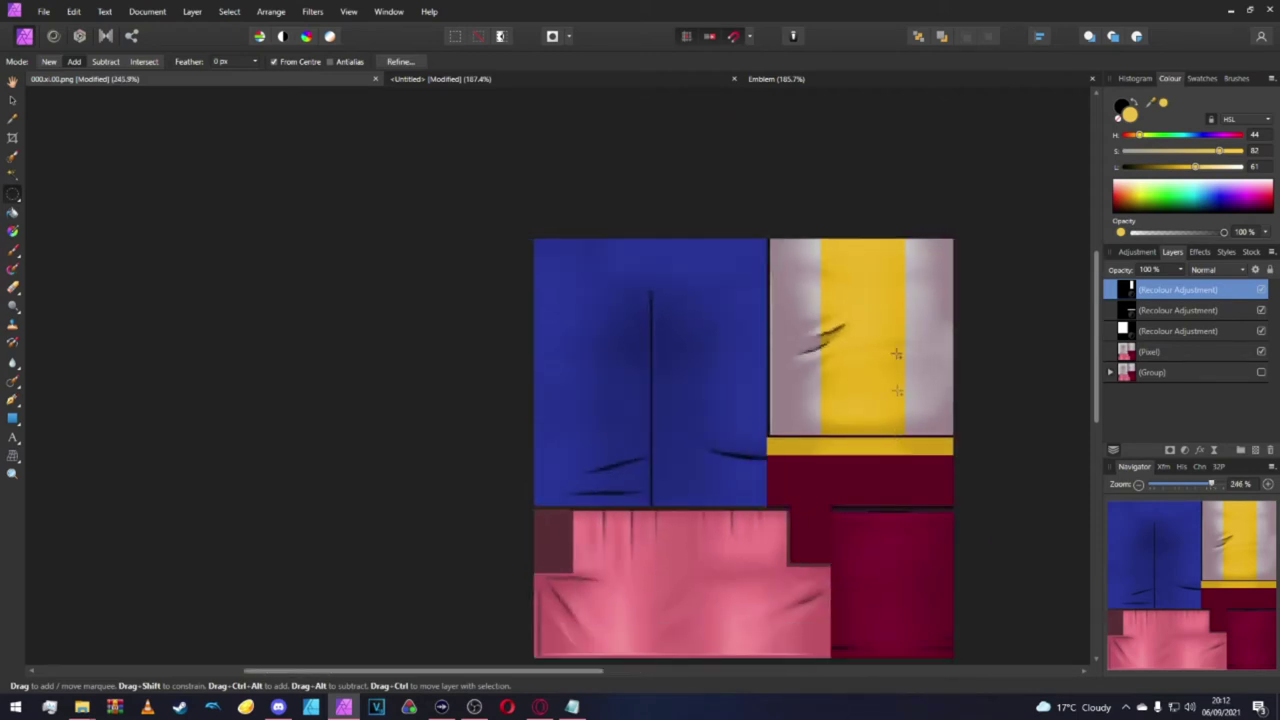
scroll(898, 328, "up", 2, "ctrl")
scroll(916, 313, "up", 2, "ctrl")
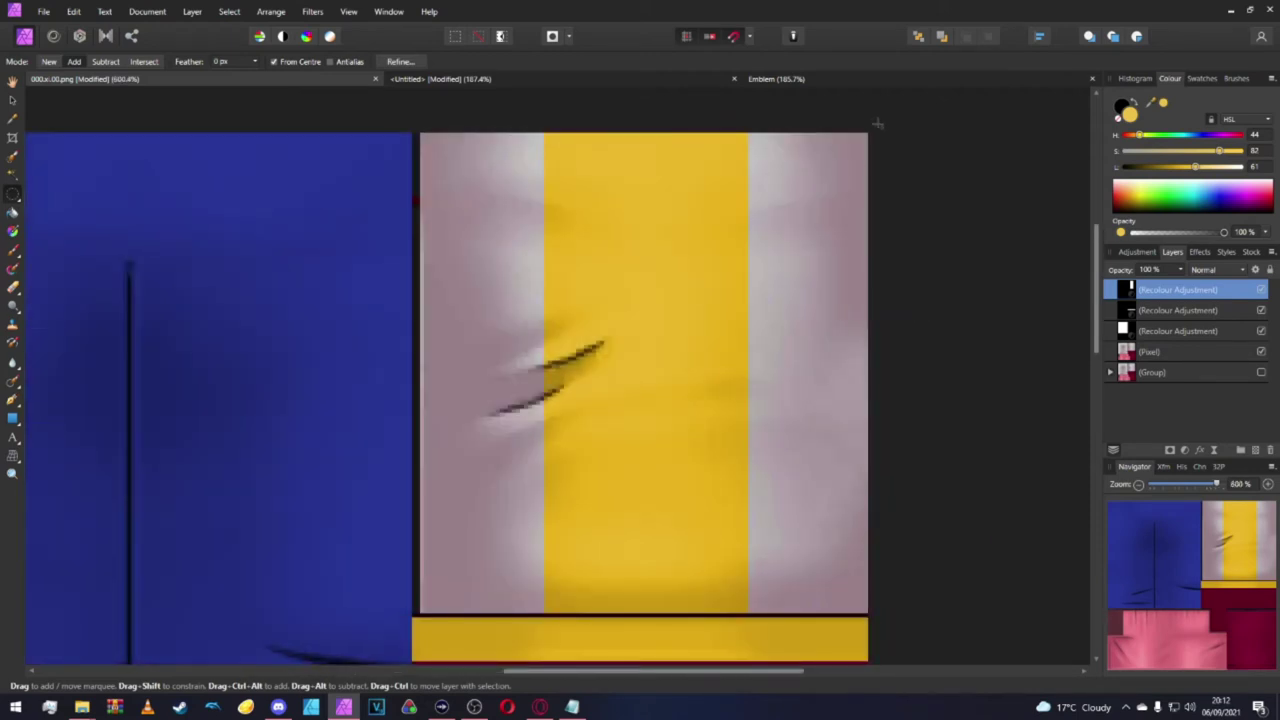
mouse_move(876, 127)
left_mouse_down()
mouse_move(828, 510)
mouse_move(866, 598)
left_mouse_up()
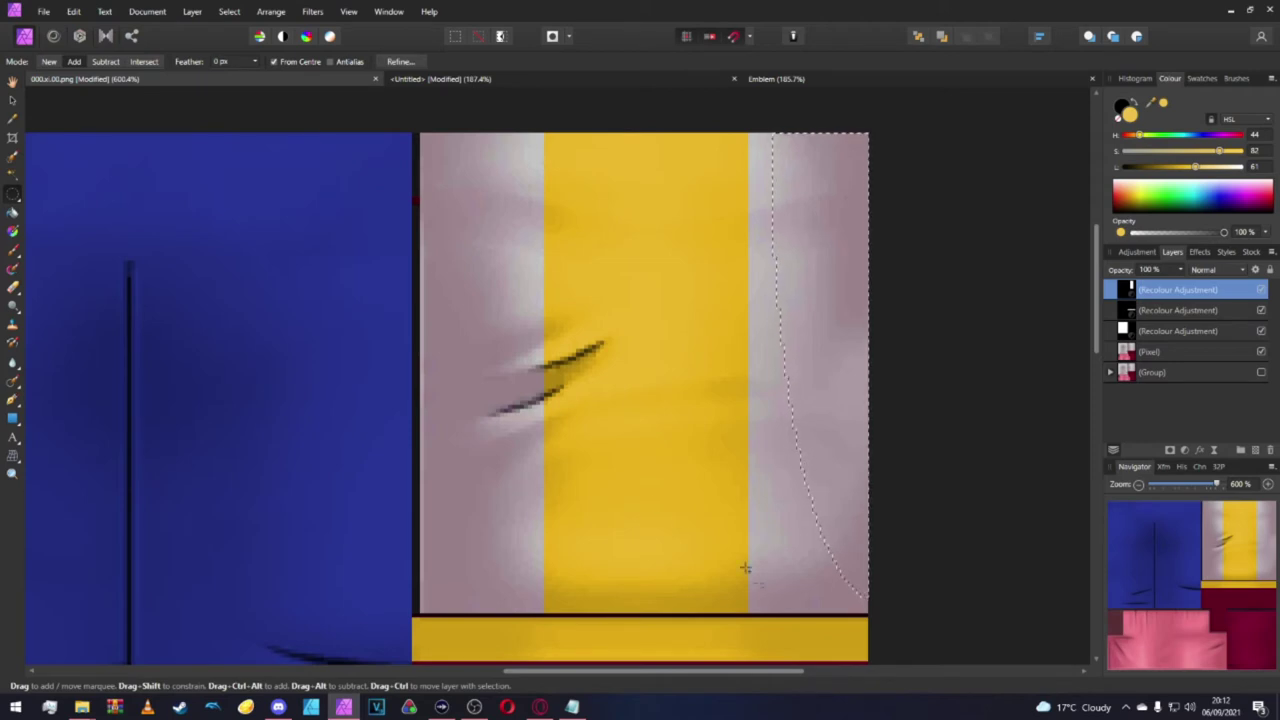
Select the left pale strip with the Rectangular Marquee and open the blue Recolour's settings.
left_click(13, 193)
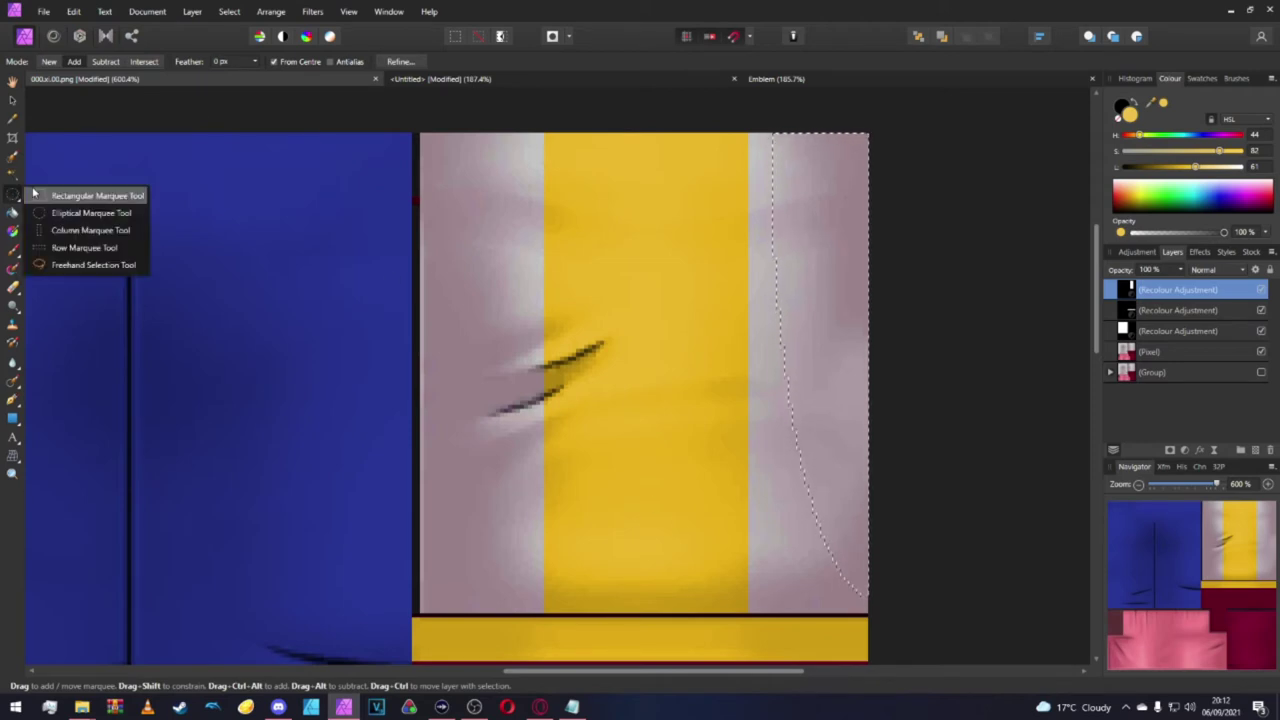
left_click(70, 194)
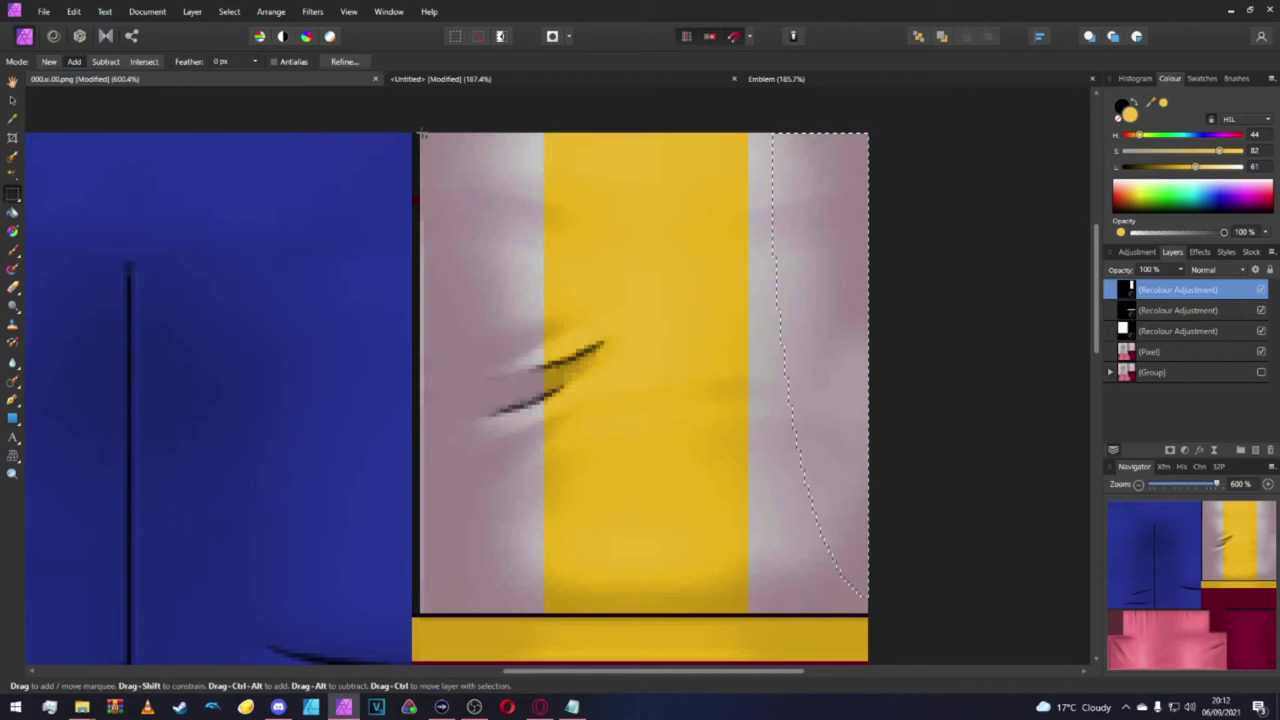
scroll(421, 131, "up", 4)
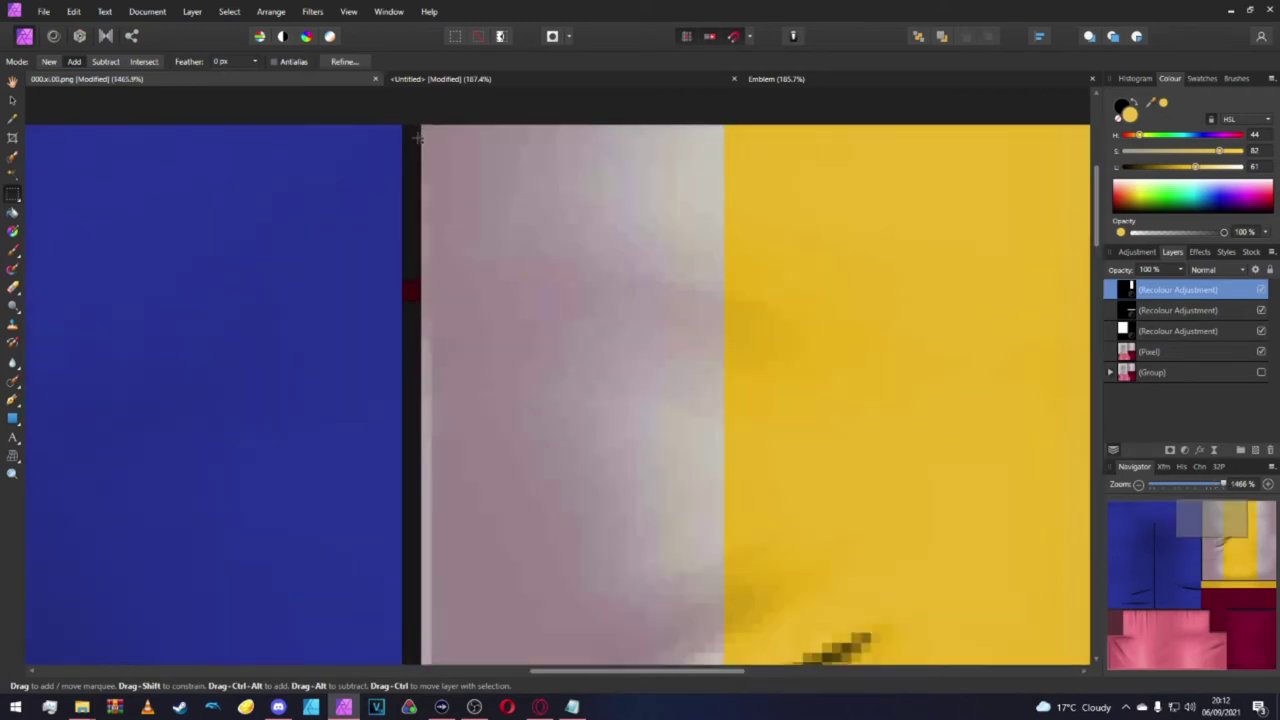
left_click_drag(431, 125, 588, 642)
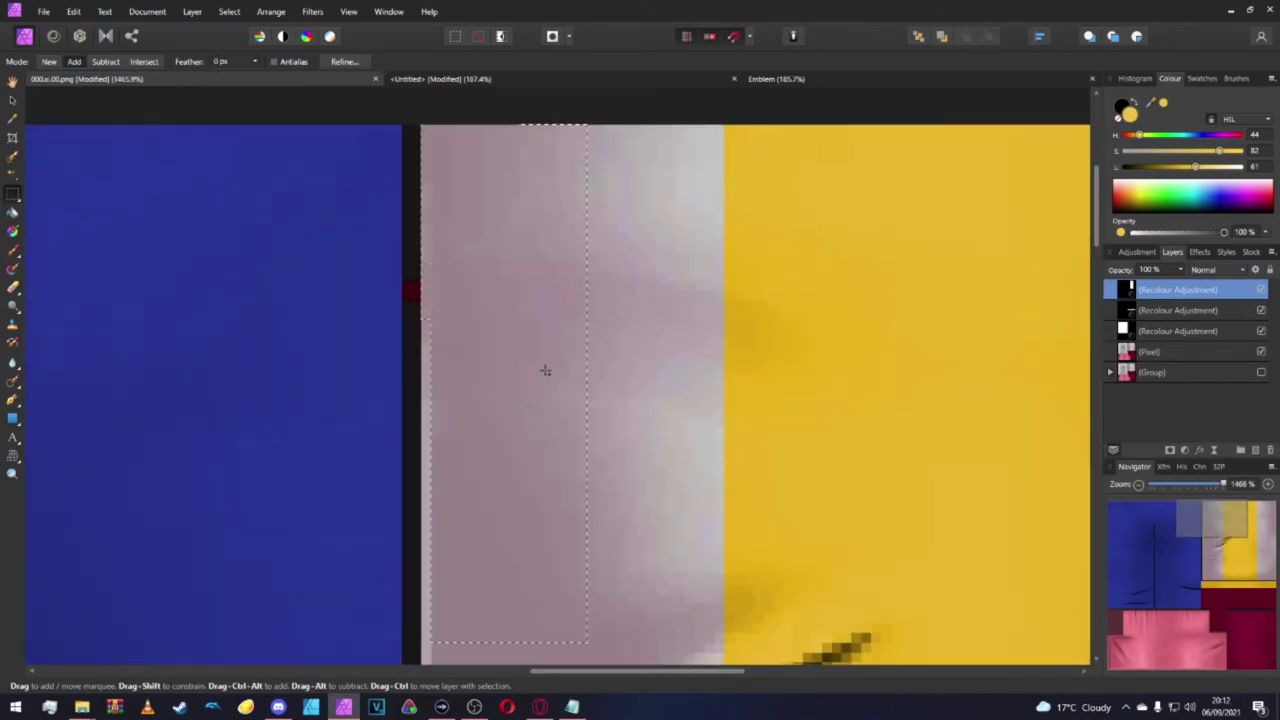
scroll(545, 371, "down", 5)
scroll(575, 340, "up", 3)
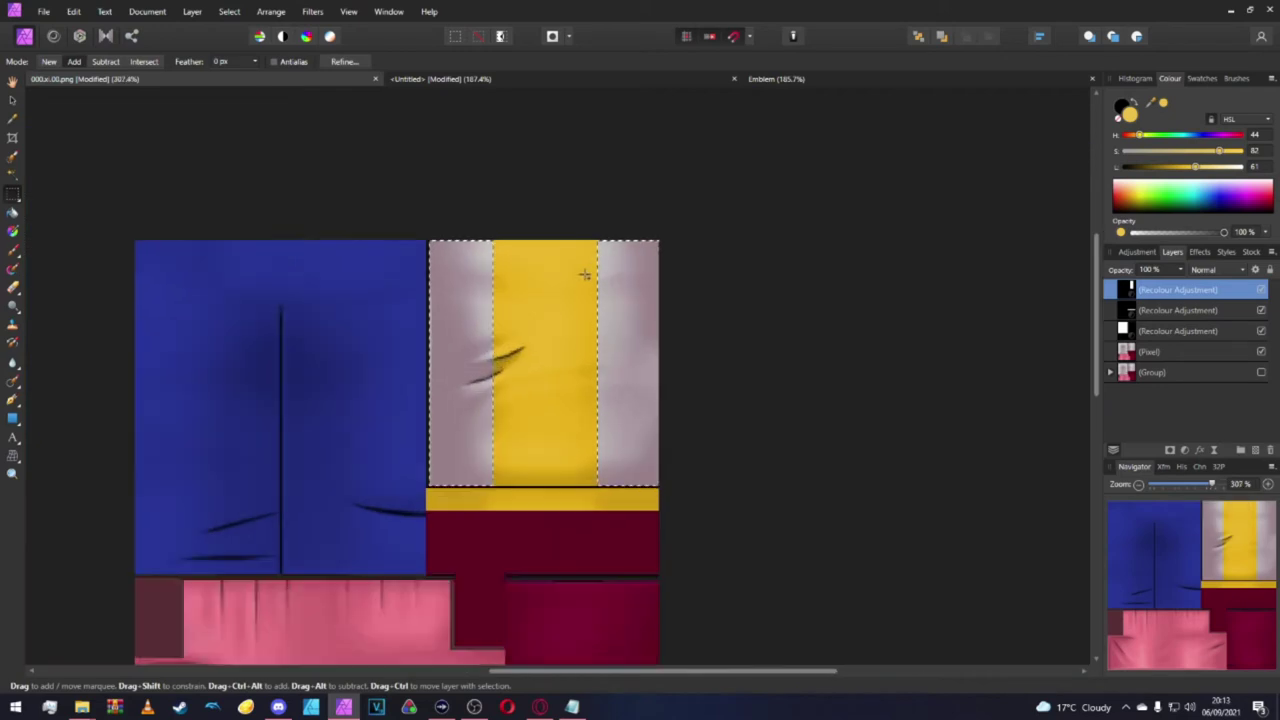
scroll(583, 350, "right", 1)
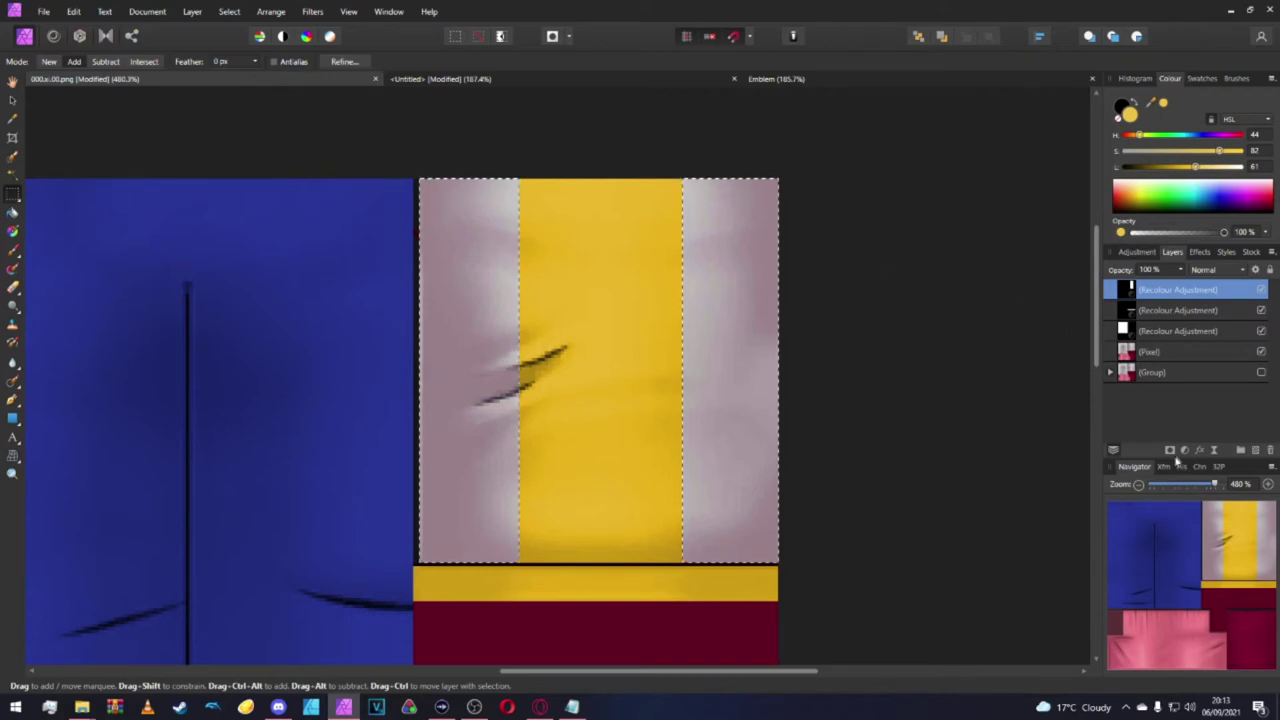
double_click(1121, 333)
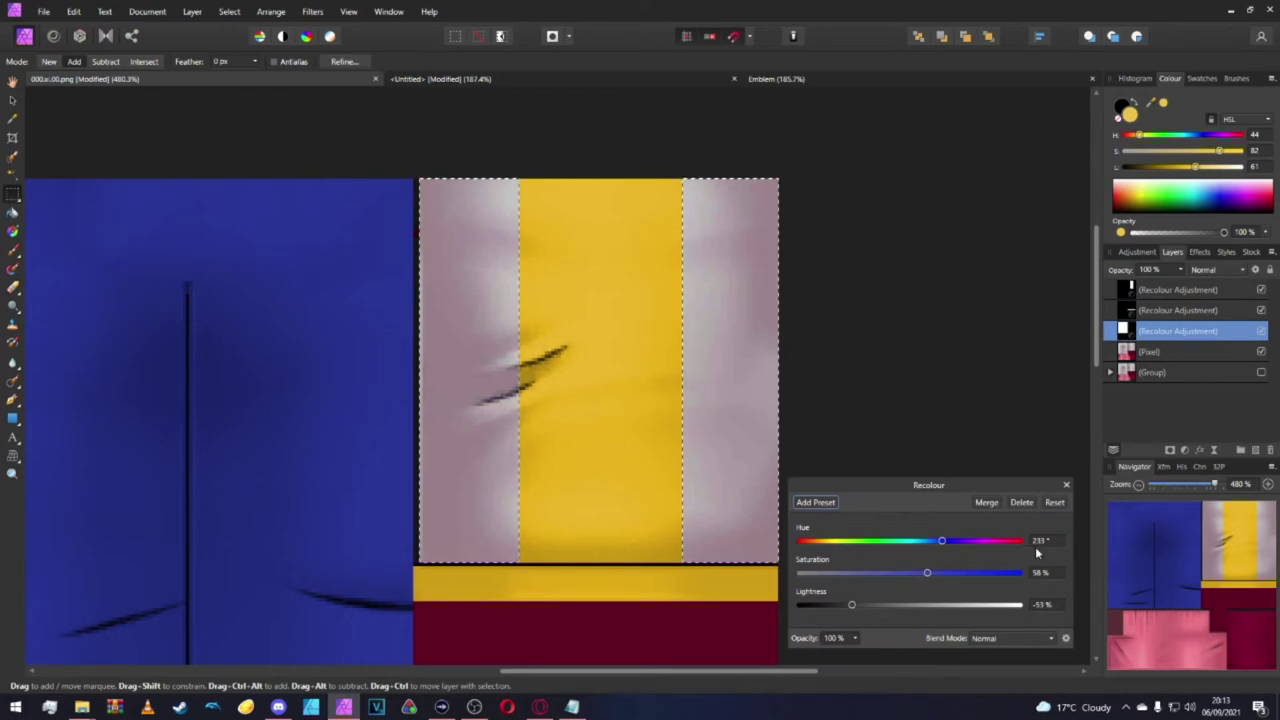
Add a Recolour to the side strips with hue 233 and saturation about 58%.
left_click(1185, 452)
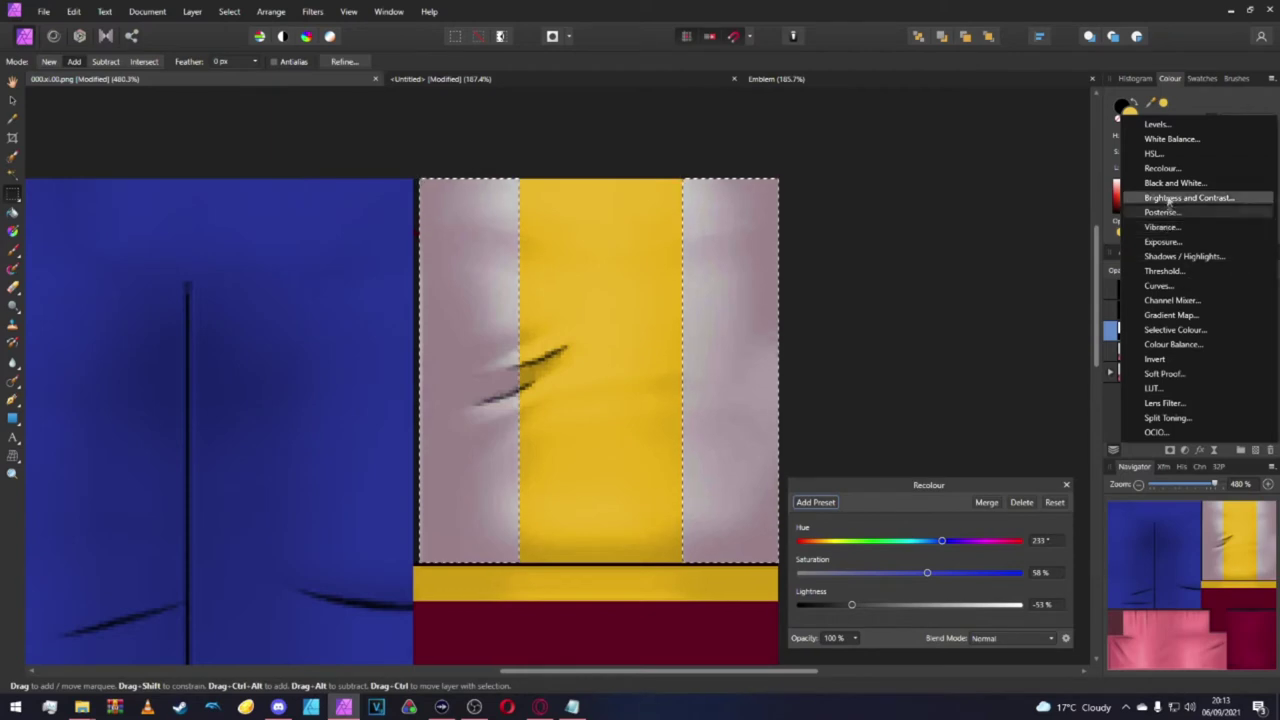
left_click(1162, 168)
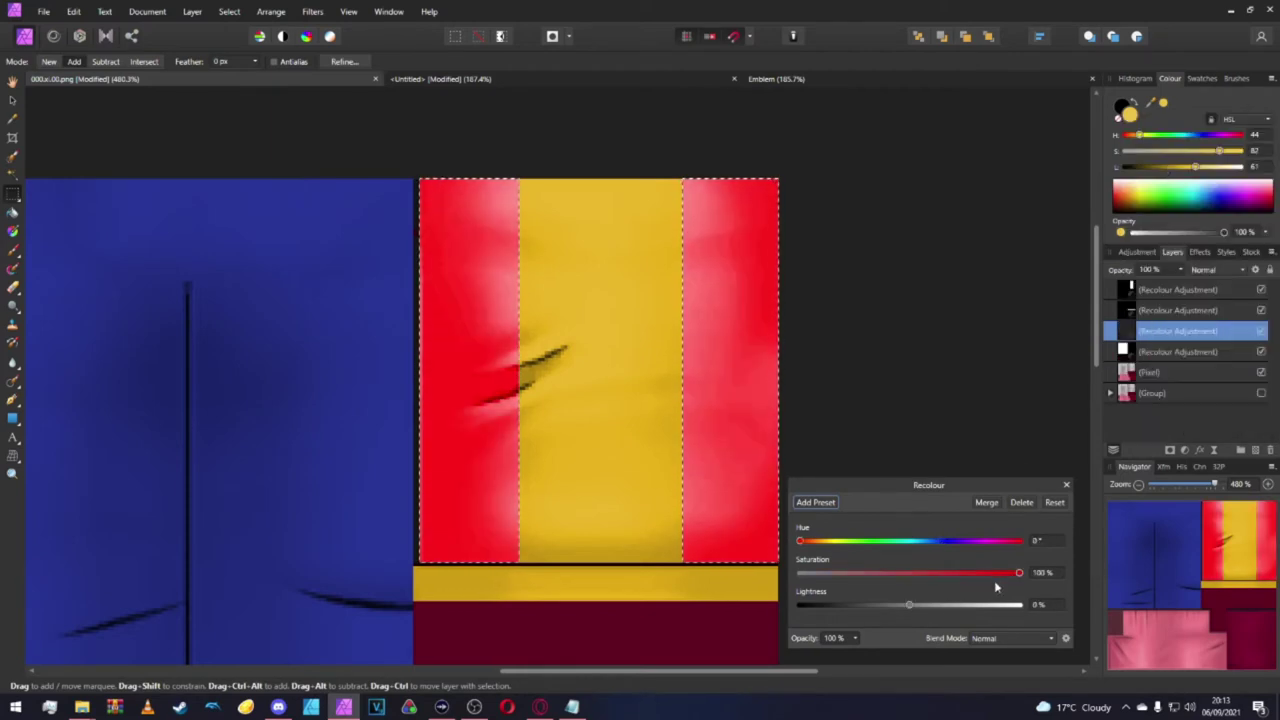
left_click(1048, 541)
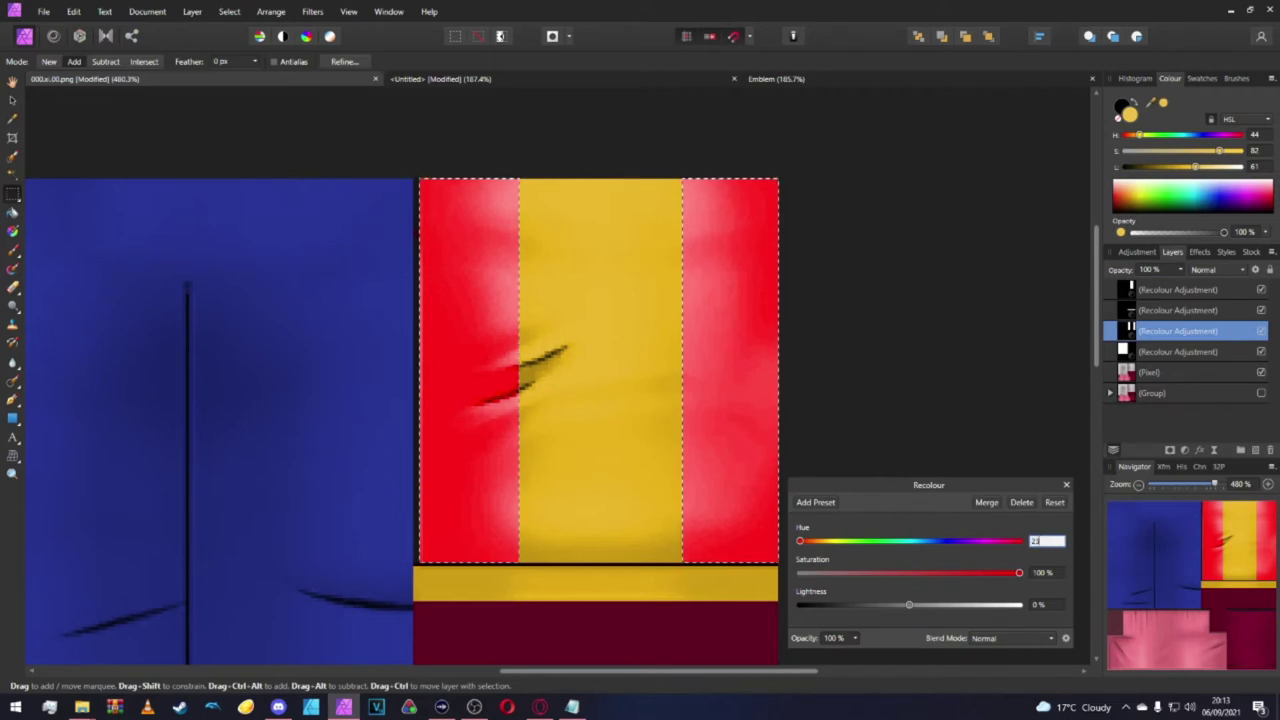
type("233")
key("Return")
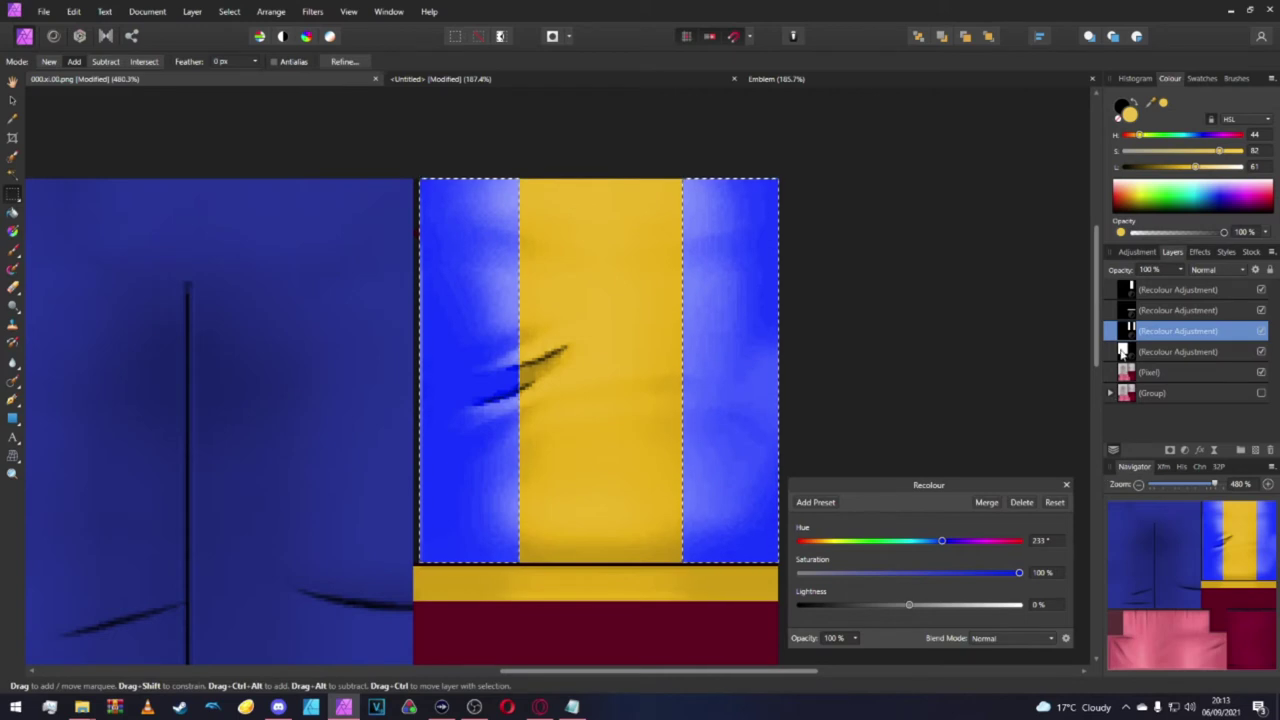
left_click(1045, 572)
type("50")
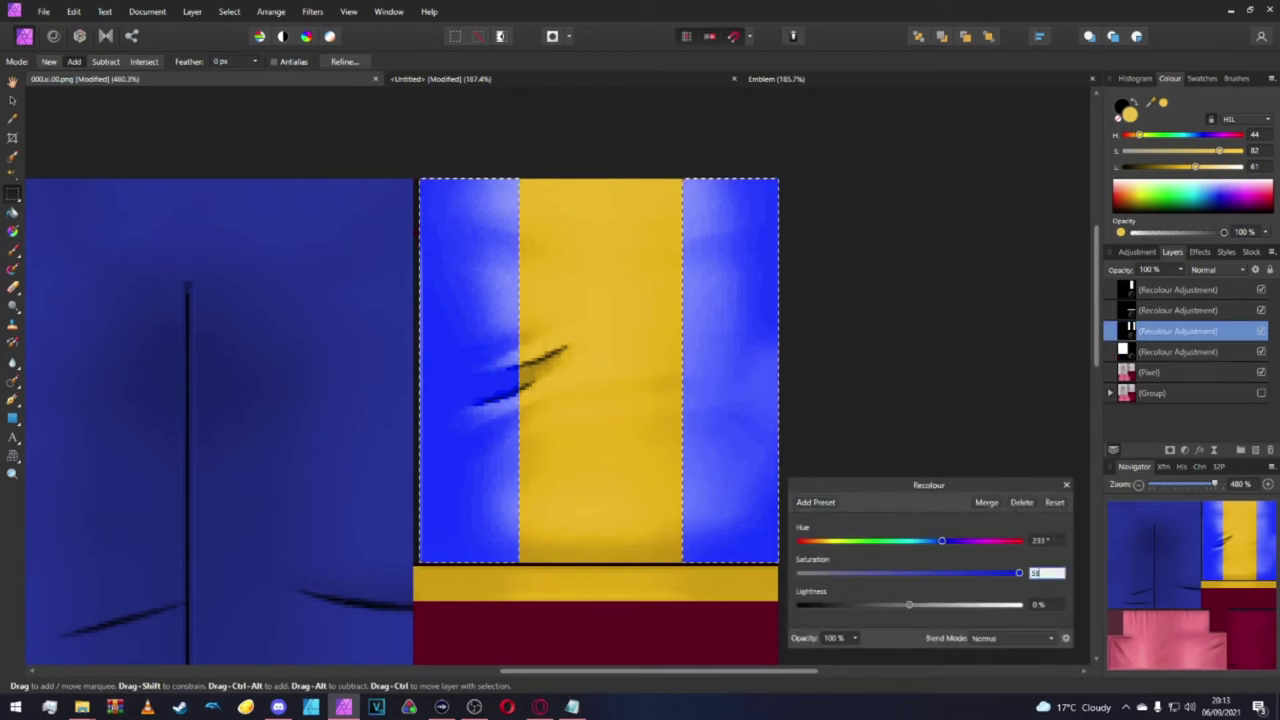
key("Escape")
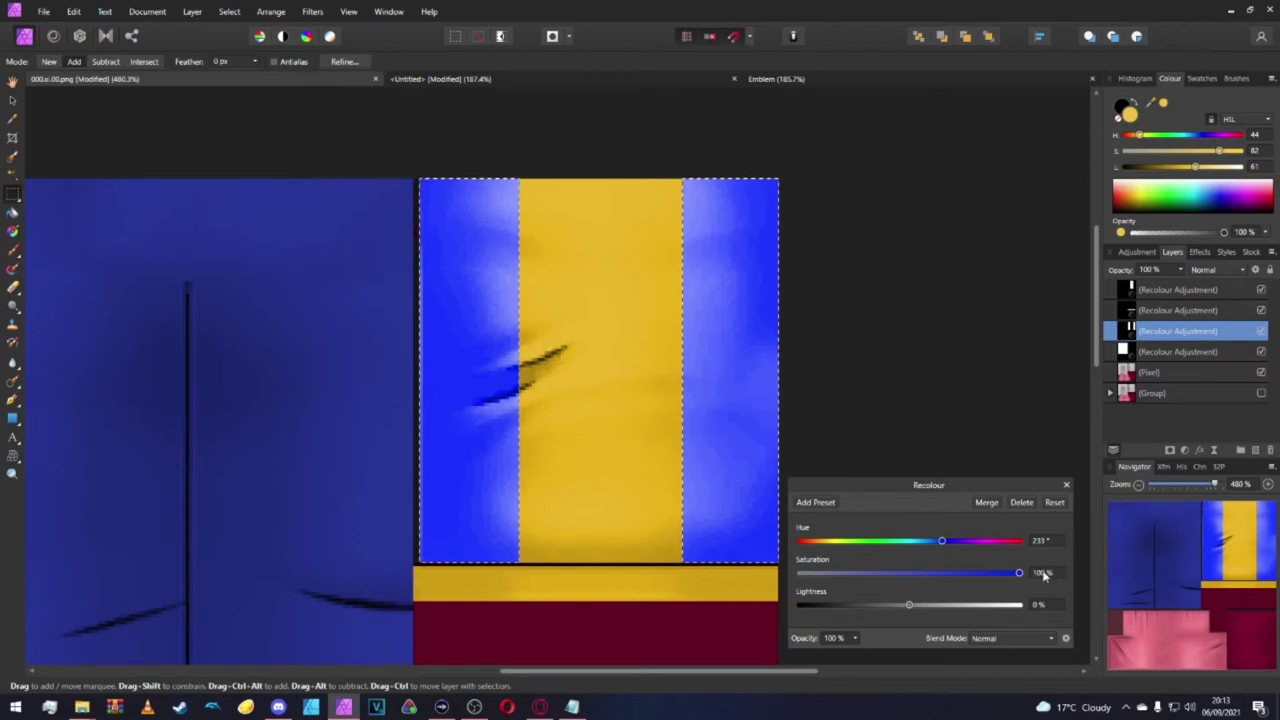
left_click_drag(1018, 575, 859, 615)
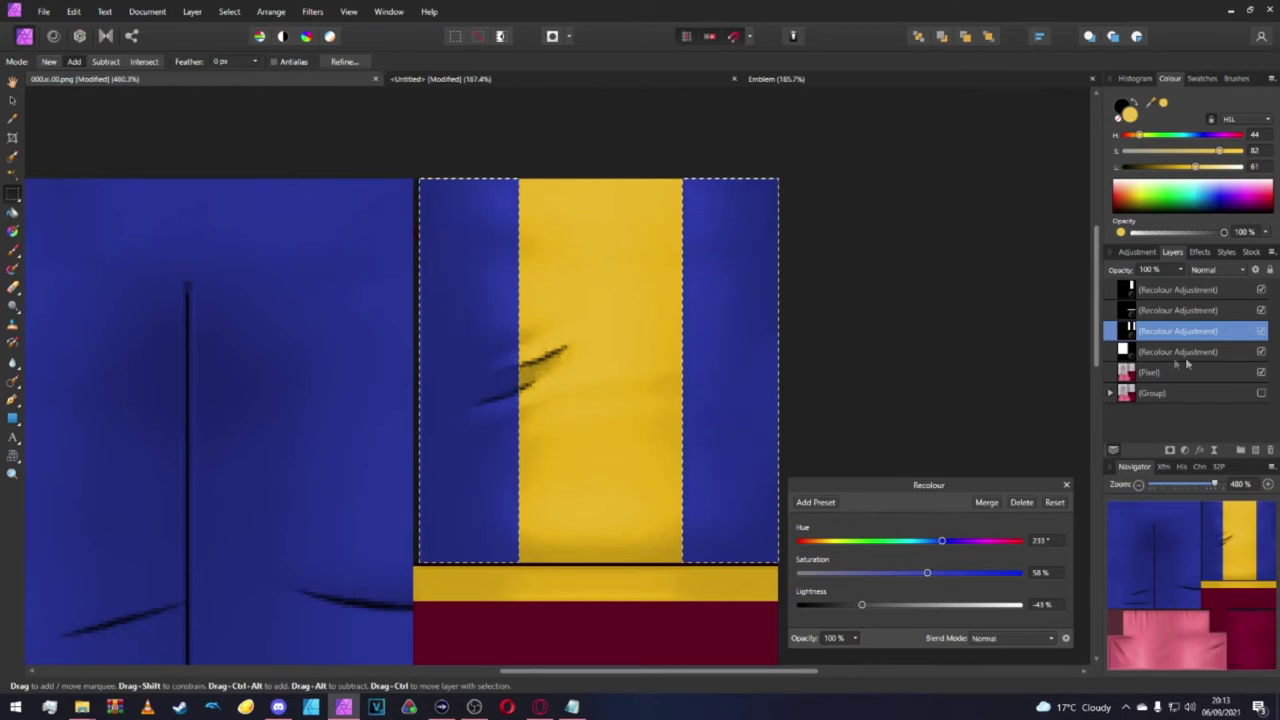
Compare with the body recolour and darken the side strips to about -38% lightness.
left_click(1132, 351)
left_click(1122, 334)
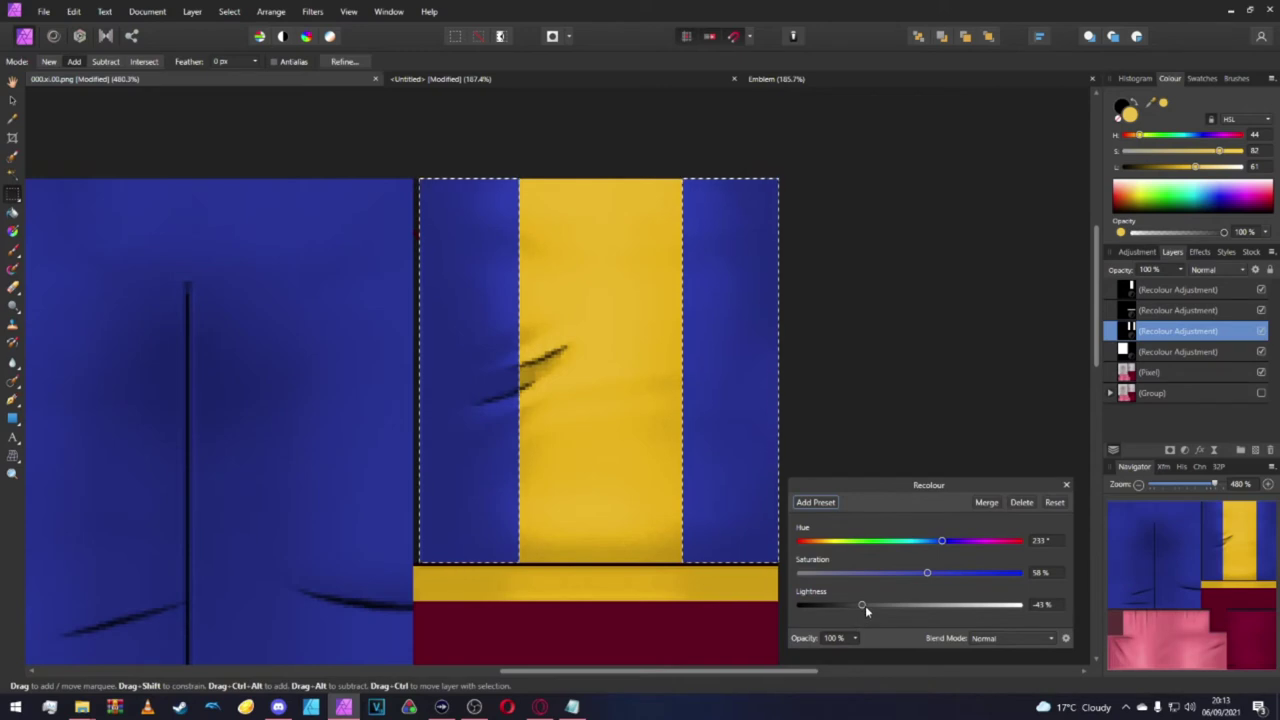
scroll(465, 561, "down", 5)
scroll(465, 561, "up", 2)
scroll(465, 561, "down", 5)
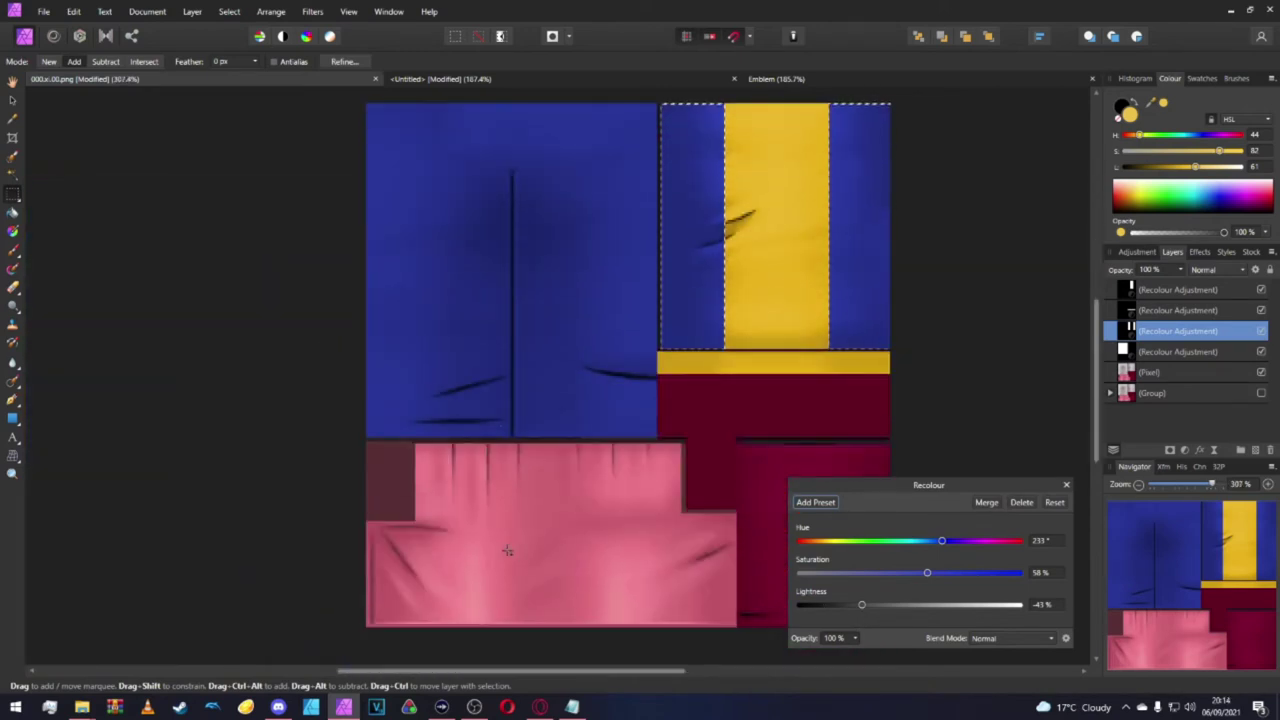
scroll(560, 580, "up", 1)
mouse_move(860, 604)
left_mouse_down()
mouse_move(848, 609)
mouse_move(868, 602)
left_mouse_up()
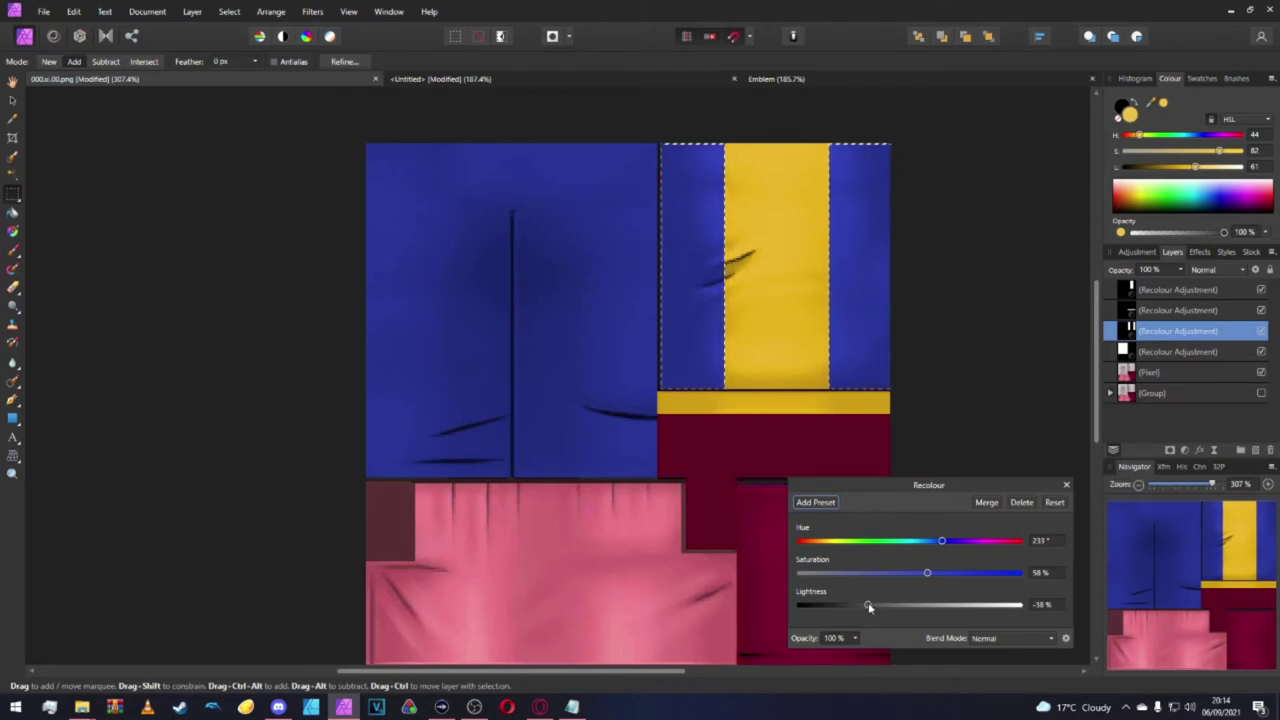
scroll(576, 268, "up", 1)
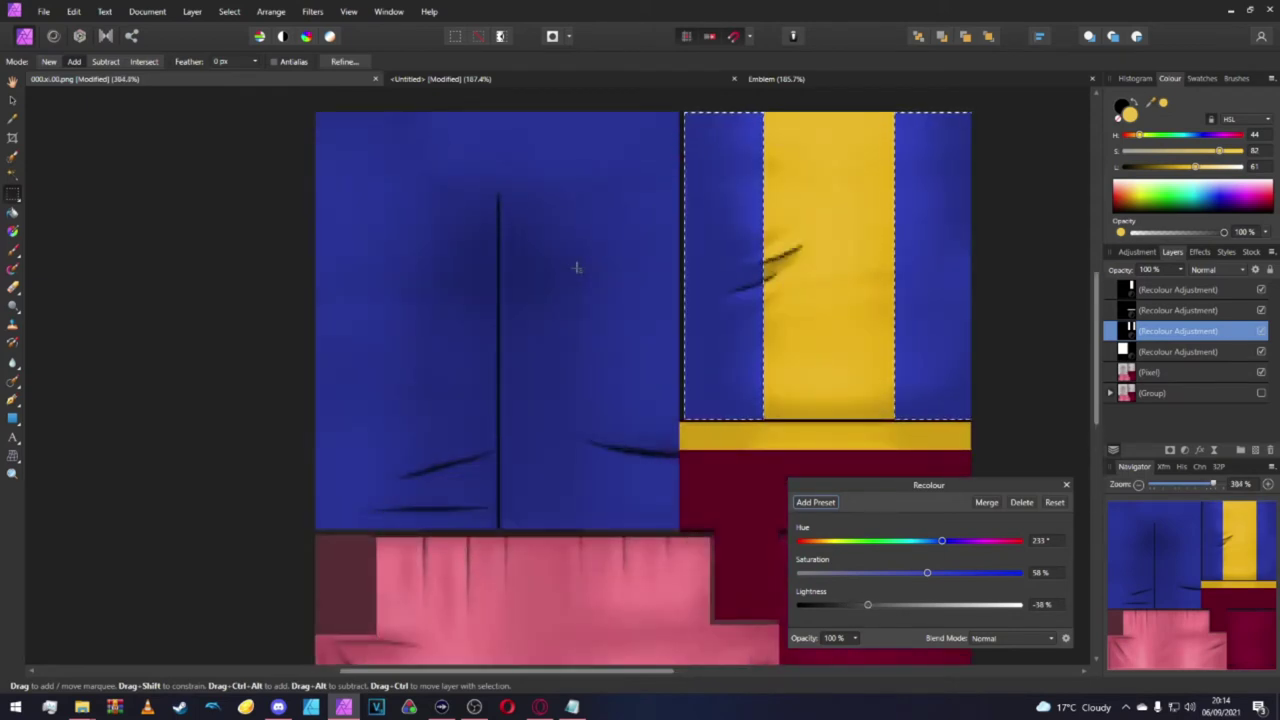
scroll(576, 268, "up", 2)
scroll(576, 268, "down", 2)
Clear the selection, zoom in on the maroon panel and draw an elliptical selection at the yellow/maroon edge.
key("m")
key("ctrl+d")
scroll(265, 266, "down", 3)
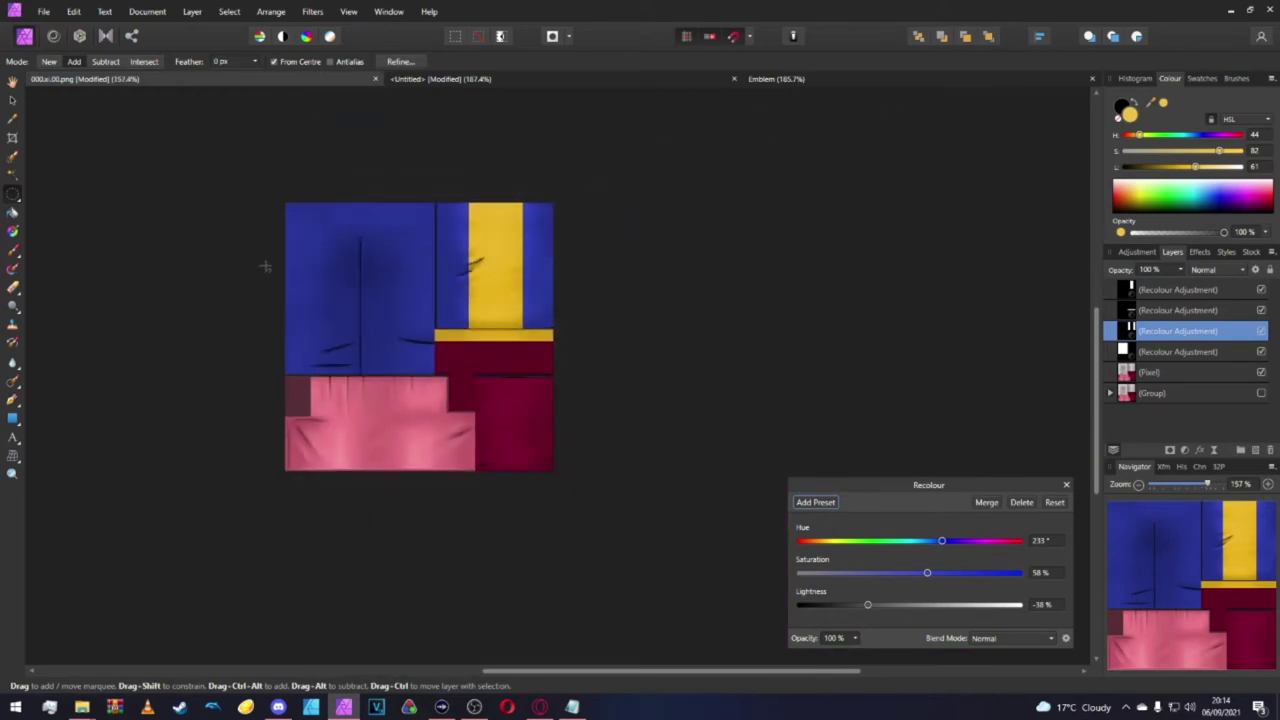
scroll(266, 266, "up", 2)
scroll(300, 260, "down", 2)
scroll(307, 274, "left", 2)
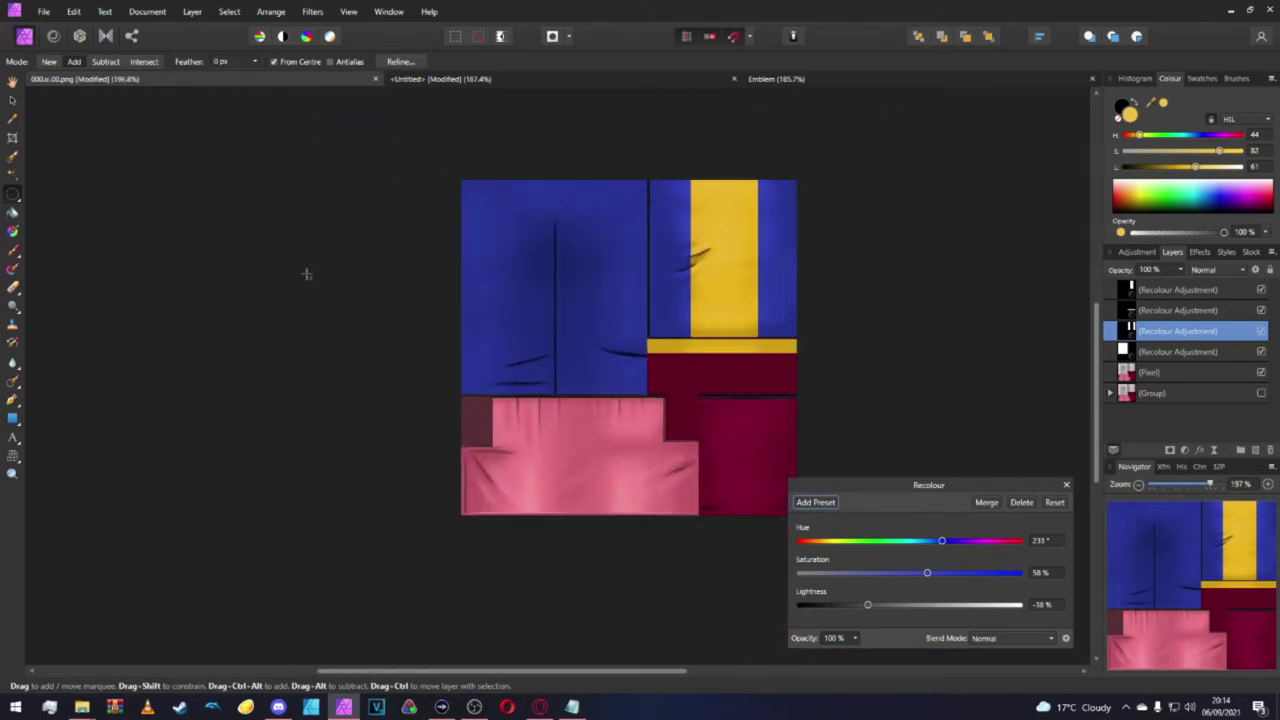
scroll(307, 274, "up", 3)
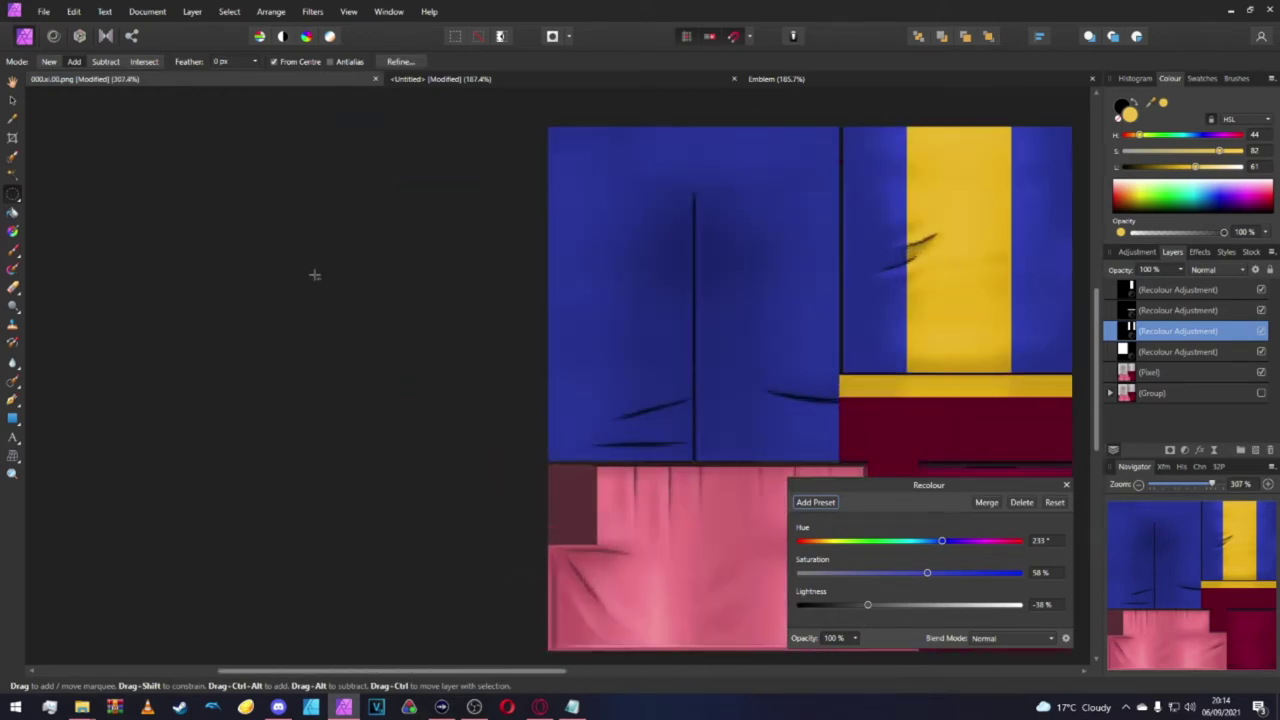
scroll(366, 280, "right", 6)
scroll(366, 283, "down", 3)
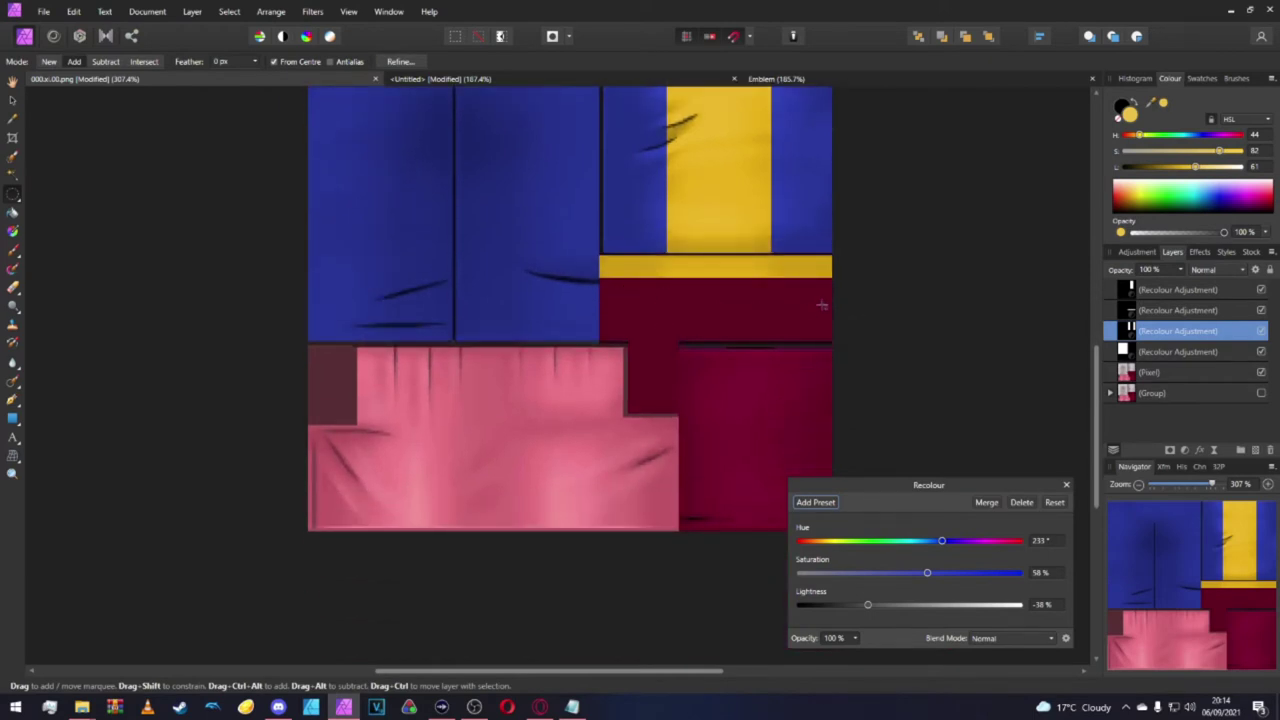
scroll(836, 293, "up", 4)
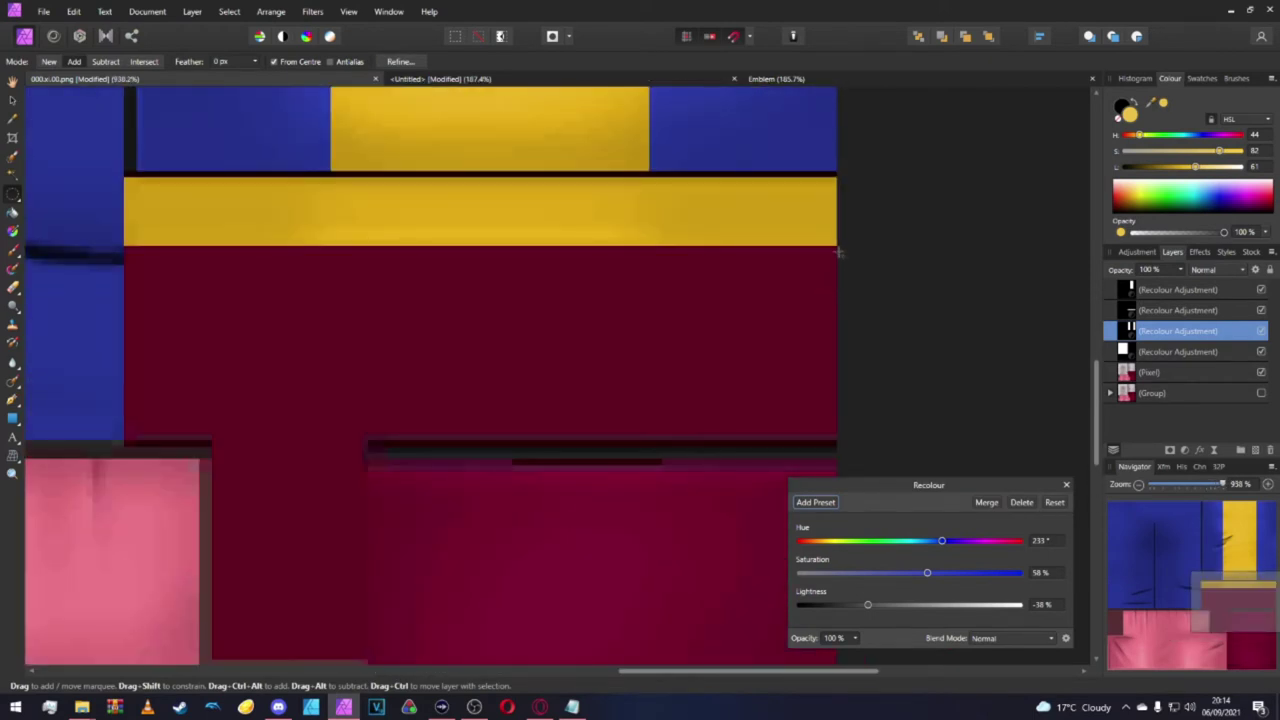
left_click_drag(836, 252, 592, 352)
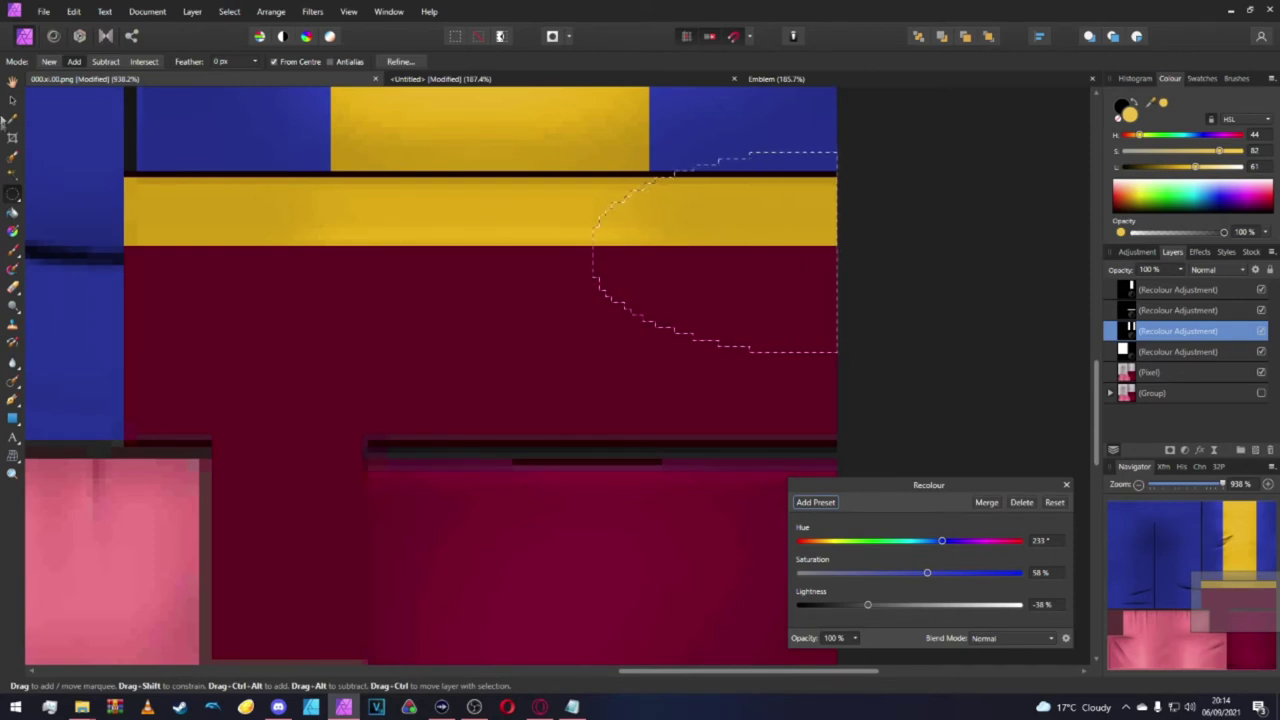
Switch to the Rectangular Marquee Tool to mark the maroon block under the yellow band.
left_click(11, 188)
left_click(60, 194)
left_click(186, 313)
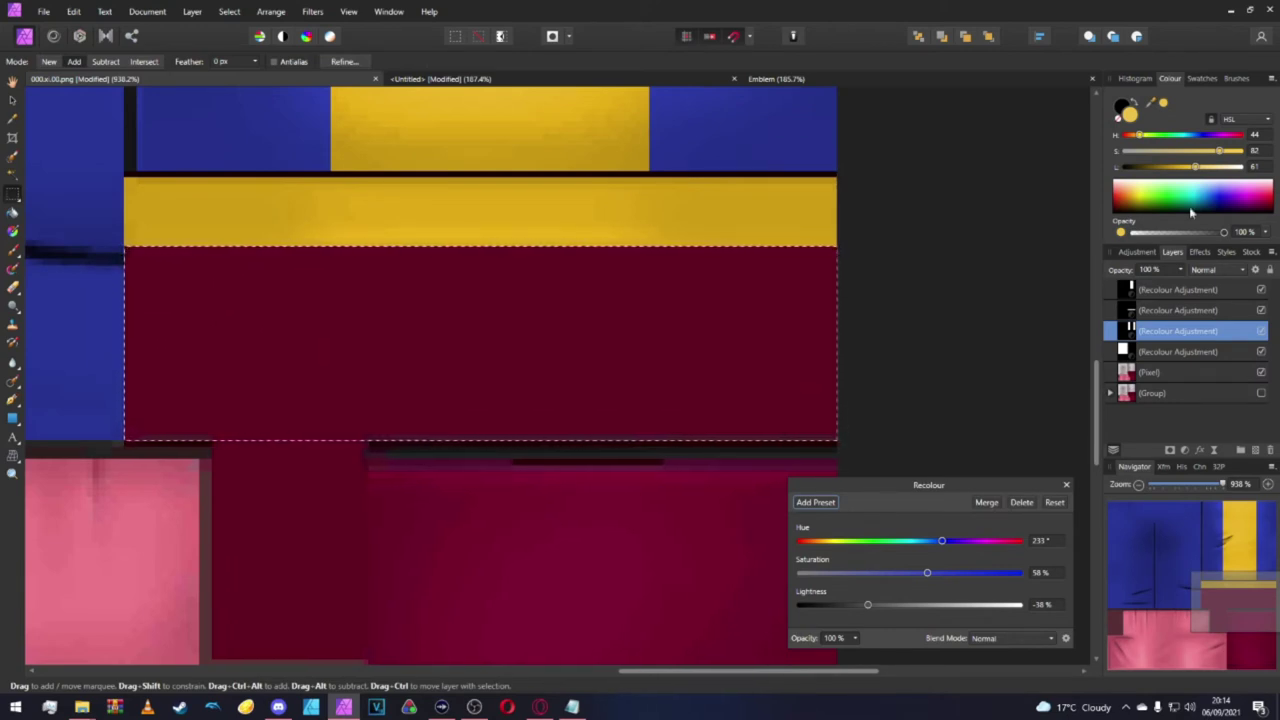
Add a Recolour adjustment to the maroon panel with hue 44°, saturation 8 and slightly raised lightness.
left_click(1185, 450)
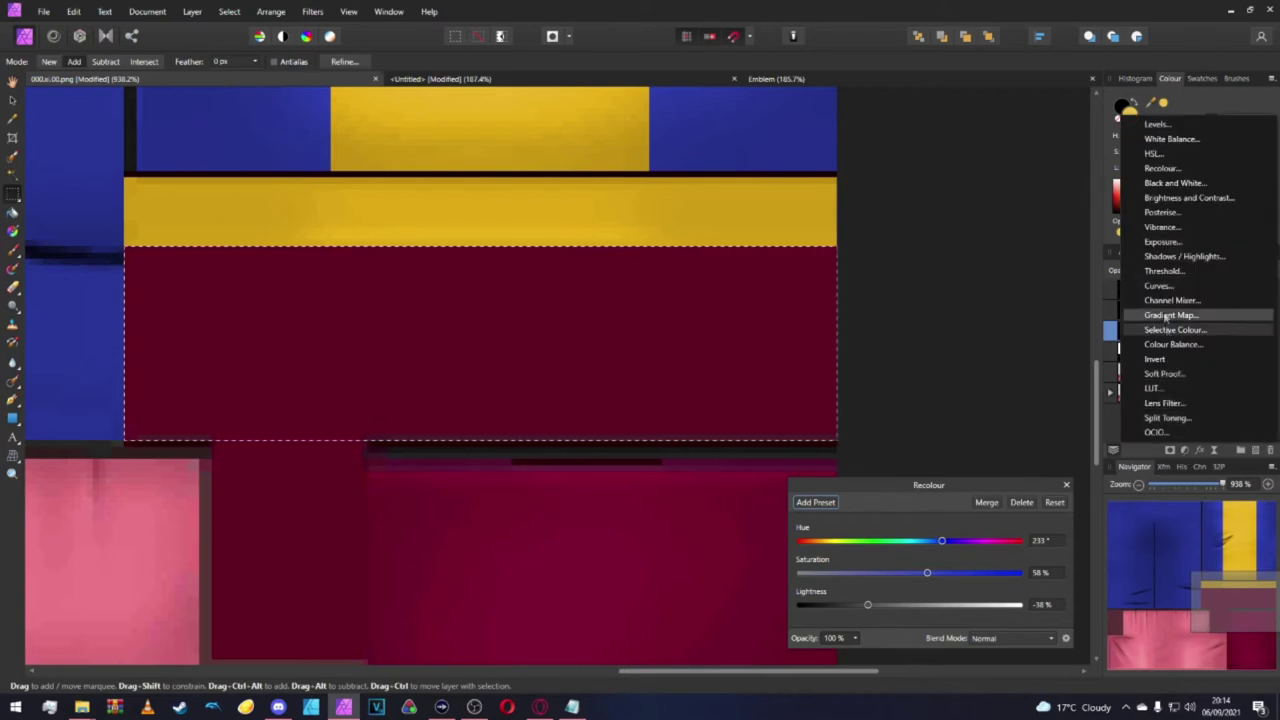
left_click(1160, 168)
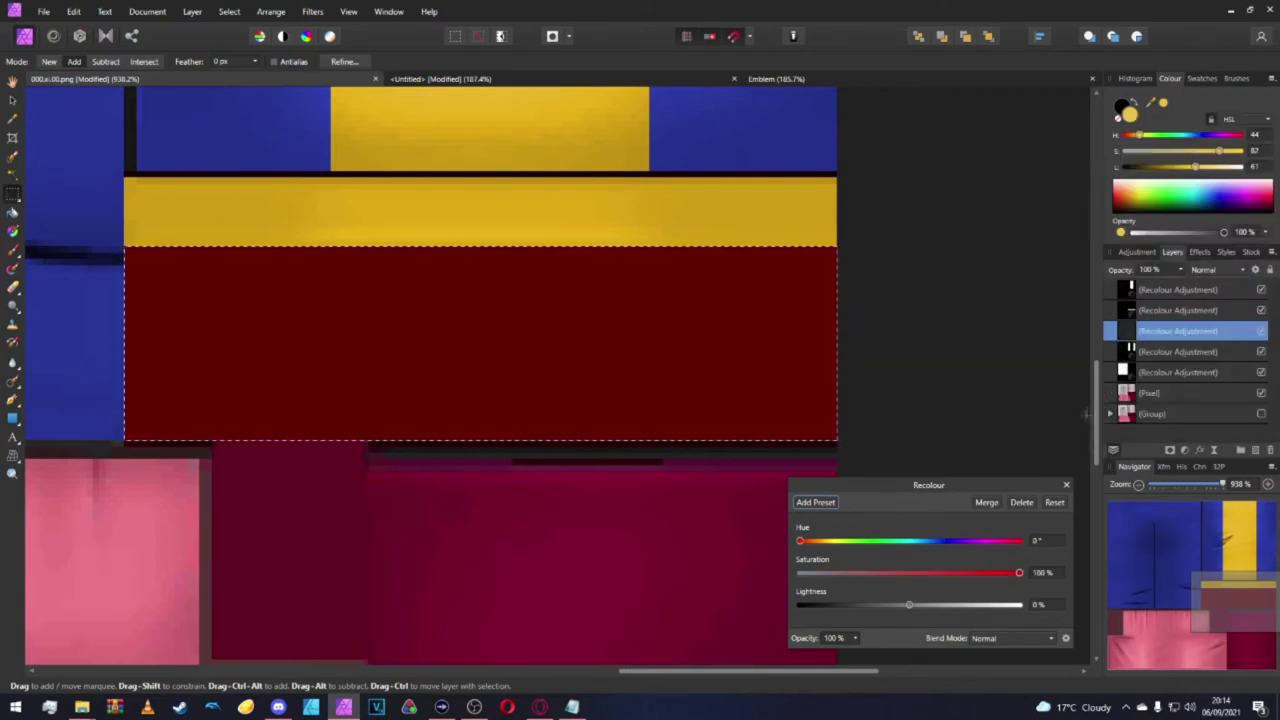
left_click(1043, 541)
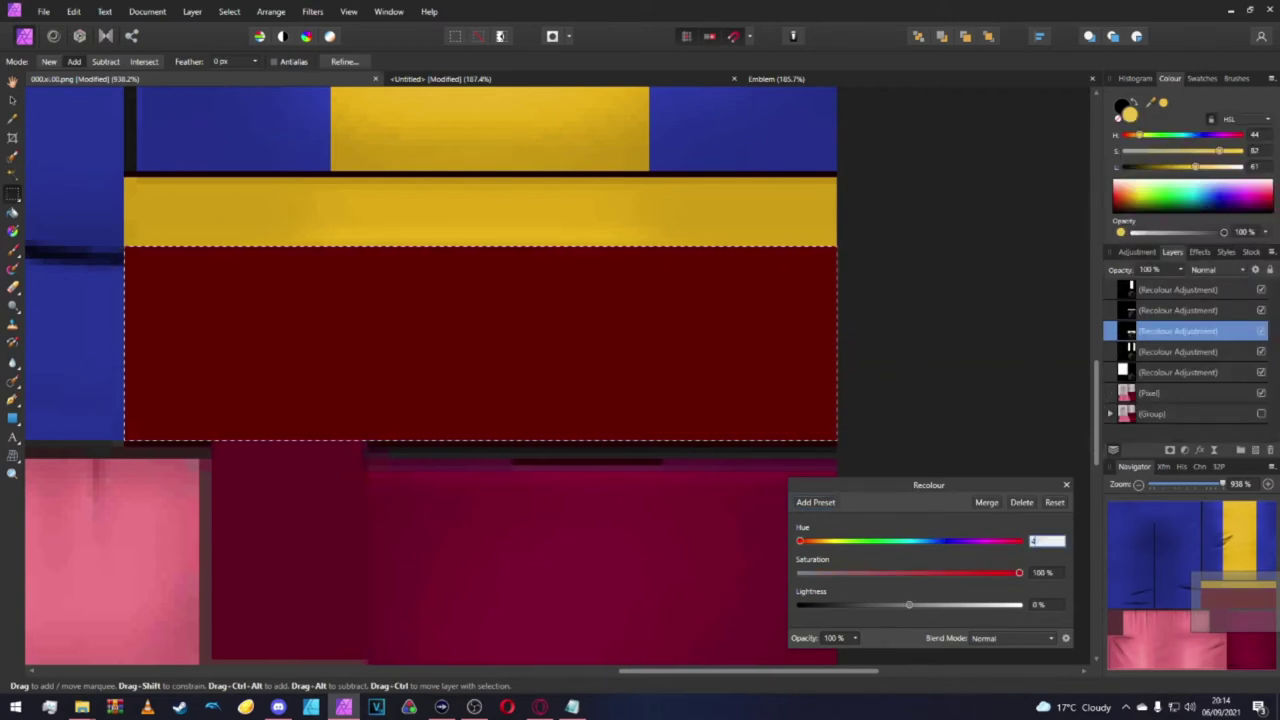
type("44")
left_click(1043, 572)
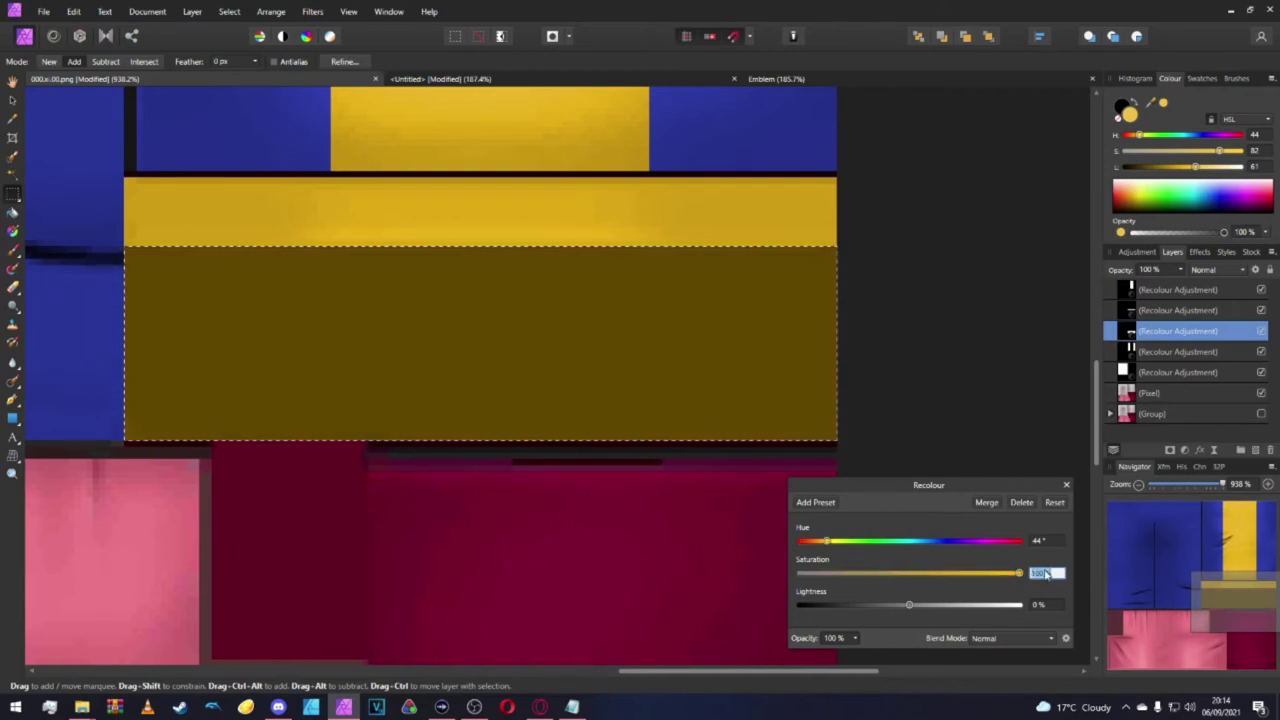
type("83")
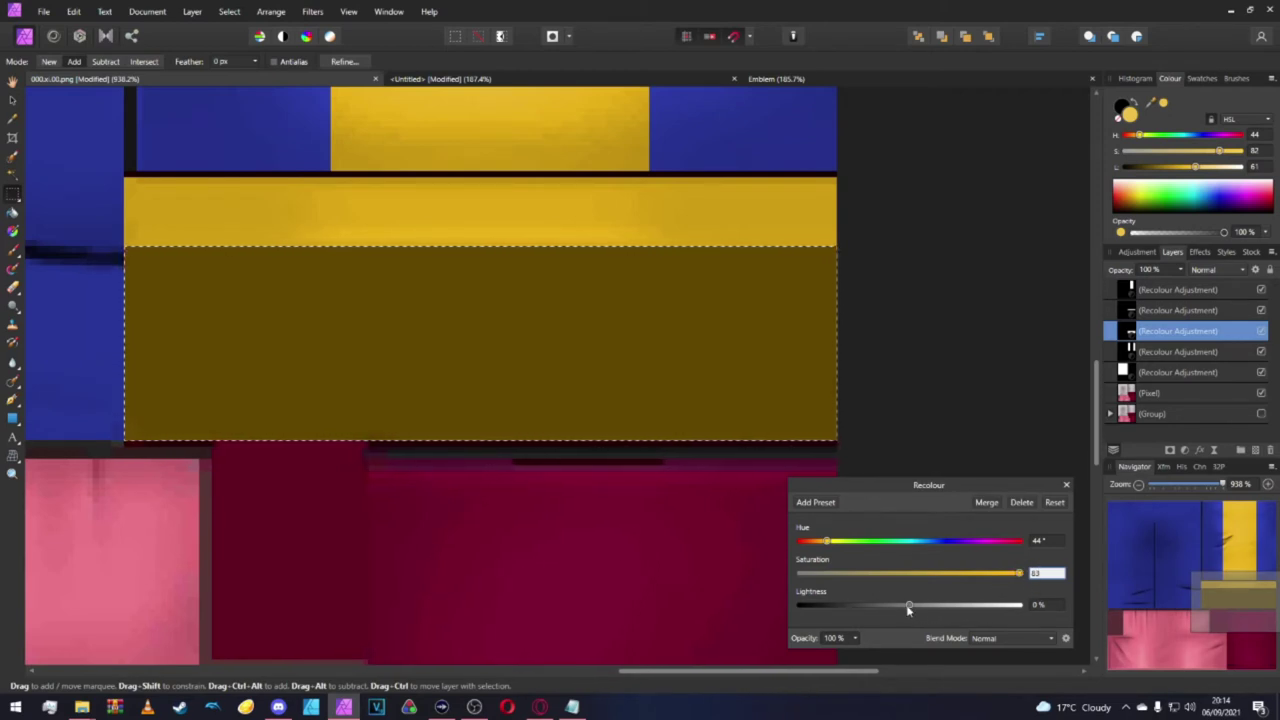
key("Return")
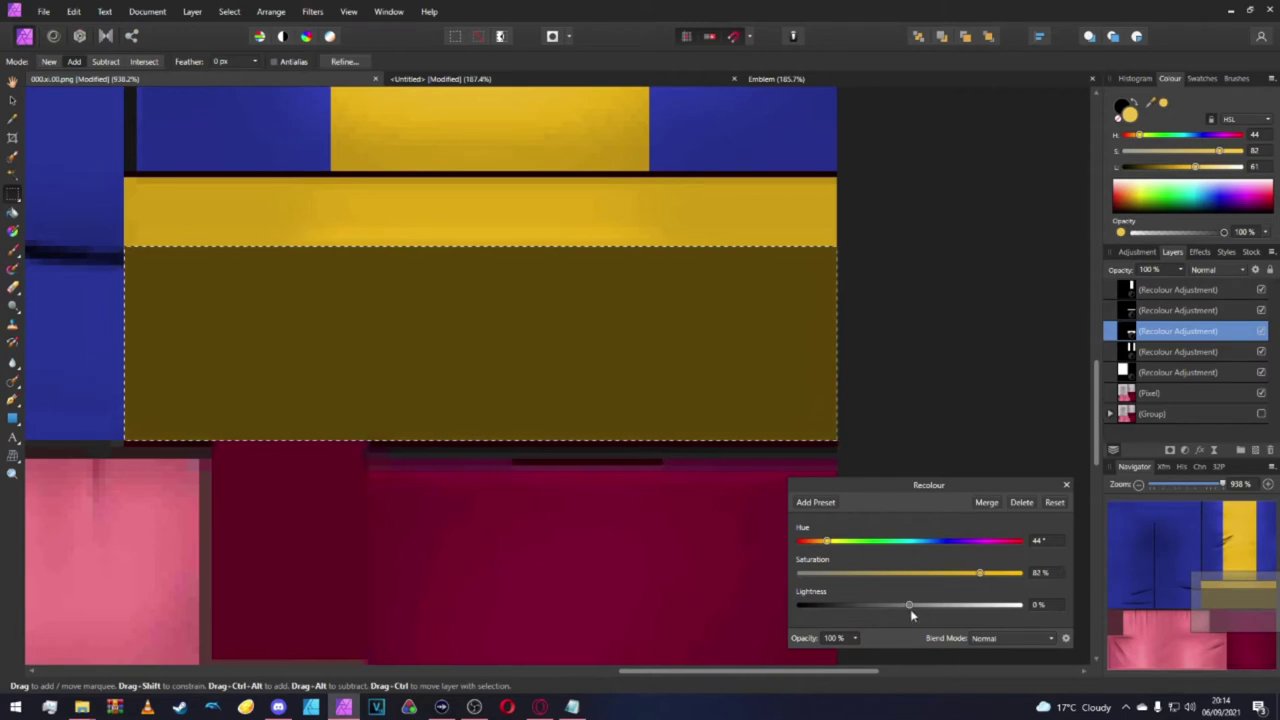
left_click_drag(911, 606, 920, 606)
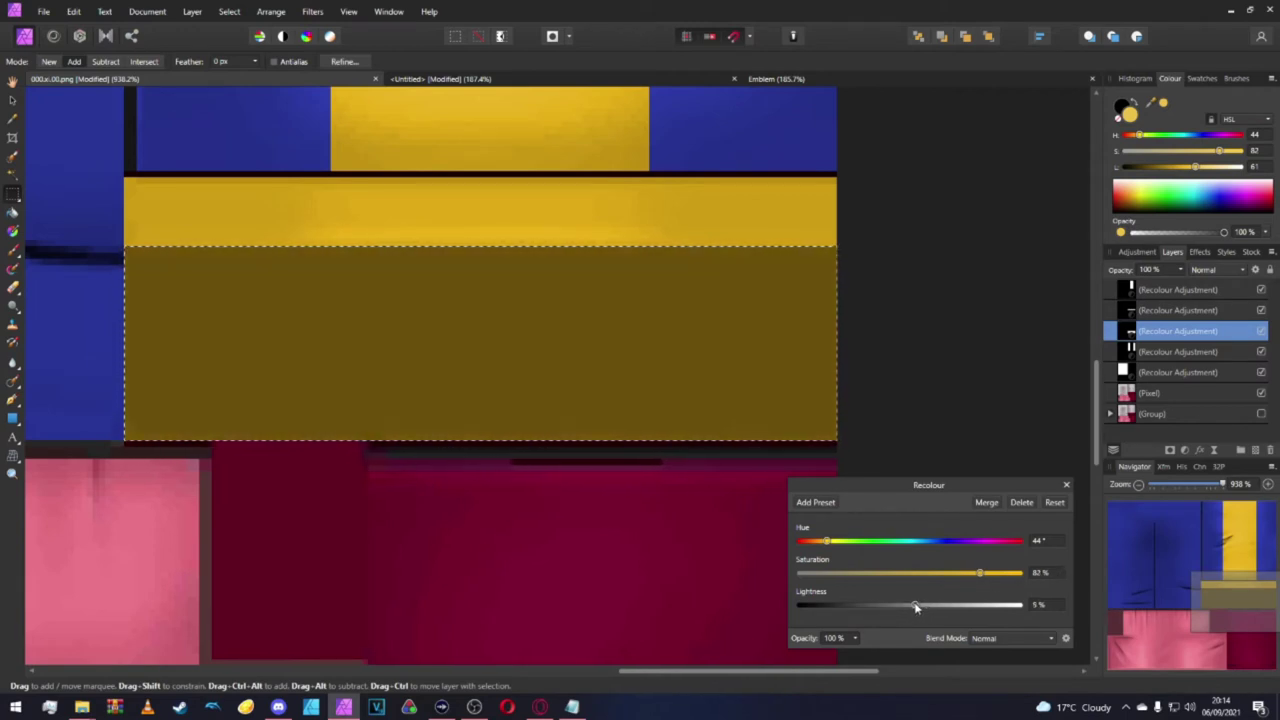
left_click(1066, 484)
scroll(893, 458, "down", 5)
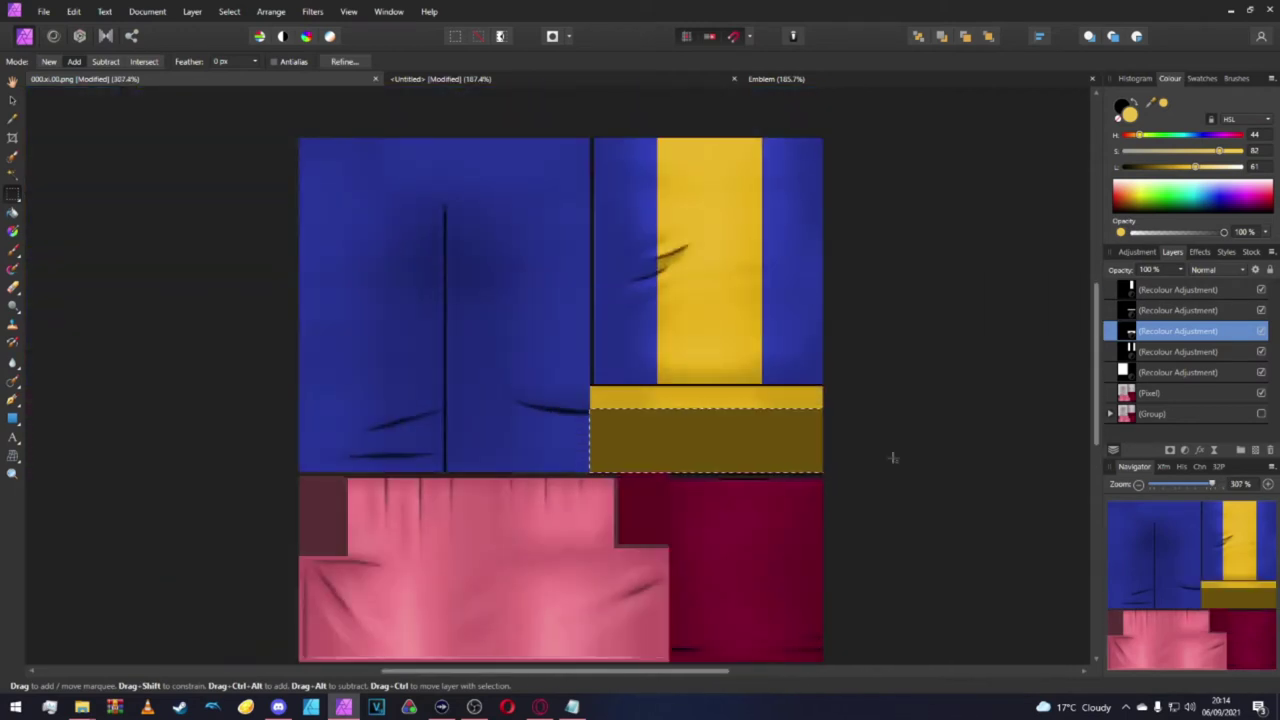
Deselect, zoom in beside the pink block and switch from elliptical to rectangular selections.
key("ctrl+d")
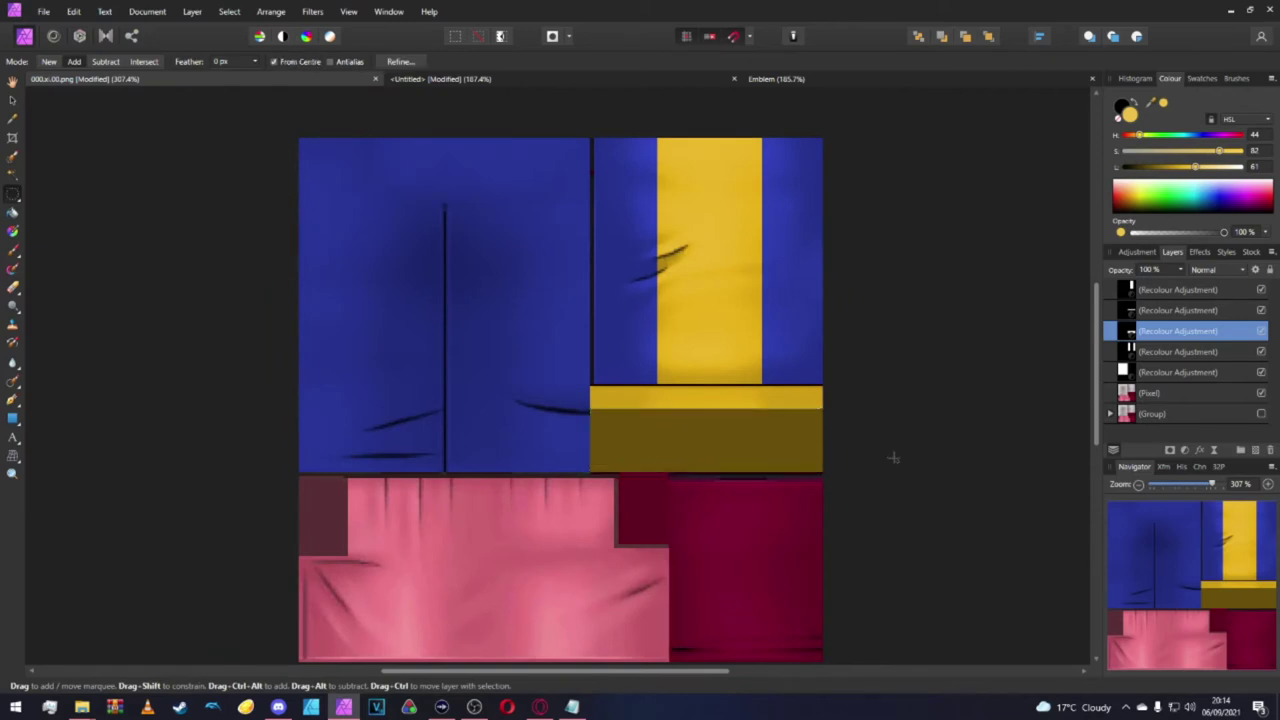
scroll(727, 508, "up", 2)
scroll(727, 508, "right", 2)
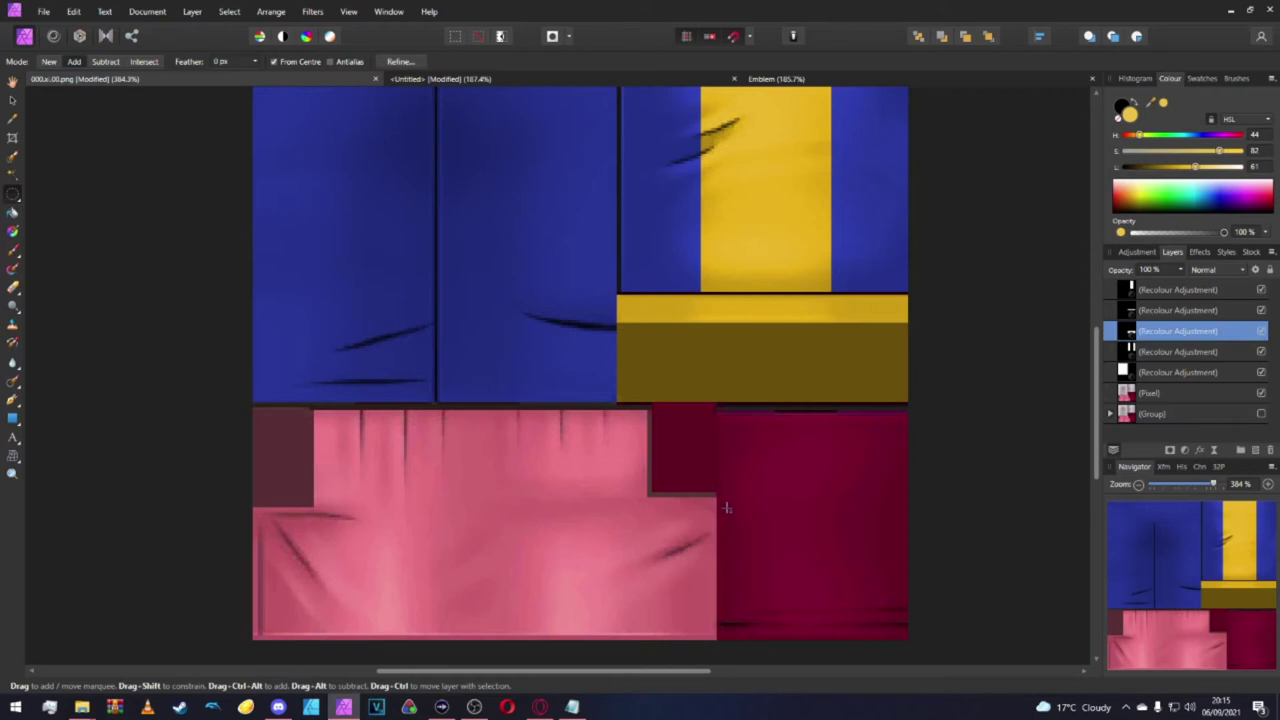
scroll(642, 459, "down", 1)
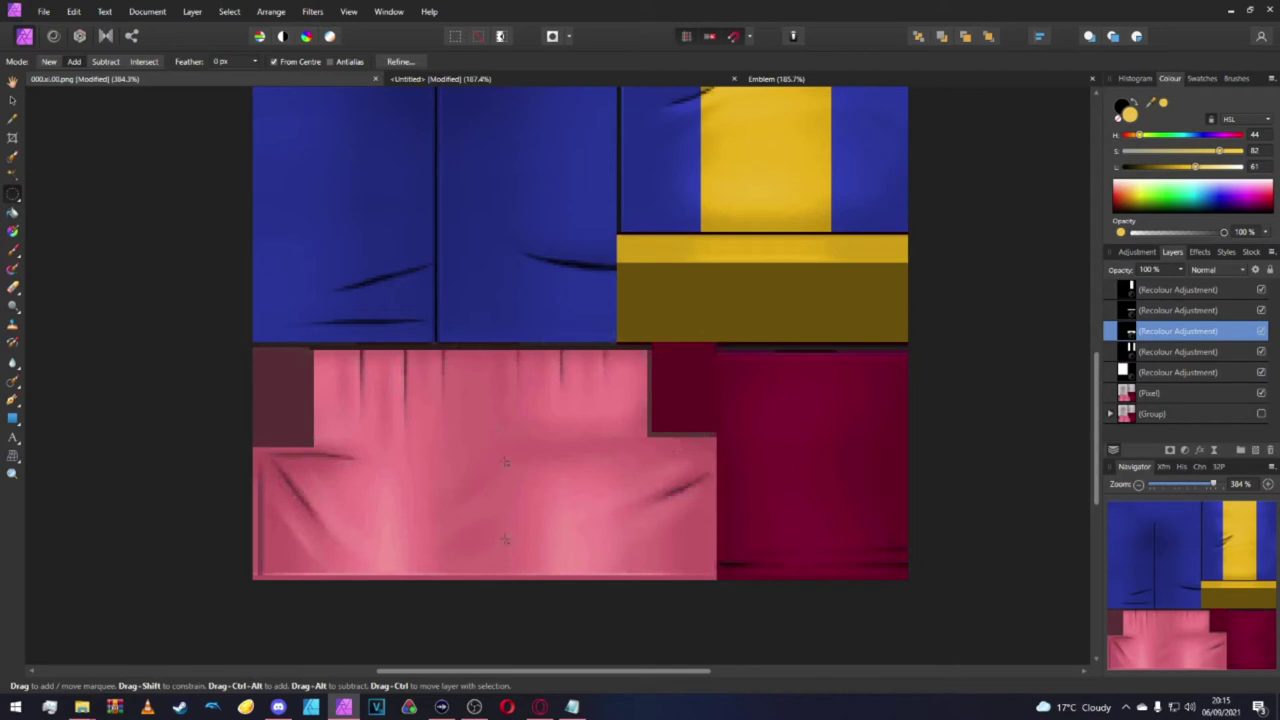
scroll(655, 405, "up", 3)
scroll(645, 336, "down", 1)
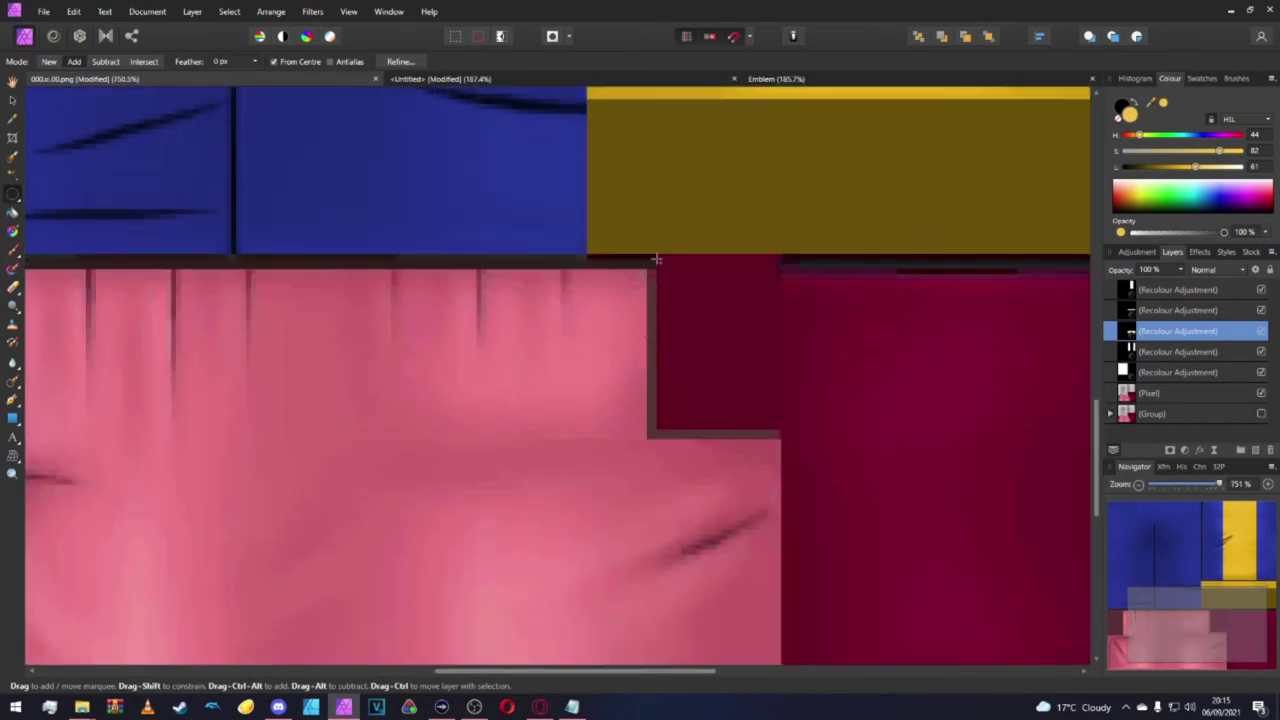
left_click_drag(657, 258, 716, 375)
left_click(13, 194)
left_click(97, 196)
left_click(268, 313)
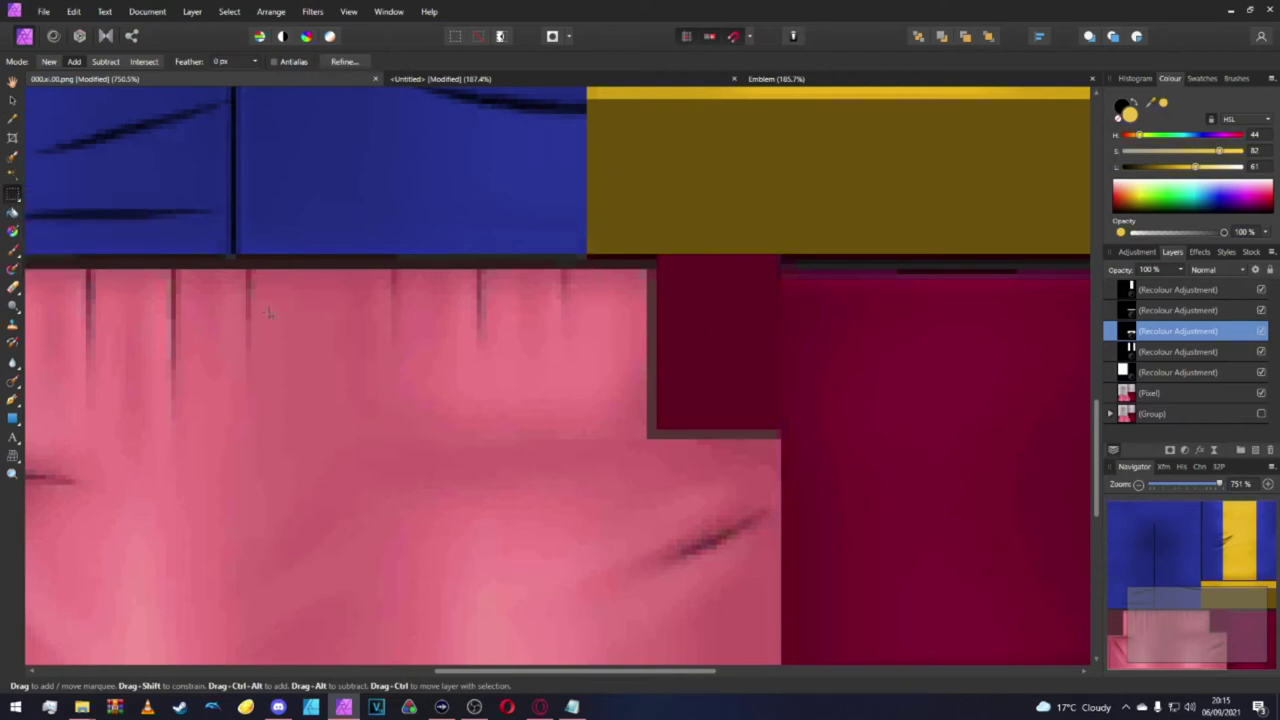
Draw a rectangular selection around the small dark red block beside the pink area.
scroll(785, 258, "up", 4)
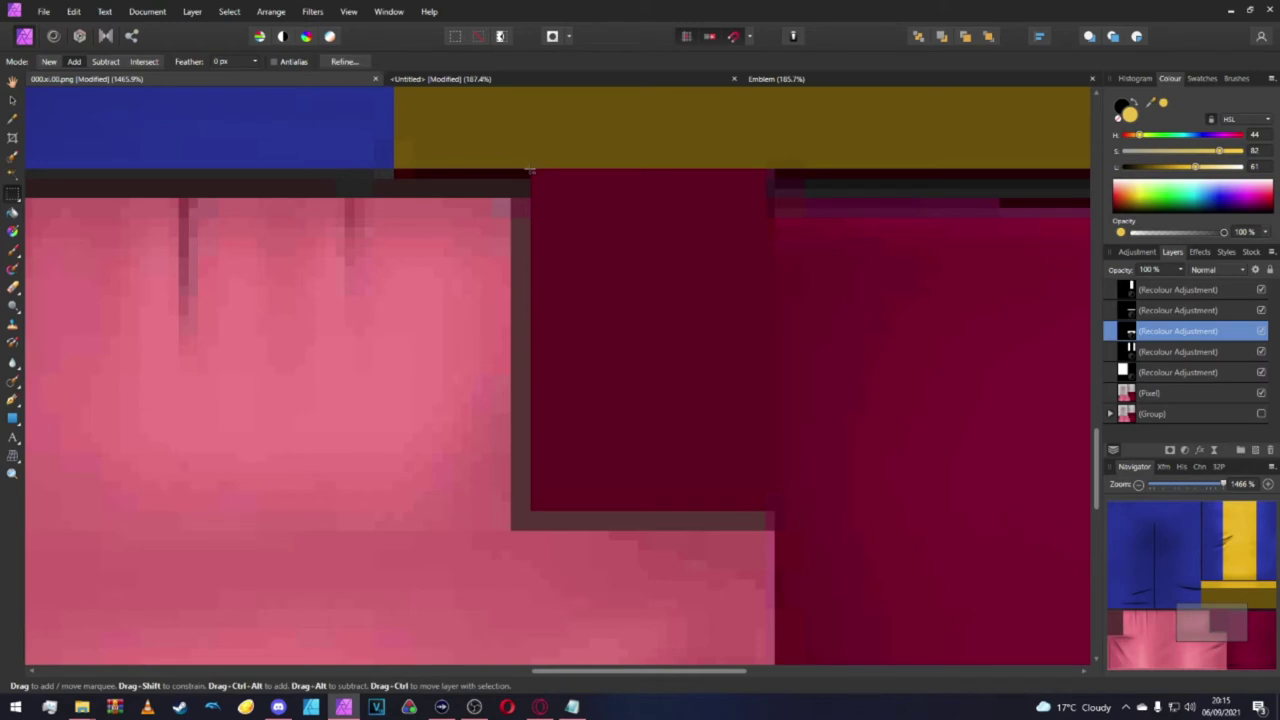
left_click_drag(531, 170, 779, 508)
scroll(846, 500, "up", 5)
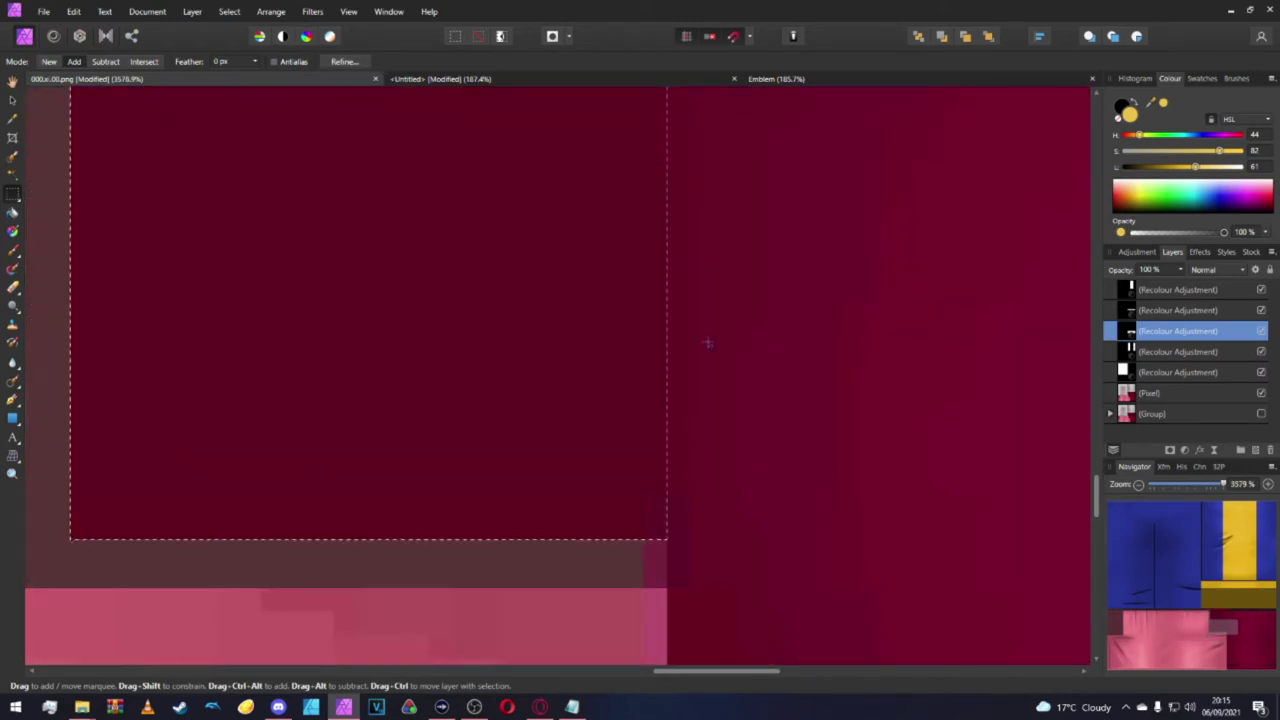
scroll(708, 145, "down", 2)
scroll(691, 194, "up", 3)
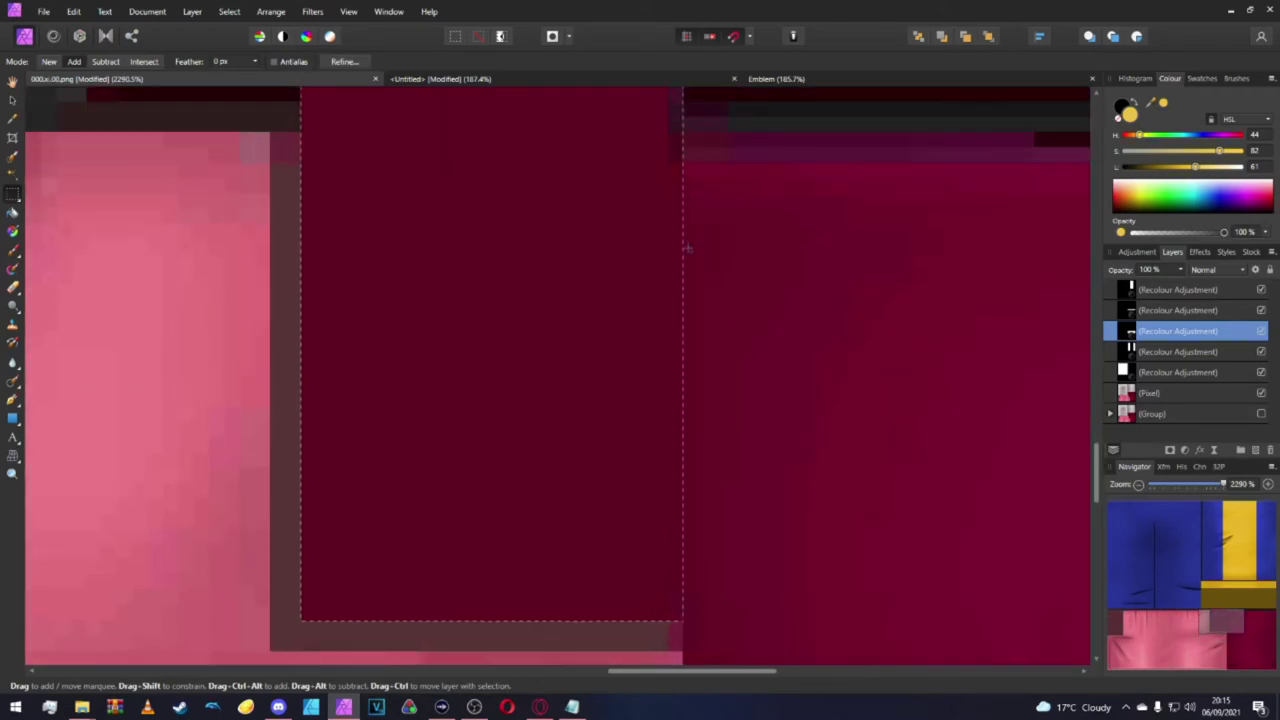
scroll(686, 248, "down", 2)
scroll(689, 223, "up", 3)
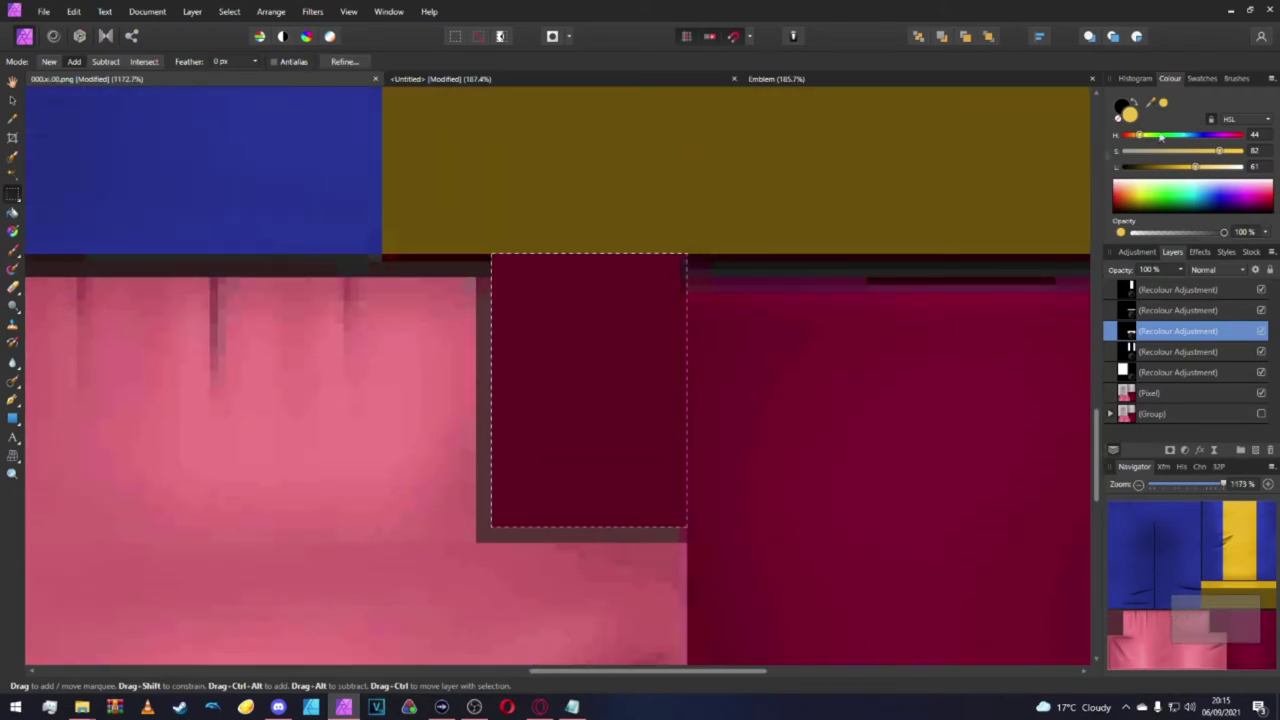
scroll(914, 360, "down", 4)
scroll(903, 200, "up", 3)
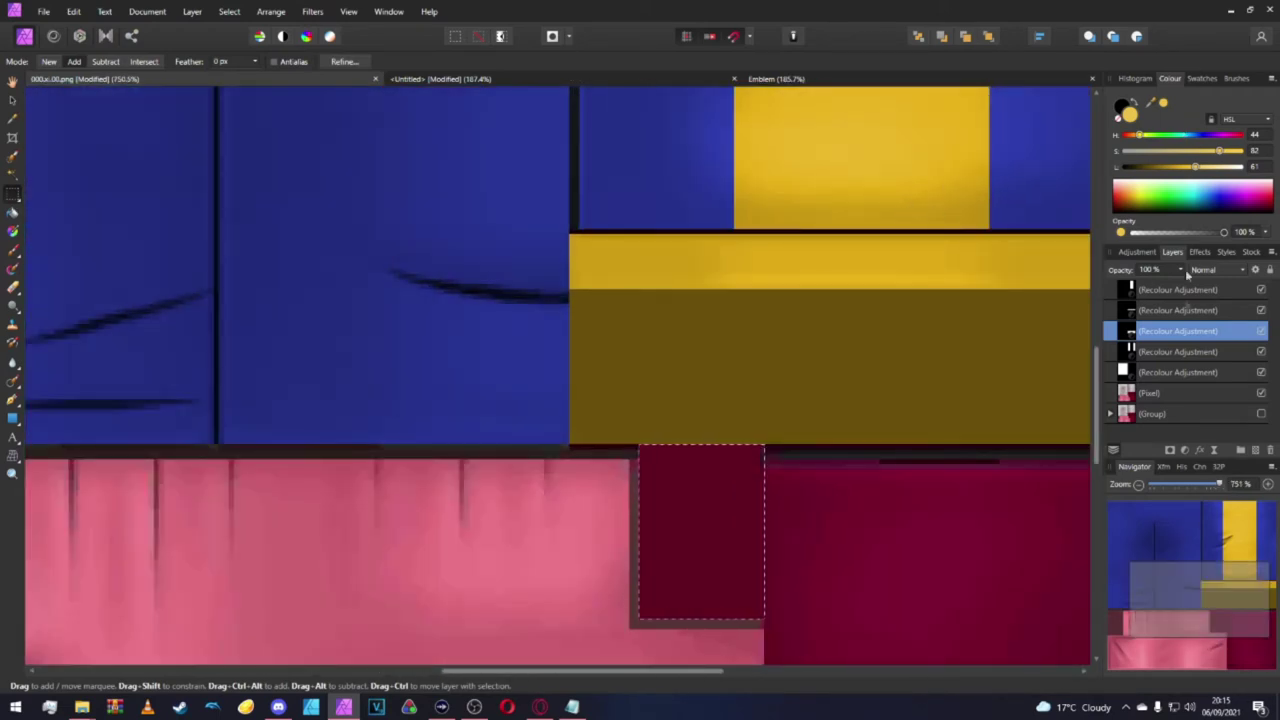
left_click(1185, 450)
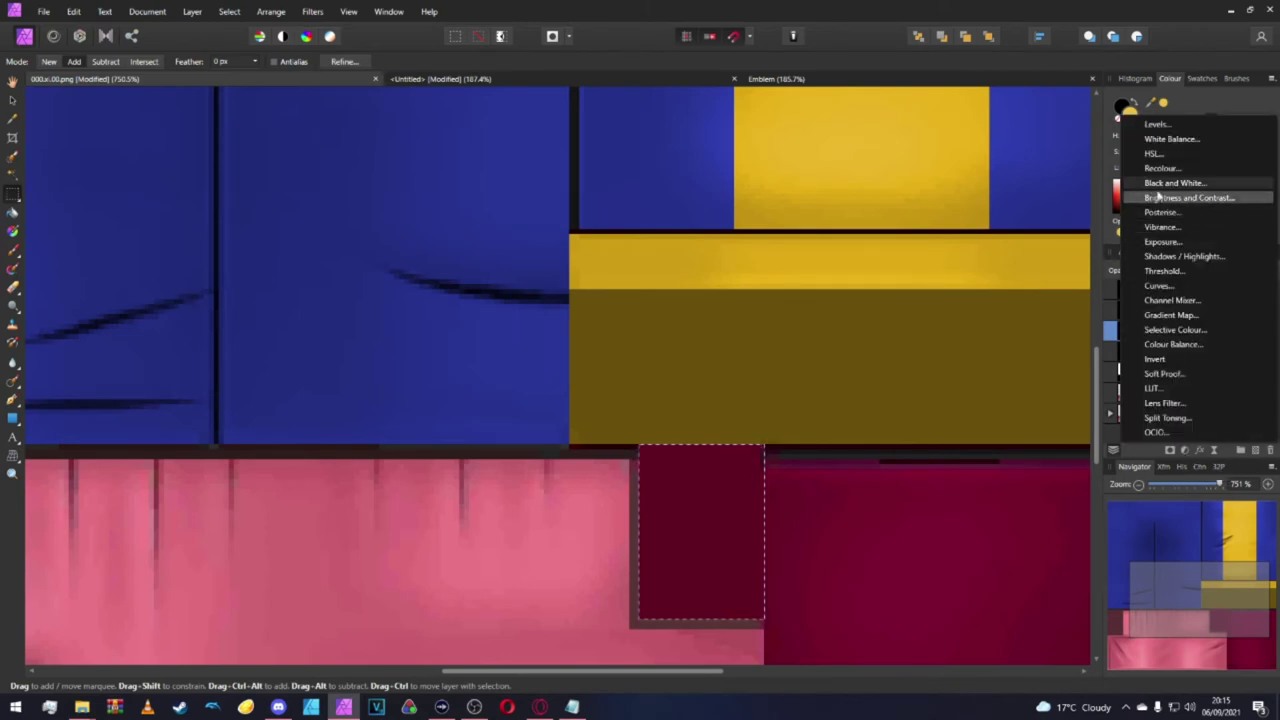
Add a Recolour adjustment layer to the small block beside the pink area and zoom out.
left_click(1161, 168)
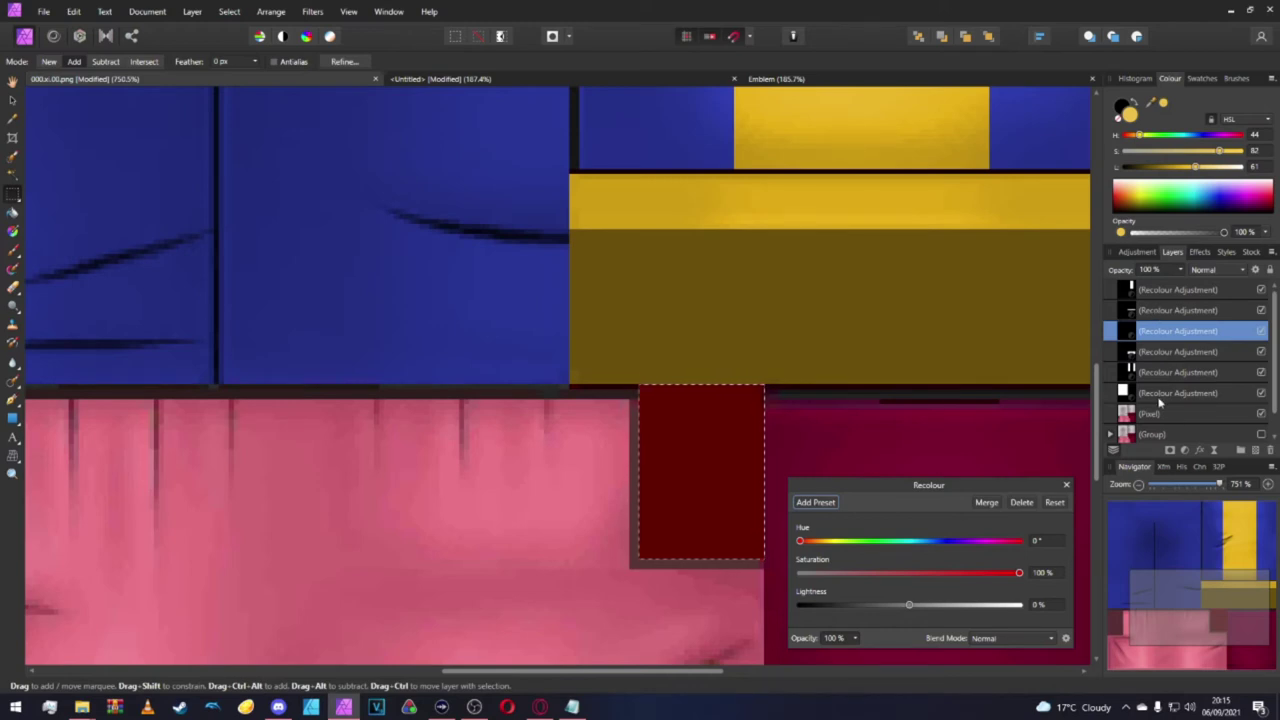
scroll(772, 280, "down", 3)
scroll(772, 280, "down", 2)
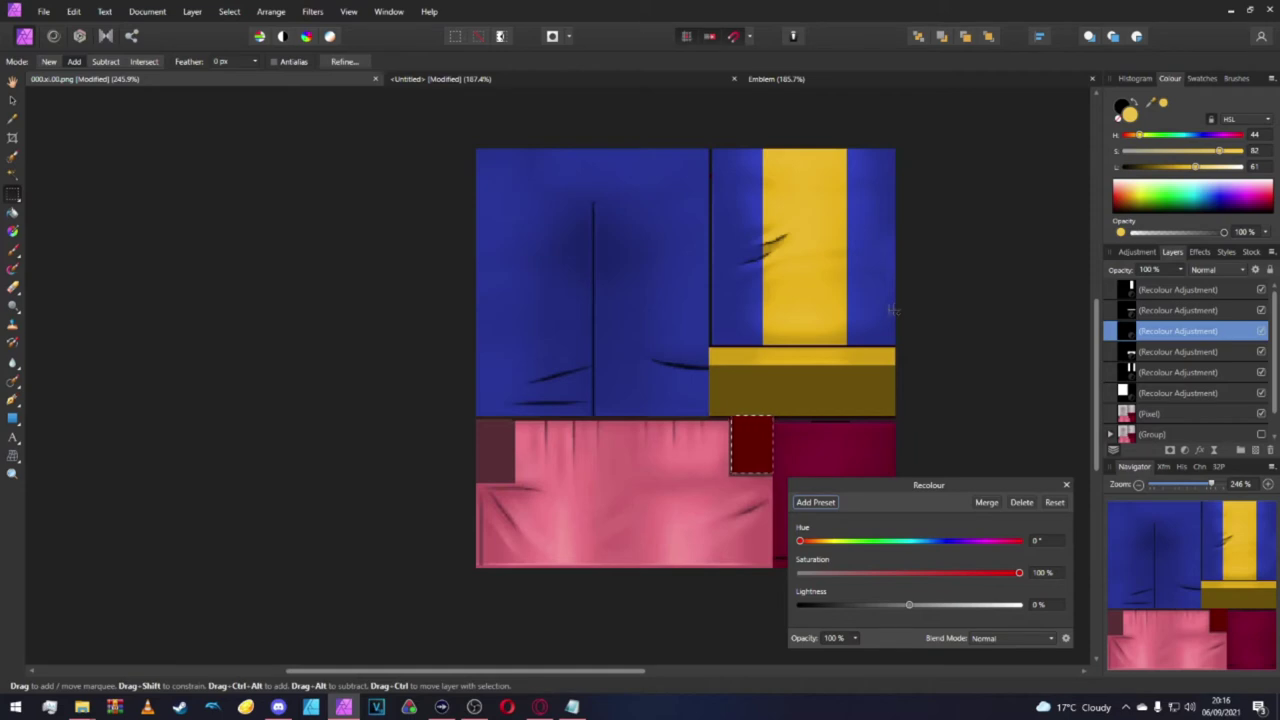
Give the notch's Recolour a hue of 44° and slightly raise its lightness.
scroll(887, 310, "down", 1)
scroll(884, 310, "up", 1)
scroll(771, 400, "up", 3)
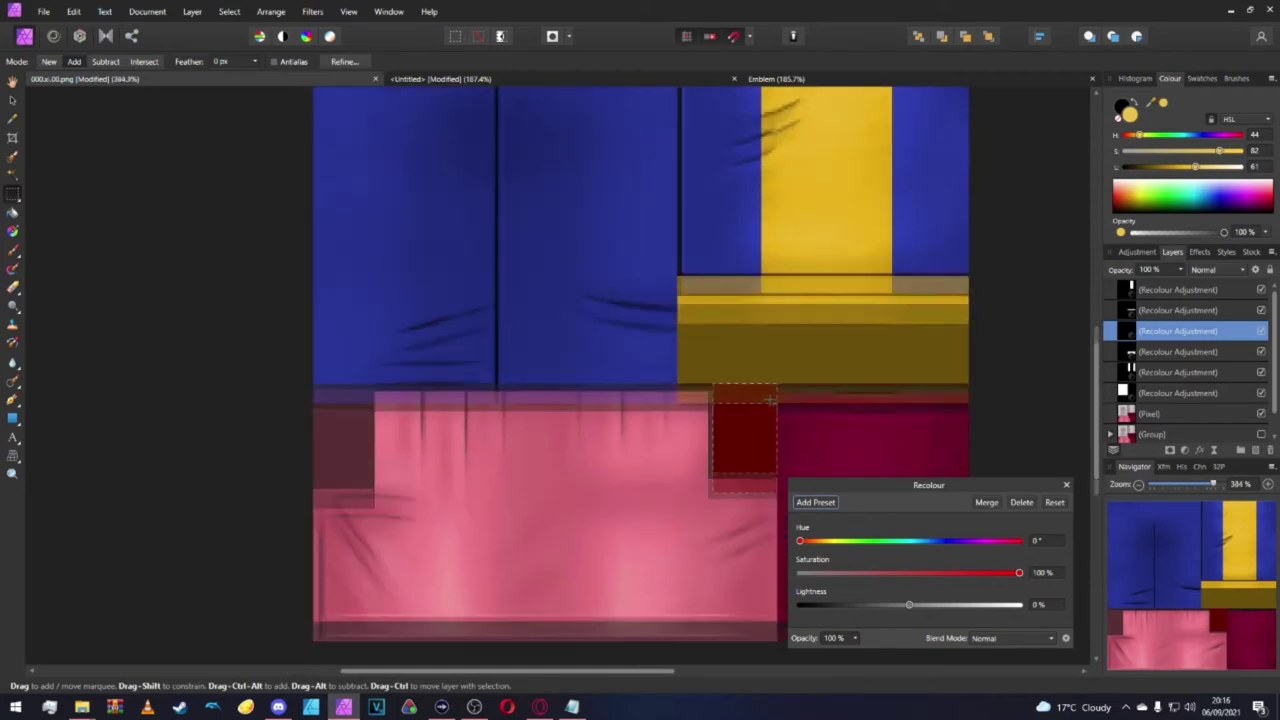
scroll(771, 400, "up", 2)
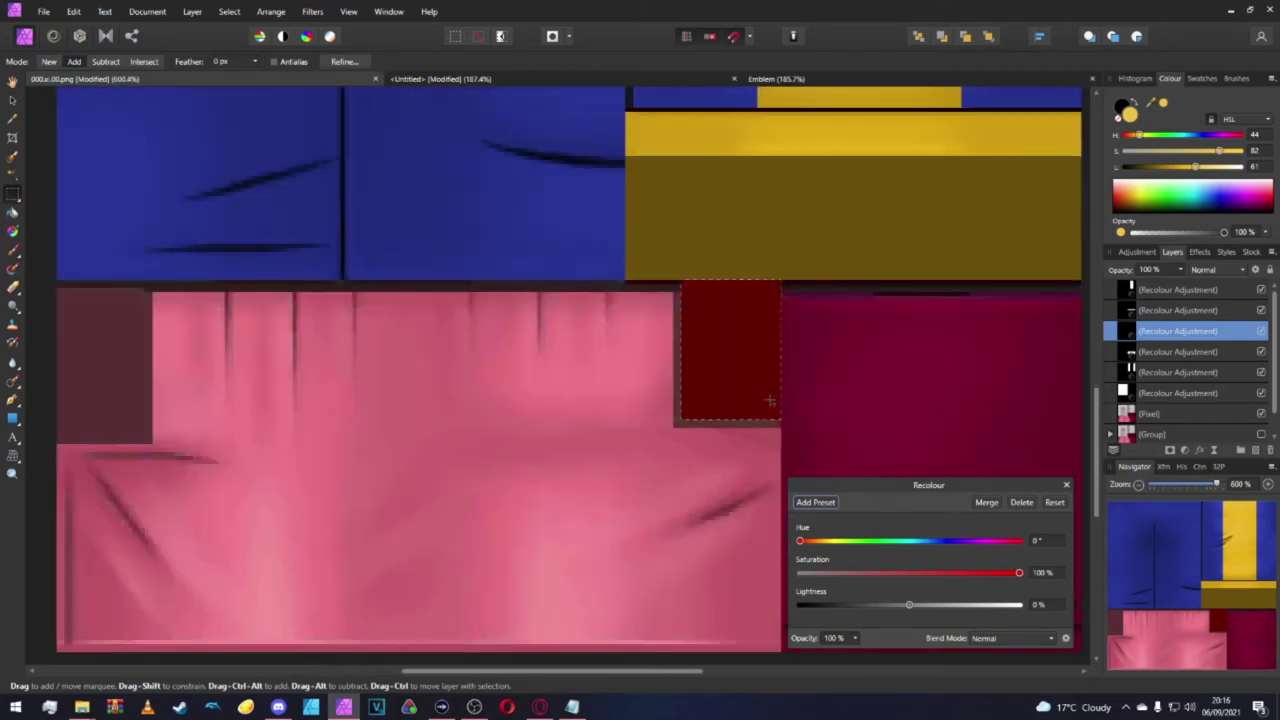
left_click(1046, 544)
type("44")
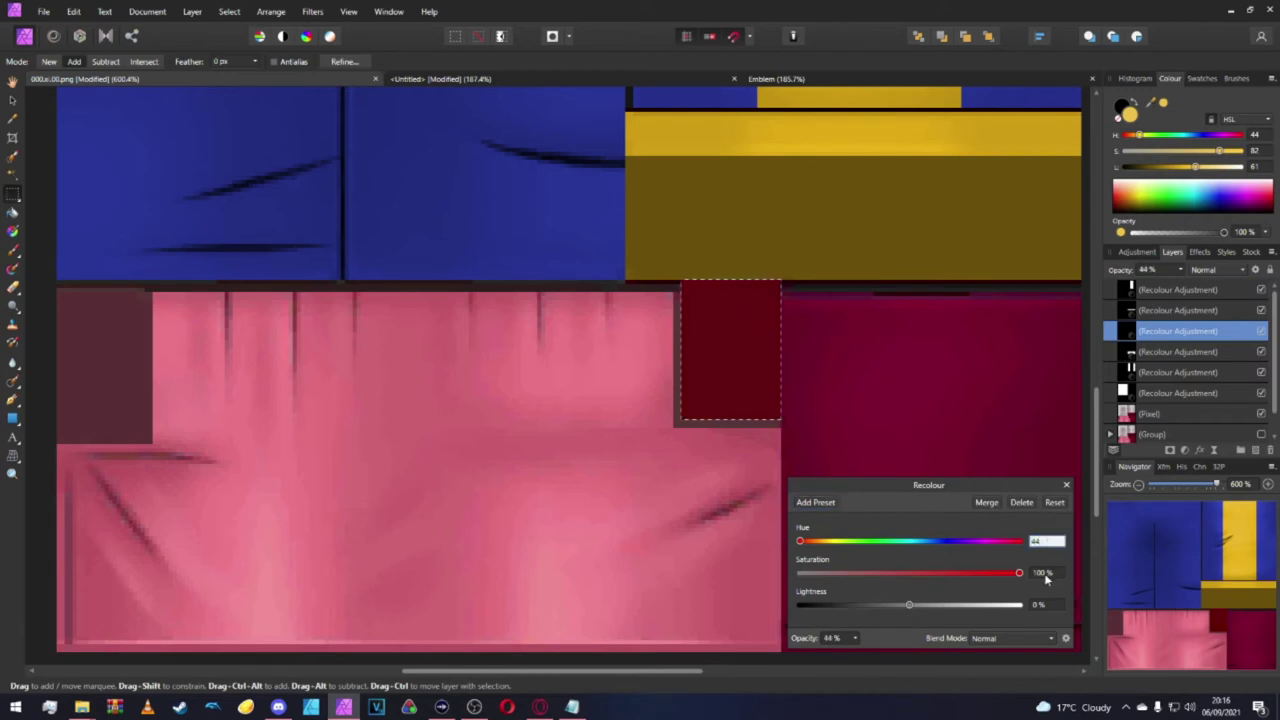
left_click(1046, 574)
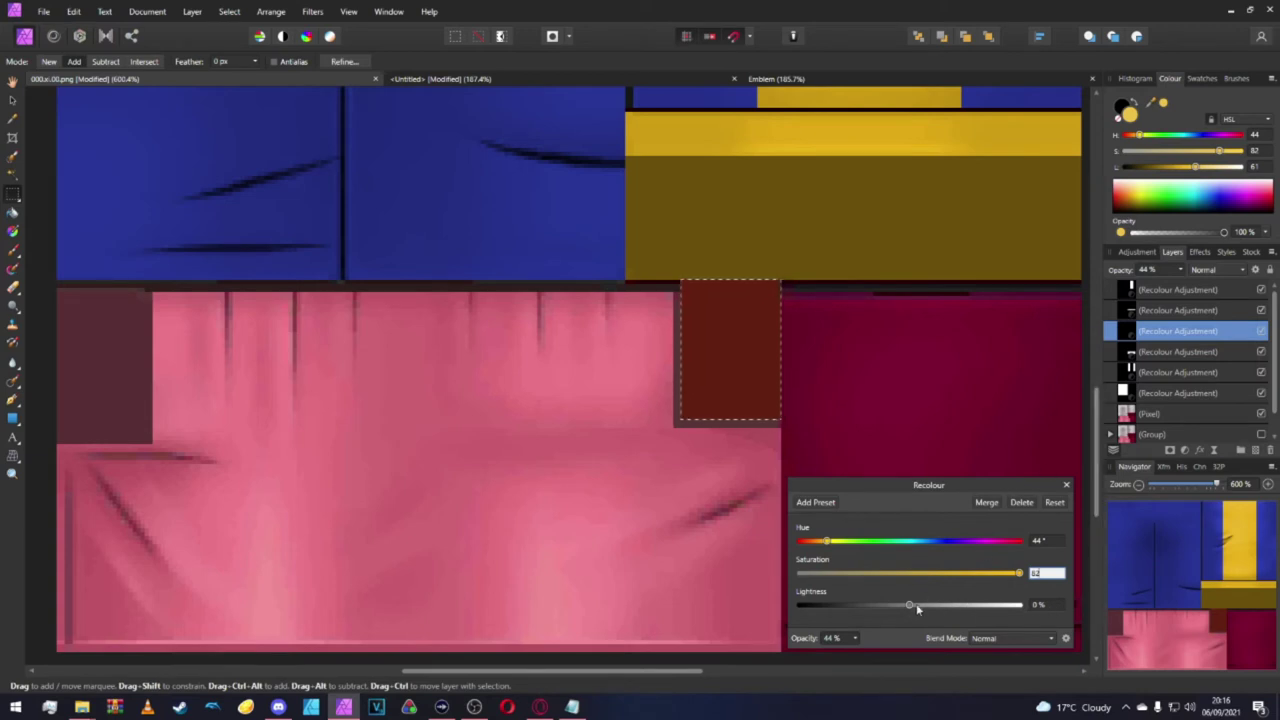
left_click_drag(917, 606, 943, 608)
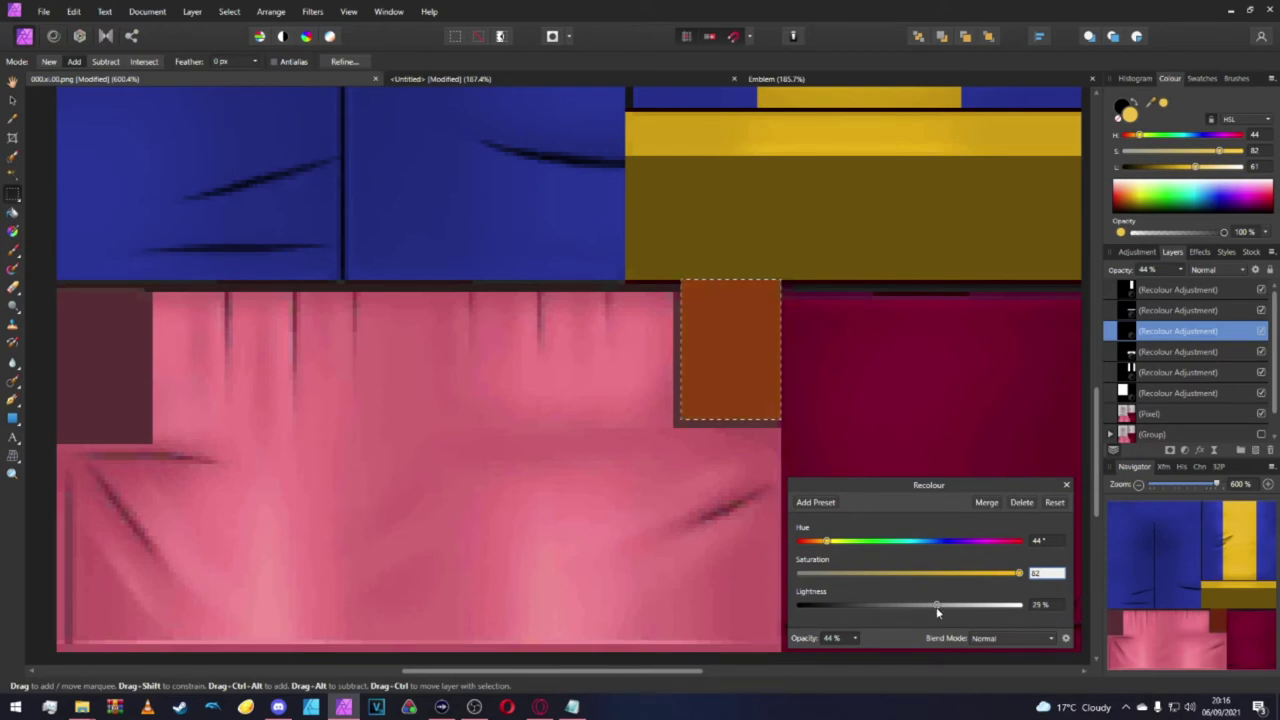
scroll(937, 611, "up", 2)
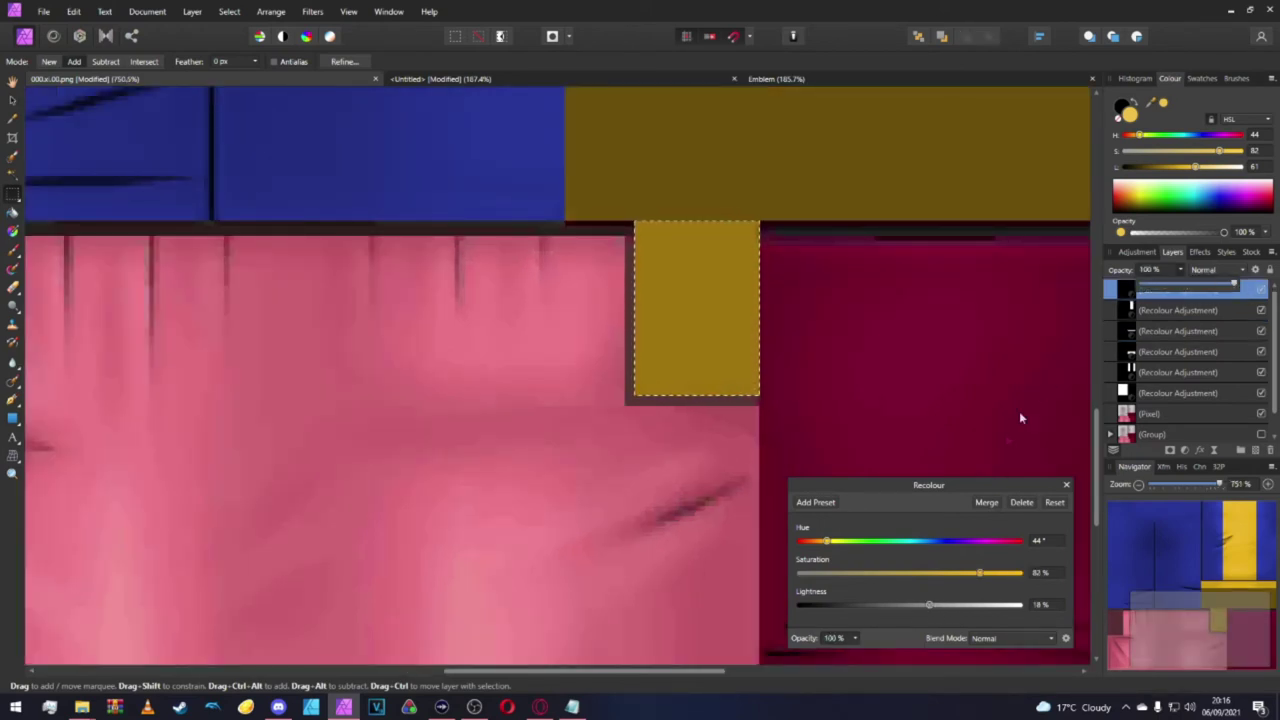
Compare with another Recolour, then brighten the notch to about 31% lightness and close the dialog.
left_click(928, 608)
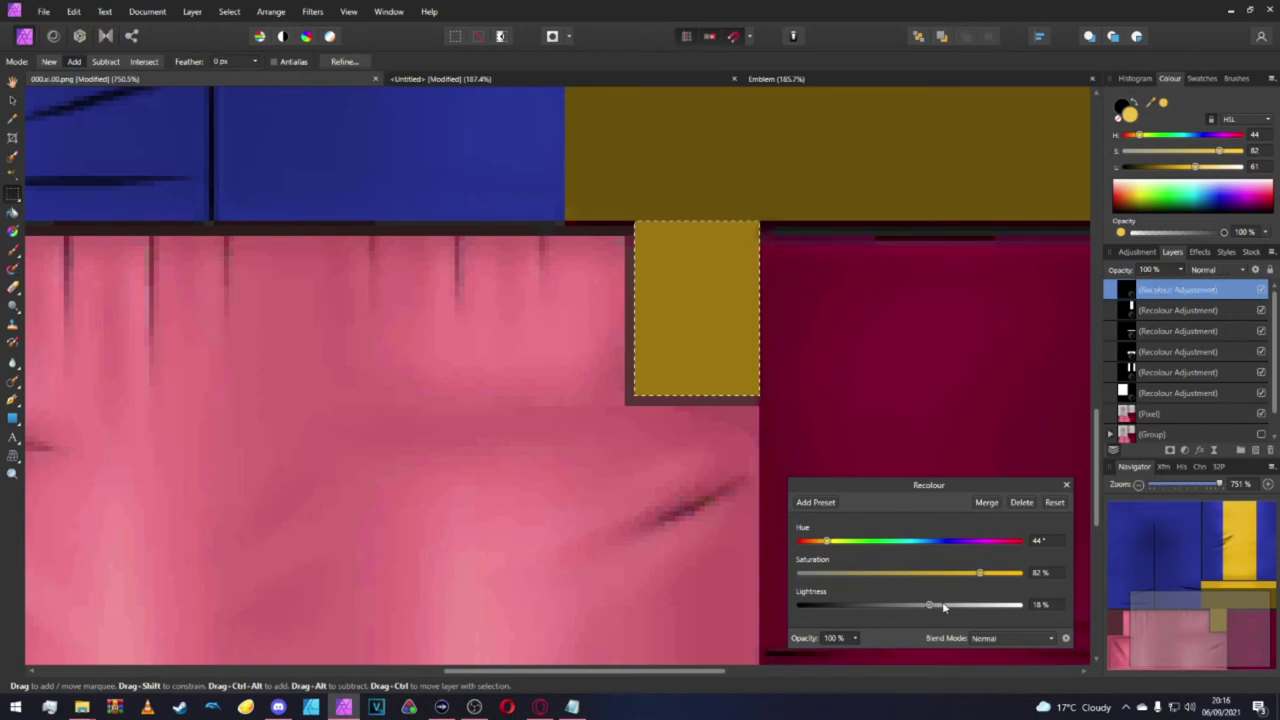
scroll(867, 355, "down", 3)
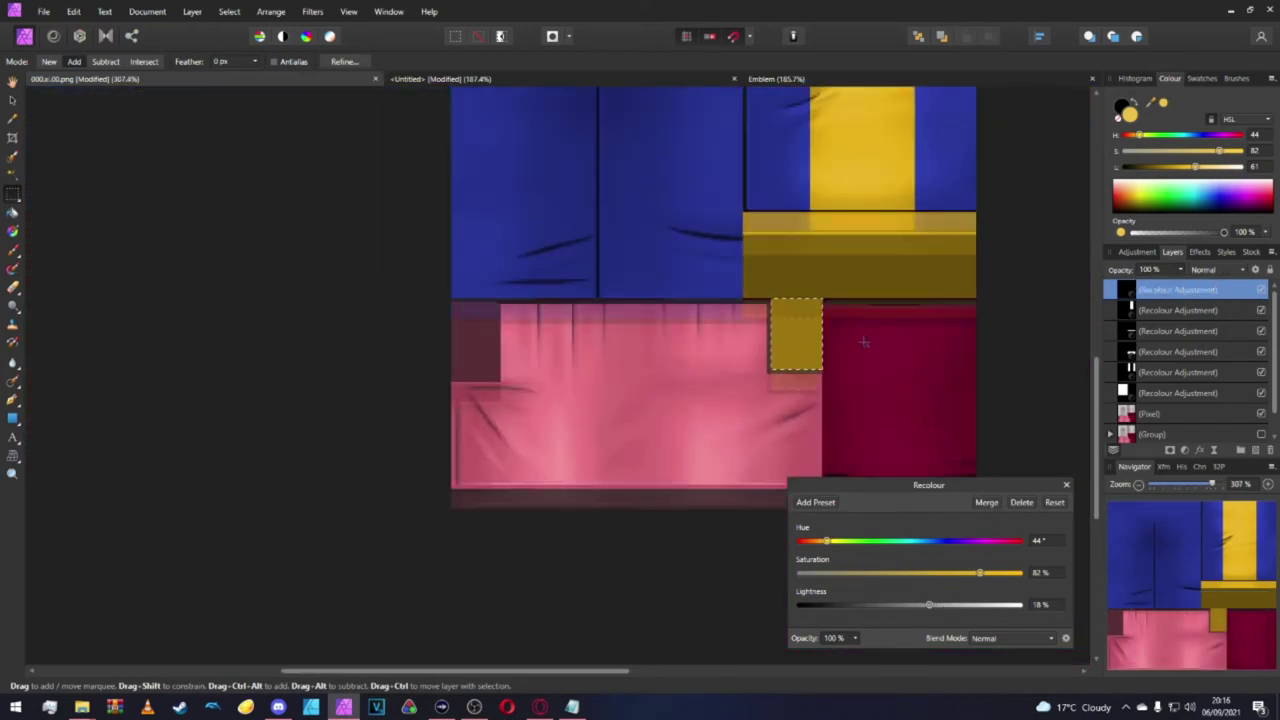
scroll(867, 355, "up", 2)
left_click(1131, 339)
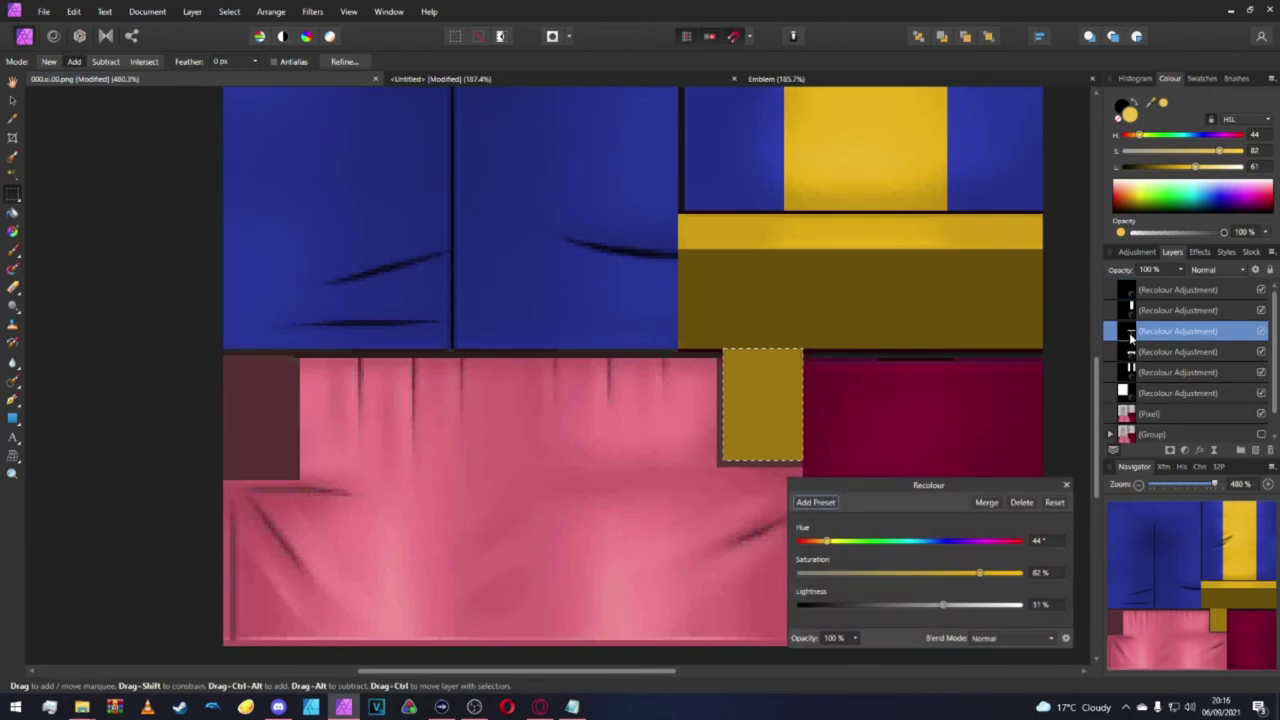
left_click(1132, 292)
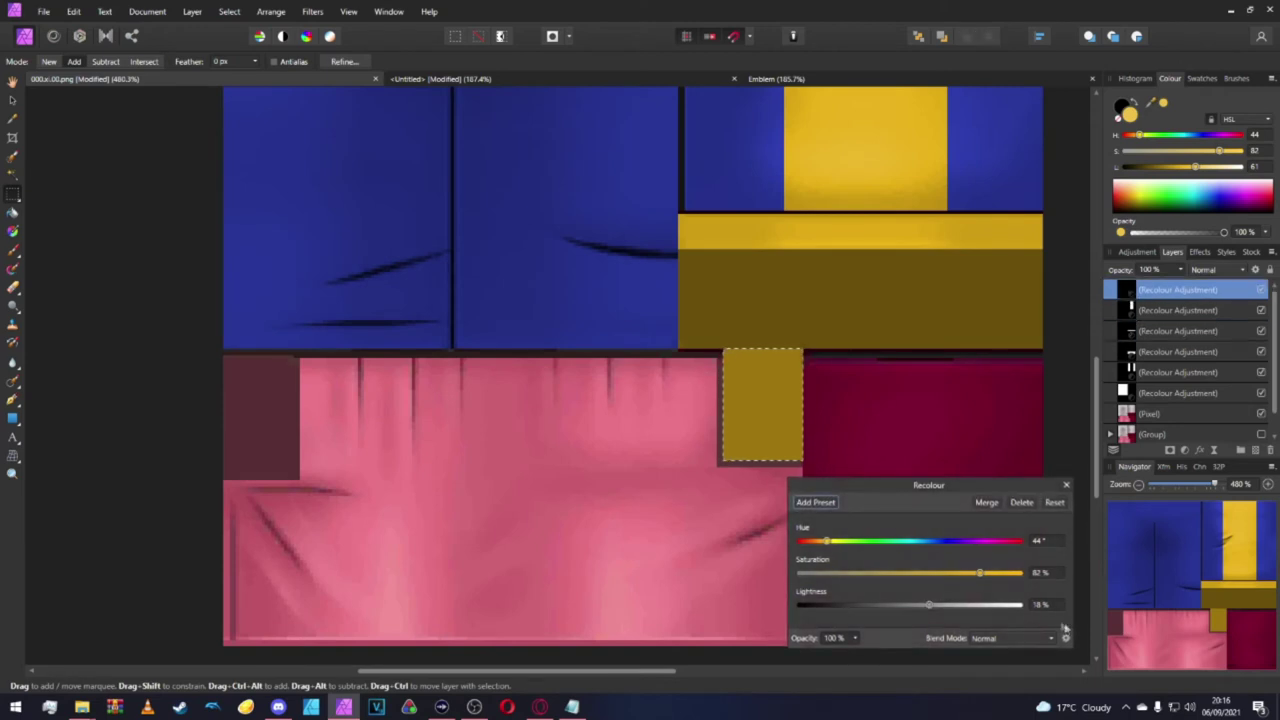
left_click_drag(929, 605, 943, 605)
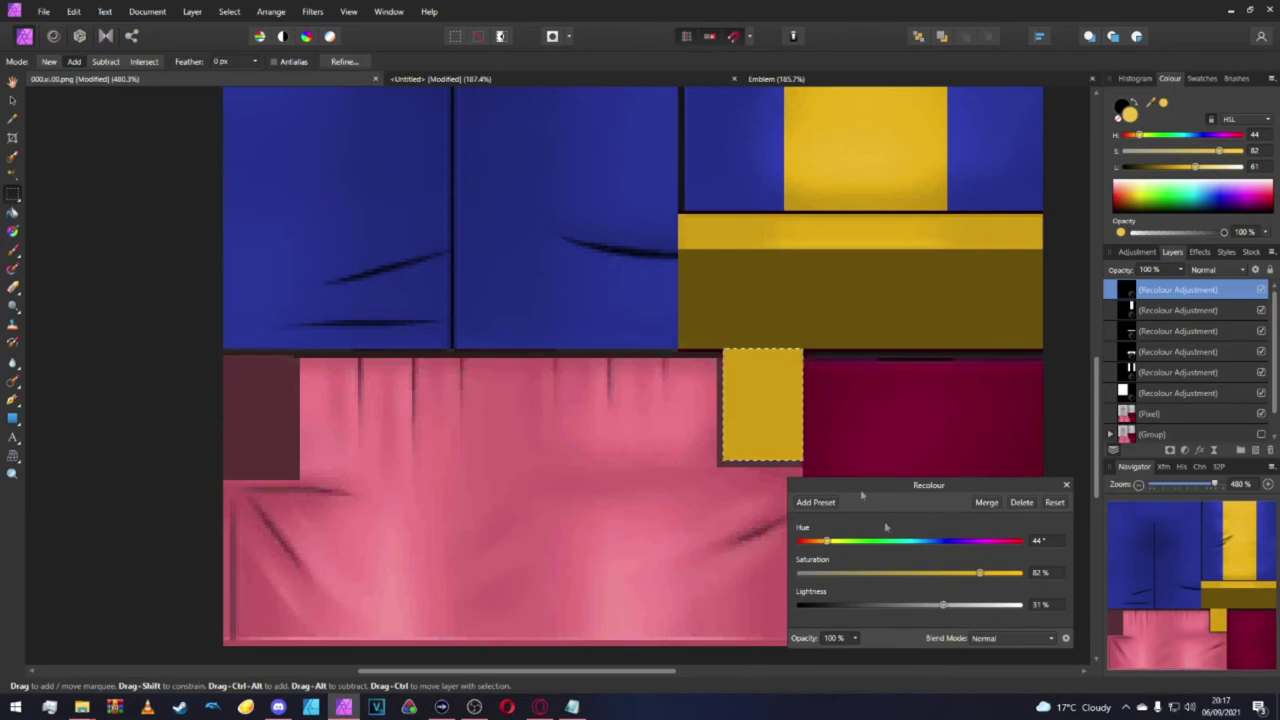
scroll(844, 470, "down", 3)
key("m")
scroll(912, 430, "down", 2)
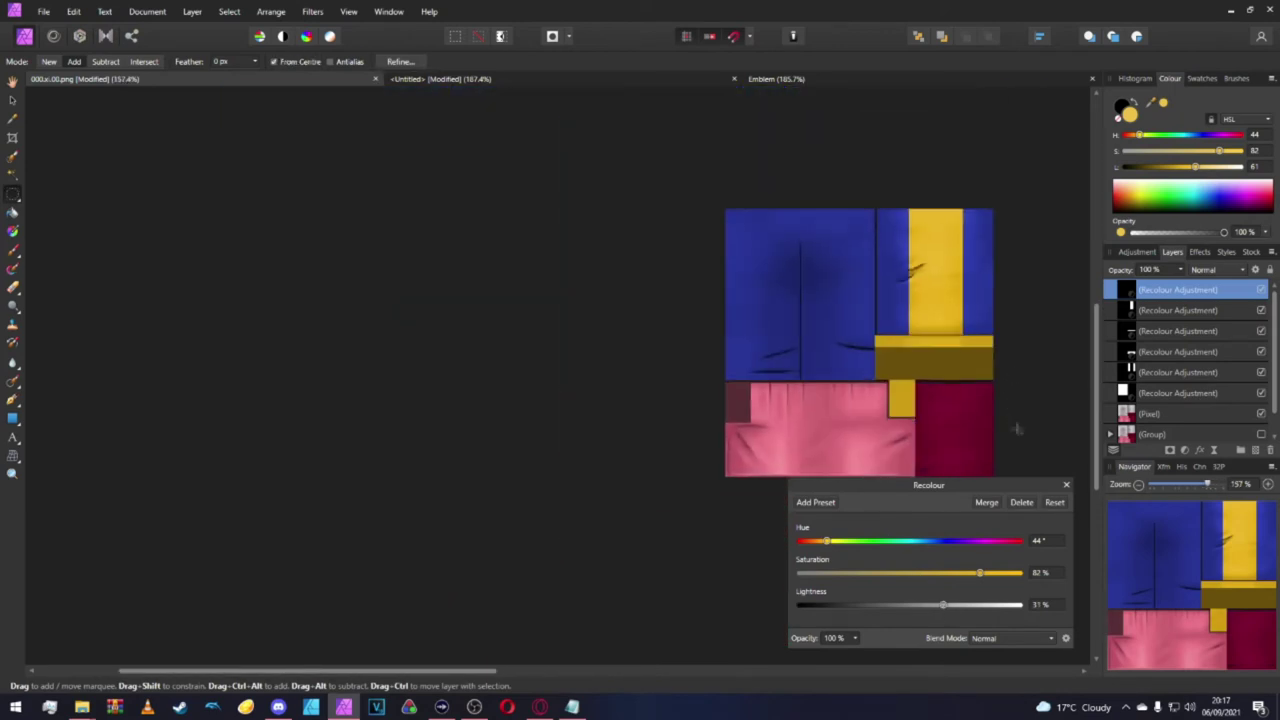
left_click(1066, 486)
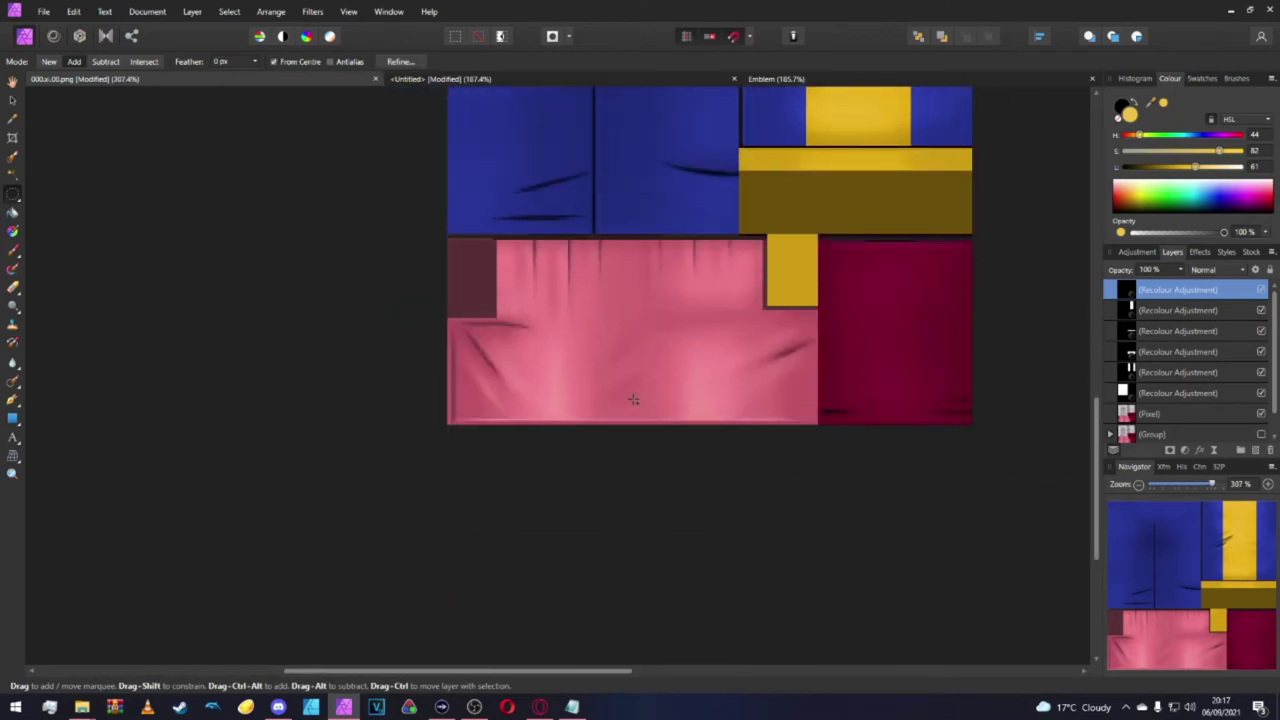
Switch to rectangular selections and select the pink block from the notch corner.
scroll(633, 400, "up", 1)
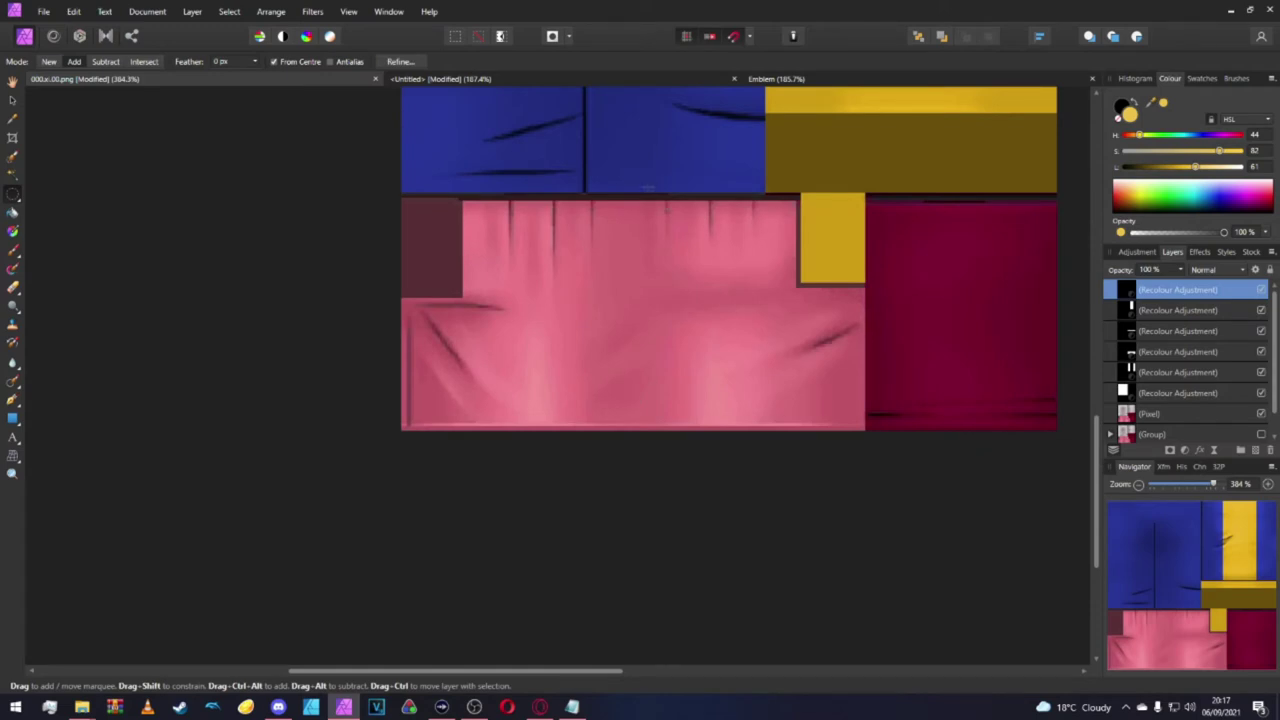
scroll(730, 248, "up", 3)
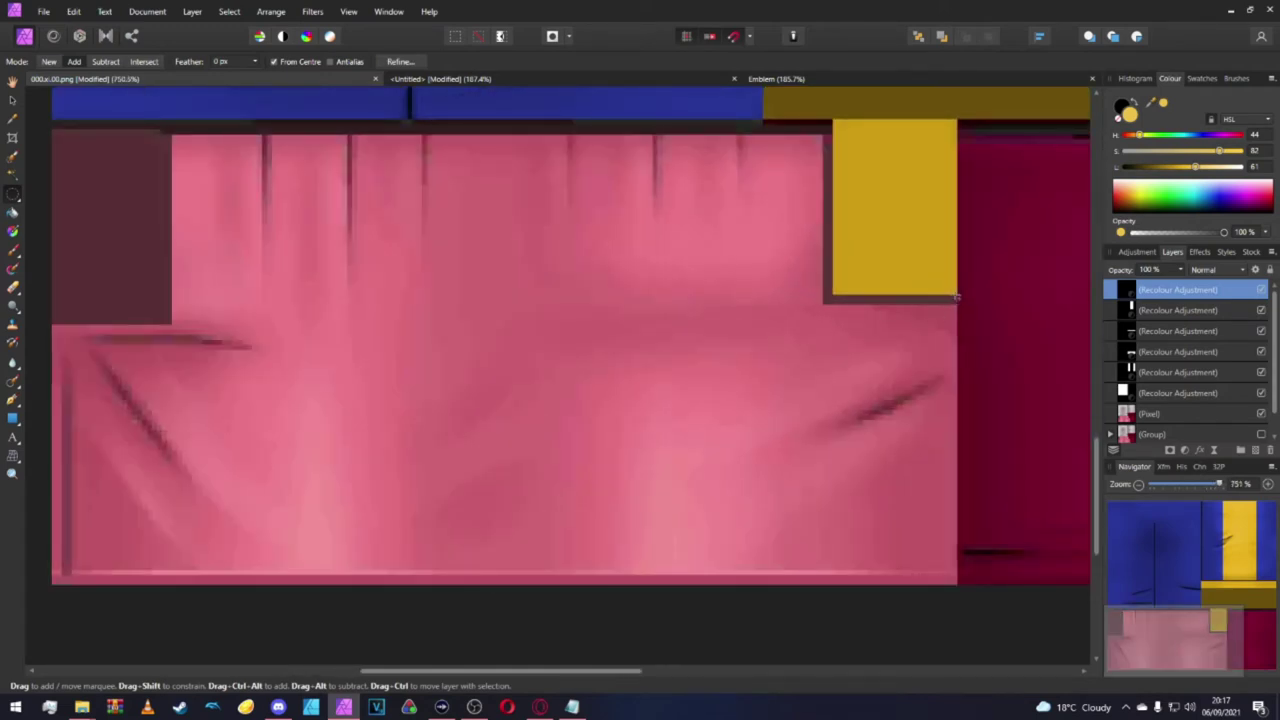
left_click_drag(952, 292, 1070, 428)
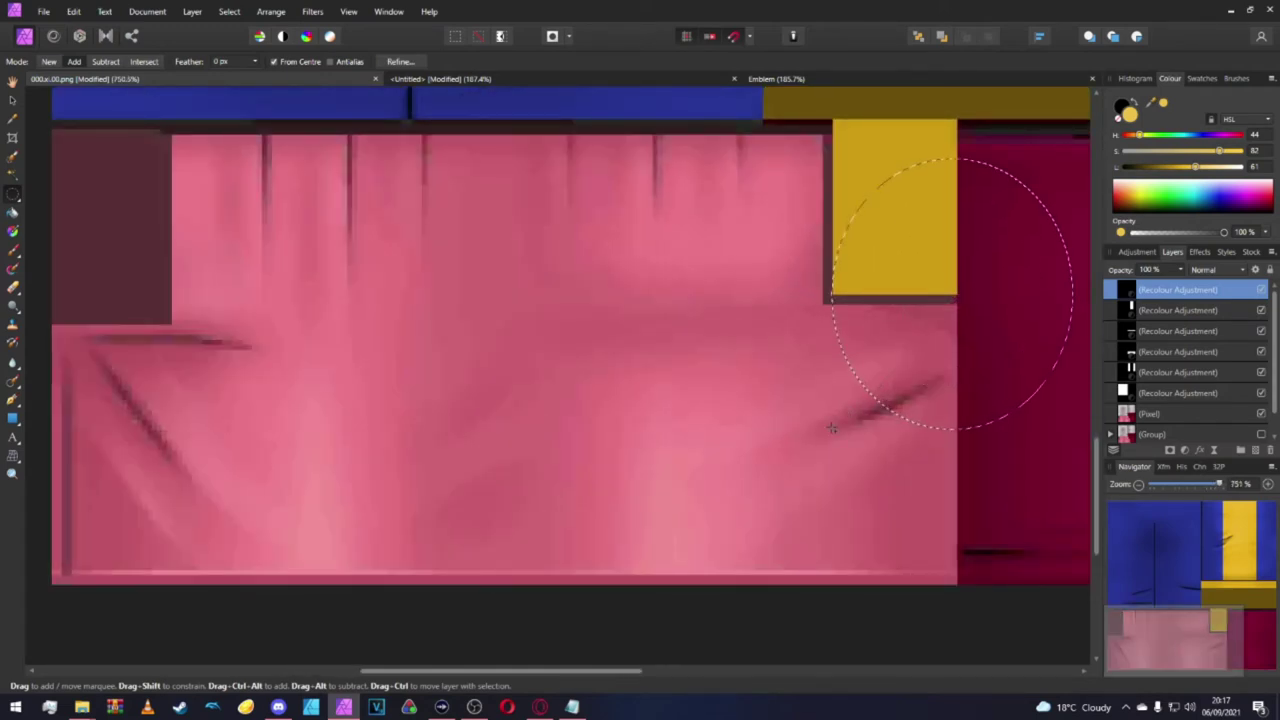
left_click(13, 195)
left_click(40, 196)
left_click(672, 466)
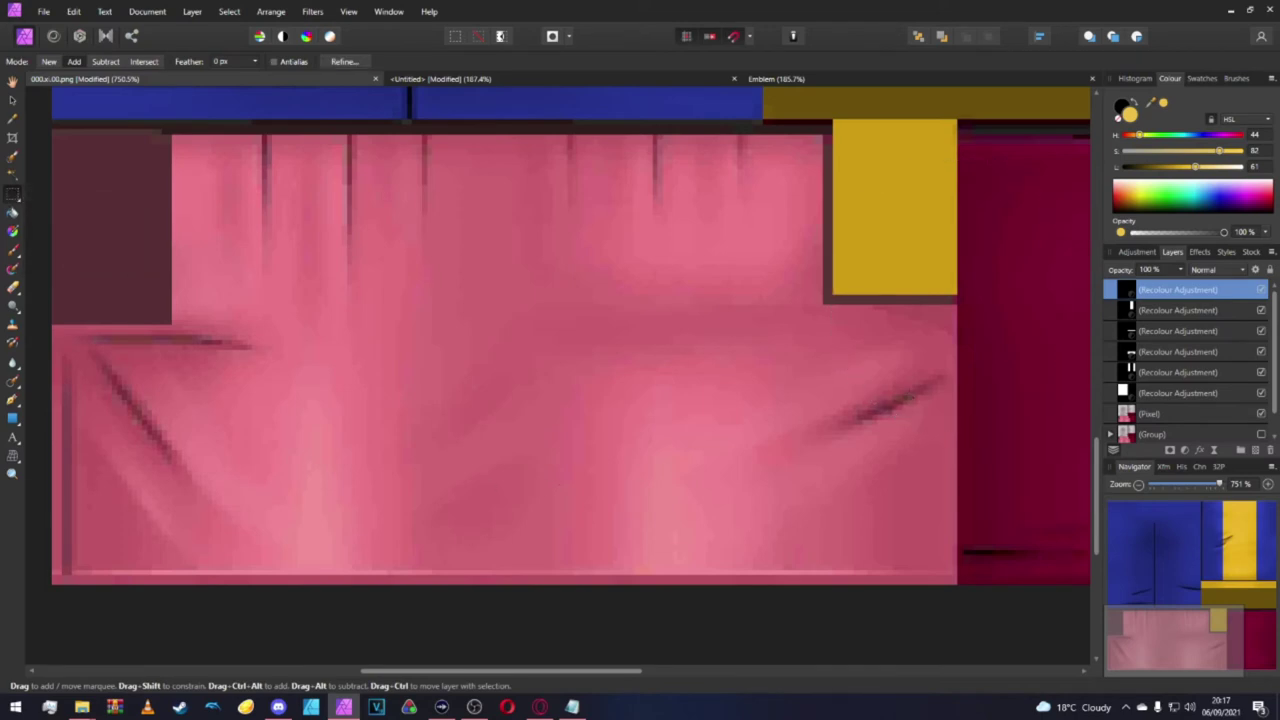
left_click_drag(956, 298, 50, 590)
Add the upper-left notch to the pink block selection.
scroll(958, 318, "up", 2)
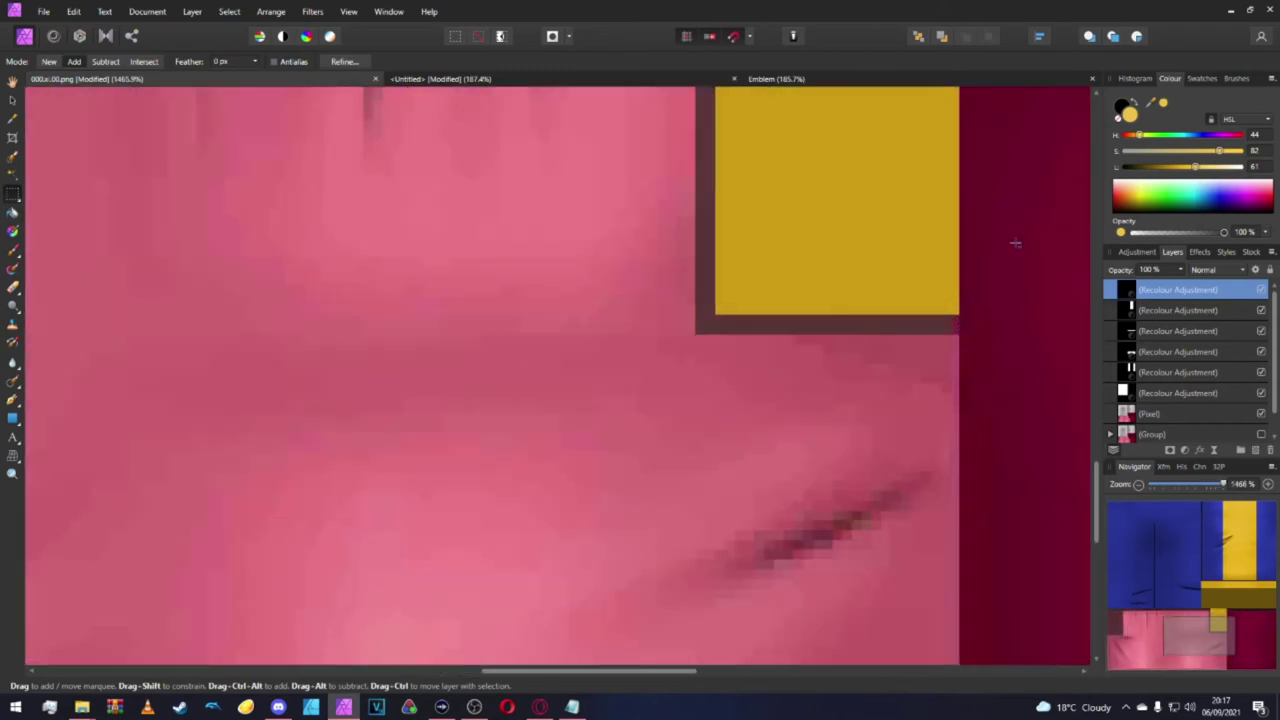
scroll(611, 214, "up", 3)
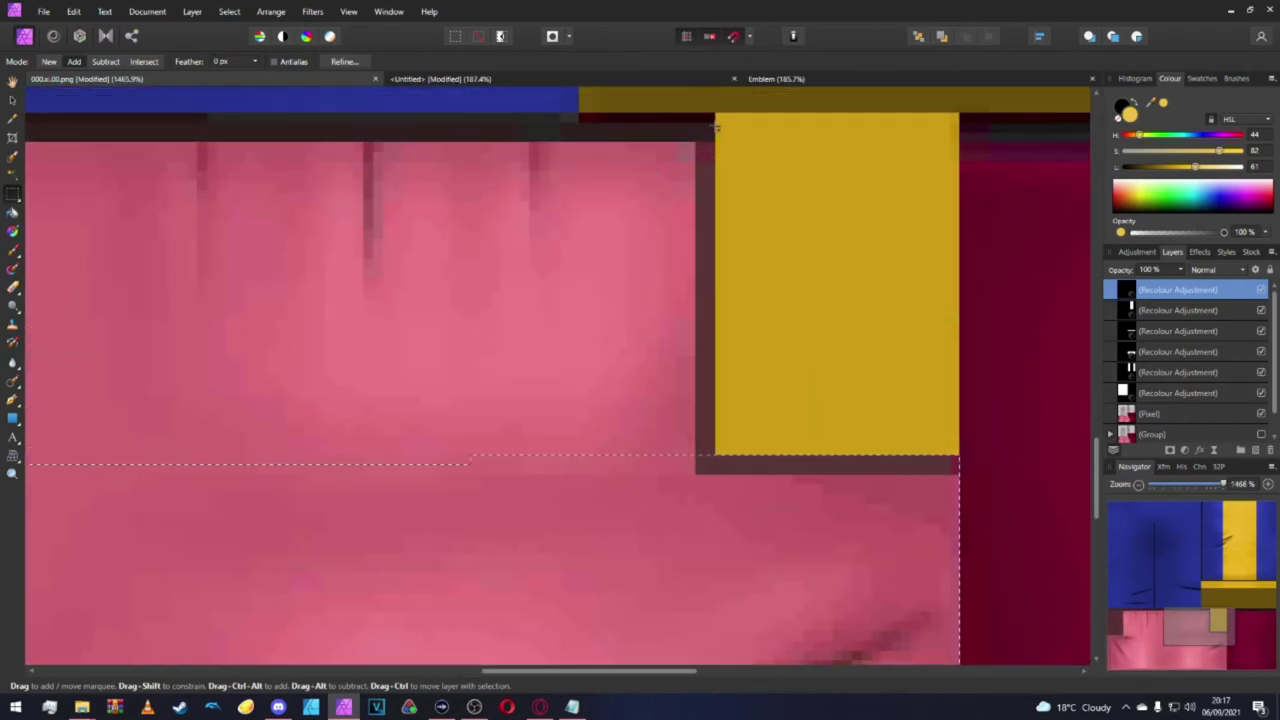
left_click_drag(715, 116, 610, 198)
scroll(223, 476, "down", 4)
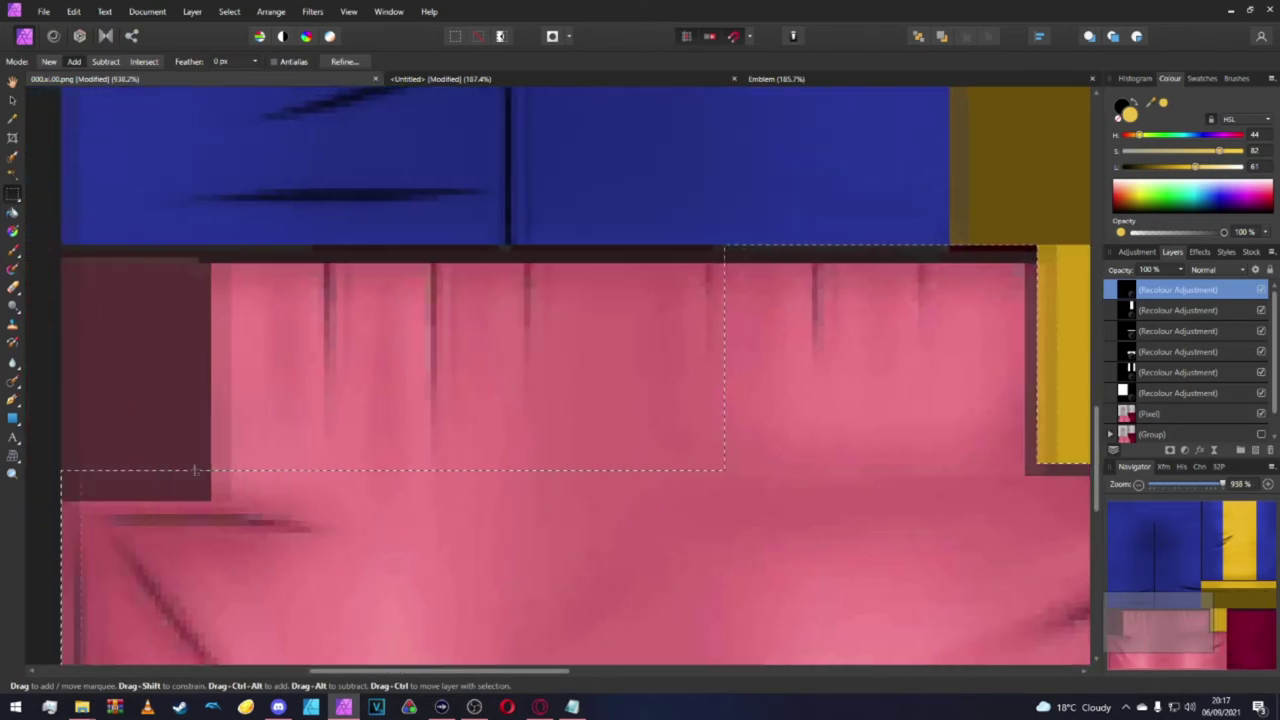
scroll(195, 470, "left", 3)
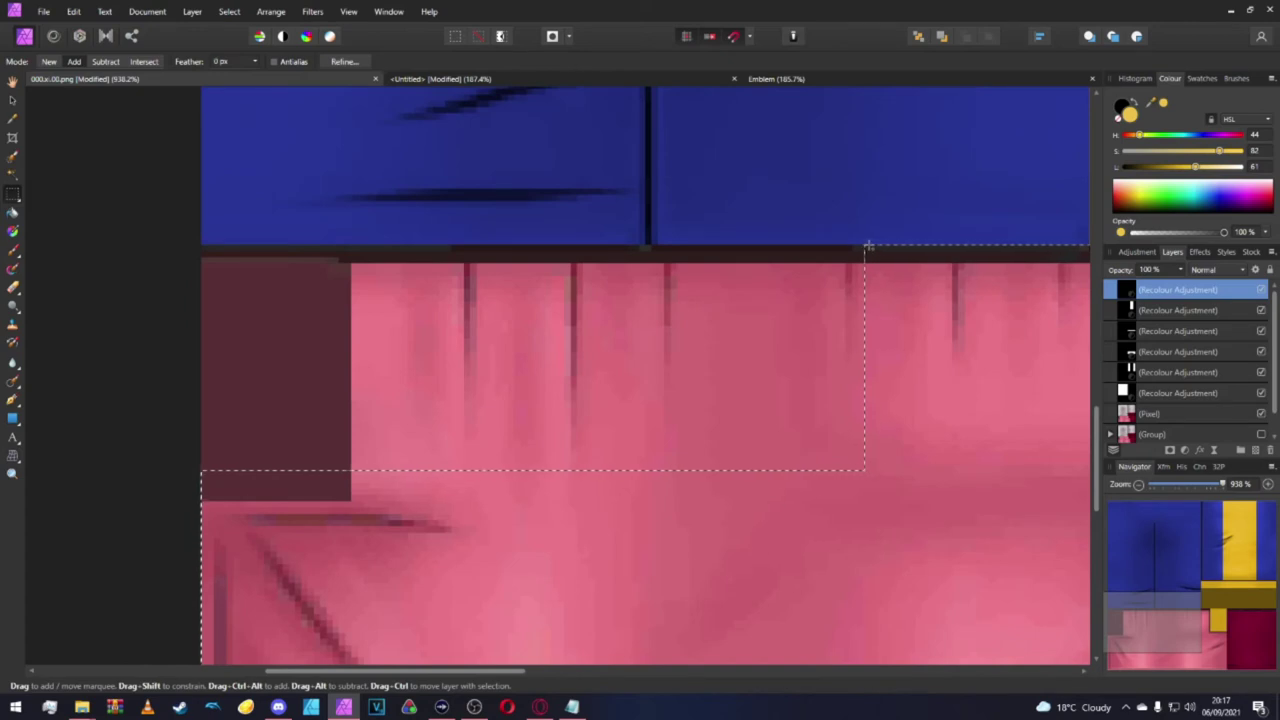
left_click_drag(868, 245, 200, 470)
Sample black from the texture with the eyedropper and bring up the adjustment list.
scroll(311, 616, "down", 6)
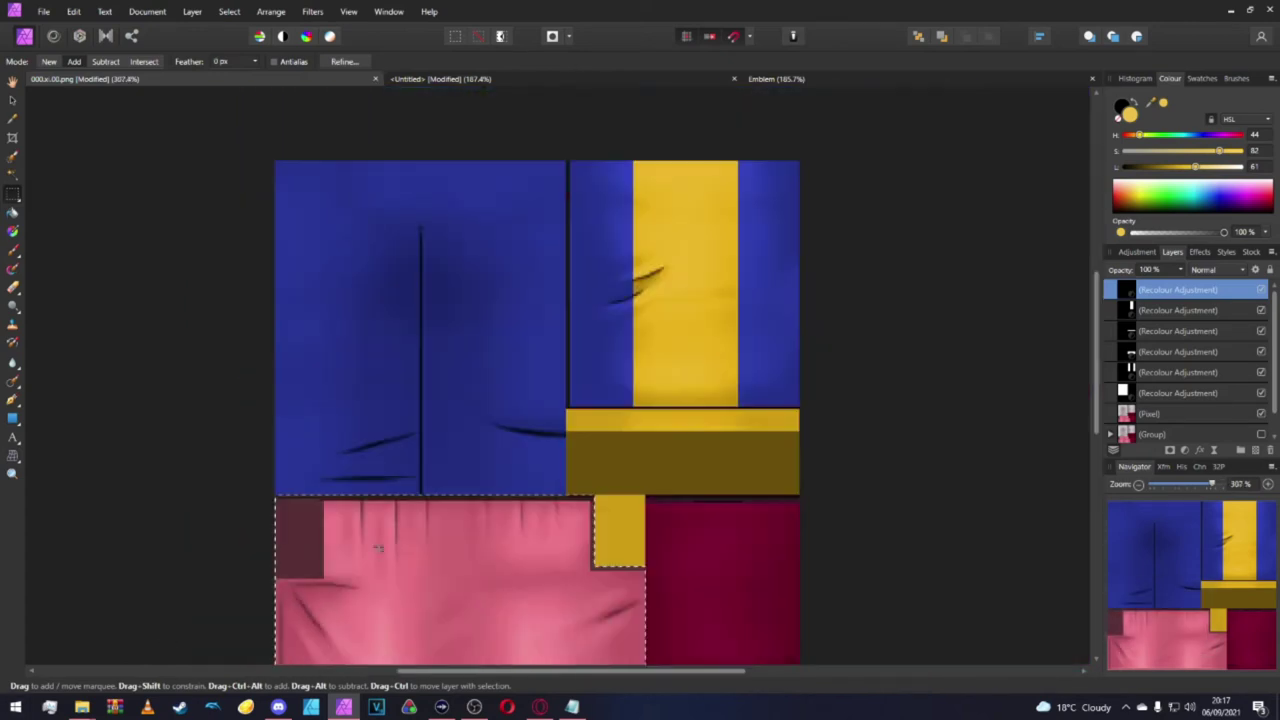
scroll(378, 548, "down", 2)
scroll(378, 548, "left", 2)
scroll(560, 317, "up", 3)
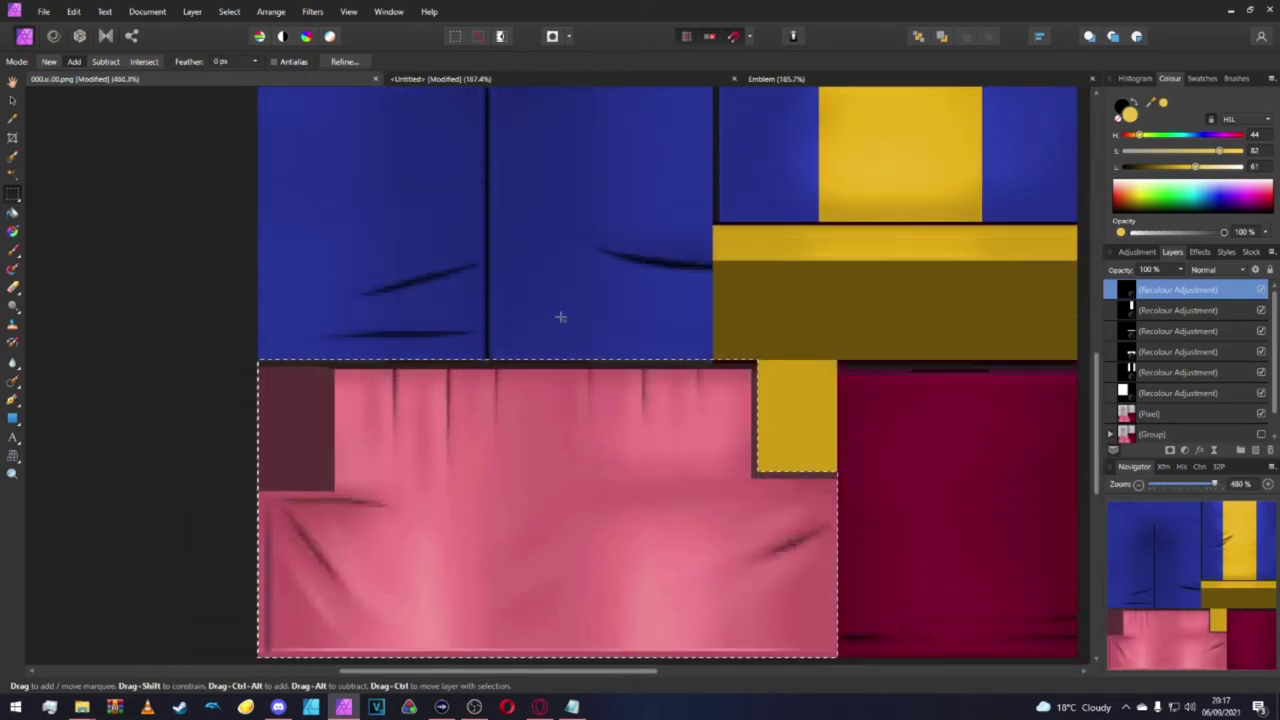
scroll(560, 317, "left", 3)
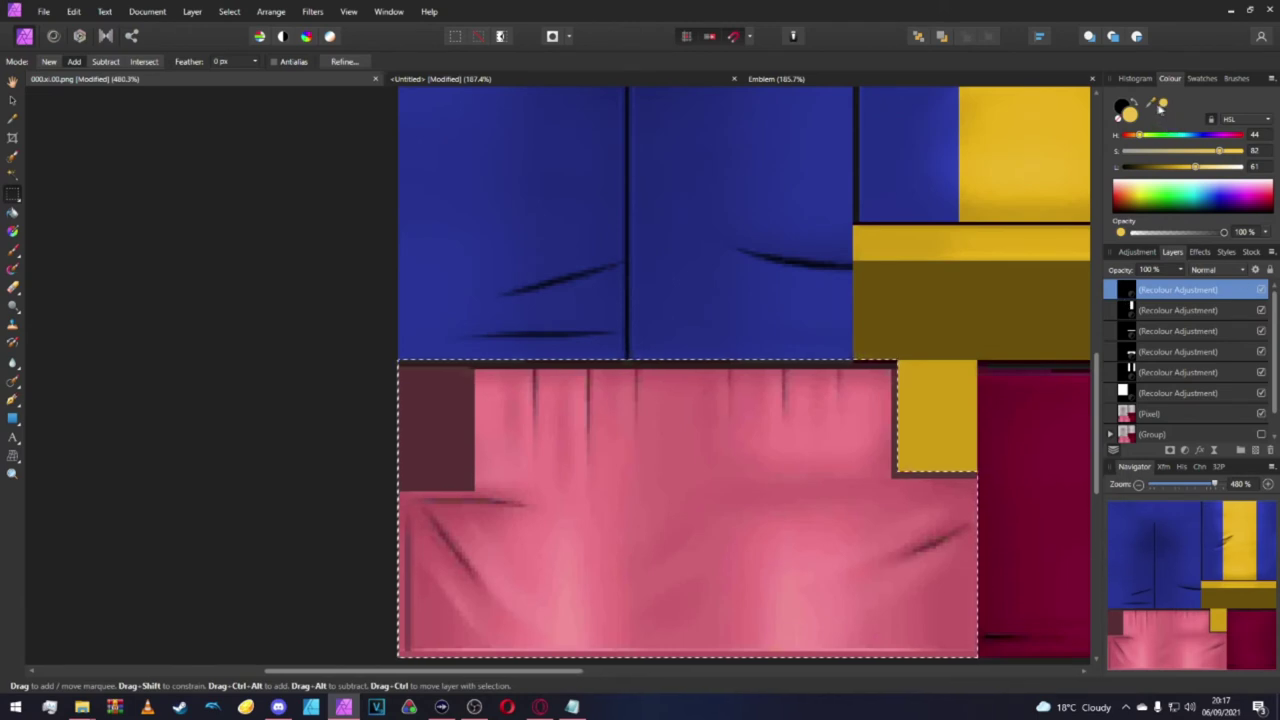
left_click_drag(1151, 103, 1151, 100)
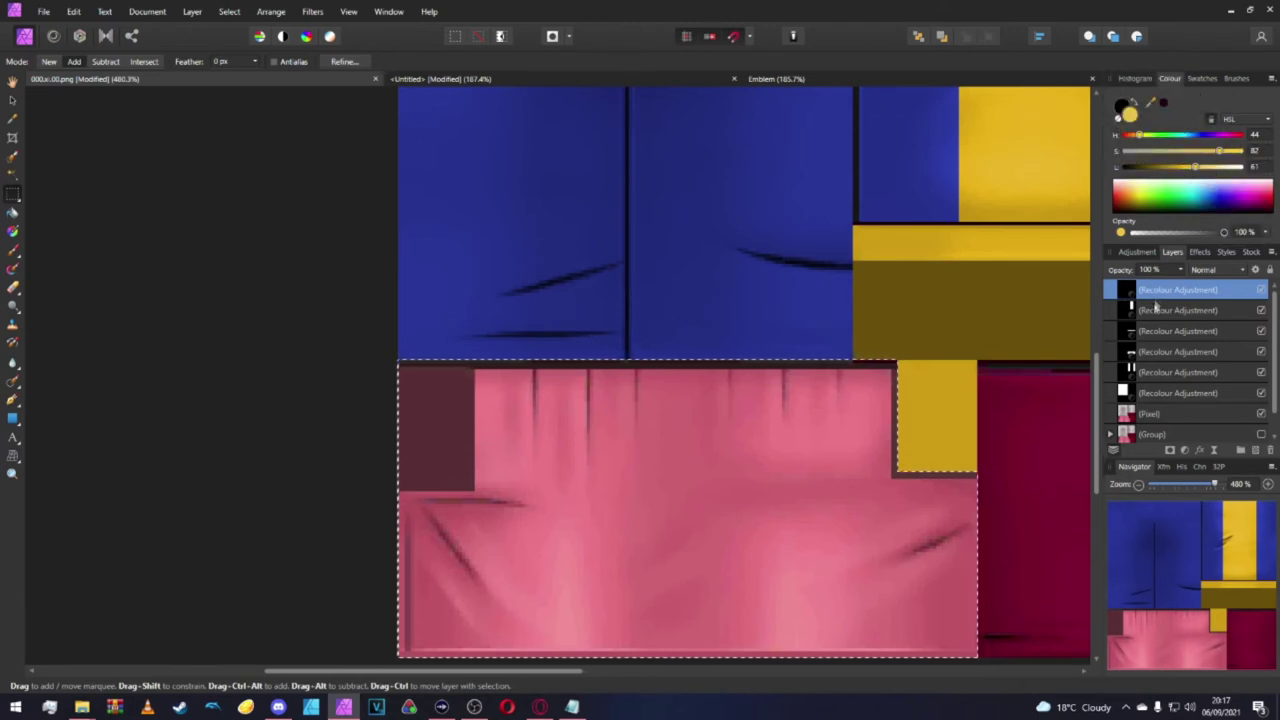
left_click(1185, 449)
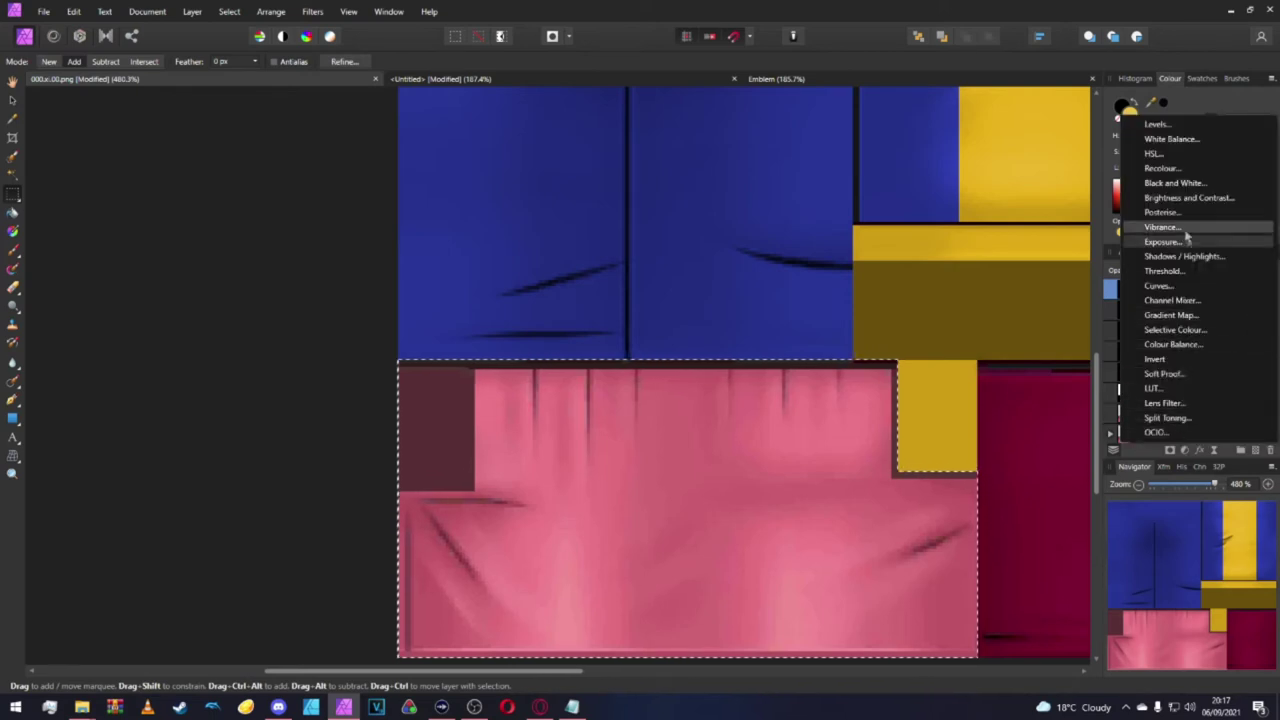
Add a Recolour to the pink block with 0% saturation and lightness -43.
left_click(1161, 168)
scroll(900, 450, "down", 2)
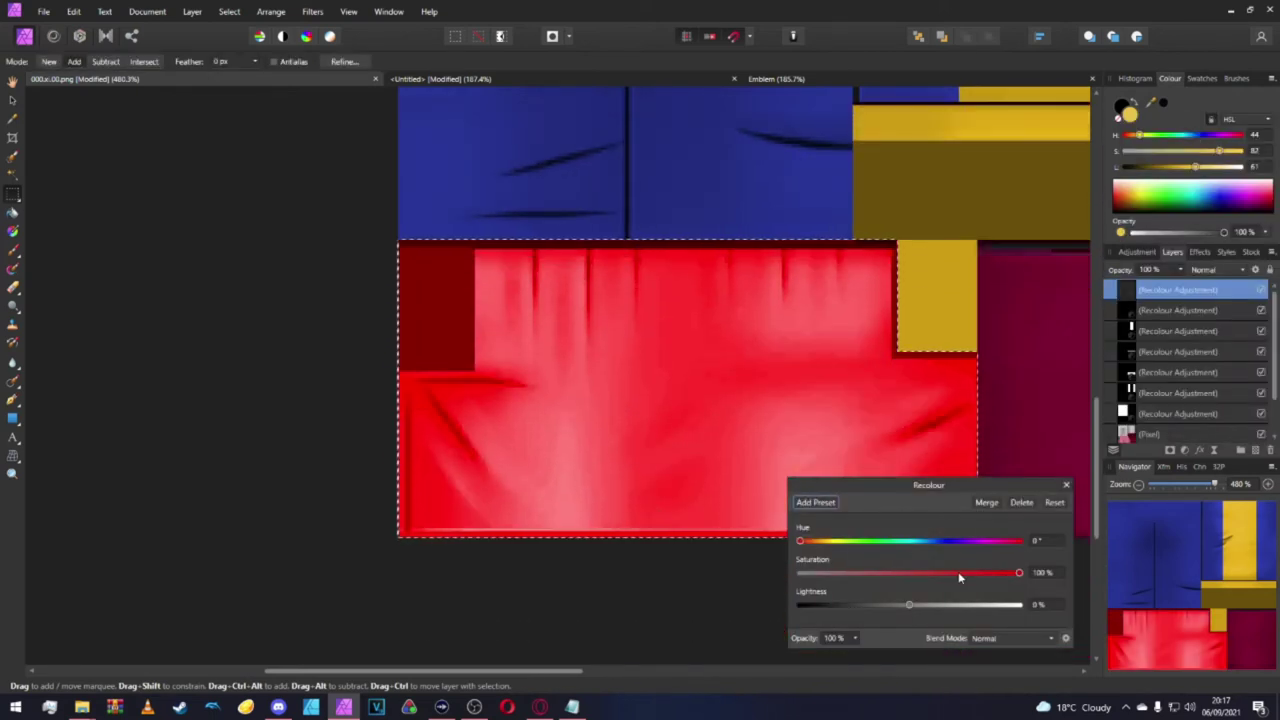
left_click_drag(1019, 574, 680, 594)
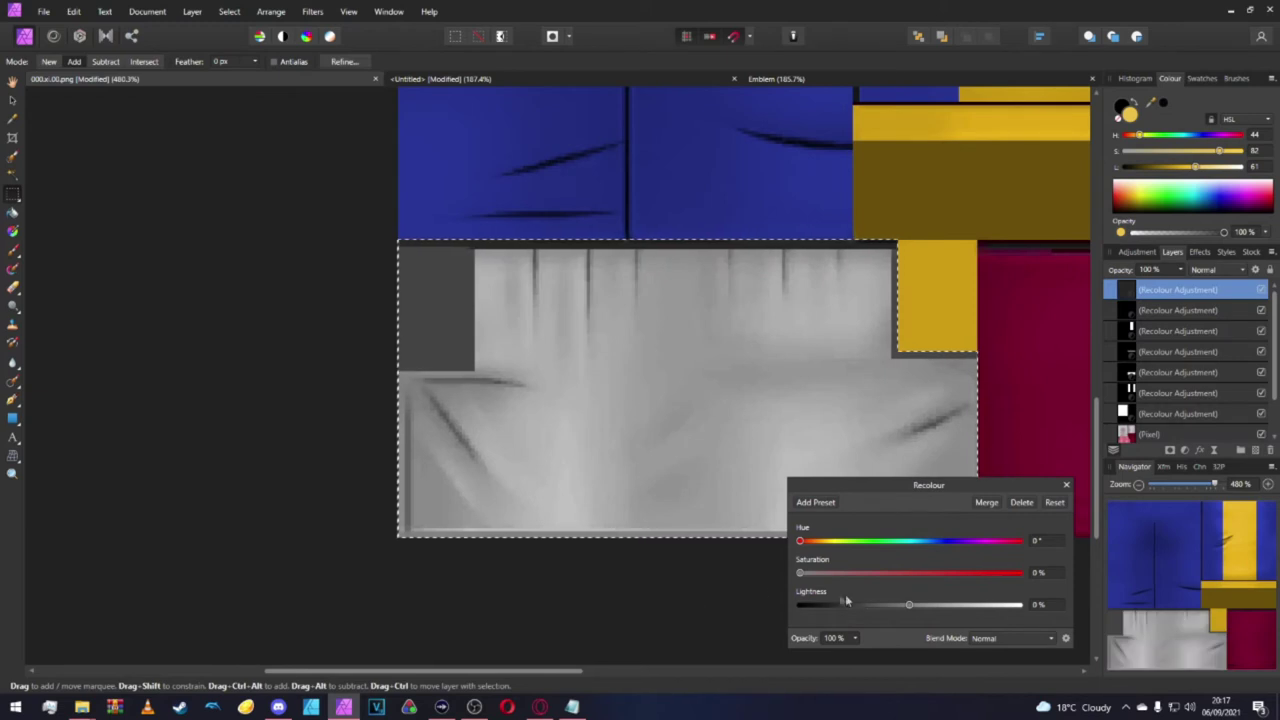
left_click(1044, 604)
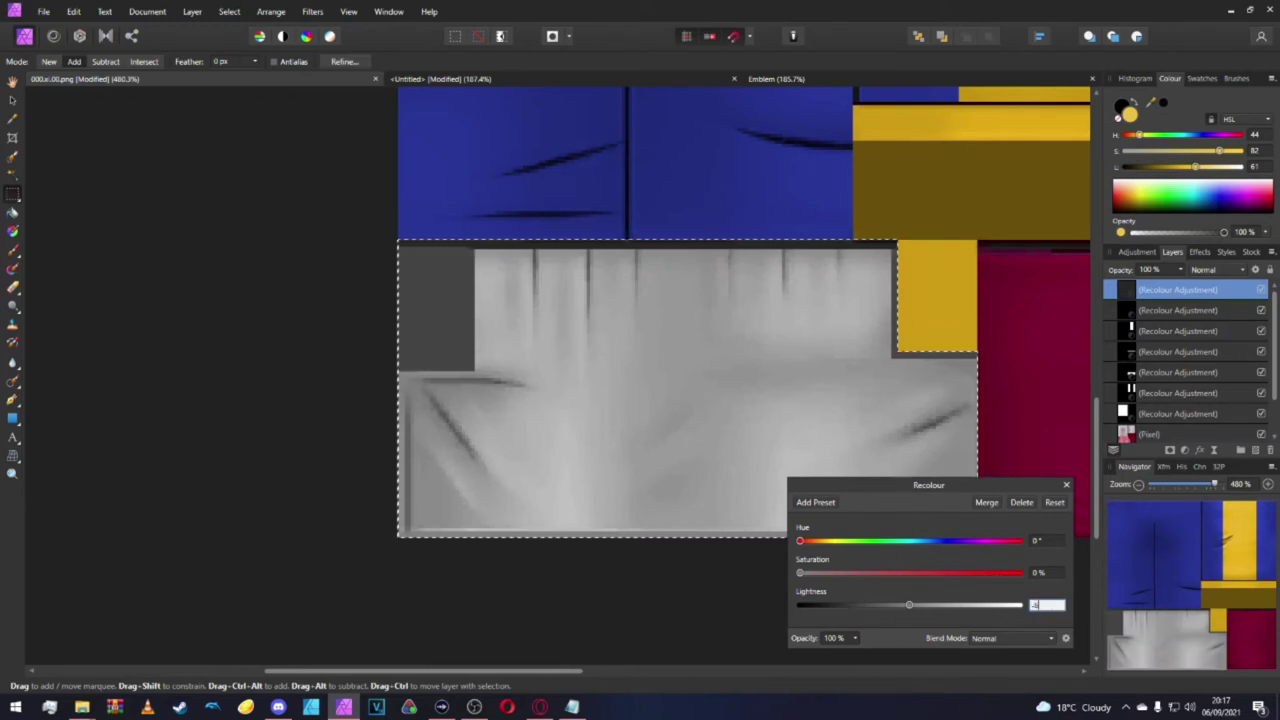
type("-43")
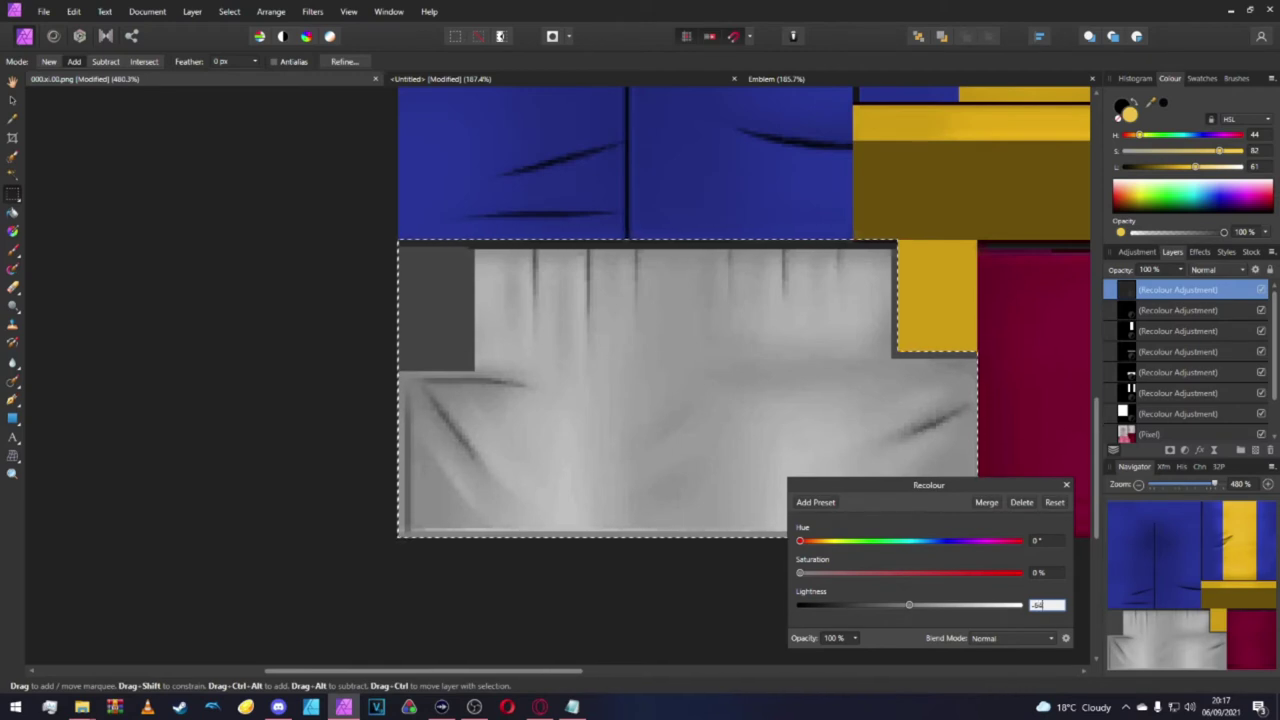
key("Return")
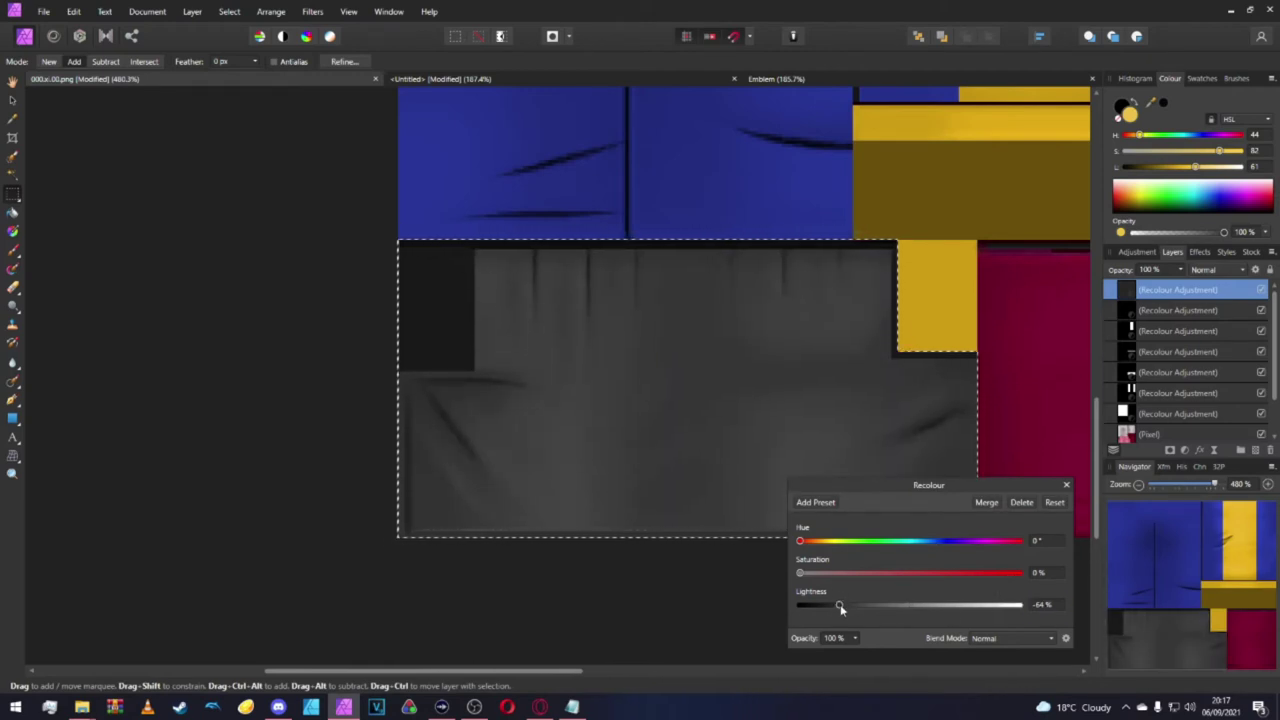
Darken the grey block to about -75% lightness, close the Recolour settings and deselect.
left_click_drag(840, 605, 838, 605)
scroll(634, 524, "down", 3)
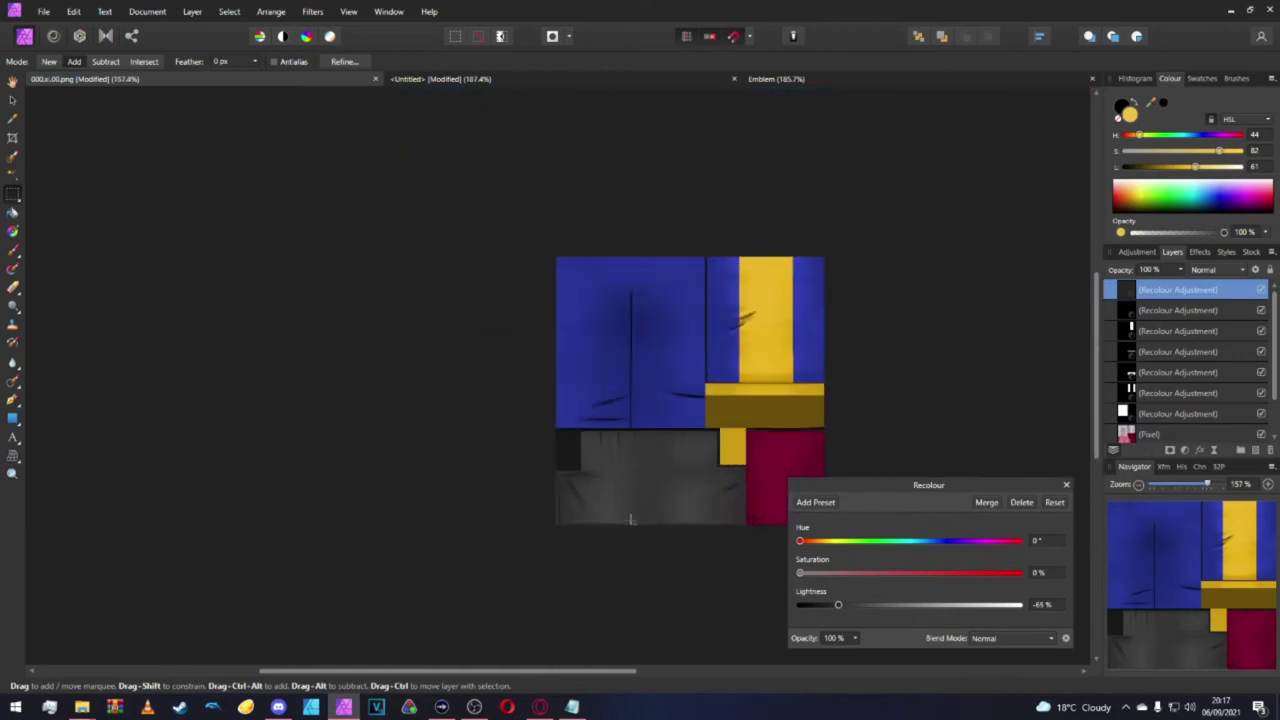
scroll(634, 524, "up", 2)
scroll(634, 524, "right", 3)
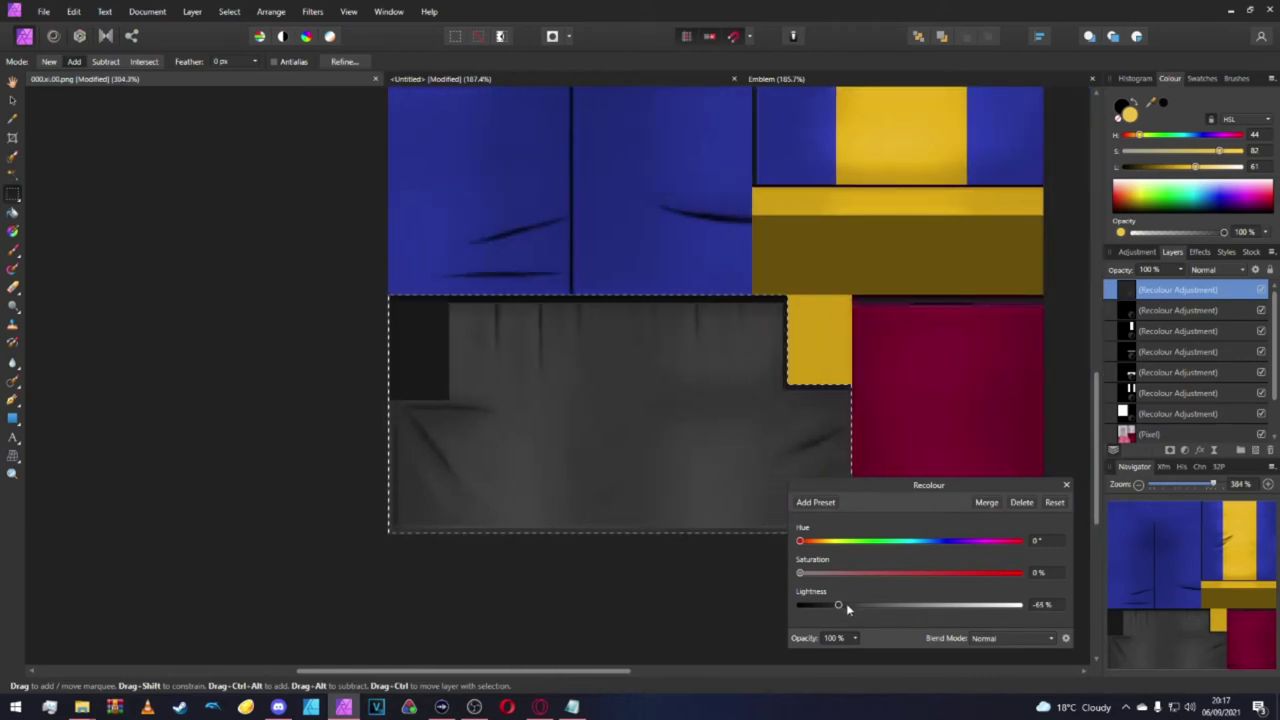
left_click_drag(838, 606, 828, 608)
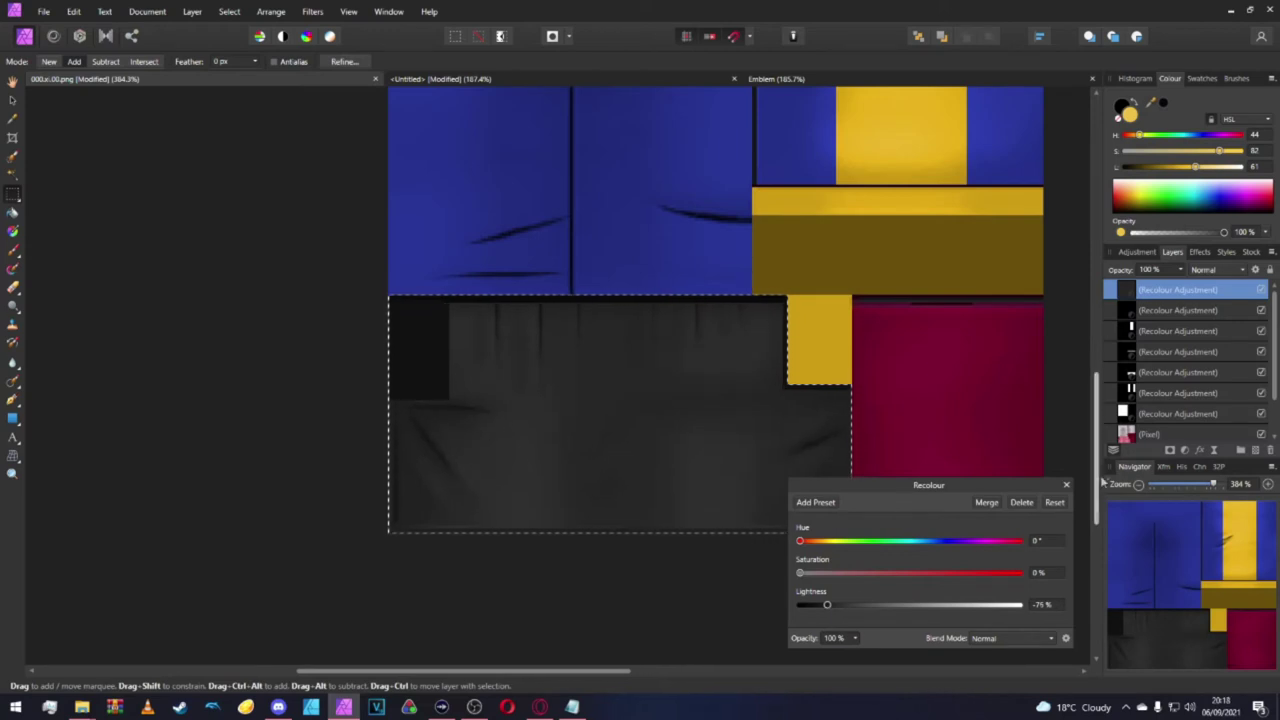
left_click(1066, 485)
left_click(858, 558)
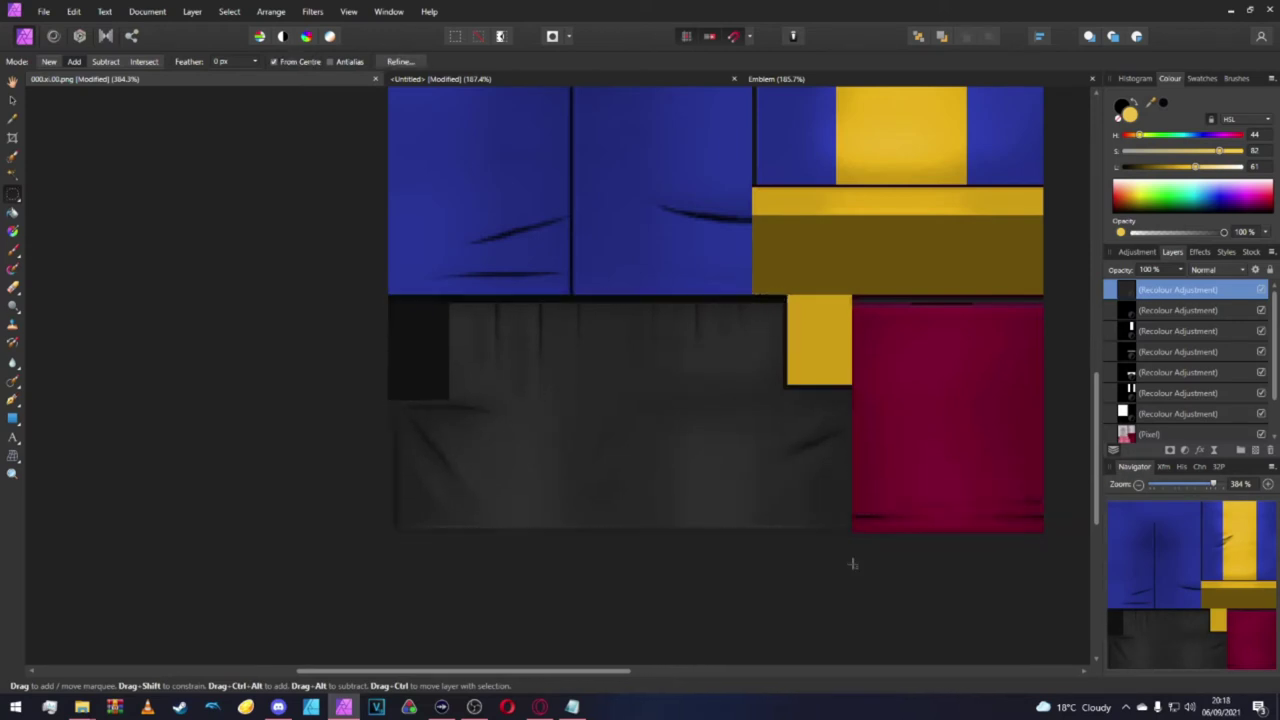
scroll(848, 559, "down", 5)
scroll(846, 558, "up", 3)
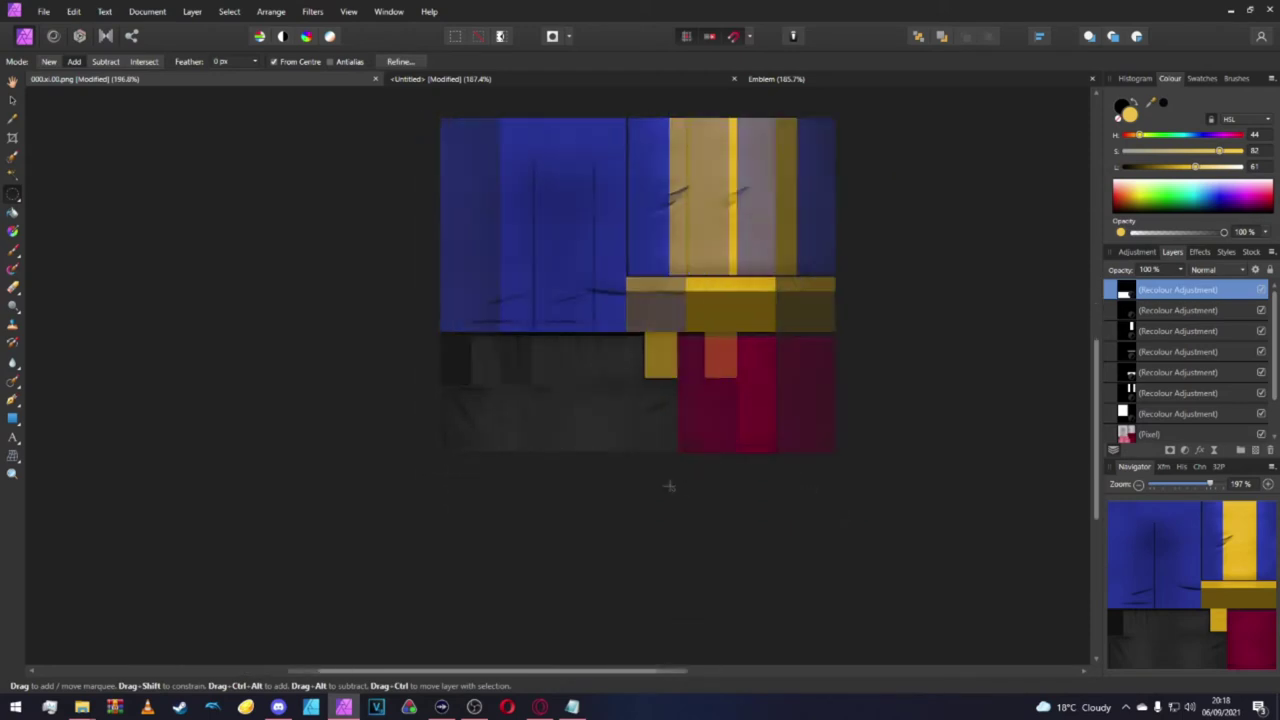
Open 000.xi.00.png from Desktop > Spain Kit > Field as a new document.
scroll(707, 461, "up", 2)
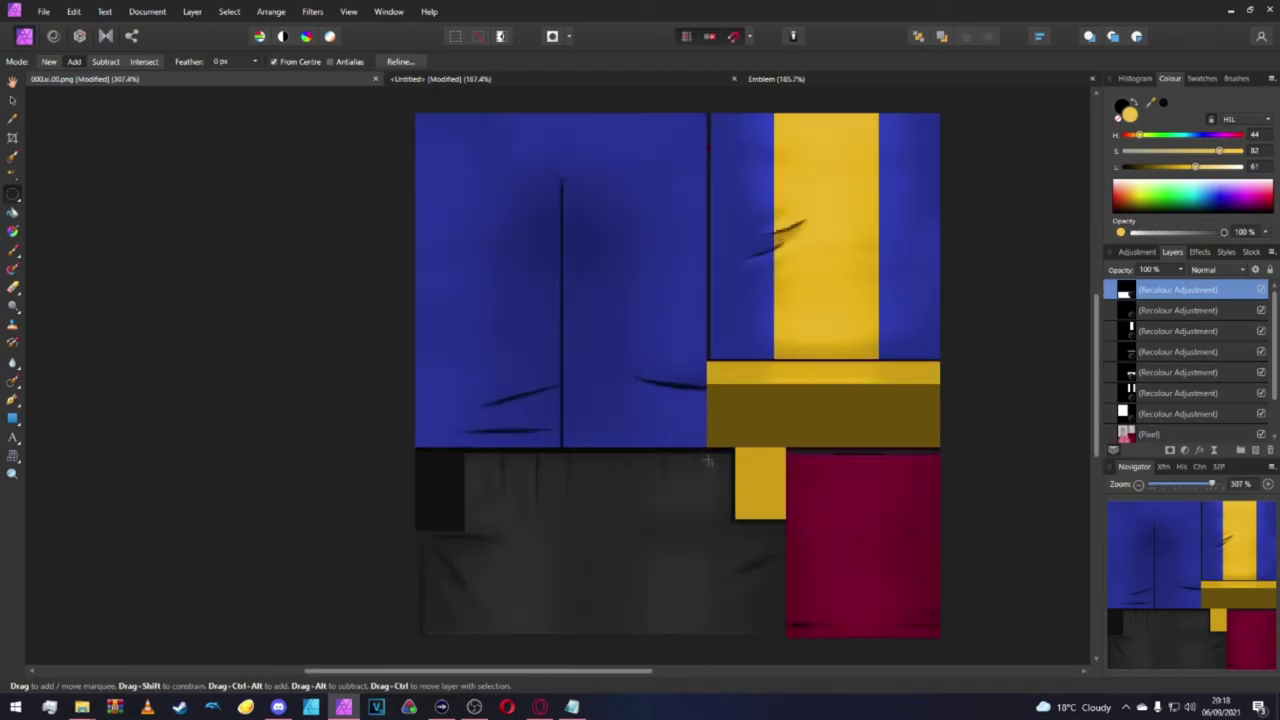
scroll(806, 449, "up", 4)
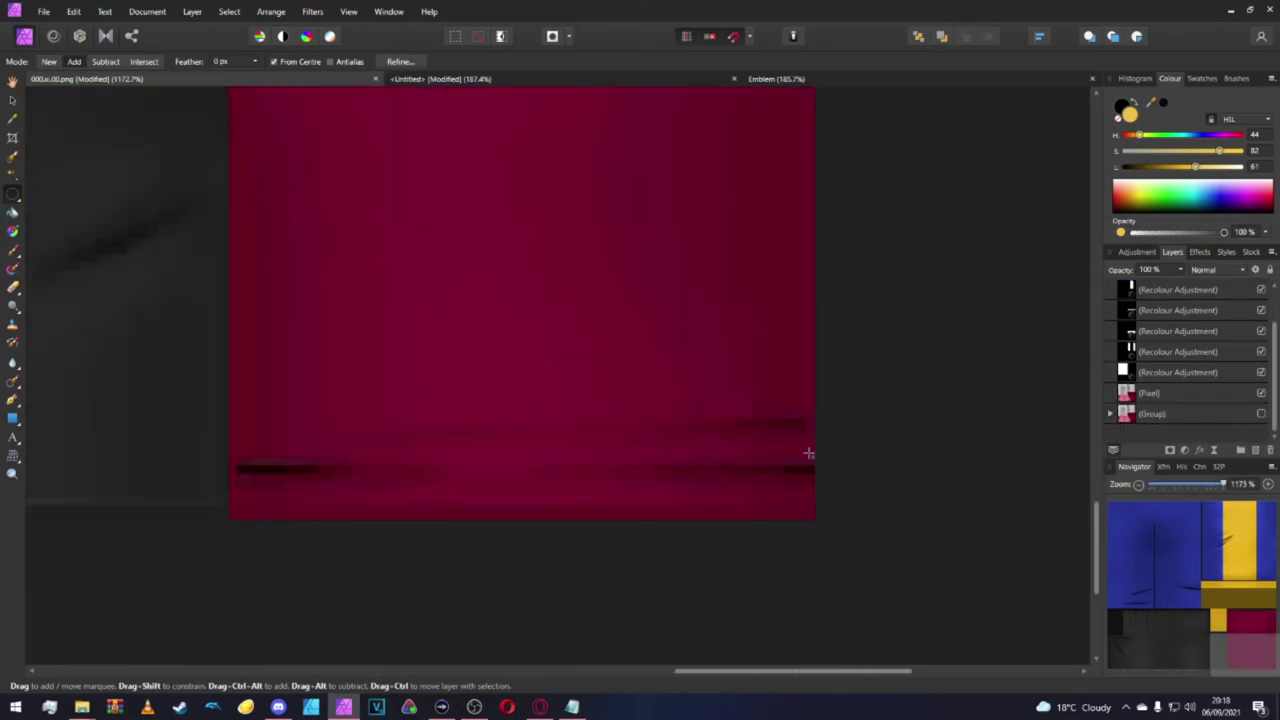
scroll(774, 429, "down", 2)
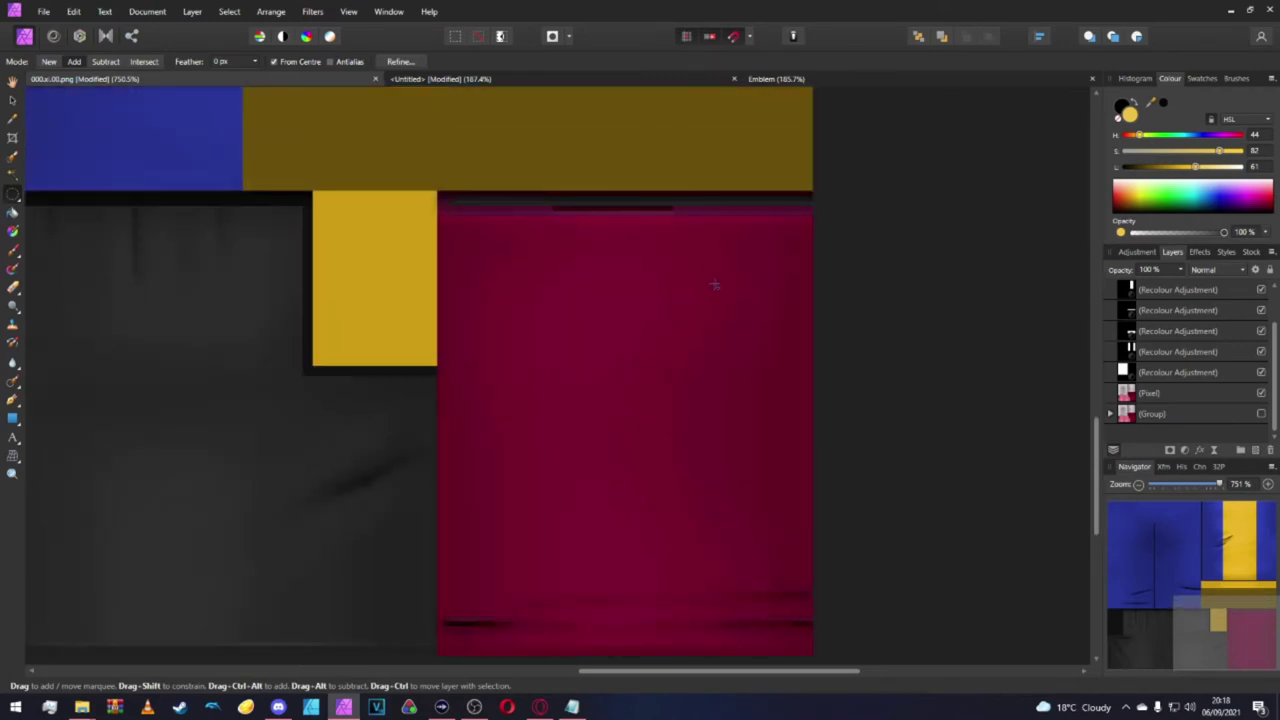
left_click(44, 11)
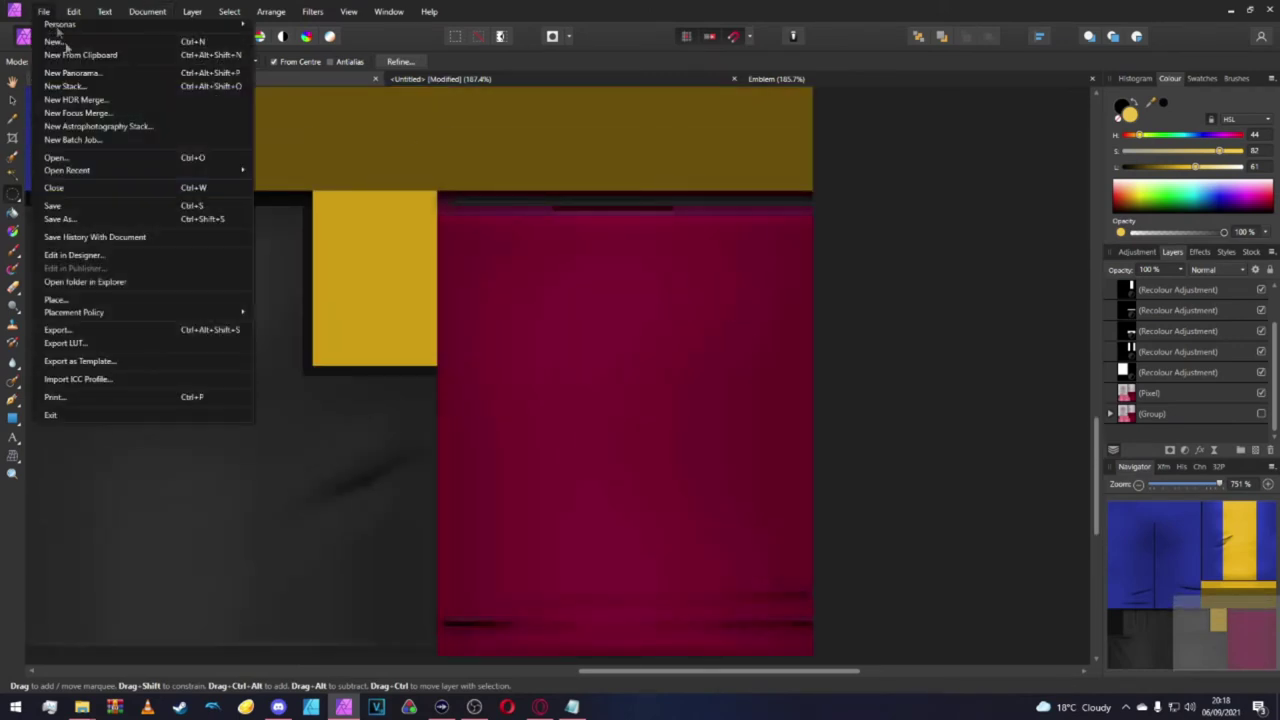
left_click(71, 157)
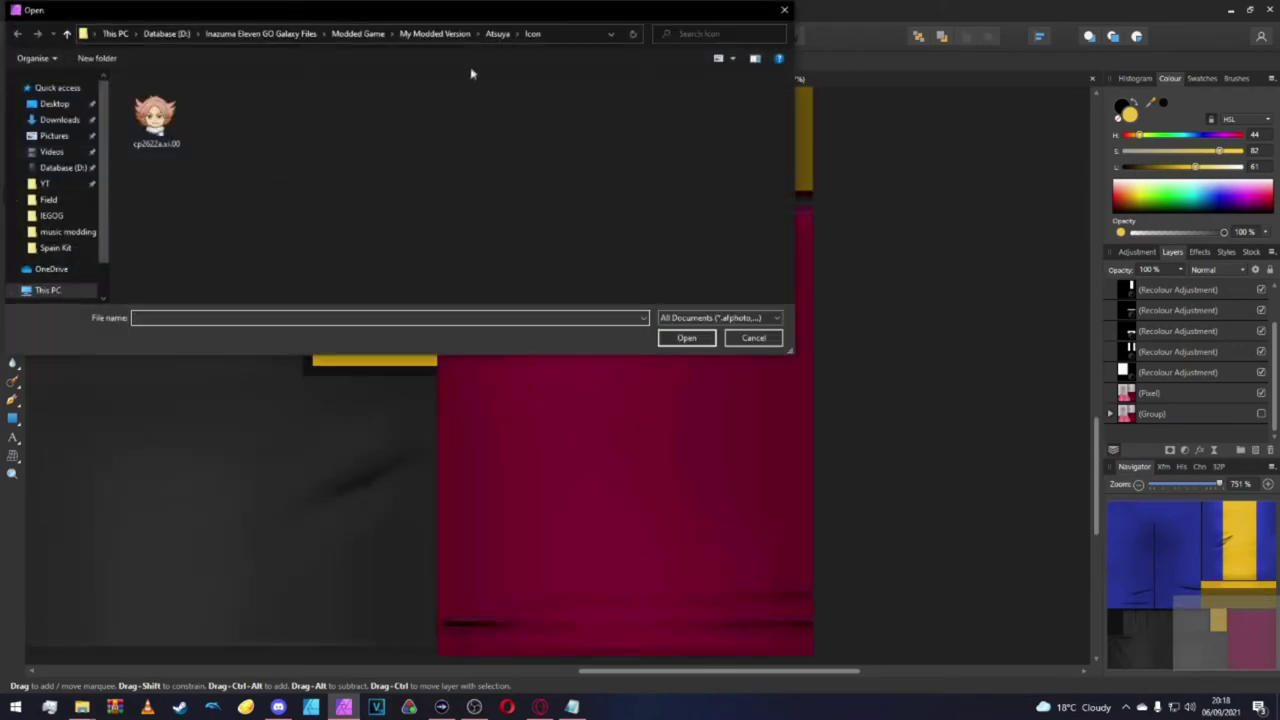
left_click(54, 104)
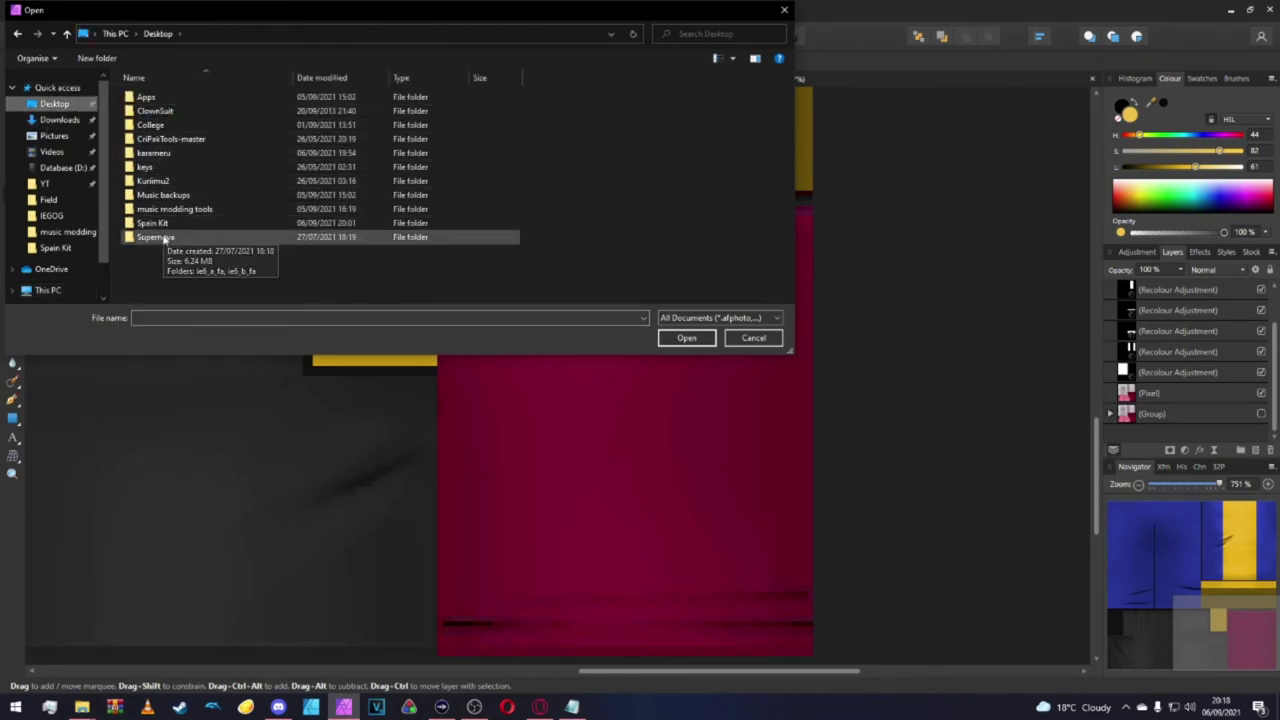
double_click(156, 224)
double_click(146, 97)
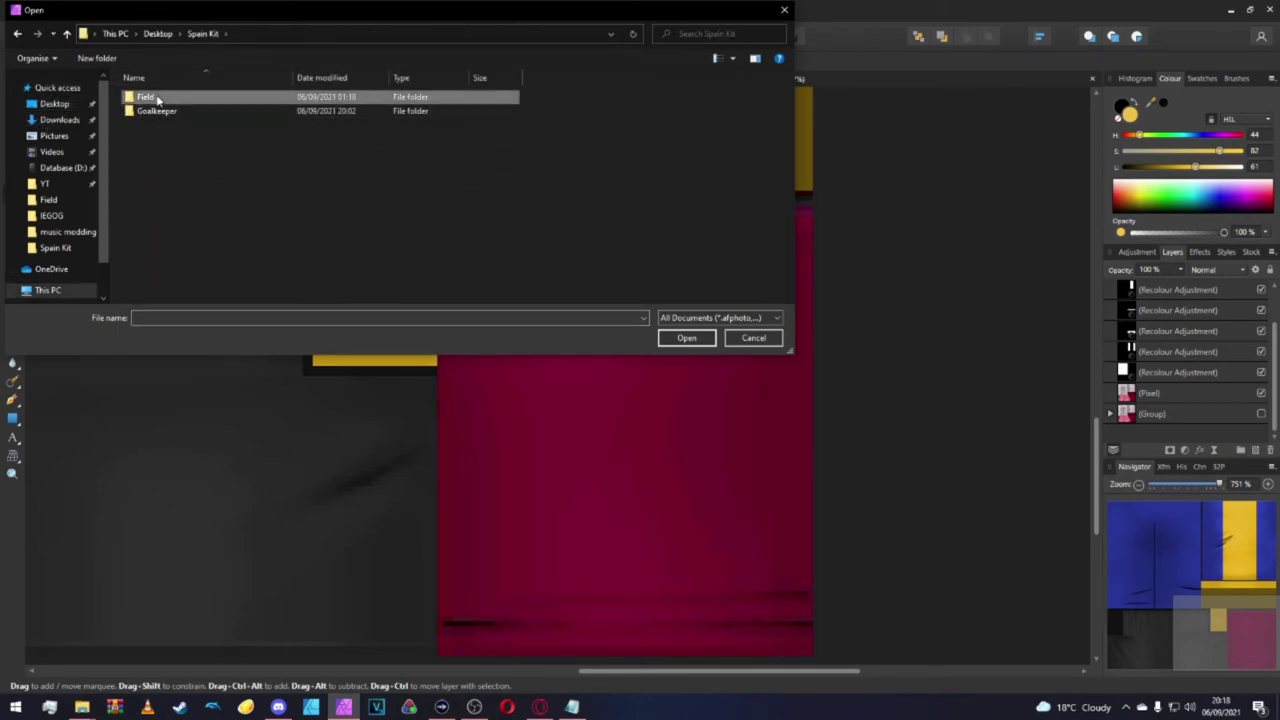
double_click(143, 120)
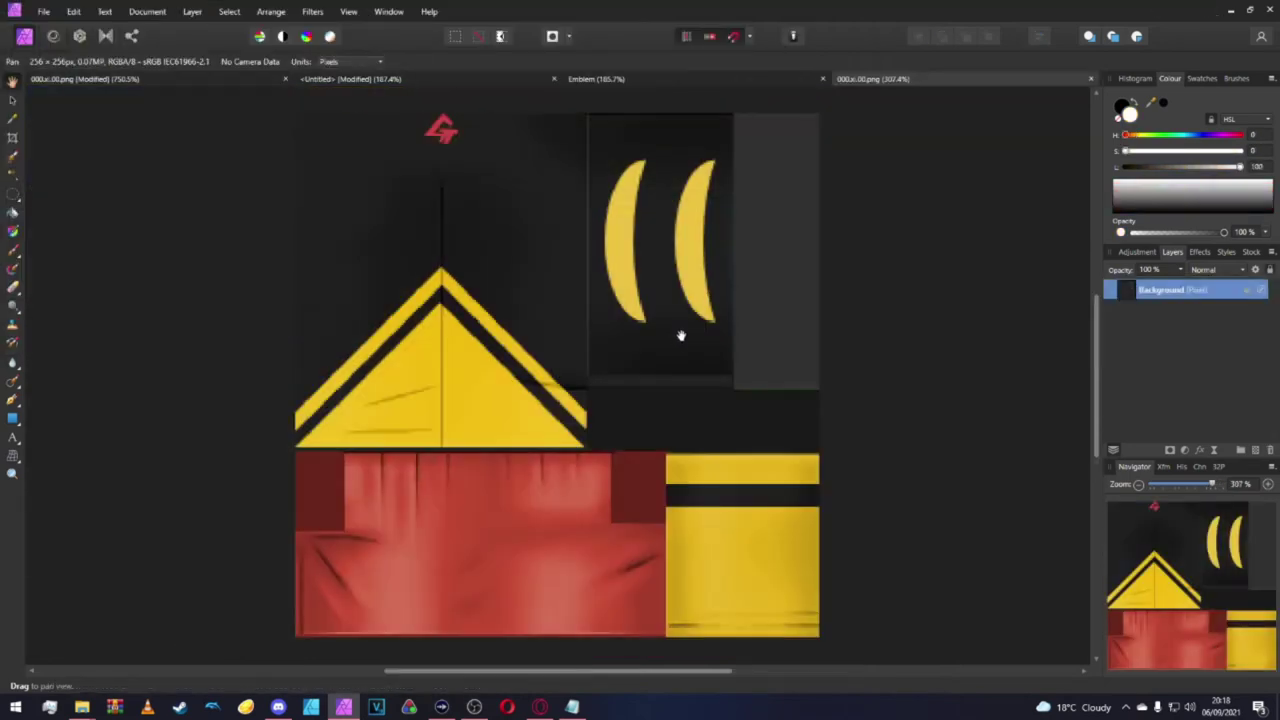
Pan to the red and yellow section and draw an elliptical selection over the yellow block.
scroll(680, 334, "down", 3)
scroll(749, 543, "up", 5)
scroll(746, 197, "up", 2)
scroll(723, 206, "down", 4)
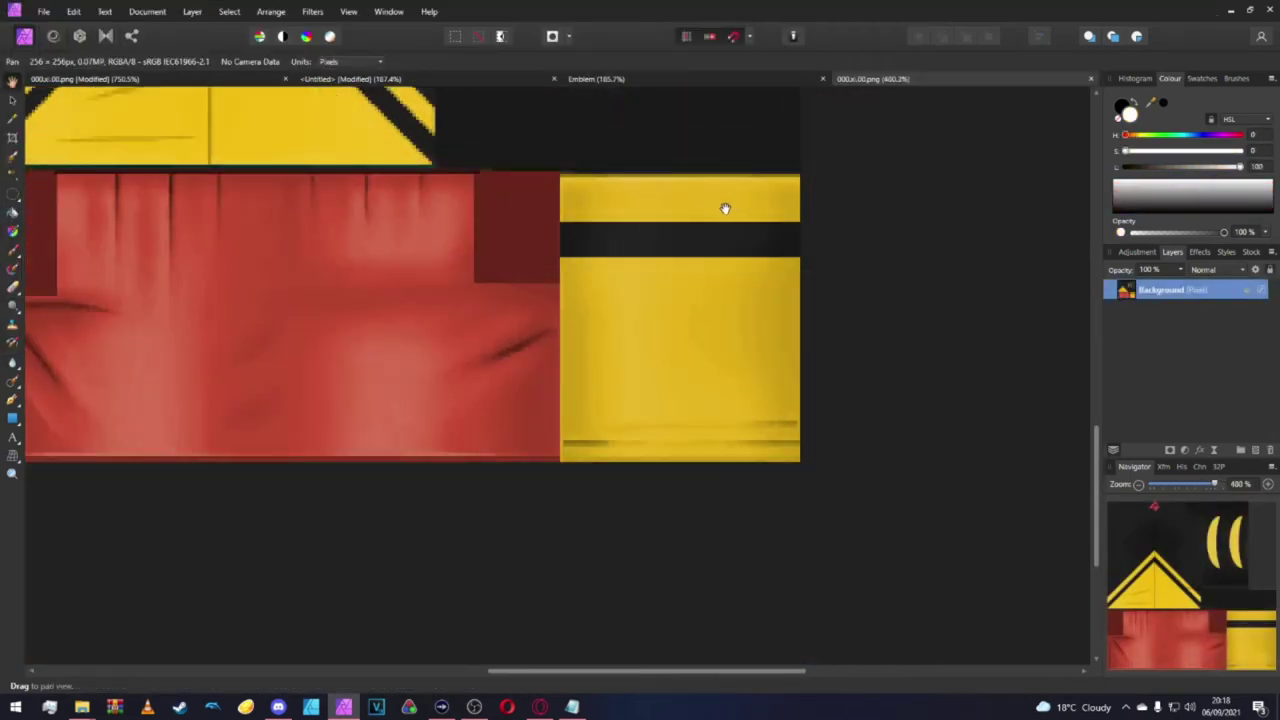
left_click_drag(723, 206, 743, 274)
scroll(806, 281, "up", 1)
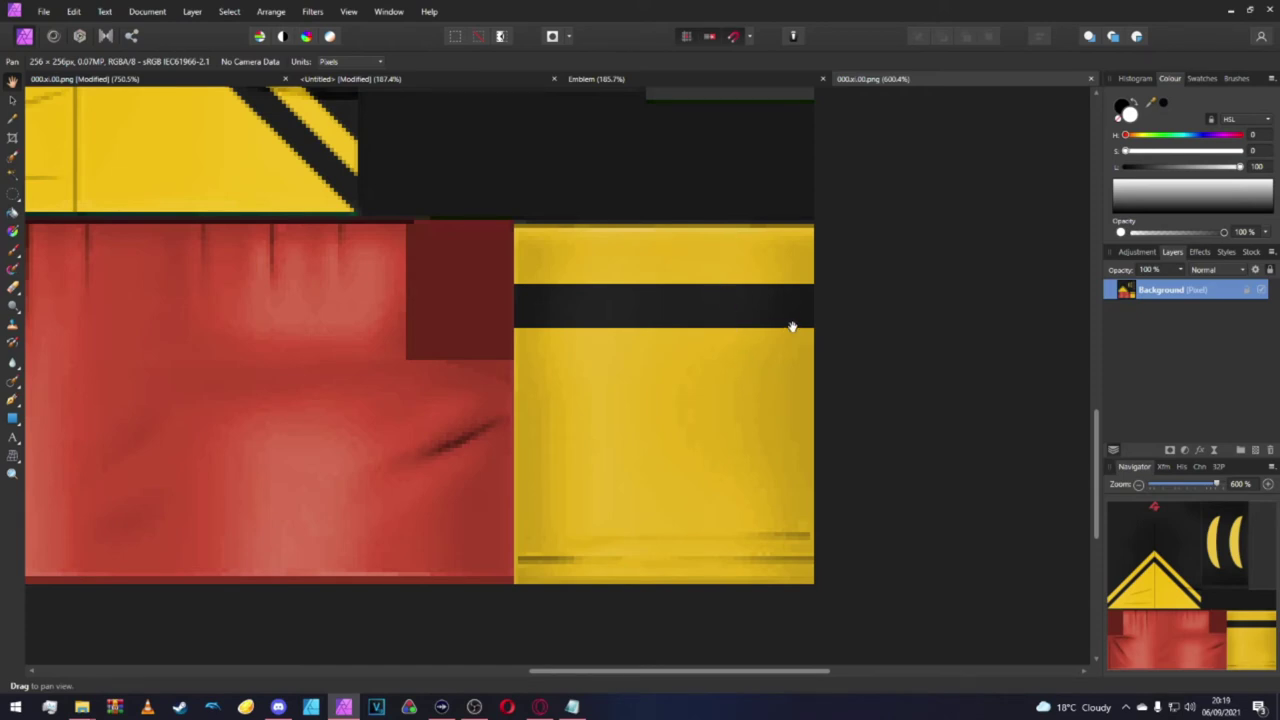
key("m")
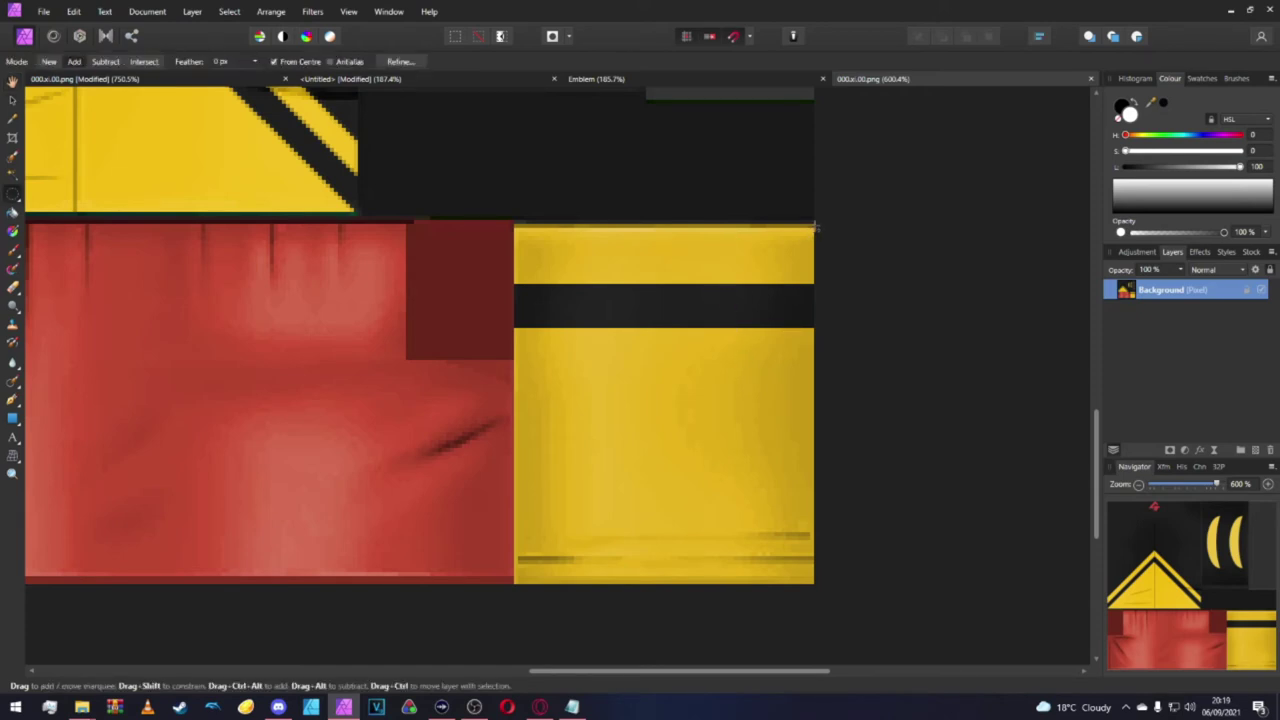
left_click_drag(760, 307, 723, 389)
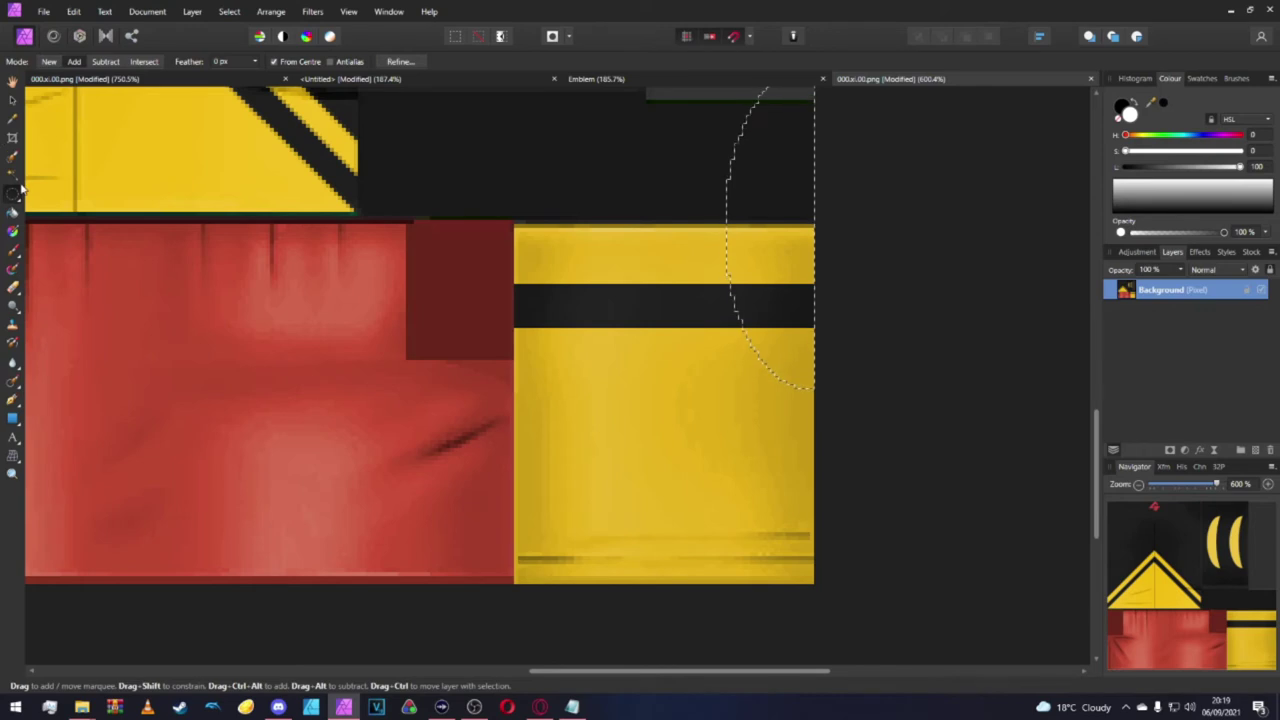
Switch to rectangular selections and select the yellow block from the band's top-right corner.
left_click_drag(14, 195, 45, 202)
scroll(813, 213, "up", 3)
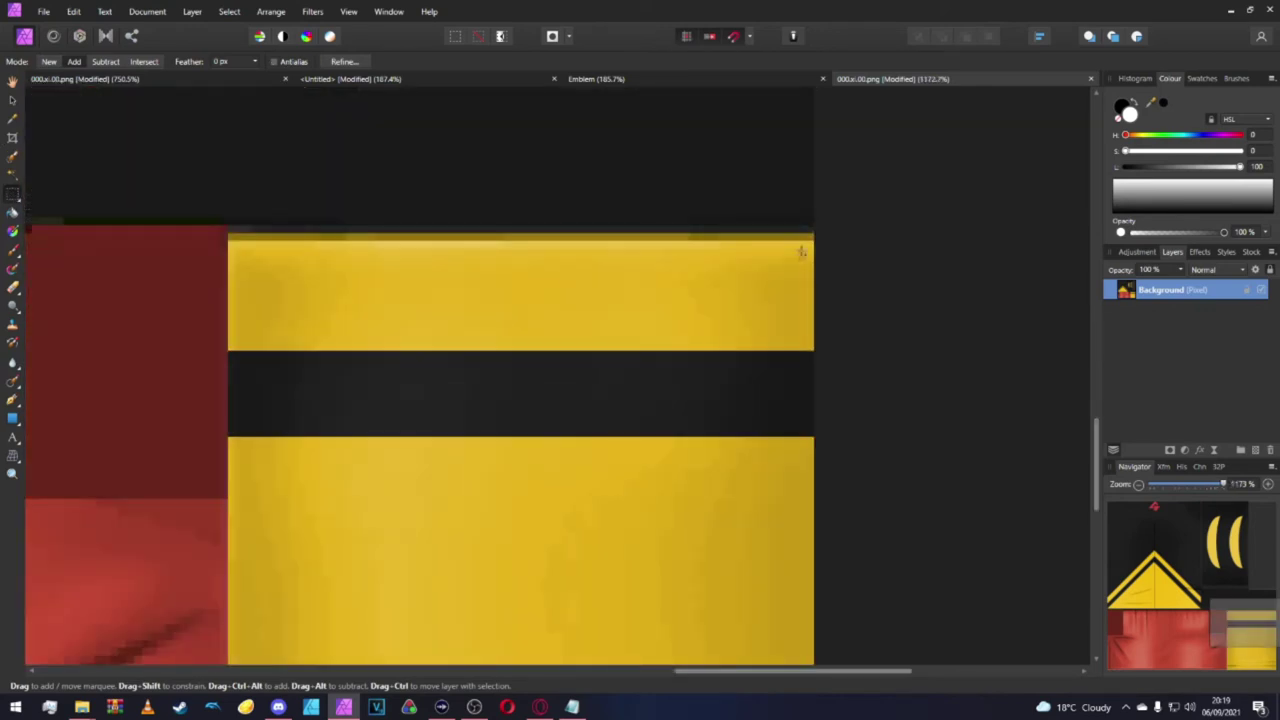
left_click_drag(814, 234, 758, 326)
scroll(758, 326, "down", 5)
scroll(223, 591, "down", 3)
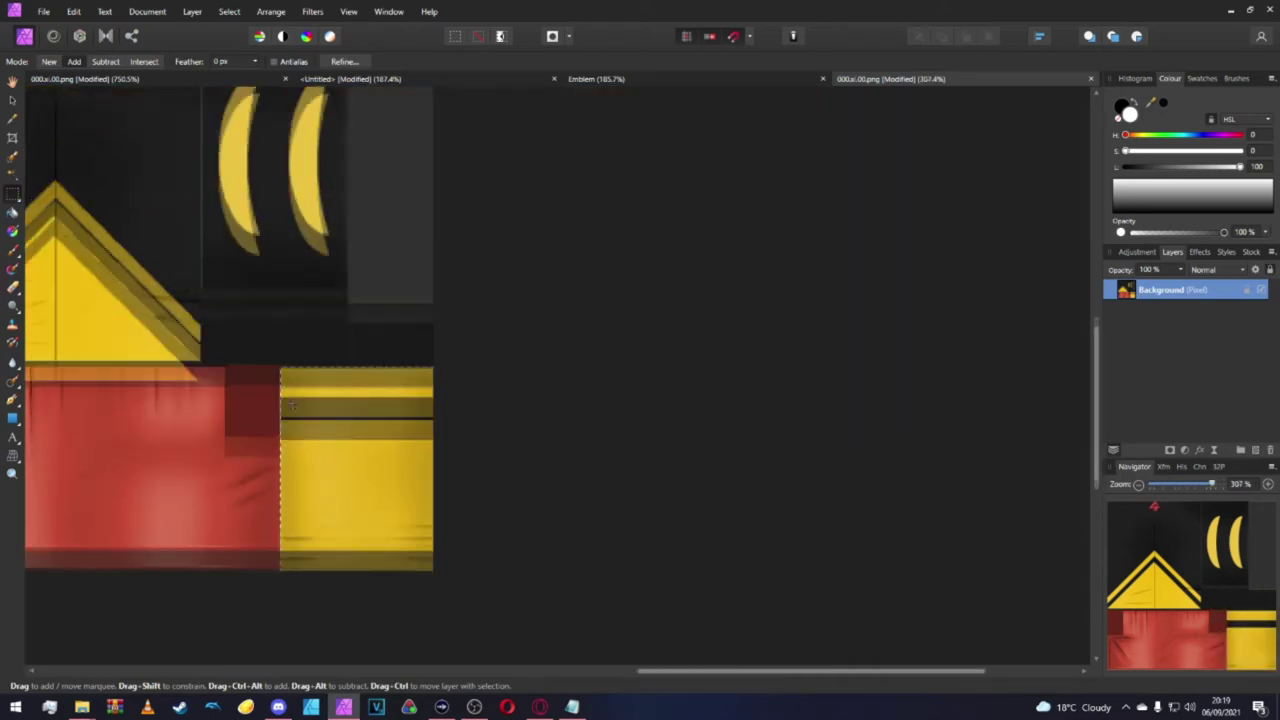
scroll(287, 451, "up", 2)
scroll(287, 451, "down", 2)
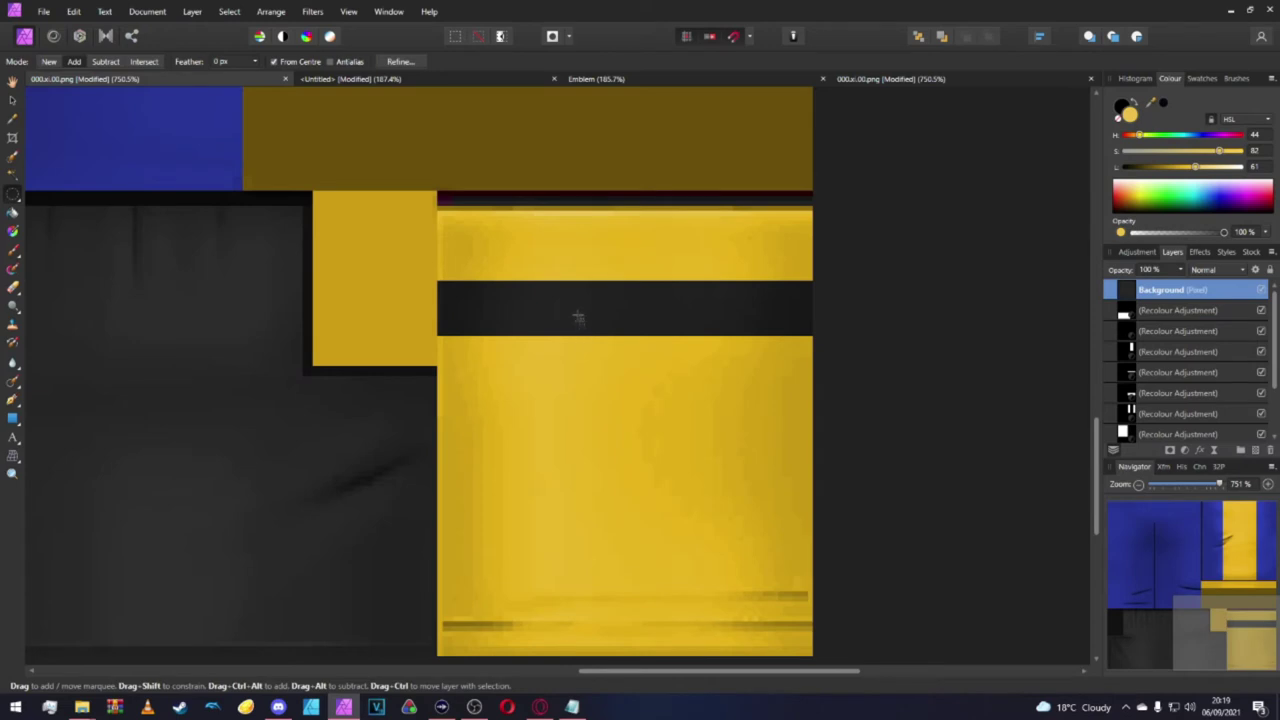
Marquee the black band area, zoom back out and hide the pasted reference layer.
scroll(745, 280, "up", 1)
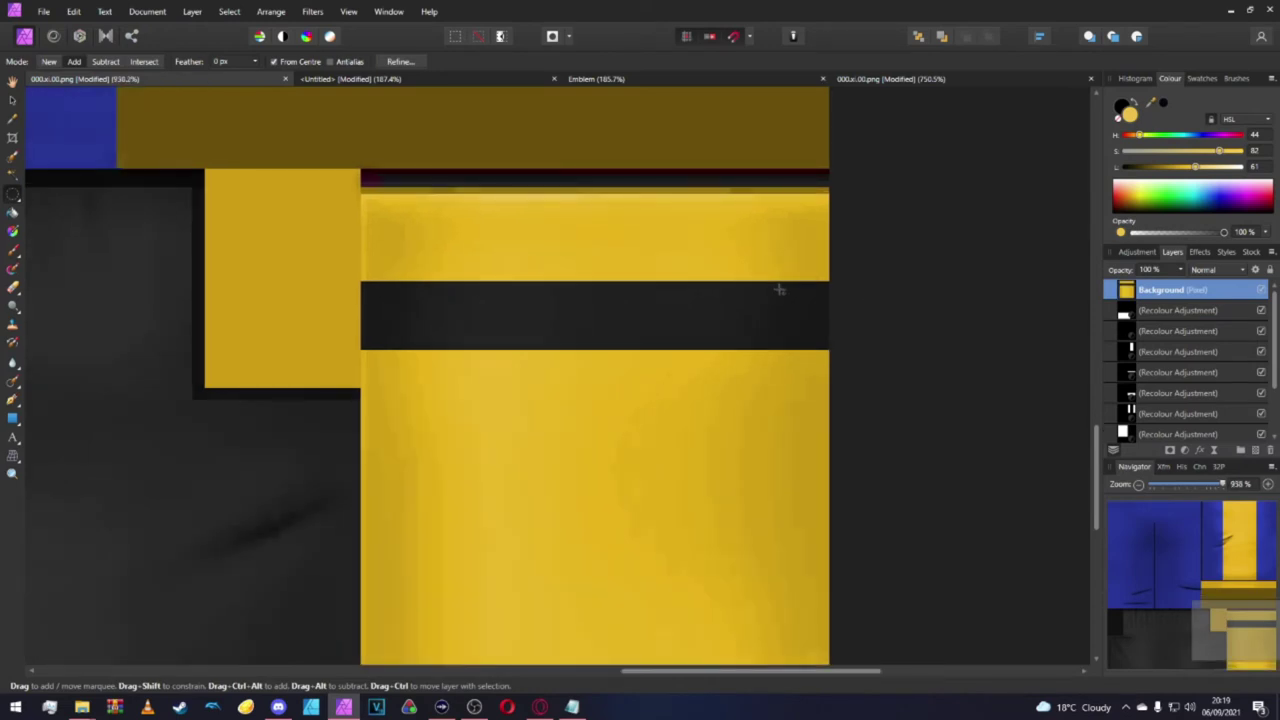
scroll(822, 285, "up", 3)
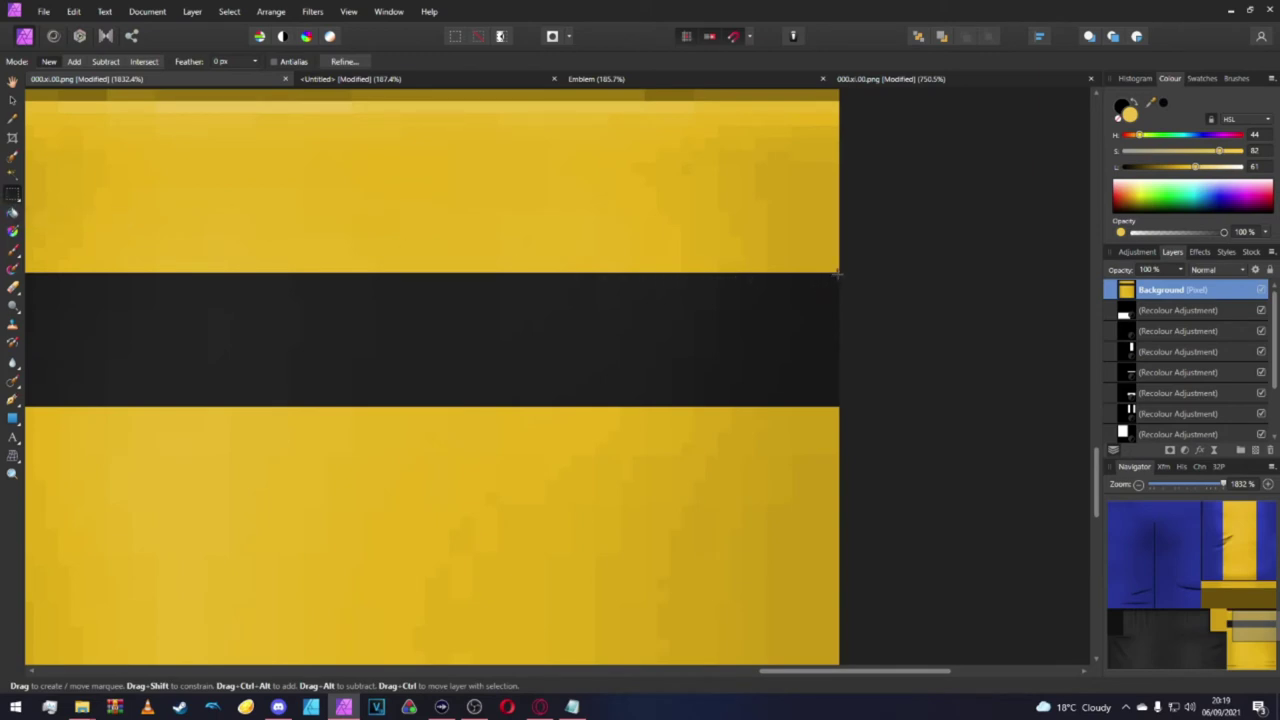
left_click_drag(837, 274, 96, 406)
key("ctrl+minus")
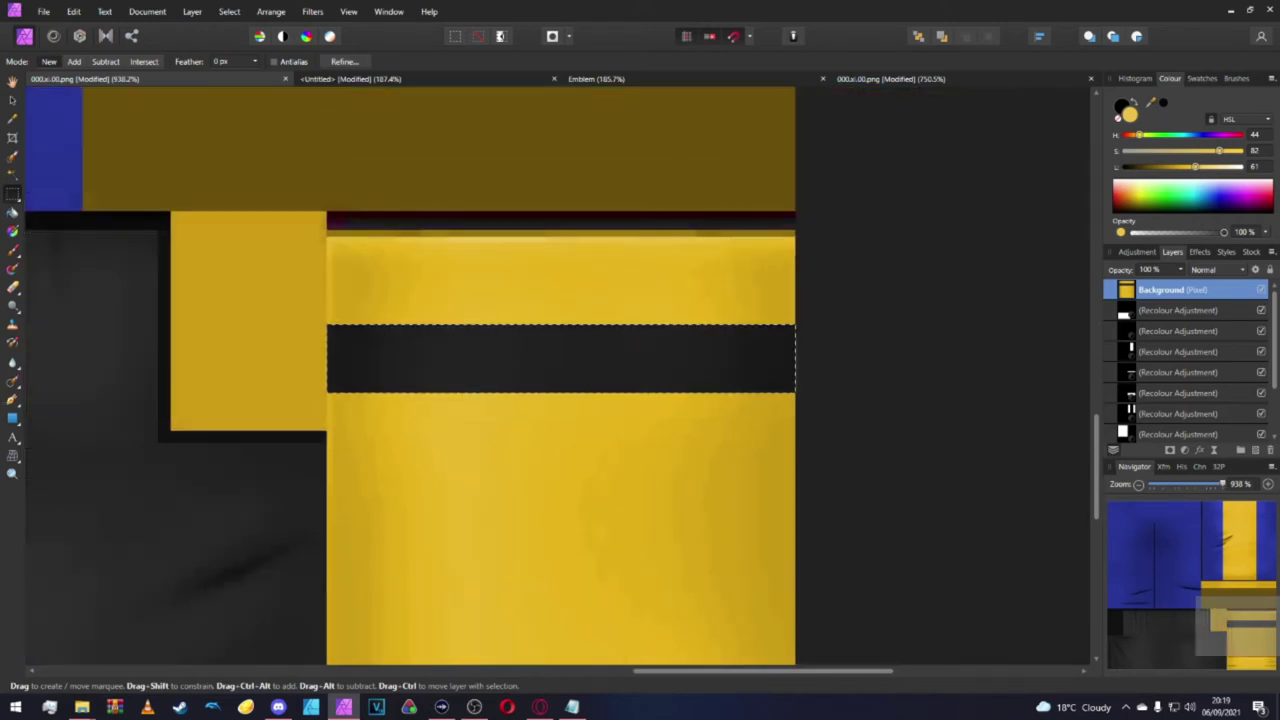
left_click(1260, 289)
Add a Recolour adjustment to the collar band with hue 233 and saturation 58.
scroll(461, 385, "left", 2)
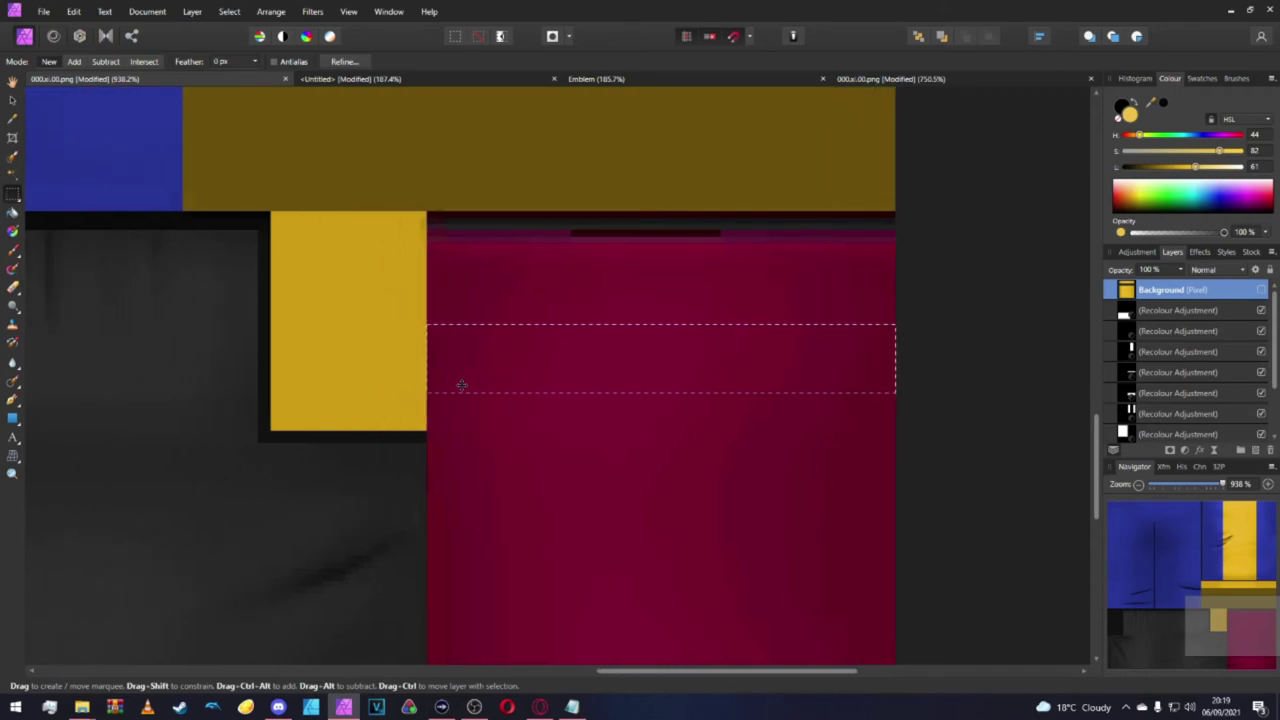
scroll(461, 385, "left", 2)
scroll(580, 374, "right", 1)
scroll(629, 354, "down", 1)
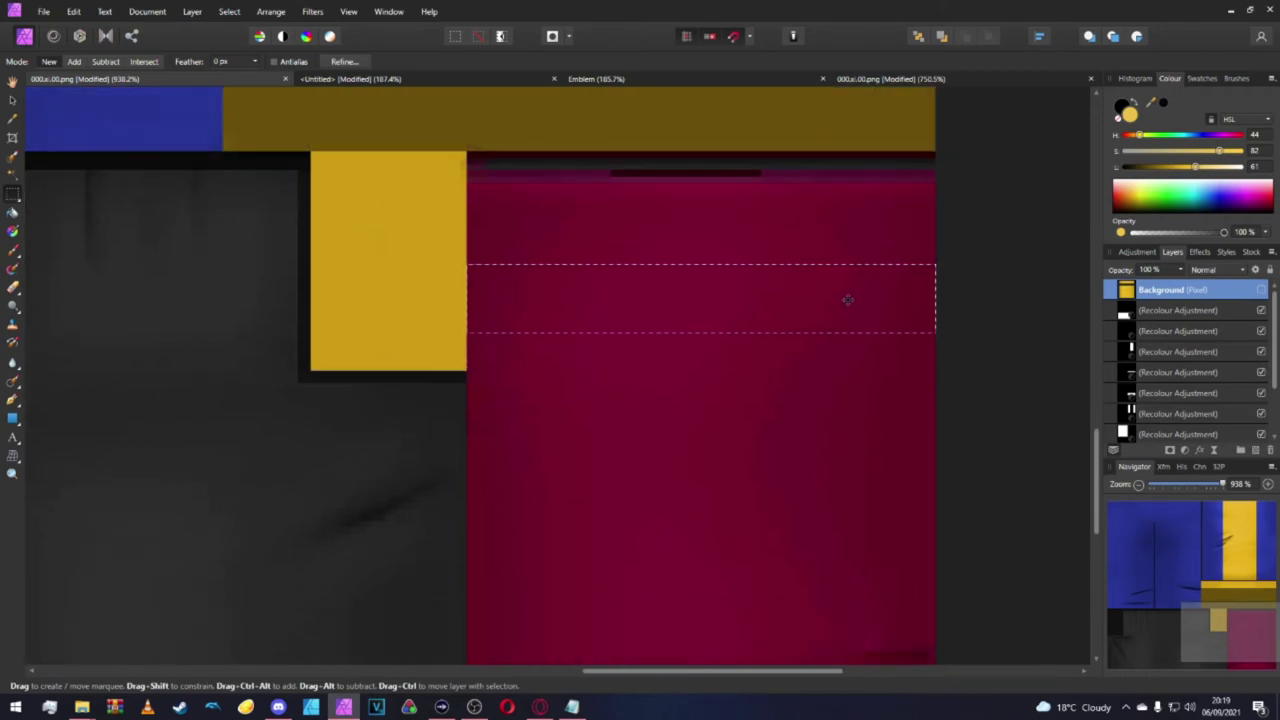
scroll(847, 299, "down", 1)
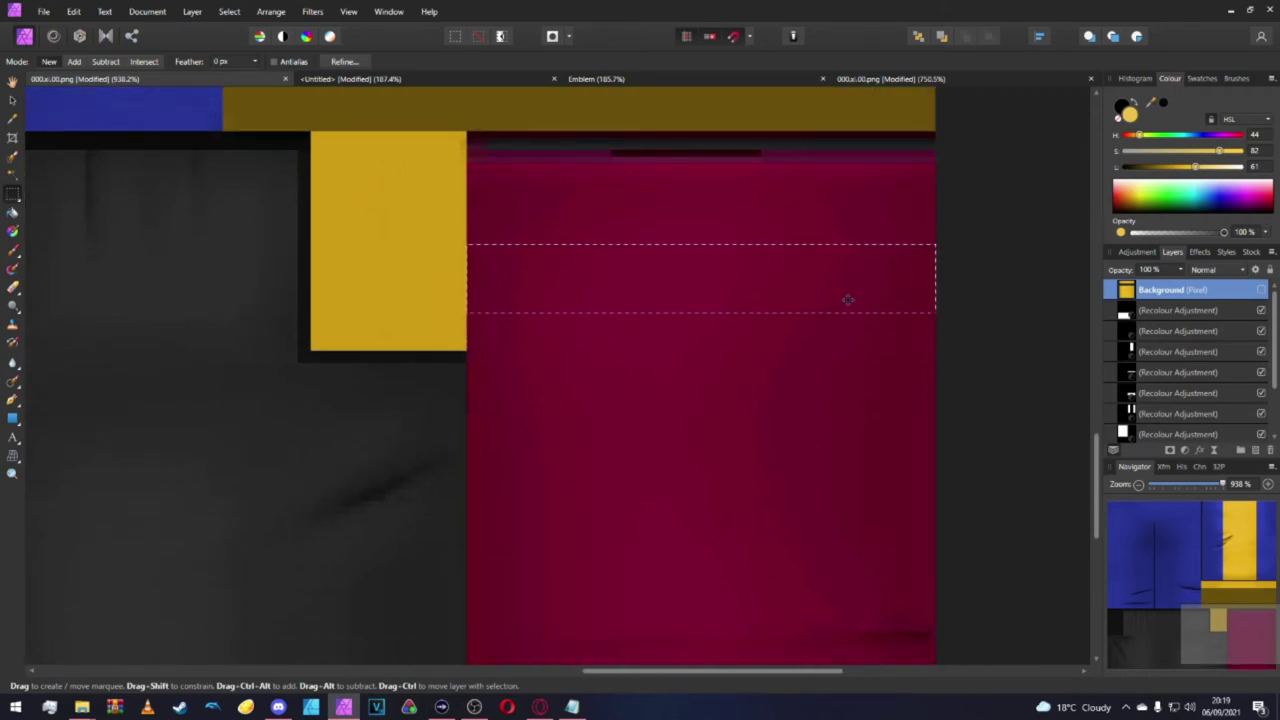
left_click(1186, 451)
left_click(1159, 176)
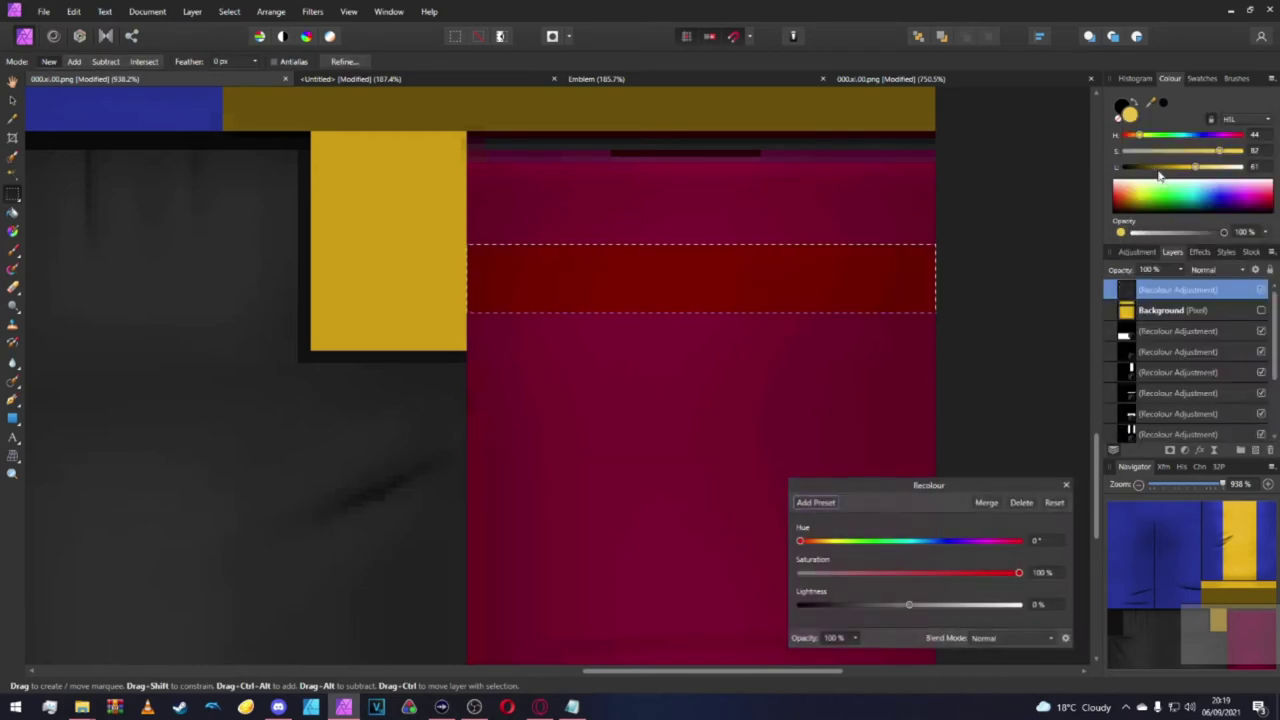
scroll(932, 284, "down", 3)
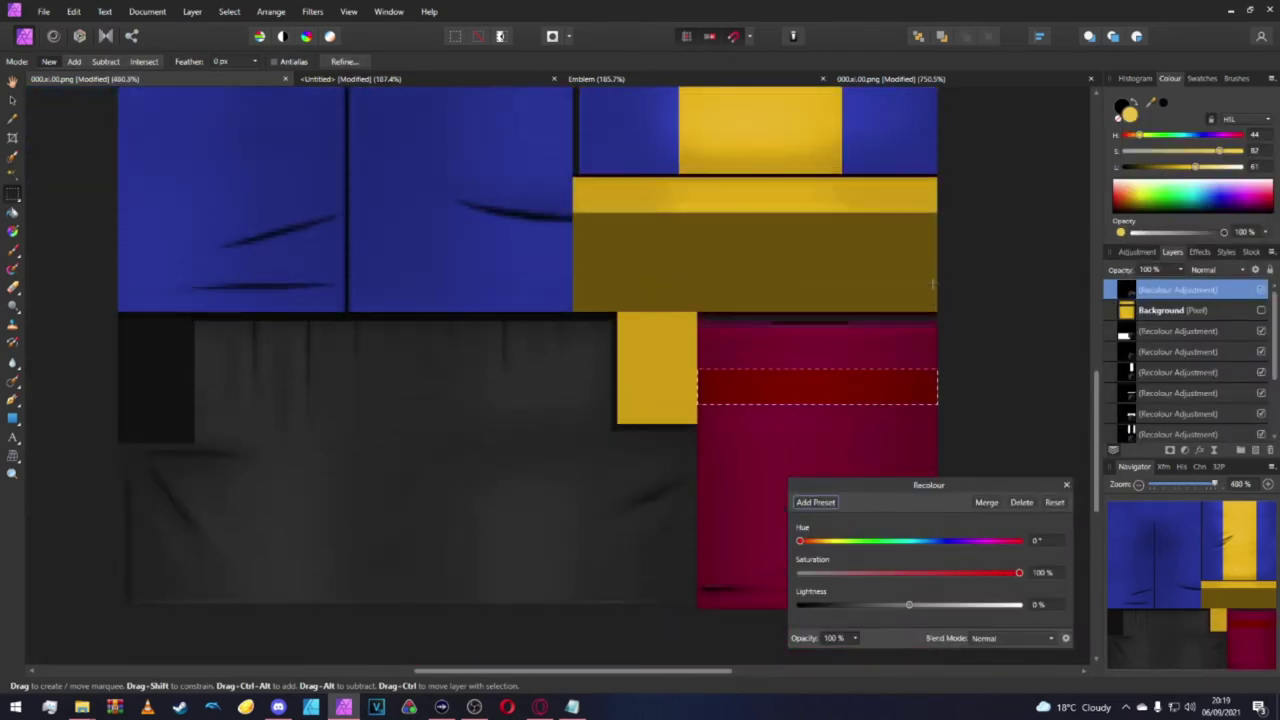
scroll(932, 284, "up", 3)
left_click(1040, 541)
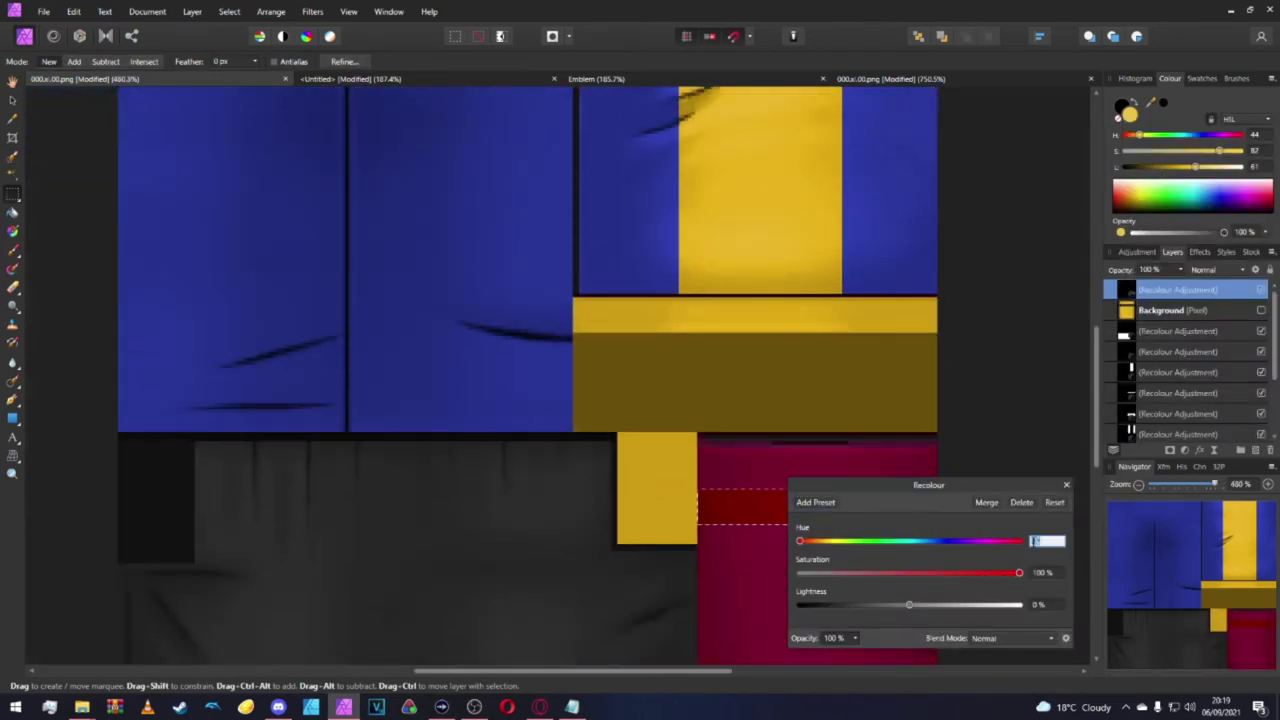
type("233")
left_click(1046, 571)
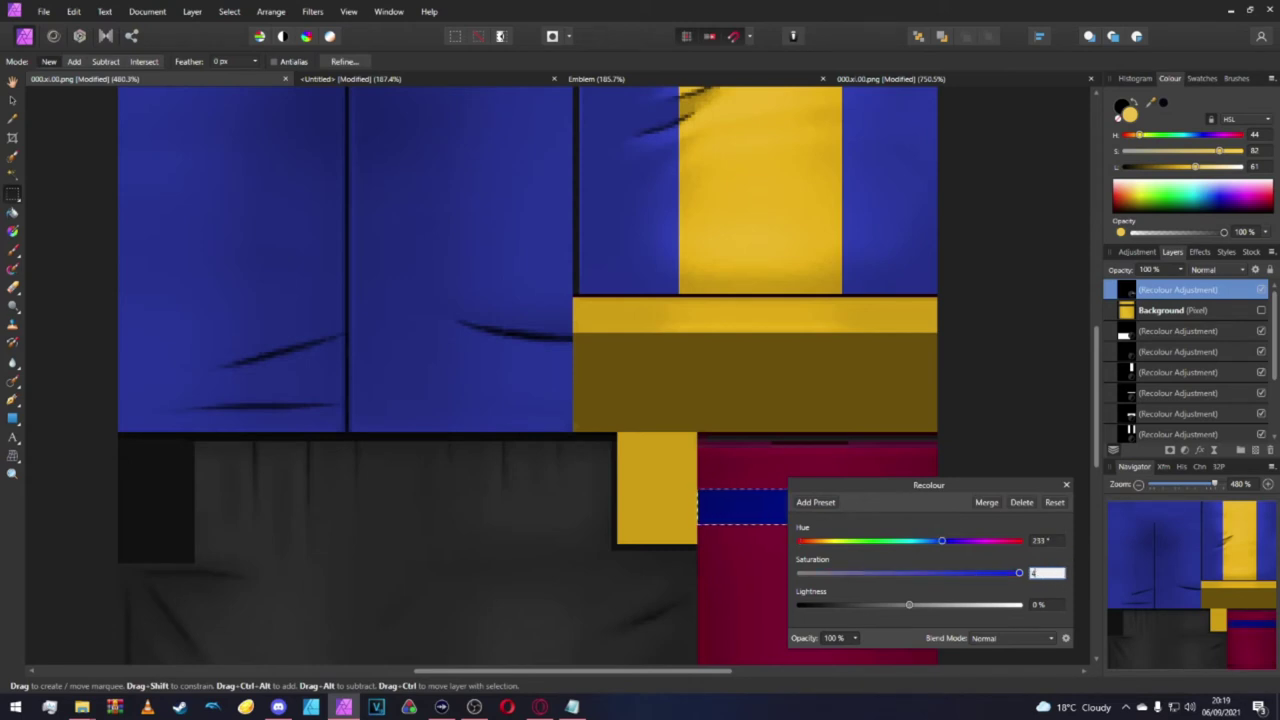
key("Return")
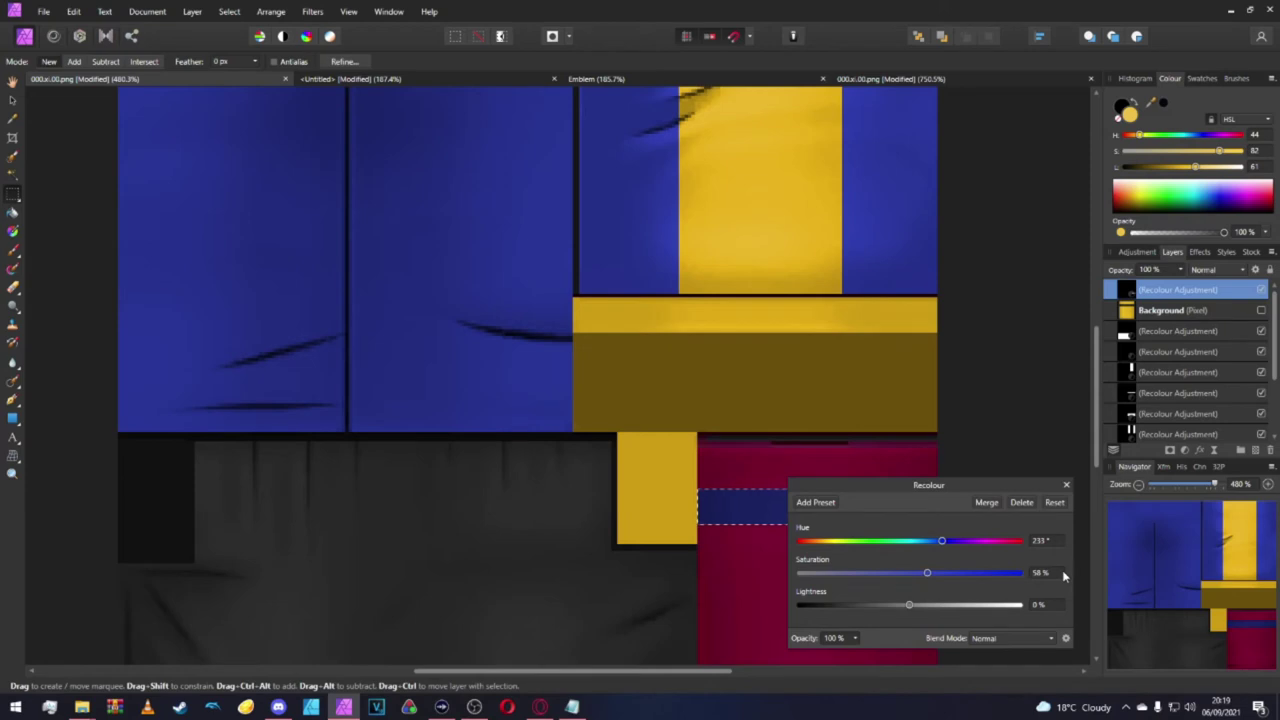
Review the earlier Recolour layers and slightly lighten one of them.
scroll(950, 560, "down", 2)
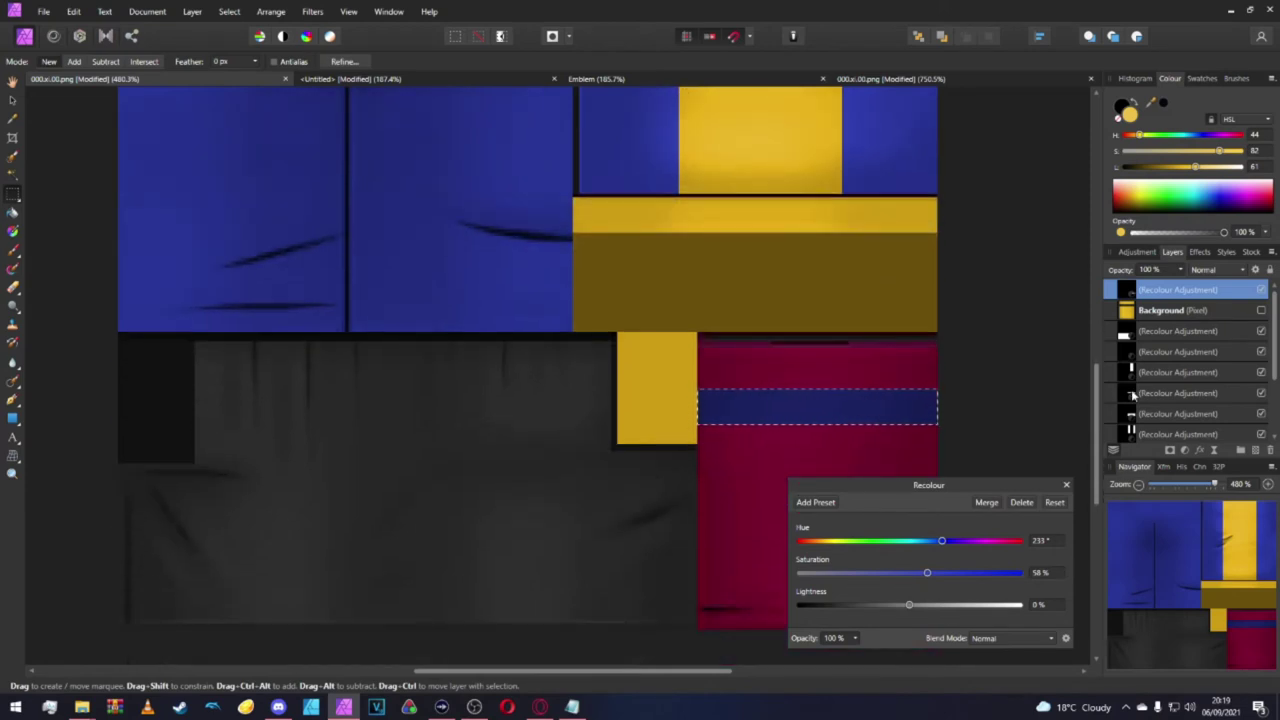
left_click(1130, 429)
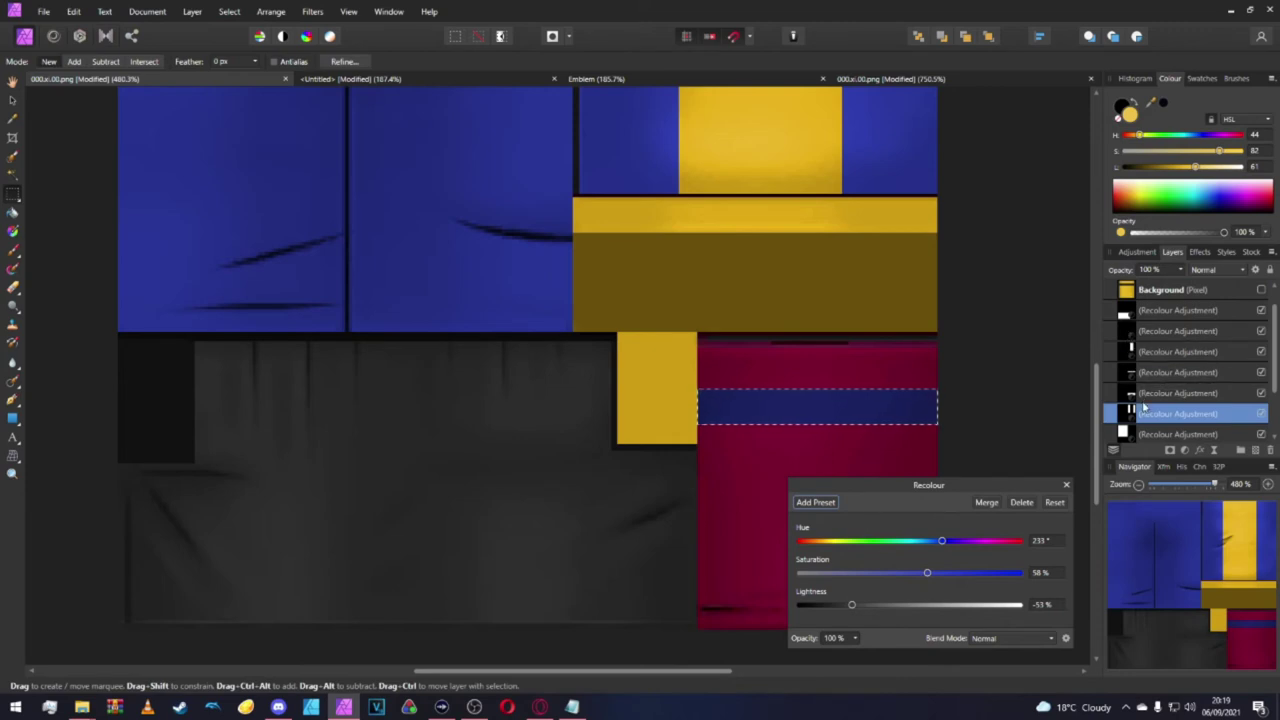
scroll(1145, 405, "down", 1)
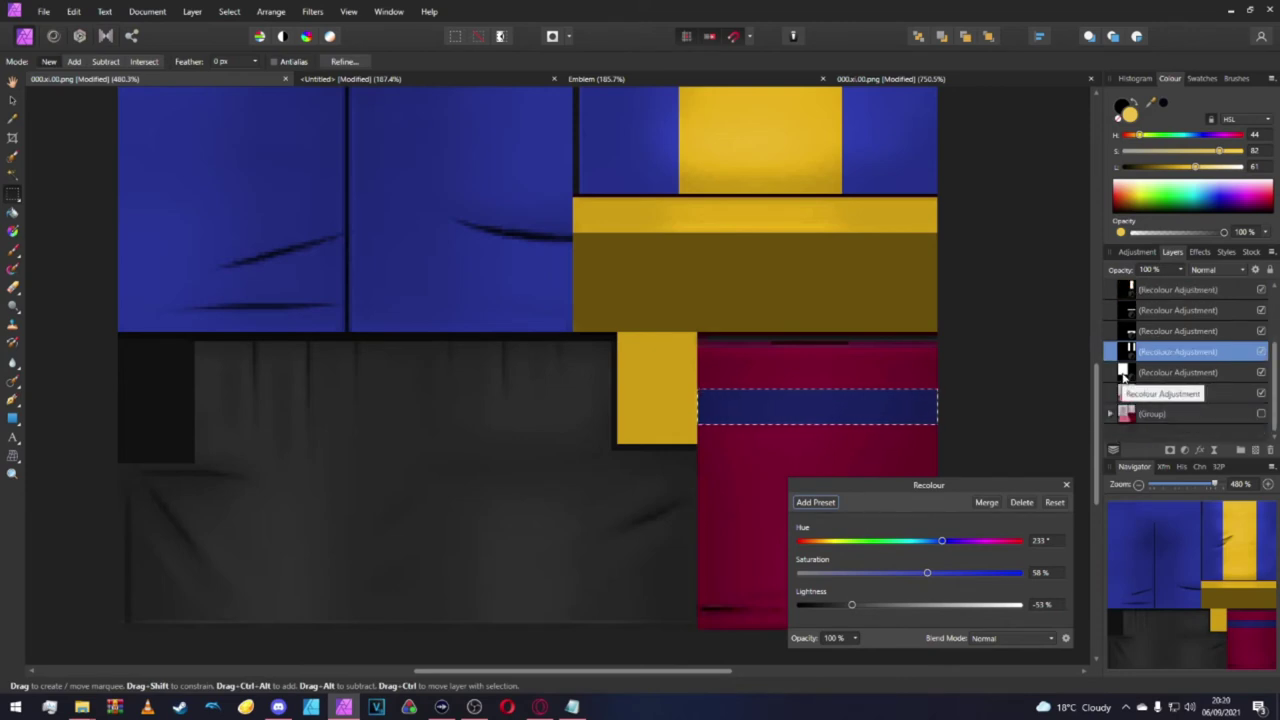
left_click(1125, 375)
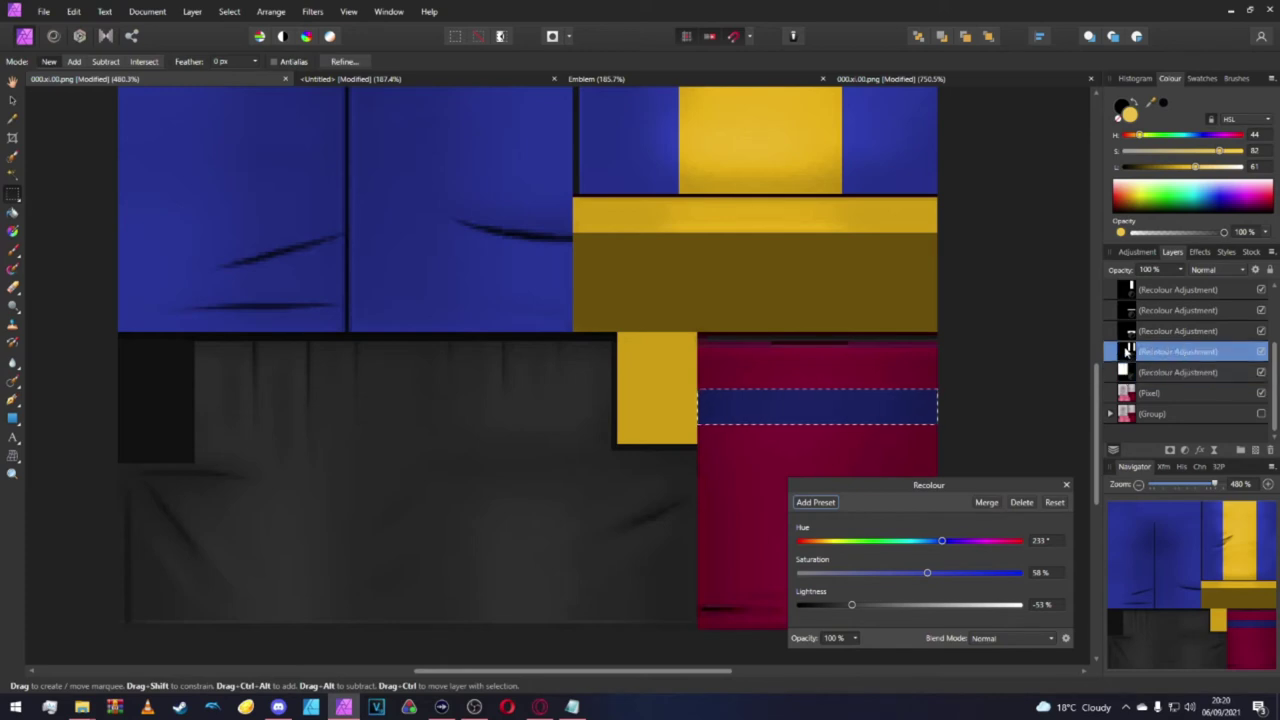
left_click_drag(851, 604, 867, 604)
scroll(1130, 318, "up", 3)
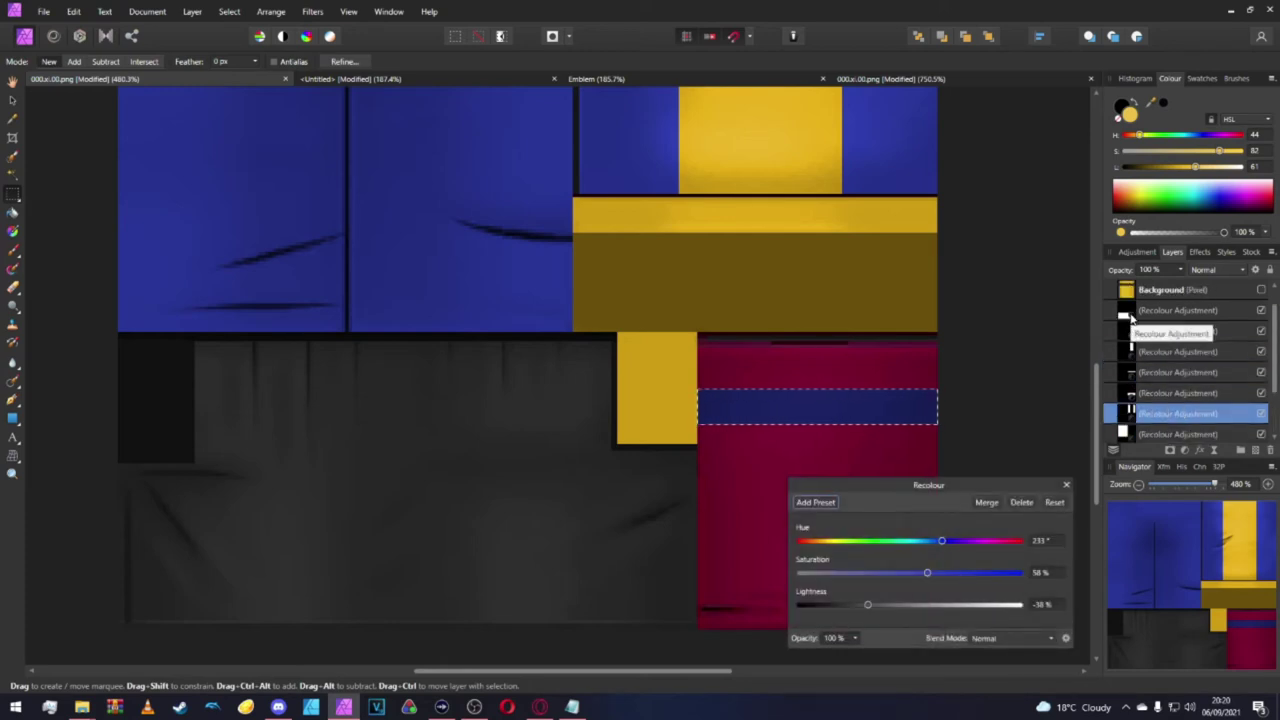
Brighten the new blue band's Recolour to lightness 17%.
left_click_drag(1124, 310, 1128, 297)
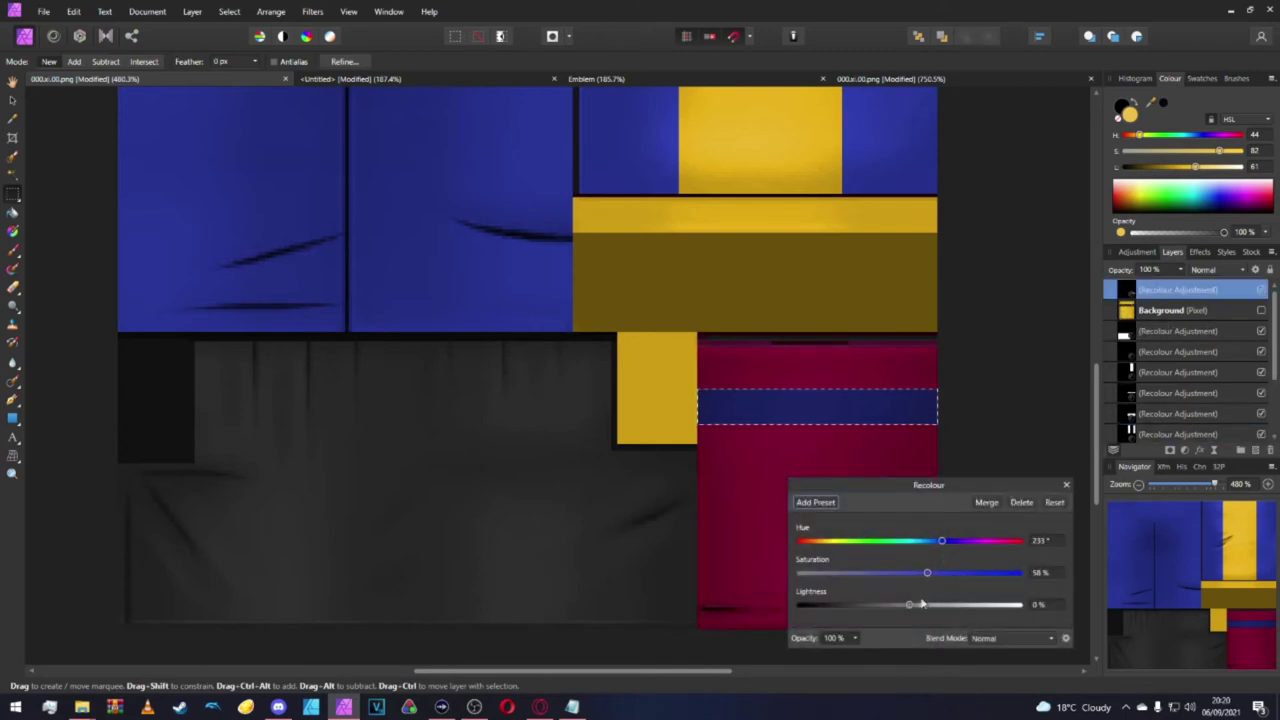
mouse_move(909, 604)
left_mouse_down()
mouse_move(941, 607)
mouse_move(930, 612)
left_mouse_up()
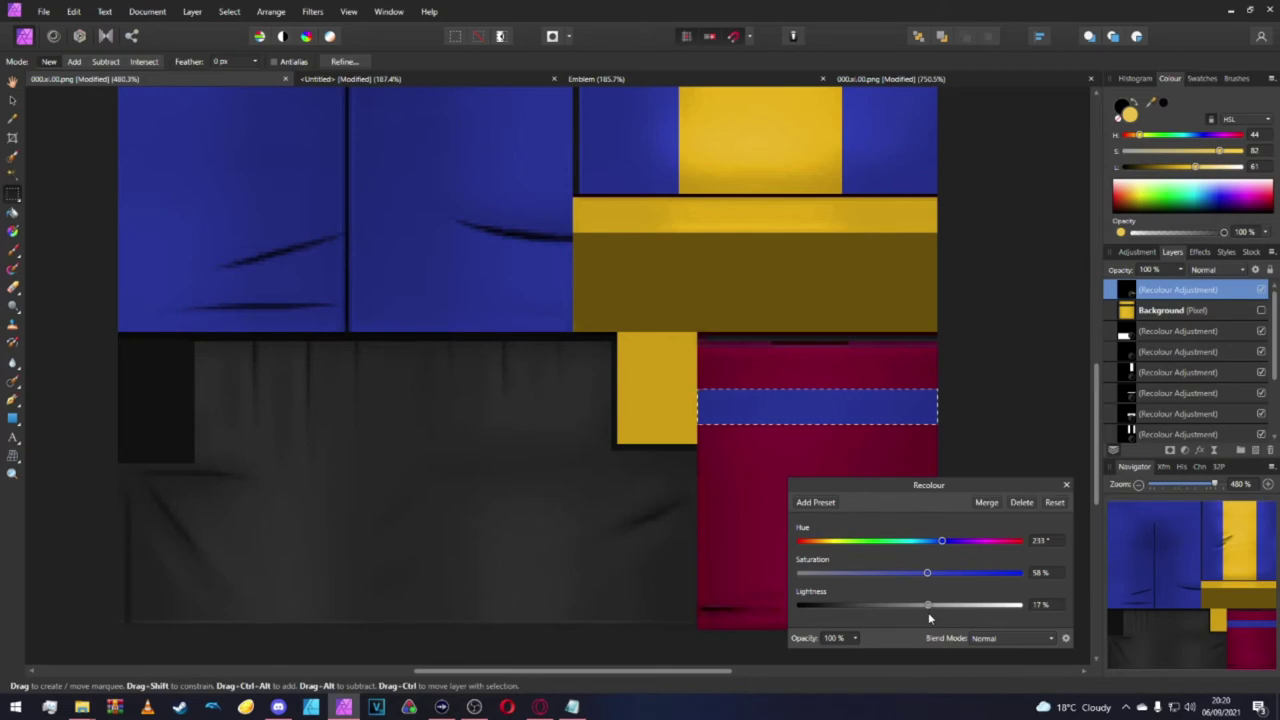
left_click(1066, 485)
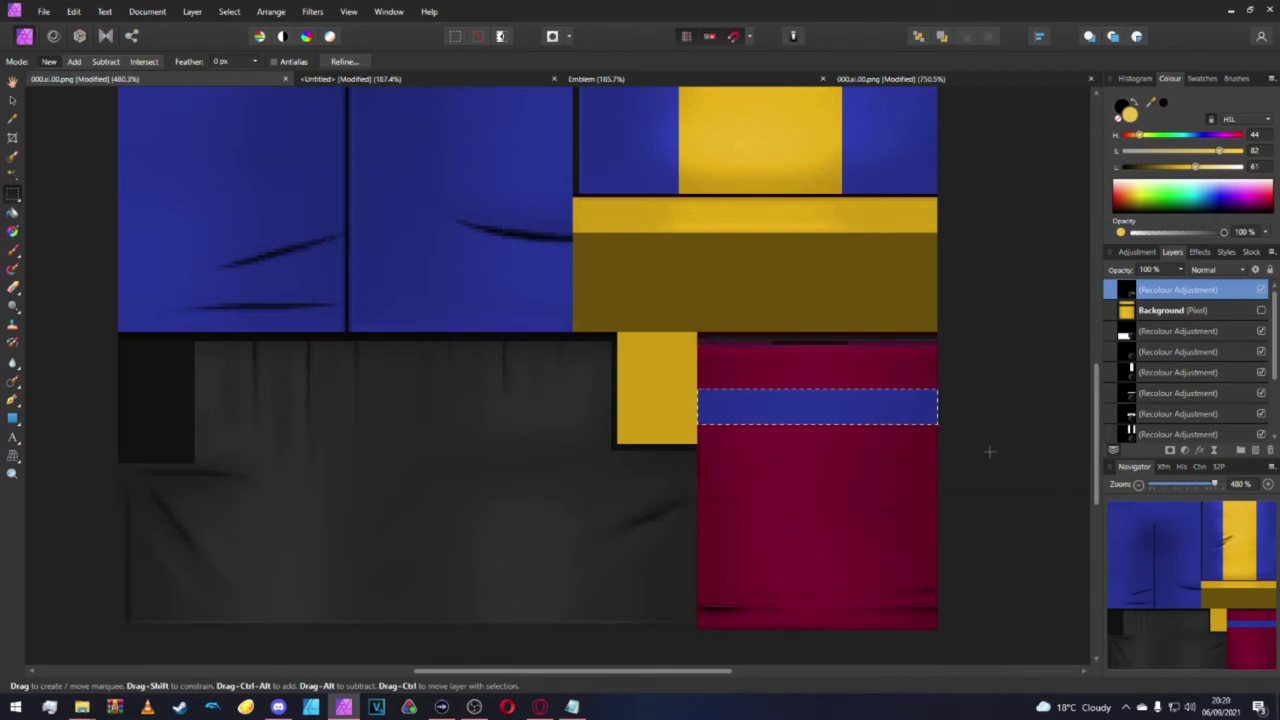
Select the red panel below the yellow collar with a rectangular marquee.
key("m")
scroll(901, 372, "up", 2)
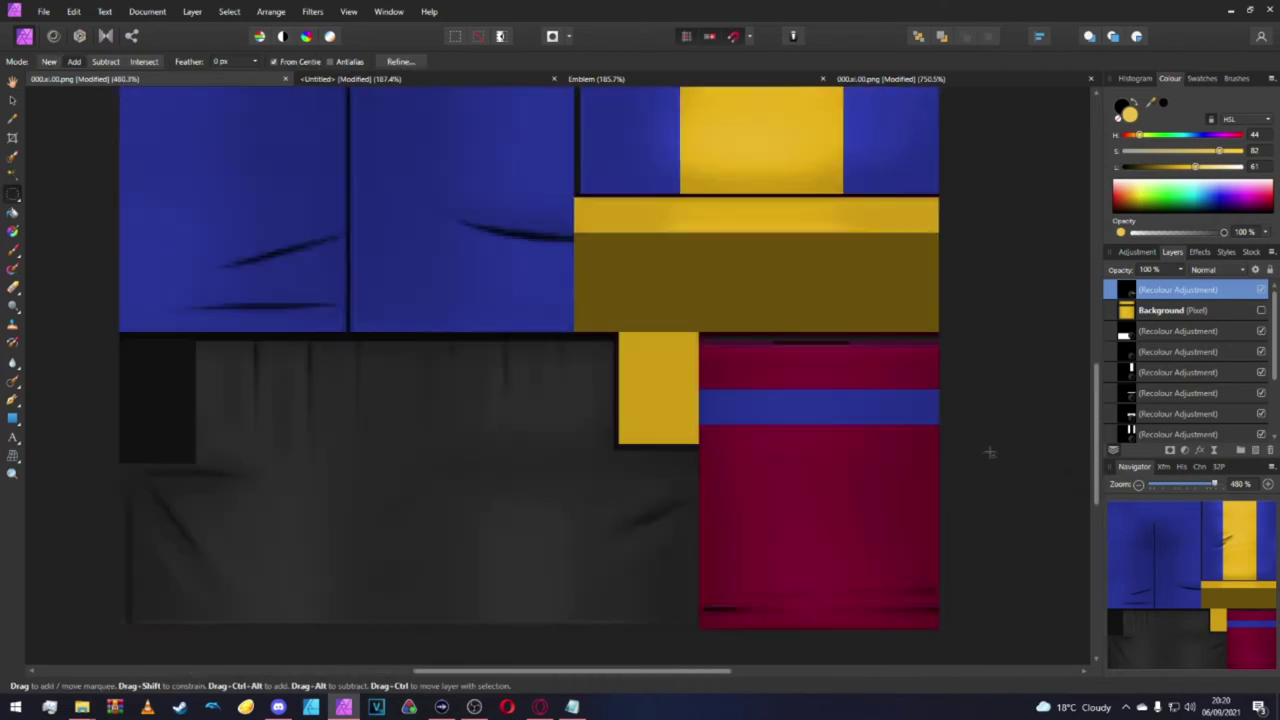
scroll(901, 372, "up", 3)
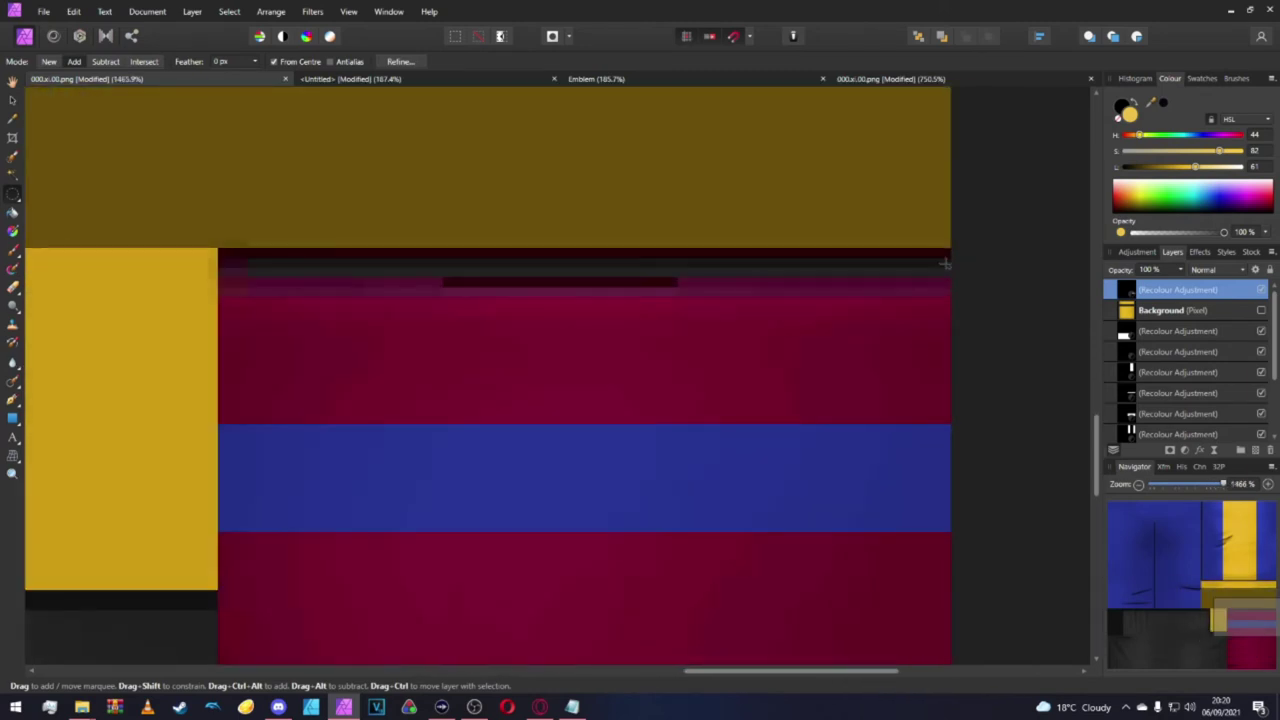
left_click_drag(795, 368, 716, 395)
left_click(12, 193)
left_click(80, 194)
left_click(298, 286)
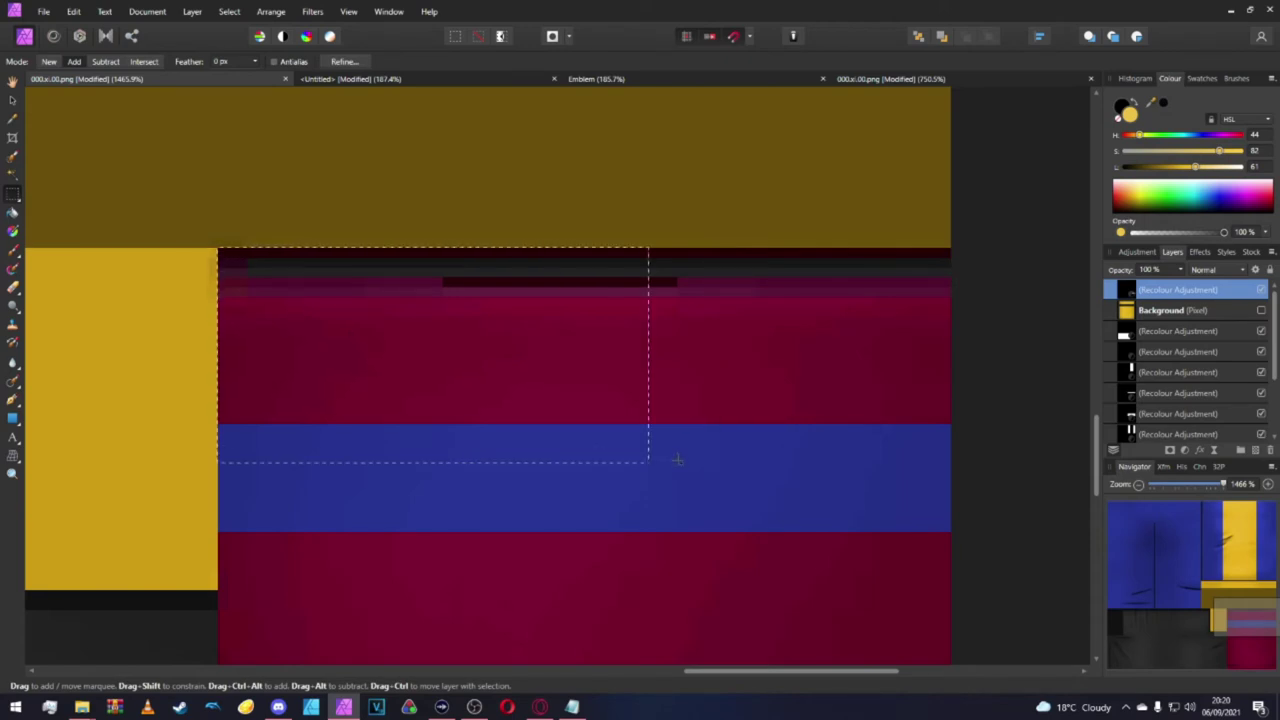
scroll(943, 437, "down", 5)
scroll(950, 509, "up", 3)
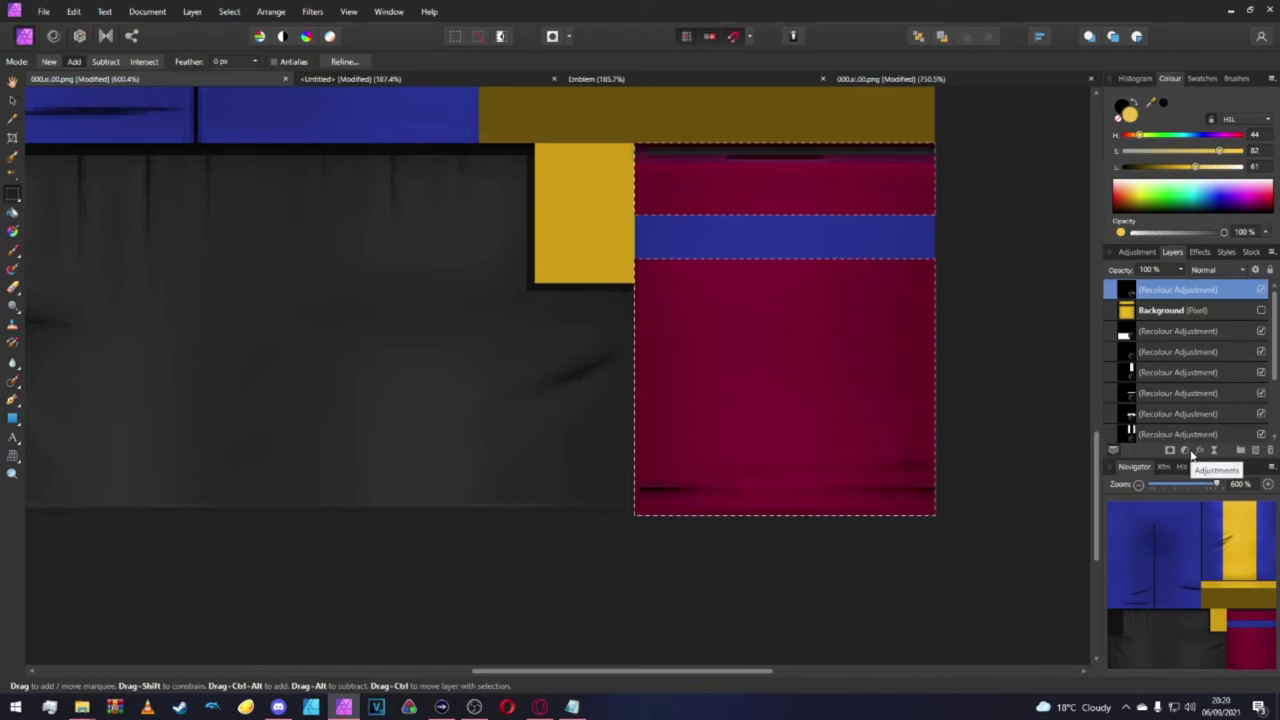
Recolour the red panel dark grey with saturation 0% and lightness −38%, then deselect.
left_click(1188, 453)
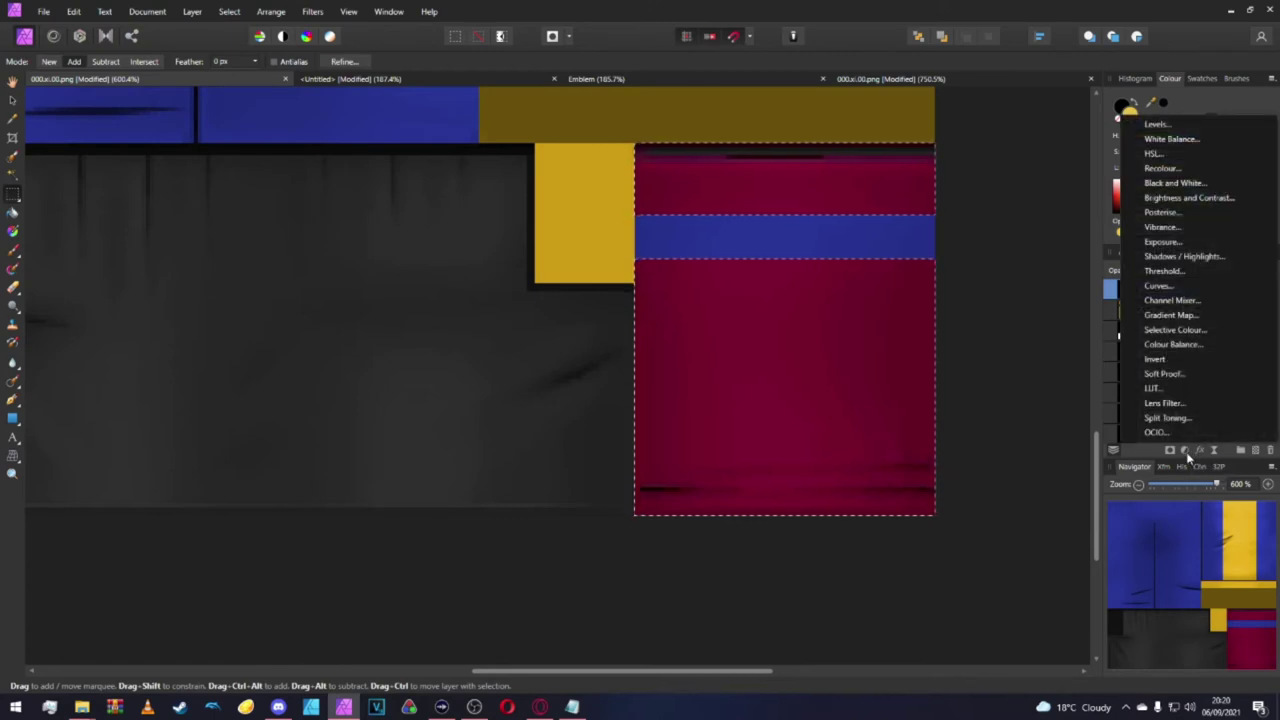
left_click(1162, 168)
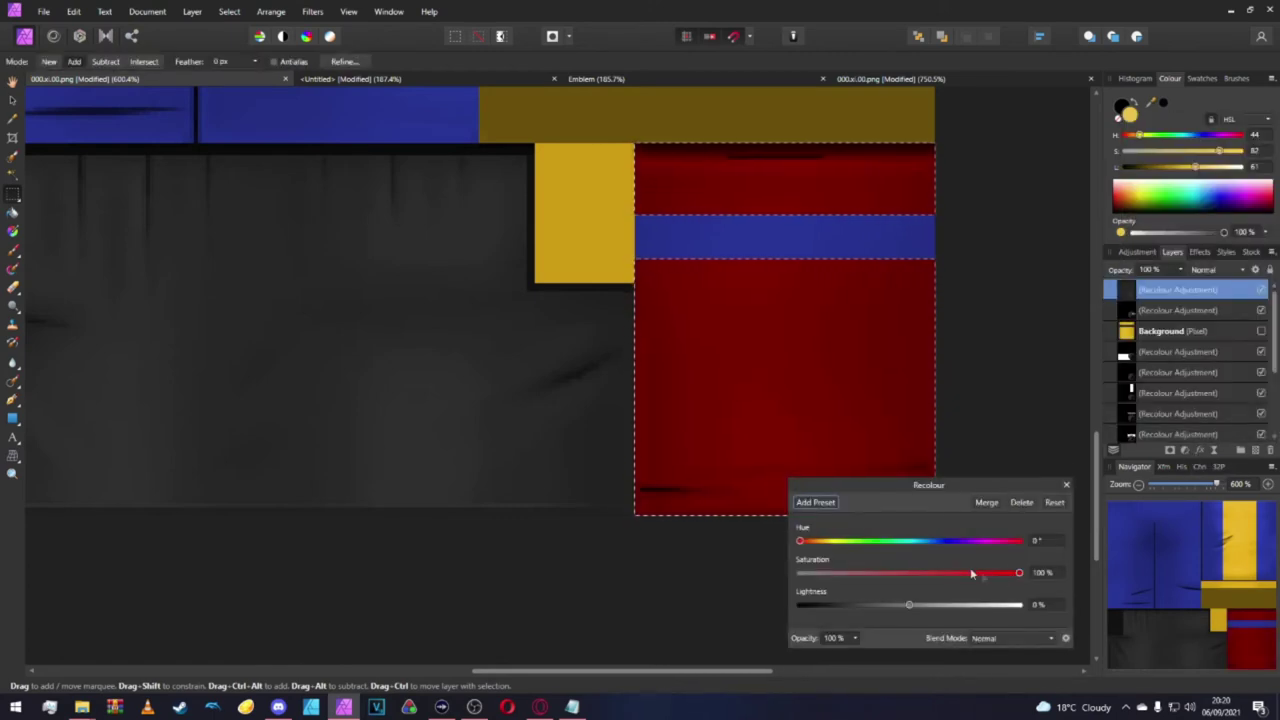
left_click_drag(1012, 576, 560, 590)
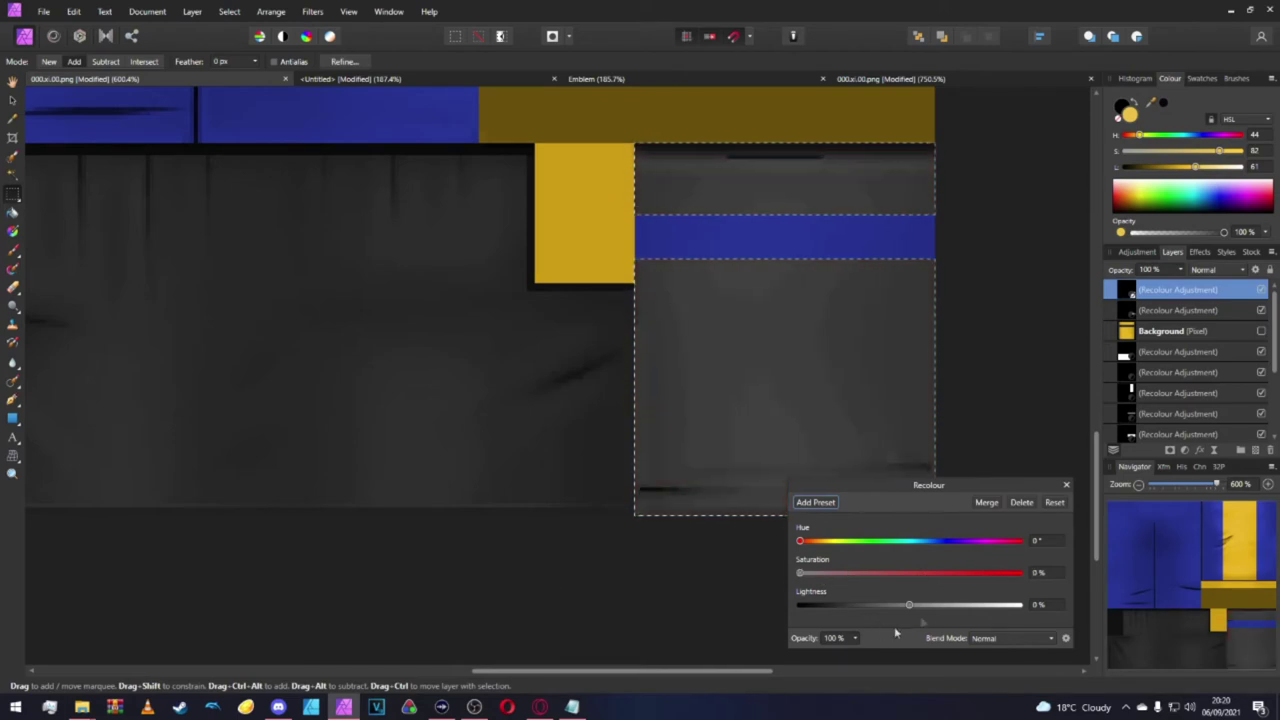
left_click_drag(910, 606, 856, 606)
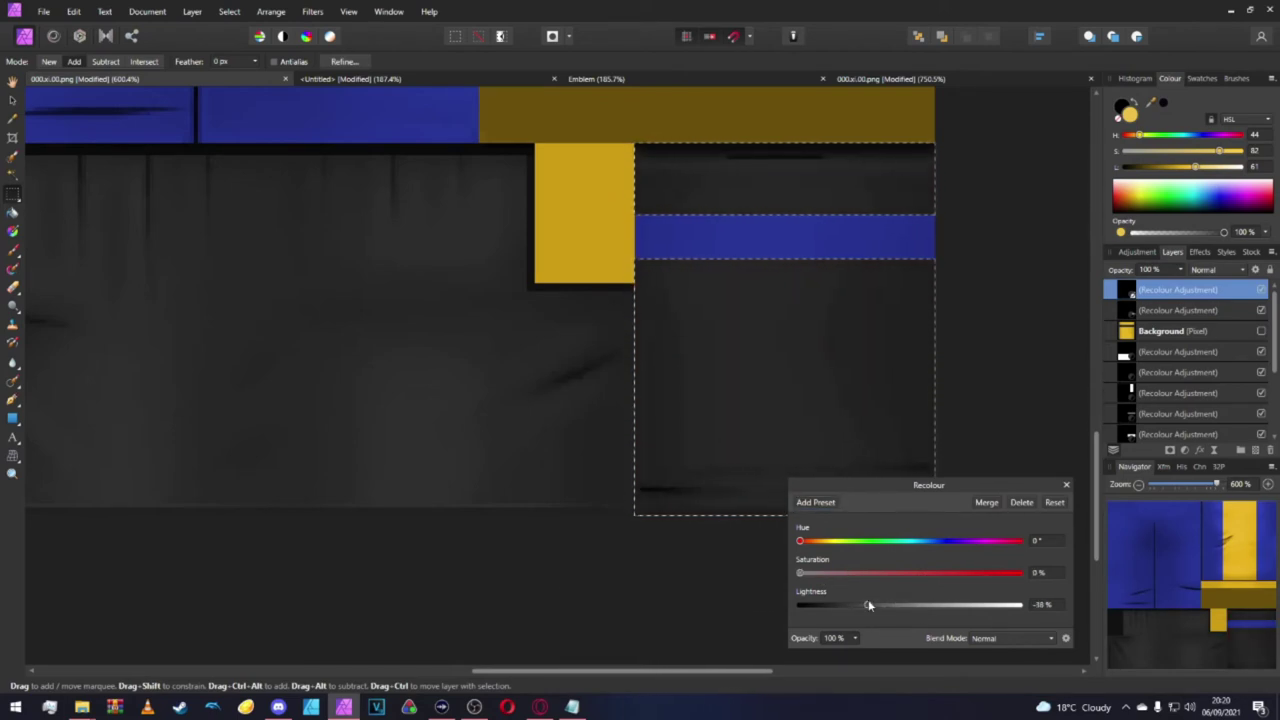
left_click(1066, 485)
key("ctrl+d")
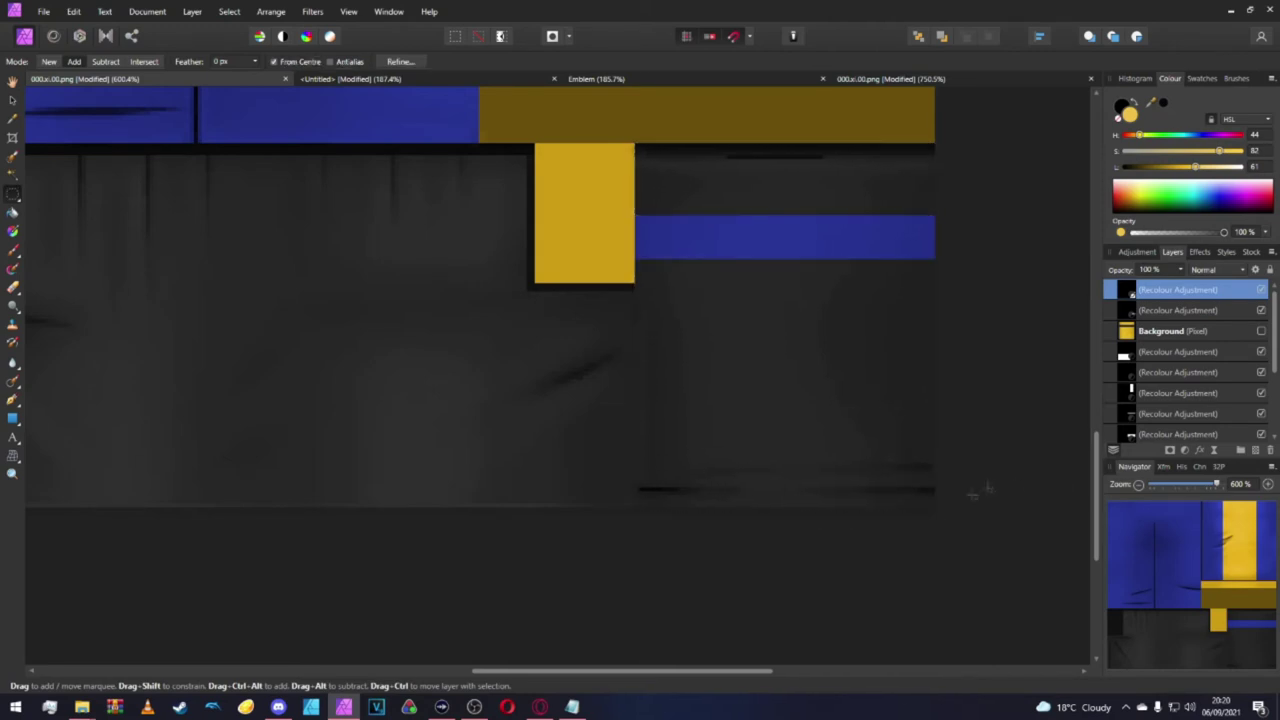
scroll(972, 494, "down", 5)
Choose the Crescent Tool and sample the kit's yellow from the collar stripe.
scroll(971, 443, "up", 3)
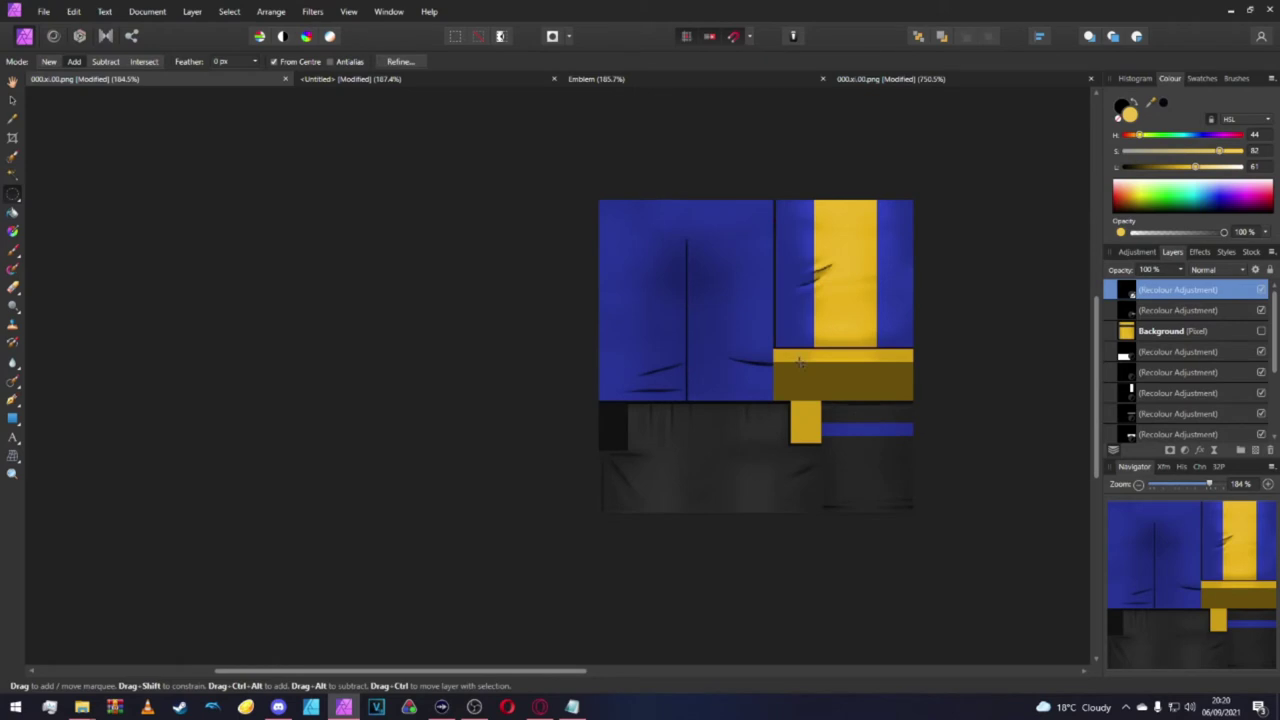
scroll(800, 363, "up", 3)
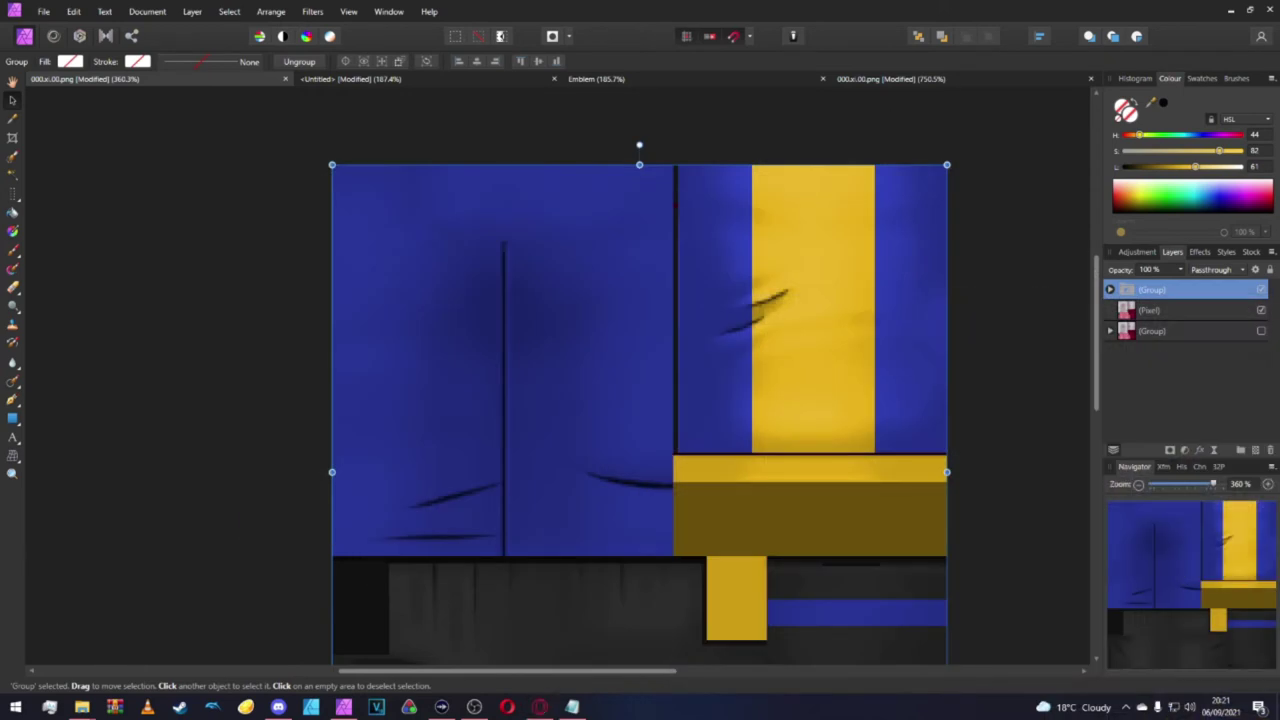
scroll(500, 471, "up", 2)
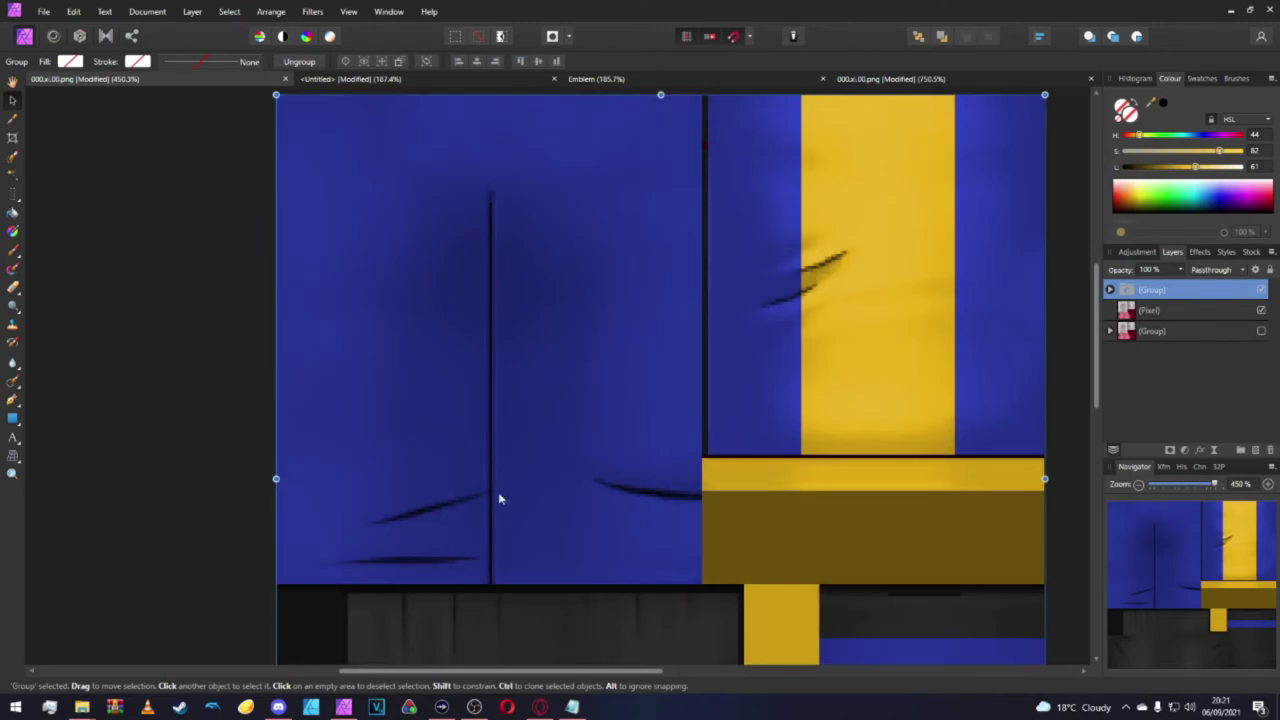
left_click(10, 416)
left_click(60, 313)
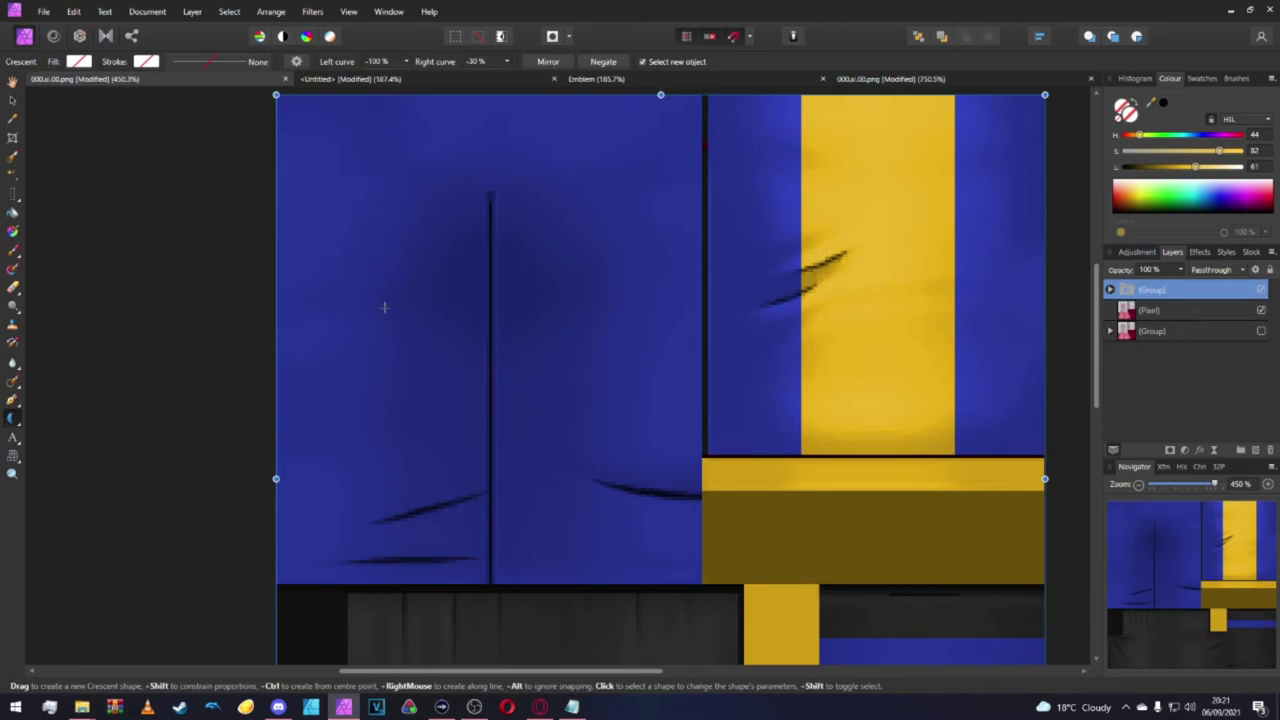
left_click_drag(1157, 110, 931, 200)
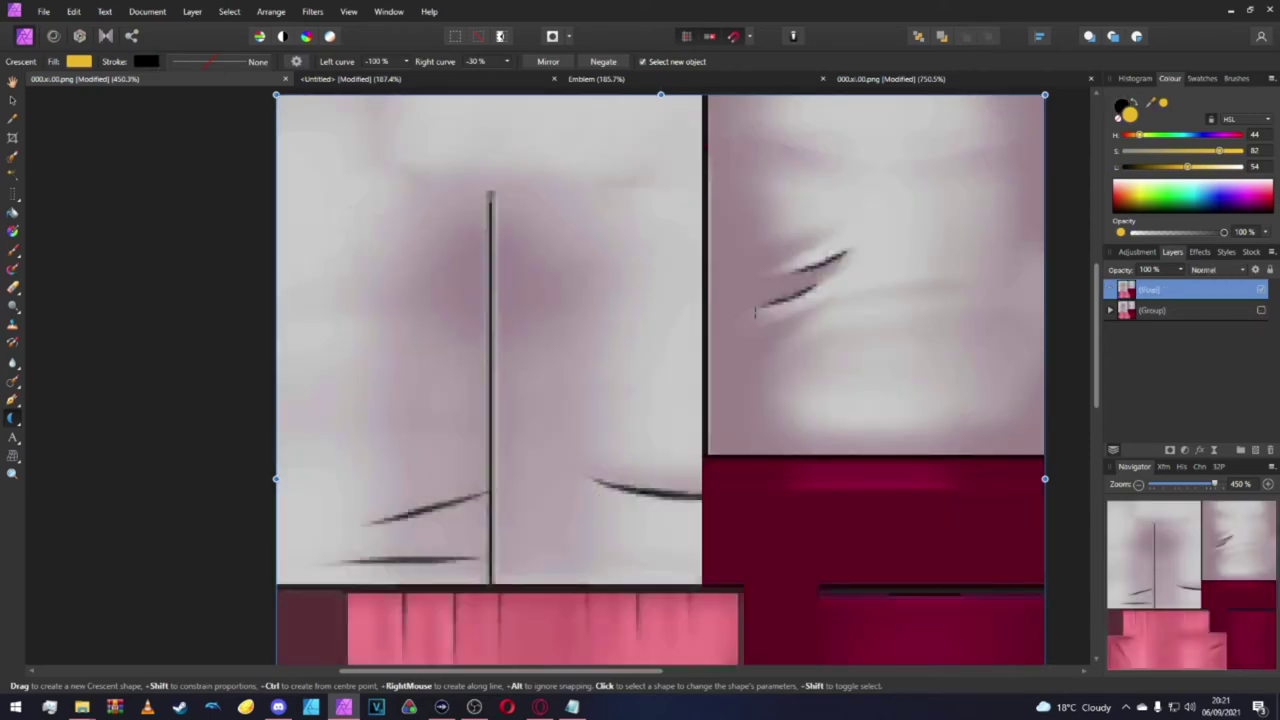
Undo an accidental layer change and toggle the Pixel layer's visibility to compare.
scroll(600, 300, "down", 2)
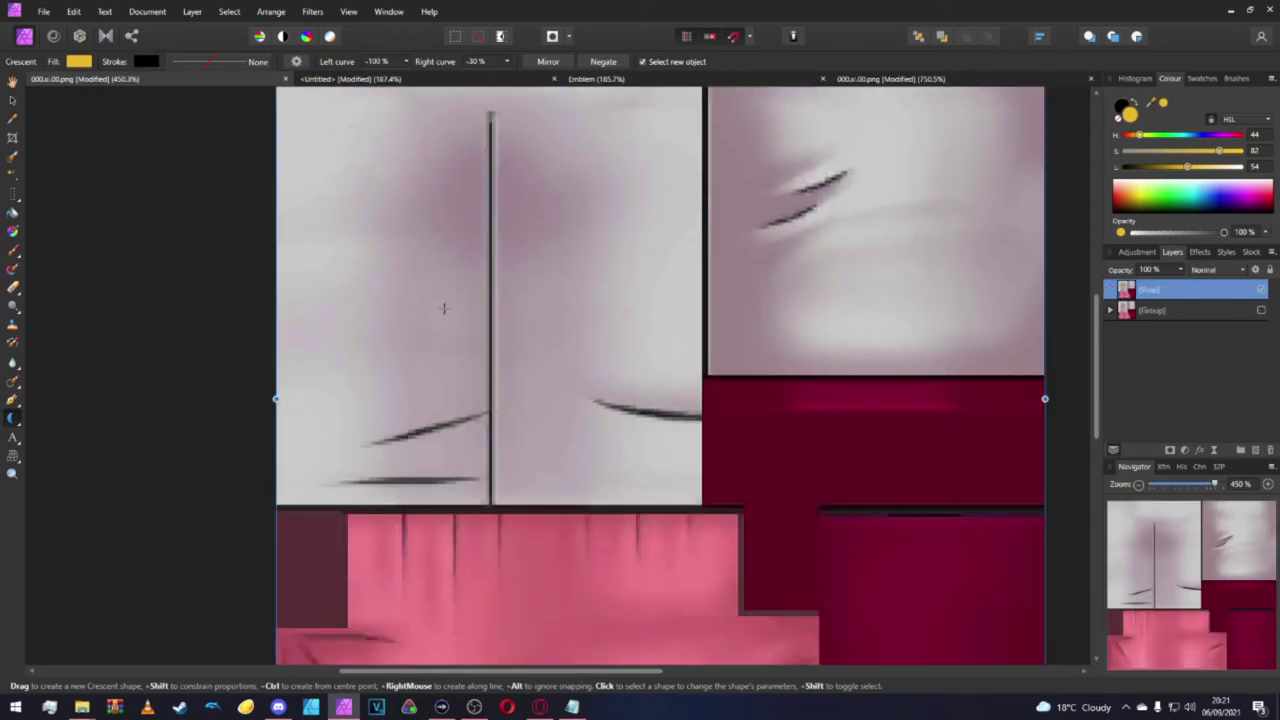
key("ctrl+shift+z")
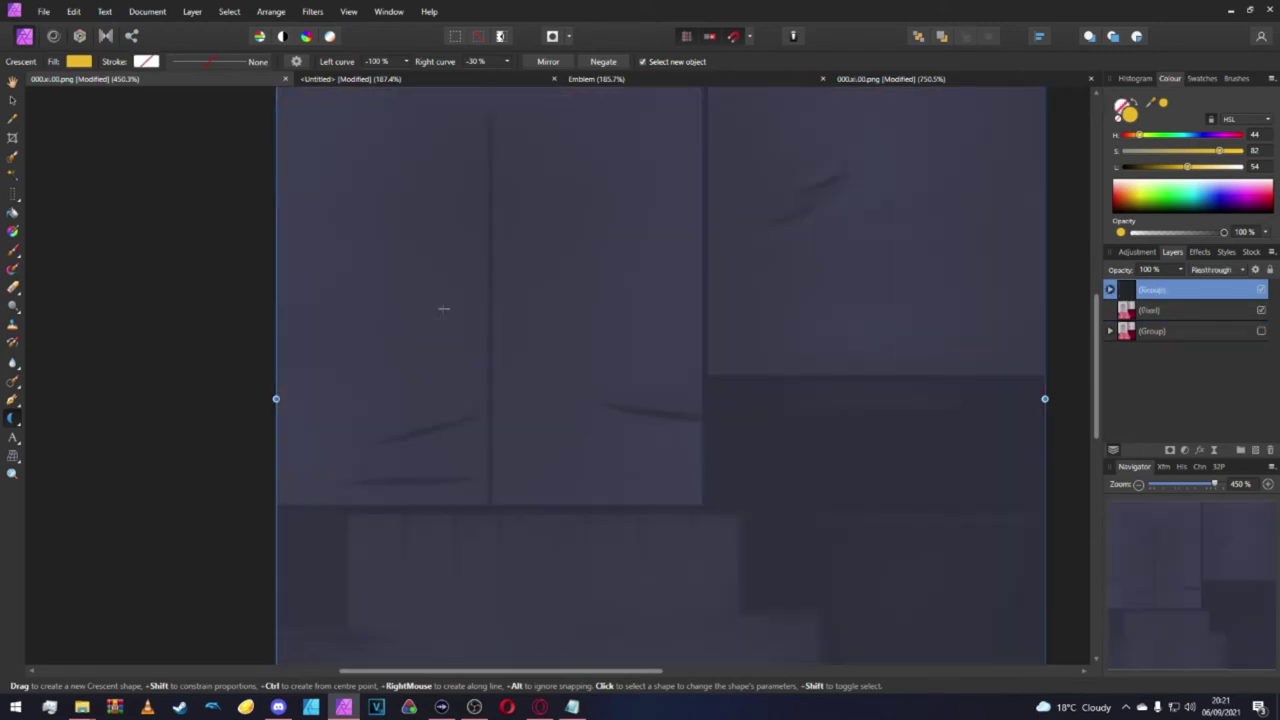
scroll(443, 310, "down", 2)
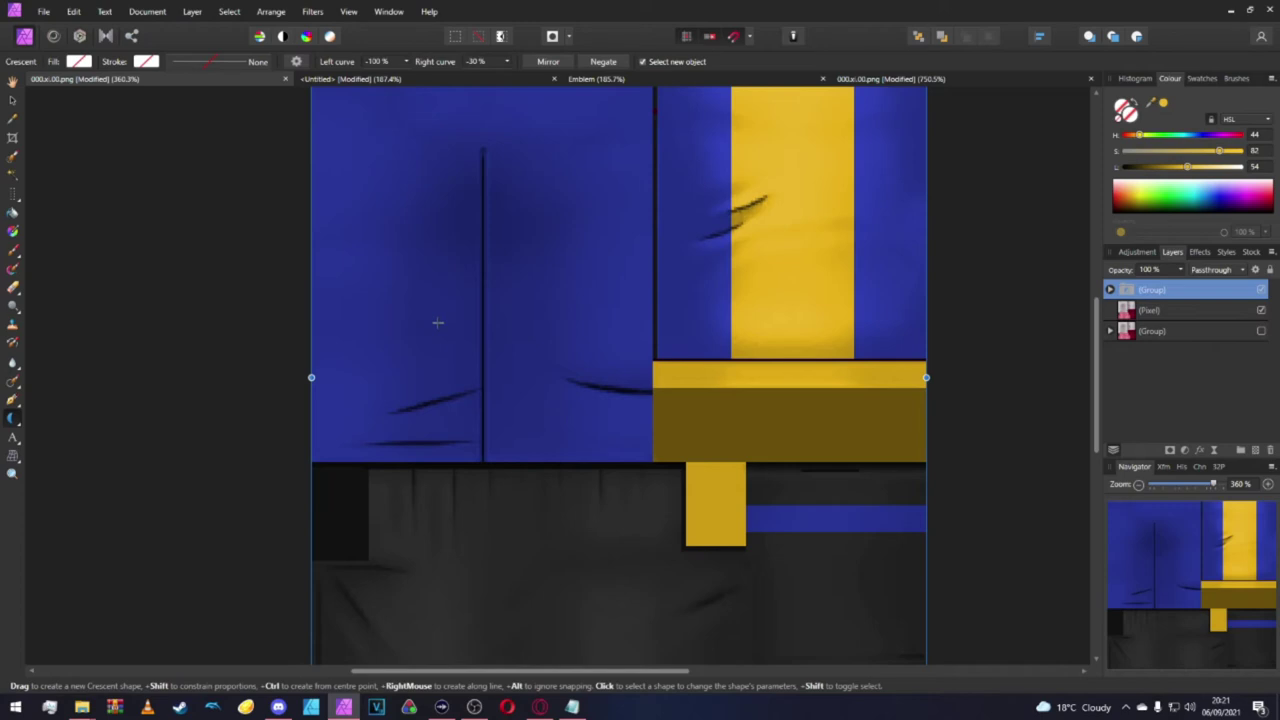
key("m")
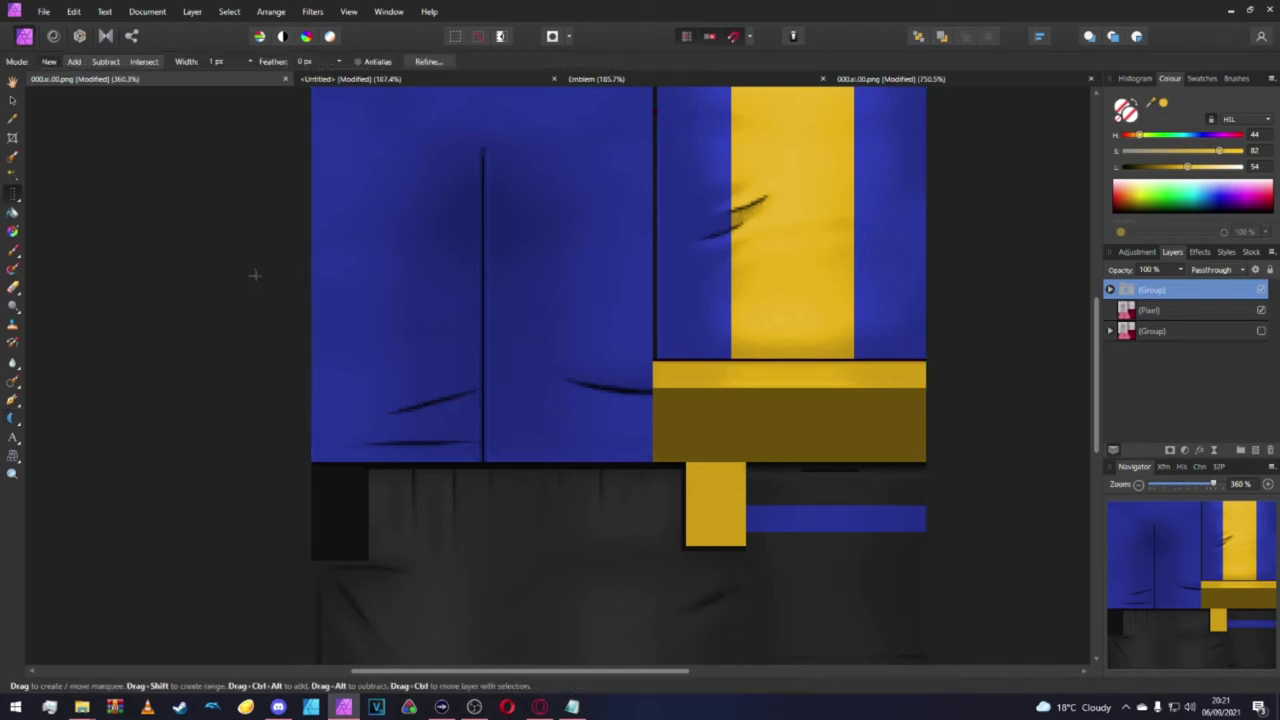
left_click(1262, 311)
left_click(1262, 311)
scroll(350, 313, "up", 1)
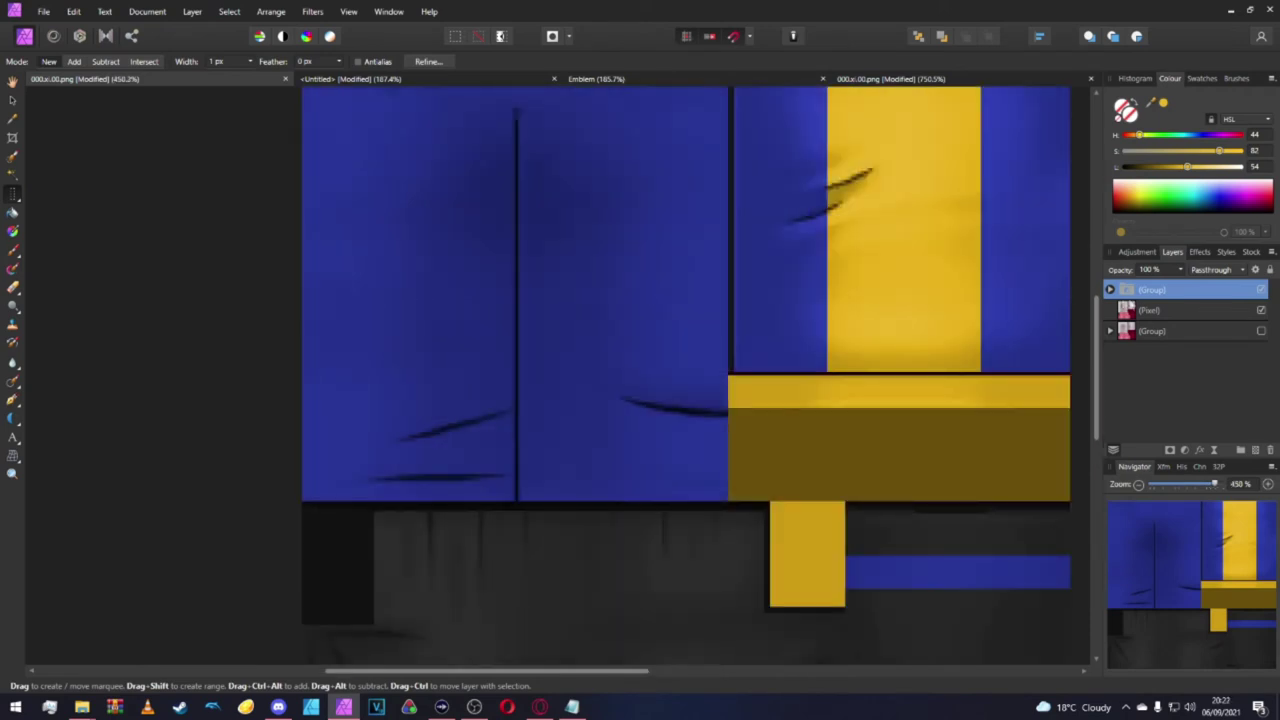
Delete the unused lower layer group from the Layers panel.
left_click(1138, 310)
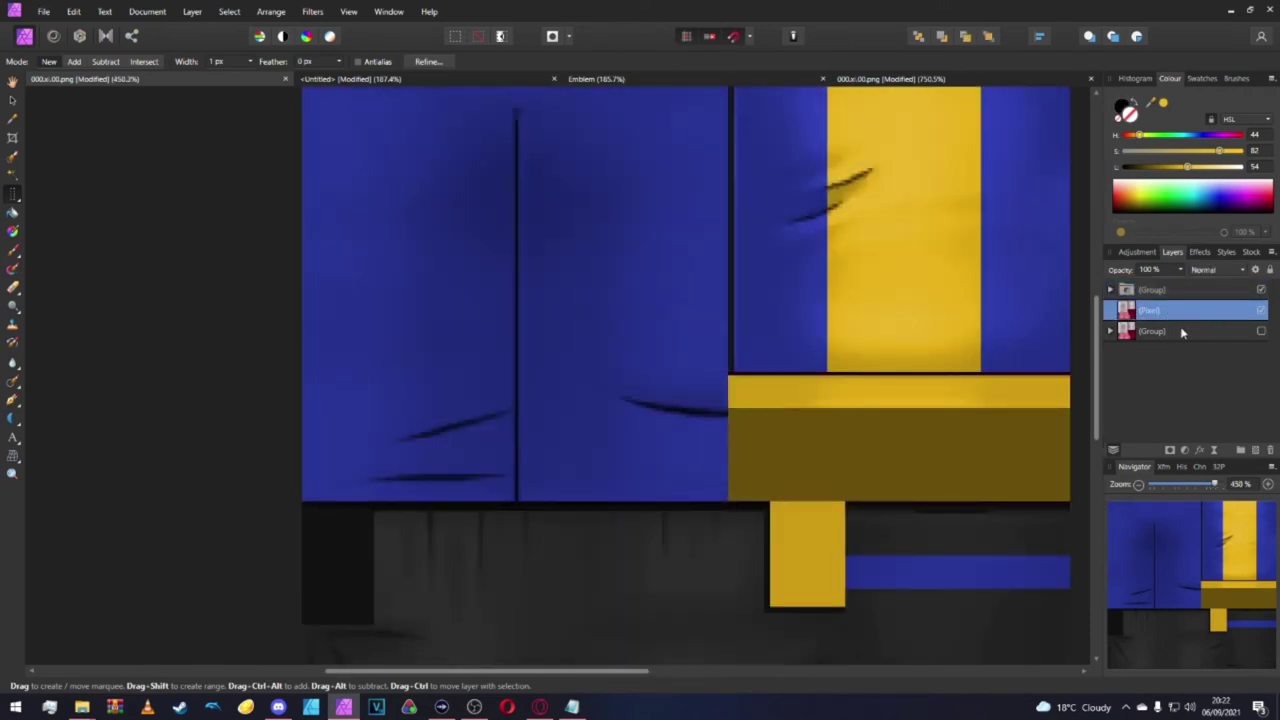
scroll(427, 346, "up", 1)
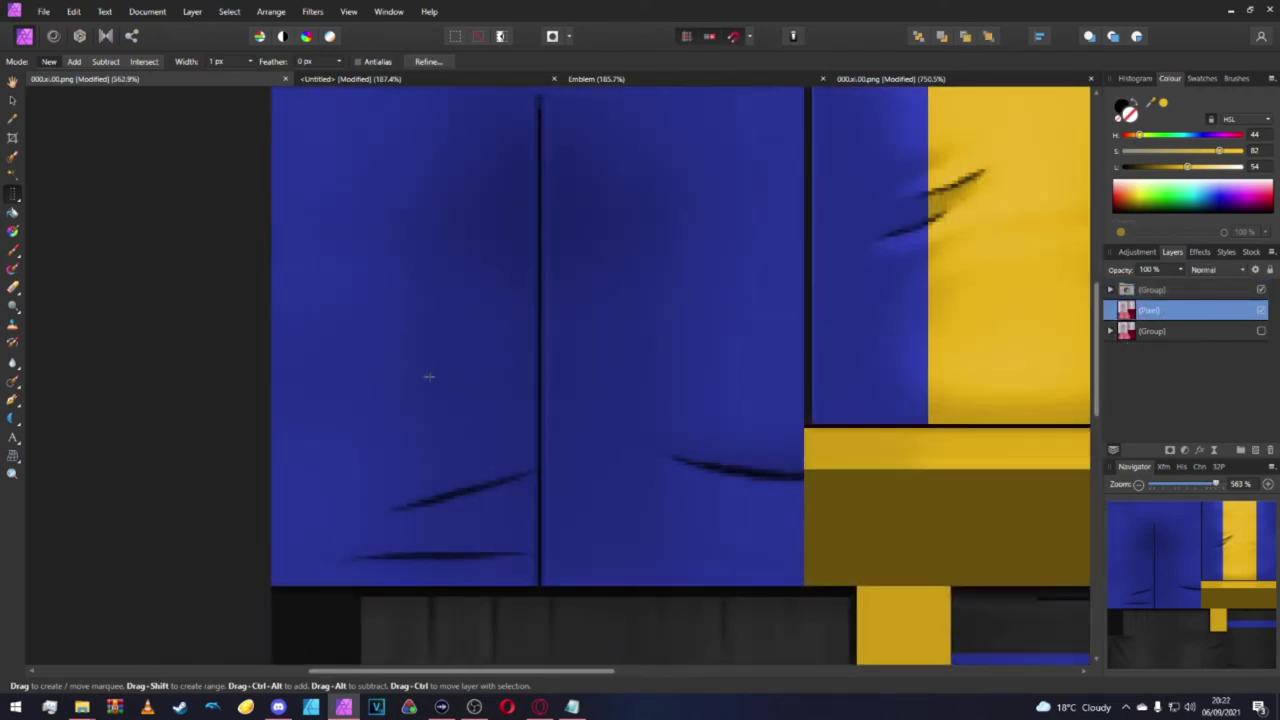
left_click(1158, 333)
key("Delete")
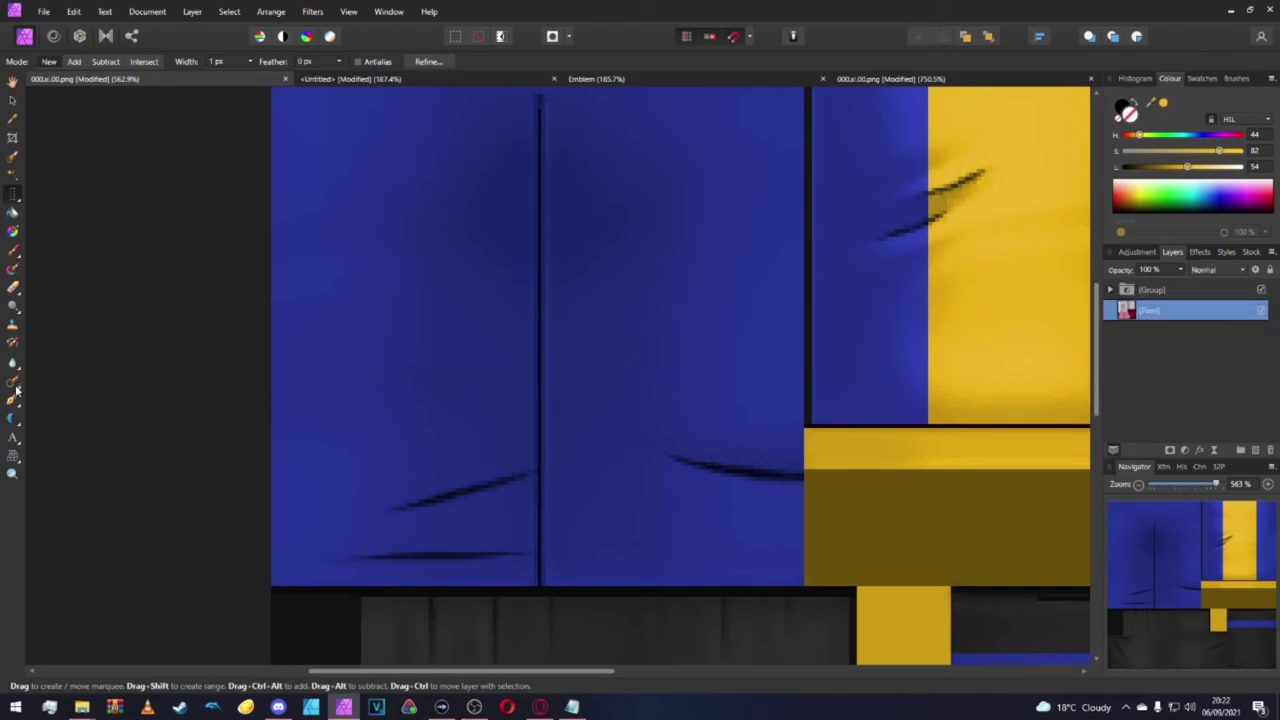
left_click(12, 418)
Draw a yellow crescent on the blue shirt panel and place it above the group.
left_click_drag(426, 292, 527, 506)
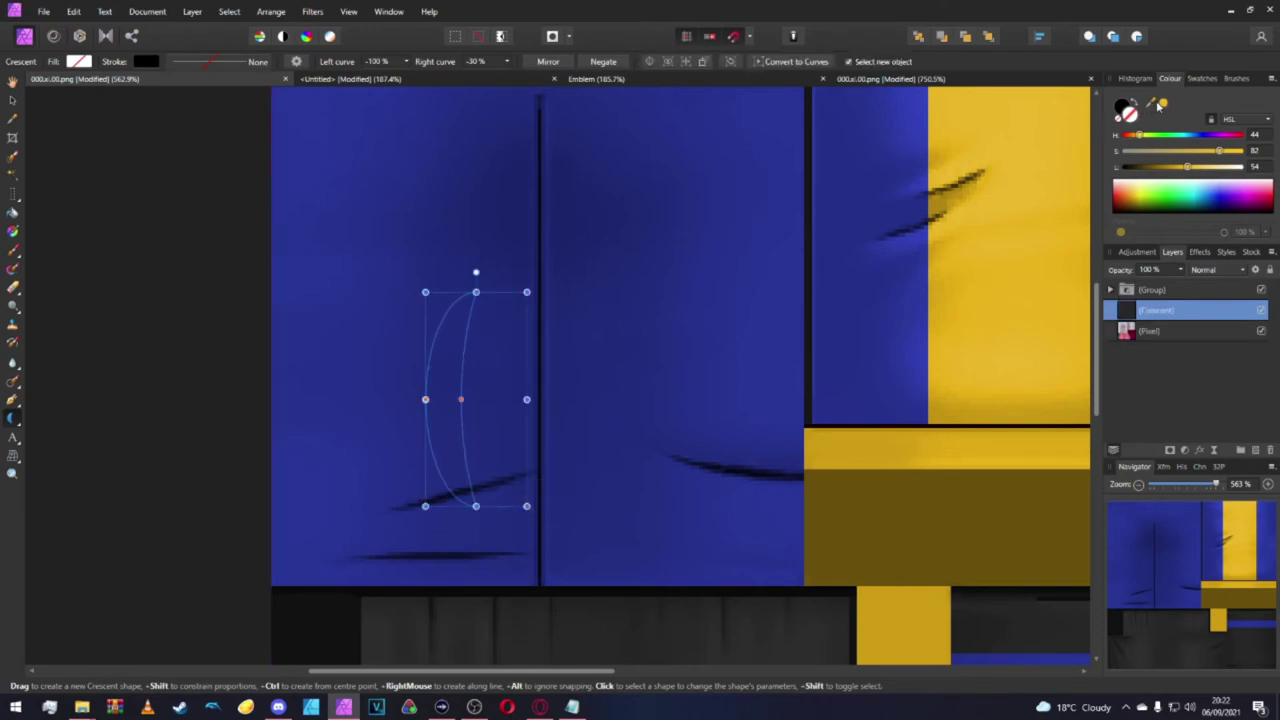
left_click(1162, 104)
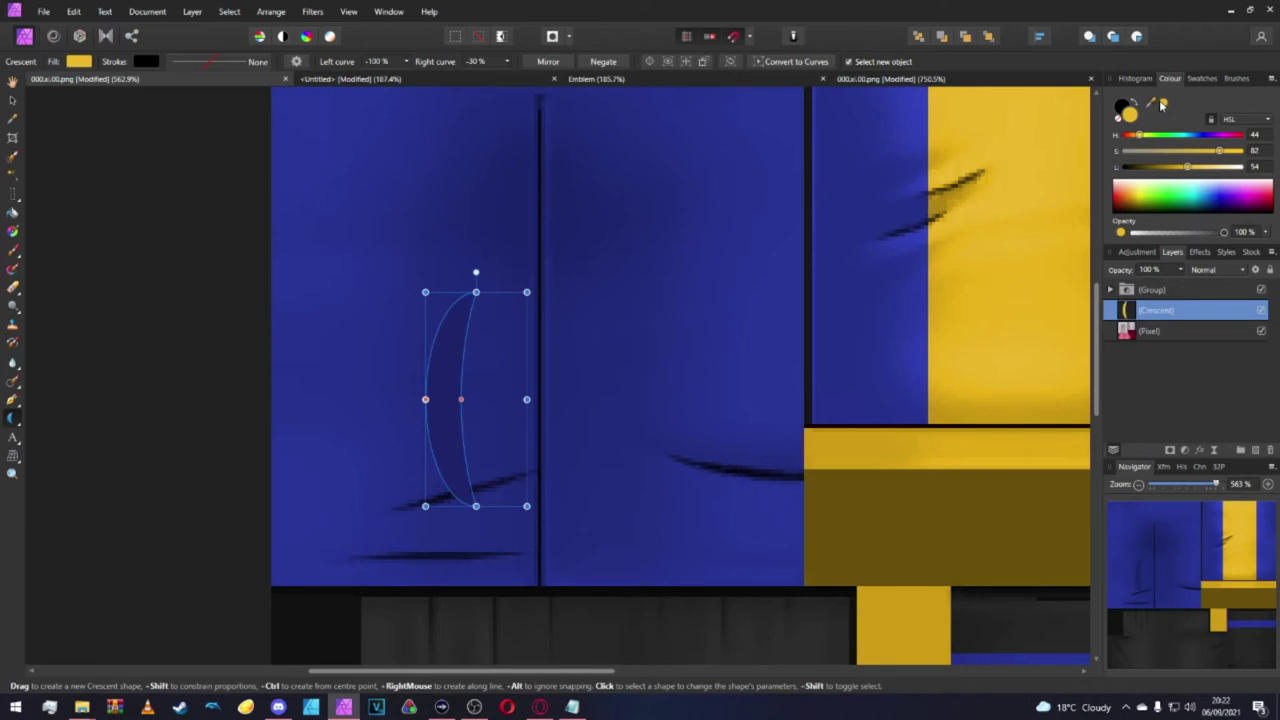
left_click_drag(1126, 311, 1126, 280)
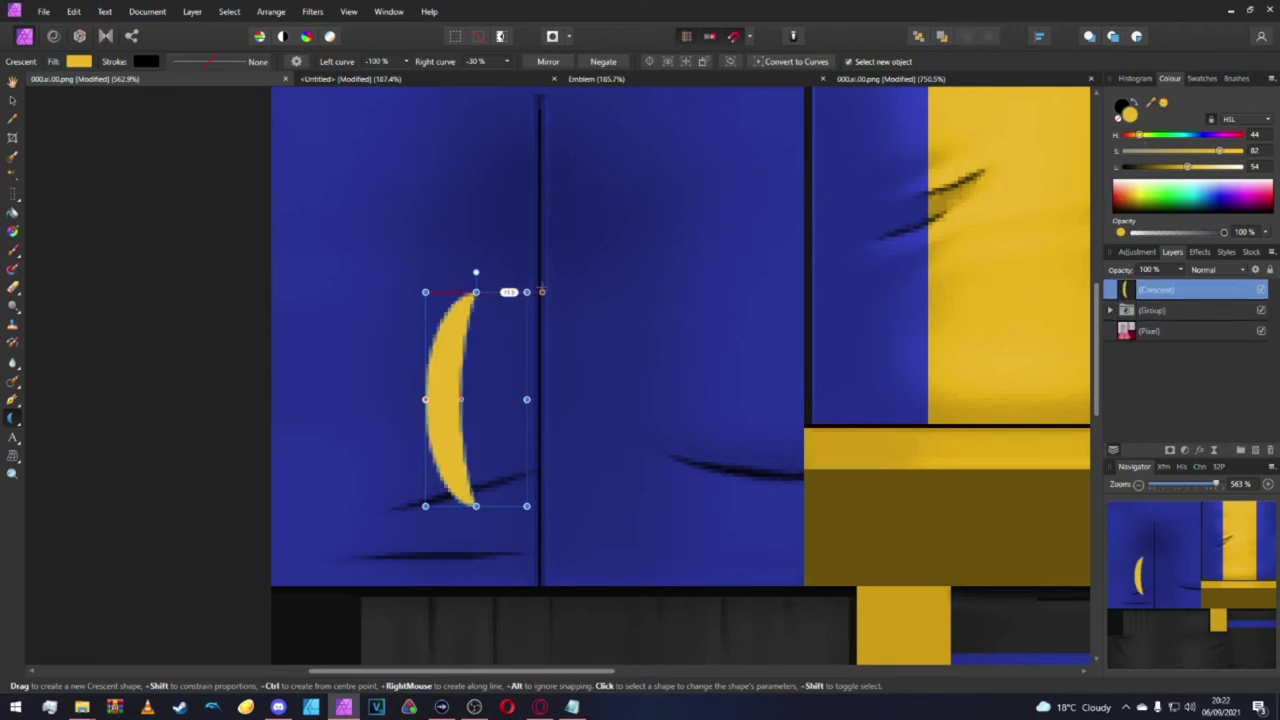
key("b")
key("v")
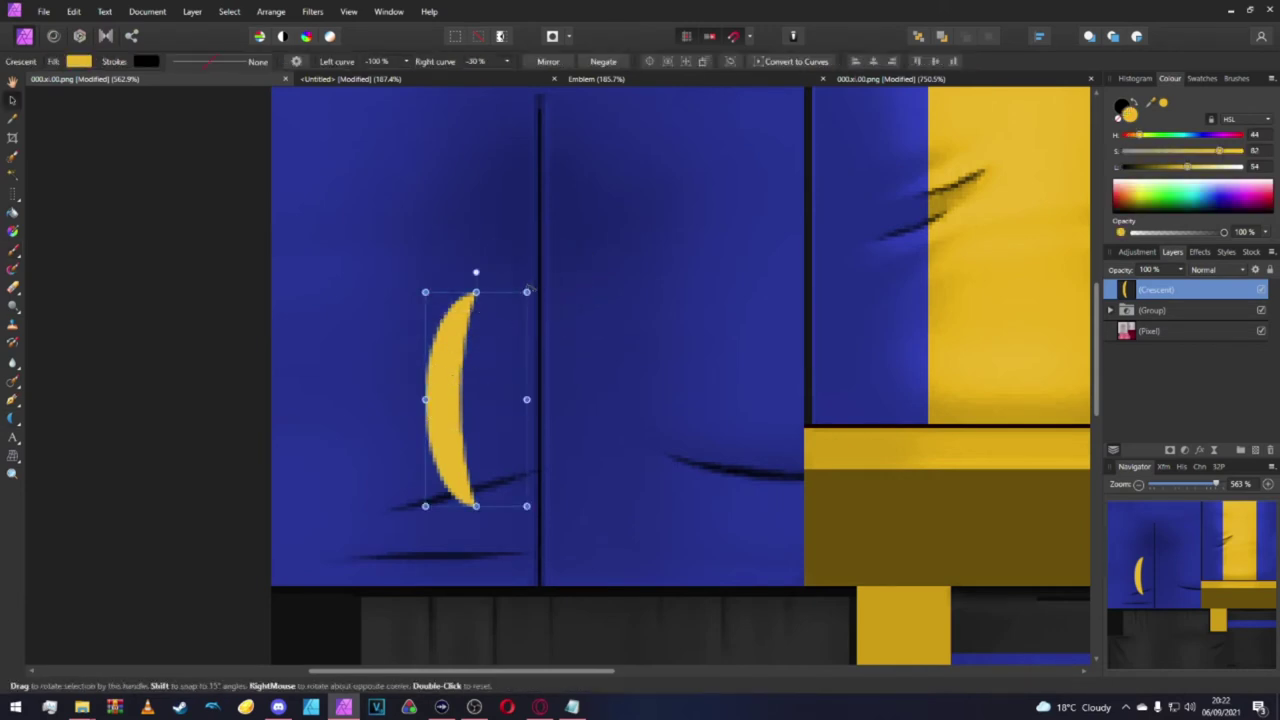
Rotate the crescent horizontal, centre it on the seam, and make it wider and taller.
left_click_drag(528, 289, 553, 427)
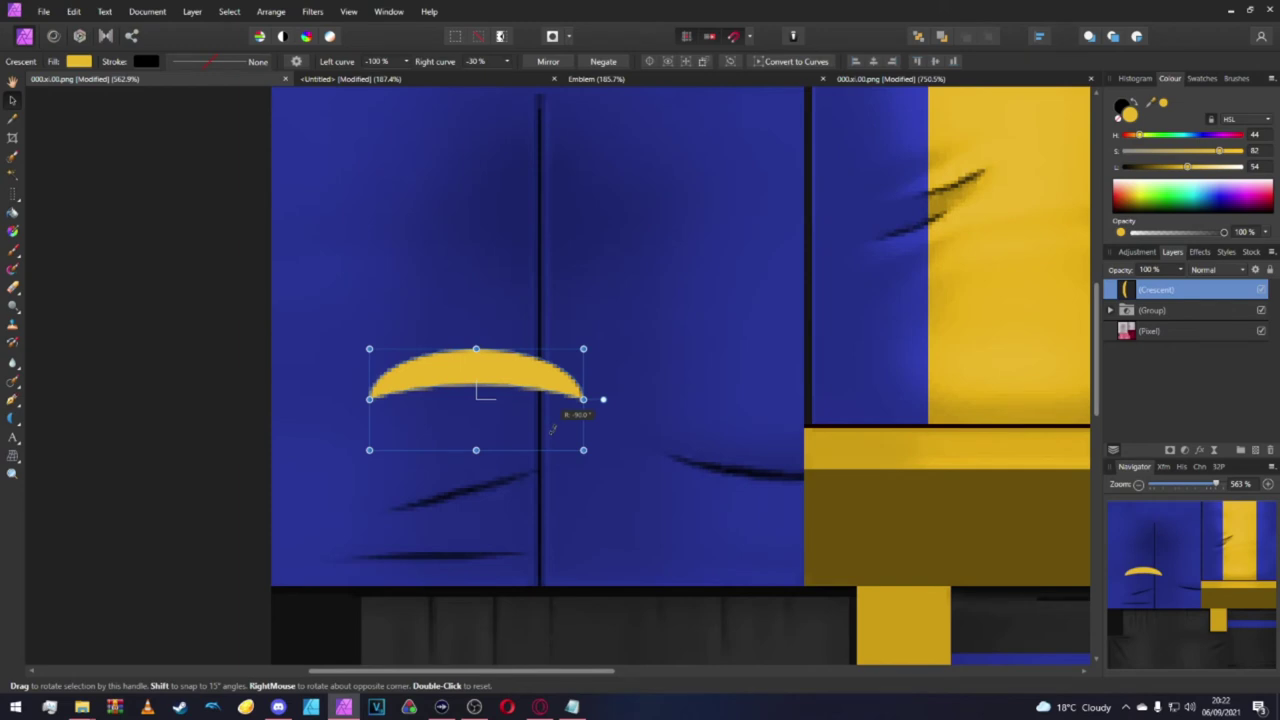
left_click_drag(513, 386, 575, 458)
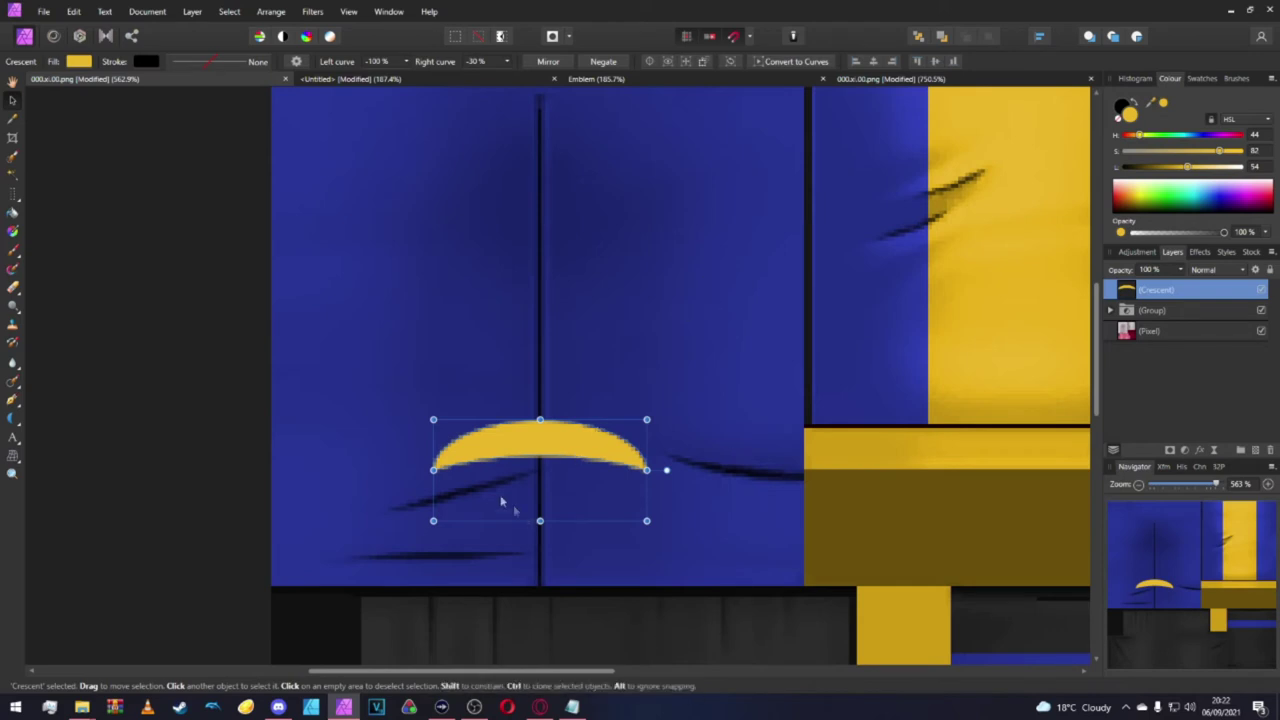
scroll(571, 543, "down", 3)
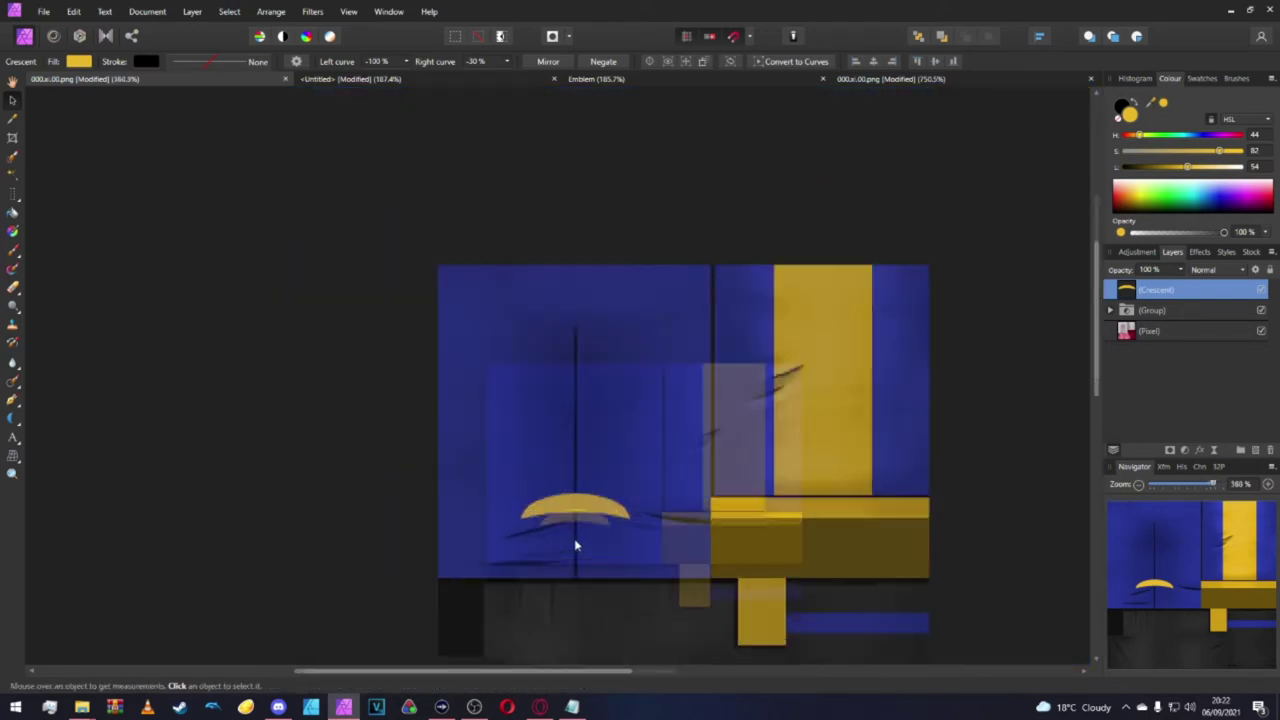
scroll(577, 543, "up", 4)
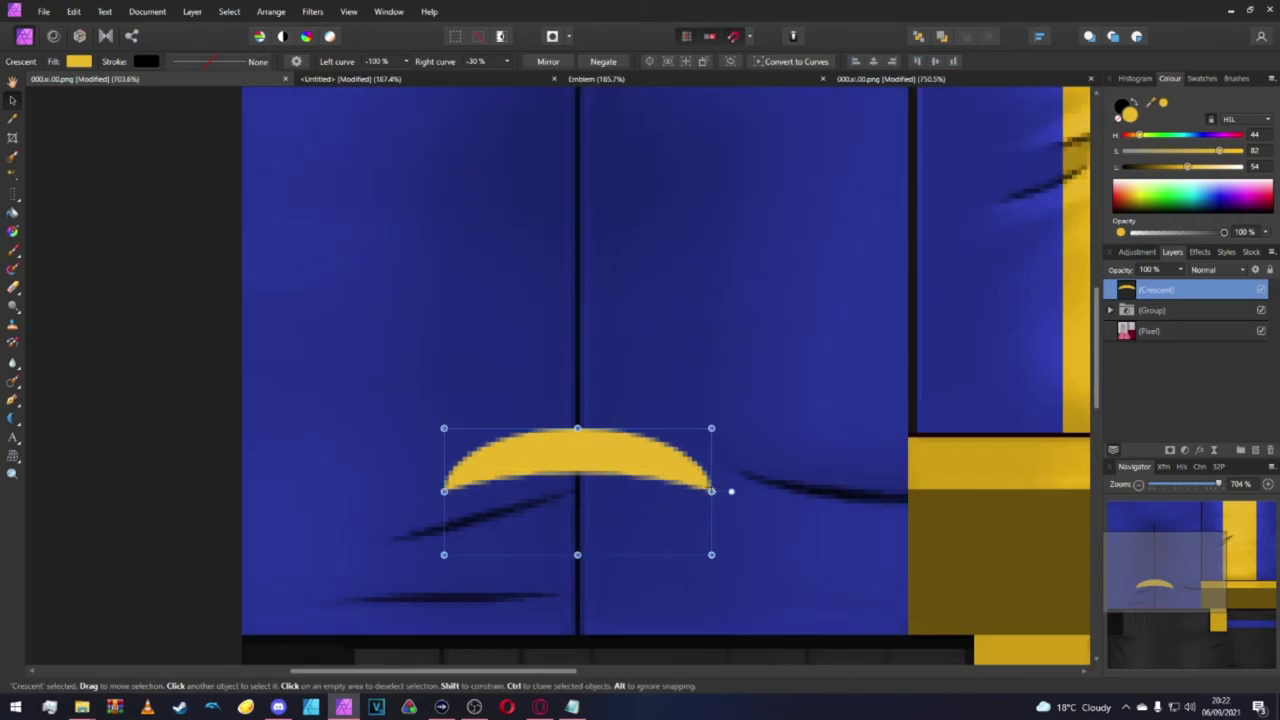
left_click_drag(731, 491, 773, 491)
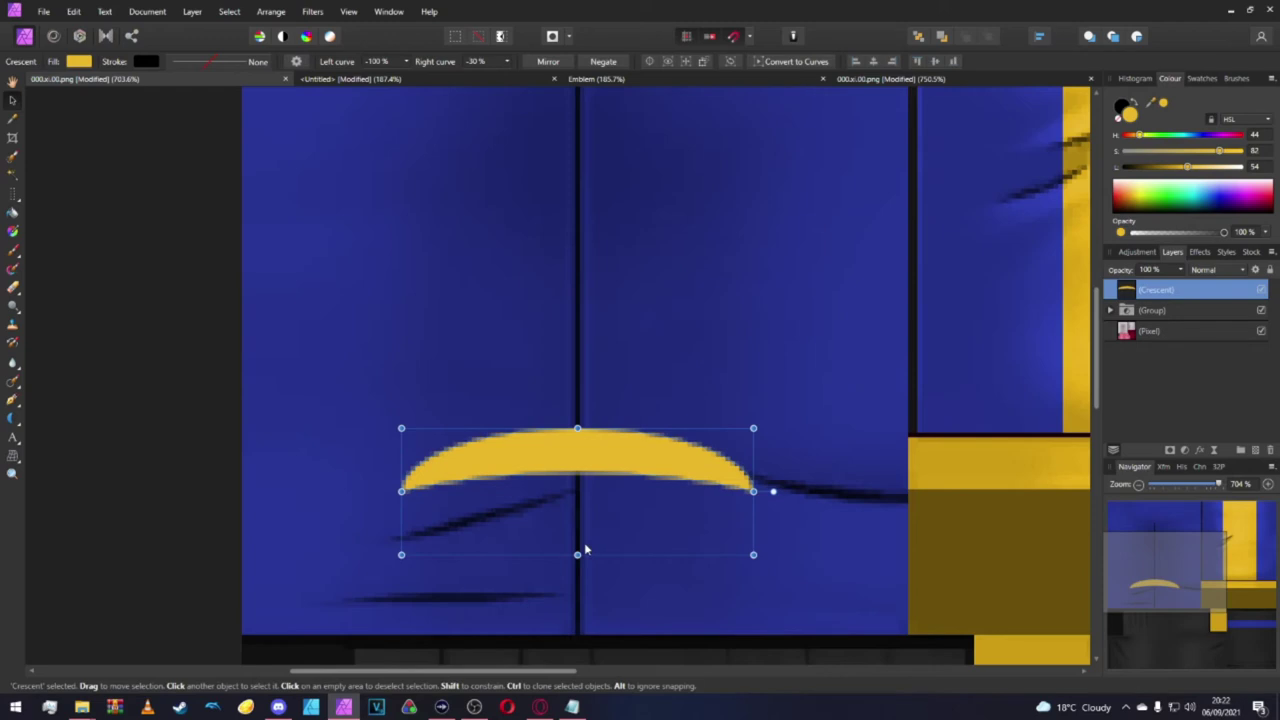
left_click_drag(578, 554, 578, 577)
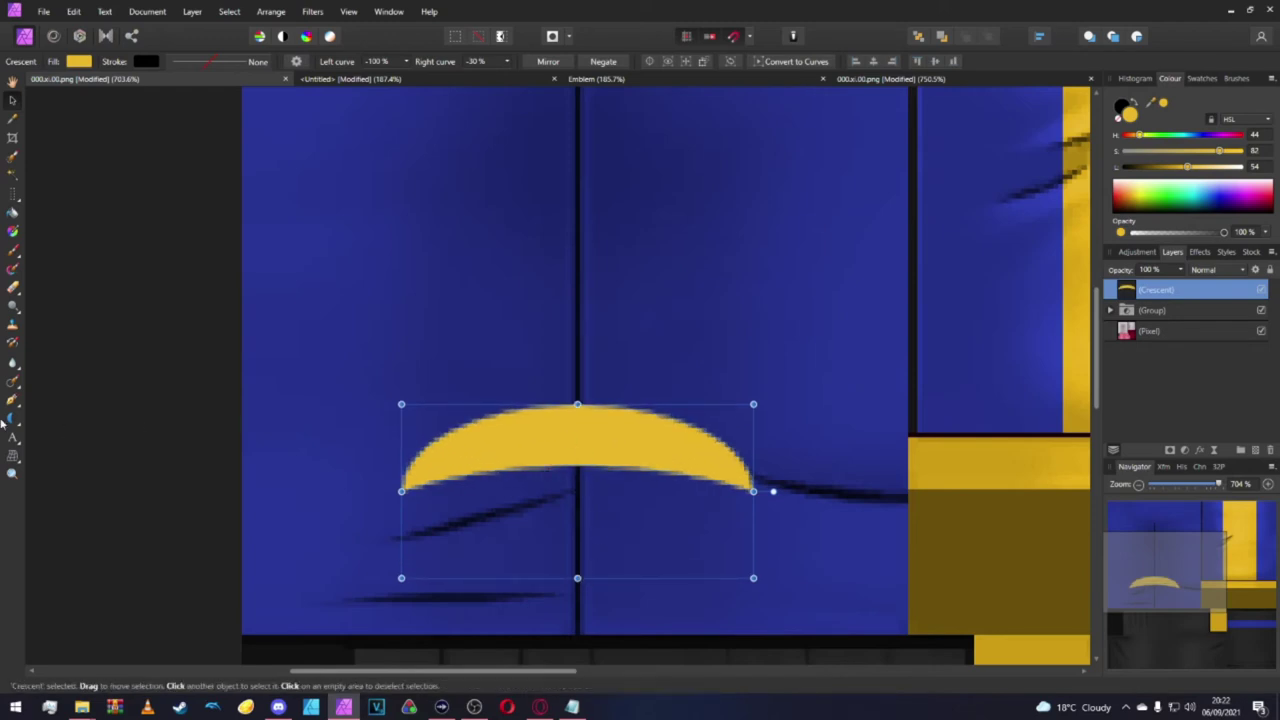
Duplicate the crescent, stack the copy below the original, and move both up together.
key("ctrl+j")
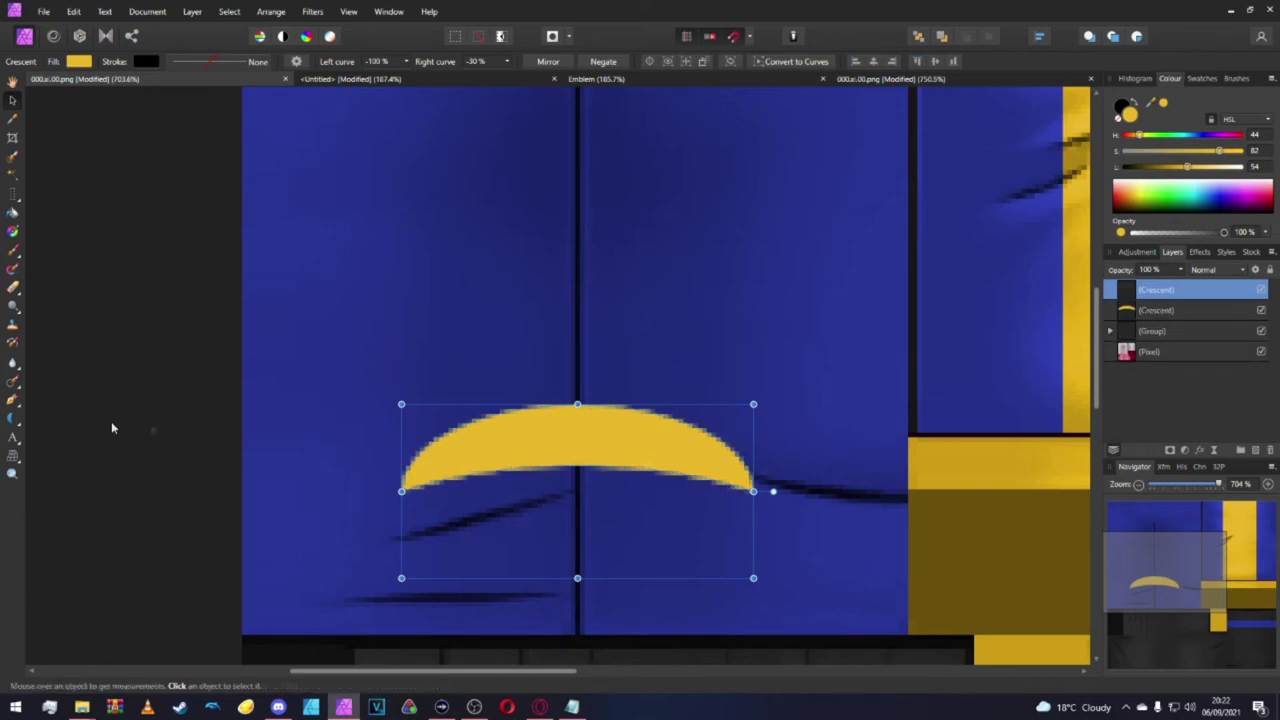
scroll(330, 390, "down", 2)
left_click_drag(558, 342, 559, 442)
left_click(565, 347, "shift")
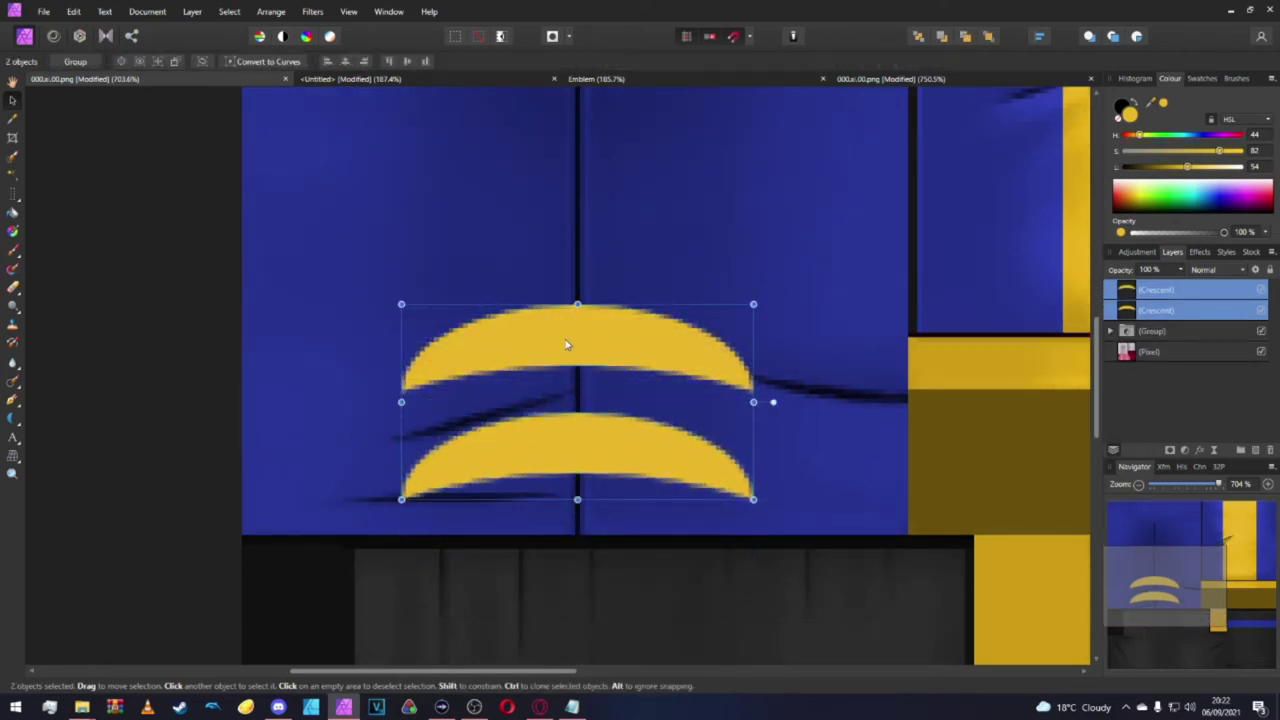
left_click_drag(565, 347, 565, 323)
scroll(335, 369, "down", 5)
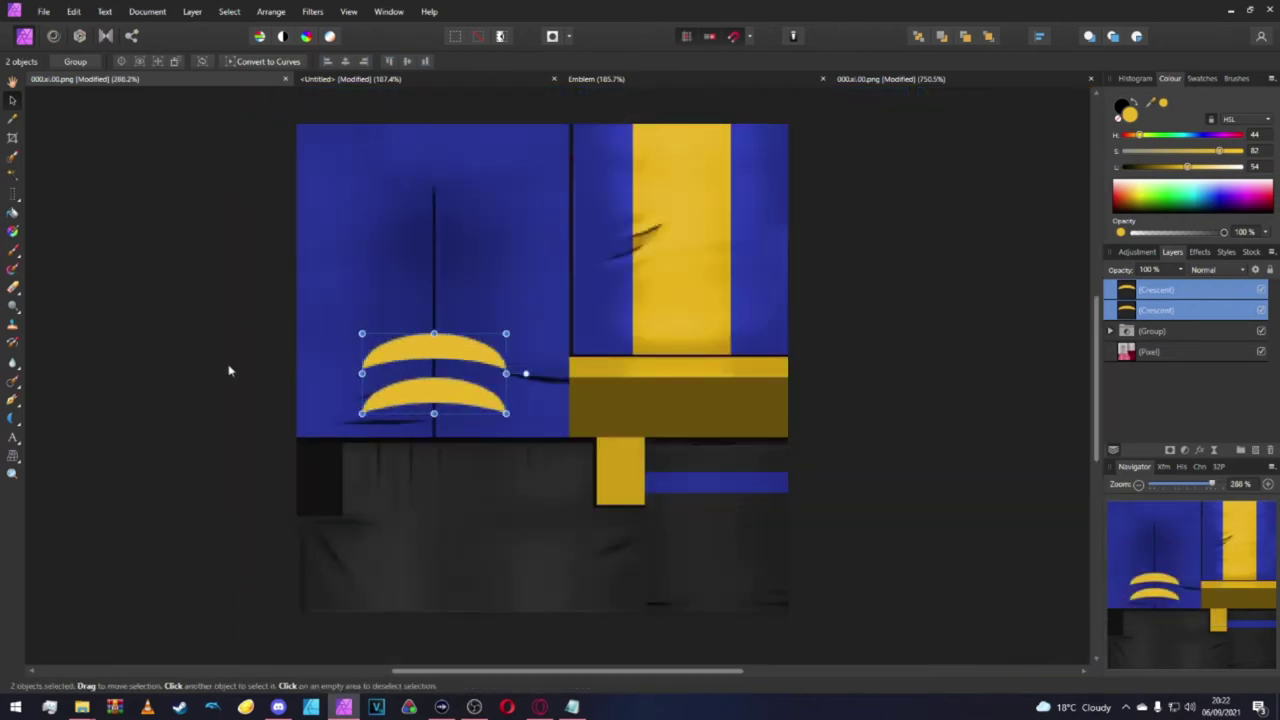
left_click(227, 371)
scroll(297, 376, "up", 5)
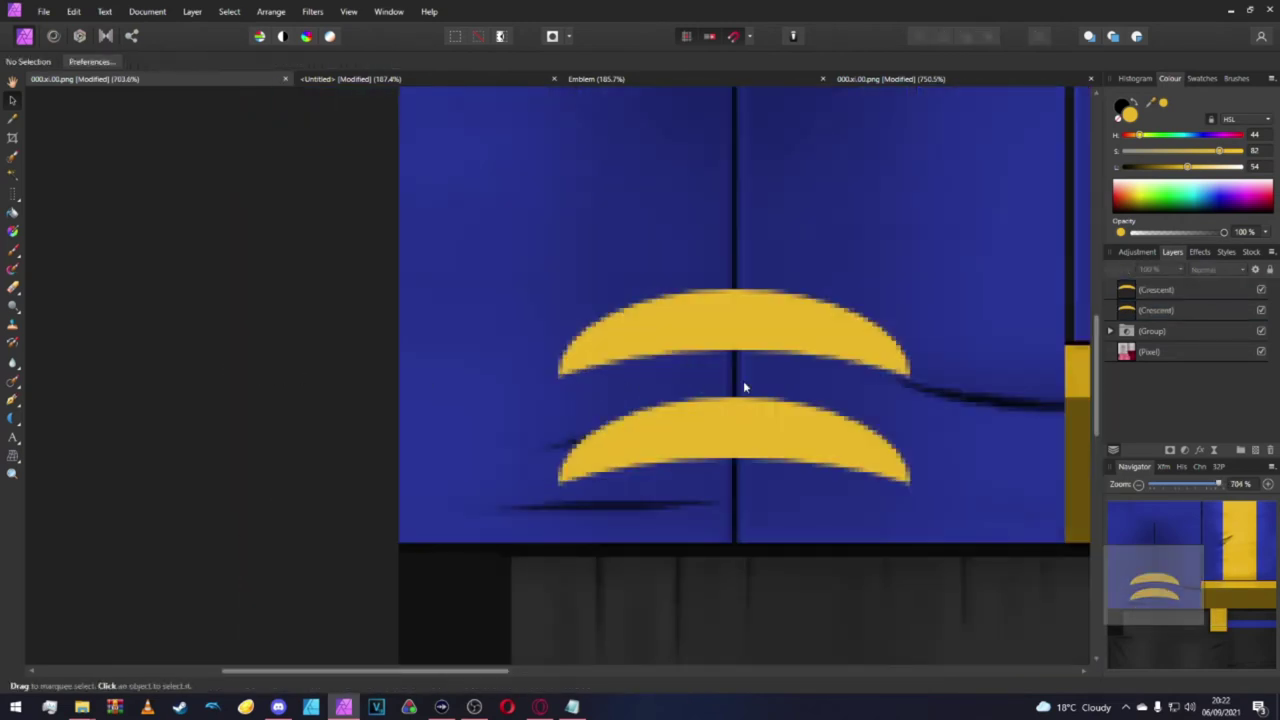
scroll(743, 385, "right", 1)
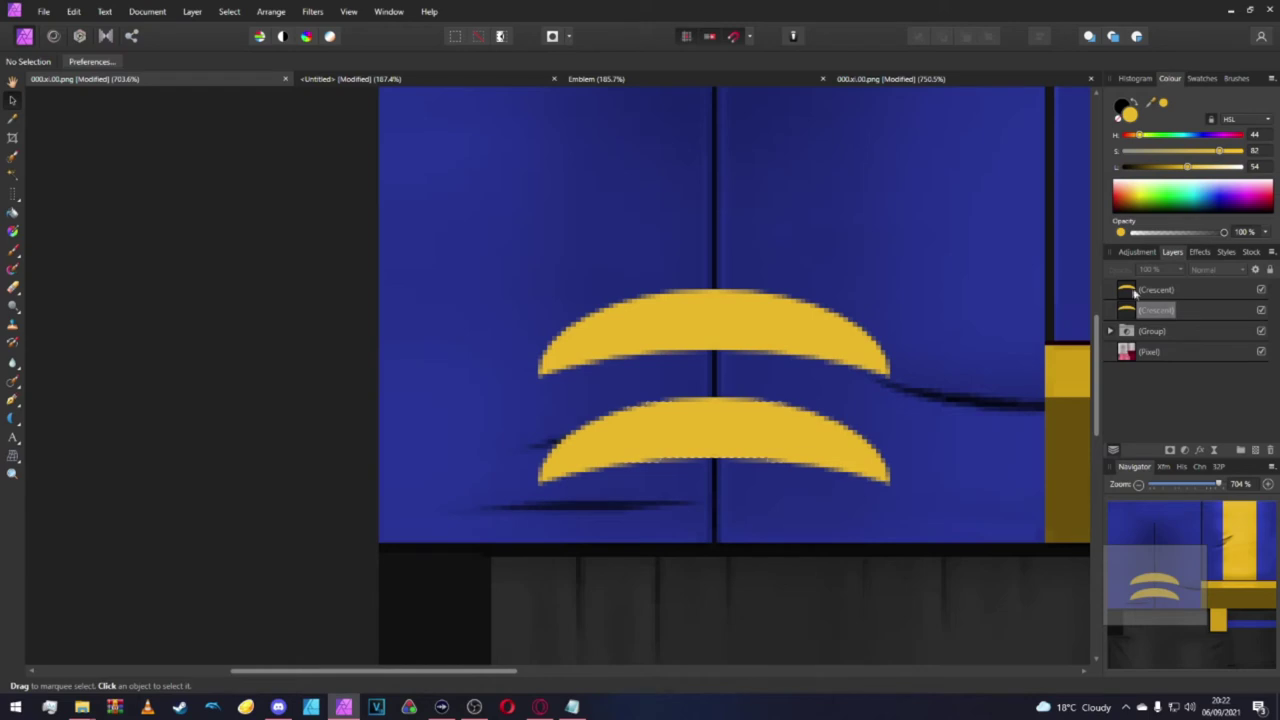
left_click(1126, 290, "ctrl")
Select both crescent outlines as pixels, hide the crescent layers, and pick the base layer.
left_click(1127, 309, "ctrl+shift")
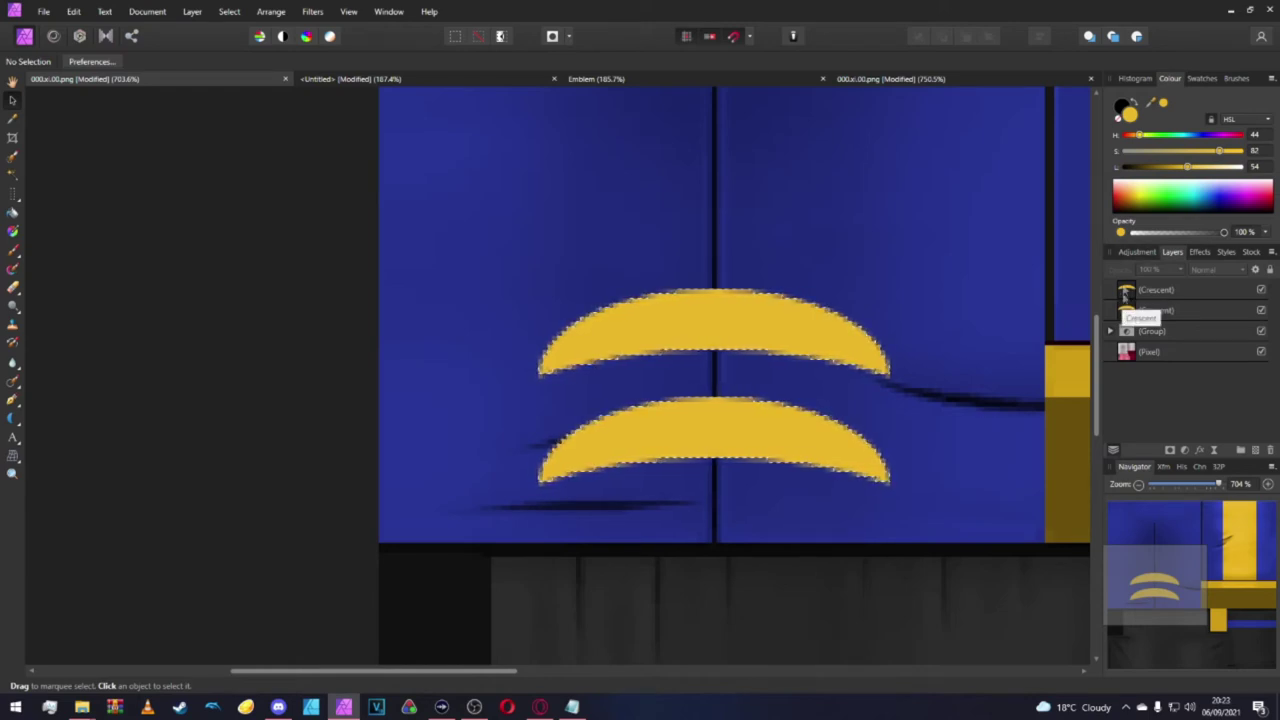
left_click(1261, 310)
left_click(1261, 289)
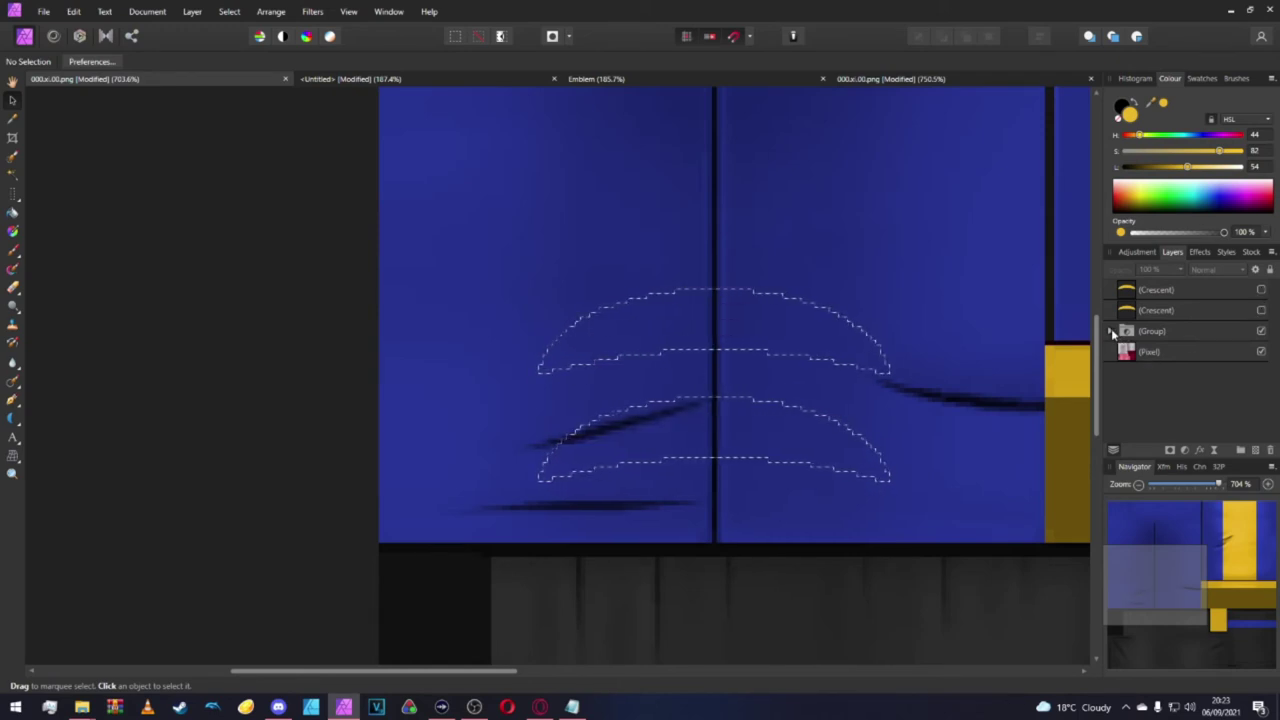
left_click(1110, 331)
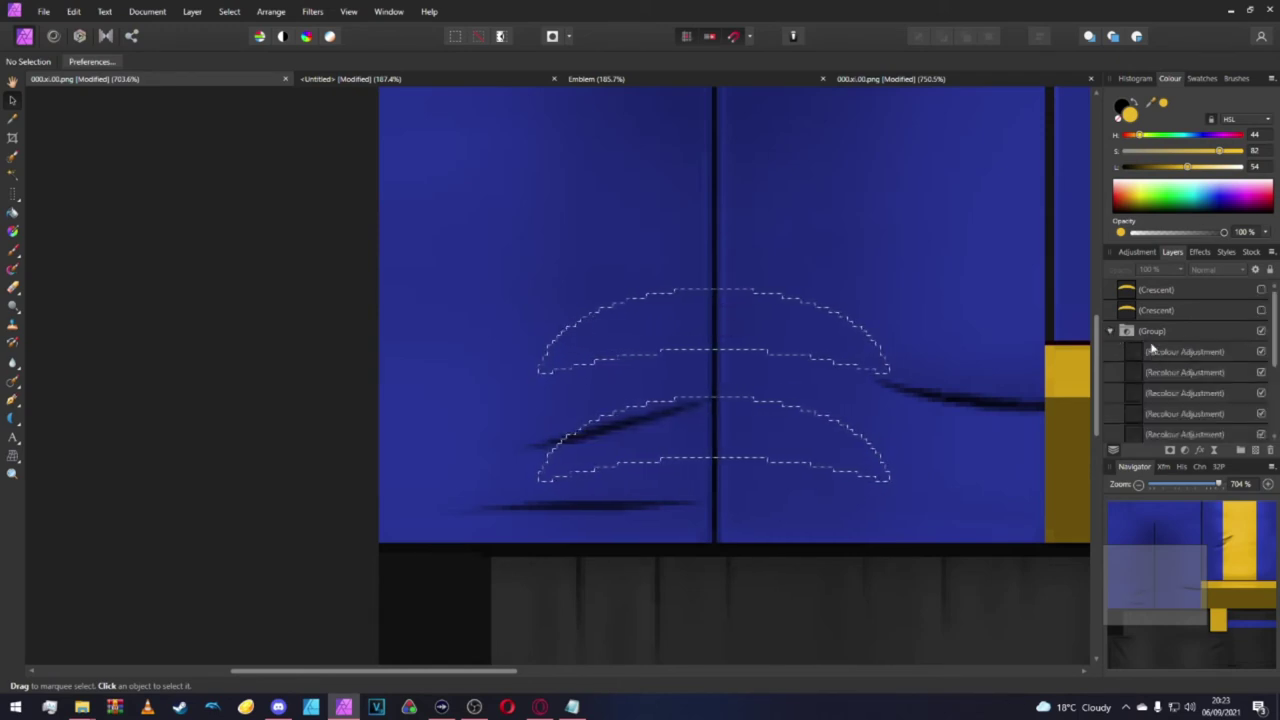
left_click(1110, 331)
left_click(1127, 351)
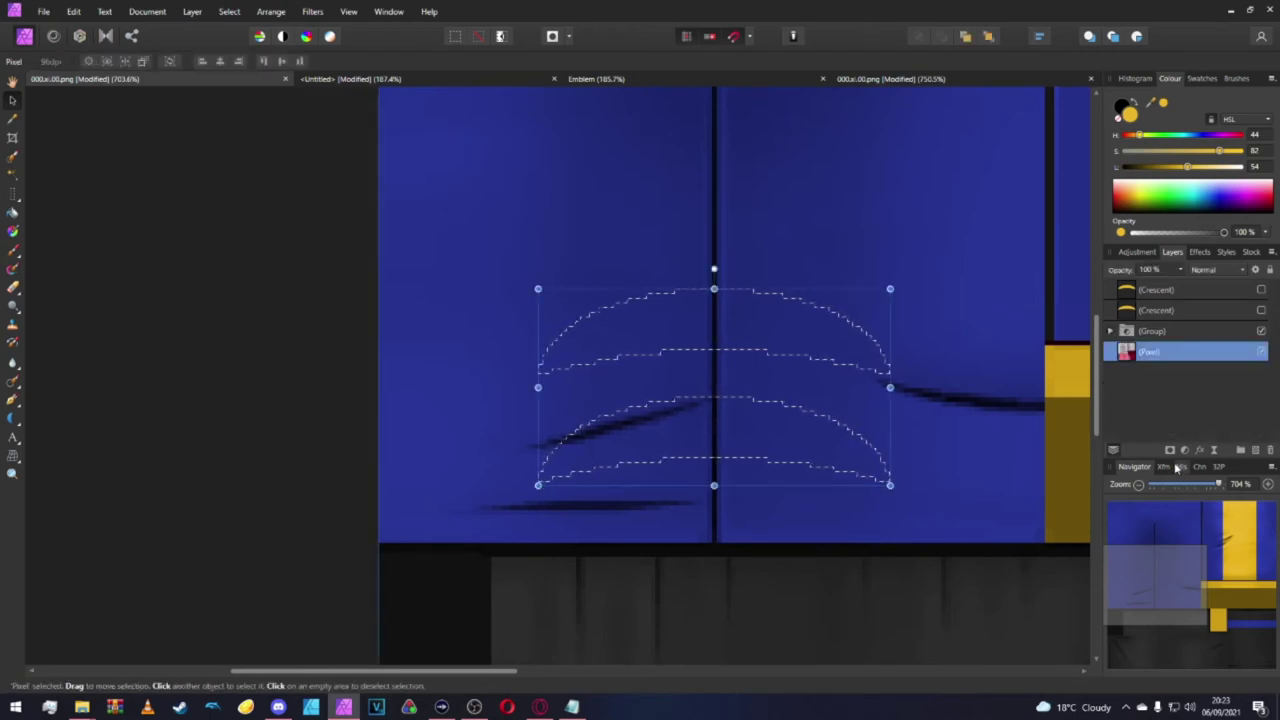
left_click(1110, 331)
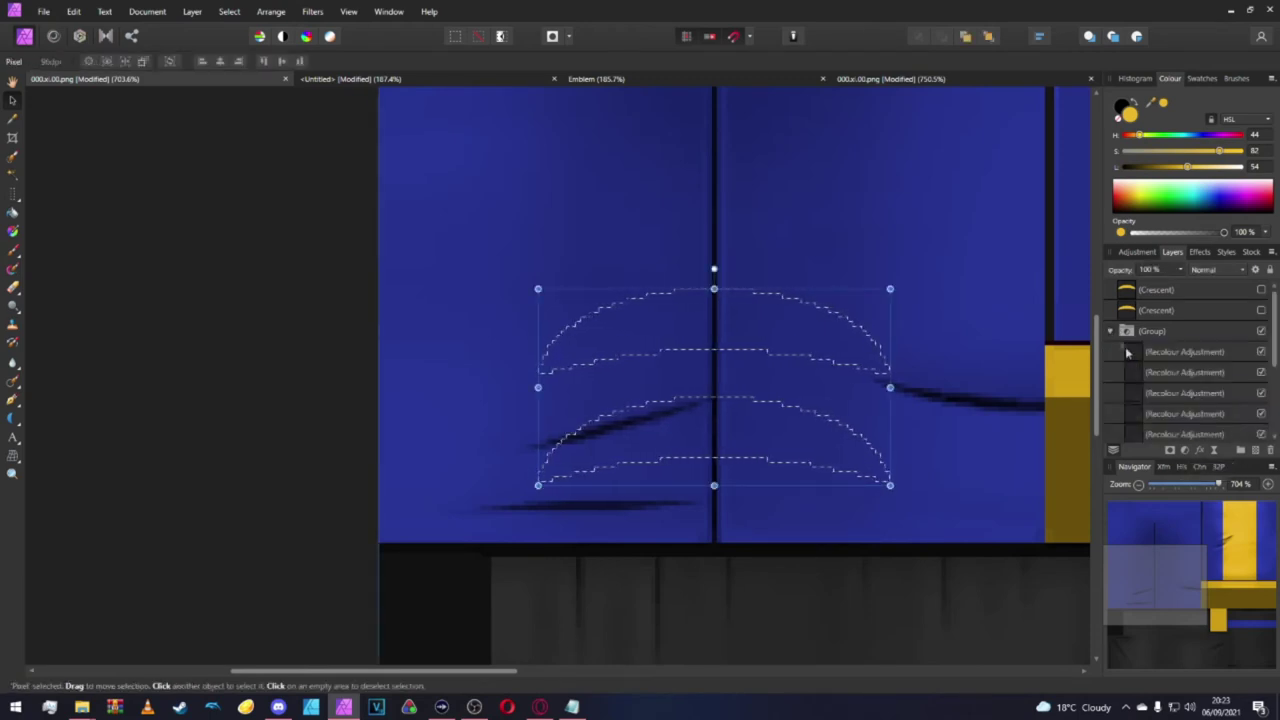
scroll(1150, 380, "down", 3)
scroll(1133, 396, "up", 2)
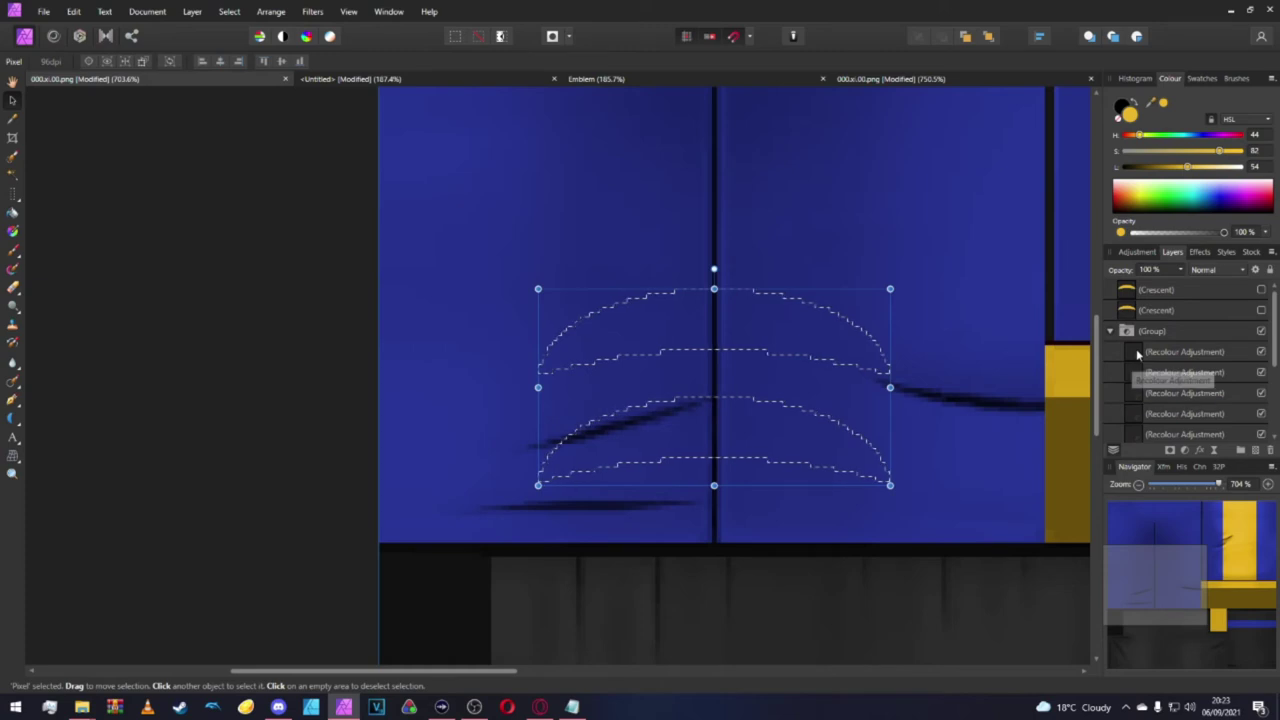
left_click(1183, 351)
Add a Recolour adjustment with hue 44, saturation 82 and raised lightness.
left_click(1185, 451)
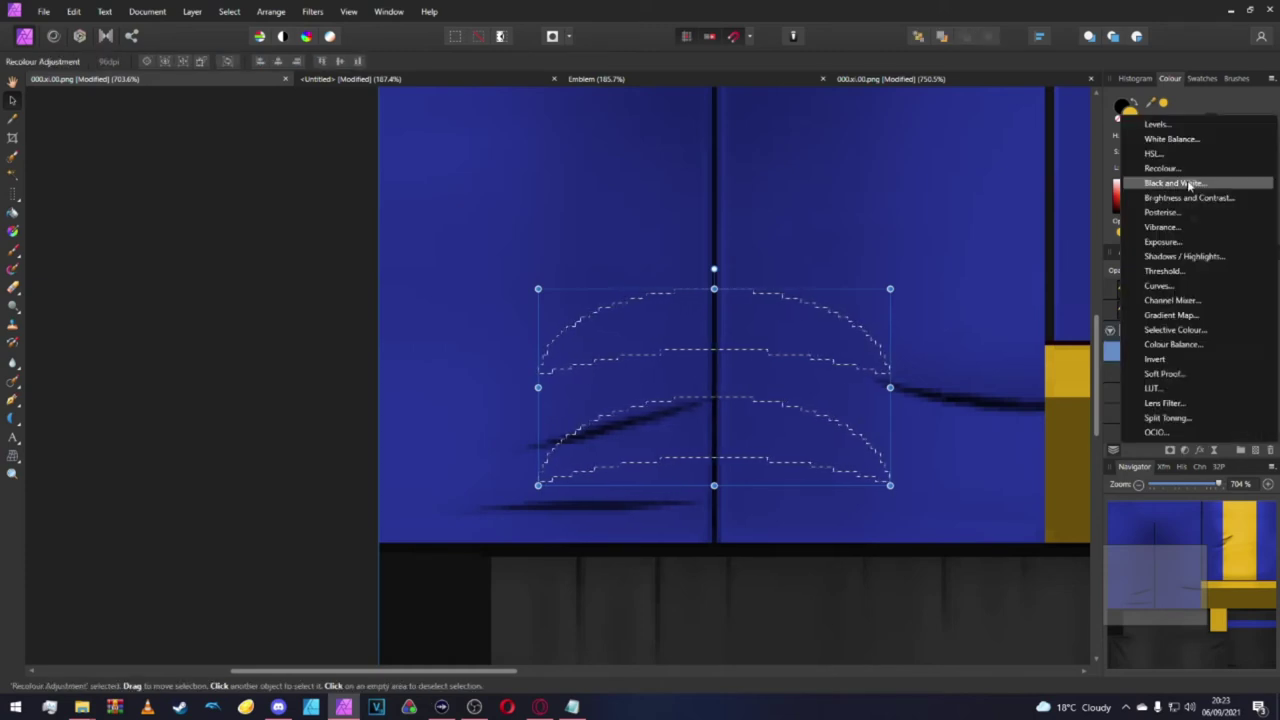
left_click(1180, 165)
scroll(850, 388, "down", 2)
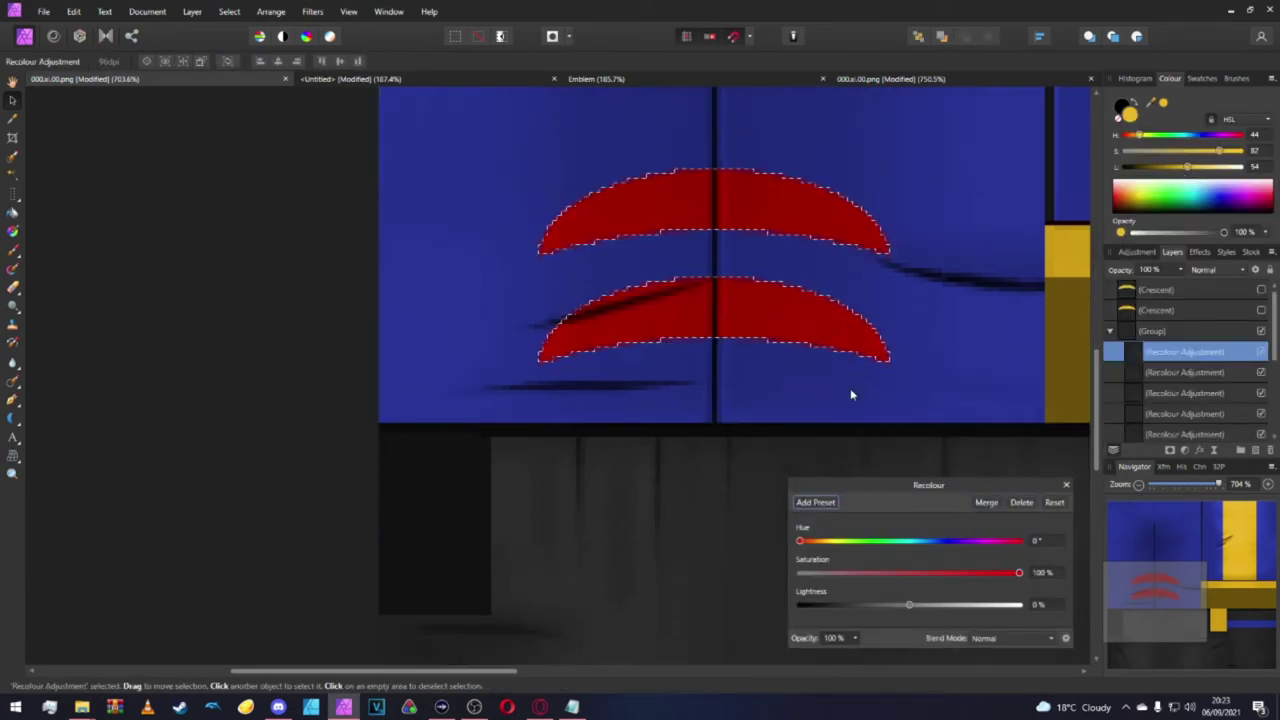
scroll(846, 379, "right", 4)
scroll(840, 373, "up", 2)
scroll(840, 373, "down", 3)
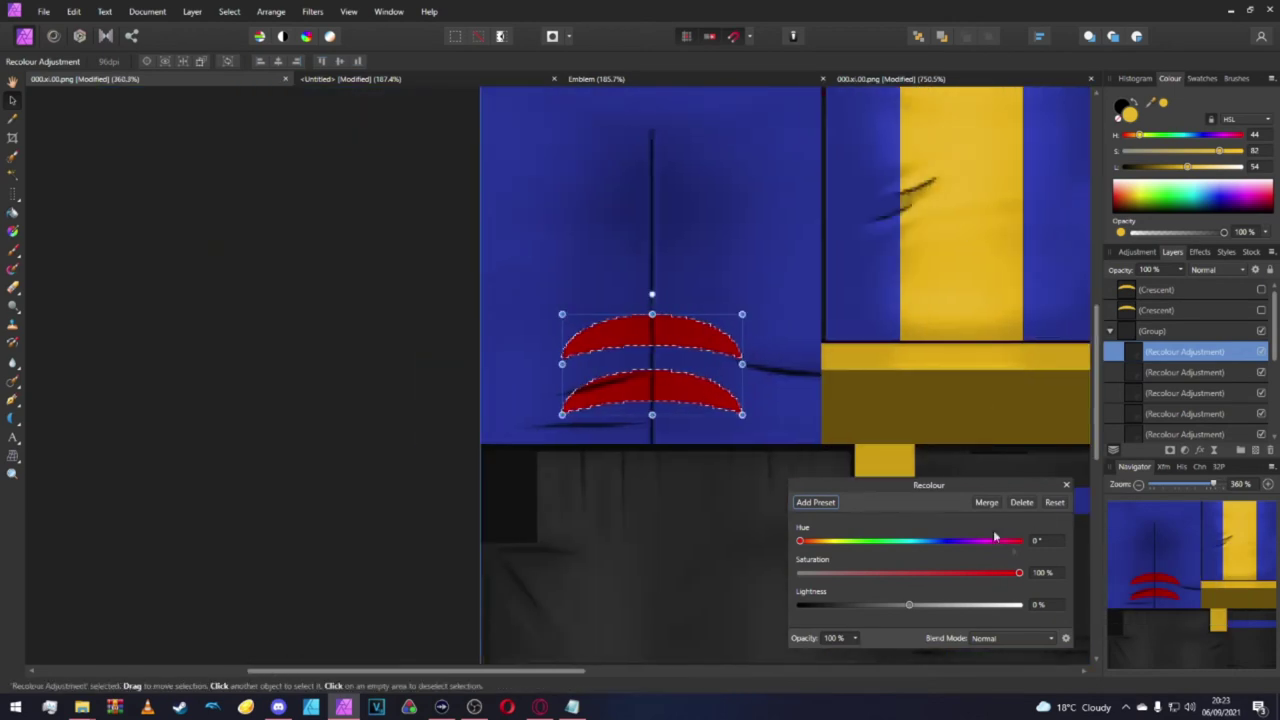
left_click(1038, 540)
type("44")
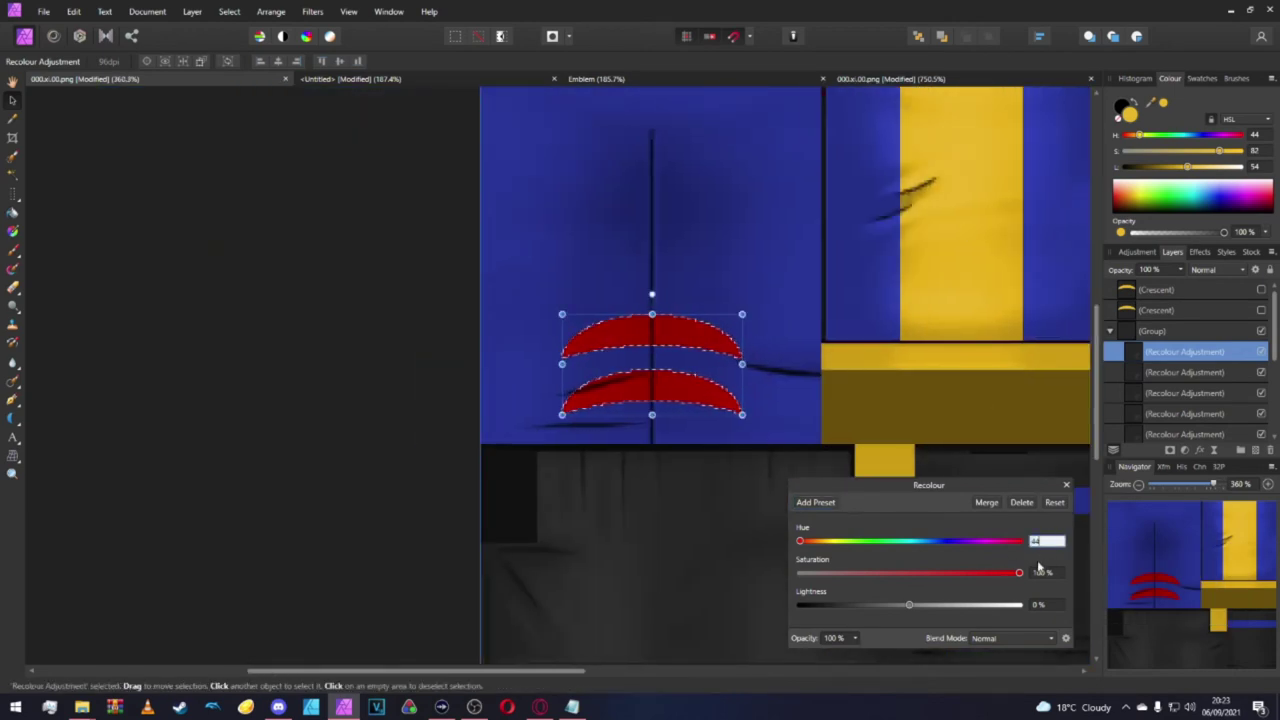
key("Tab")
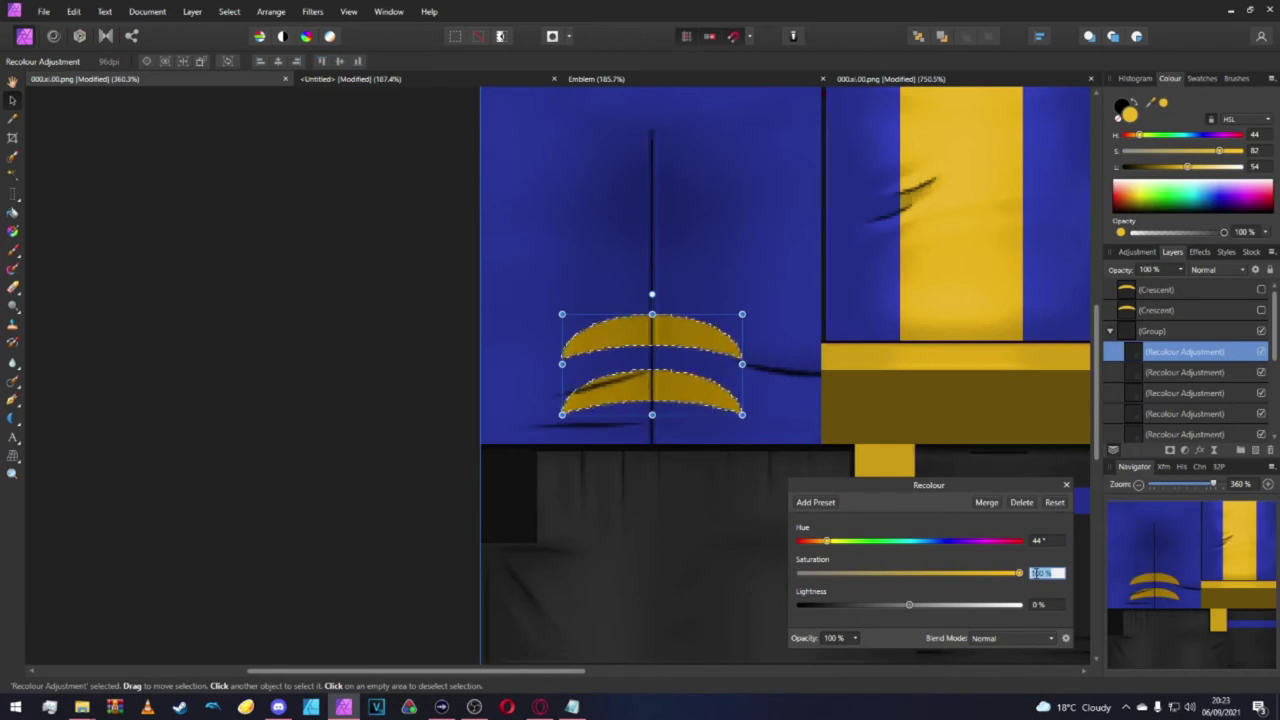
type("8")
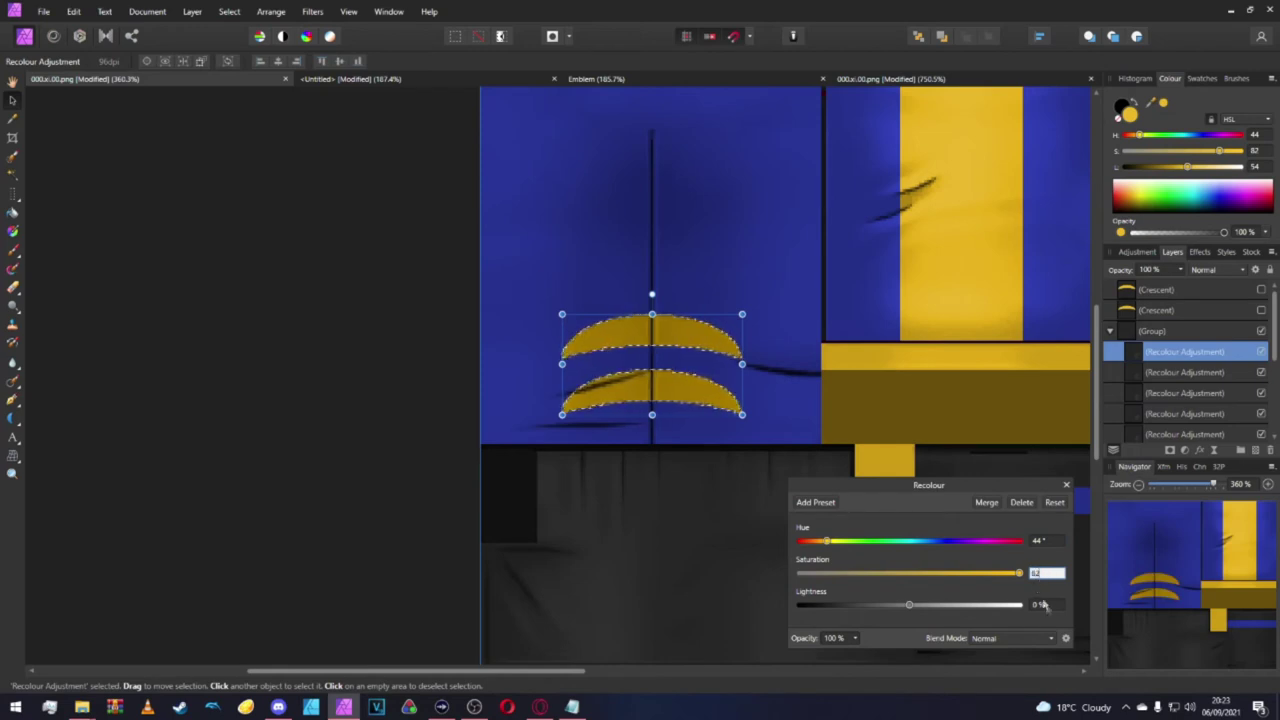
type("2")
key("Tab")
left_click_drag(909, 605, 942, 611)
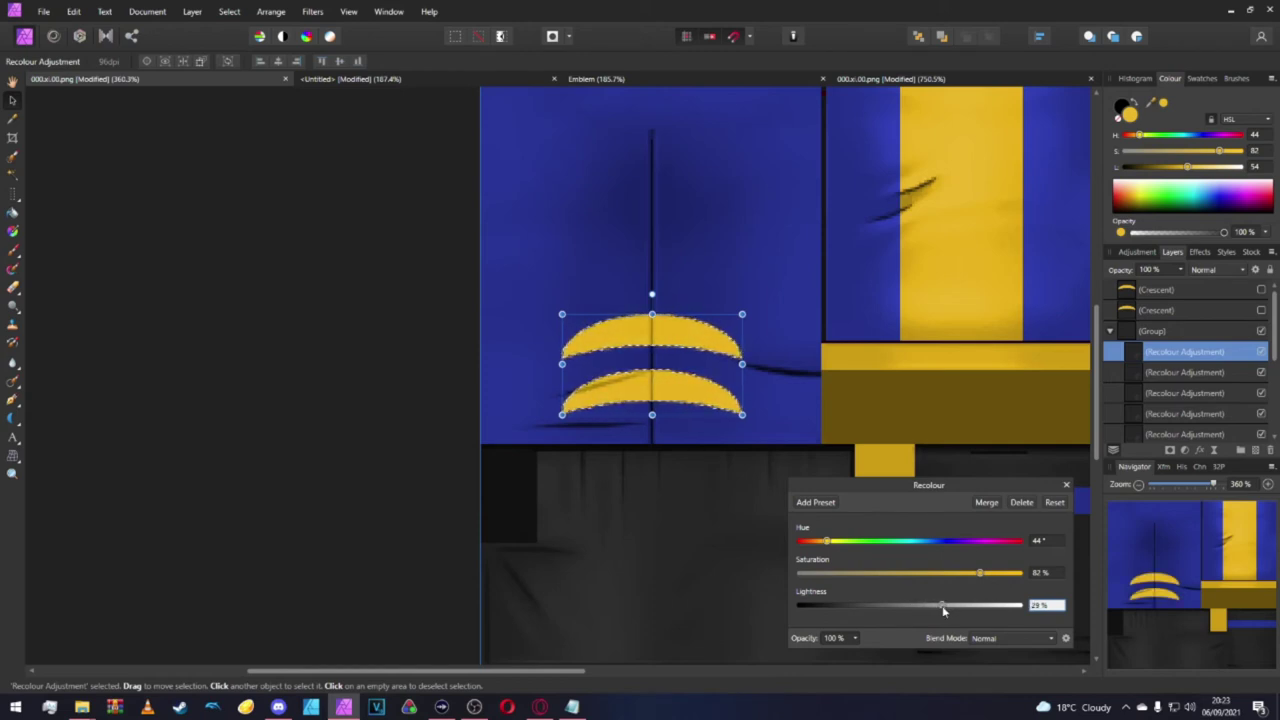
left_click(1066, 485)
Begin a new shape at the top-left corner of the left blue panel.
key("m")
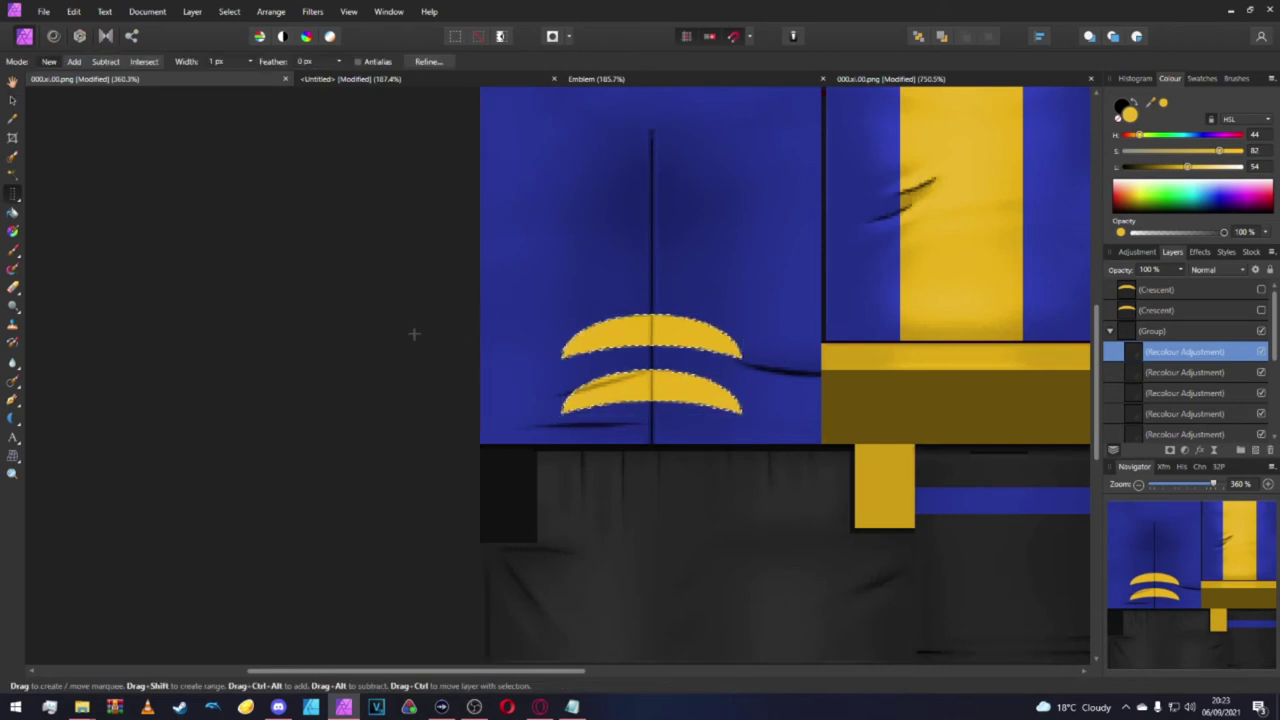
scroll(413, 334, "down", 1)
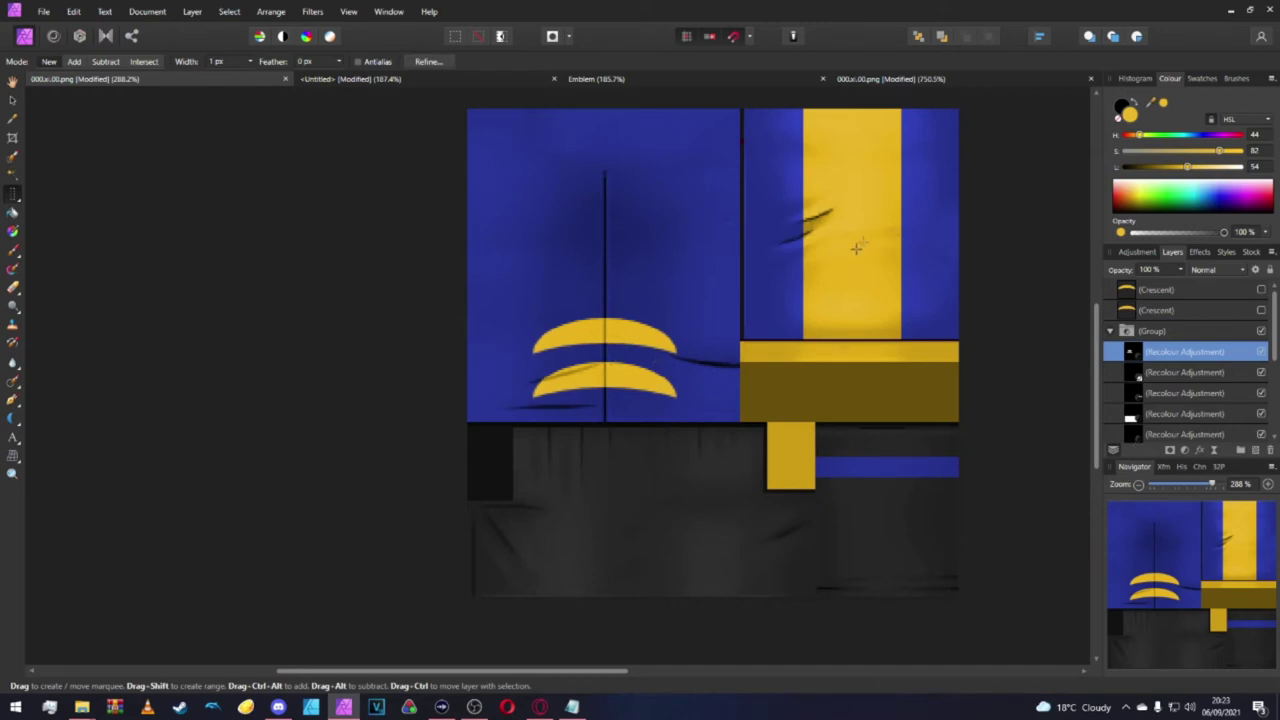
scroll(711, 166, "up", 1)
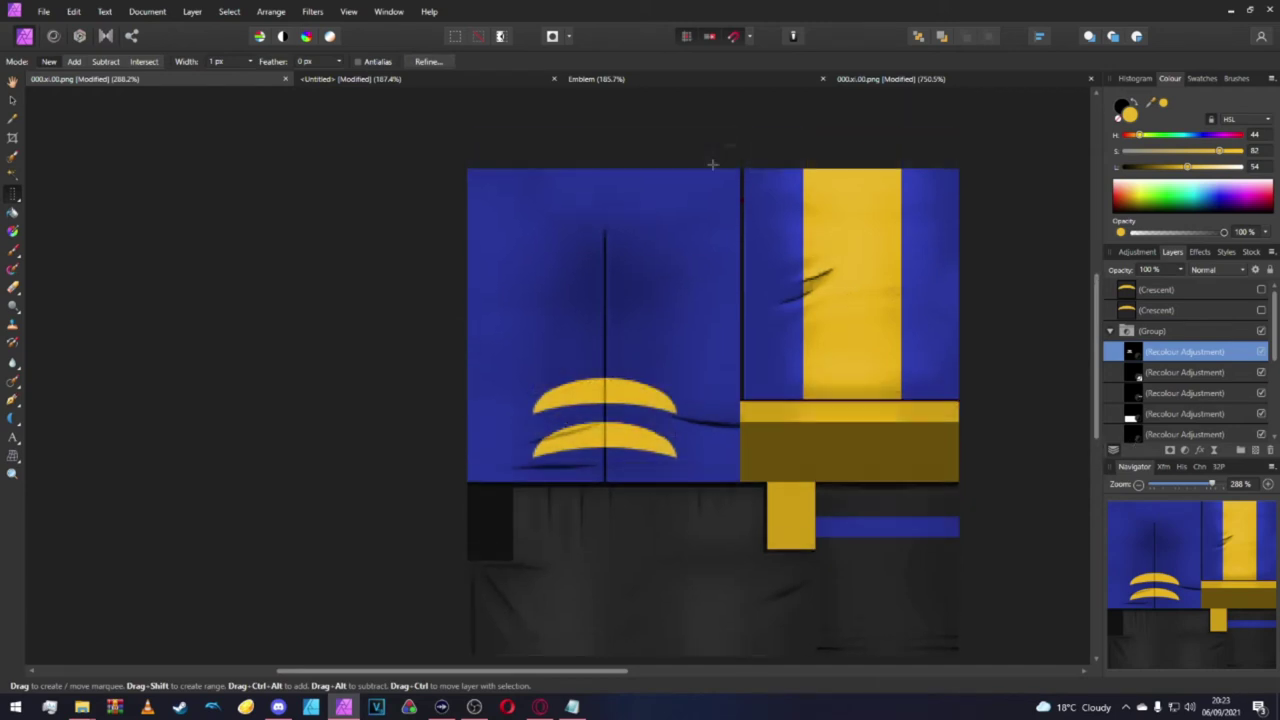
scroll(568, 188, "up", 1)
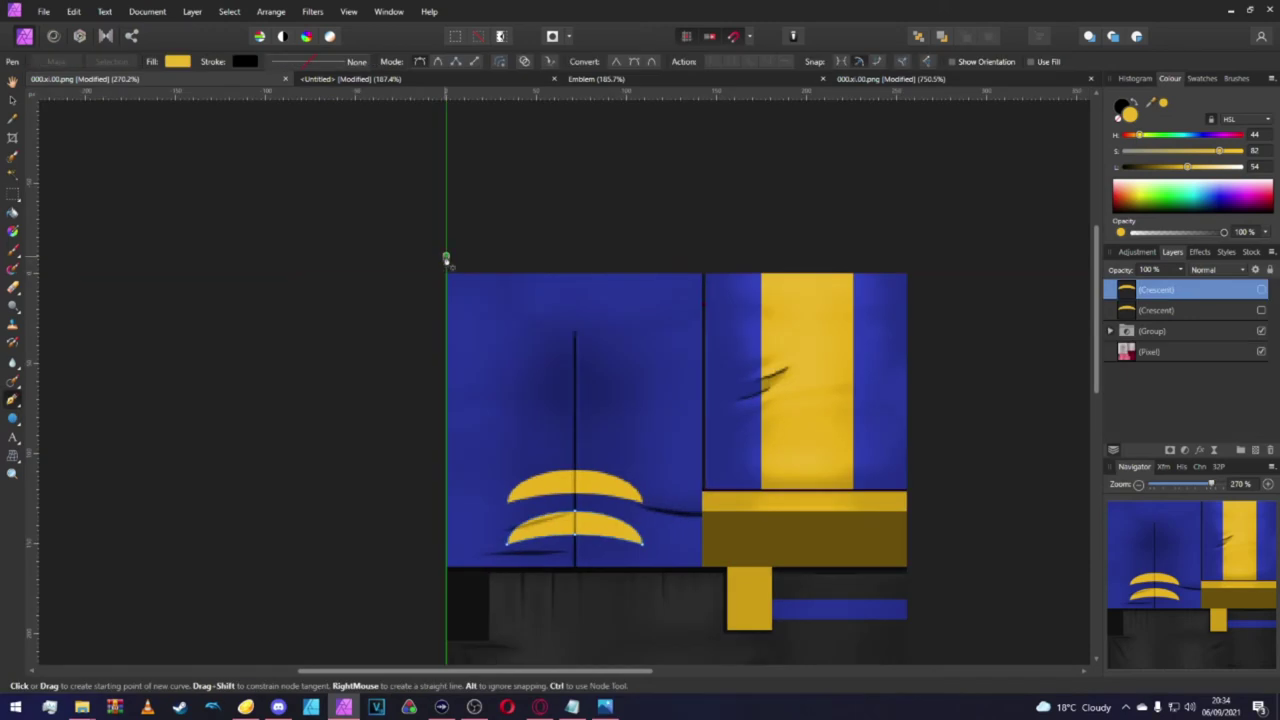
left_click(446, 256)
Outline the left panel's top strip as a closed, green-filled rectangle.
left_click(447, 306)
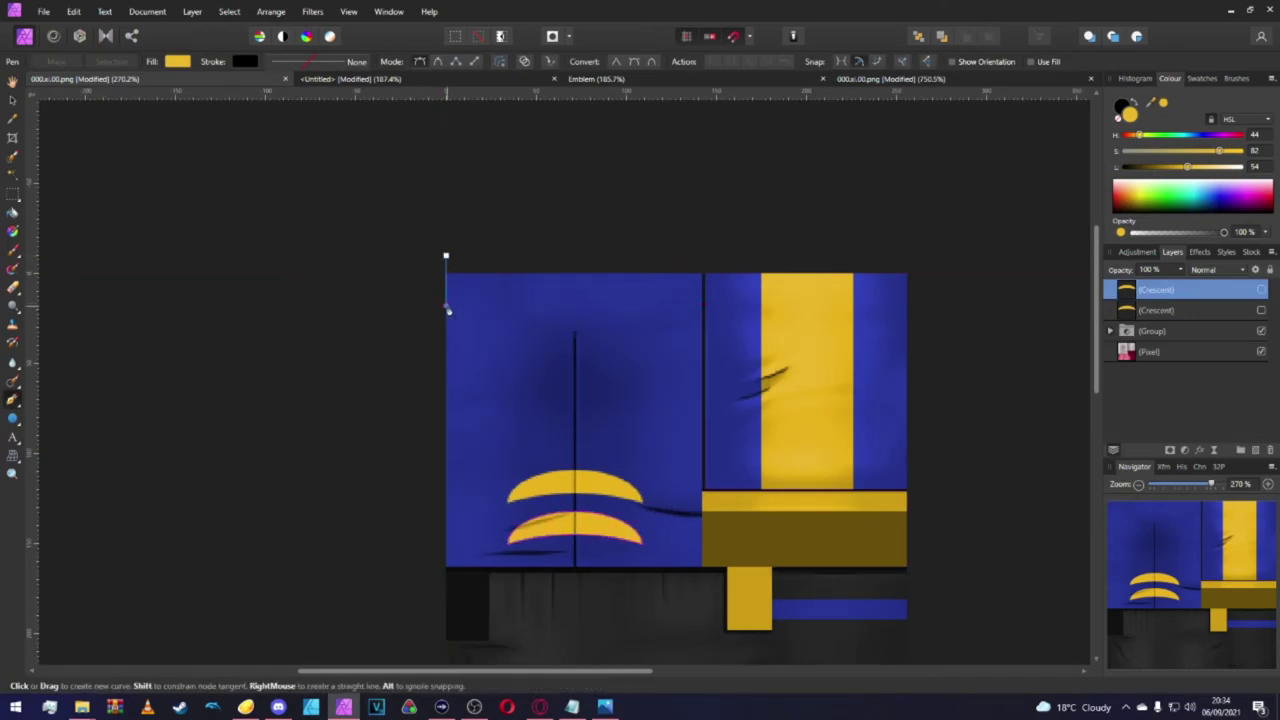
left_click(704, 306)
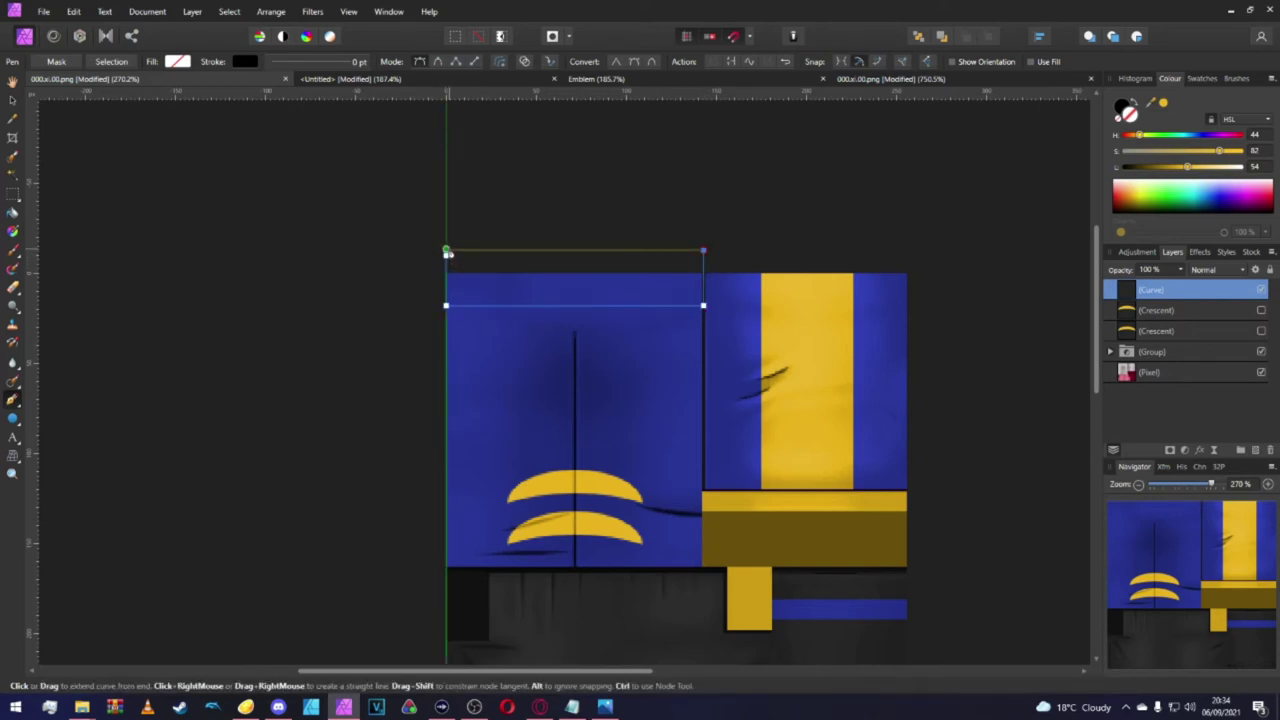
scroll(447, 253, "up", 4)
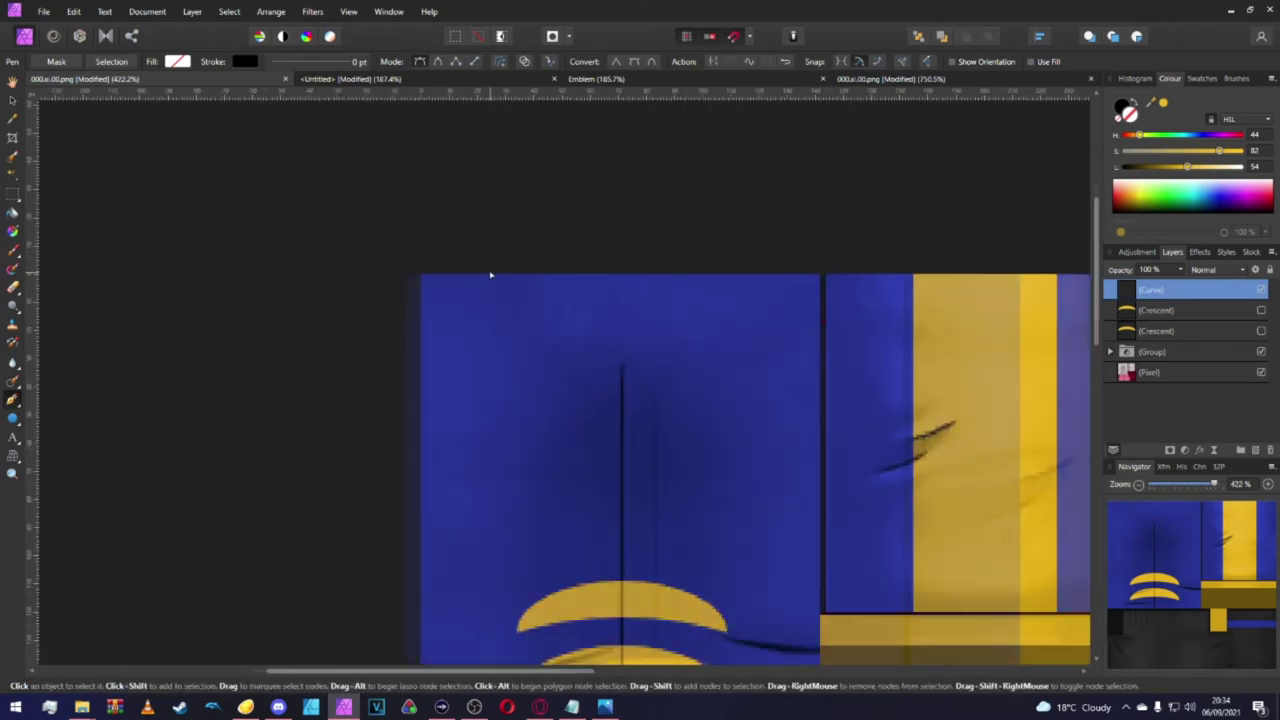
scroll(489, 276, "right", 2)
scroll(309, 277, "up", 1)
key("v")
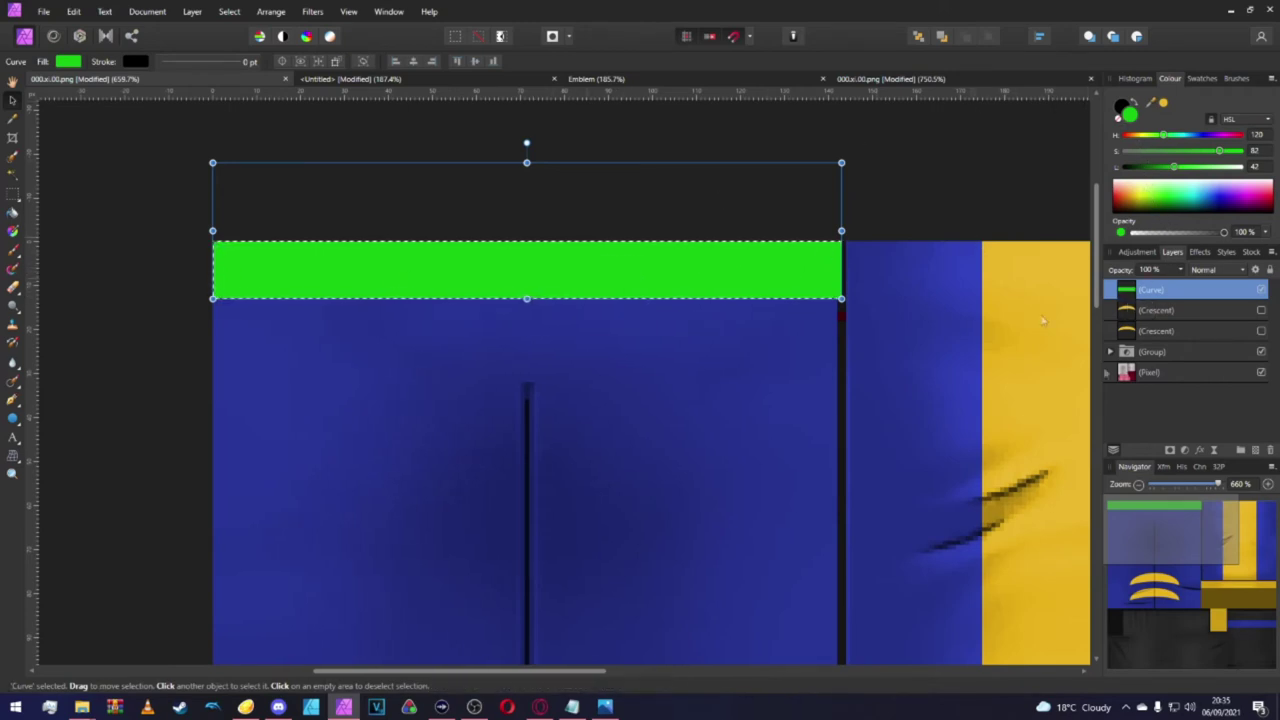
Recolour the green bar yellow with hue 44, saturation 8 and slightly raised lightness.
left_click(1169, 450)
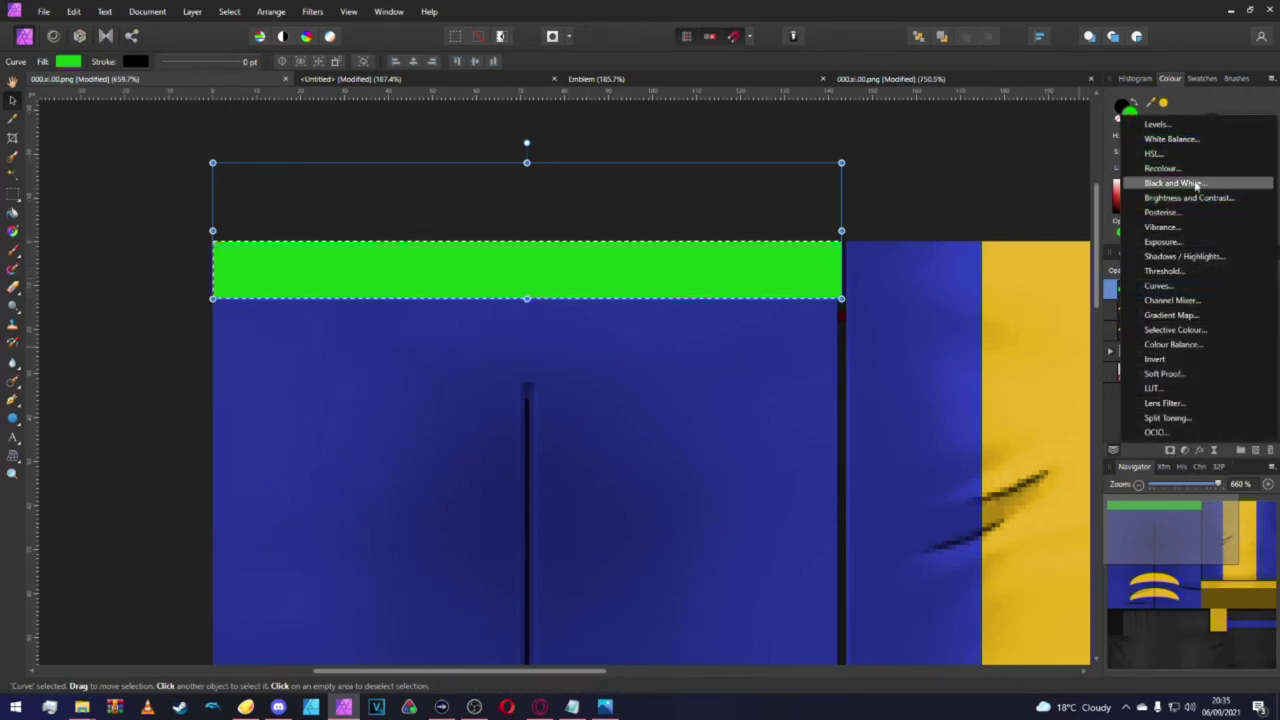
left_click(1160, 168)
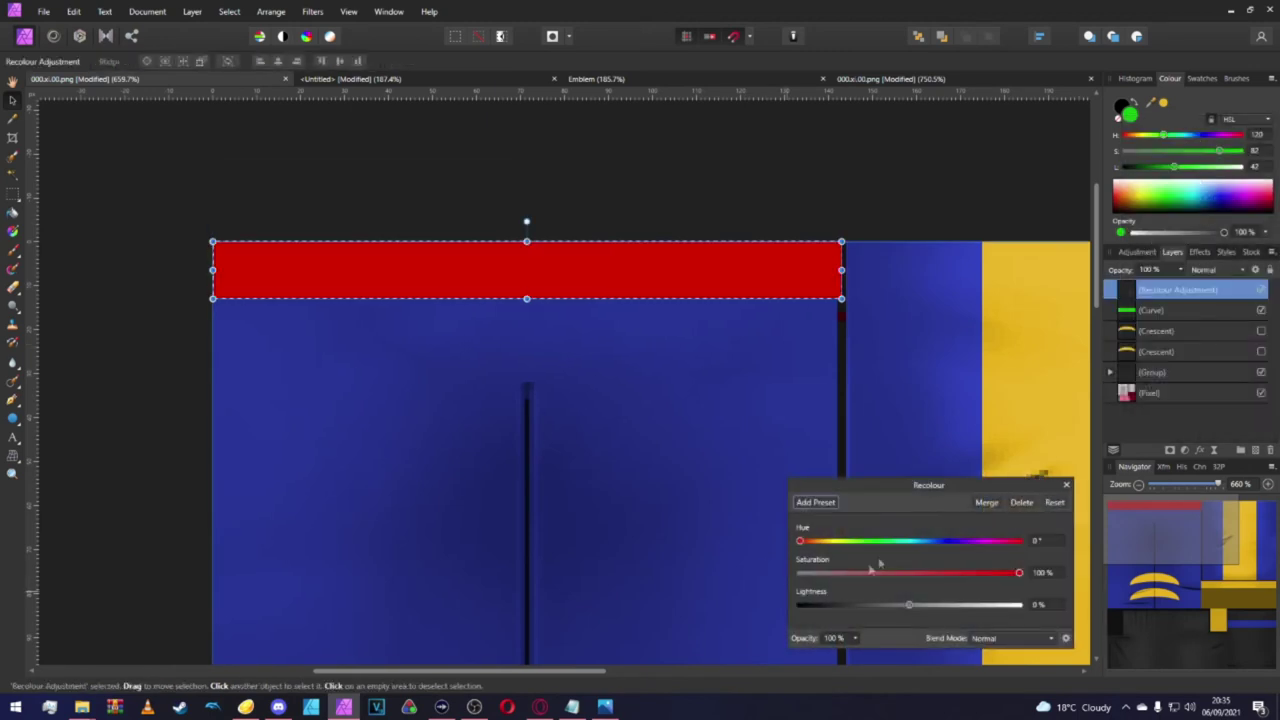
left_click(1045, 540)
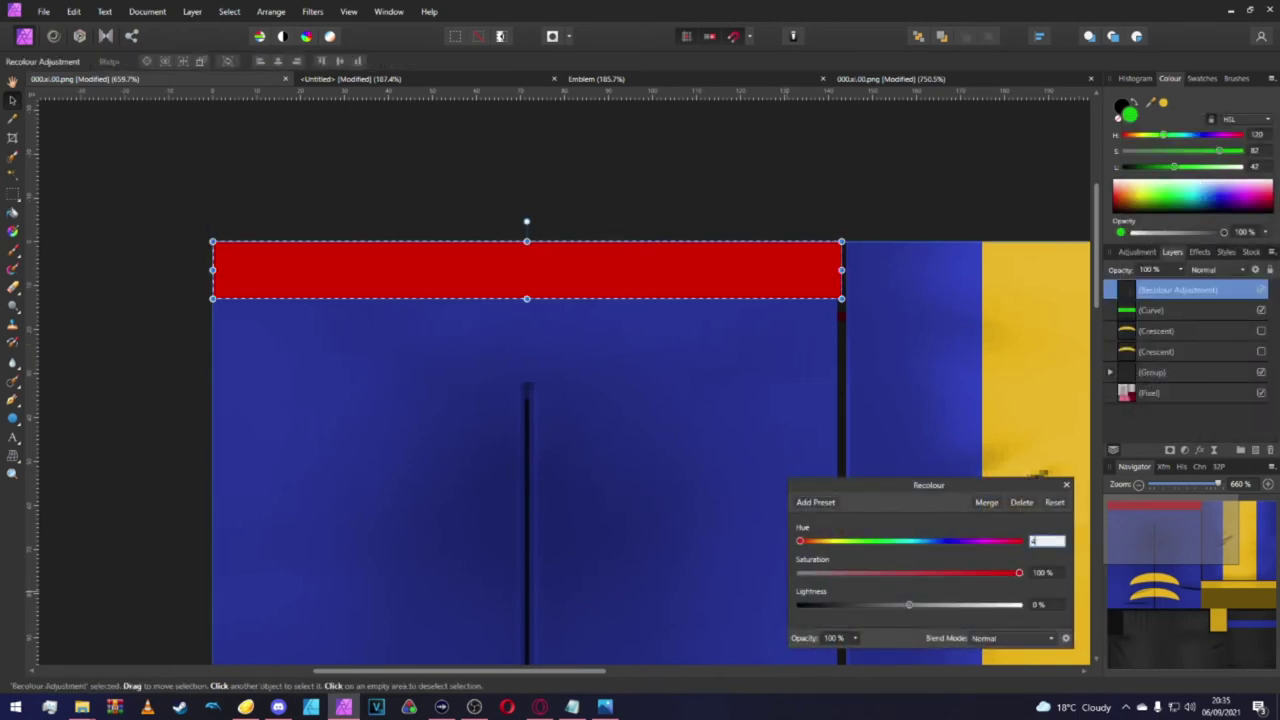
type("44")
key("Return")
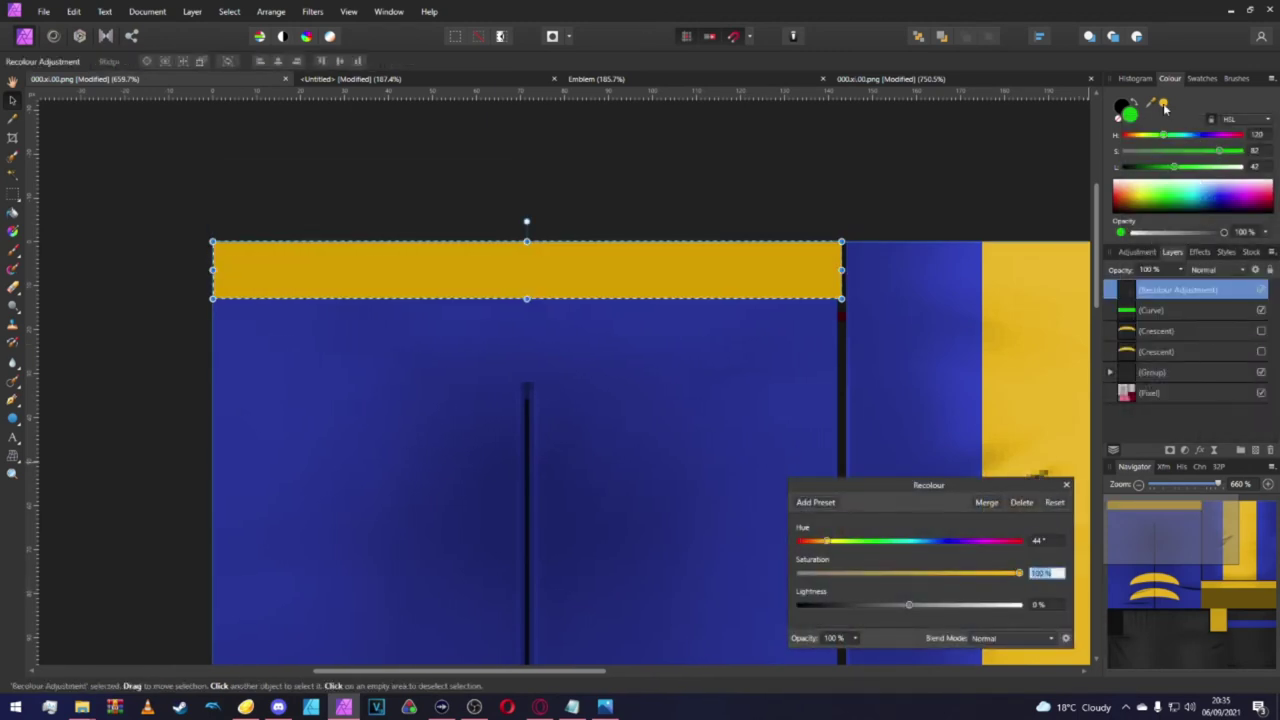
left_click(1045, 572)
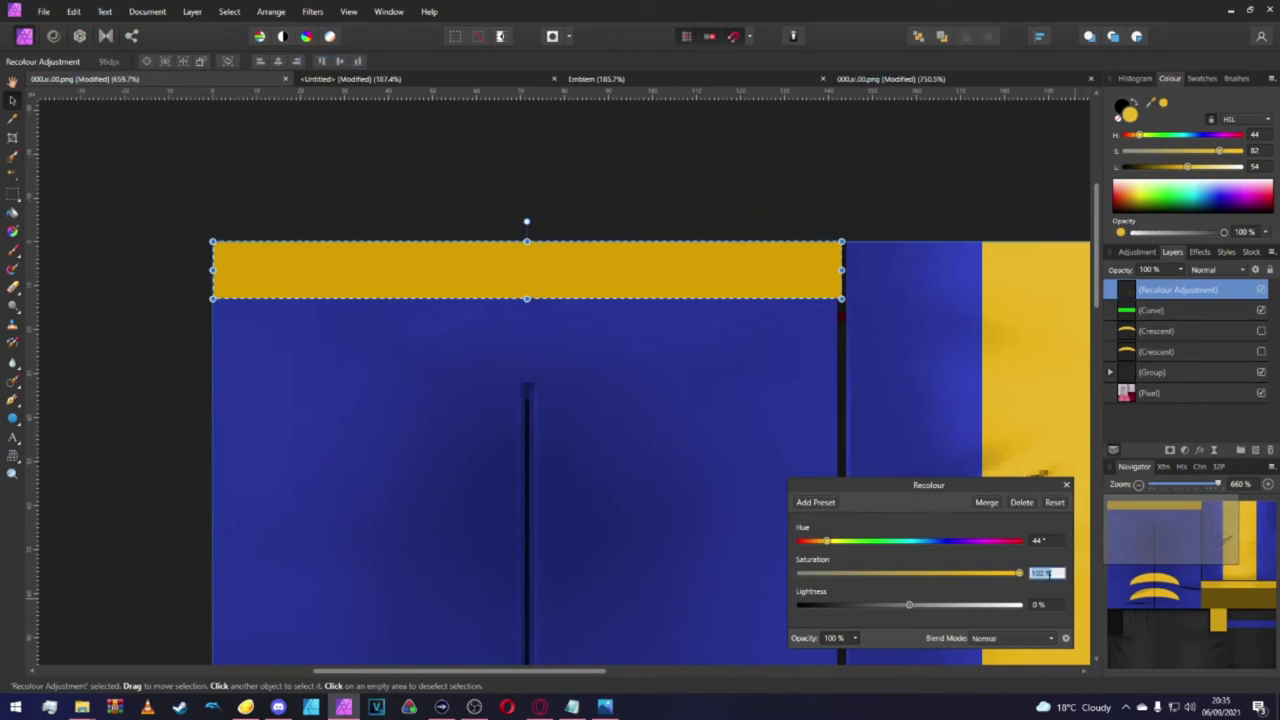
type("82")
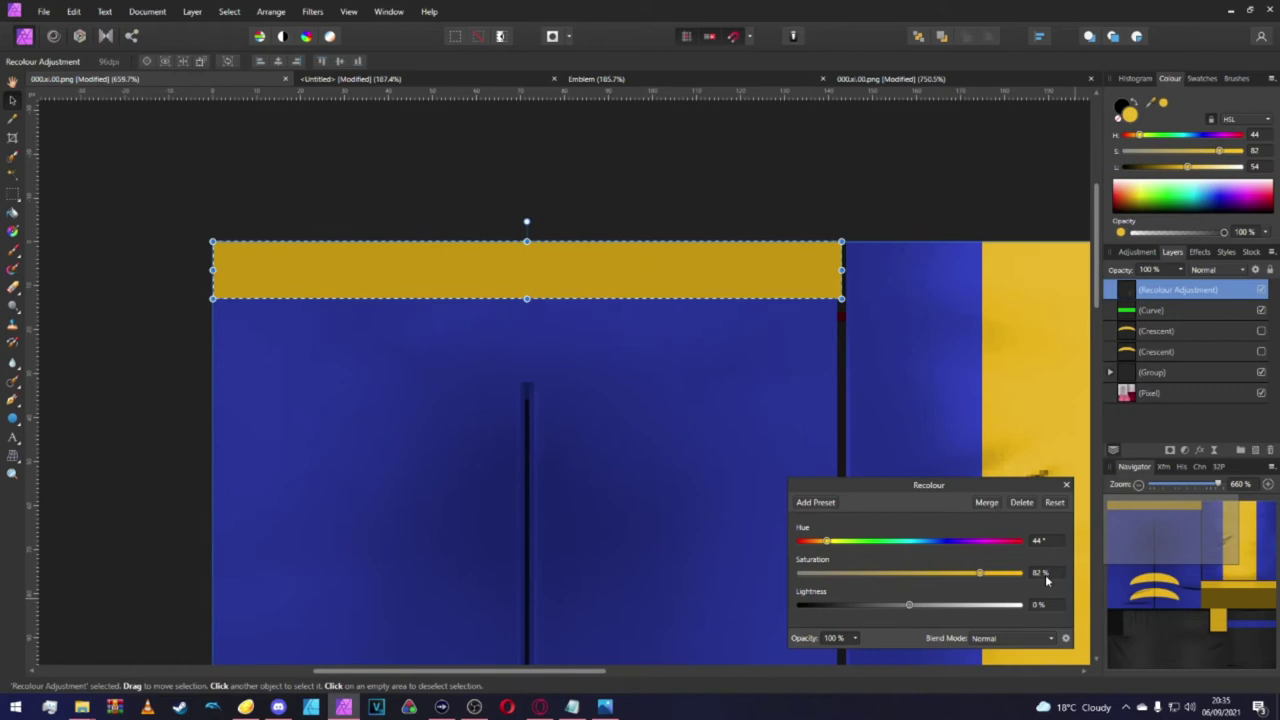
mouse_move(911, 606)
left_mouse_down()
mouse_move(938, 611)
mouse_move(927, 614)
left_mouse_up()
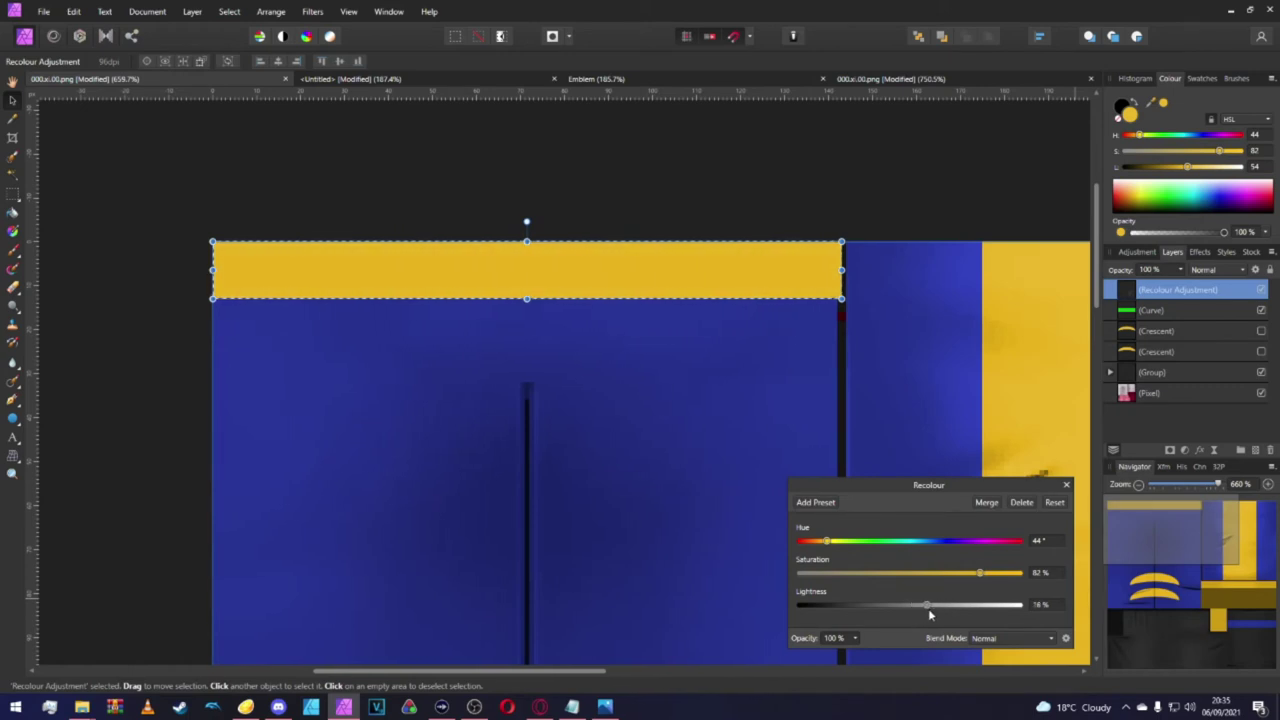
left_click(1066, 485)
Zoom in on the band's right end and remove the leftover green Curve layer.
scroll(990, 505, "down", 1)
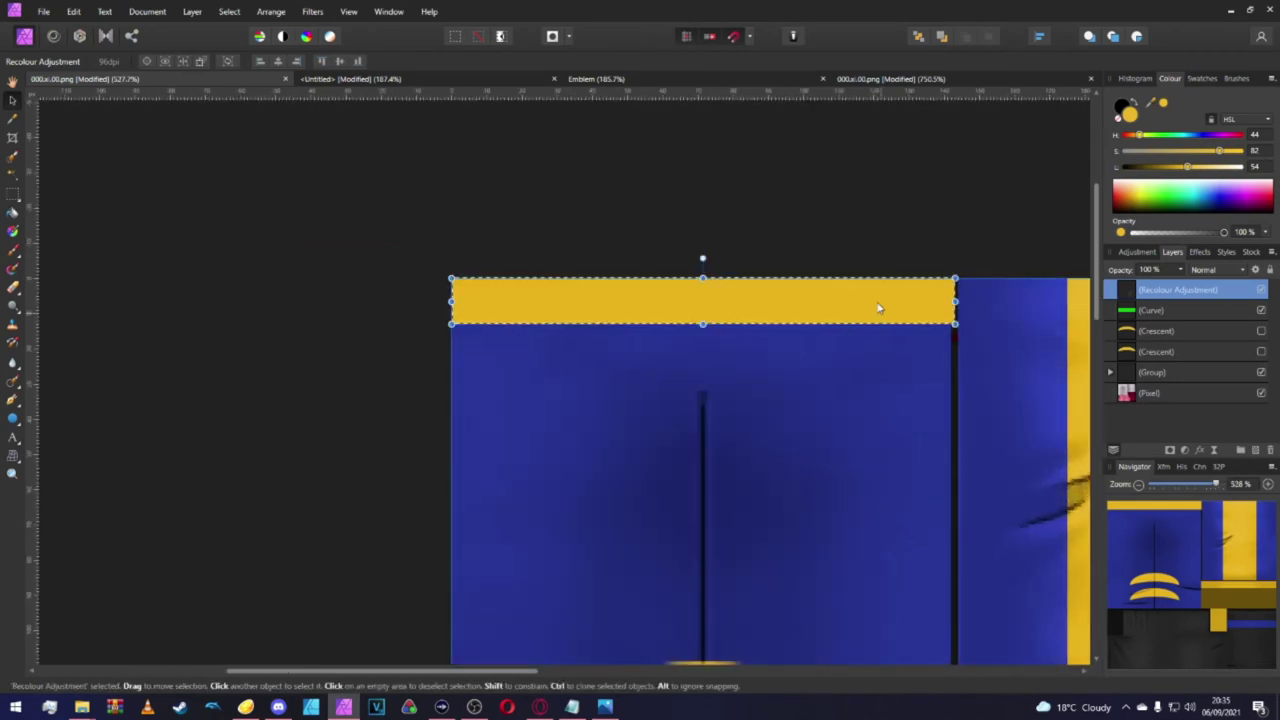
key("m")
scroll(870, 262, "down", 1)
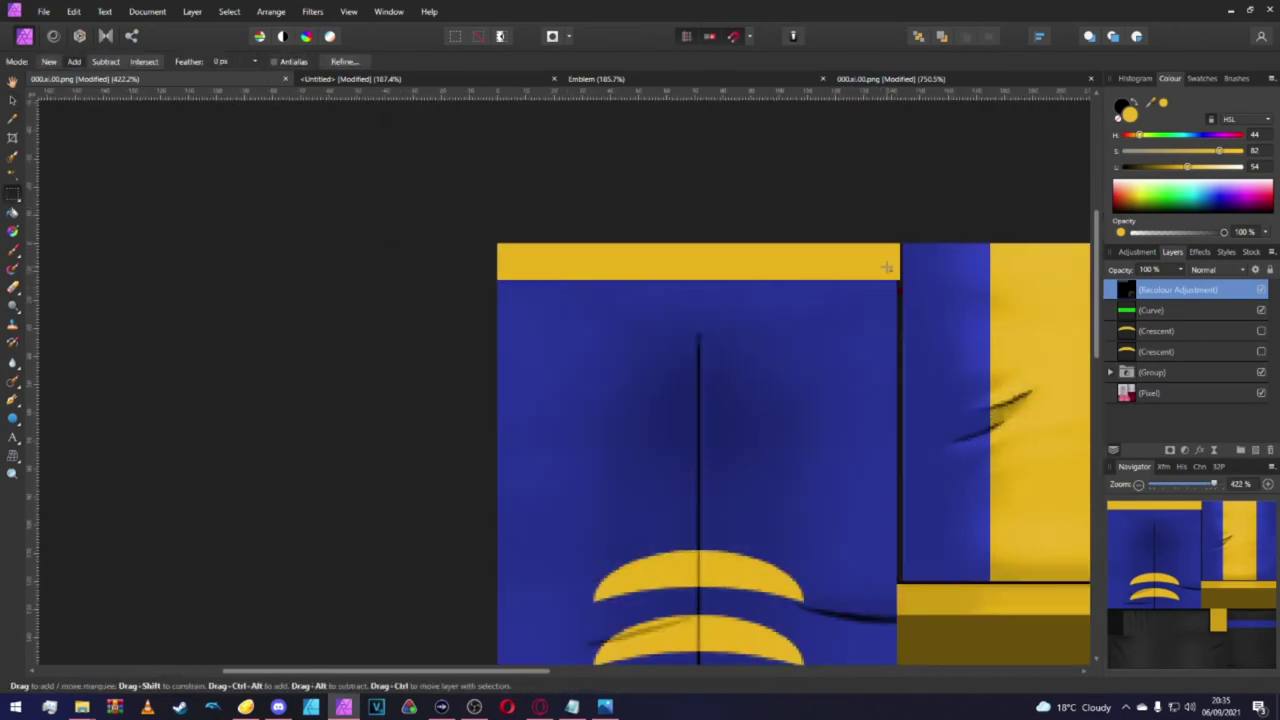
scroll(905, 258, "up", 4)
scroll(883, 310, "up", 4)
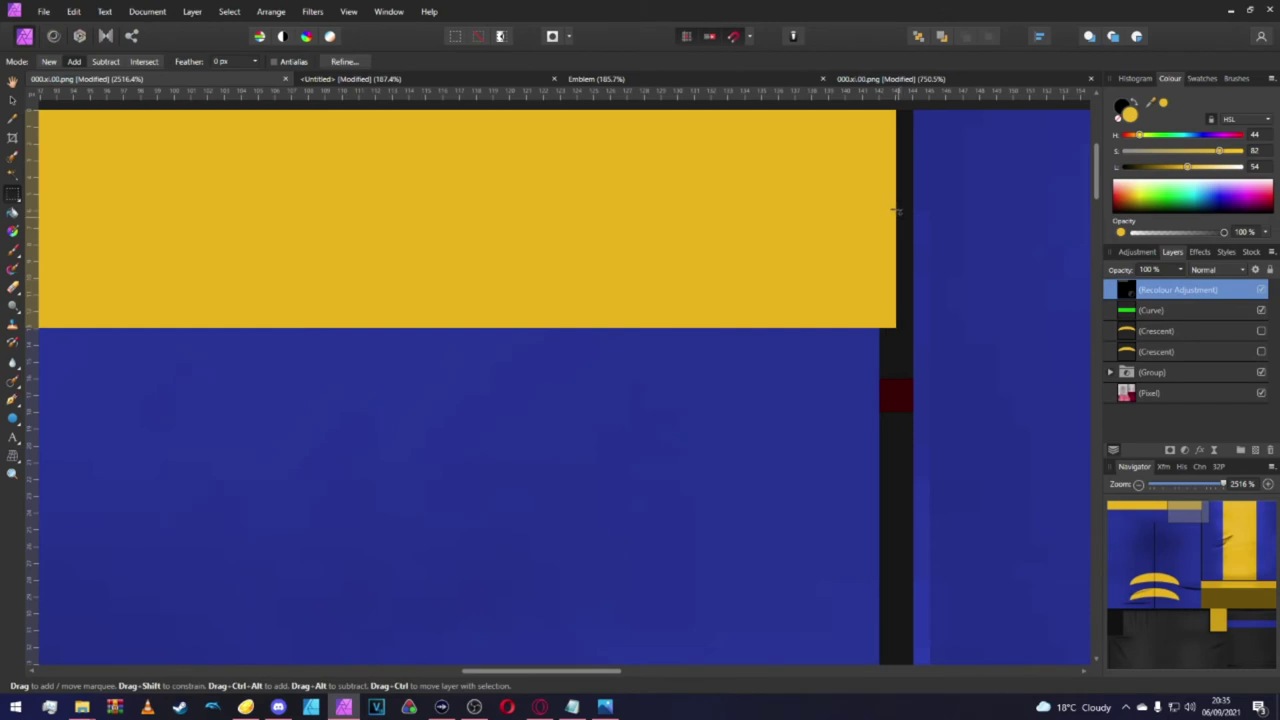
scroll(896, 210, "up", 1)
left_click_drag(896, 348, 893, 150)
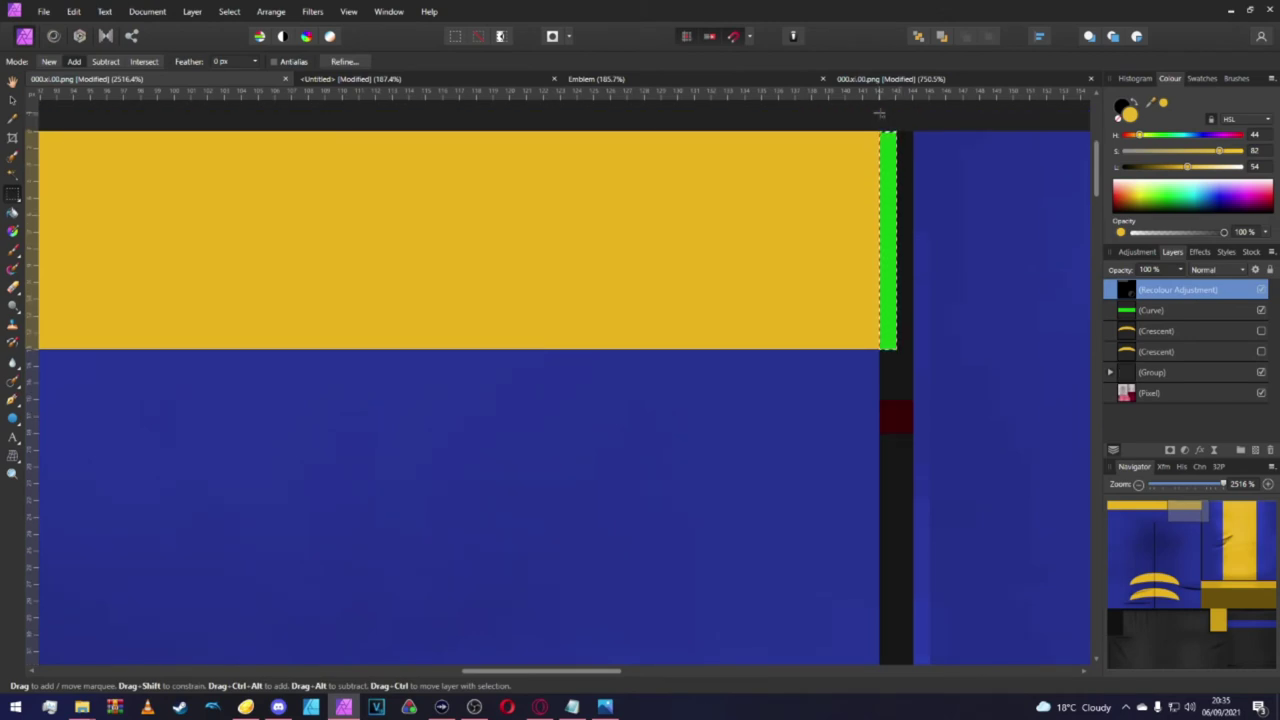
key("ctrl+z")
key("ctrl+z")
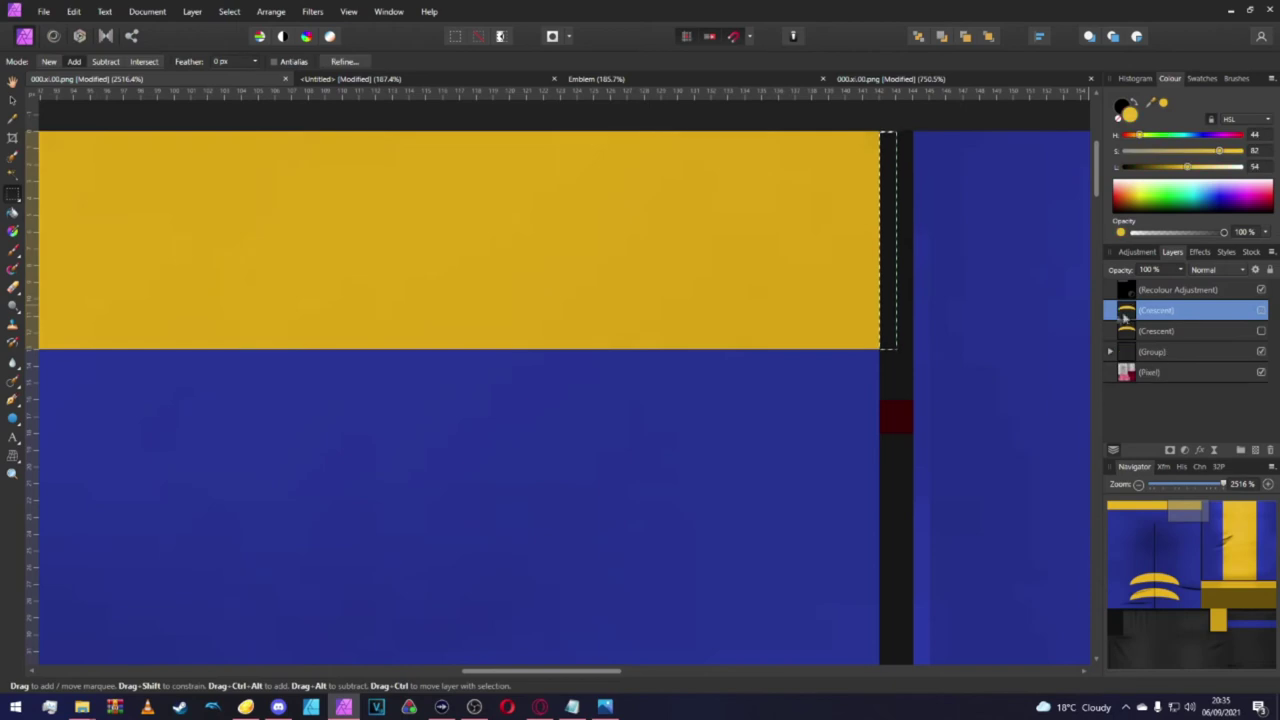
scroll(930, 356, "down", 4)
Place a vertical guide at 73 px on the collar.
scroll(809, 200, "down", 4)
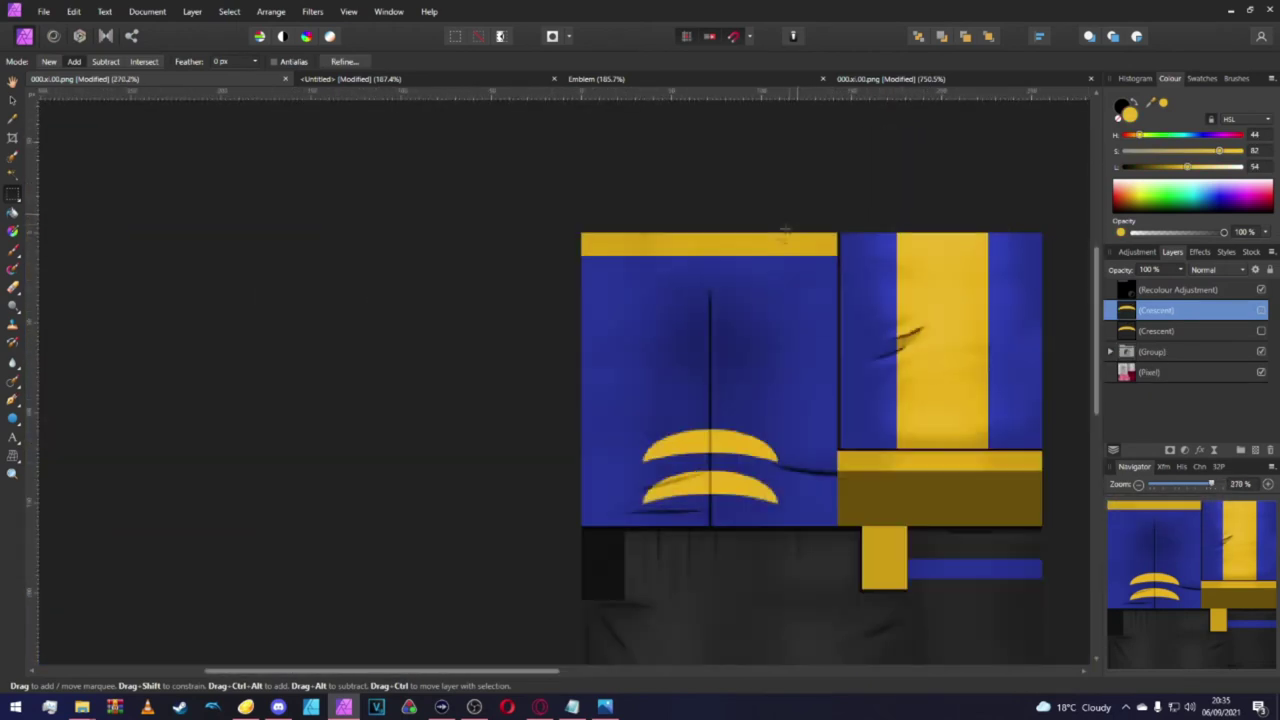
scroll(775, 248, "up", 2)
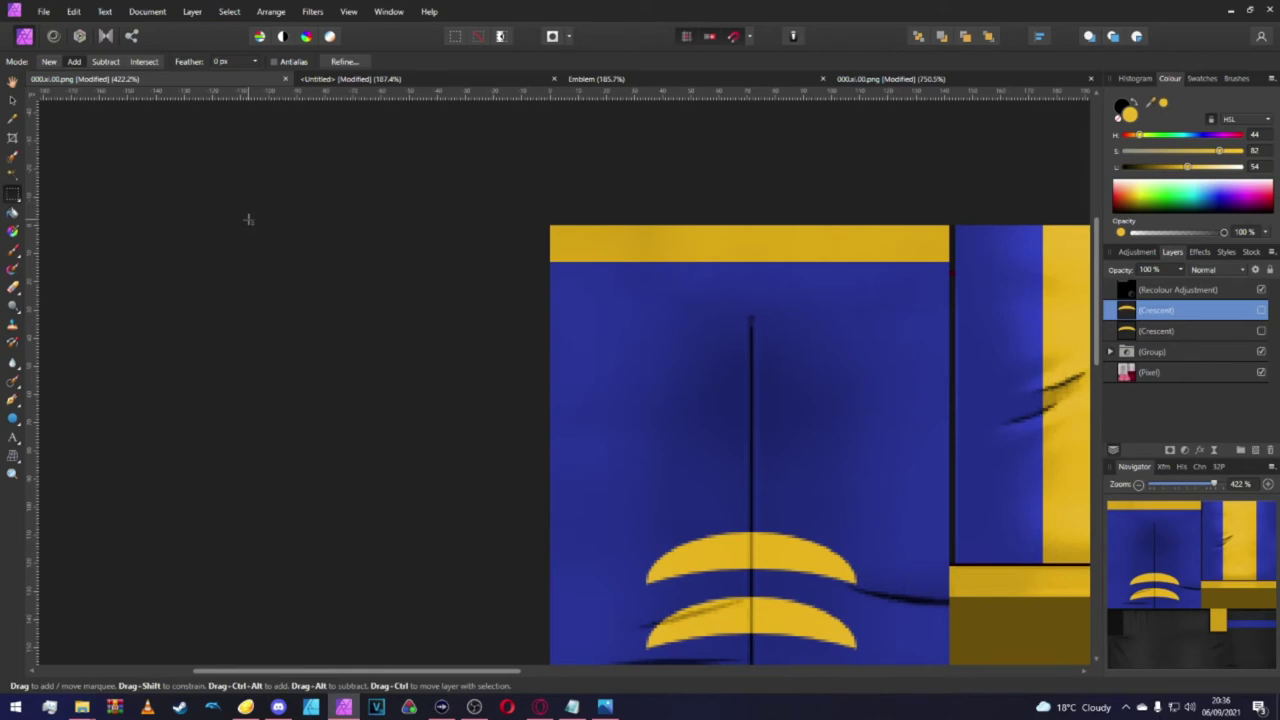
key("v")
left_click_drag(32, 240, 740, 321)
Draw a triangle with the Pen tool from the band's top edge down into the blue and fill it yellow.
scroll(753, 329, "up", 5)
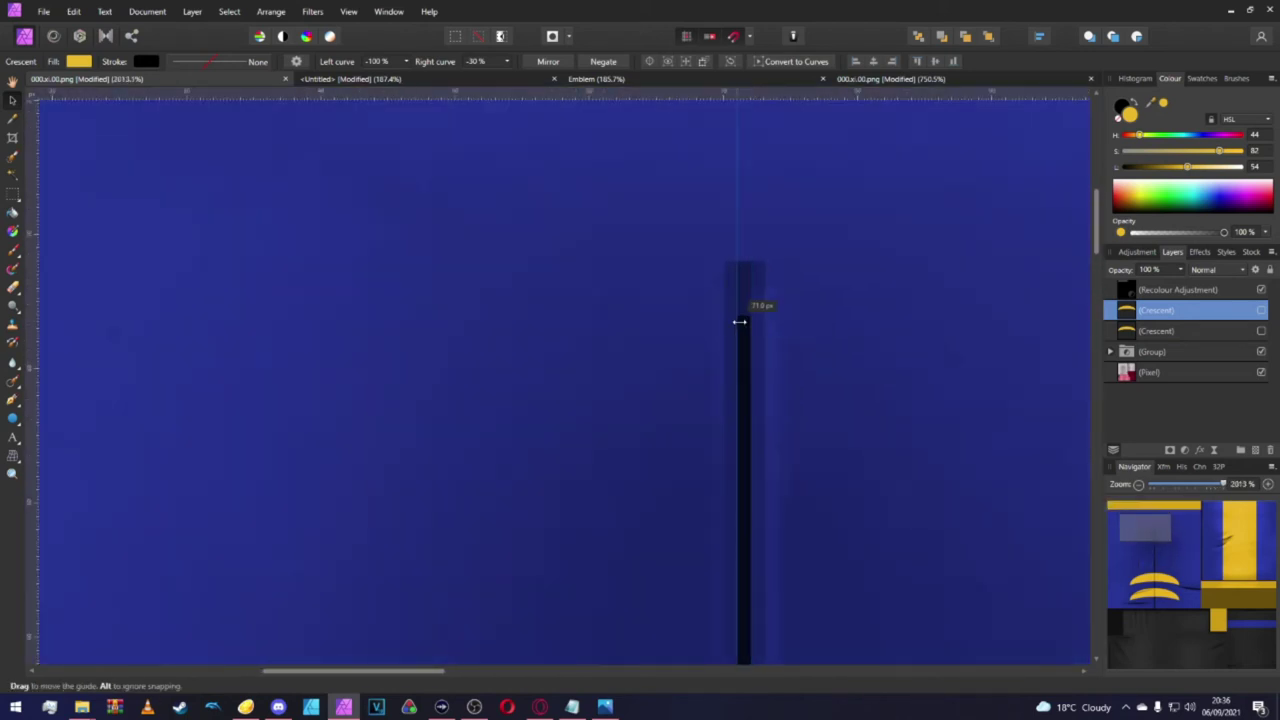
scroll(740, 321, "down", 4)
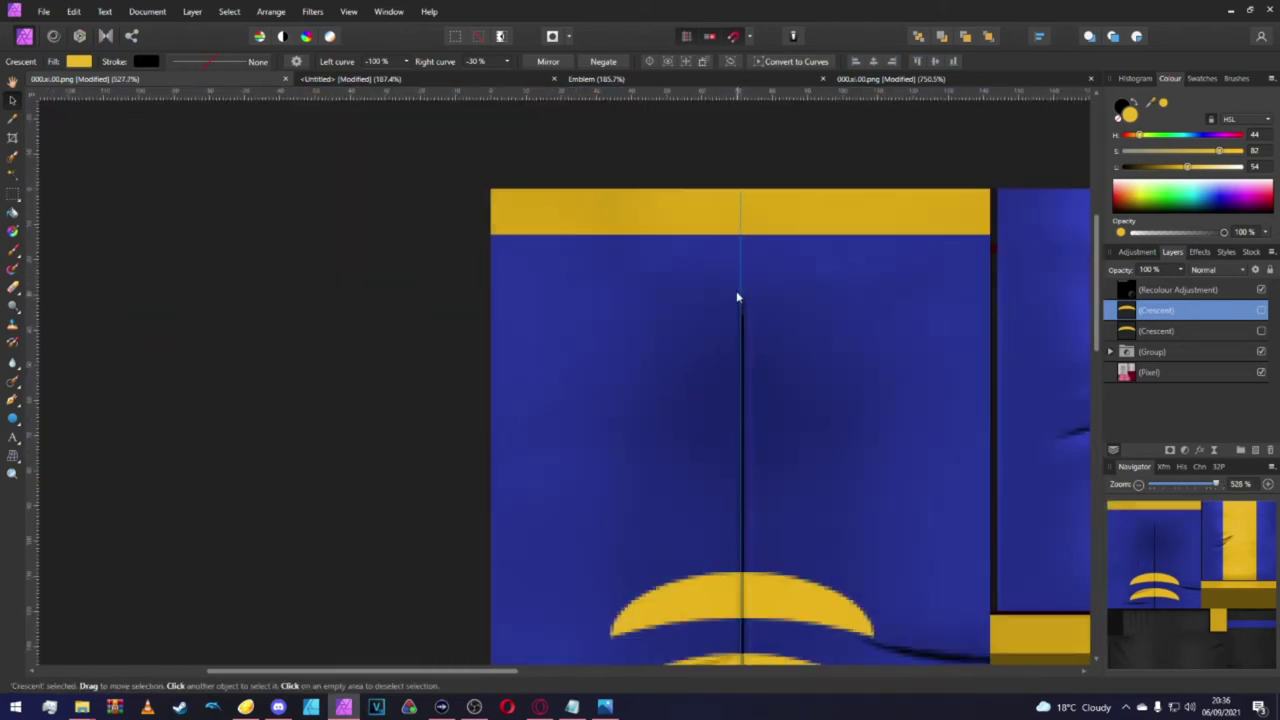
scroll(737, 294, "up", 2)
scroll(737, 289, "up", 2)
key("p")
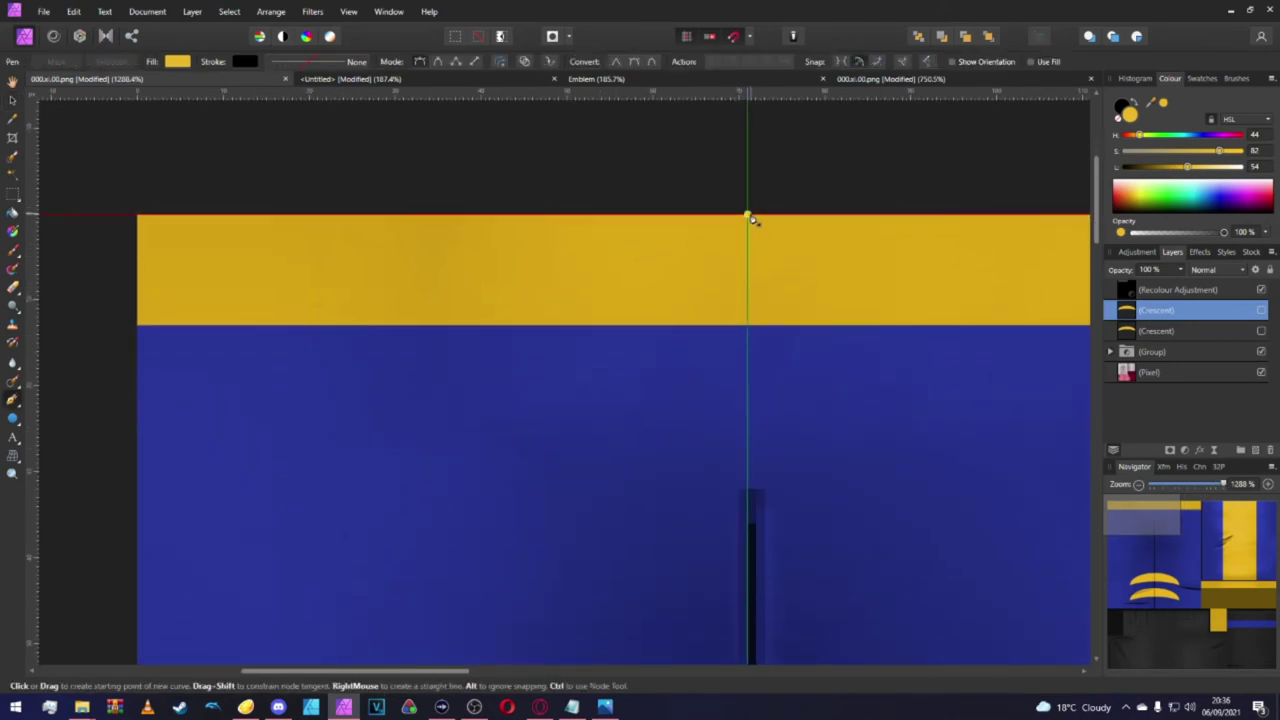
left_click(748, 216)
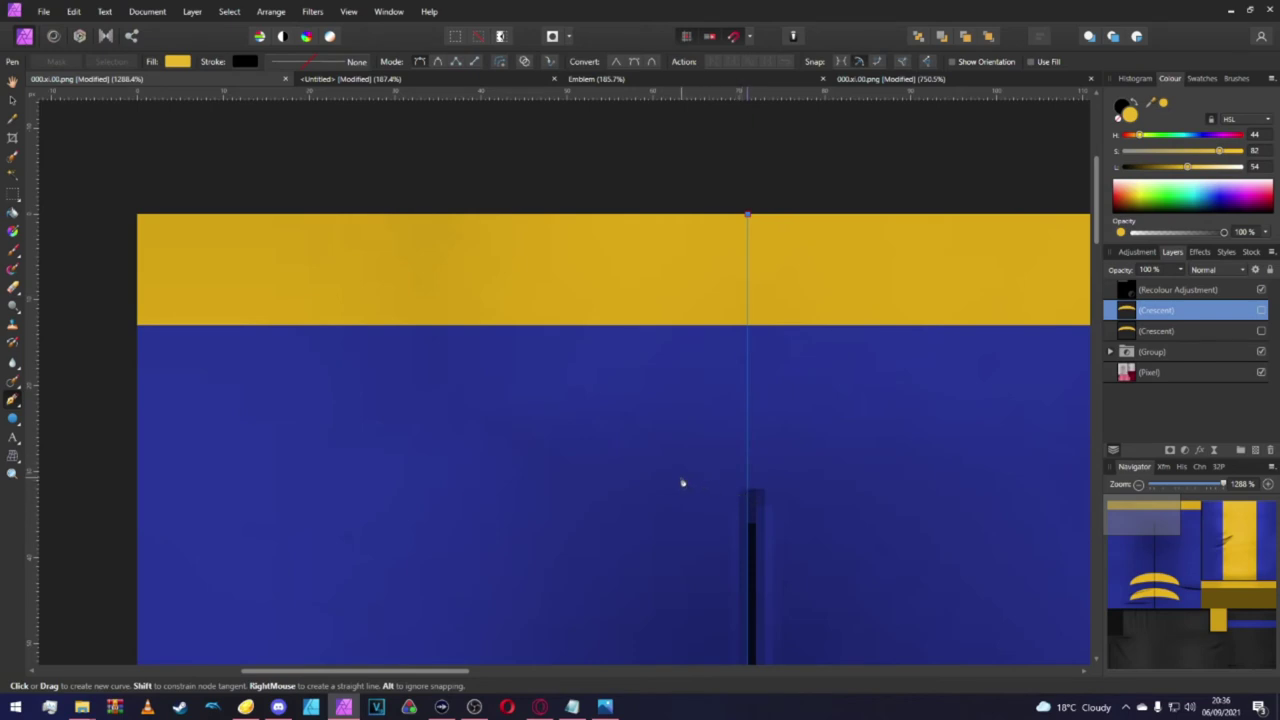
left_click(682, 483)
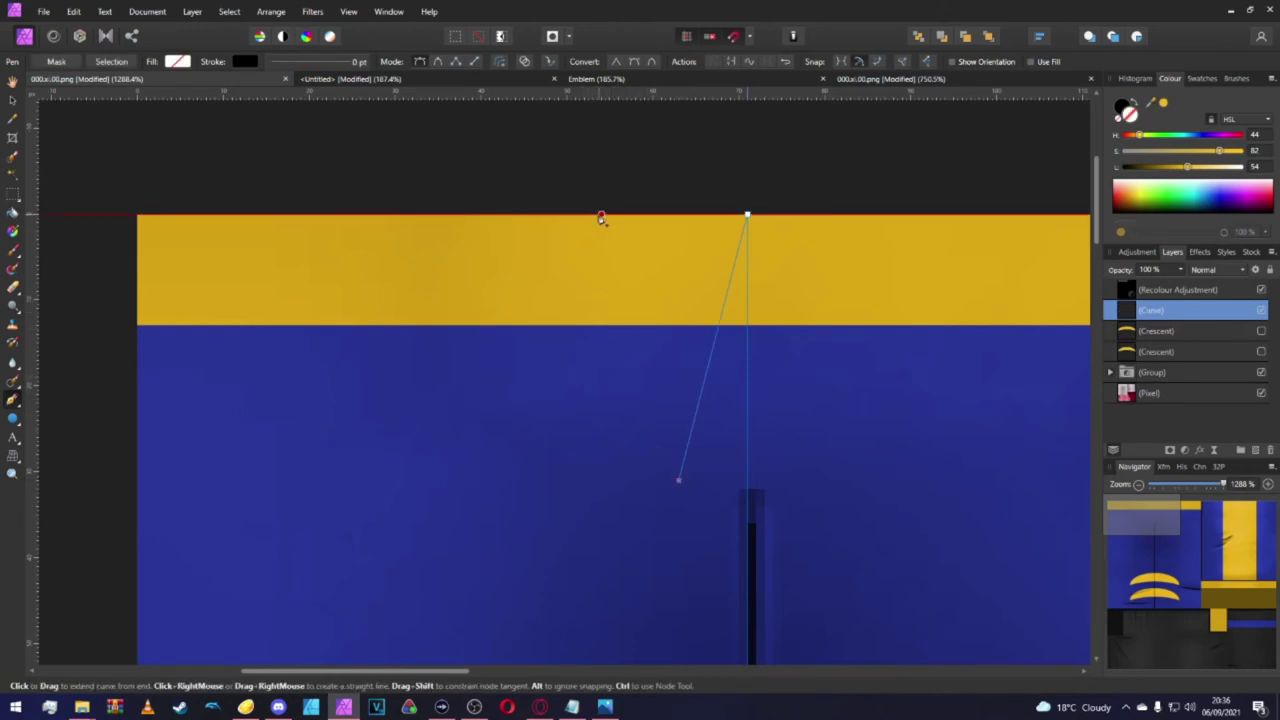
left_click(601, 216)
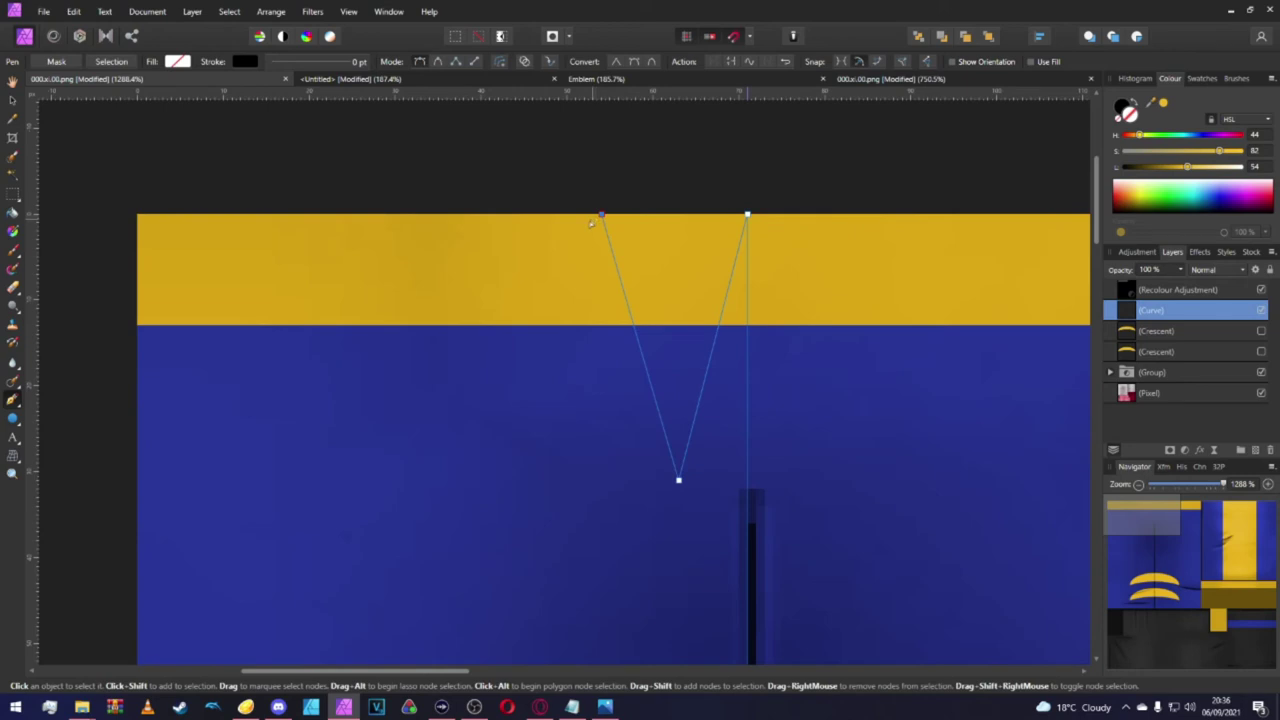
scroll(601, 219, "down", 4)
scroll(582, 231, "up", 3)
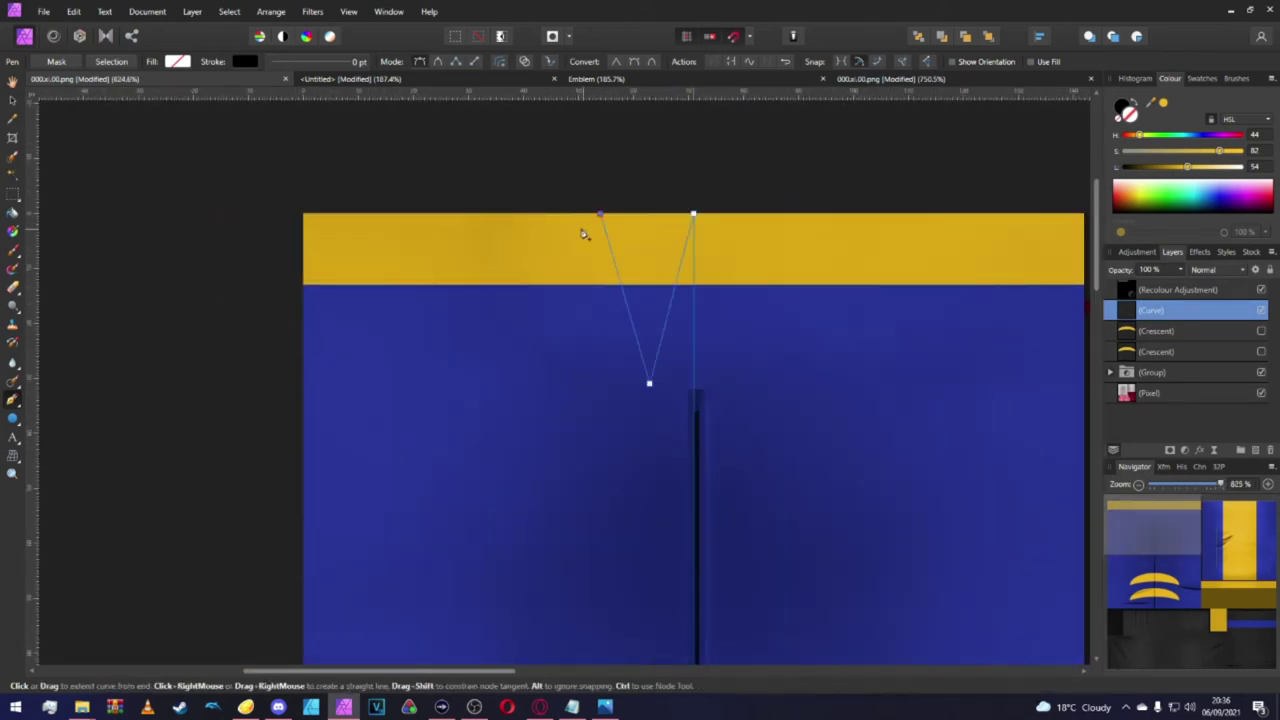
left_click_drag(695, 217, 697, 245)
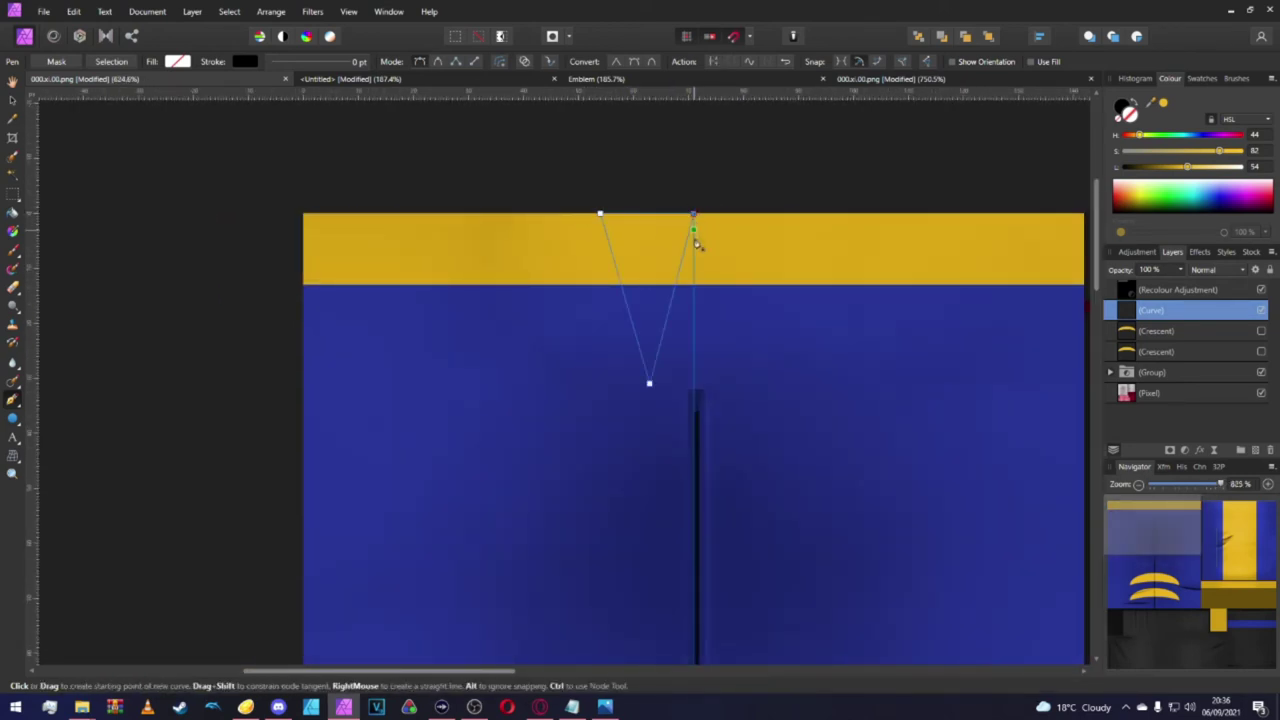
left_click(1163, 103)
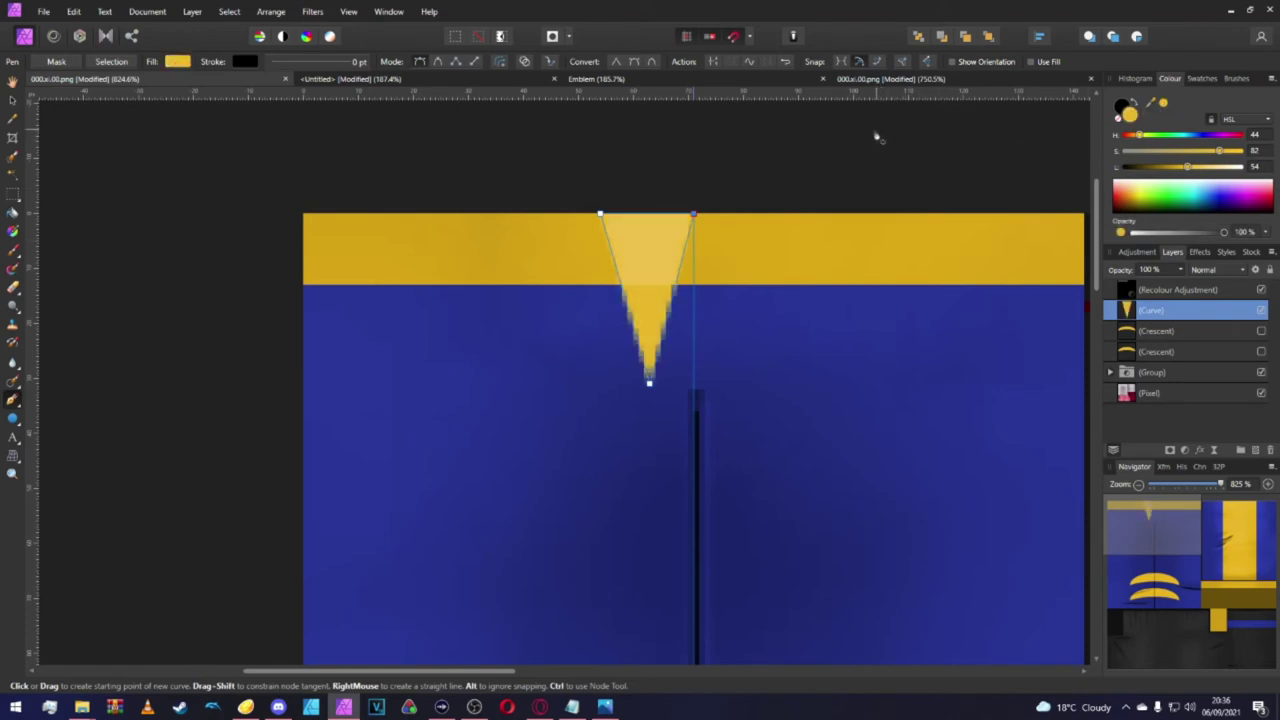
Adjust the triangle's height so its top sits on the collar band's top edge.
key("v")
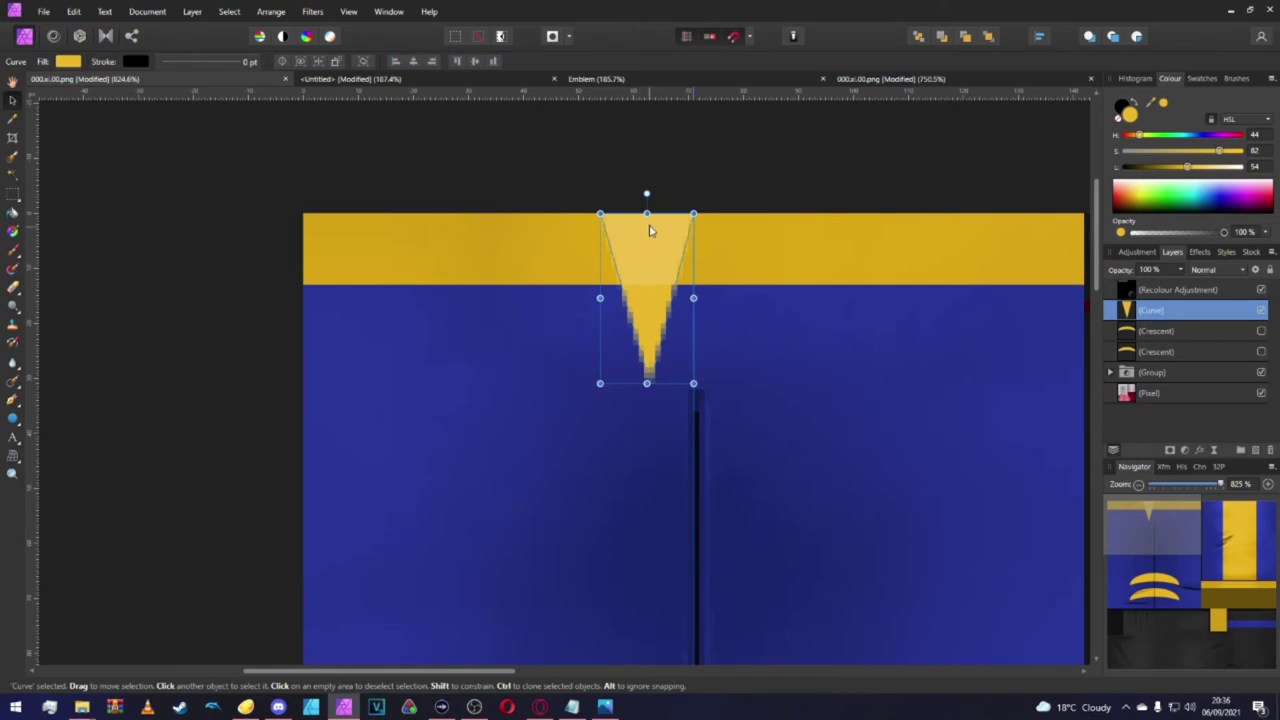
left_click_drag(647, 214, 647, 285)
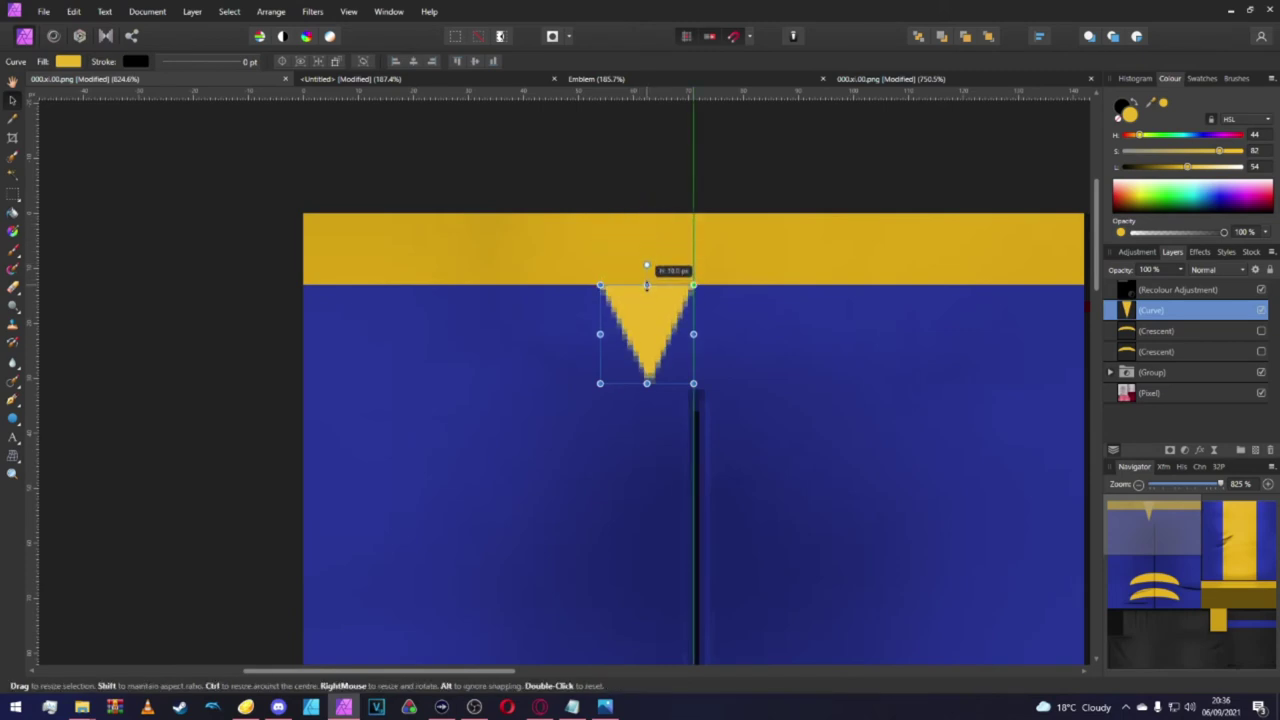
scroll(641, 182, "up", 3)
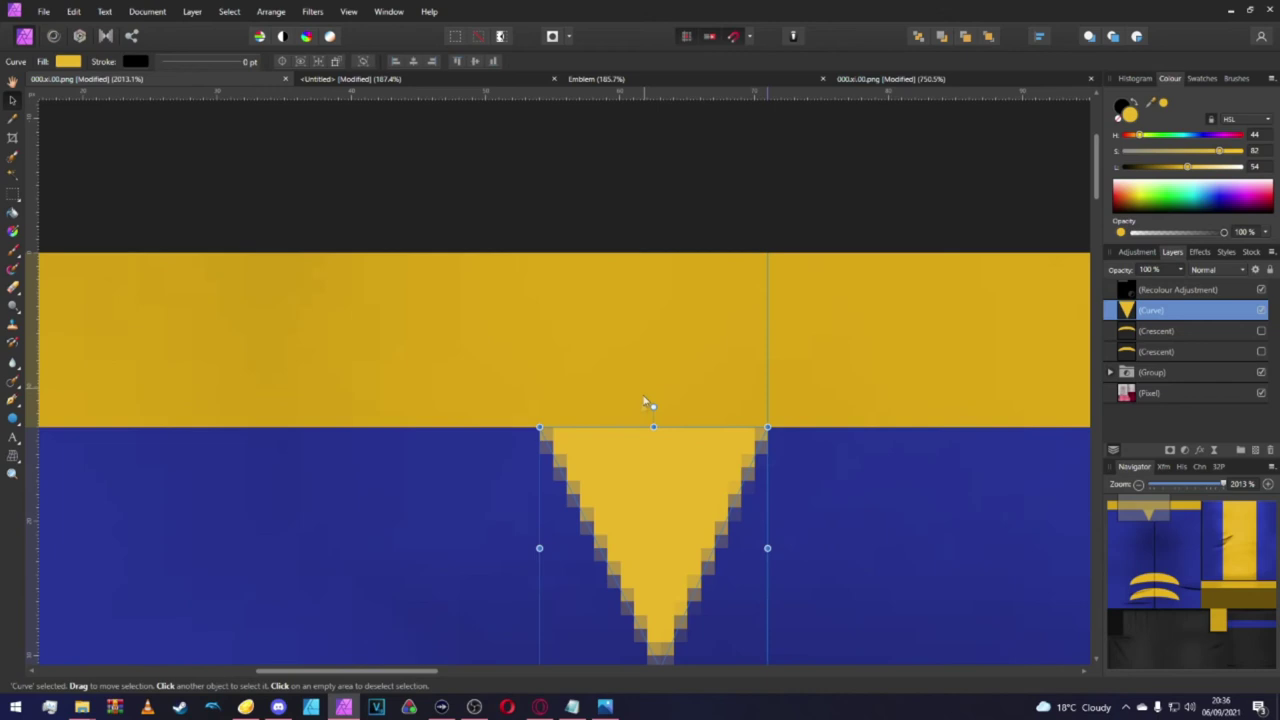
left_click_drag(652, 422, 653, 251)
scroll(860, 280, "down", 3)
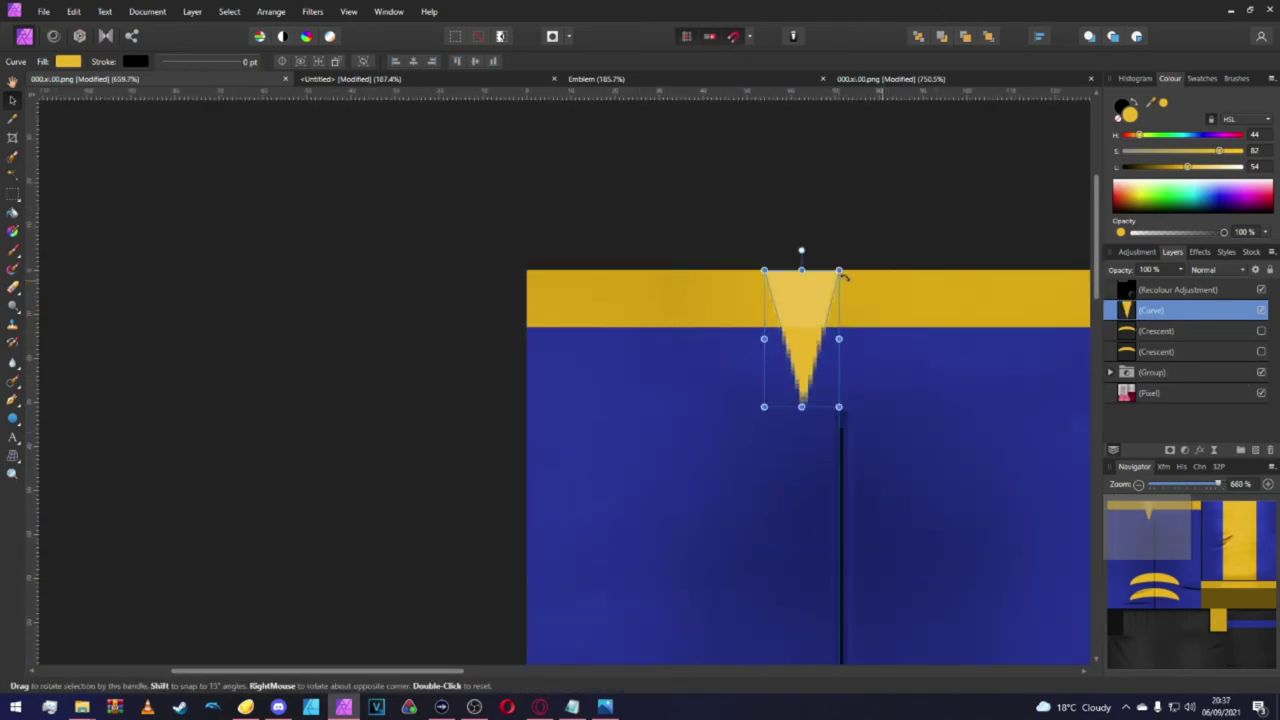
scroll(845, 280, "right", 2)
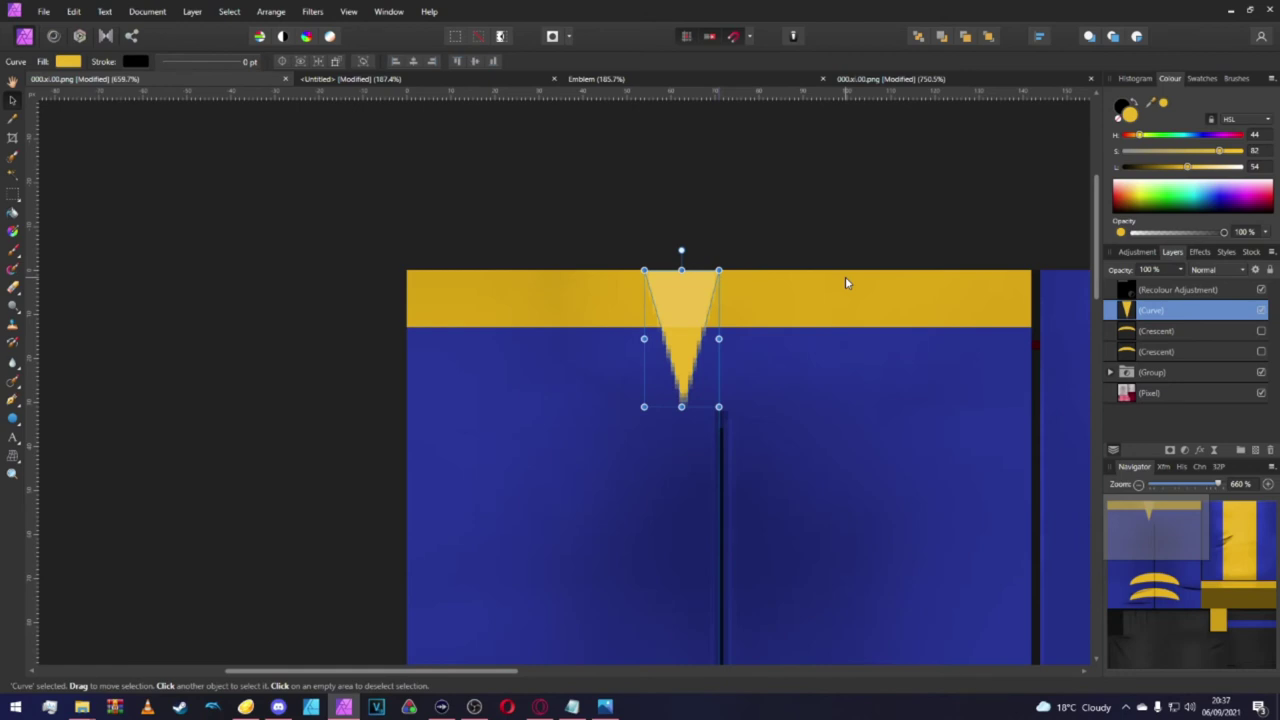
scroll(845, 280, "down", 1)
key("m")
key("p")
scroll(668, 233, "up", 2)
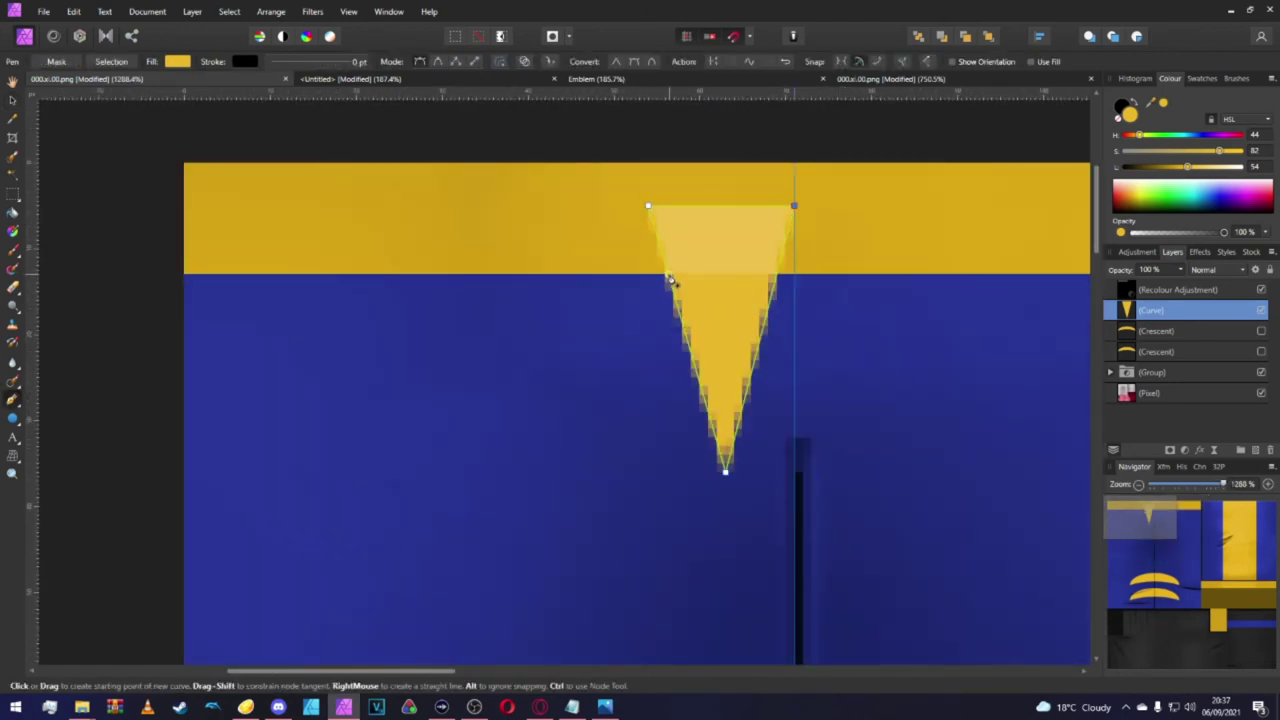
Draw a second yellow triangle left of the first, then select both notch layers together.
left_click(668, 274)
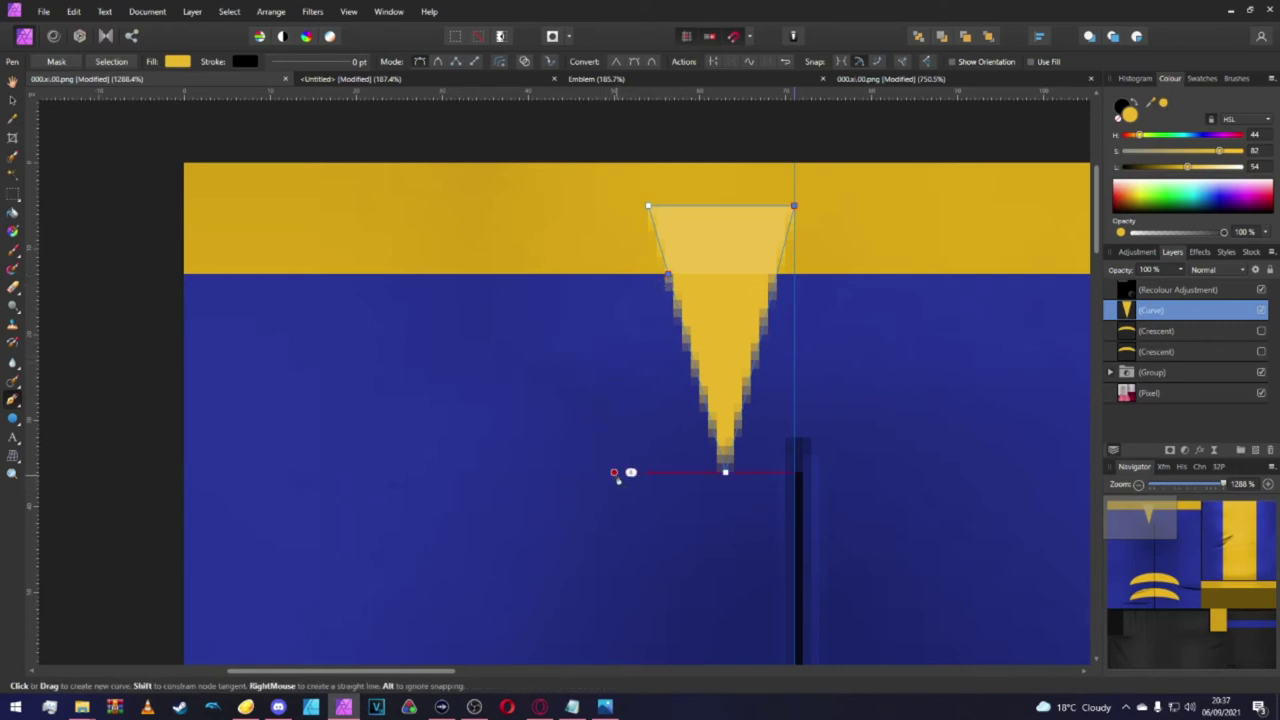
left_click(615, 473)
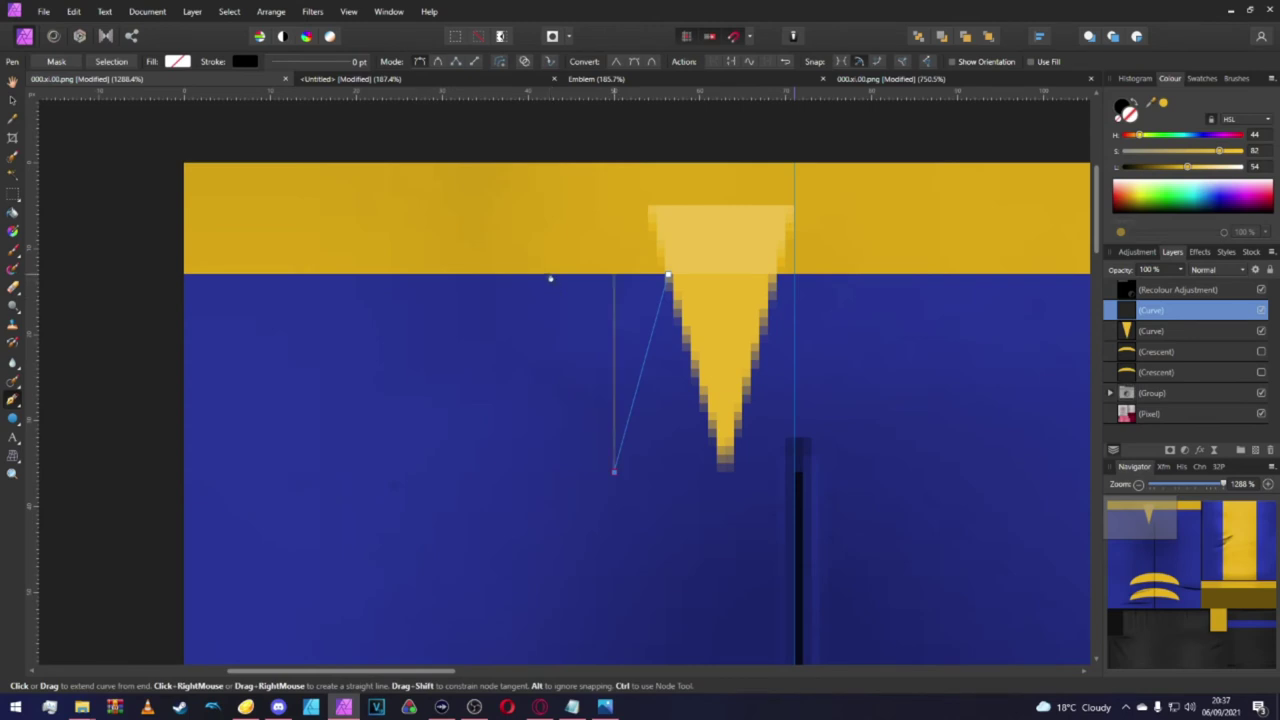
left_click(545, 274)
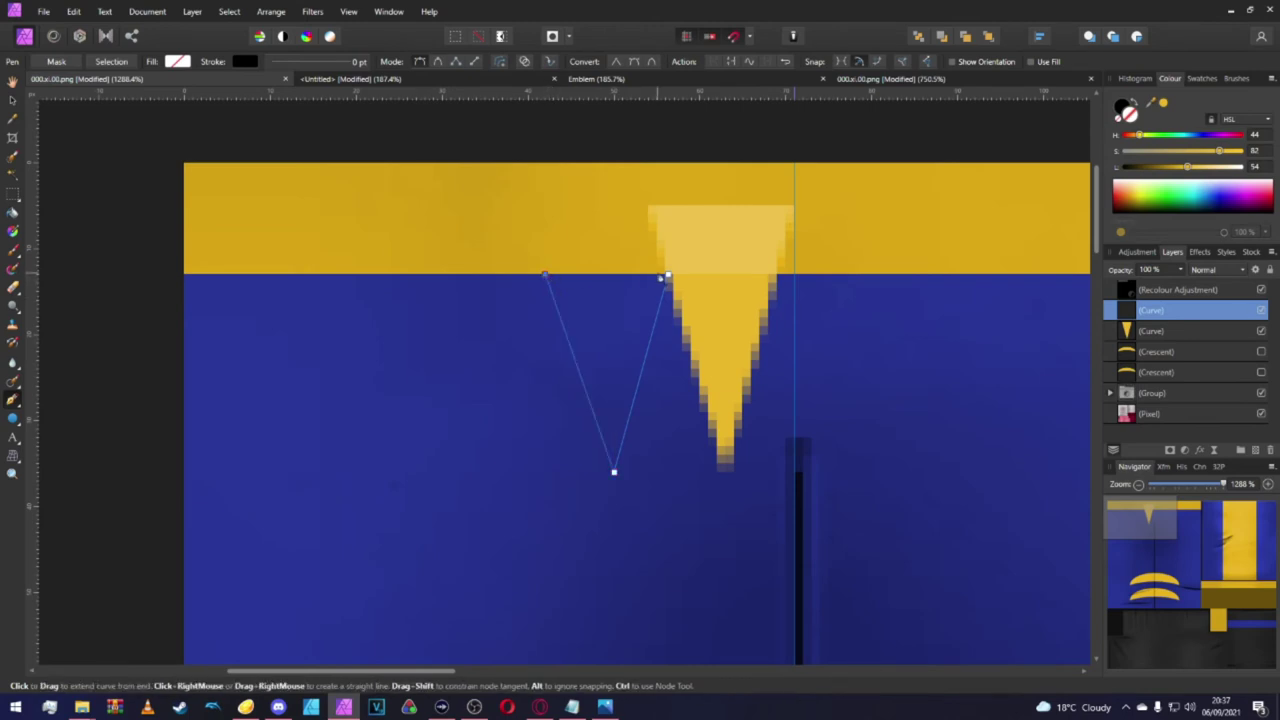
left_click(668, 275)
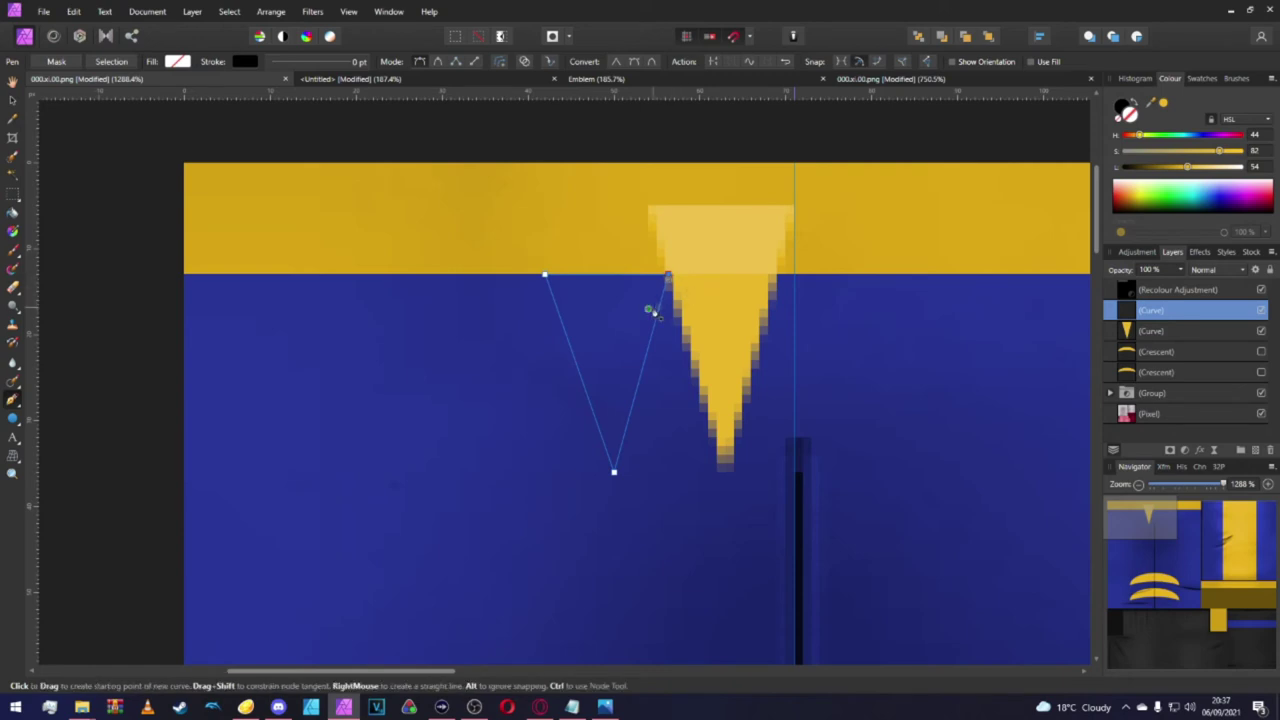
left_click(1164, 104)
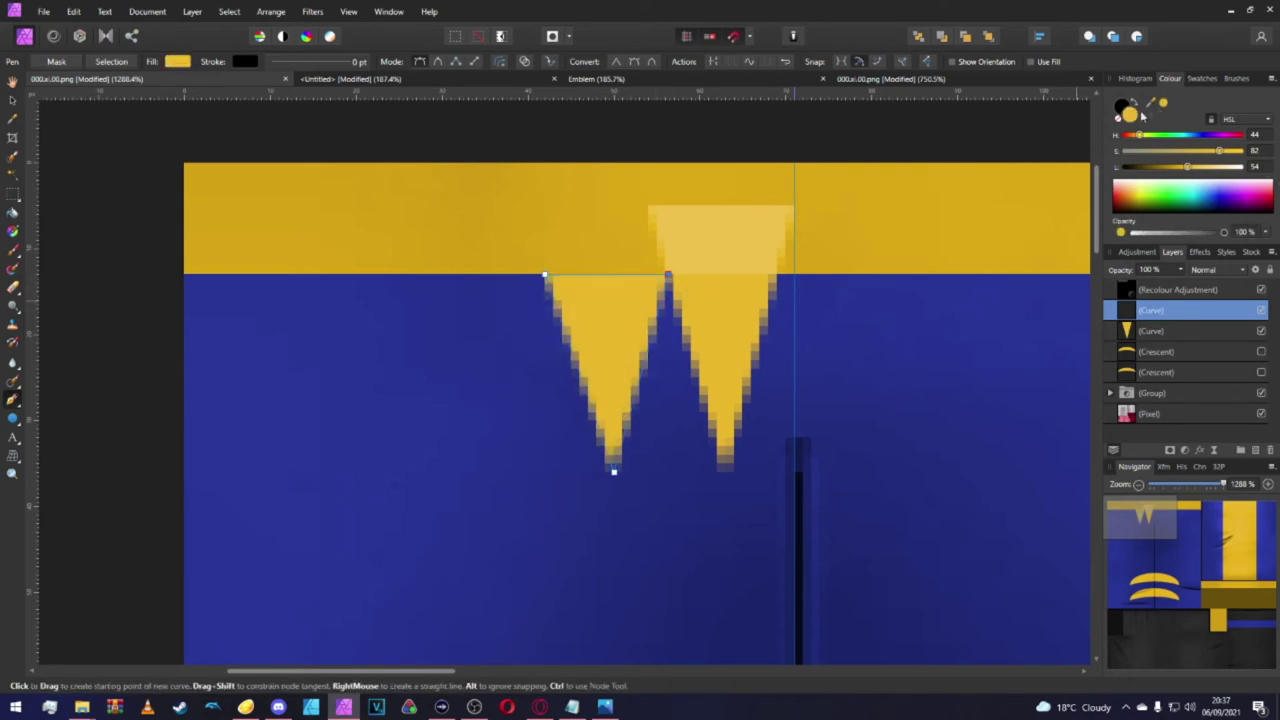
key("m")
scroll(698, 100, "down", 5)
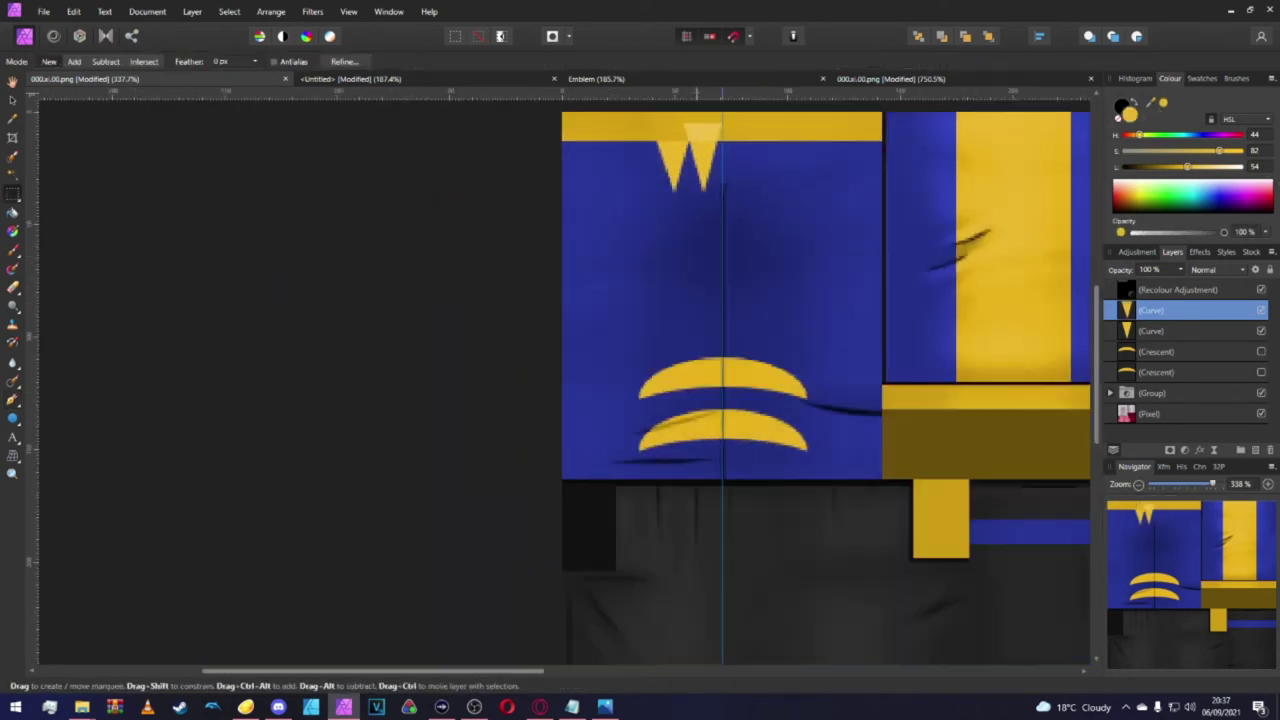
scroll(700, 102, "up", 2)
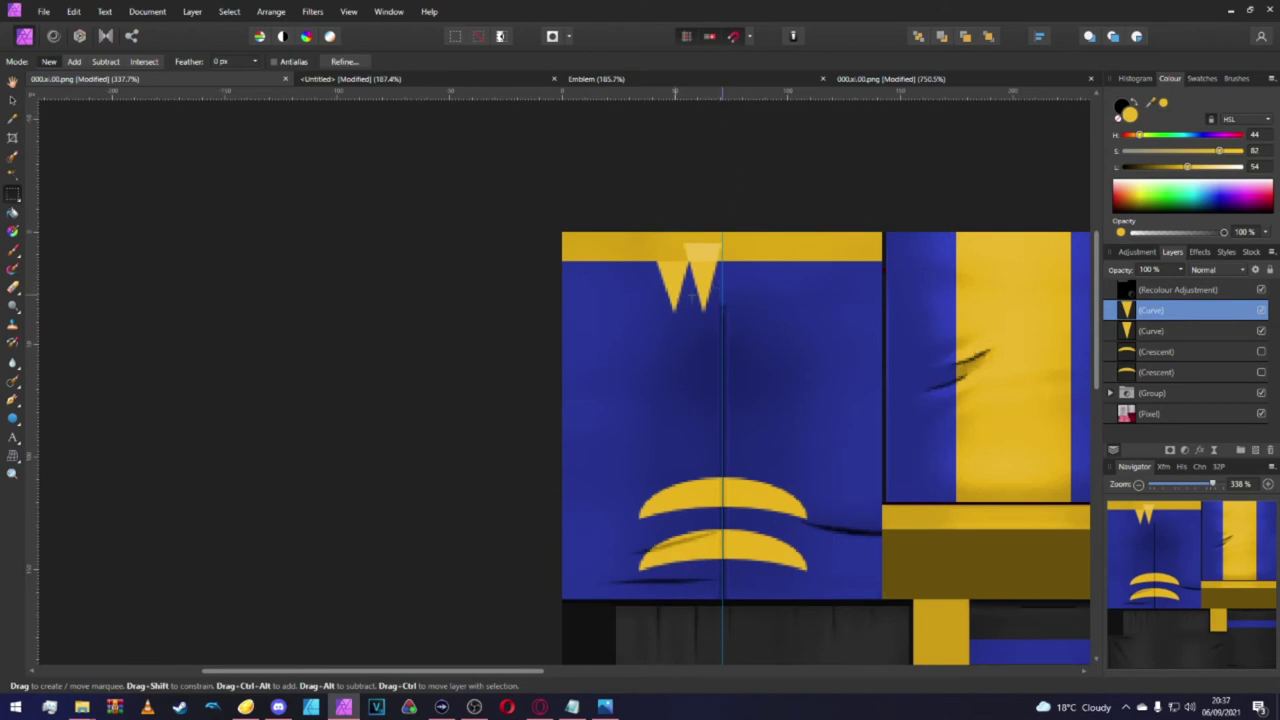
scroll(693, 293, "up", 3)
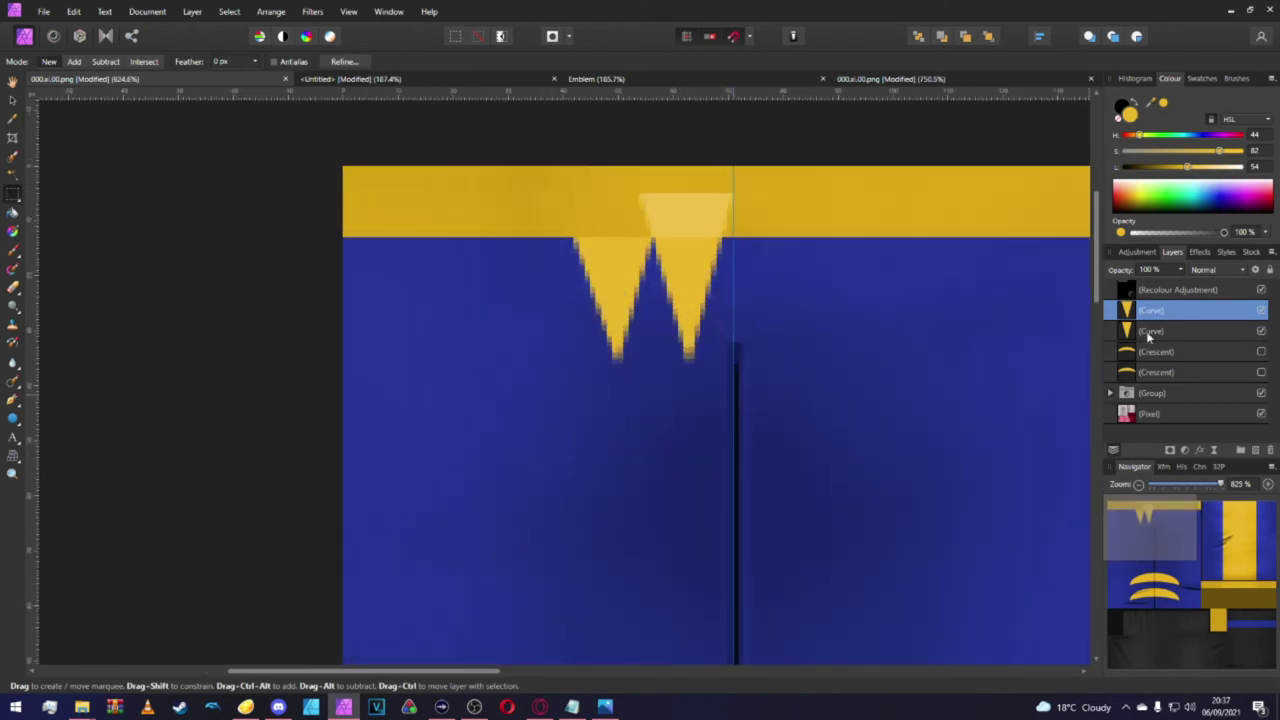
left_click(1148, 334, "shift")
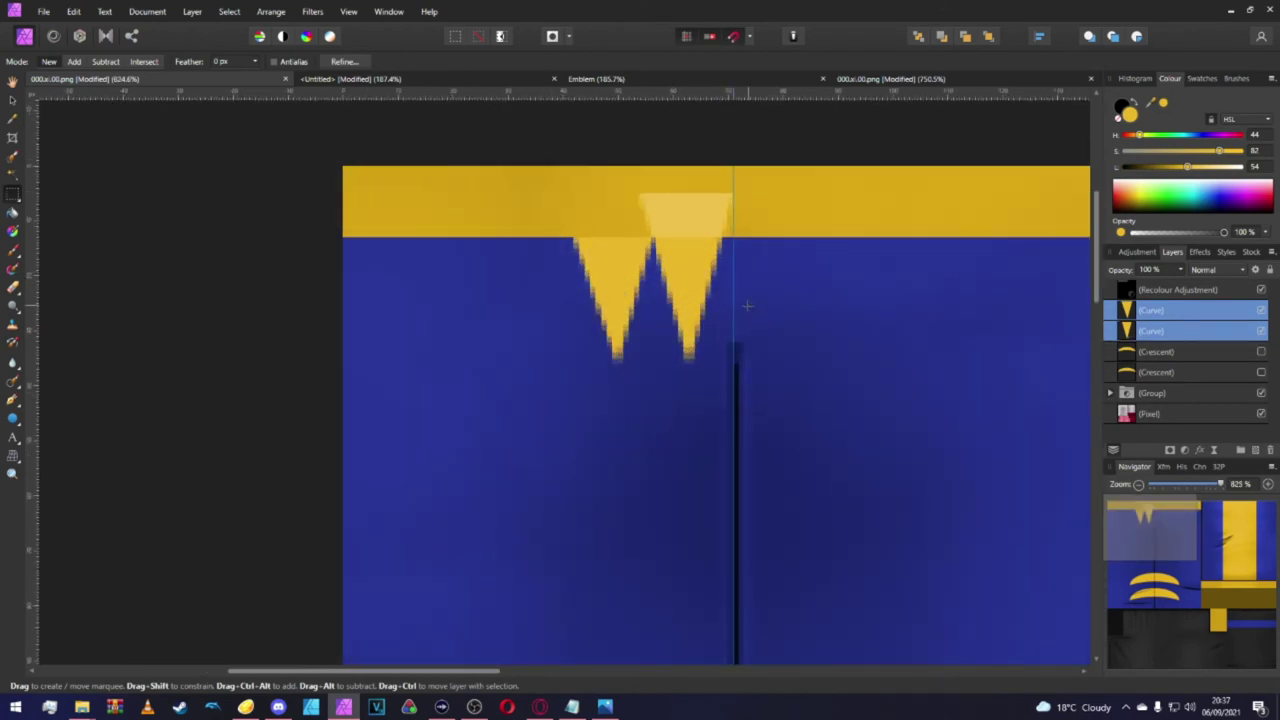
Shift the two selected triangles left, enlarge them and move them up toward the collar.
key("v")
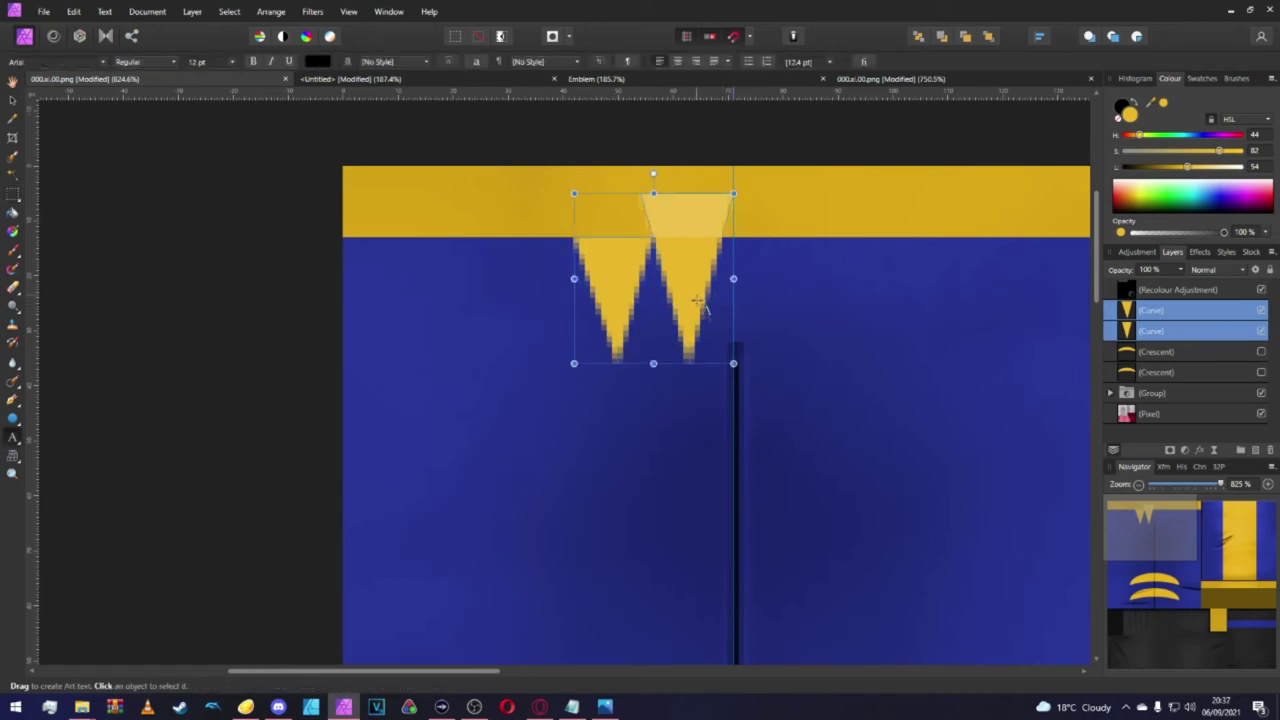
left_click_drag(698, 322, 652, 315)
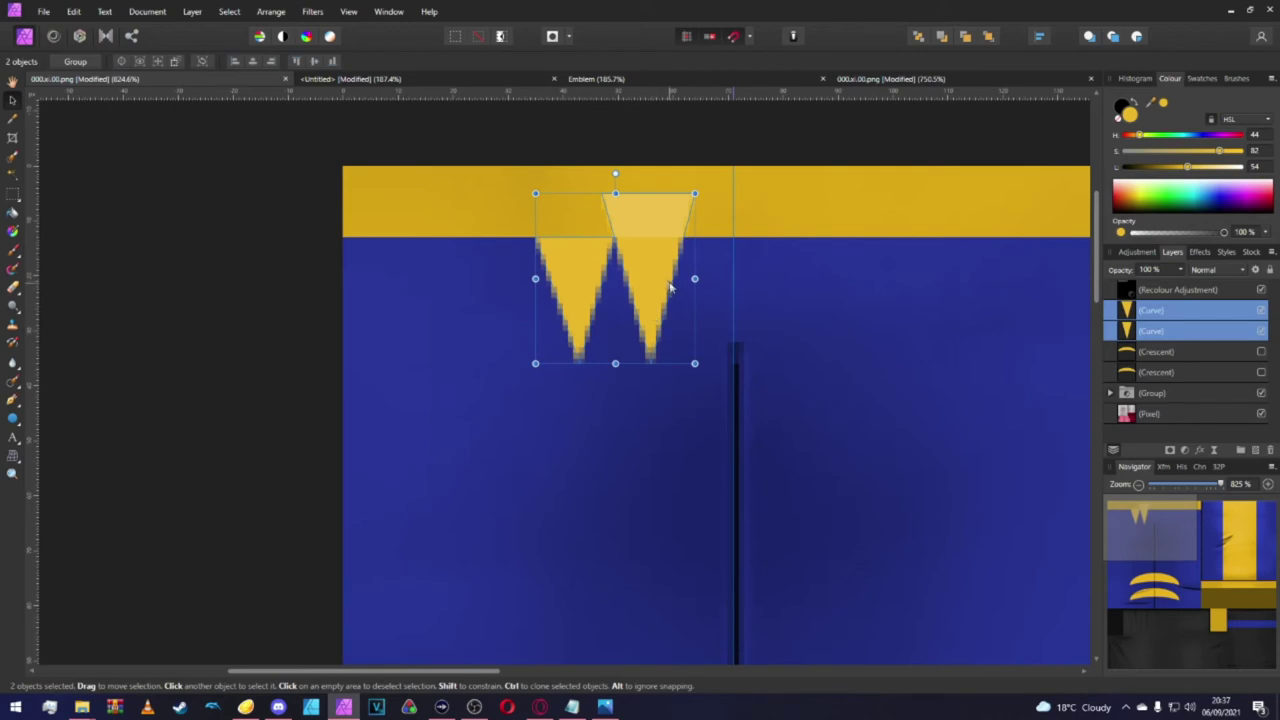
left_click_drag(694, 363, 734, 404)
left_click_drag(666, 302, 674, 286)
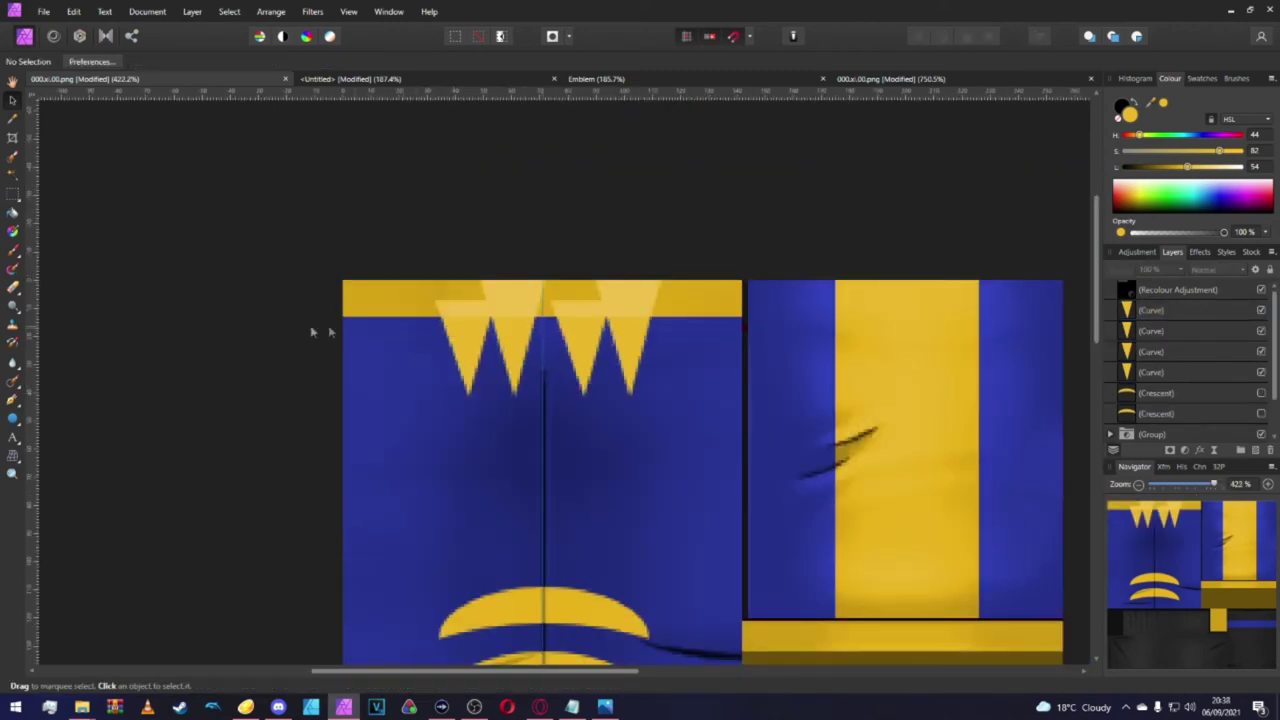
Move the left triangle pair further left, scale it up and seat it on the collar edge.
left_click(484, 334)
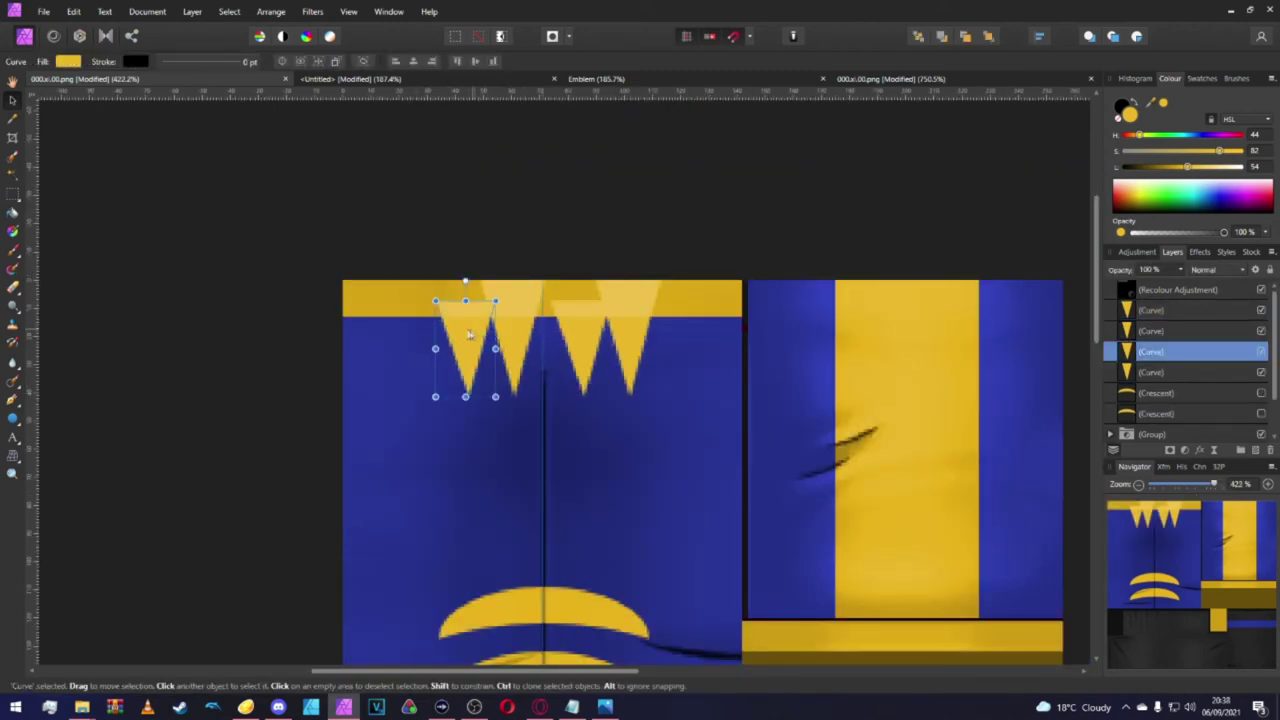
left_click_drag(435, 348, 396, 349)
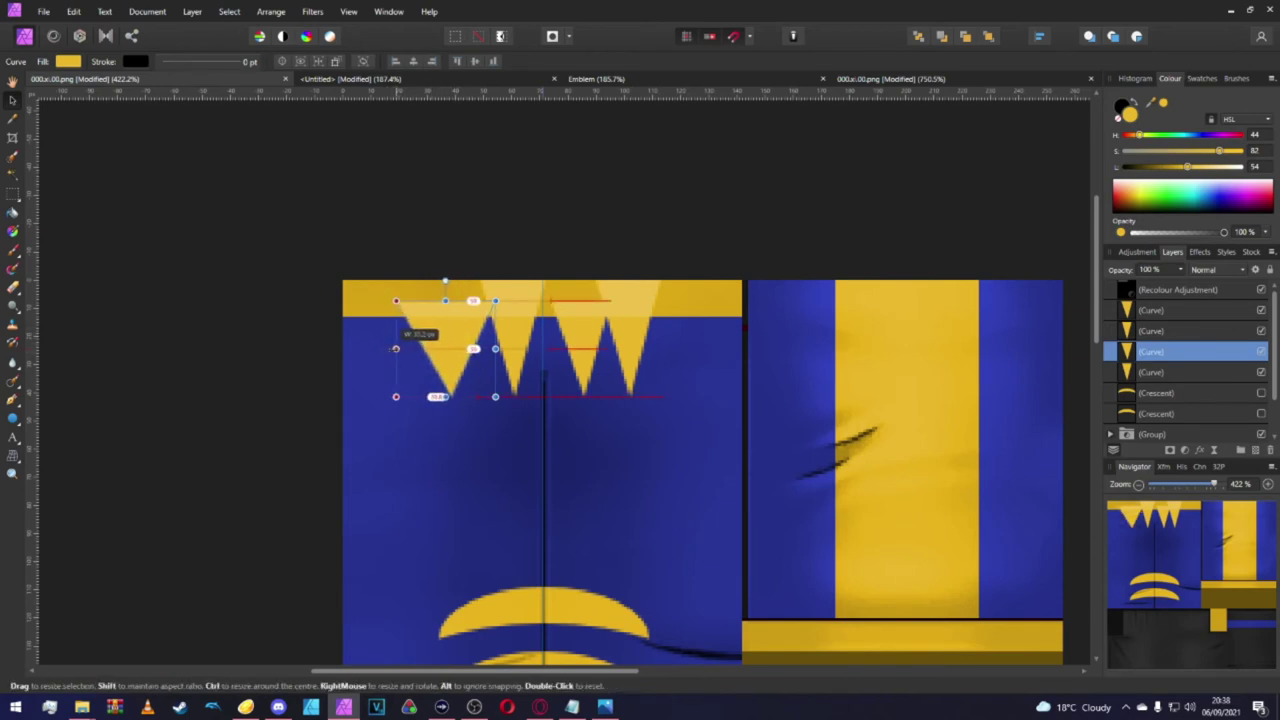
key("ctrl+z")
left_click(505, 344, "shift")
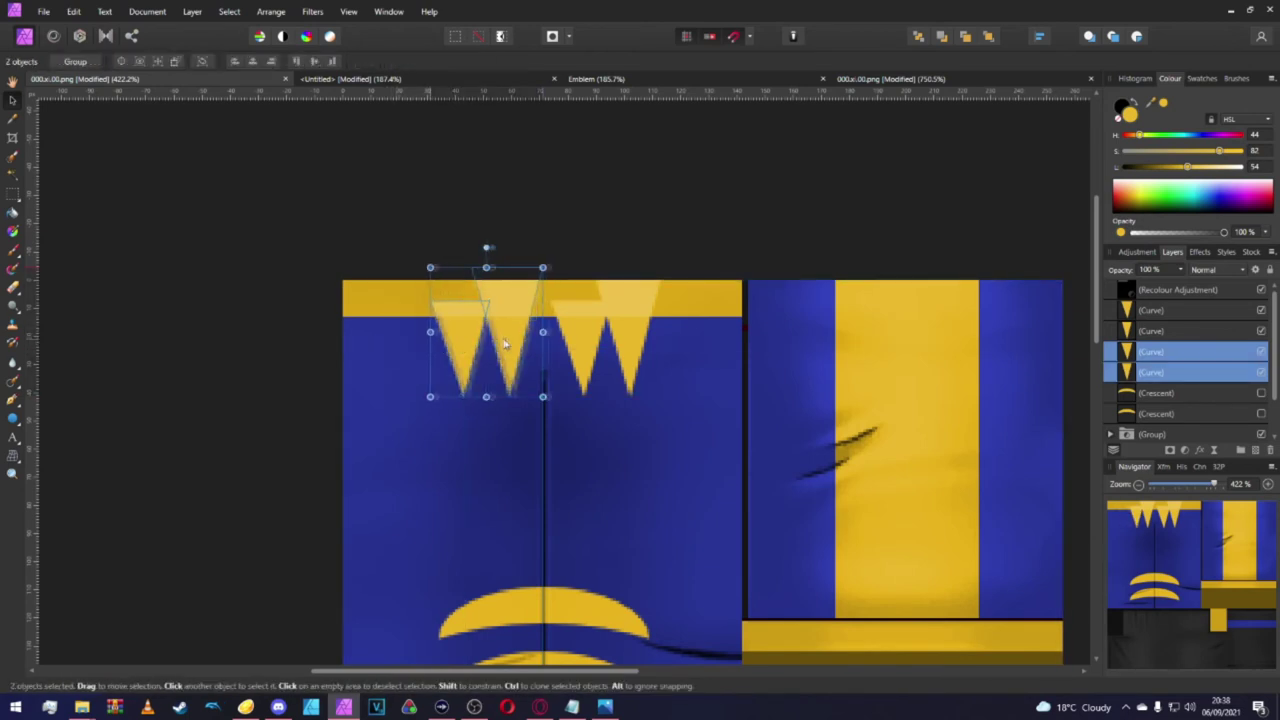
left_click_drag(505, 344, 480, 343)
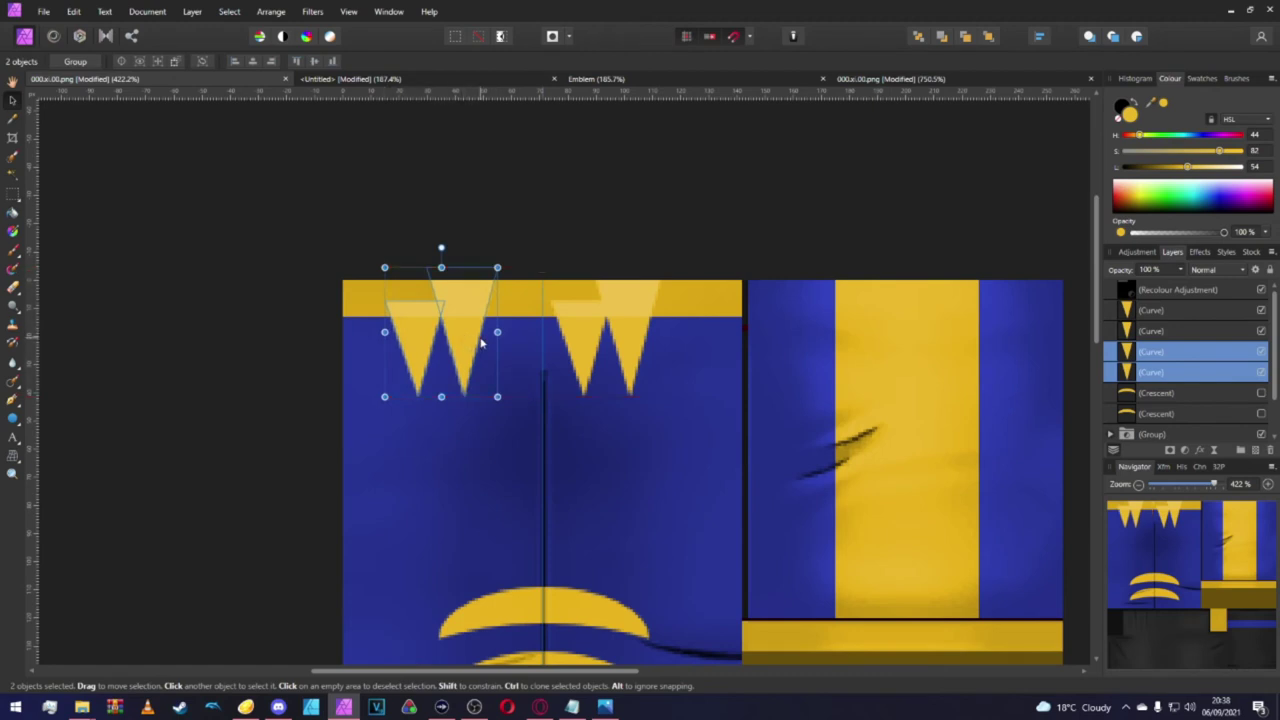
left_click_drag(497, 397, 524, 428)
mouse_move(471, 360)
left_mouse_down()
mouse_move(493, 342)
mouse_move(493, 361)
left_mouse_up()
Delete the right triangle pair and place a copy of the left pair on the right.
left_click(572, 345)
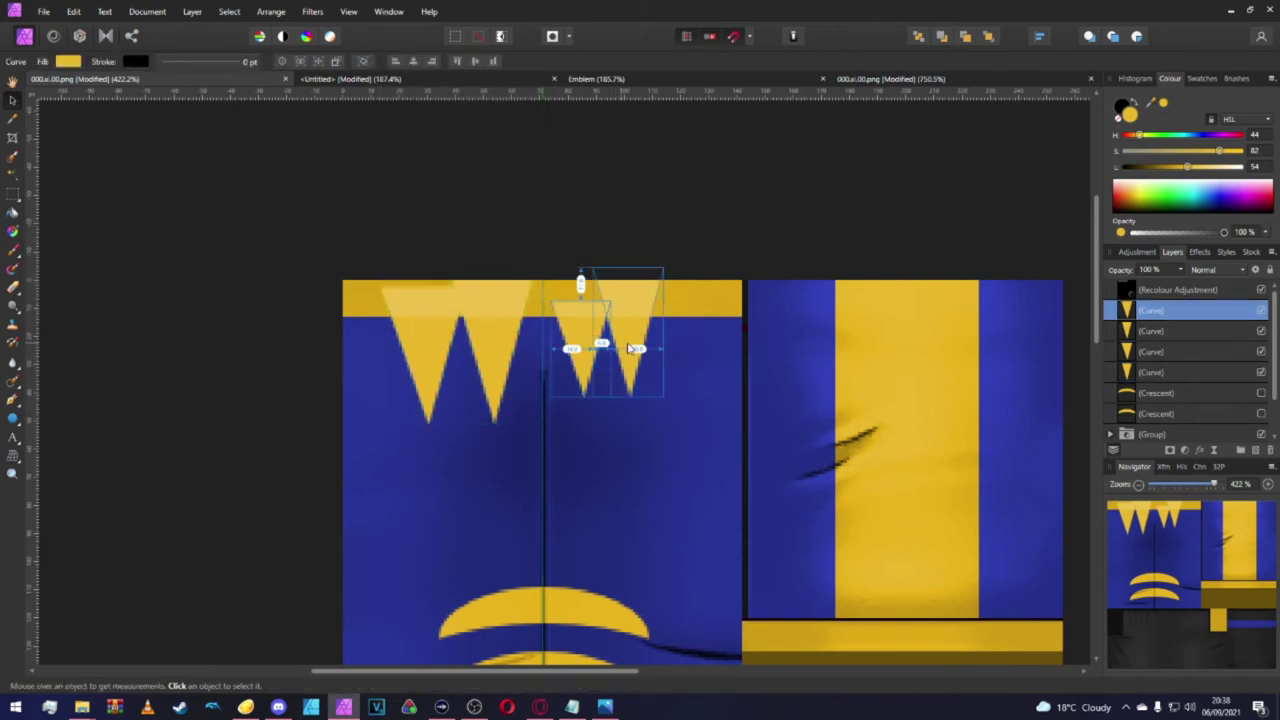
left_click(580, 343)
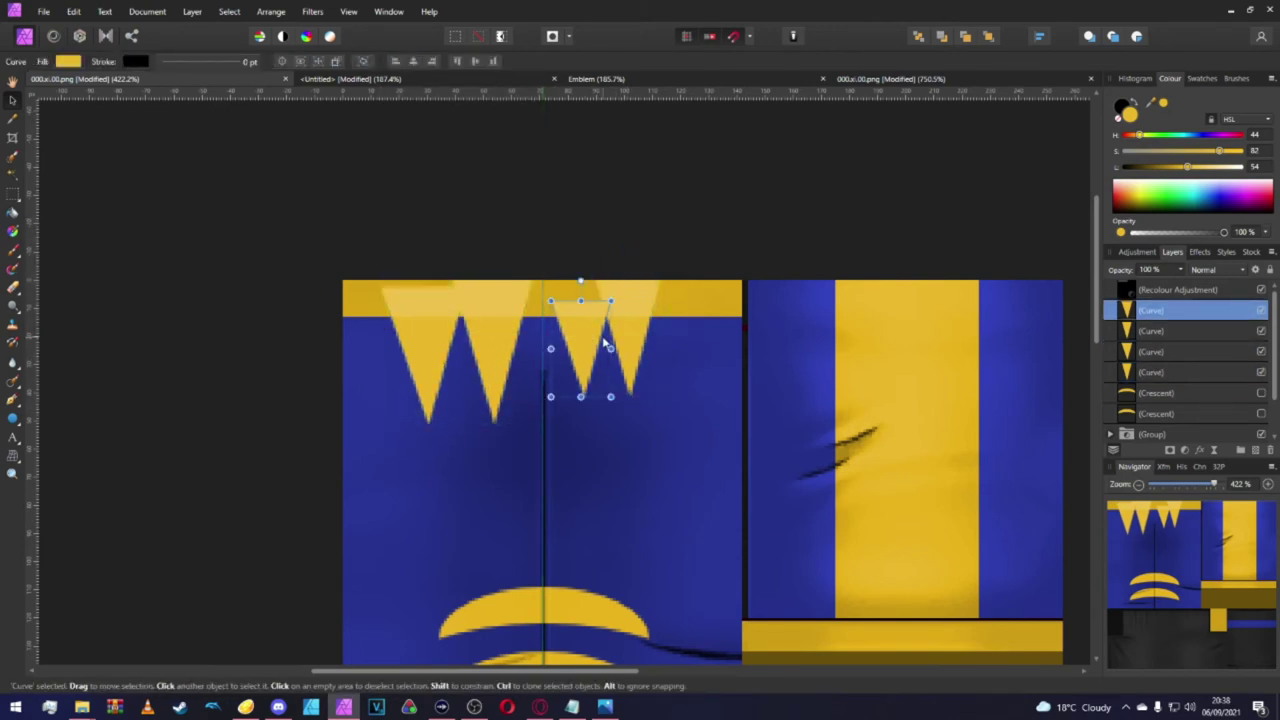
key("Delete")
key("Delete")
left_click(503, 342, "shift")
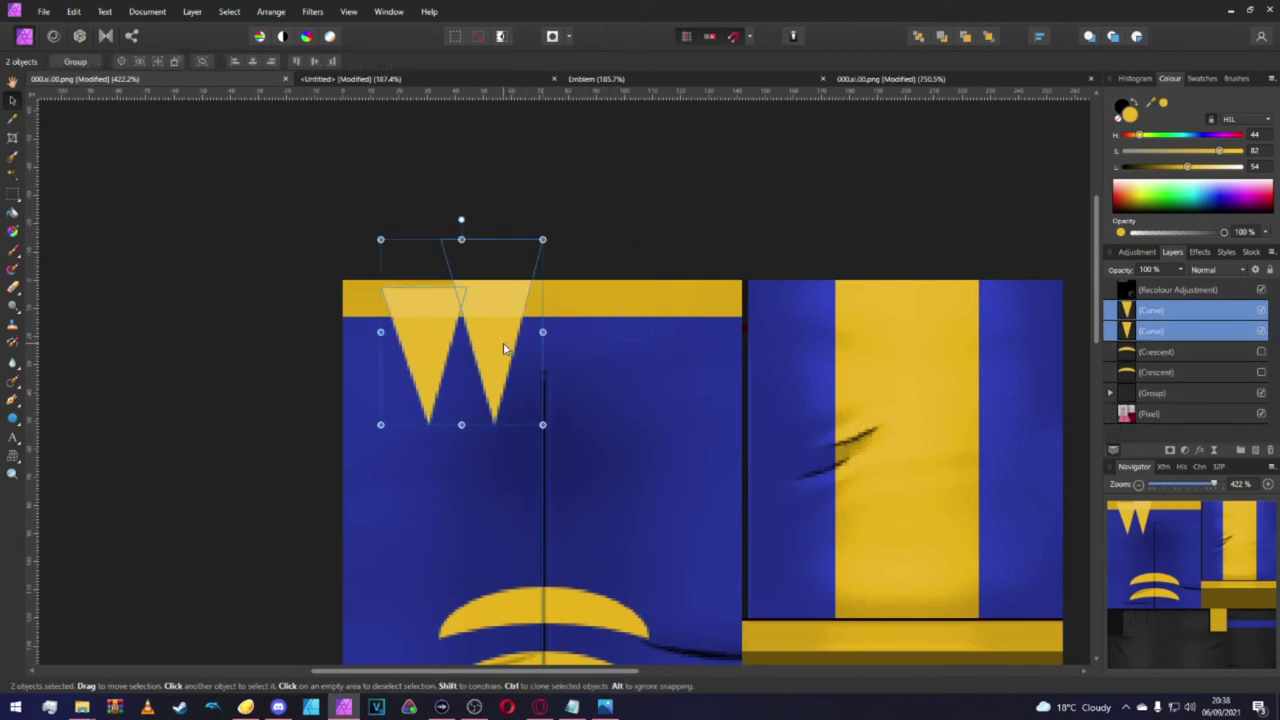
key("ctrl+j")
left_click_drag(499, 342, 657, 347)
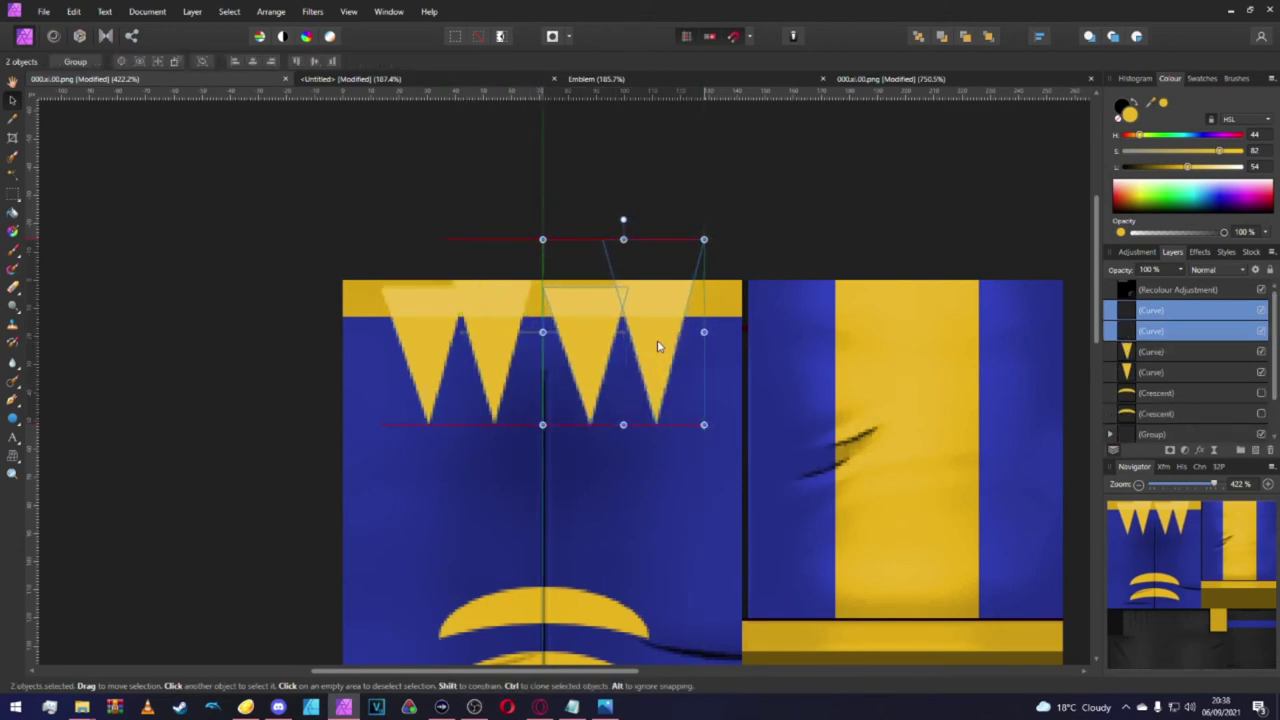
key("ctrl+d")
scroll(490, 315, "up", 3)
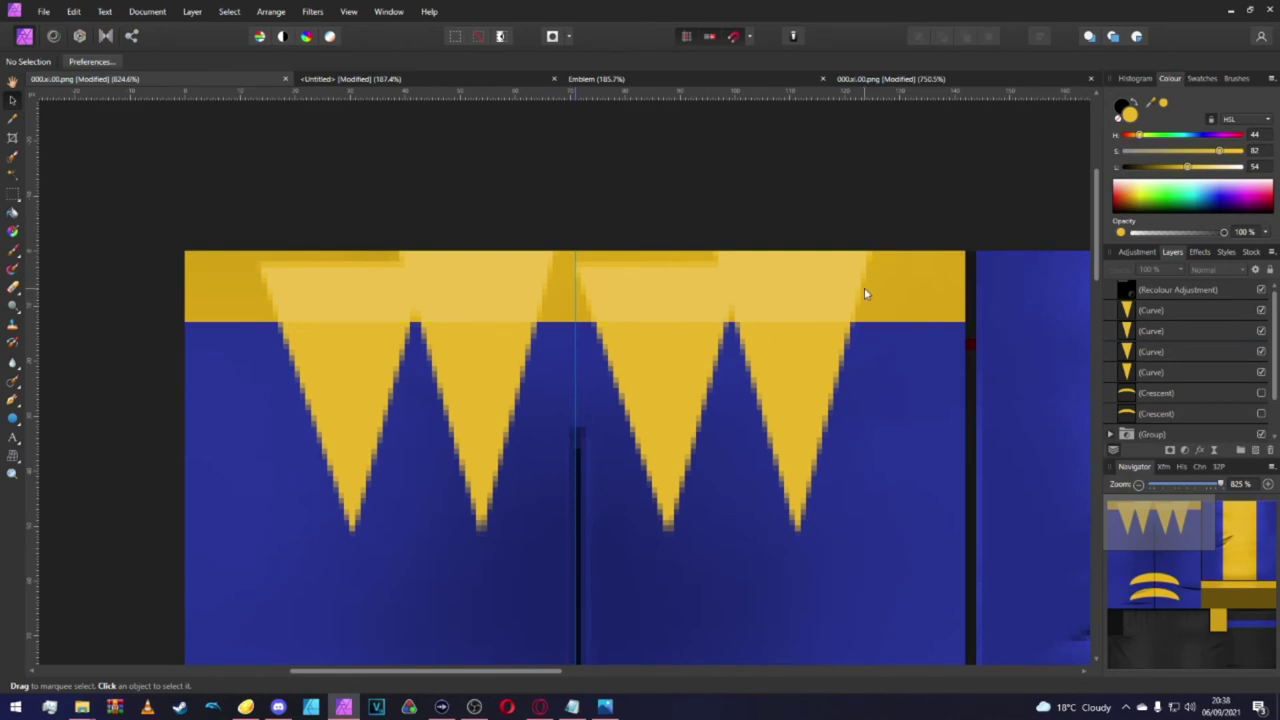
key("m")
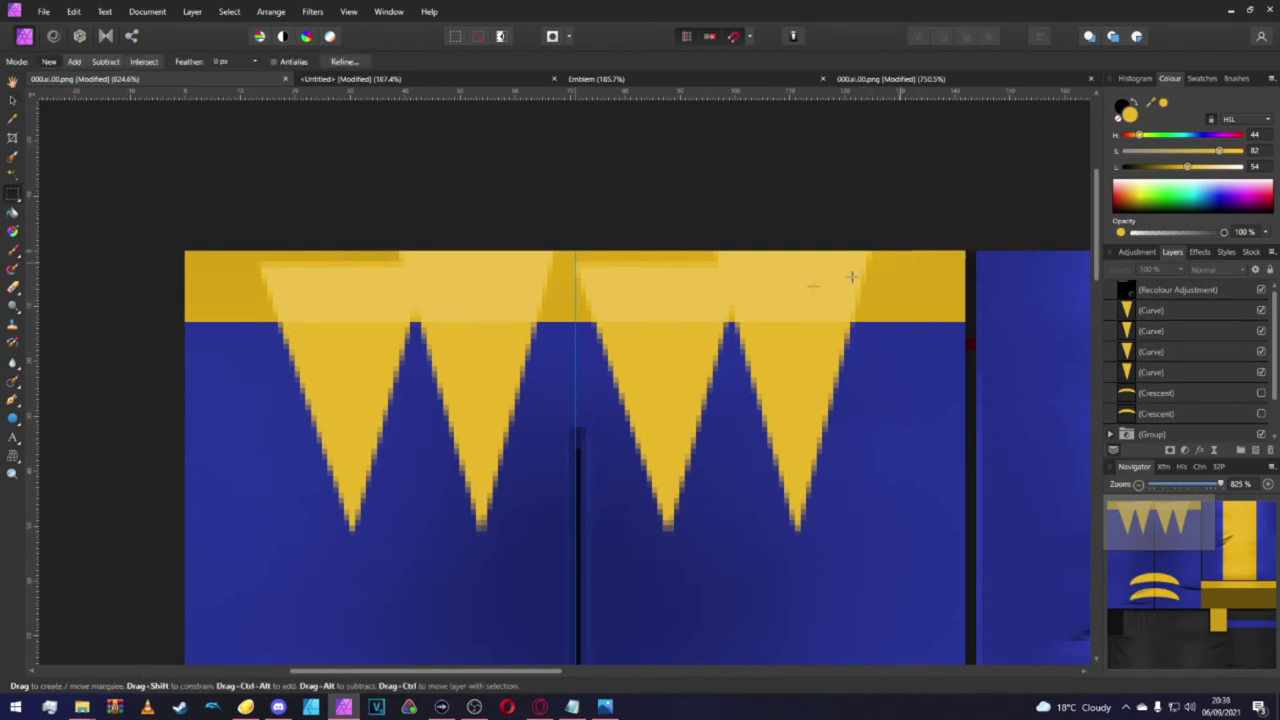
Marquee the yellow collar band strip and select all four triangle layers.
left_click_drag(966, 250, 250, 322)
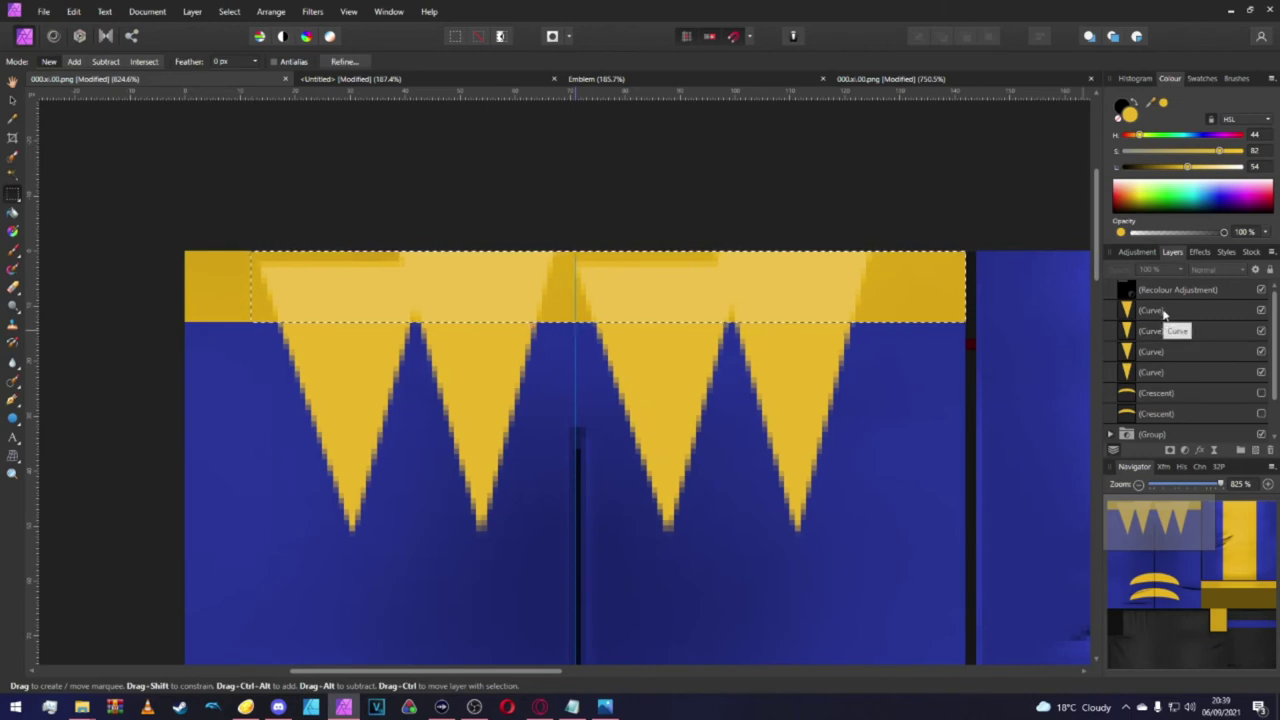
left_click(1163, 310)
left_click(1155, 372, "shift")
key("Delete")
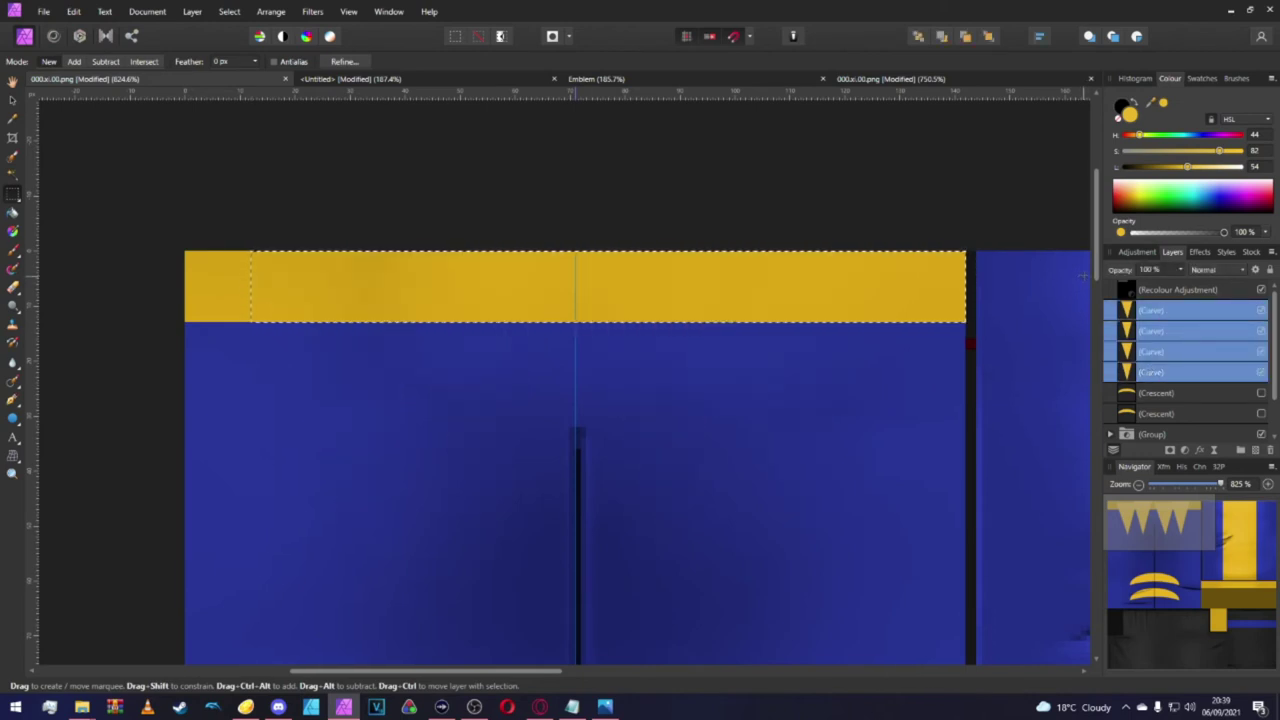
key("ctrl+z")
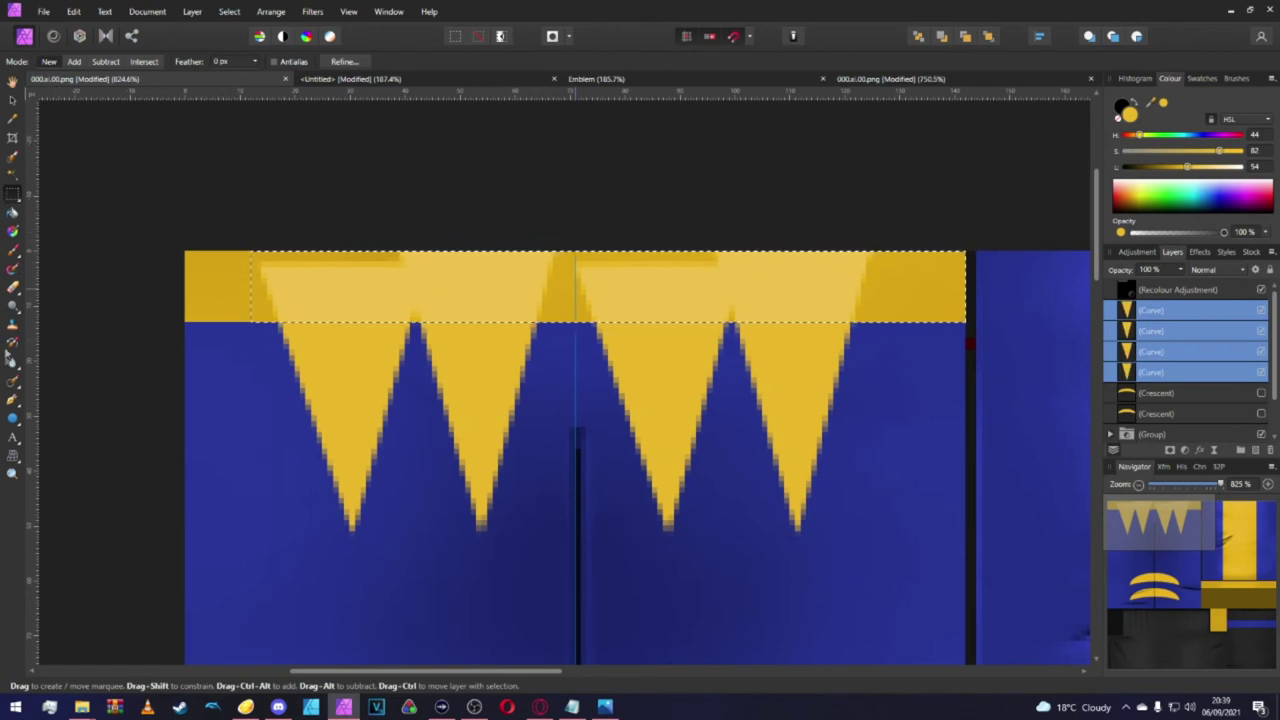
Erase the band overlap from each of the four triangles, then clear the selection.
key("e")
scroll(259, 263, "down", 3)
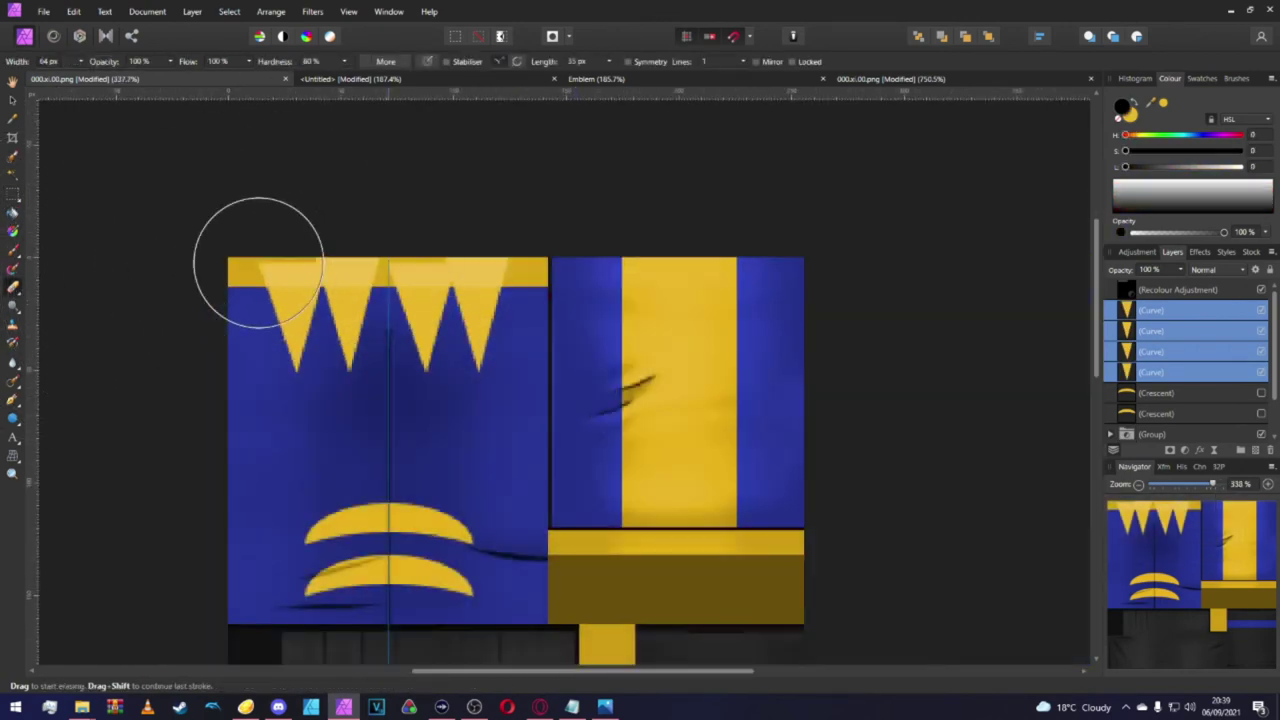
key("ctrl+shift+m")
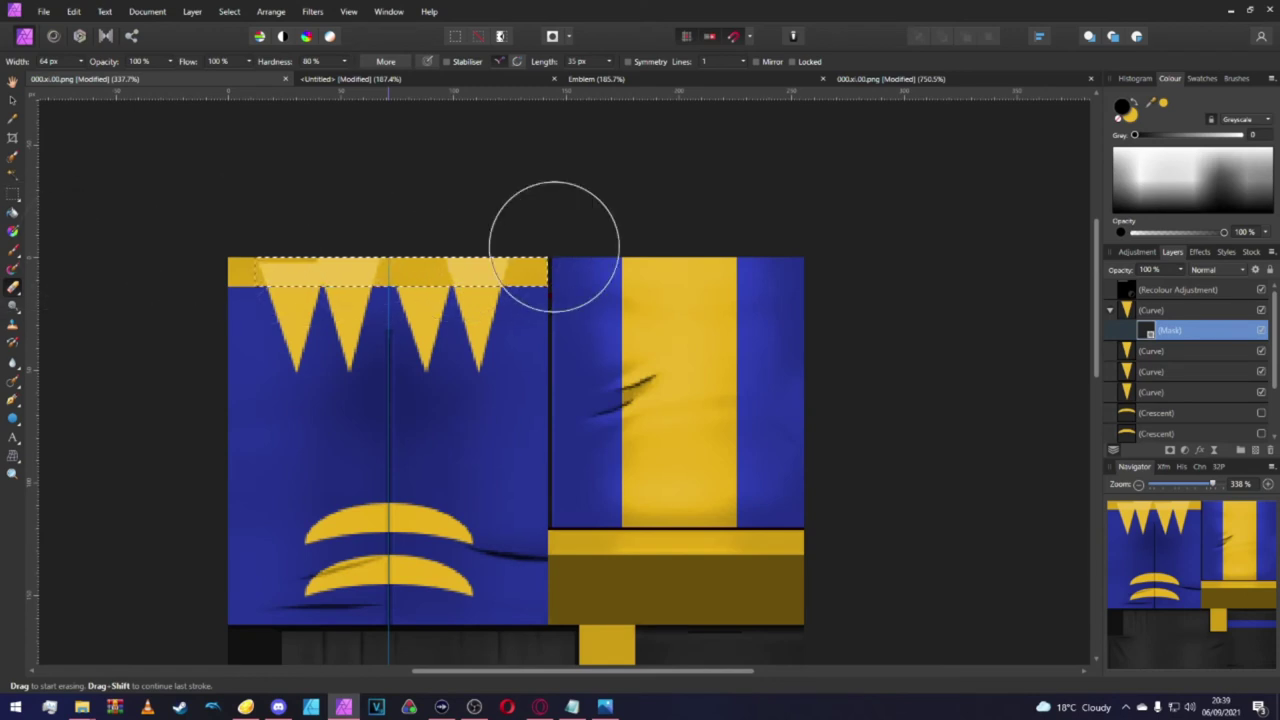
left_click(554, 246)
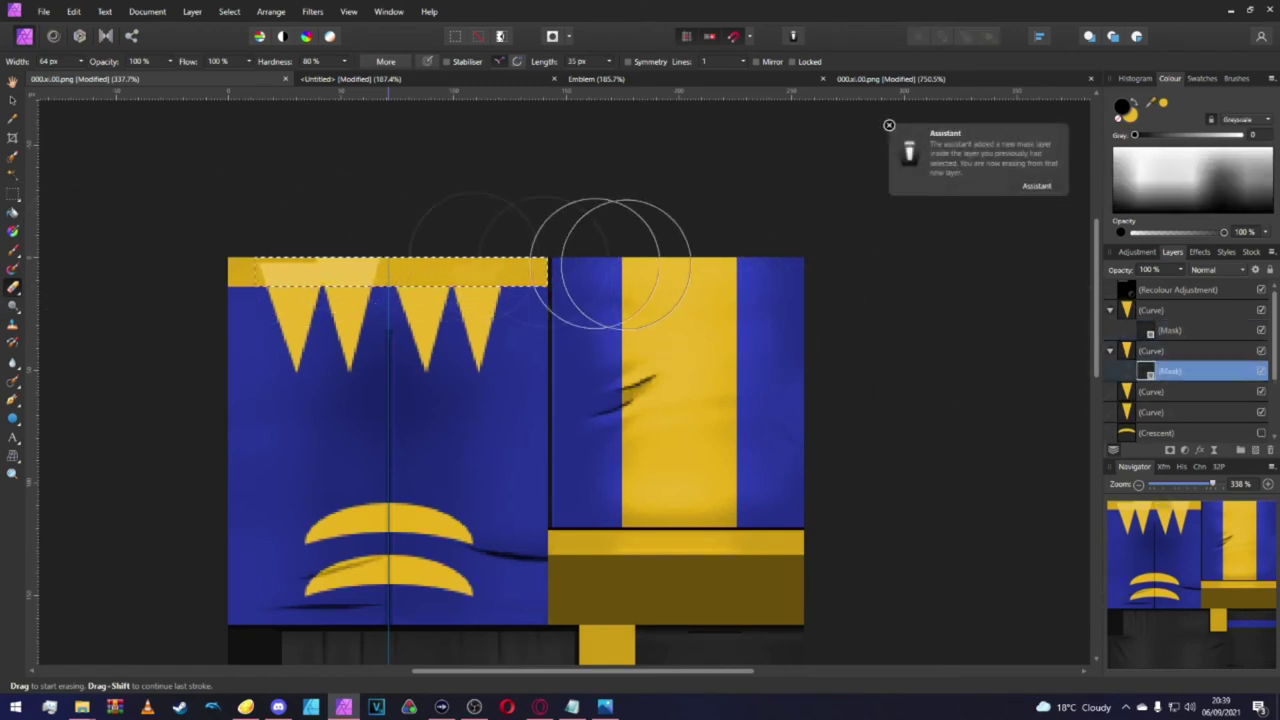
left_click(486, 251)
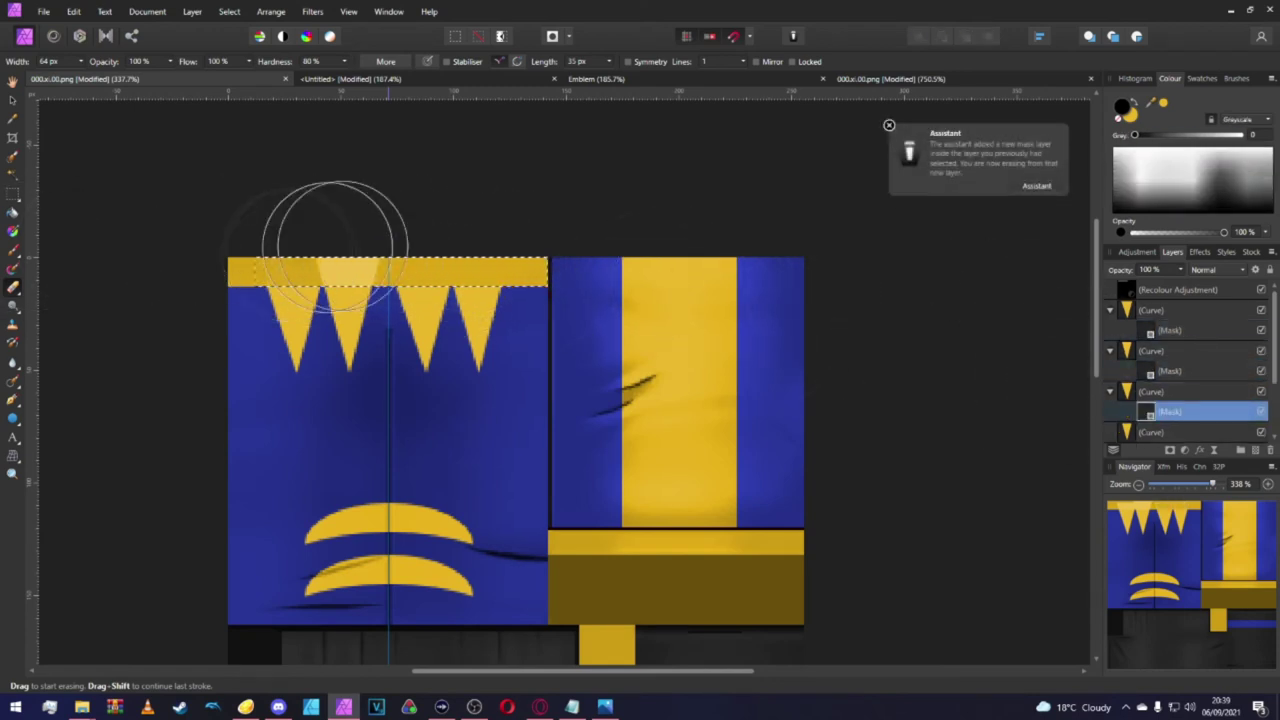
left_click(1155, 431)
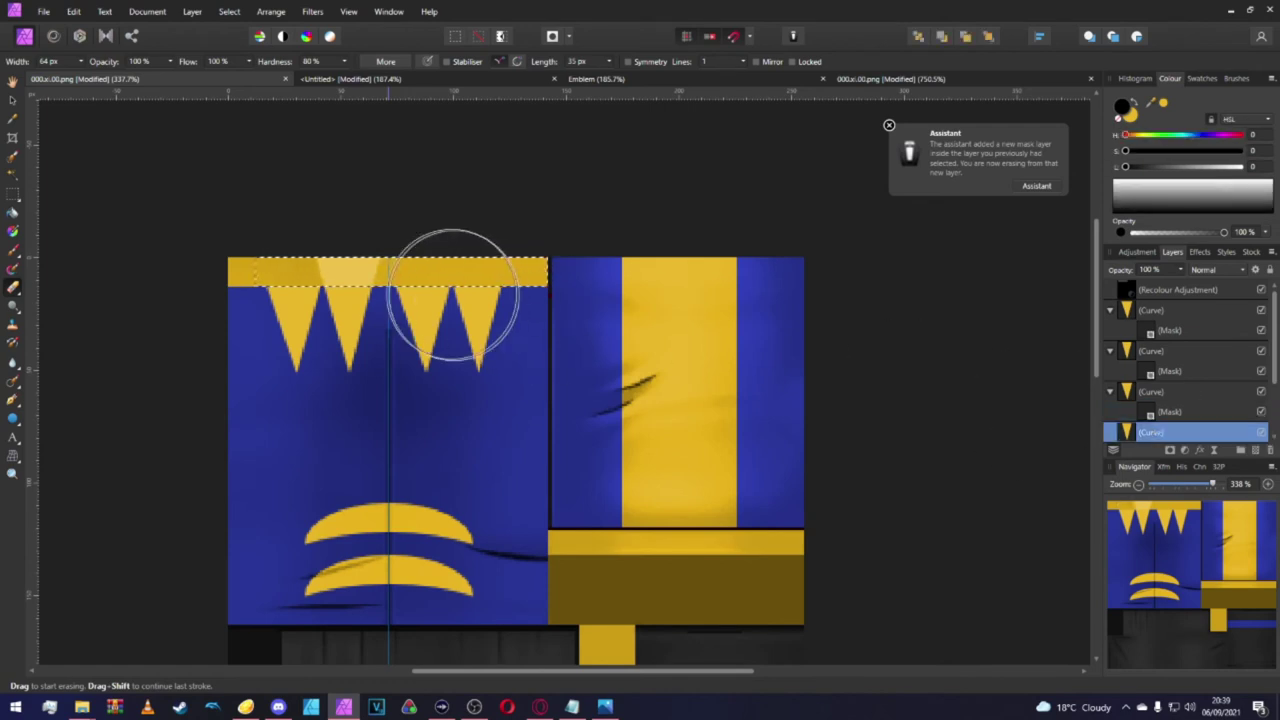
left_click_drag(455, 295, 406, 220)
key("ctrl+d")
key("m")
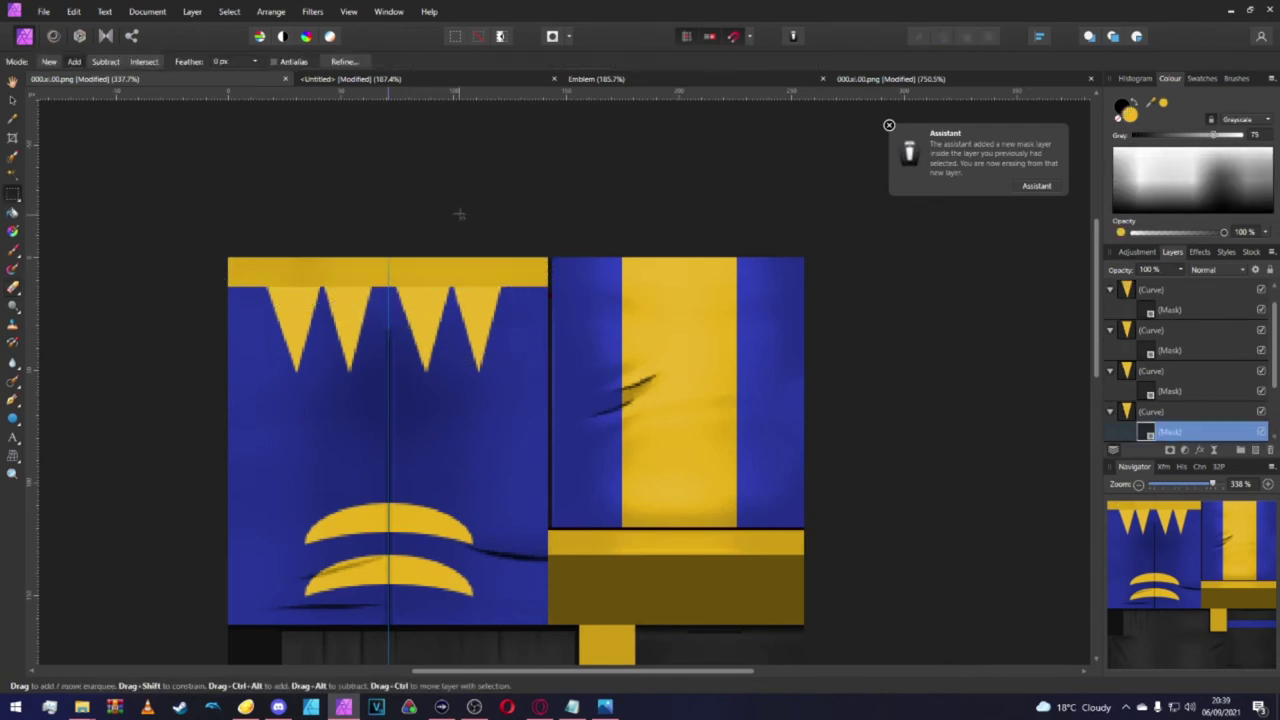
scroll(373, 199, "up", 4, "ctrl")
scroll(397, 271, "left", 3)
Collapse the four triangle Curve layers in the Layers panel.
scroll(397, 271, "down", 2)
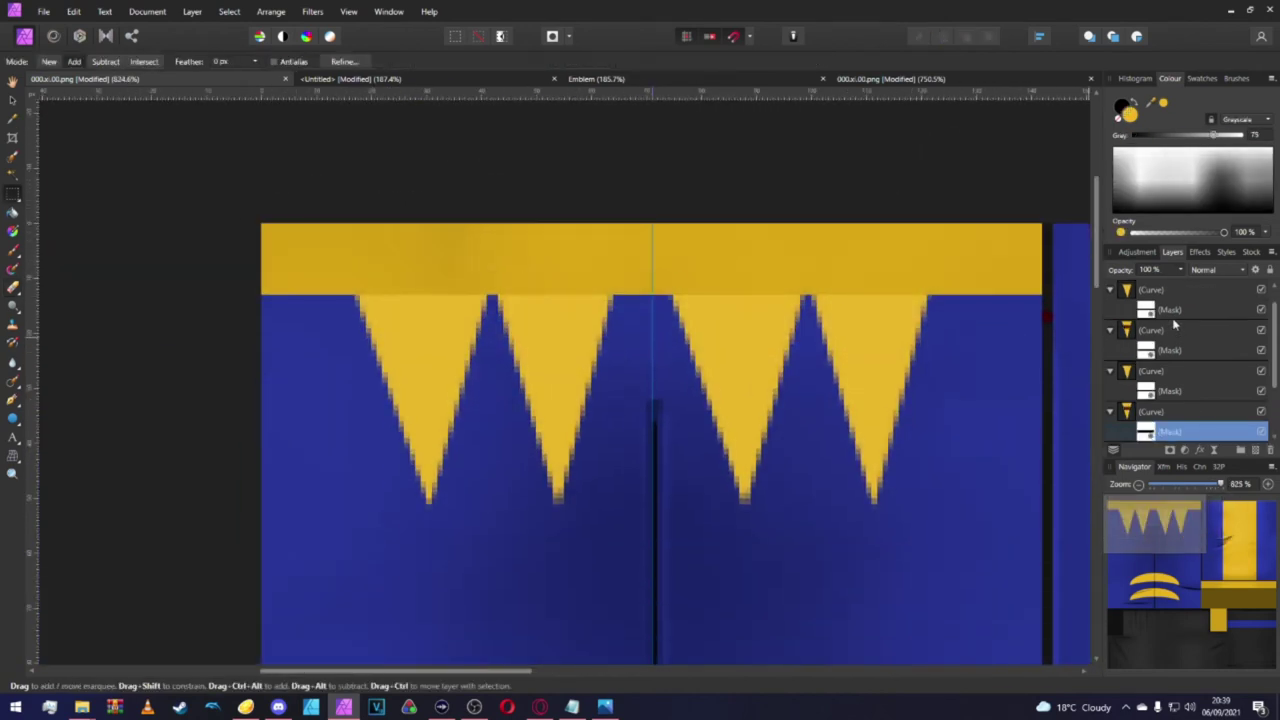
left_click(1110, 290)
left_click(1120, 310)
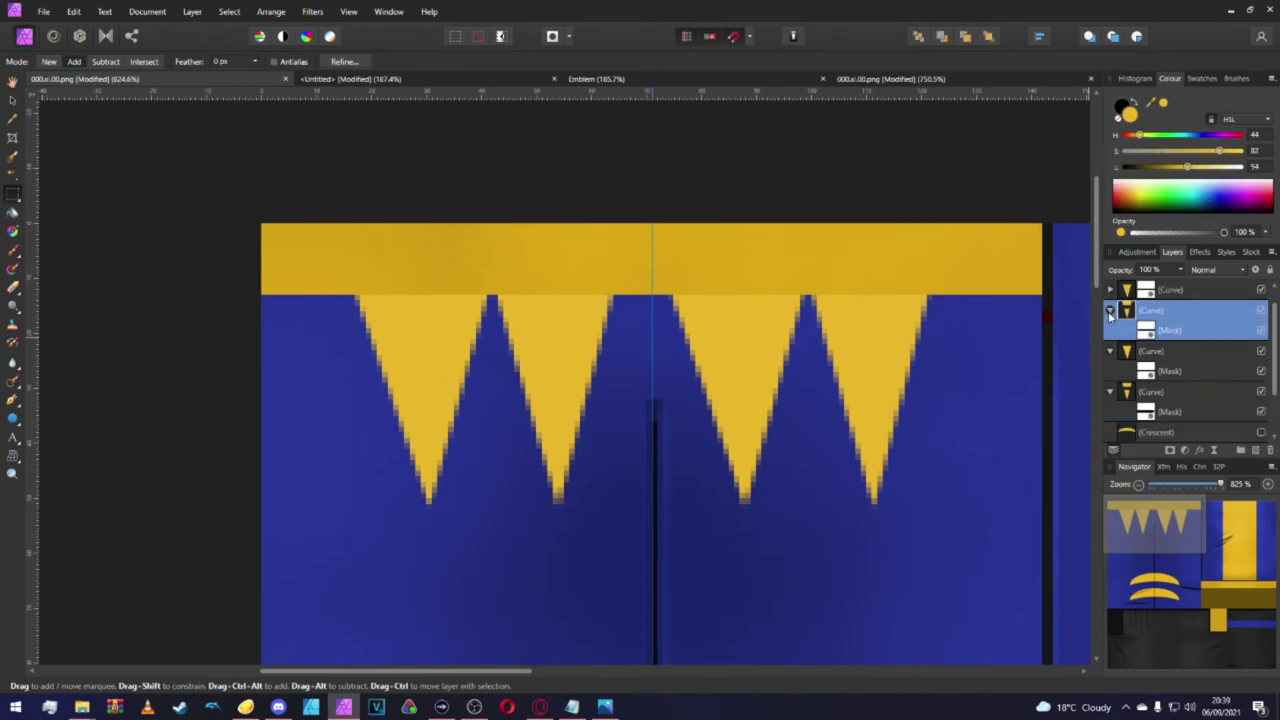
left_click(1110, 310)
left_click(1110, 333)
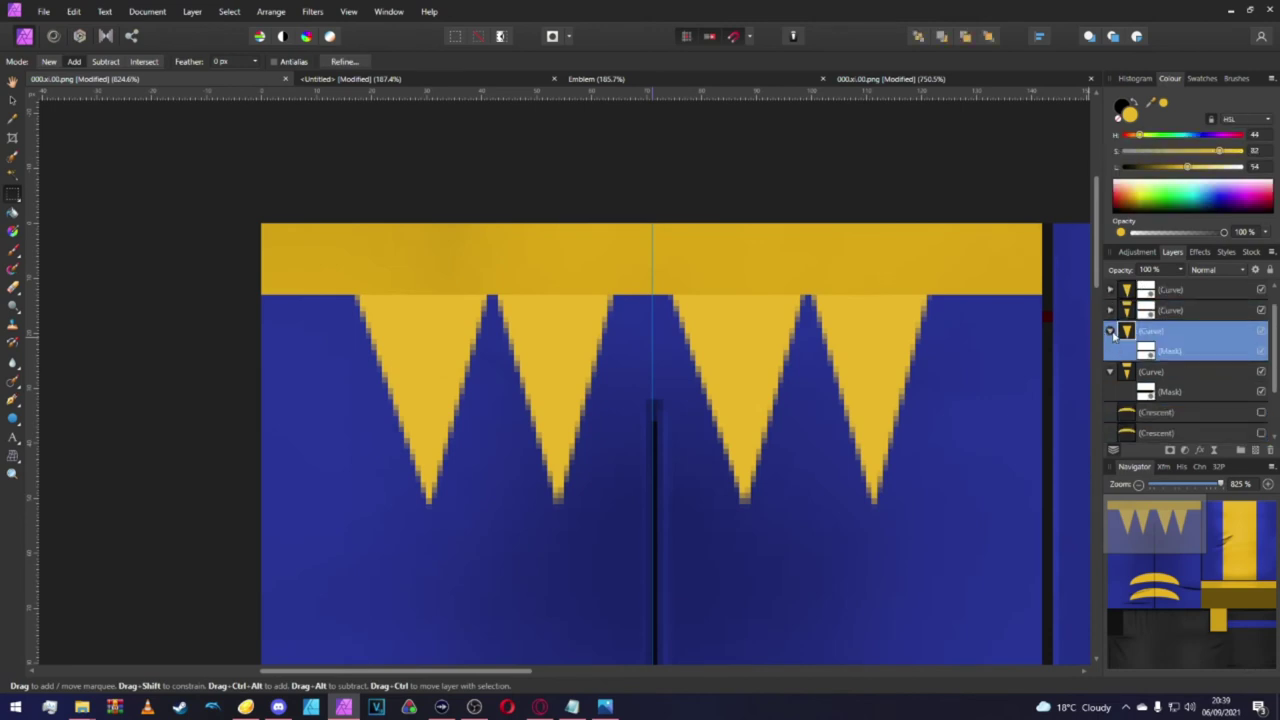
left_click(1110, 331)
left_click(1109, 352)
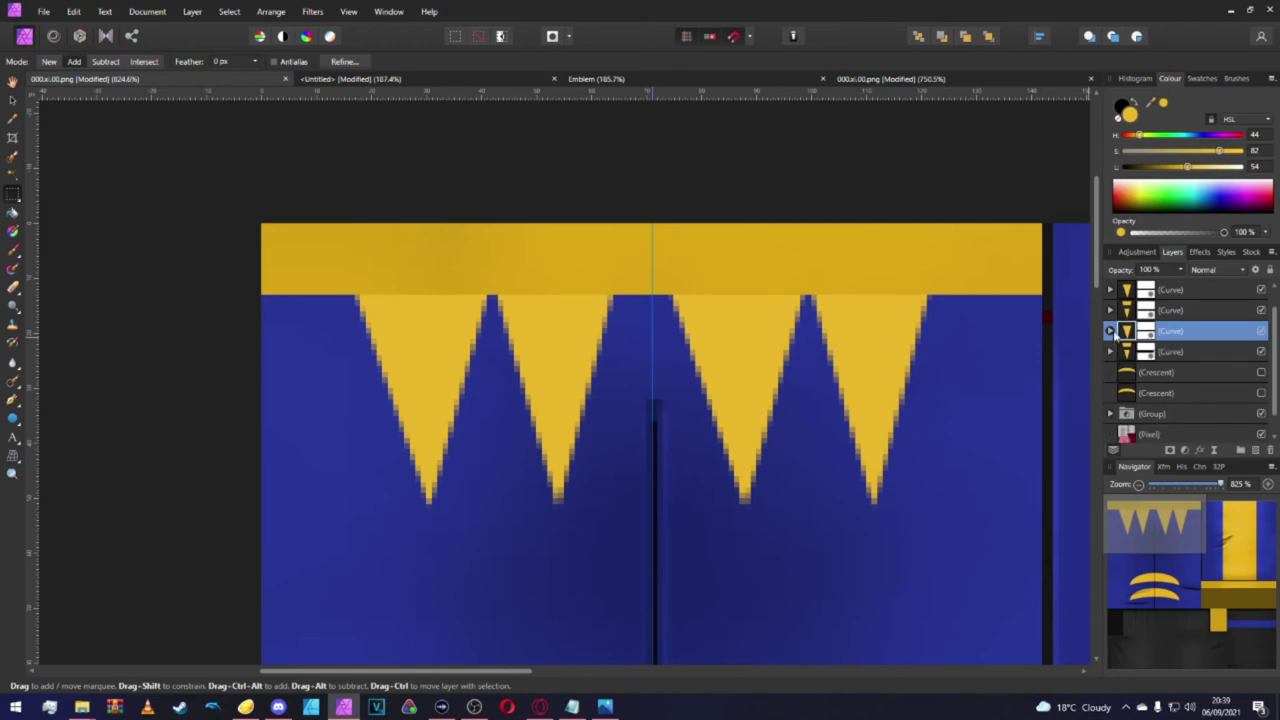
scroll(1113, 336, "up", 1)
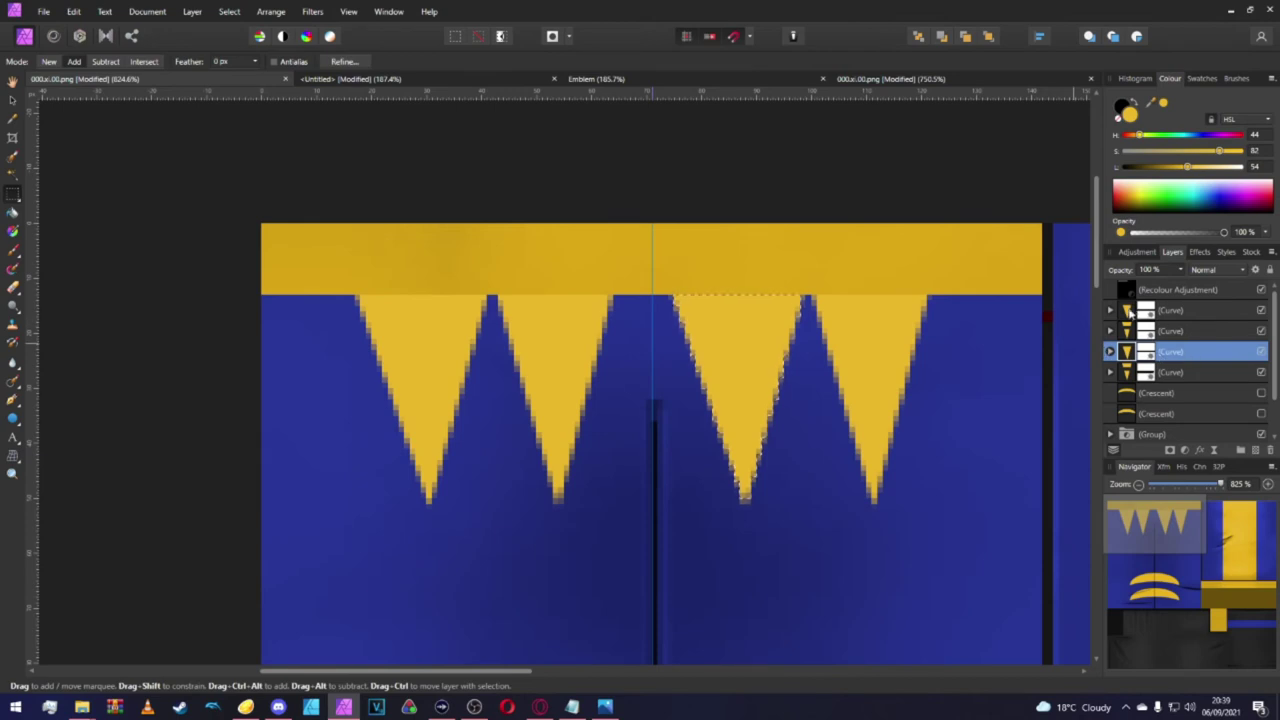
Load all four triangles' outlines as one selection.
left_click(1126, 352, "ctrl")
left_click(1126, 331, "ctrl+shift")
left_click(1126, 310, "ctrl+shift")
left_click(1129, 371, "ctrl+shift")
scroll(1037, 318, "down", 1)
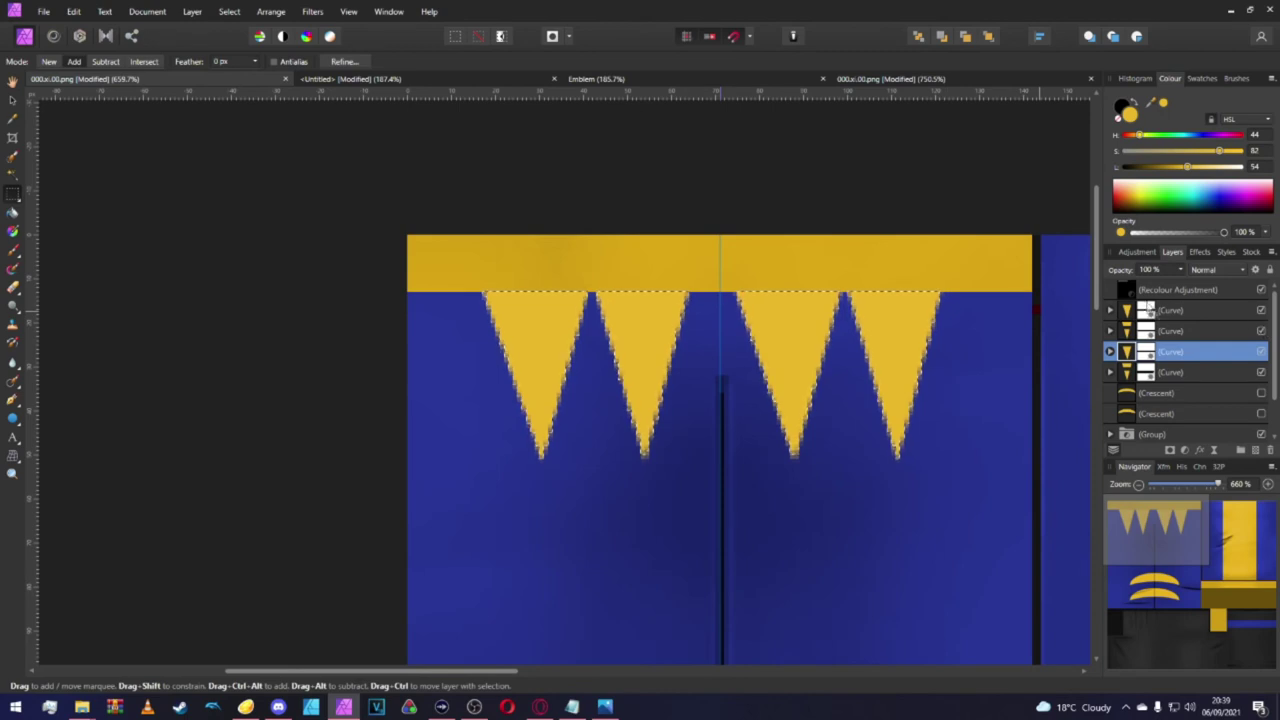
scroll(1183, 273, "right", 1)
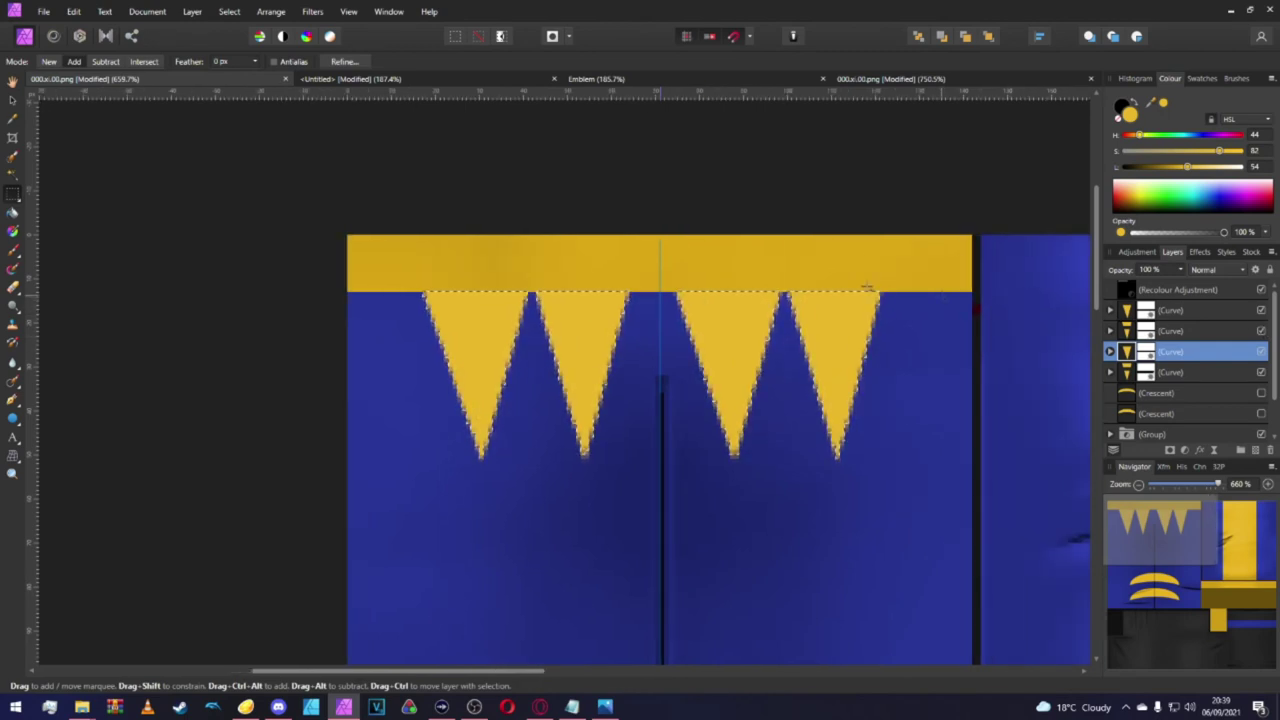
Add a Recolour adjustment to the triangles and darken its lightness to 16%.
left_click(1184, 450)
left_click(1171, 170)
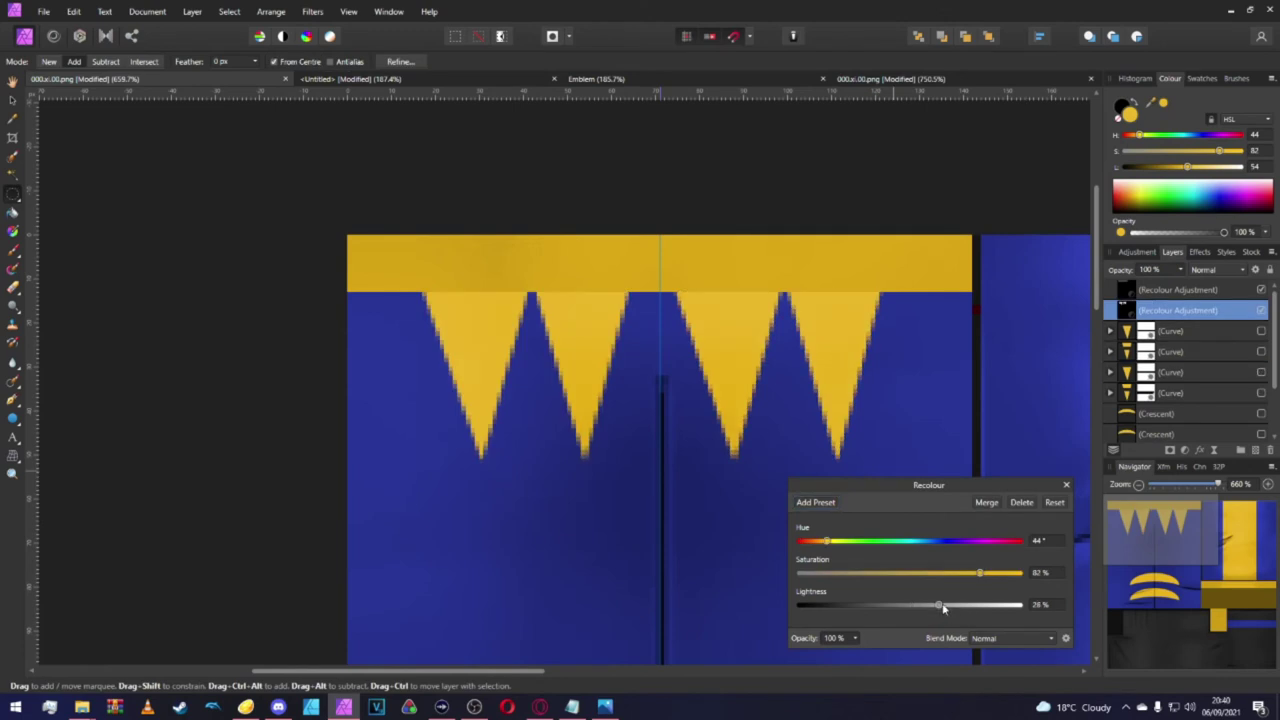
left_click_drag(935, 606, 927, 605)
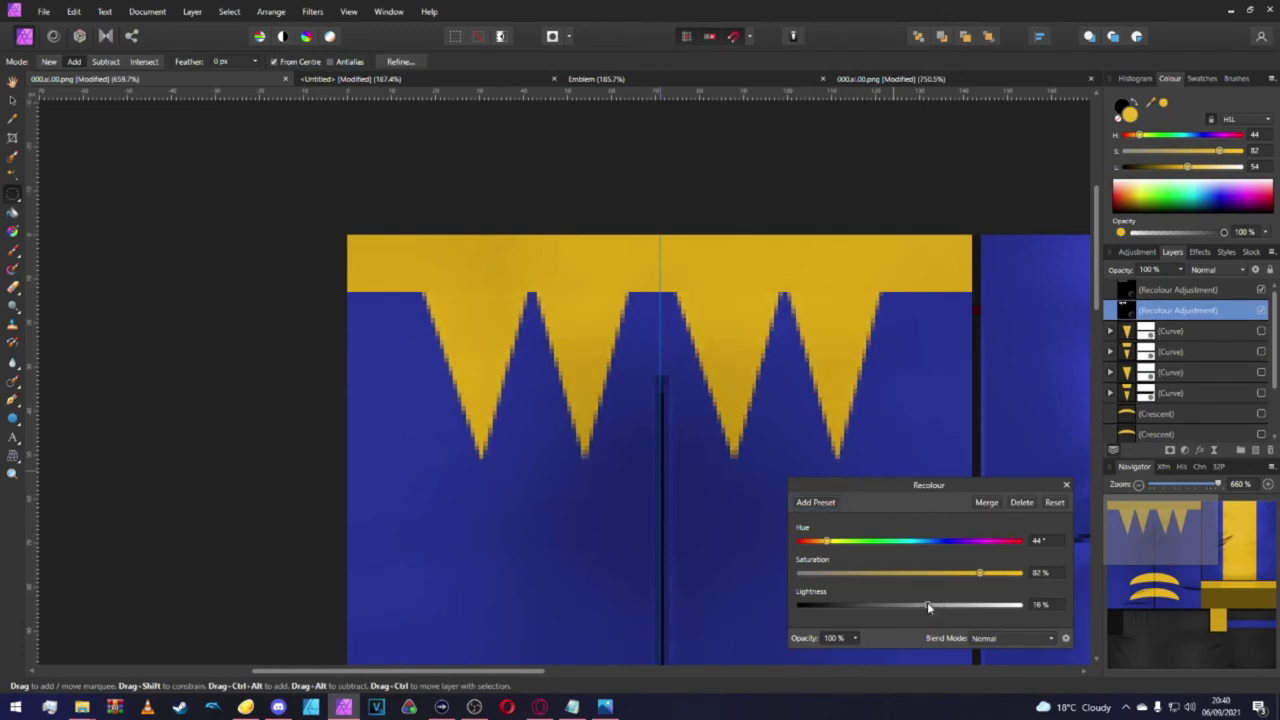
scroll(697, 330, "down", 5)
scroll(697, 330, "up", 4)
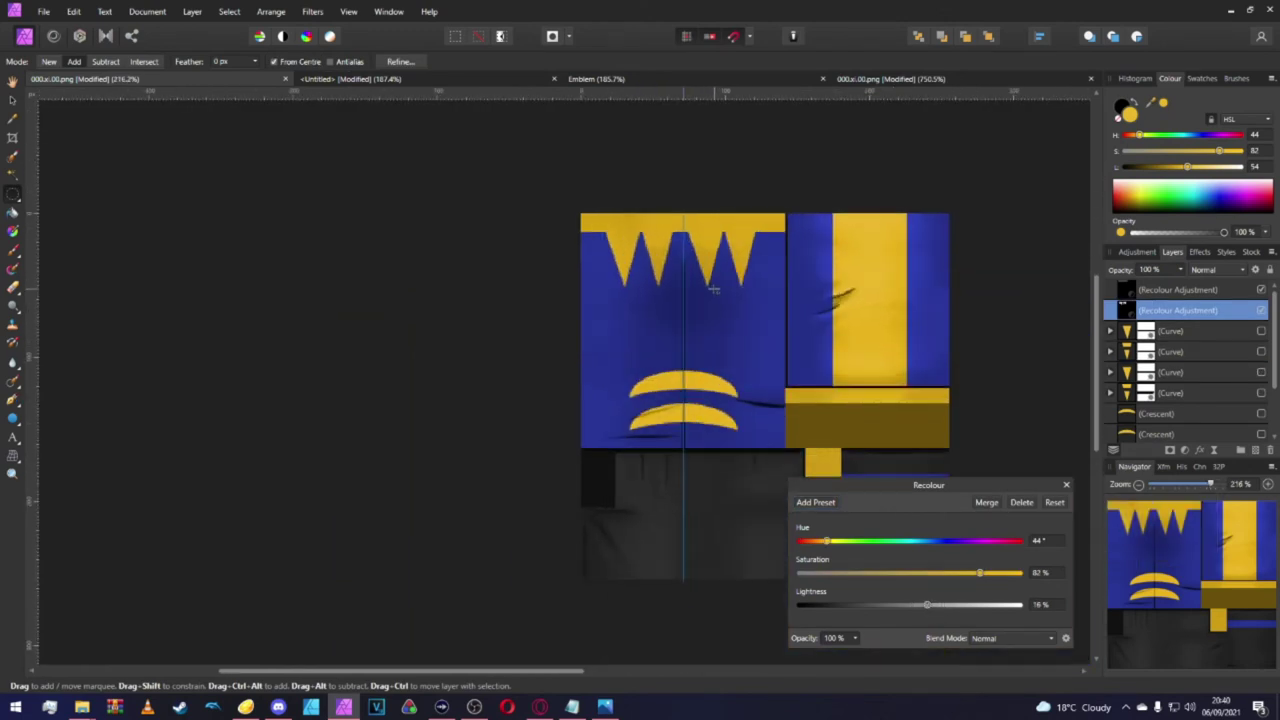
scroll(707, 231, "left", 2)
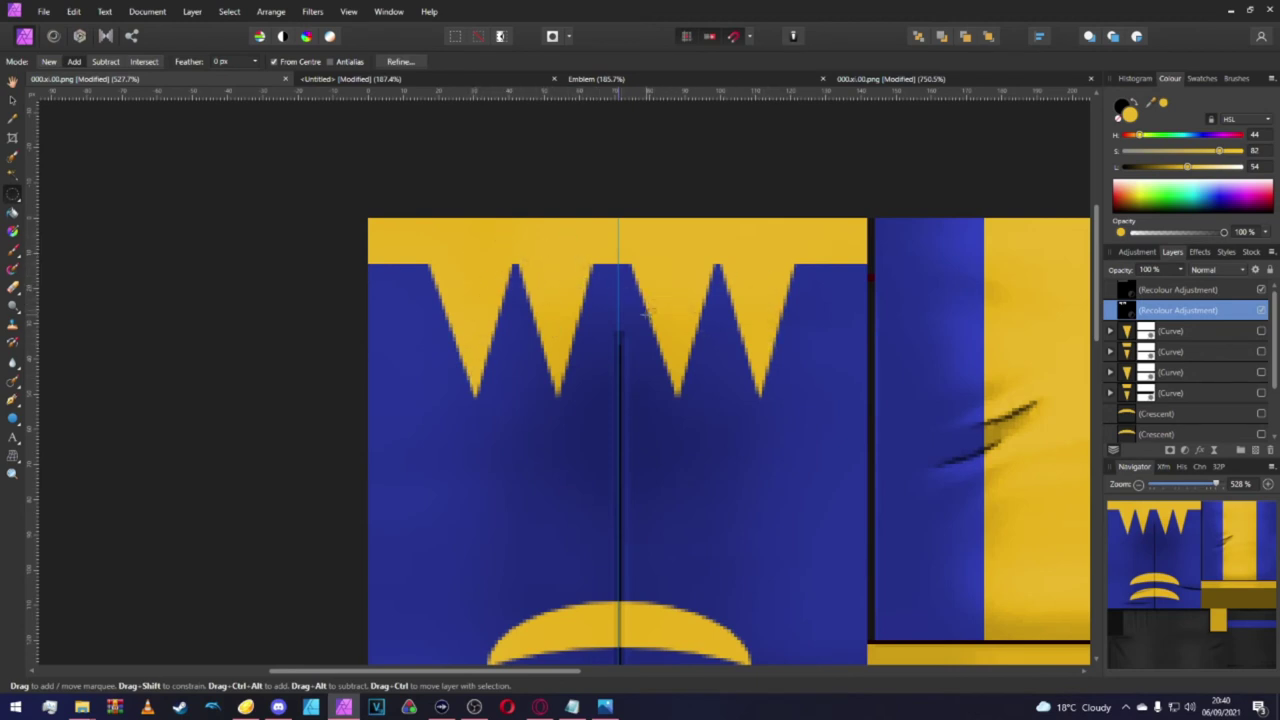
Hide the zig-zag triangle layers, zoom in on the collar, and show two triangles again.
scroll(819, 305, "down", 5)
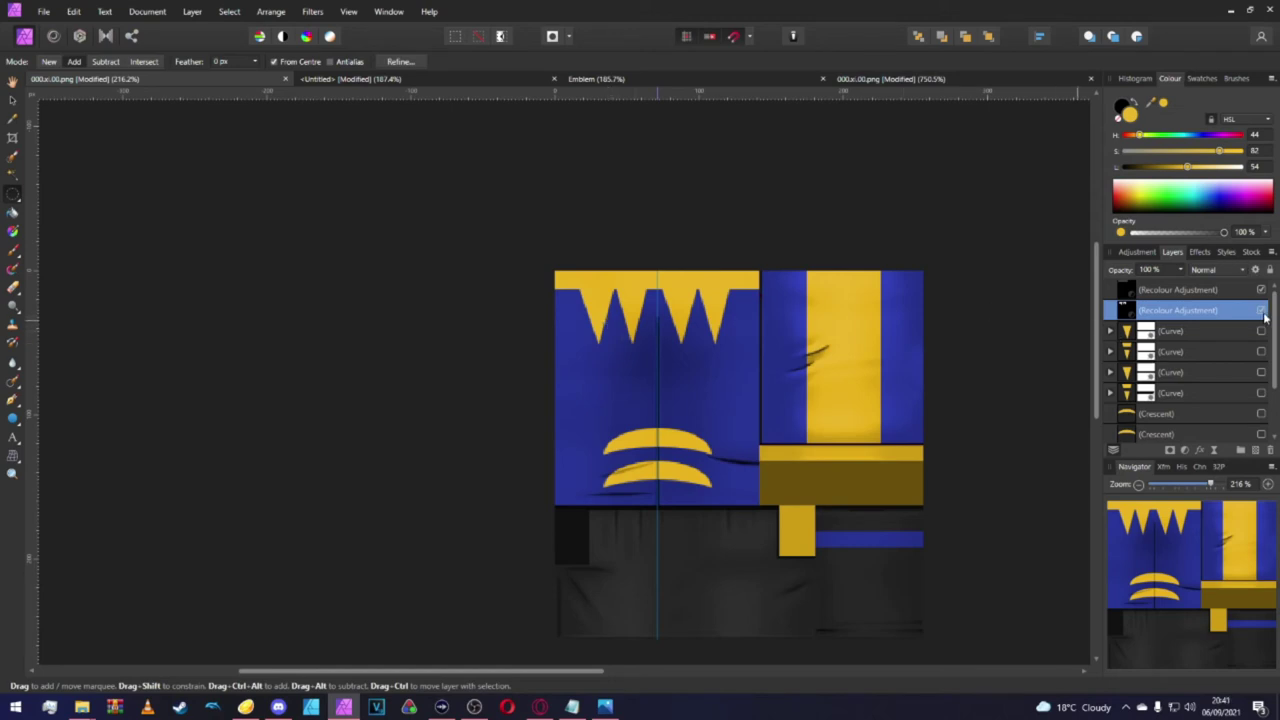
left_click(1261, 311)
key("ctrl+plus")
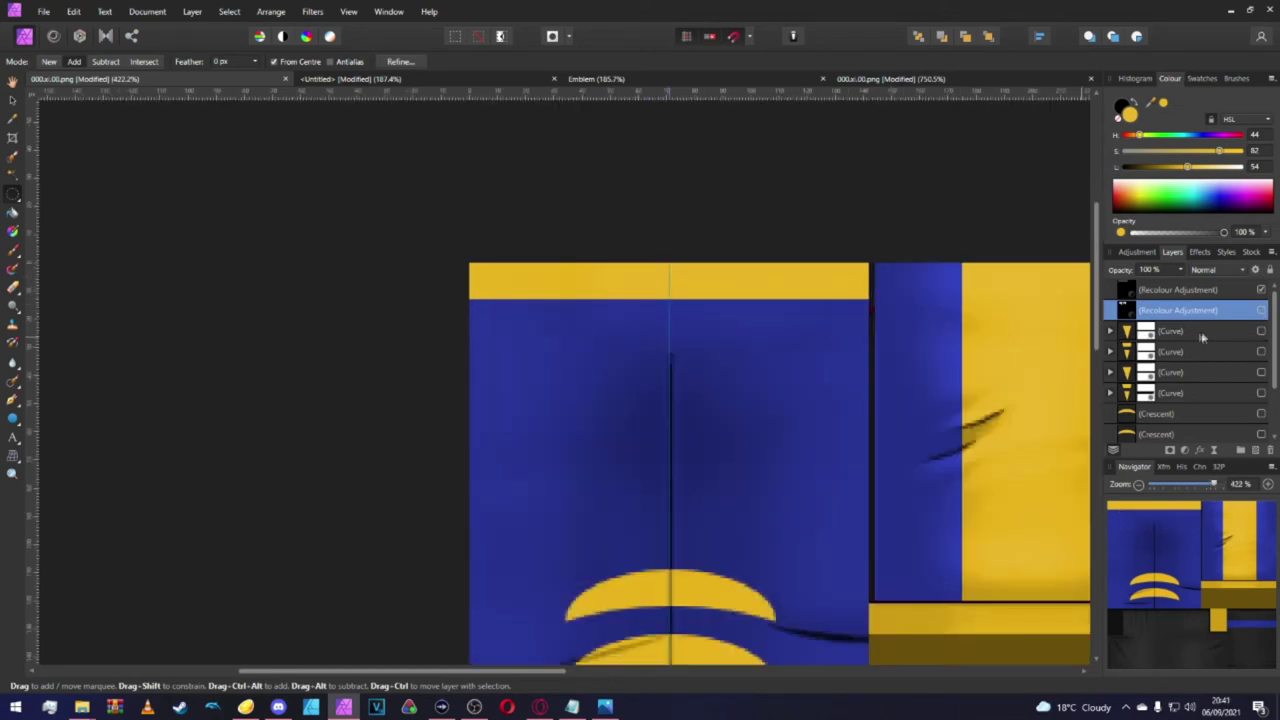
left_click(1261, 331)
left_click(1261, 351)
scroll(808, 326, "up", 3)
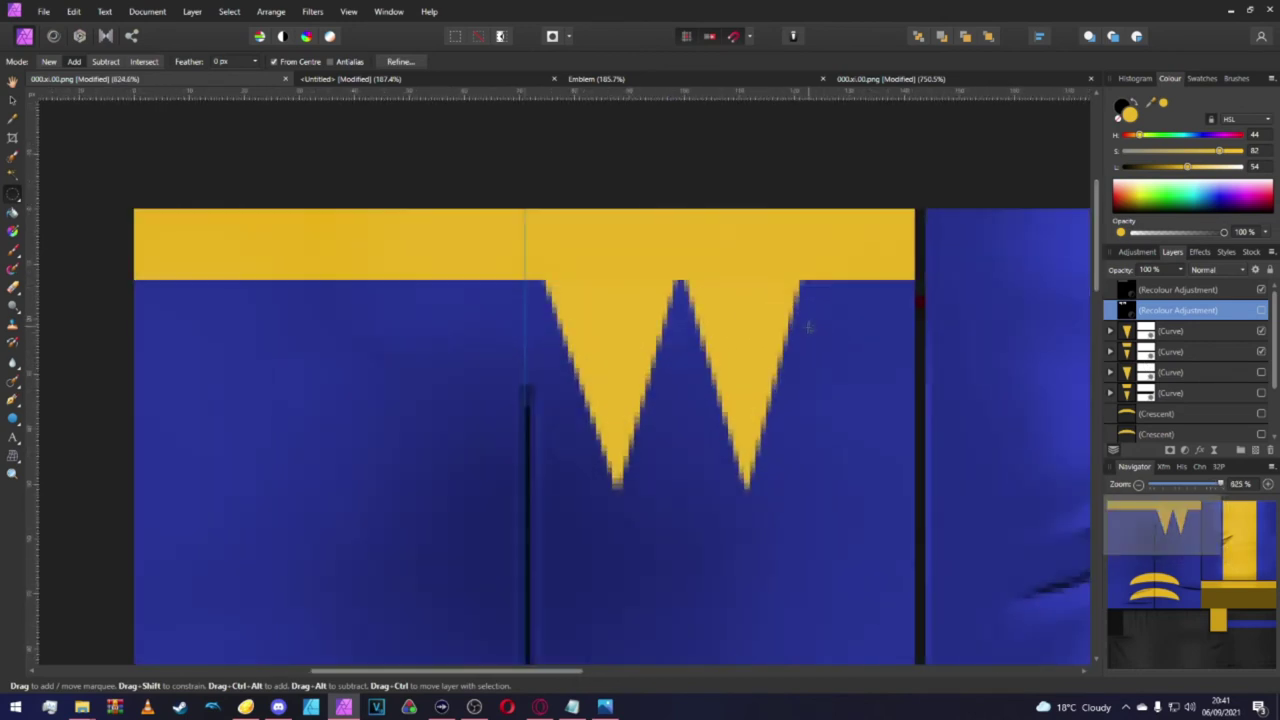
Rotate and enlarge the right-hand yellow triangle, then move it up to the yellow bar.
key("v")
left_click(748, 331)
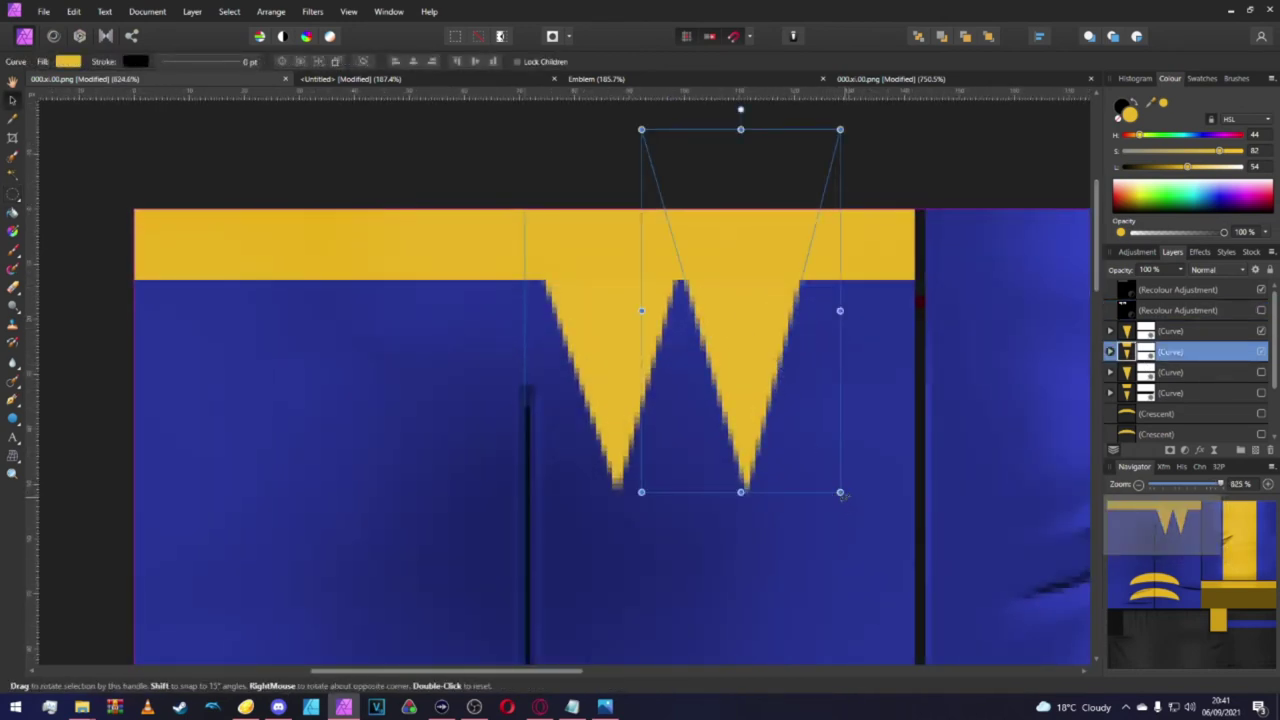
left_click_drag(846, 505, 868, 472)
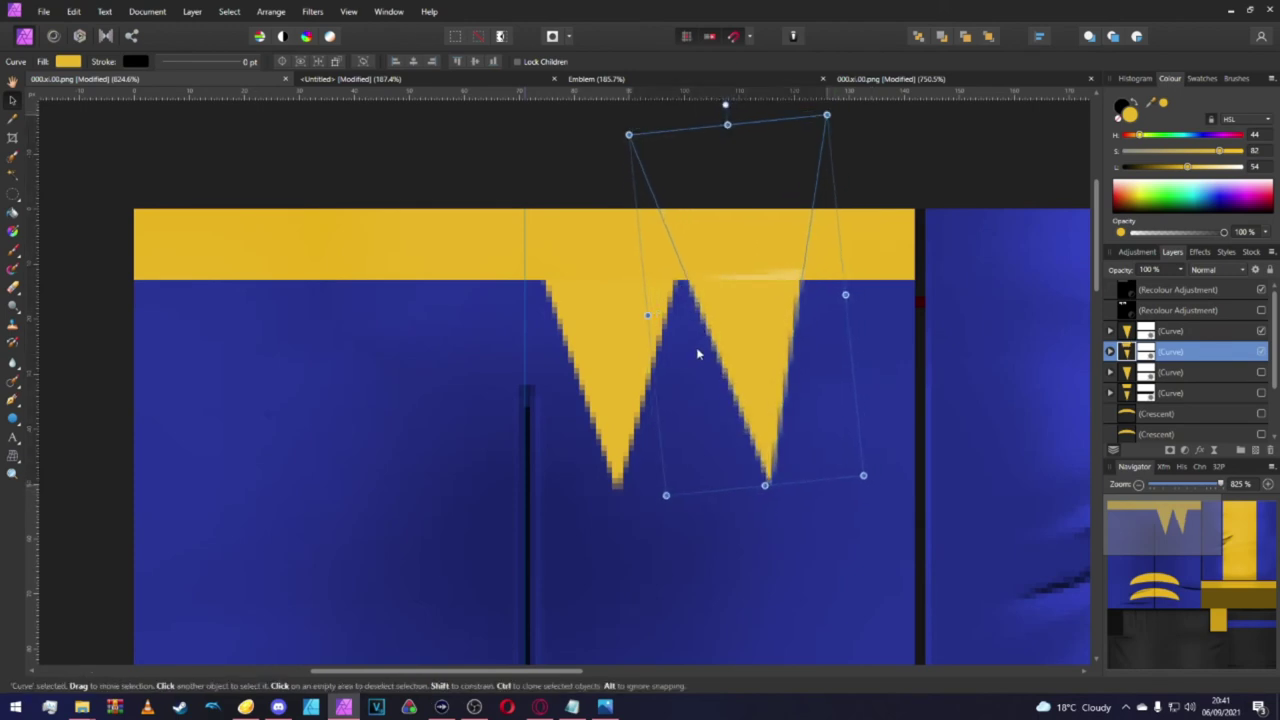
left_click_drag(863, 475, 905, 523)
left_click(651, 323)
left_click(737, 346)
left_click_drag(737, 346, 737, 329)
left_click(604, 352)
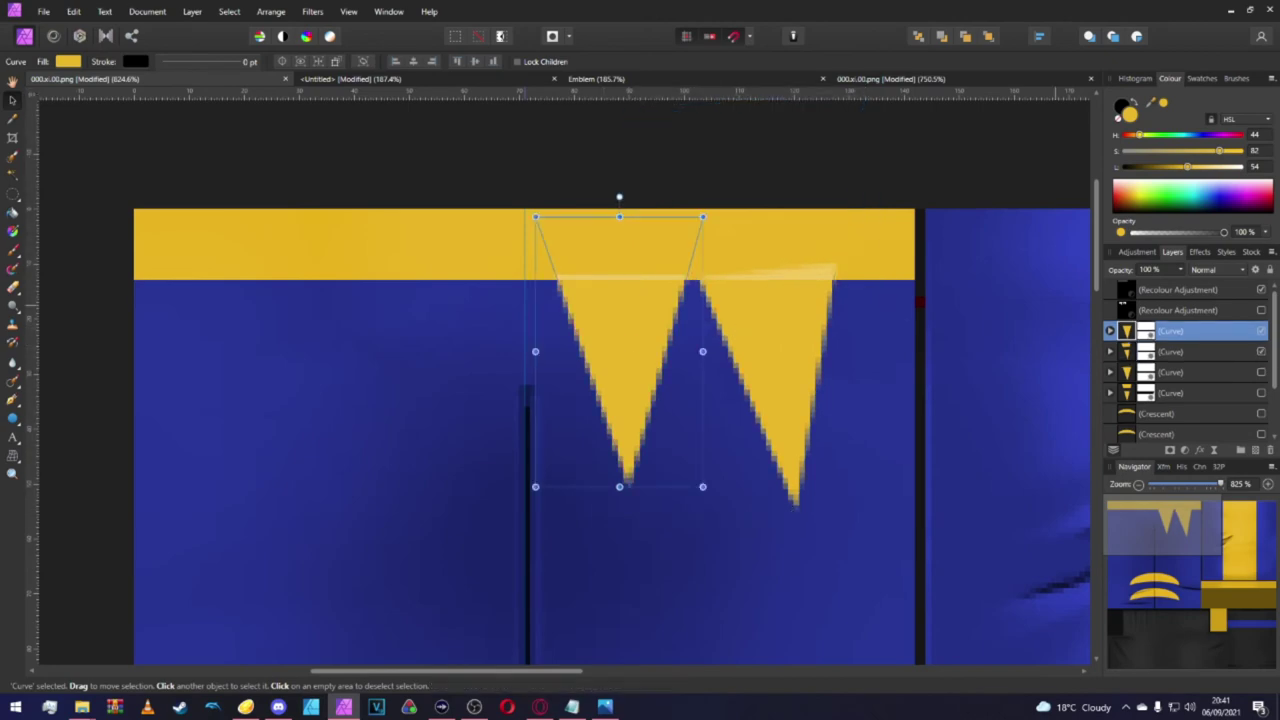
Compare against the reference goalkeeper video, then toggle the Recolour and triangle layers' visibility.
key("alt+Tab")
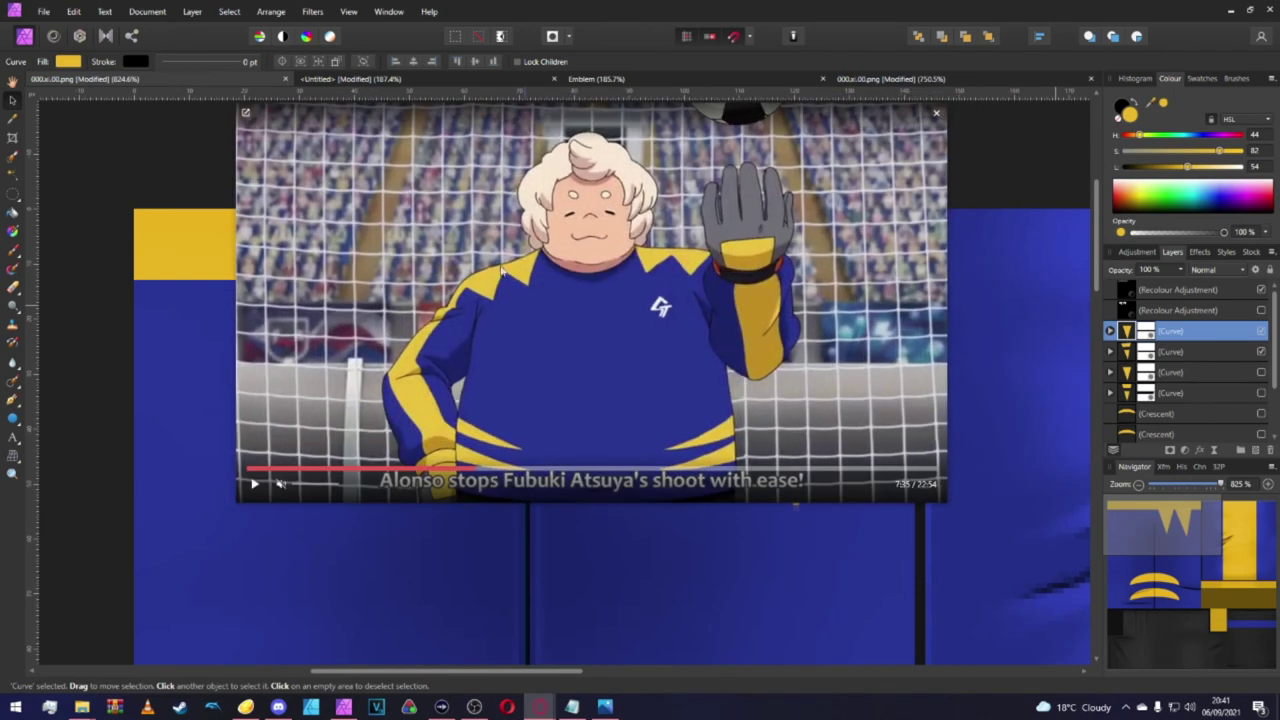
left_click(936, 114)
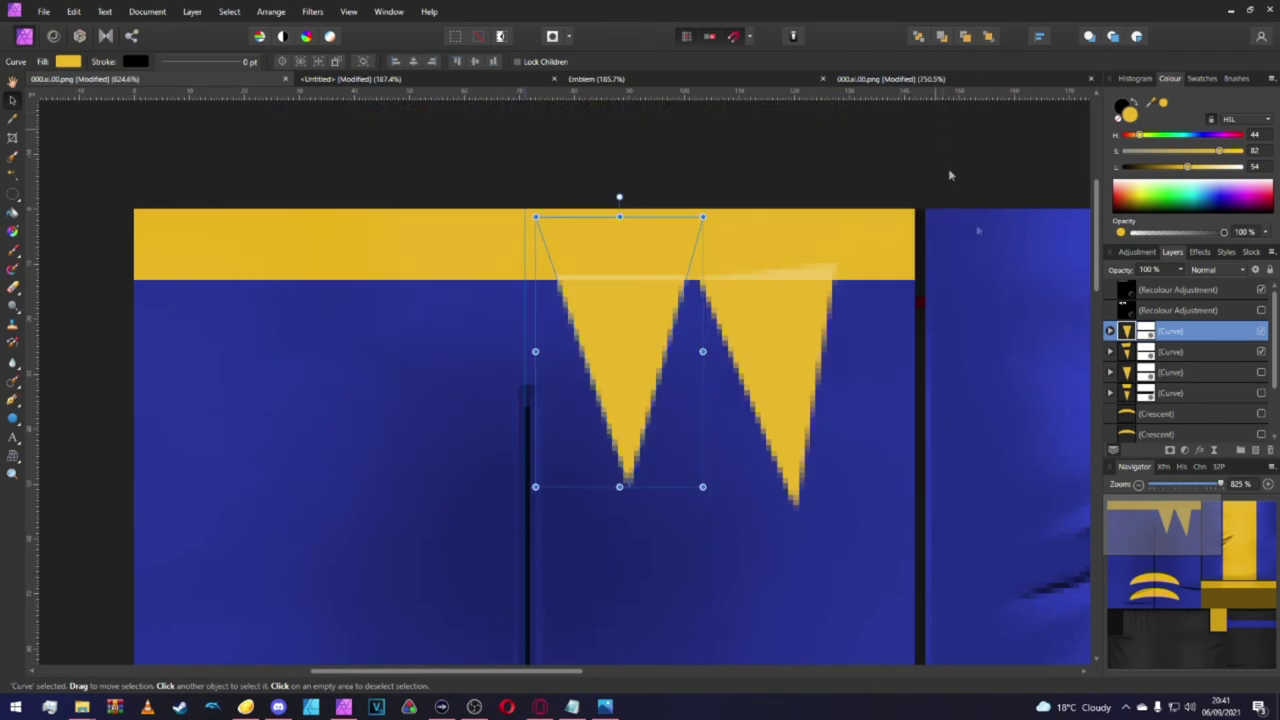
left_click(1261, 310)
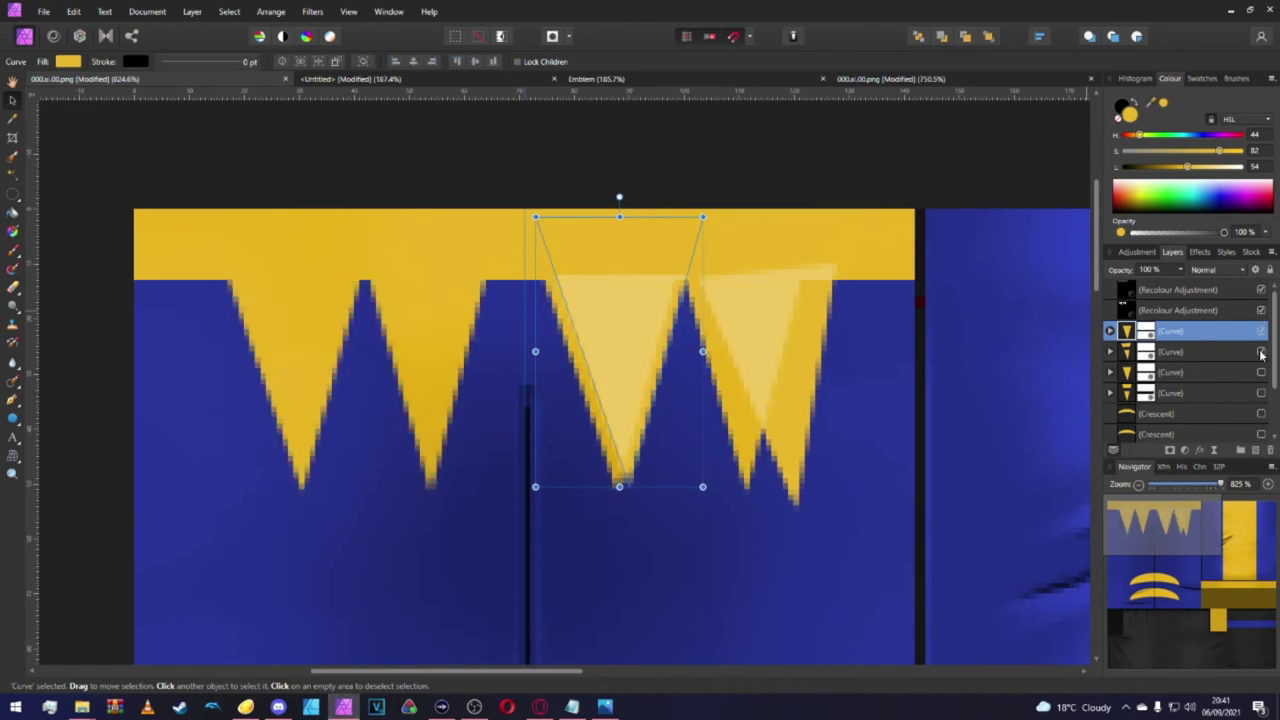
left_click(1261, 332)
left_click(1261, 351)
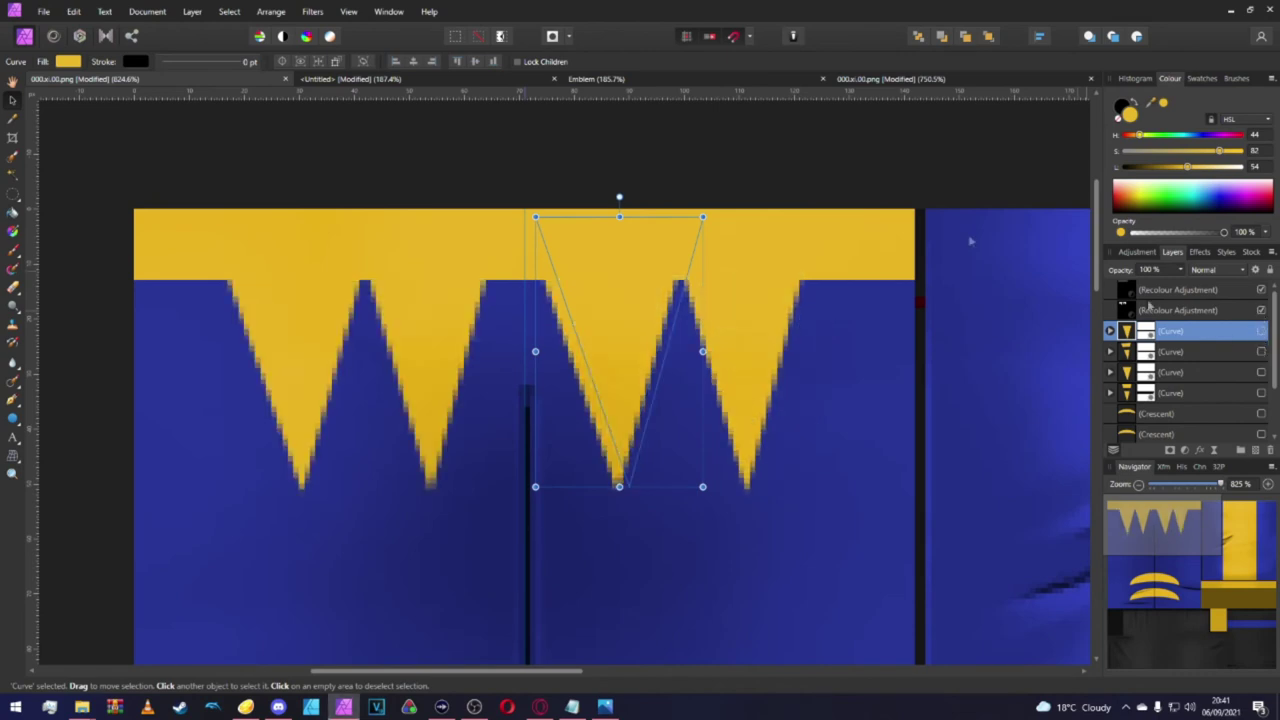
scroll(971, 240, "down", 5)
left_click(337, 318)
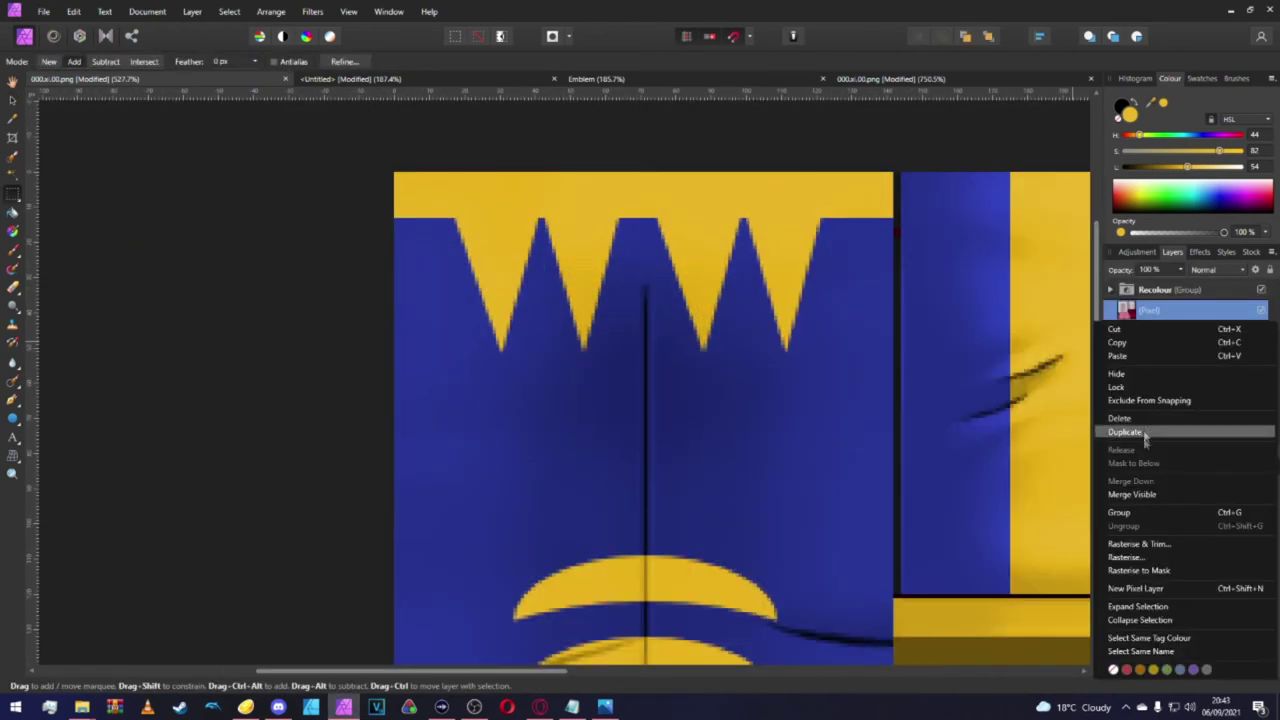
Duplicate the Pixel layer and drag the copy above the Recolour group.
left_click(1148, 489)
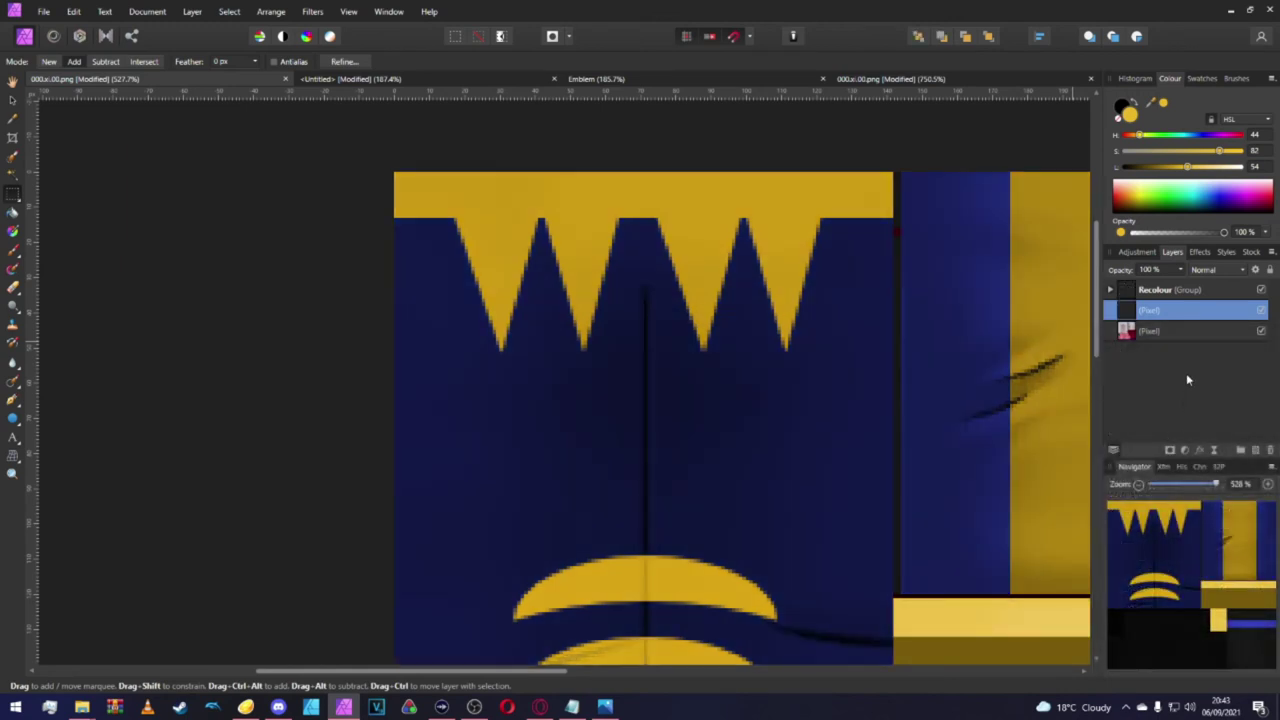
left_click_drag(1118, 313, 1116, 285)
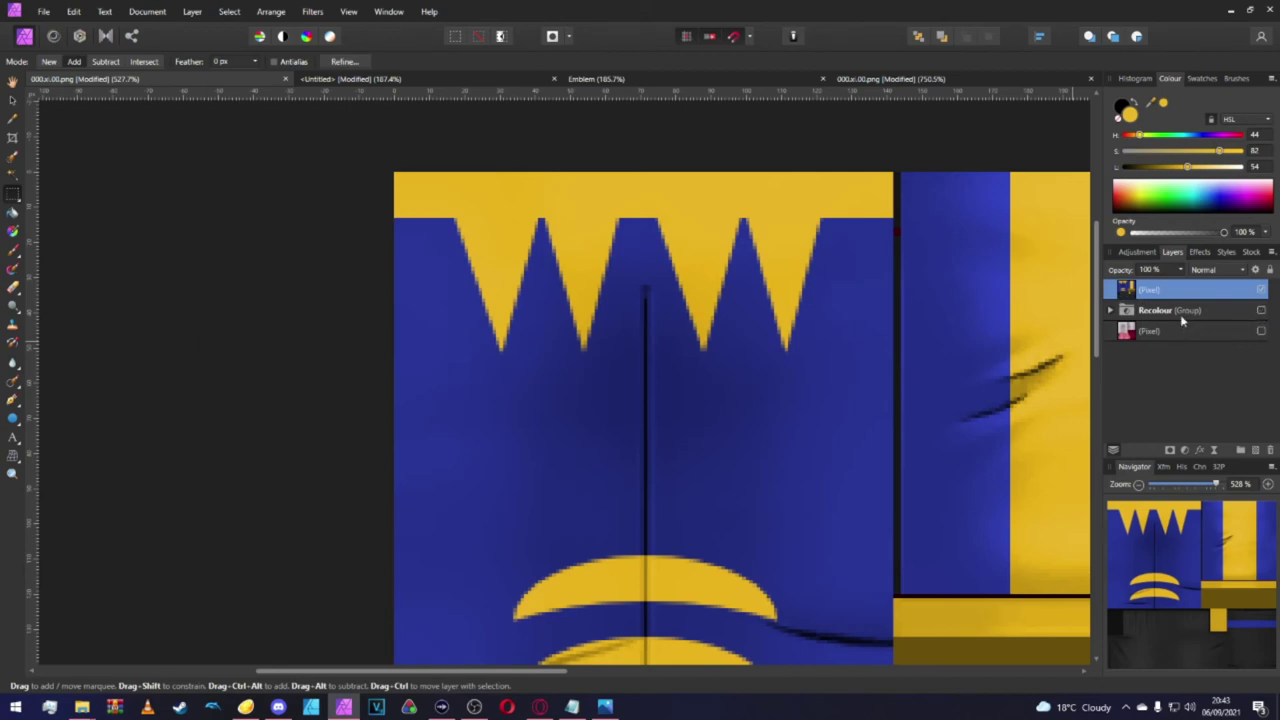
scroll(749, 323, "down", 3)
scroll(654, 297, "up", 4)
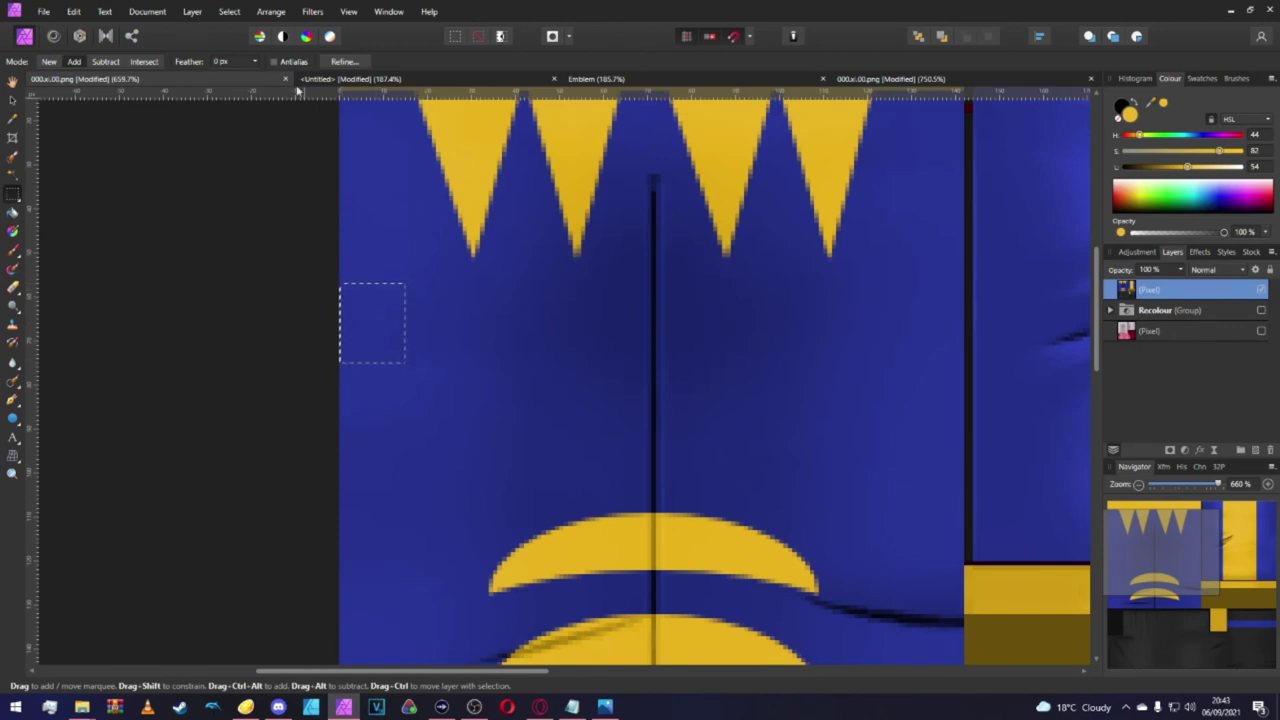
Copy the red GT emblem from the other 000.ai.00.png texture onto the blue kit texture.
left_click(910, 80)
scroll(348, 216, "down", 5)
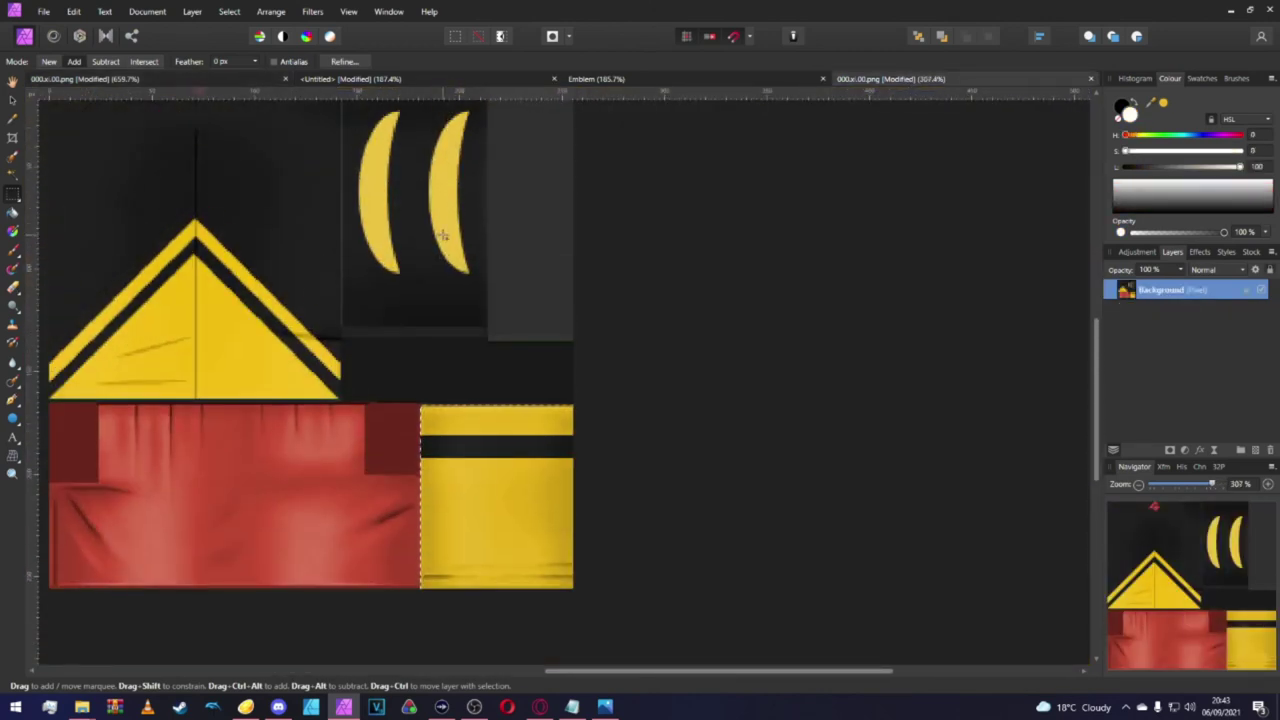
scroll(348, 216, "up", 10)
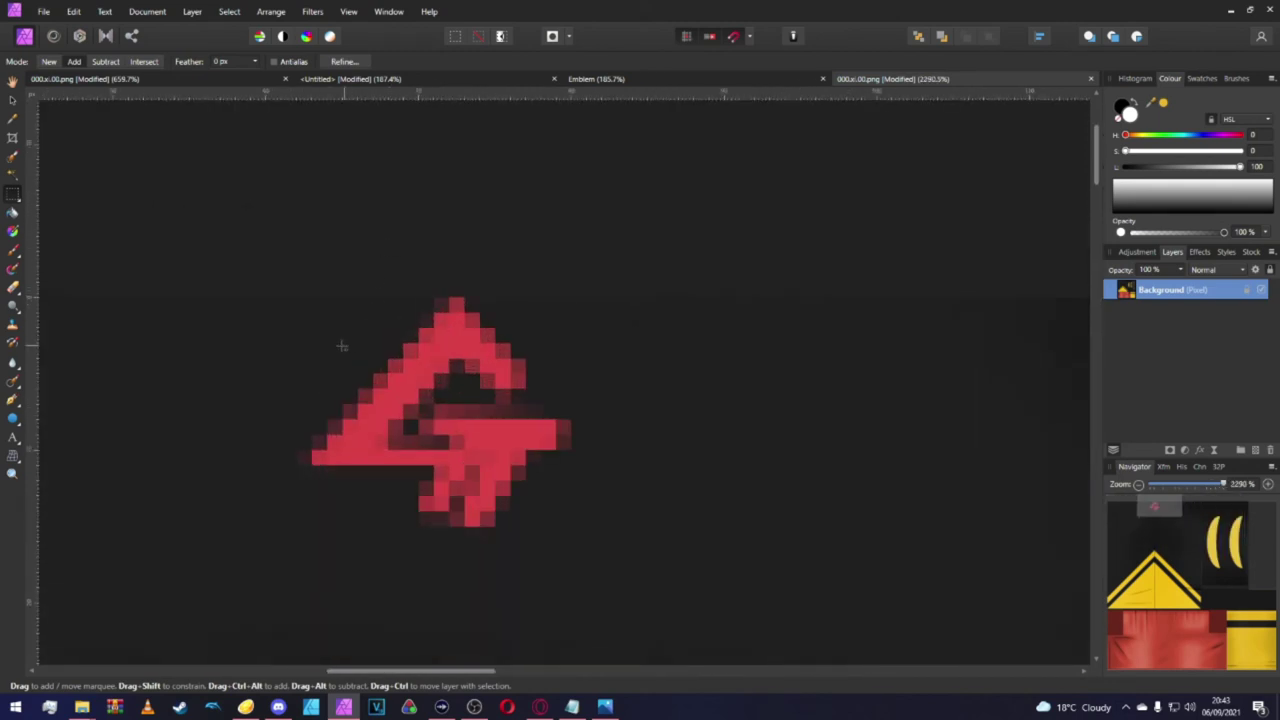
left_click_drag(296, 297, 574, 541)
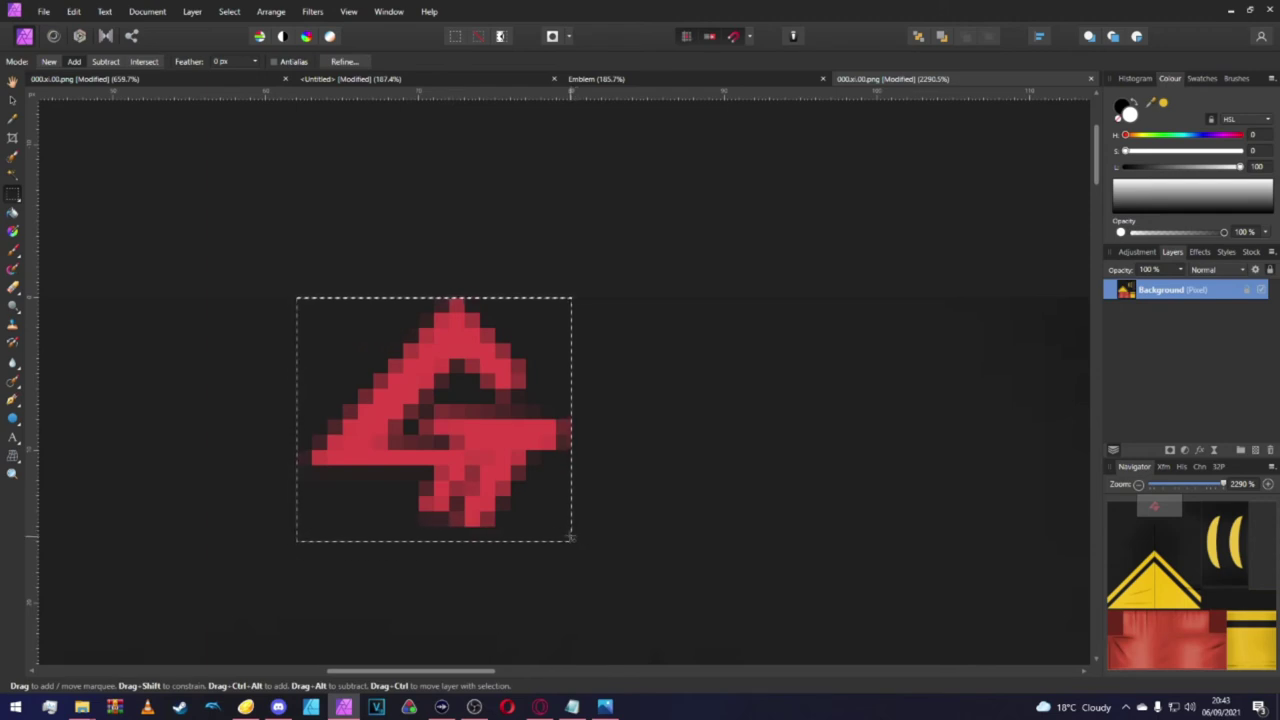
left_click(158, 79)
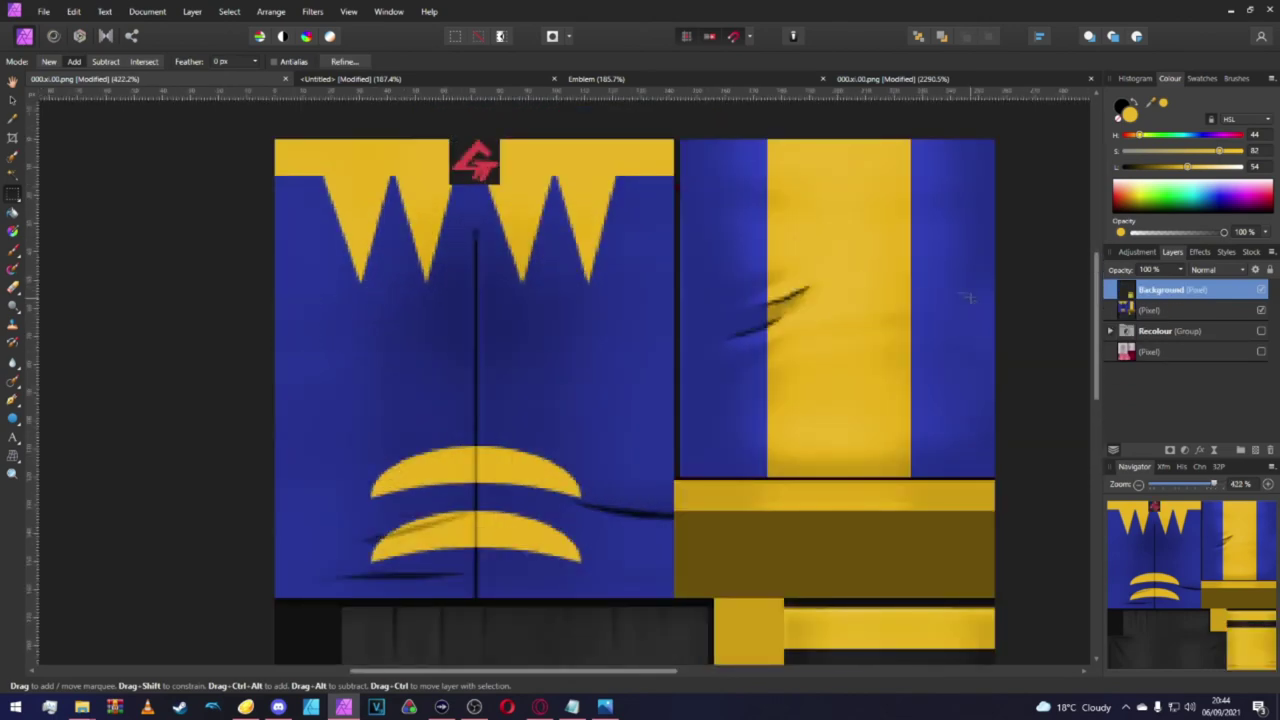
scroll(475, 165, "up", 4)
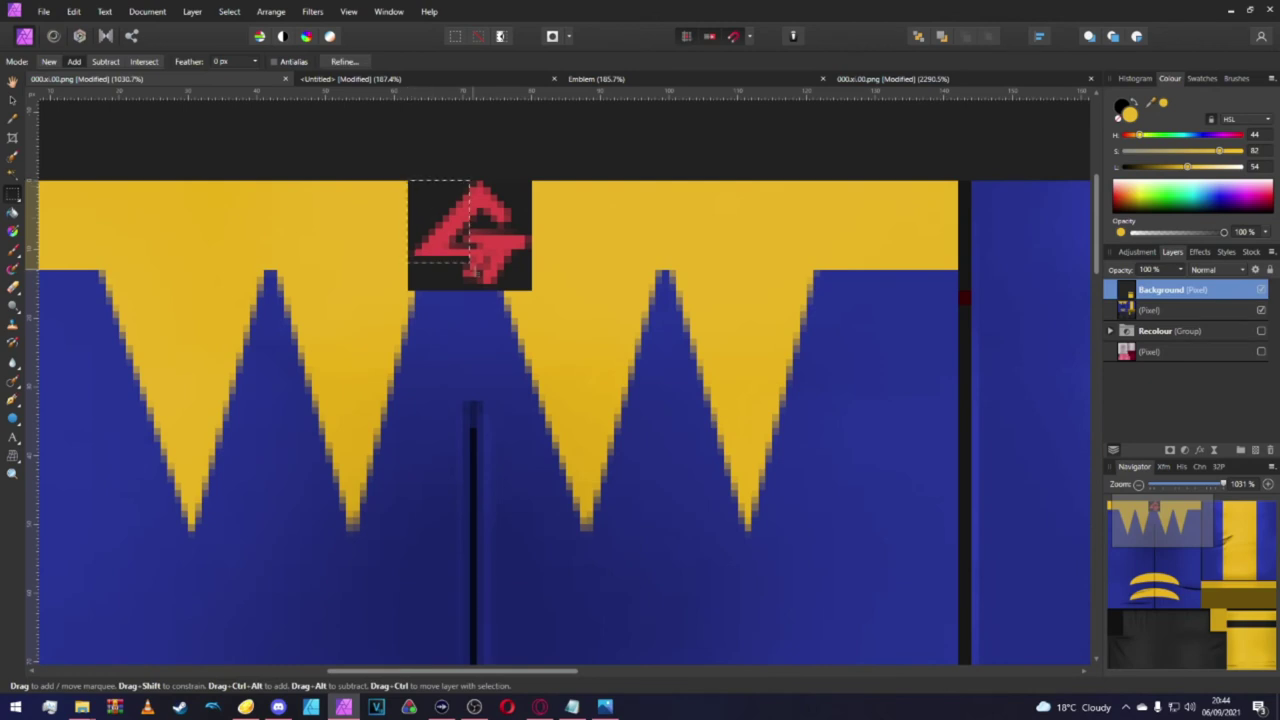
scroll(507, 308, "down", 4)
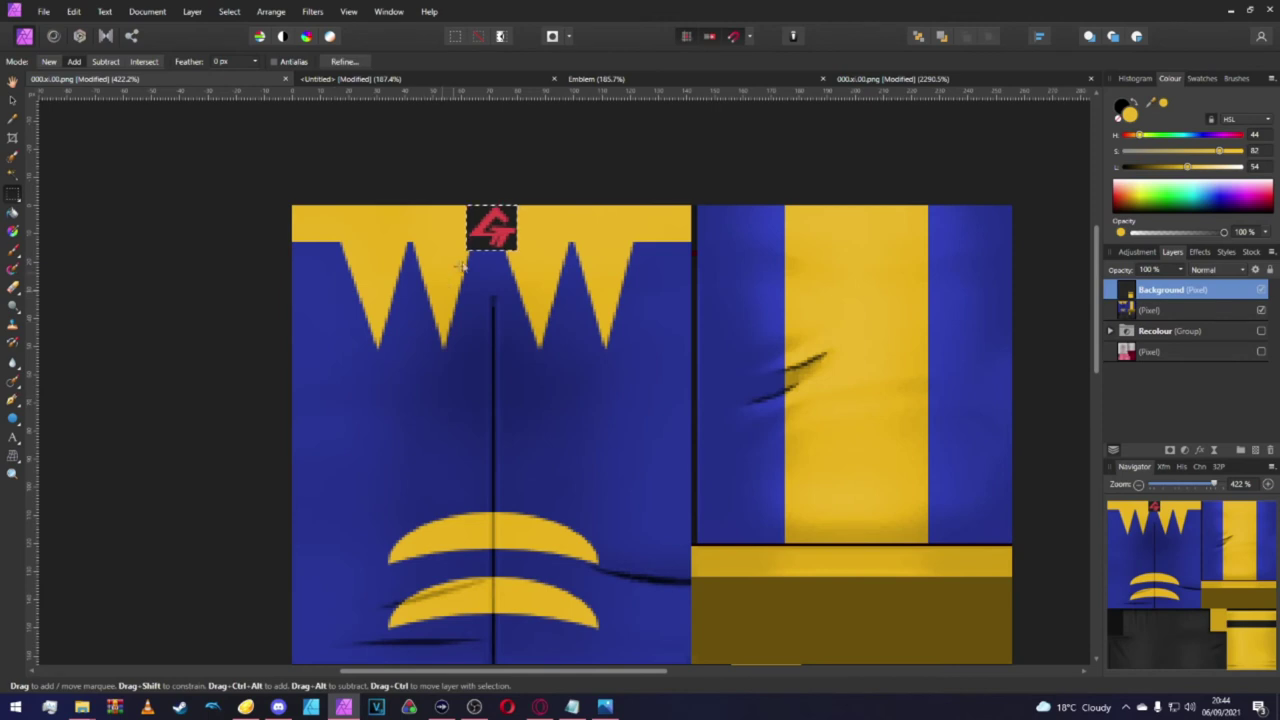
Move the selection marquee onto plain blue shirt at the texture's left edge.
key("v")
key("m")
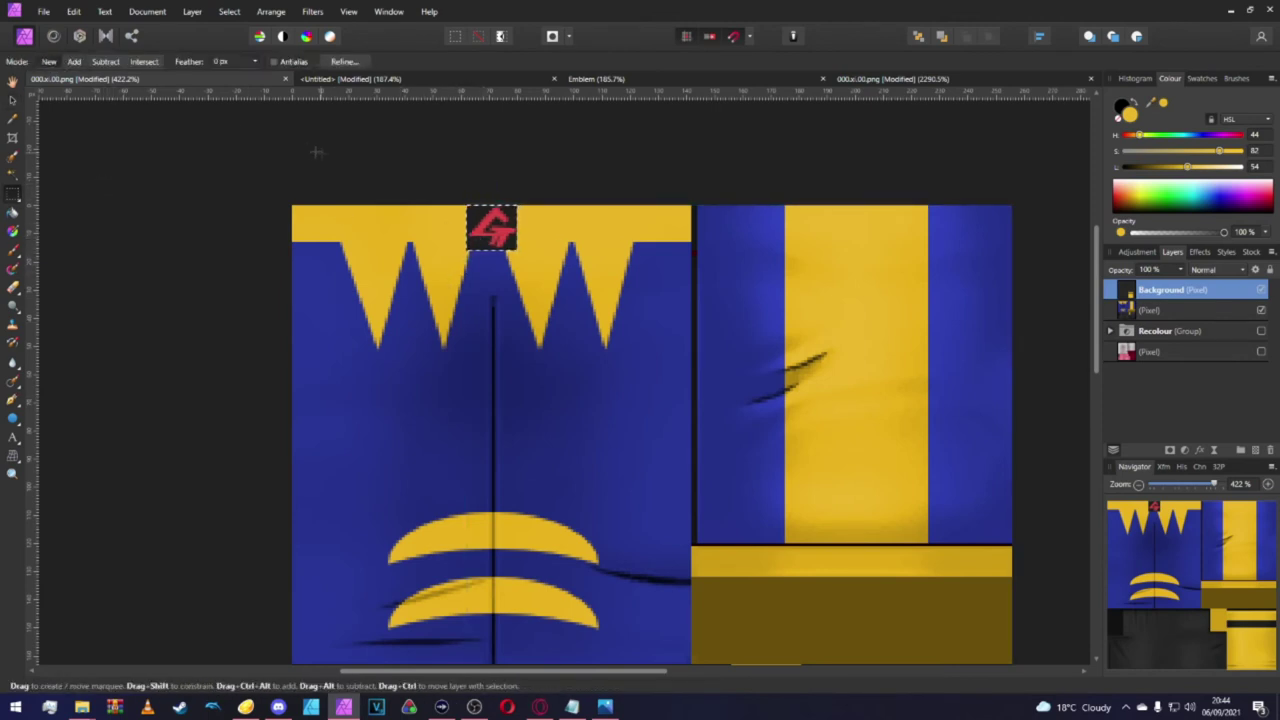
left_click_drag(480, 250, 520, 292)
left_click_drag(336, 406, 331, 406)
Copy the selected blue area into its own layer and delete the pasted emblem layer.
key("ctrl+j")
key("ctrl+z")
key("ctrl+z")
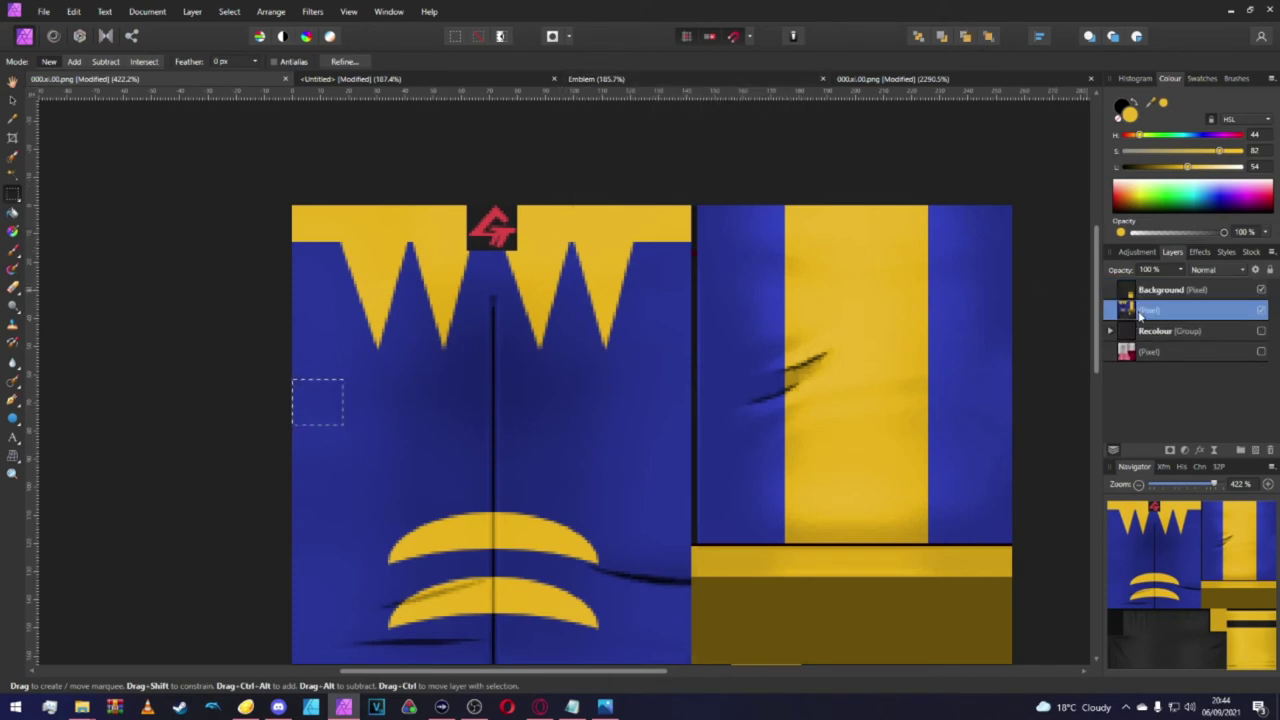
key("ctrl+j")
key("v")
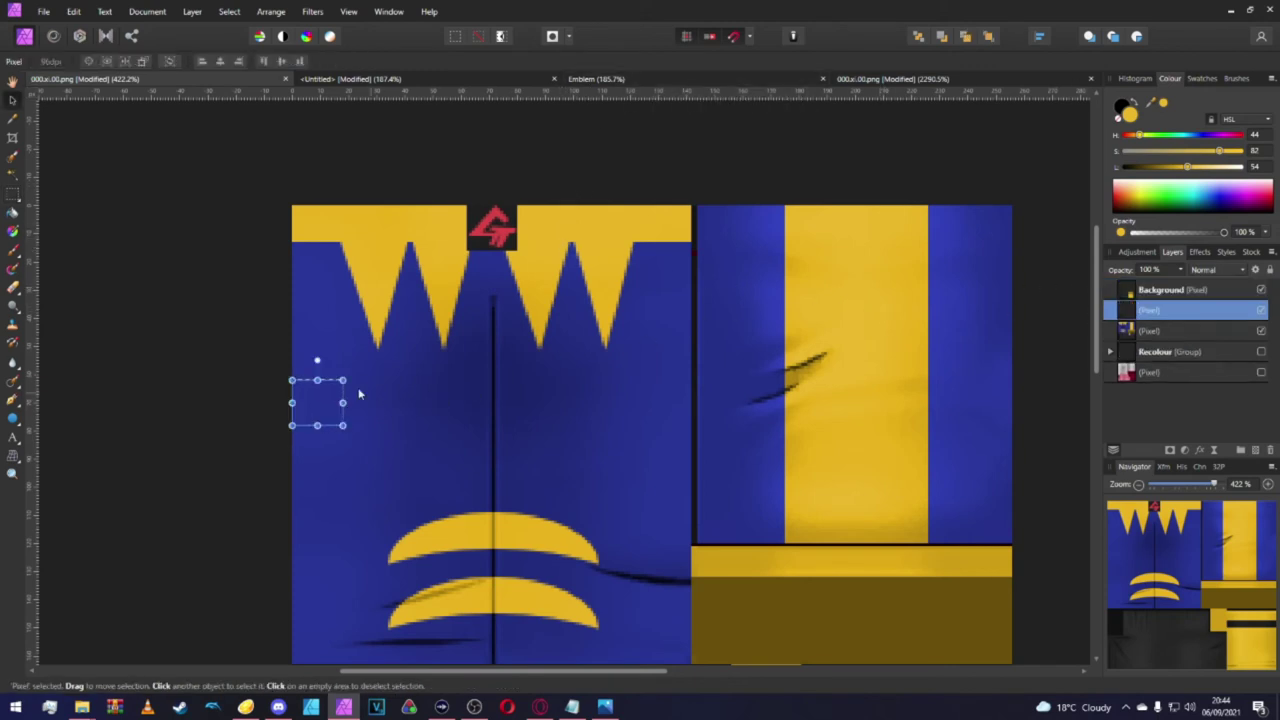
left_click(497, 243)
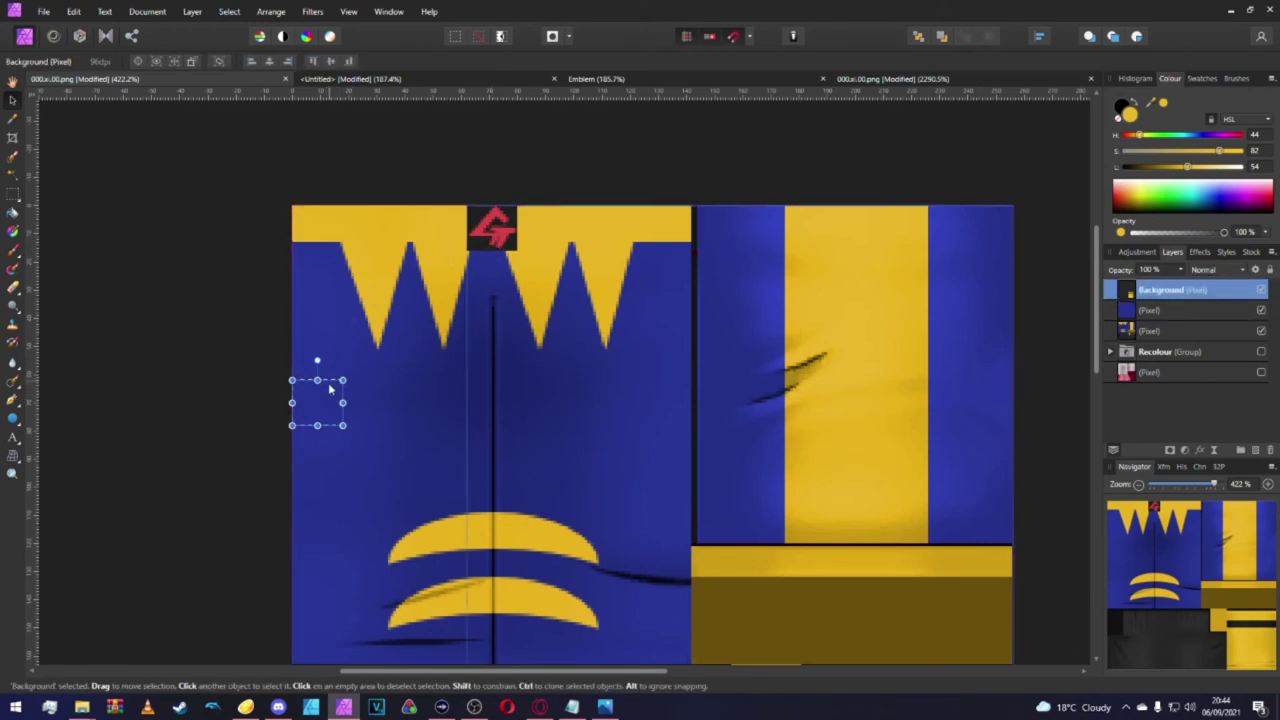
key("m")
double_click(1198, 290)
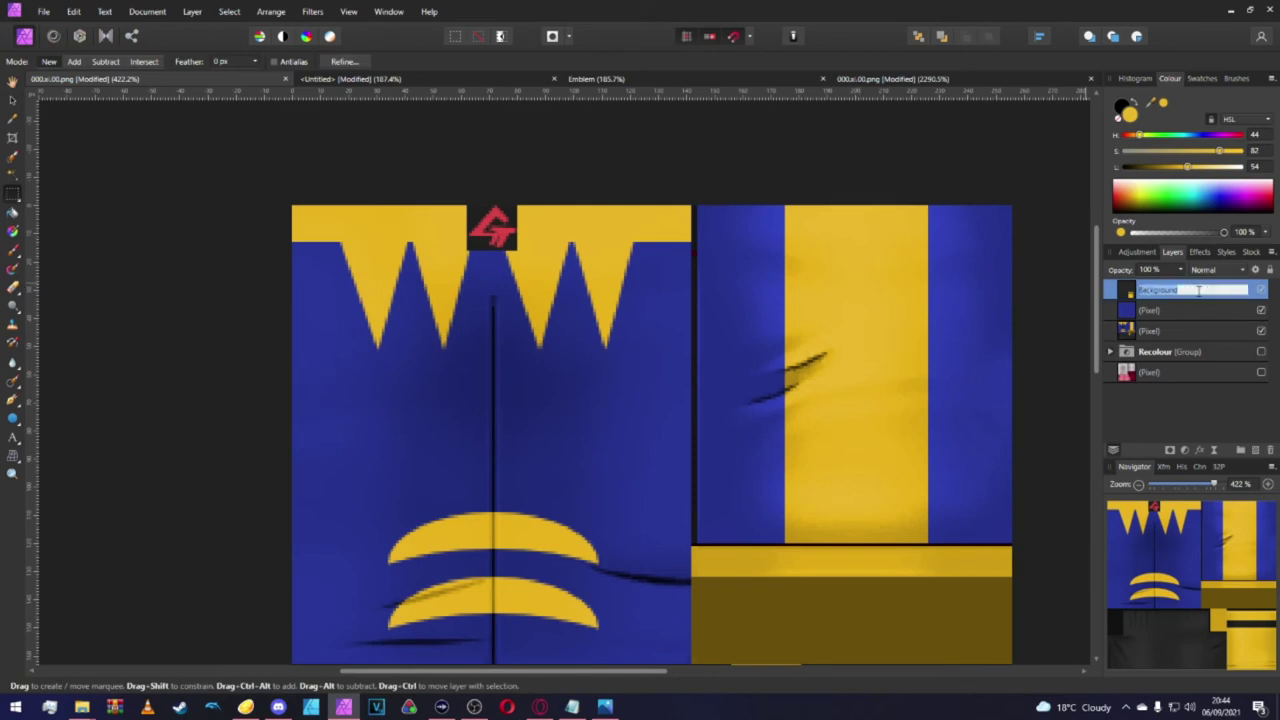
key("Escape")
key("Delete")
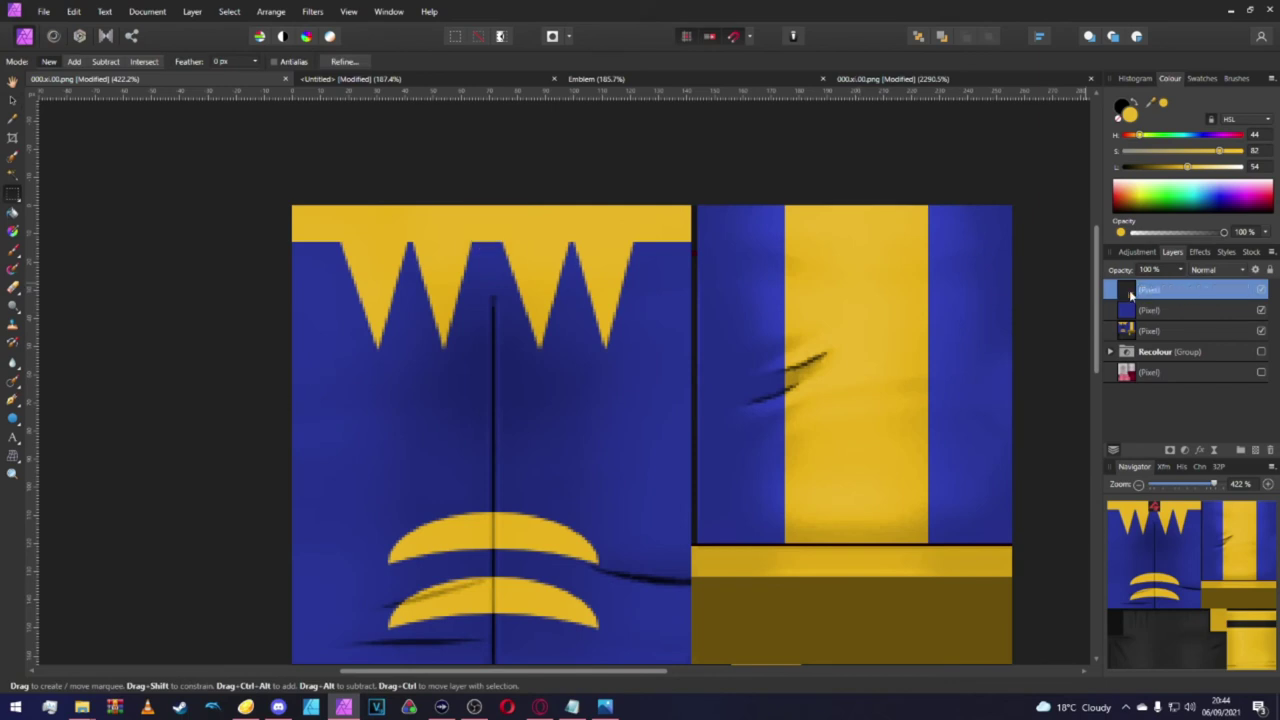
Drag the blue patch over the collar's top centre.
key("v")
left_click_drag(340, 400, 489, 228)
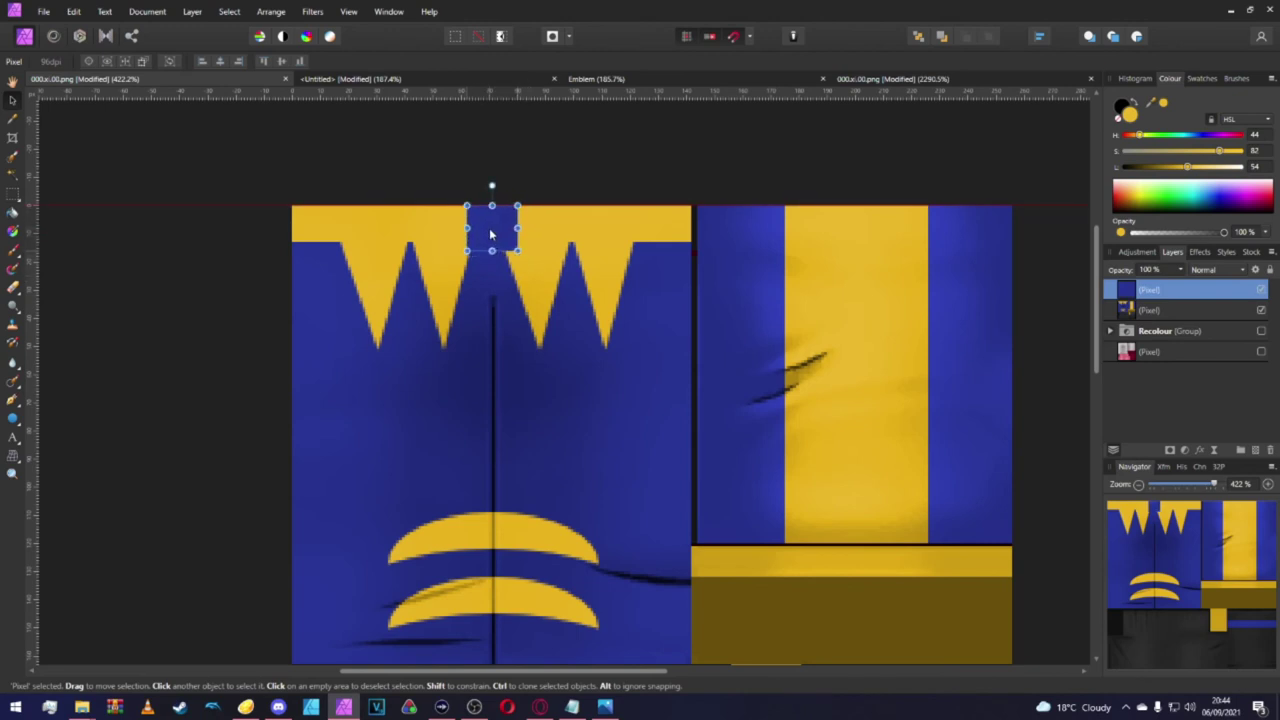
left_click(590, 80)
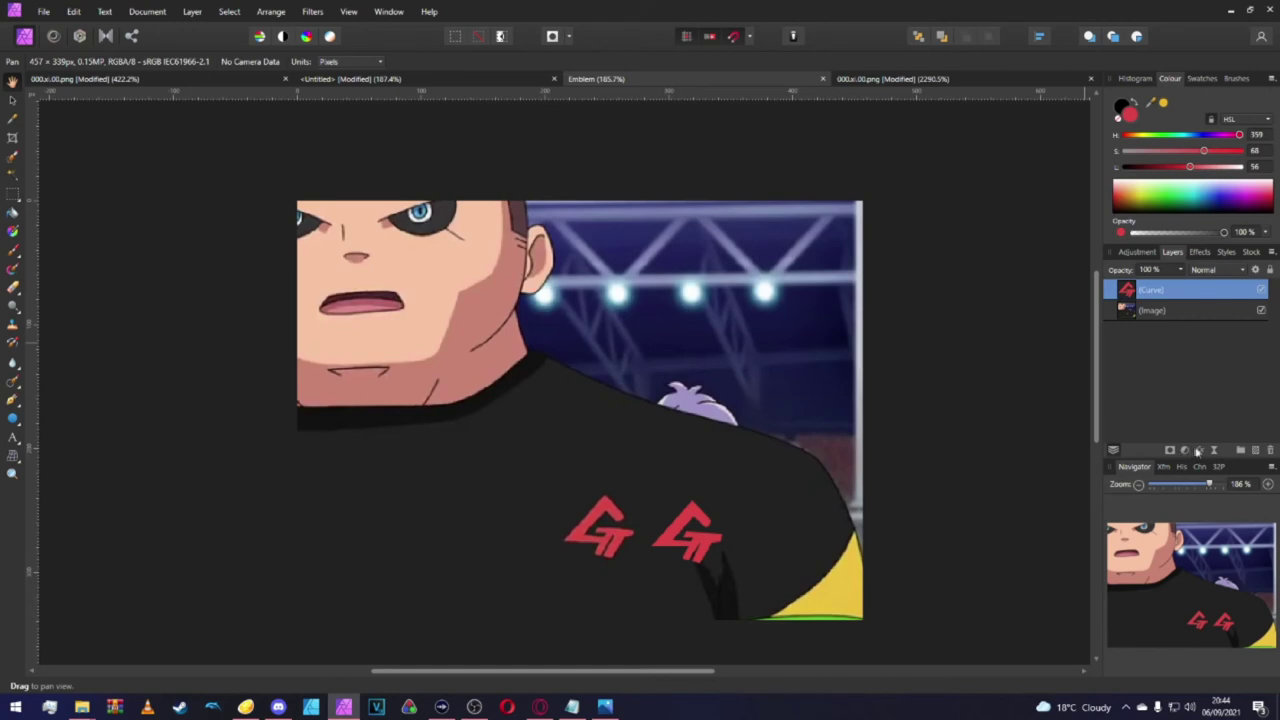
Give the GT emblem a white colour overlay layer effect.
left_click(1198, 451)
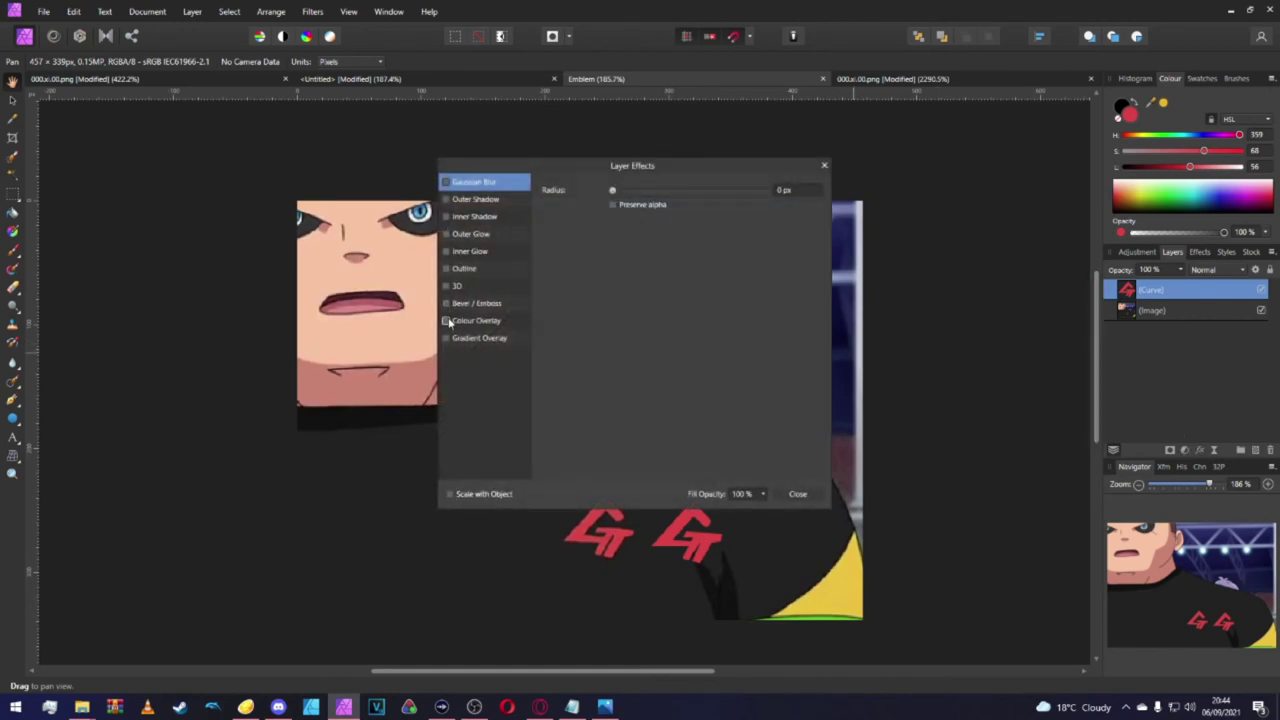
left_click(447, 321)
left_click(462, 321)
left_click(628, 221)
left_click(560, 312)
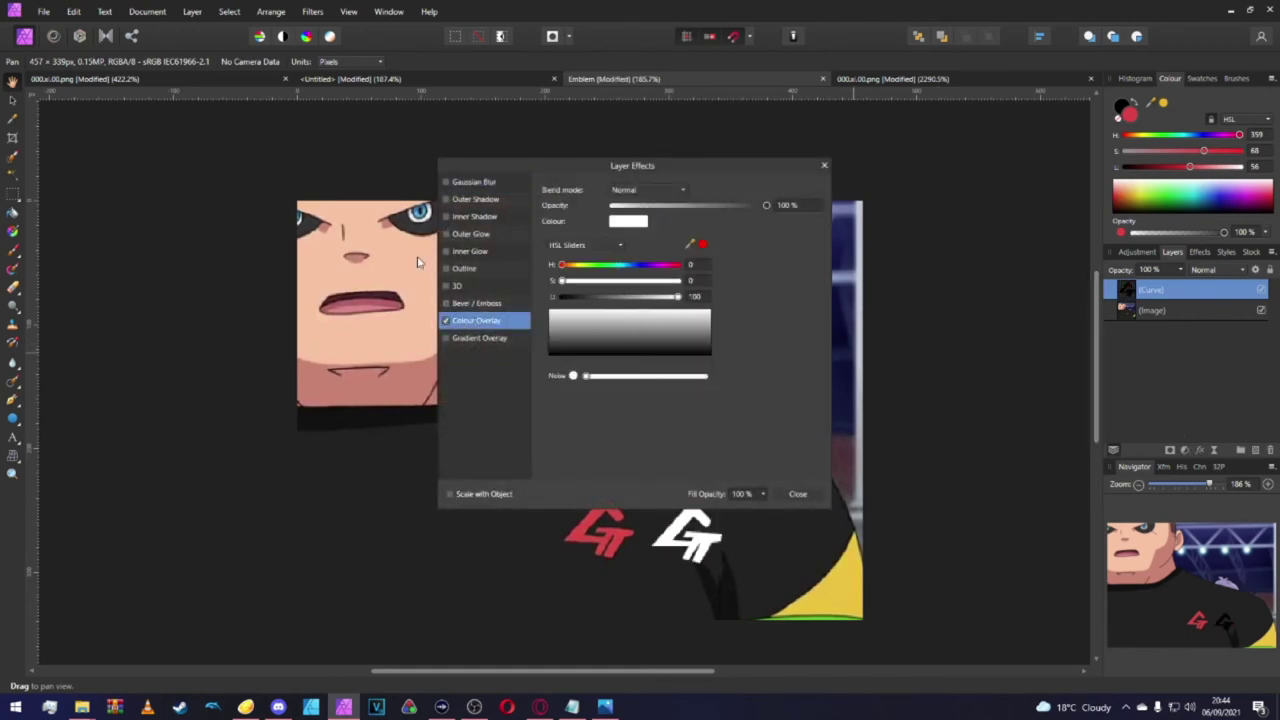
left_click(824, 165)
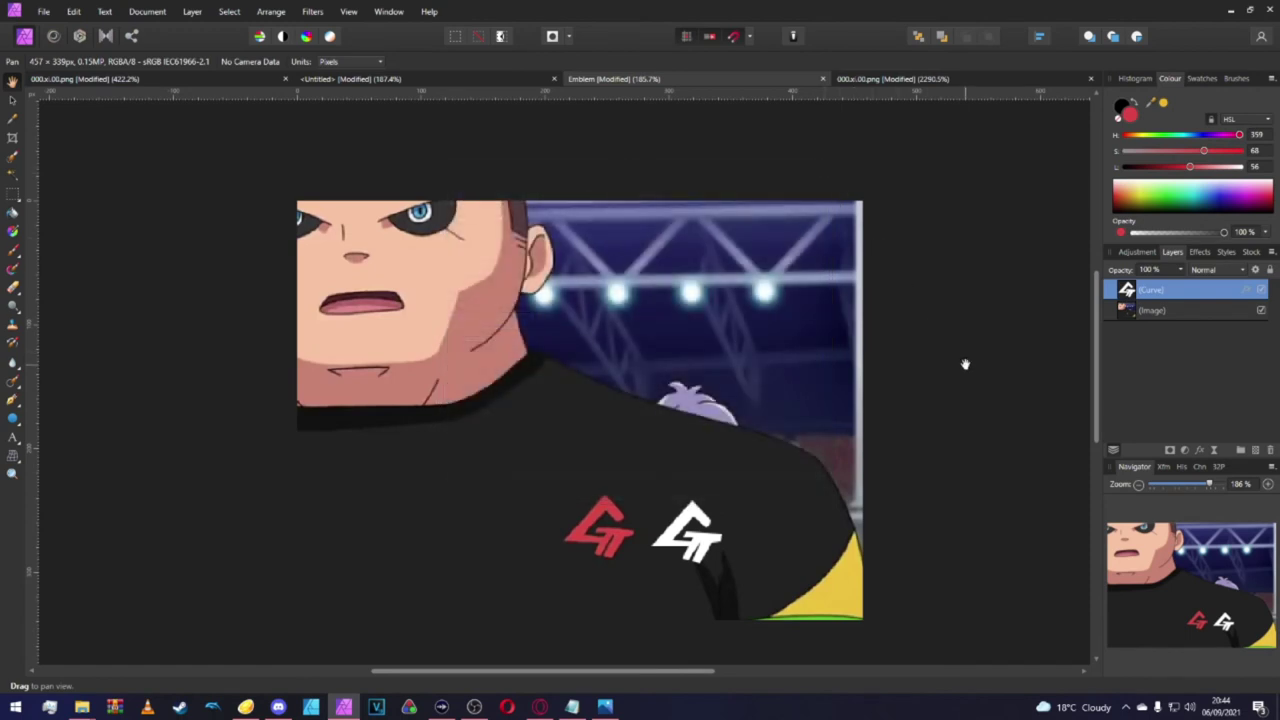
Paste the GT emblem into the kit texture, place it over the left zigzags, and shrink it.
left_click(241, 78)
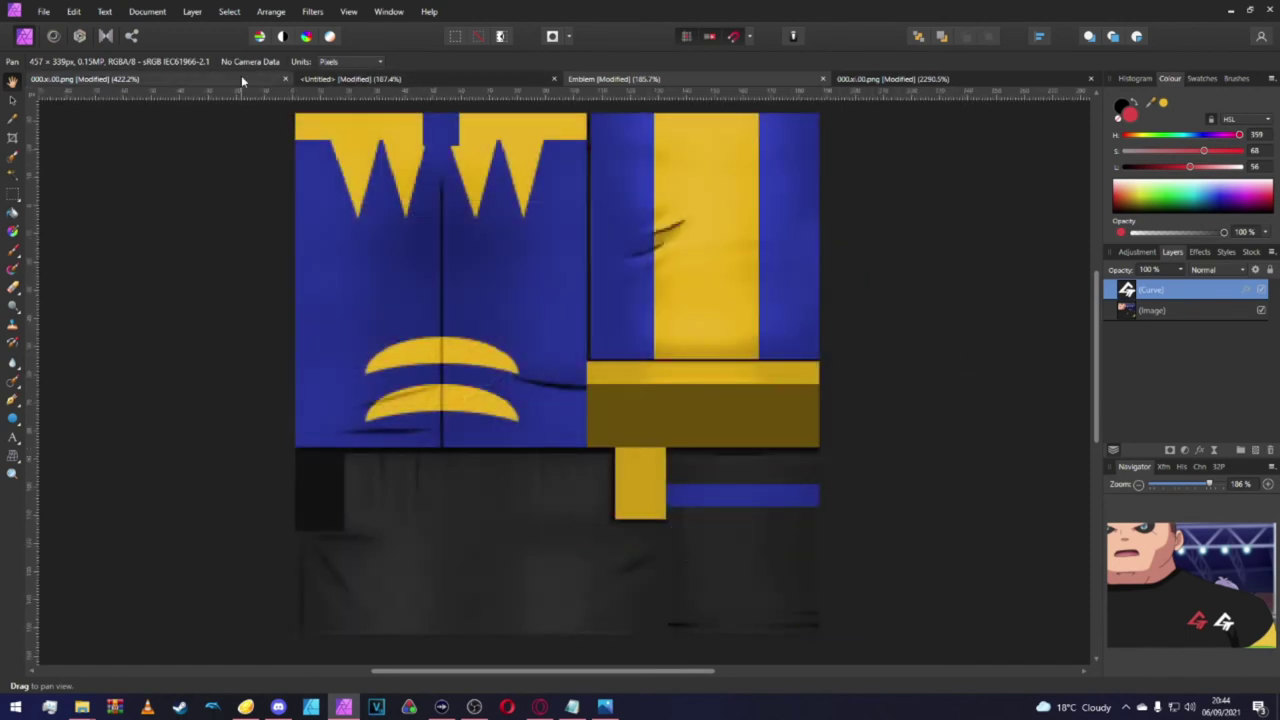
key("ctrl+v")
left_click_drag(679, 406, 519, 384)
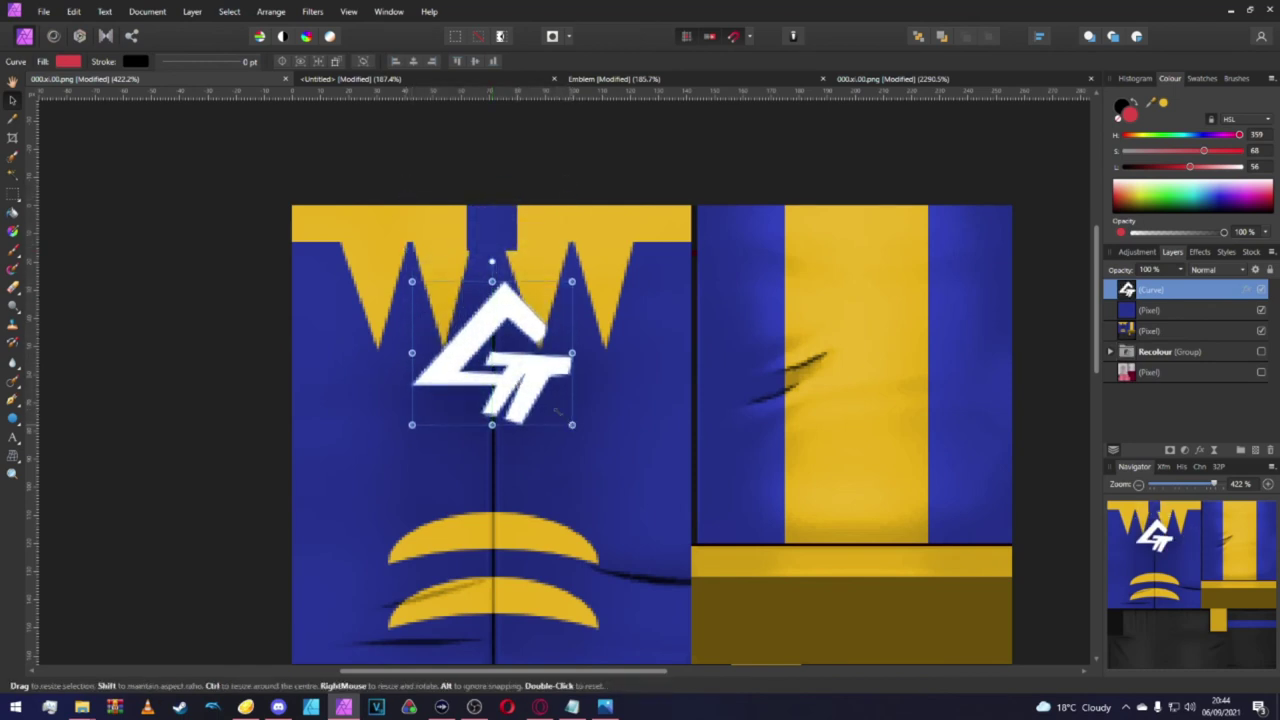
left_click_drag(571, 424, 505, 222)
scroll(505, 222, "up", 6)
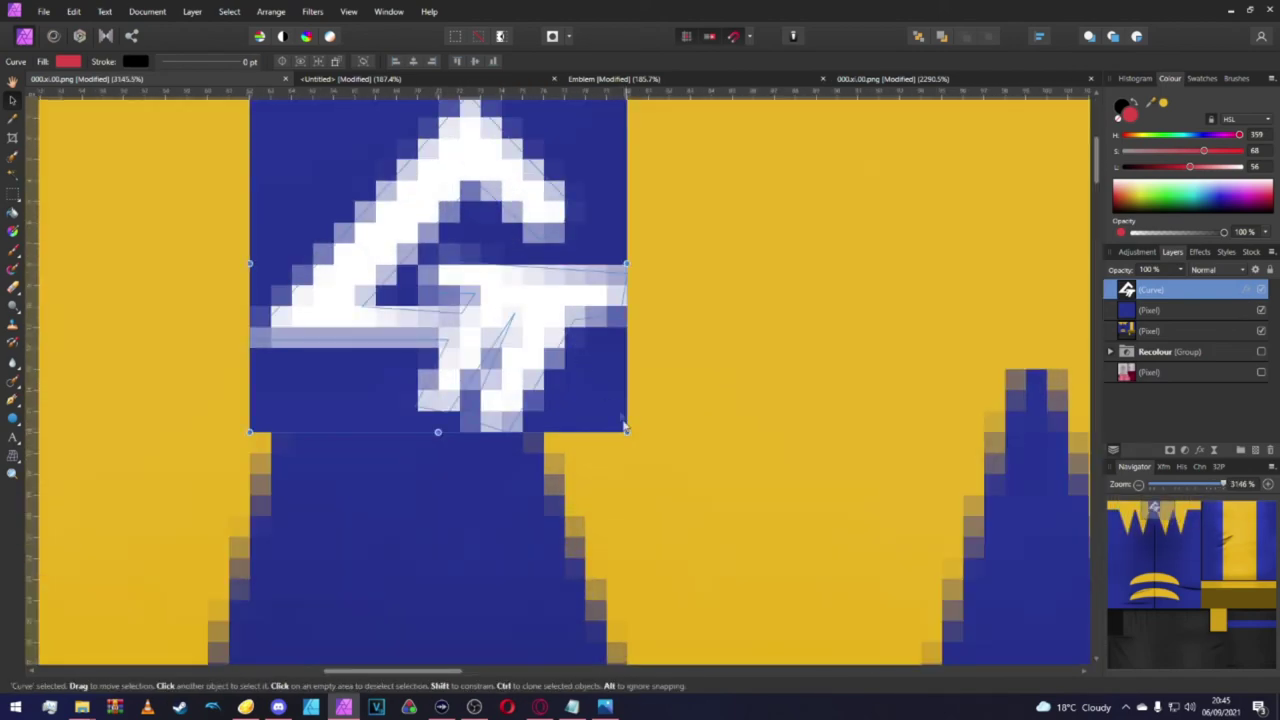
scroll(600, 252, "down", 8)
left_click(600, 251)
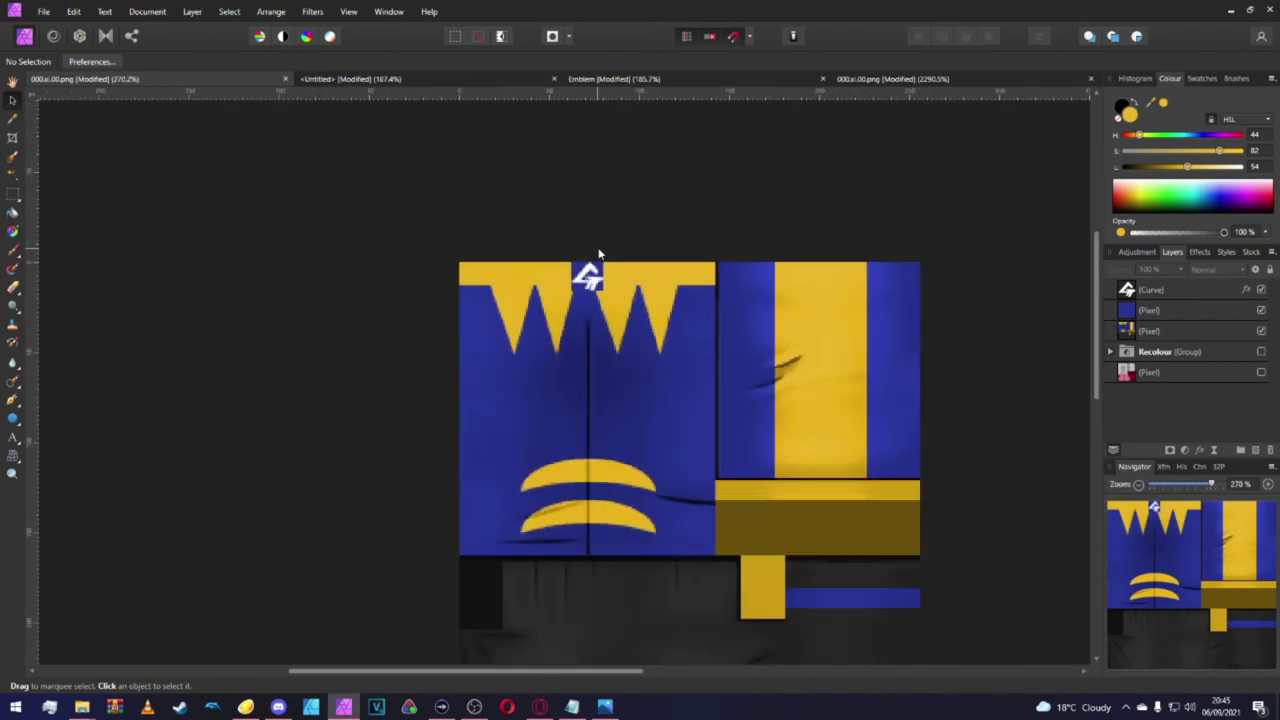
Bring up the export settings for the kit texture with Ctrl+Alt+Shift+S.
scroll(597, 289, "down", 2)
scroll(597, 289, "left", 2)
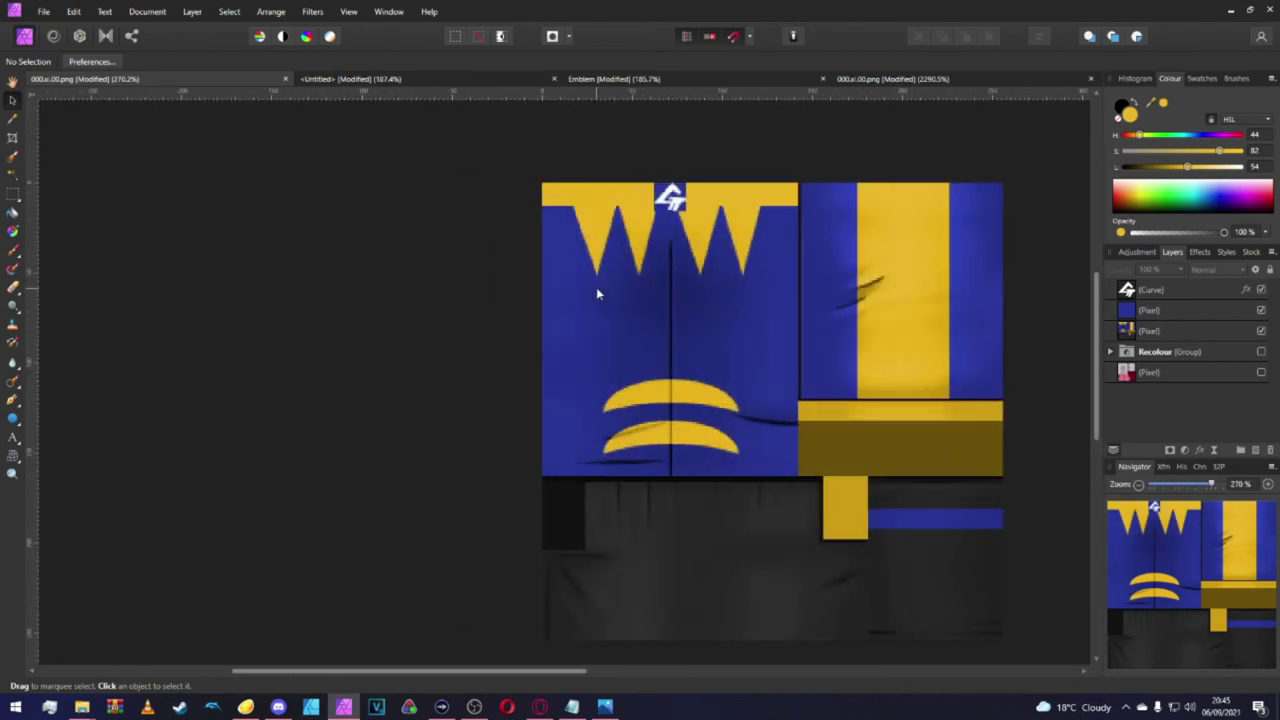
scroll(597, 292, "right", 3)
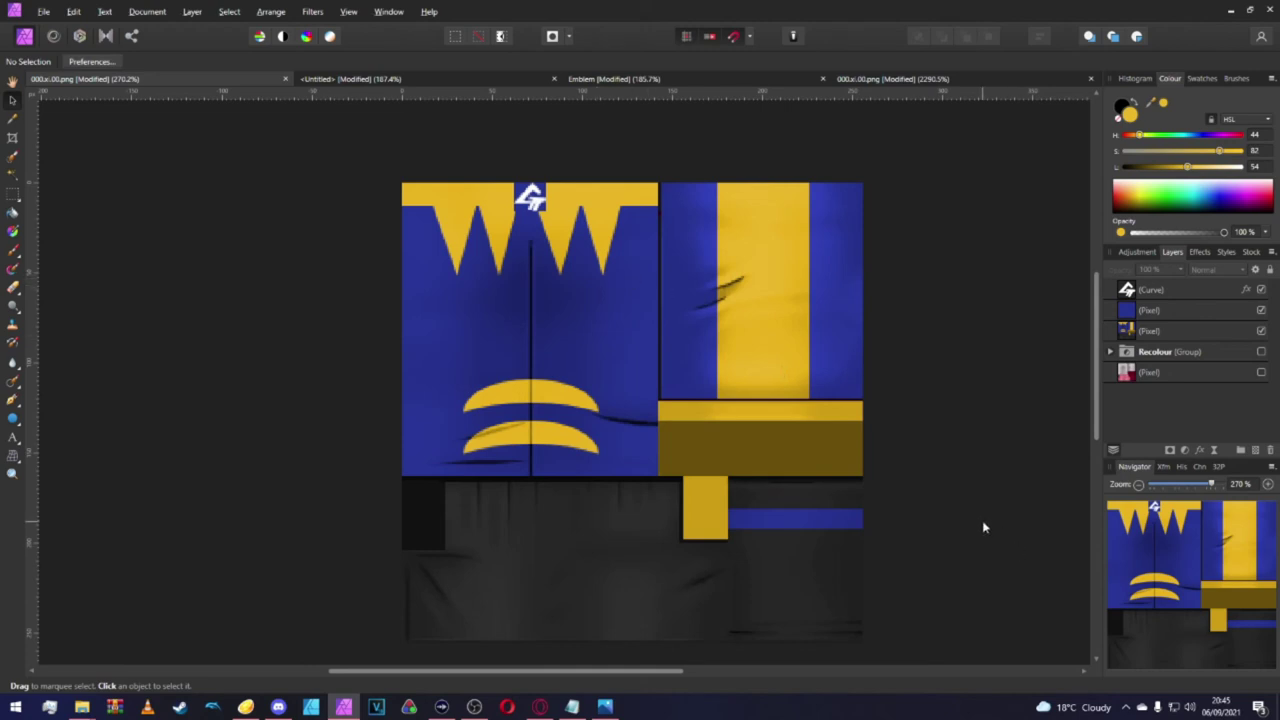
key("ctrl+alt+shift+s")
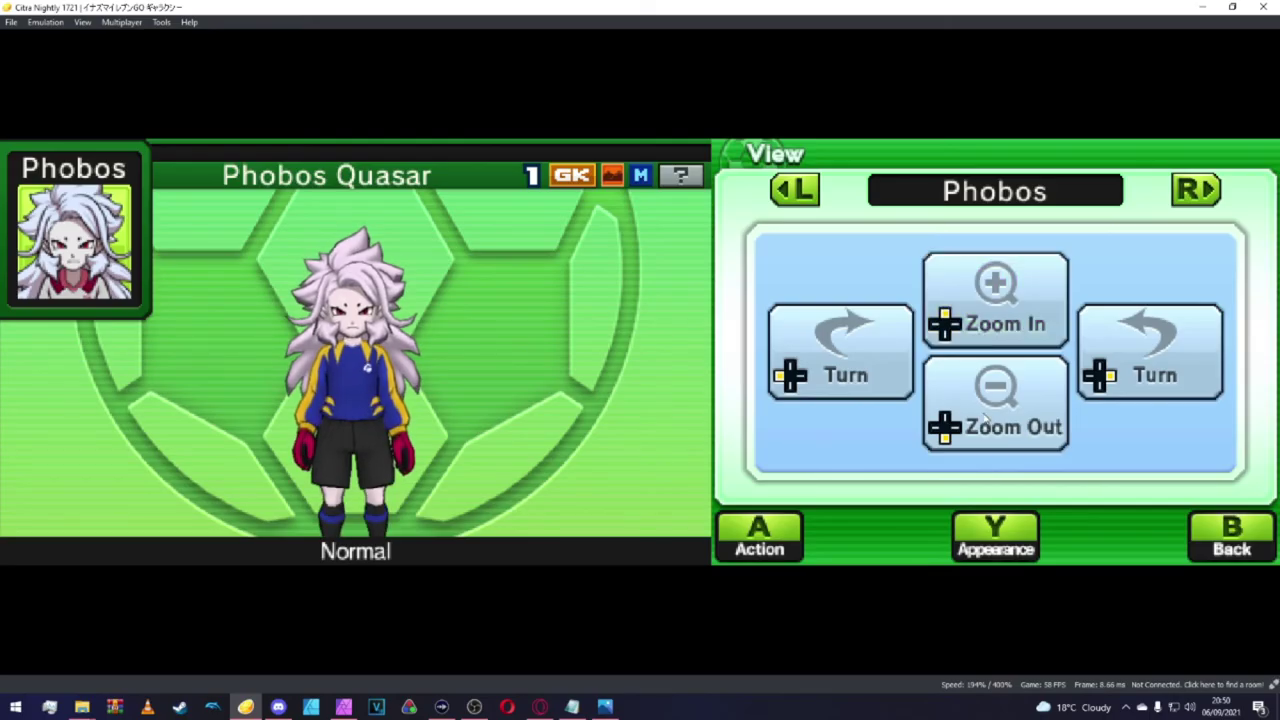
Turn the goalkeeper, zoom in on head and chest, then zoom out to the full body.
left_click(1123, 377)
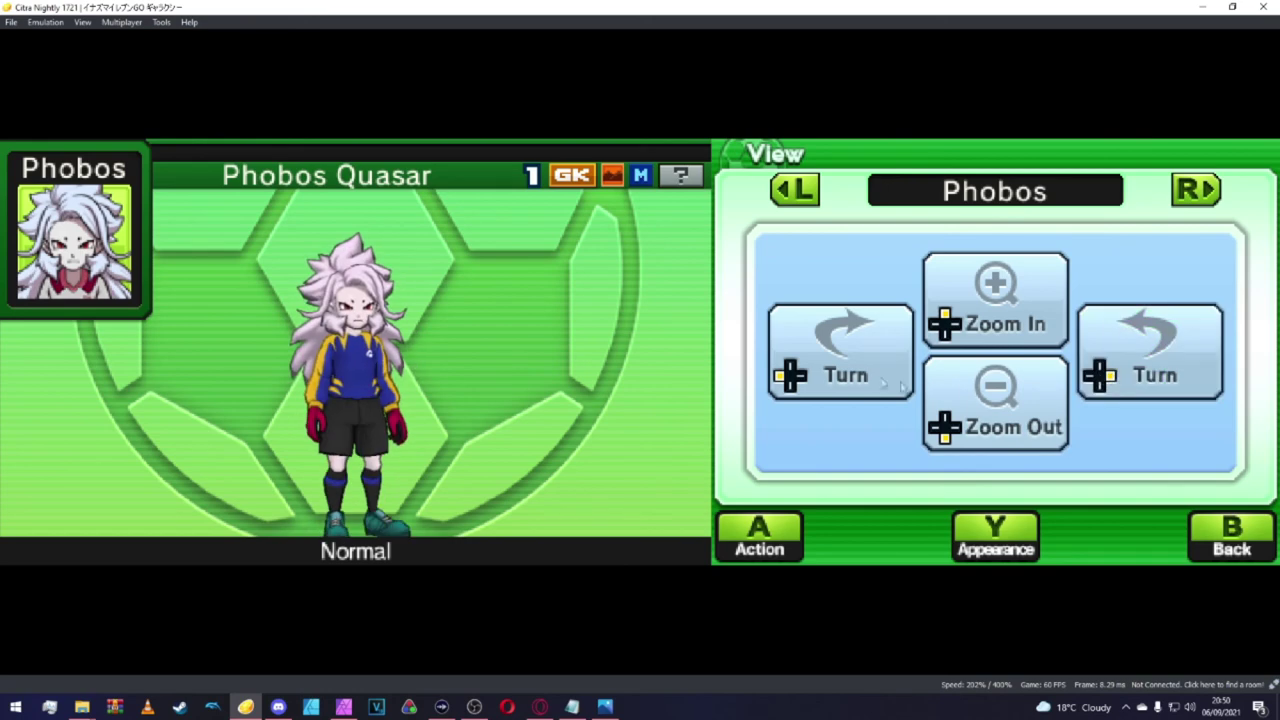
left_click(840, 355)
left_click(1090, 380)
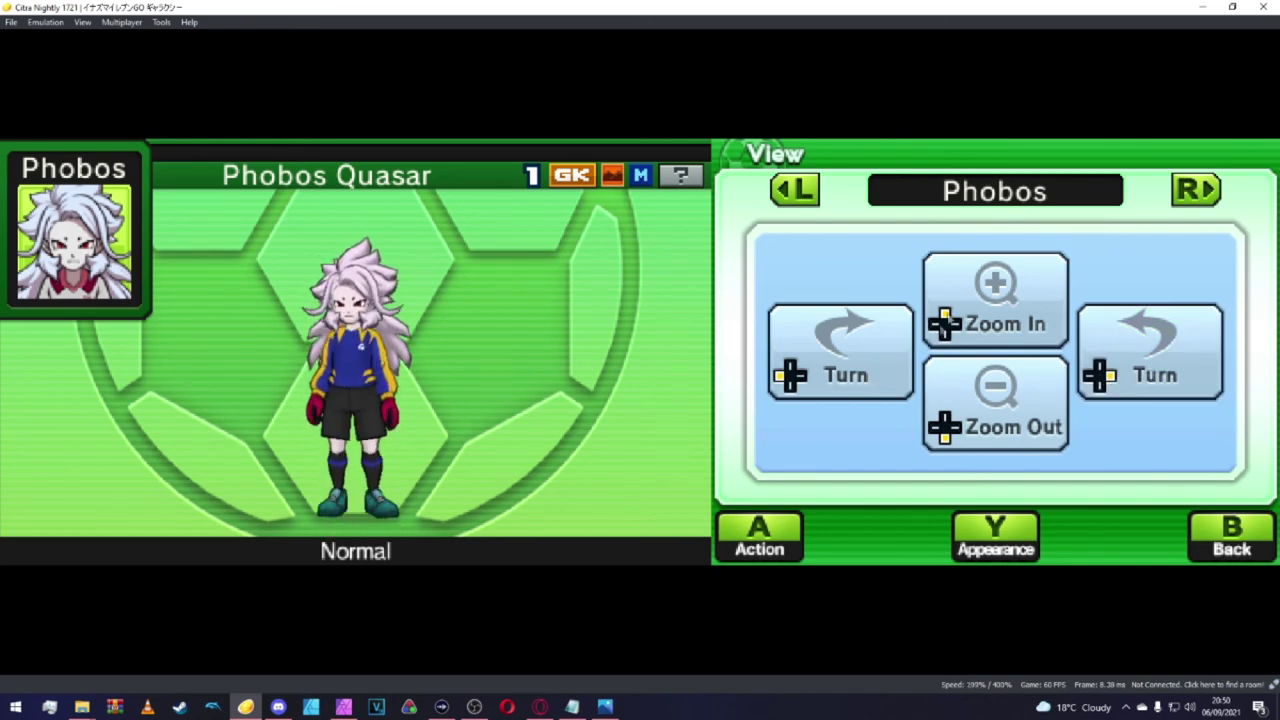
left_click(1000, 325)
left_click(1150, 350)
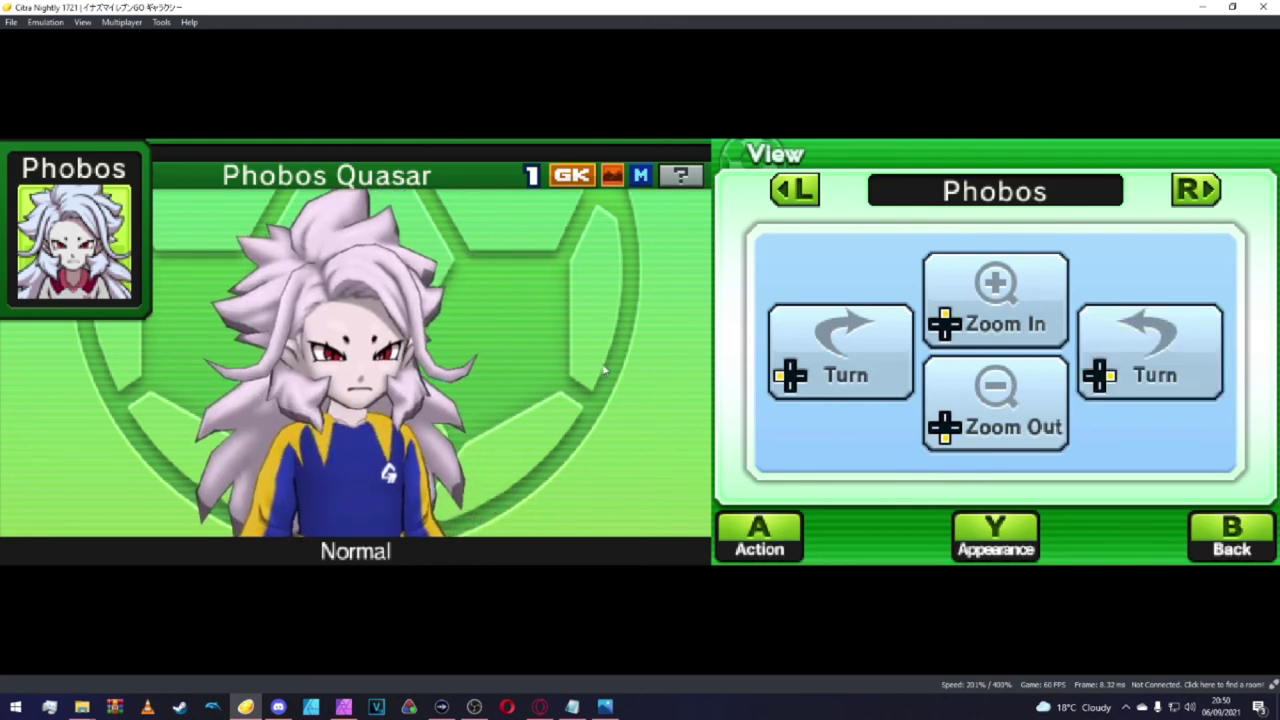
left_click(860, 362)
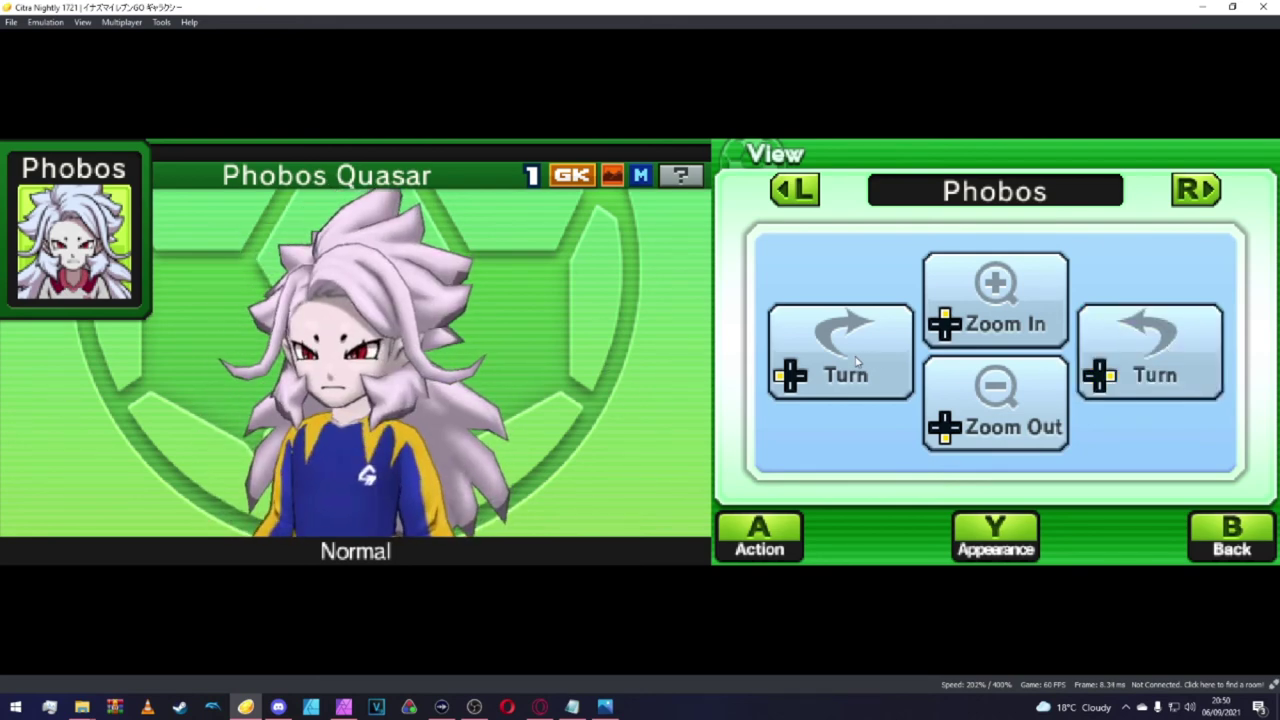
left_click(1131, 353)
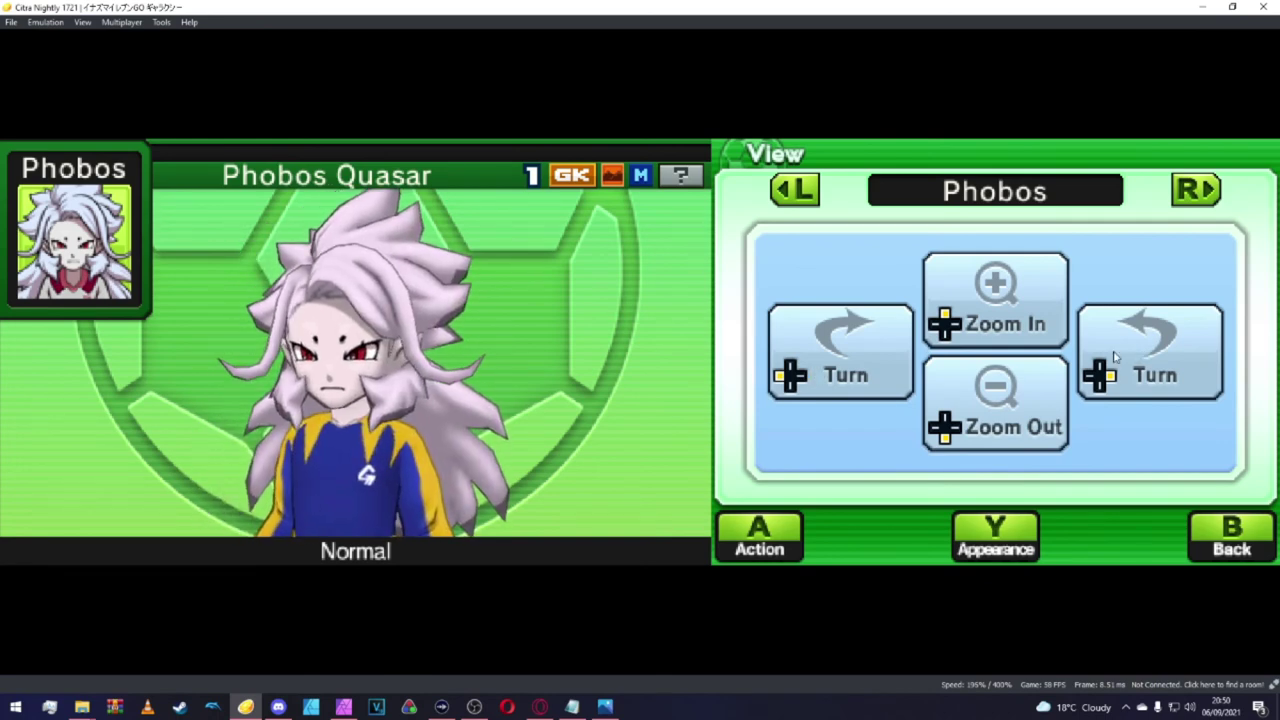
left_click(1186, 366)
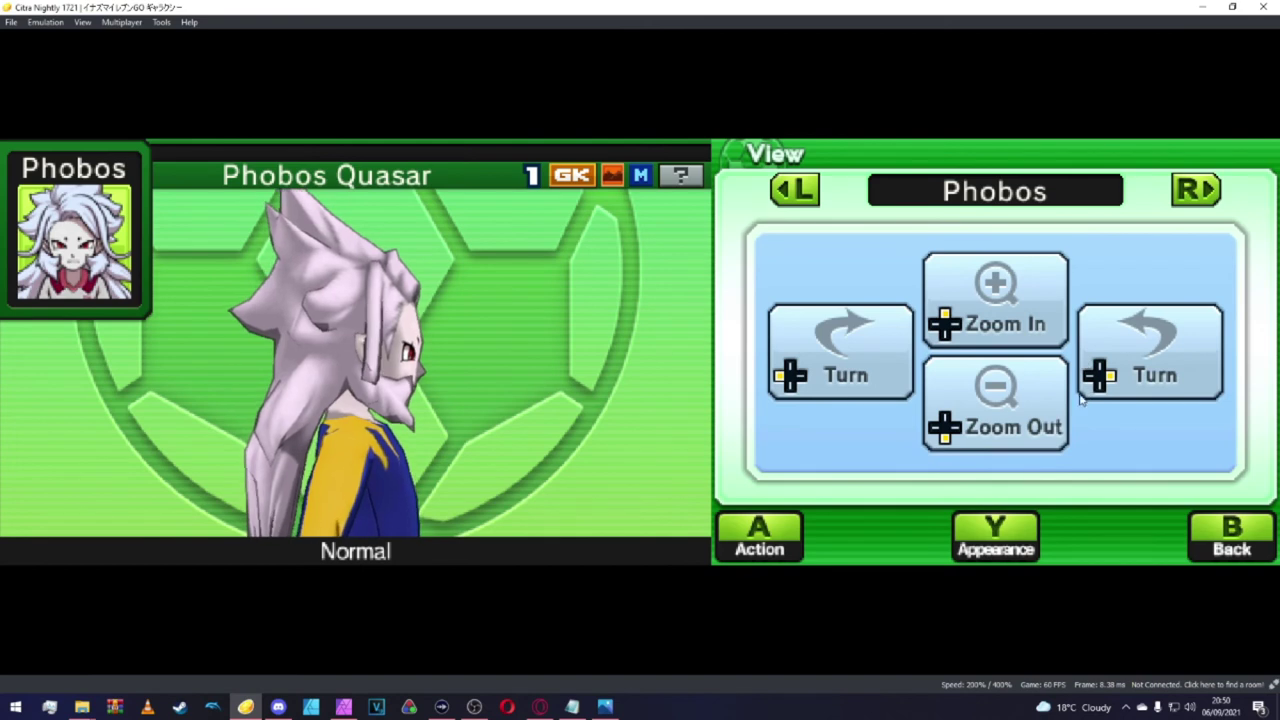
left_click(1022, 400)
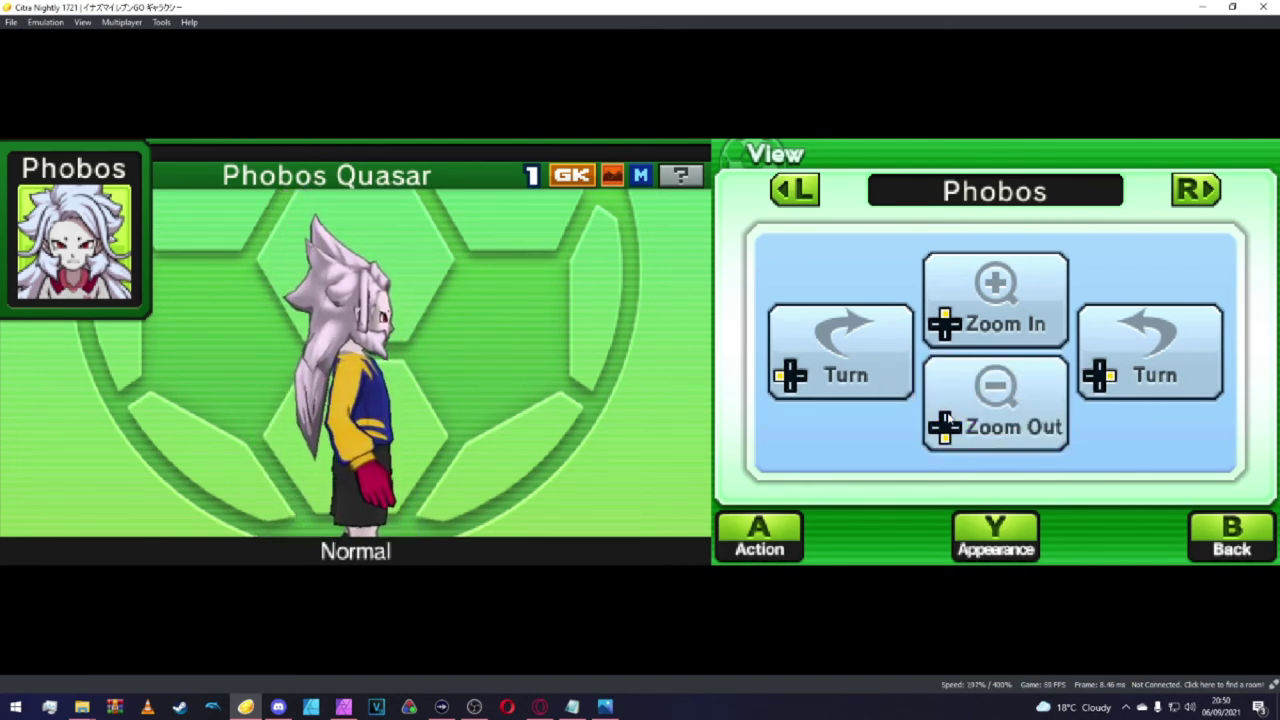
Rotate the goalkeeper round to its back and front again, then return to Affinity Photo.
left_click(782, 358)
left_click(782, 358)
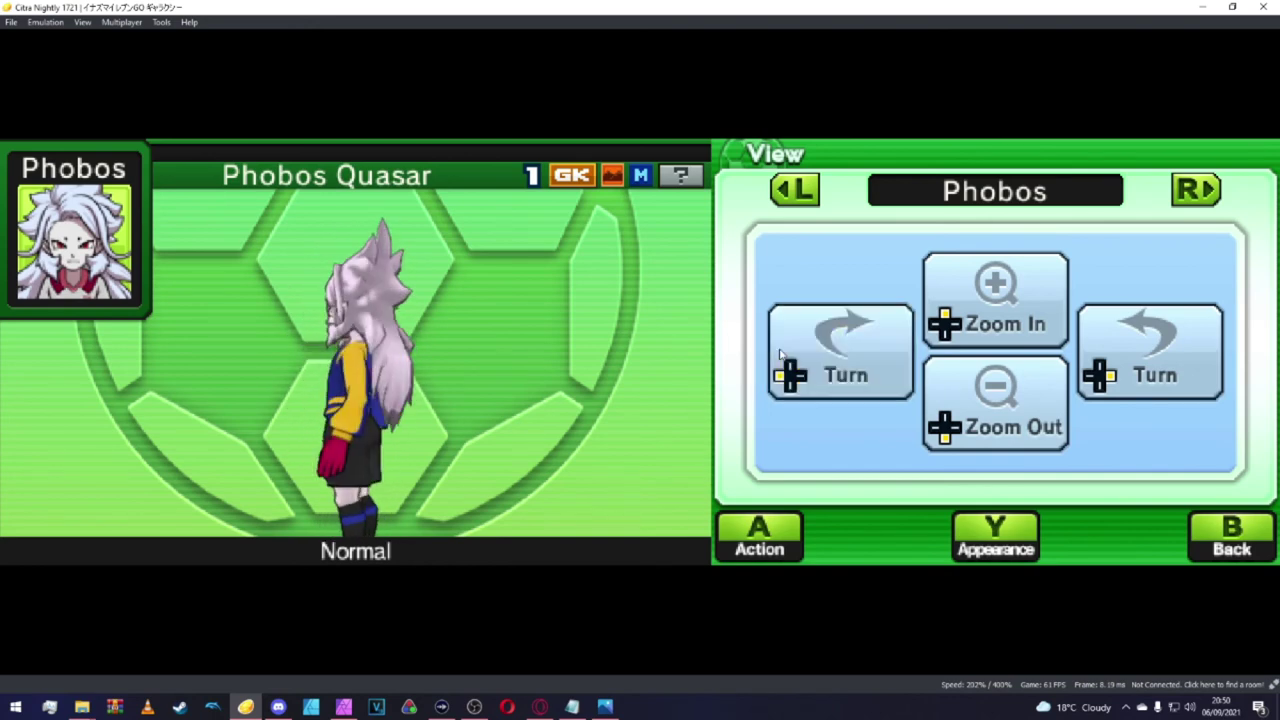
left_click(782, 358)
left_click(782, 355)
left_click(782, 355)
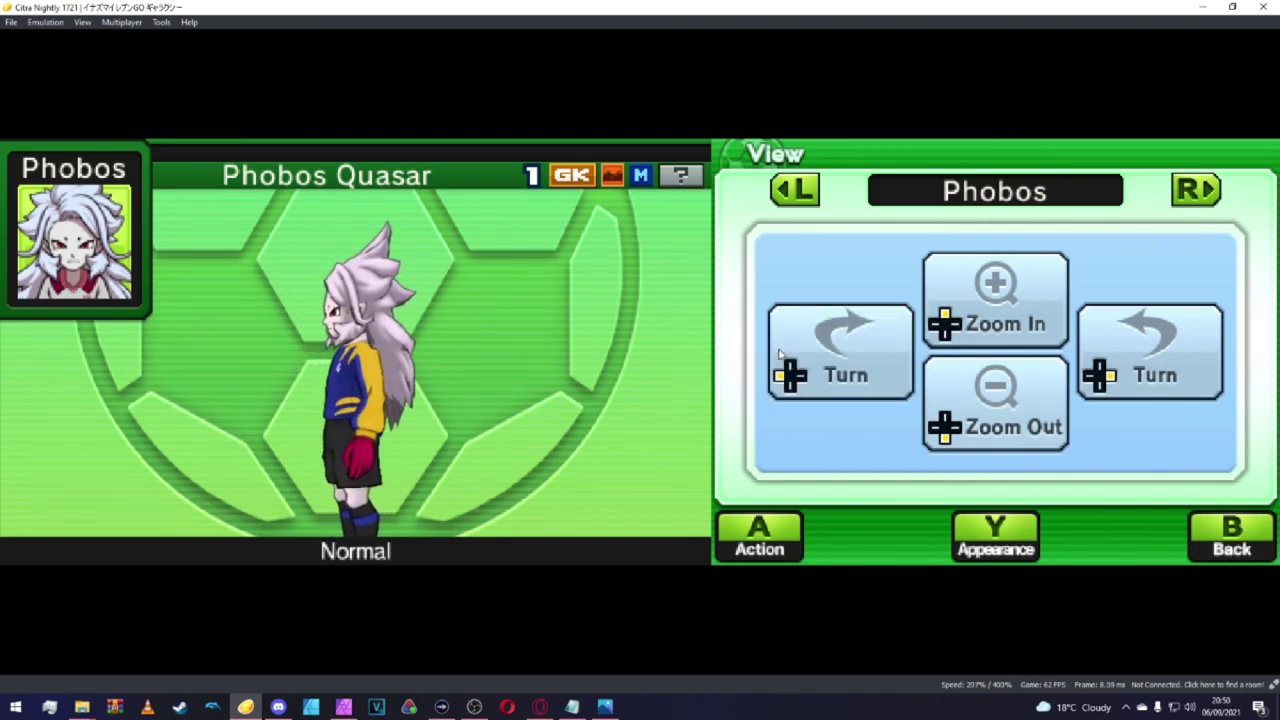
left_click(1135, 352)
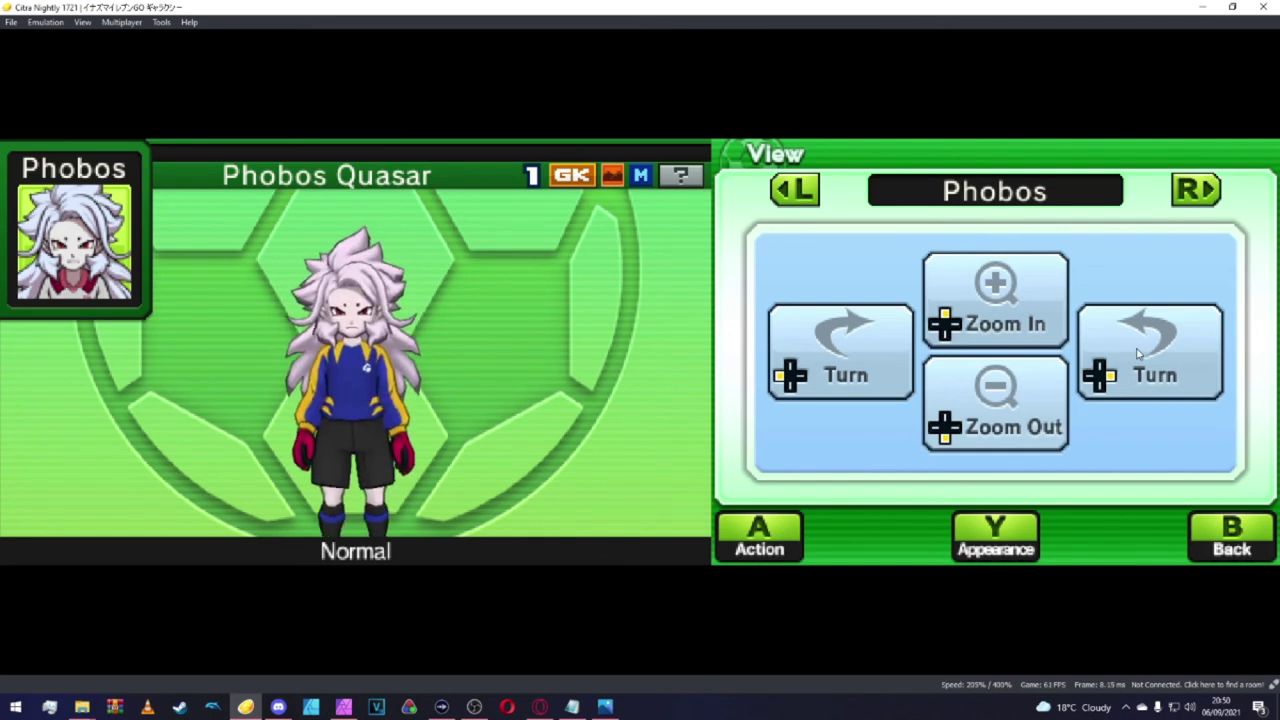
left_click(895, 360)
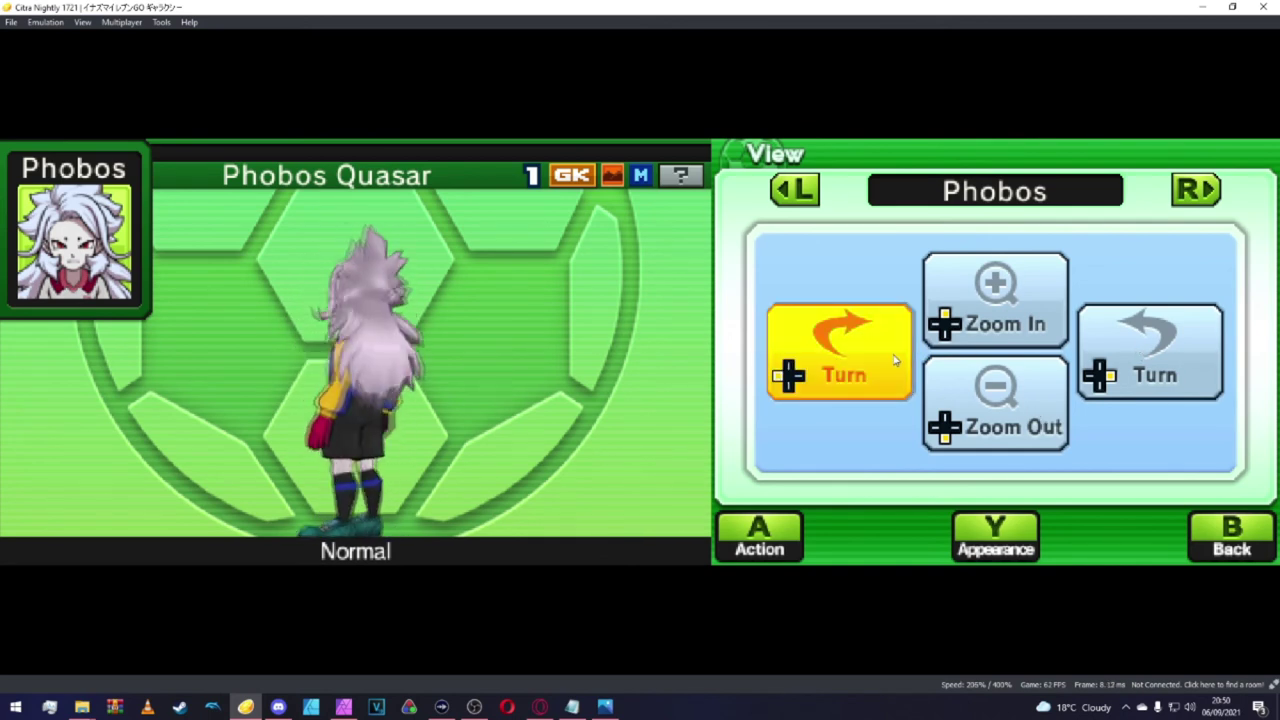
left_click(1130, 353)
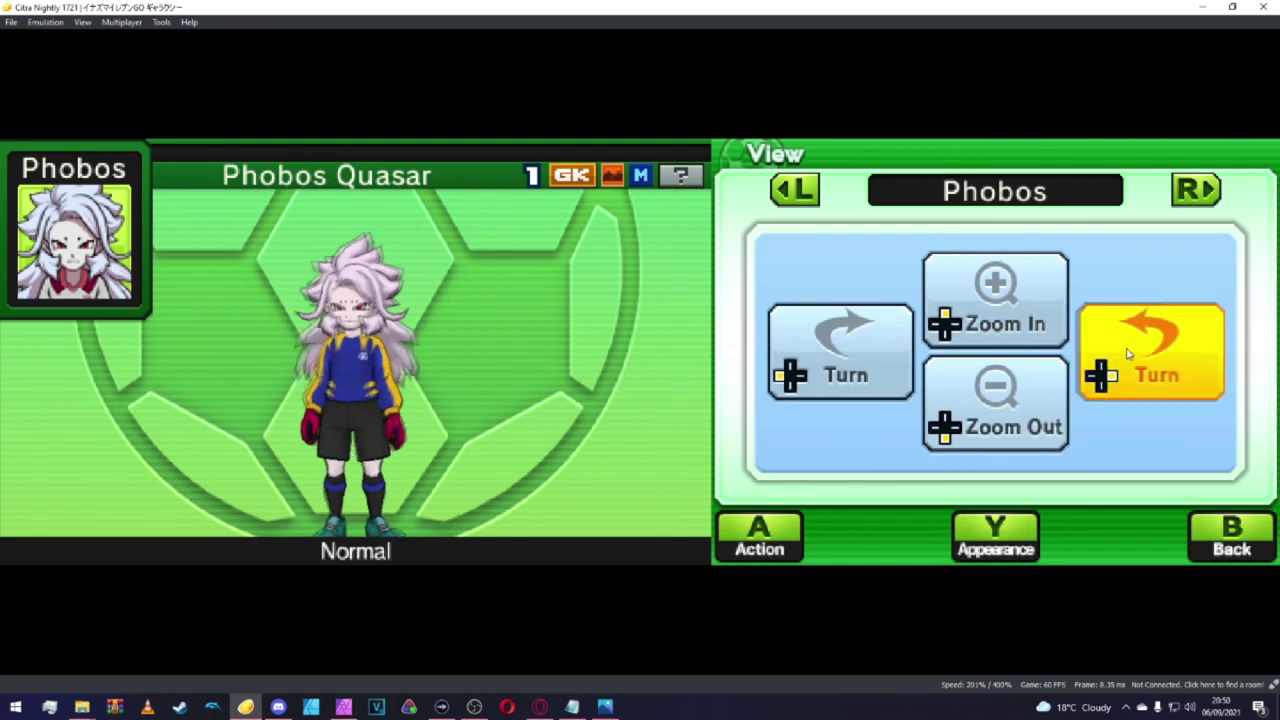
left_click(1010, 312)
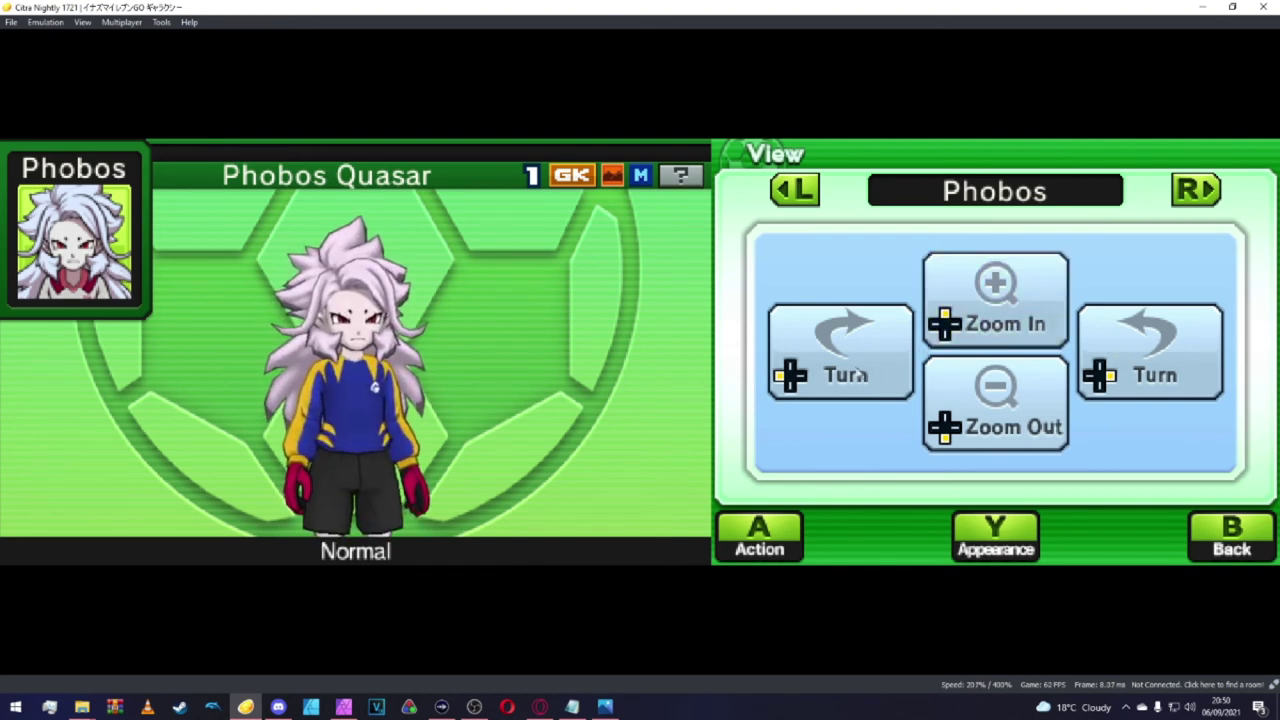
left_click(1133, 368)
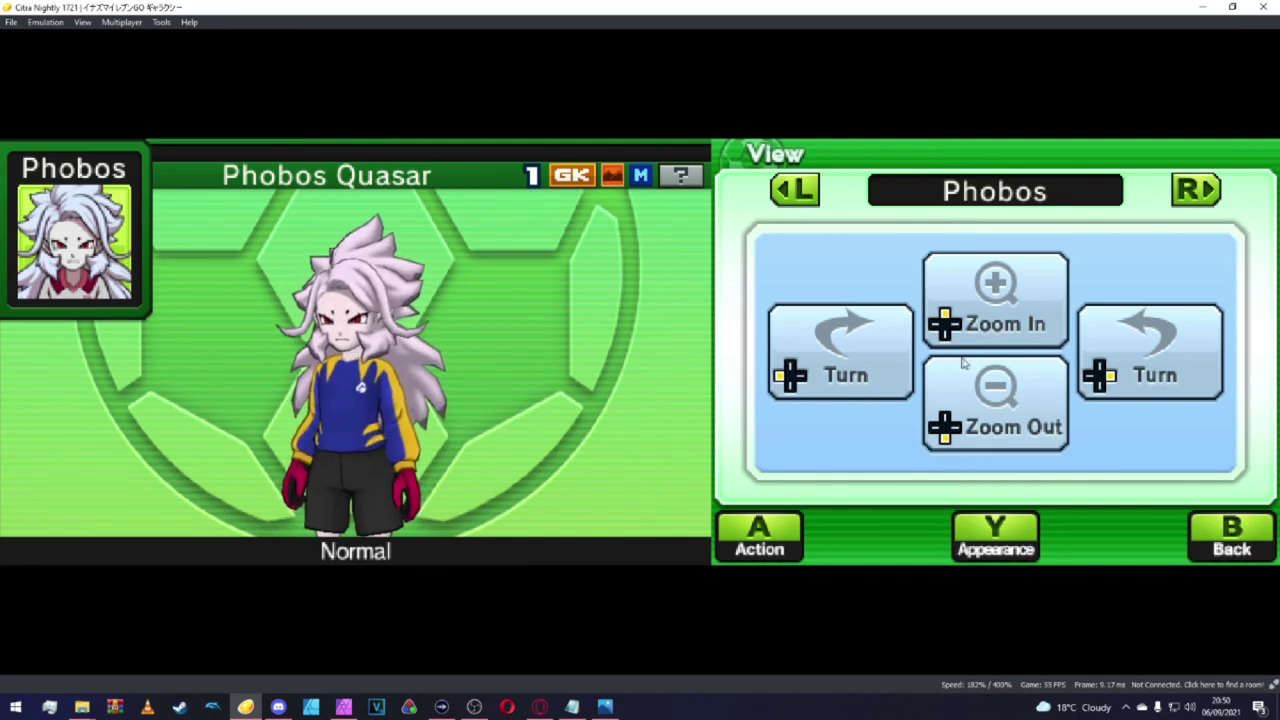
left_click(1093, 360)
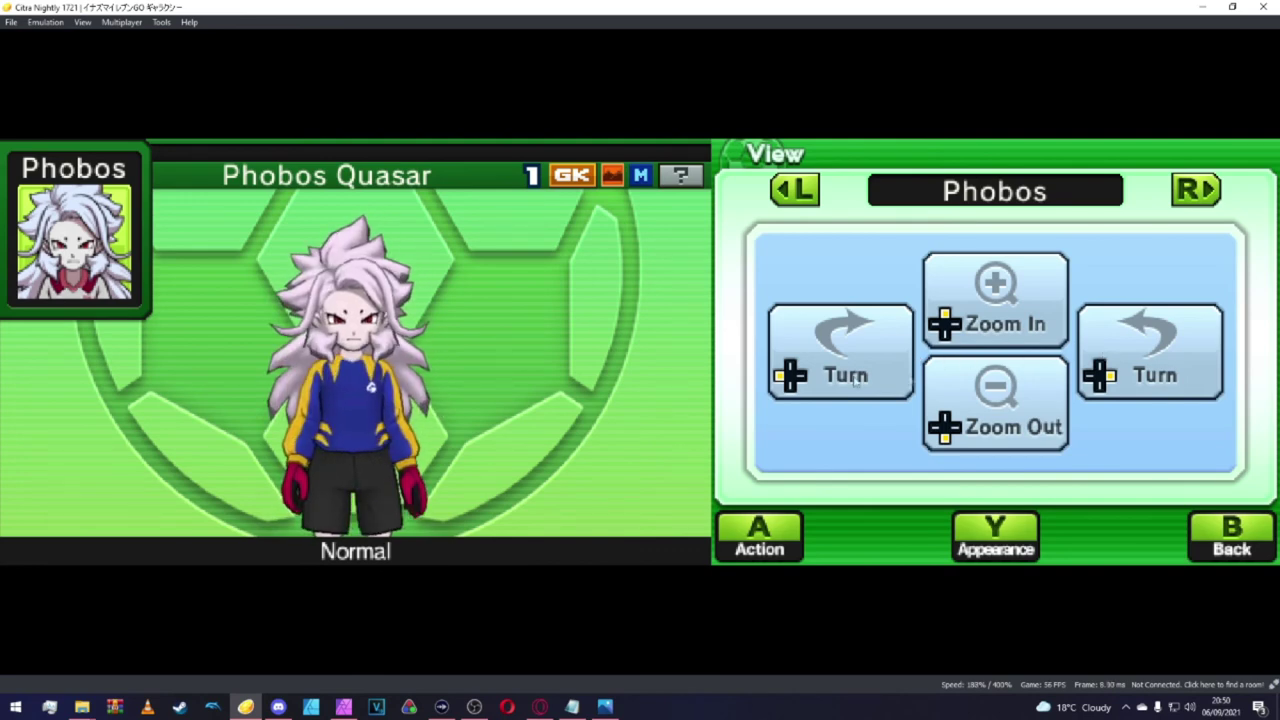
left_click(1085, 365)
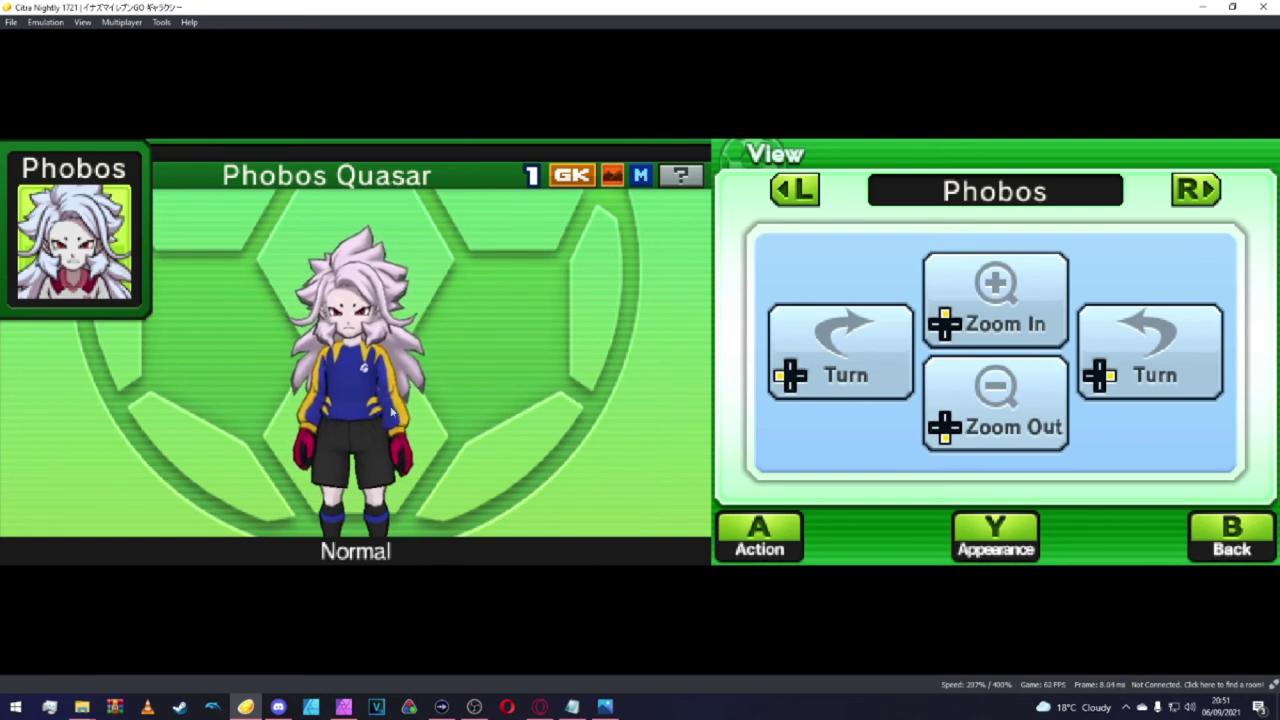
left_click(343, 706)
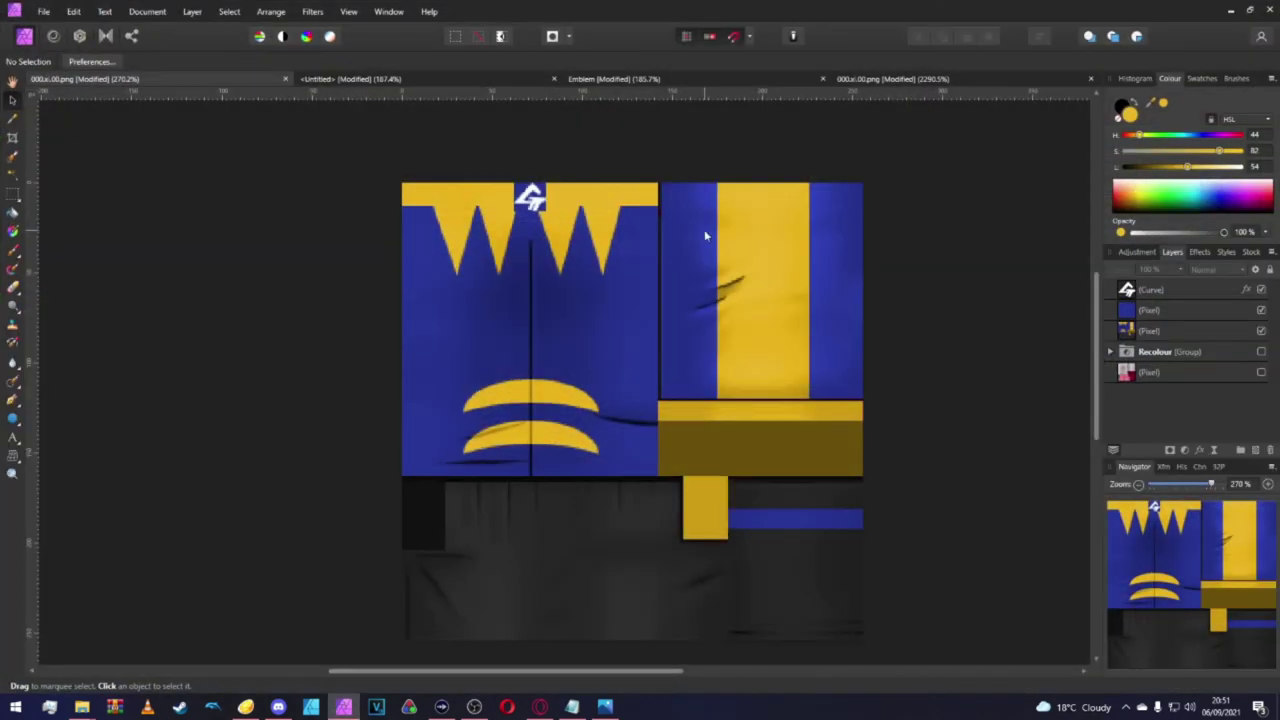
Hide the blue square and GT emblem layers, then check the zigzag collar, square and emblem layers.
scroll(449, 203, "up", 3)
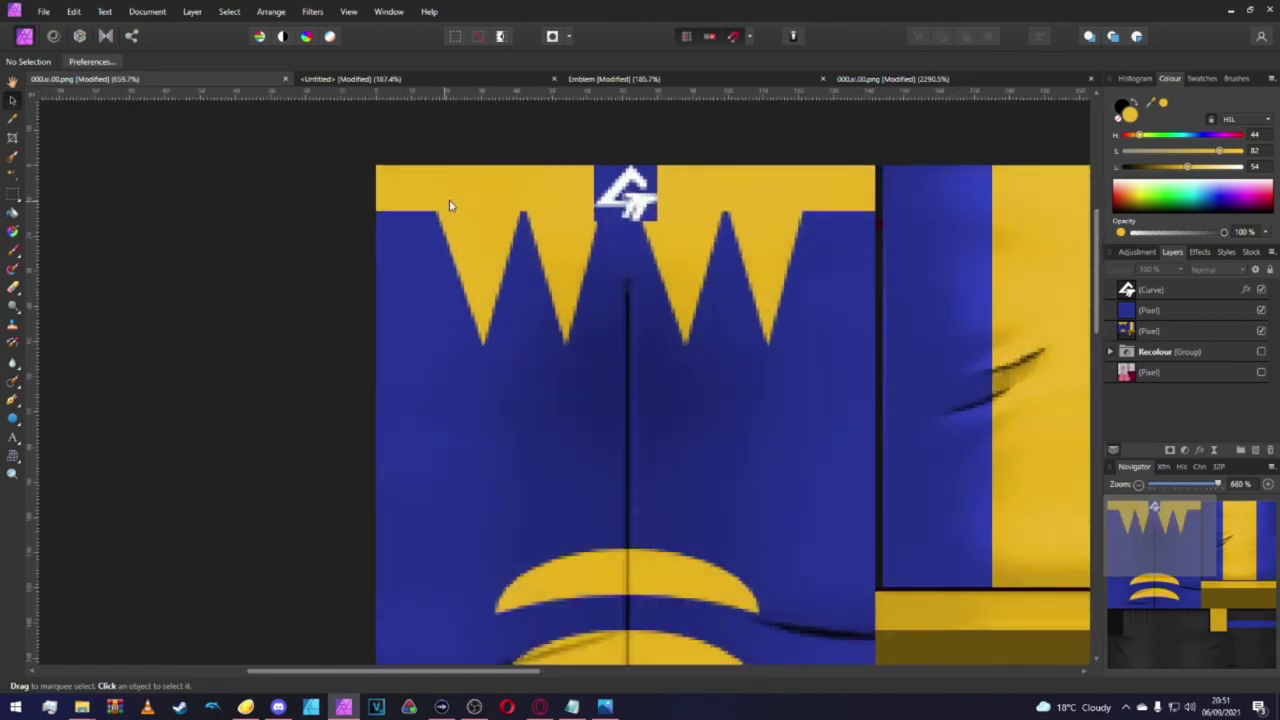
left_click(1261, 310)
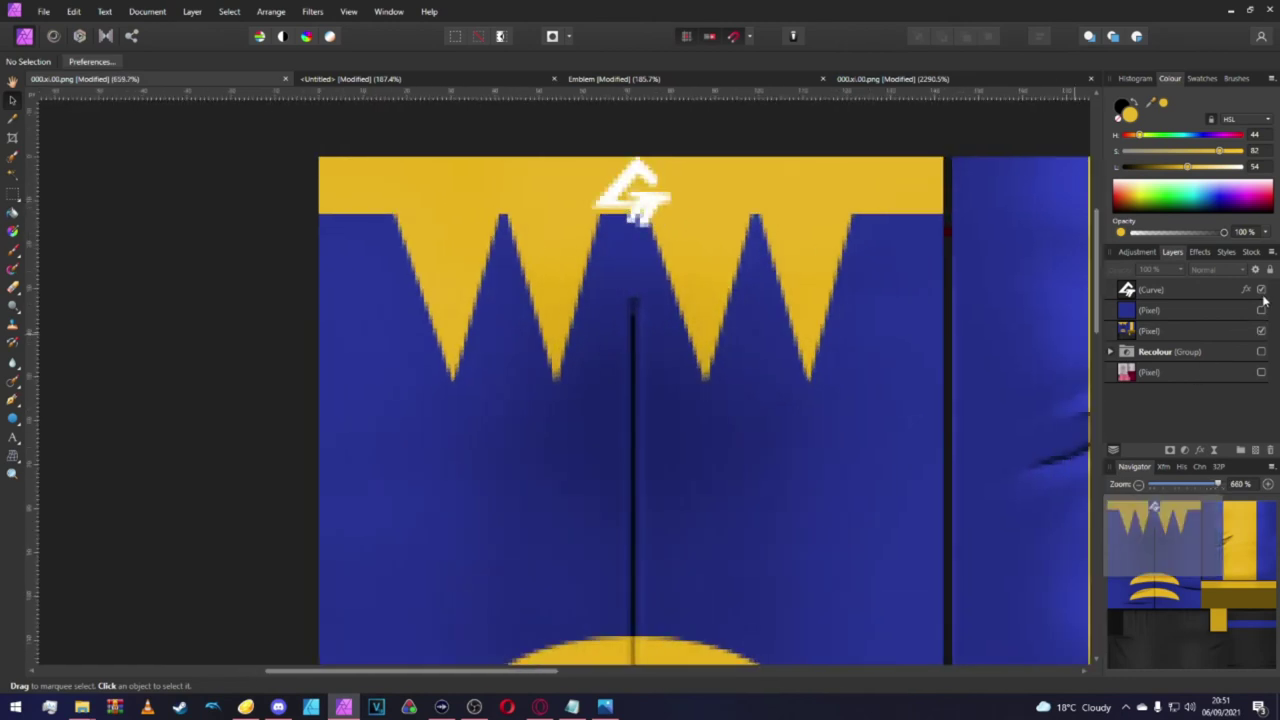
left_click(1261, 289)
left_click(535, 243)
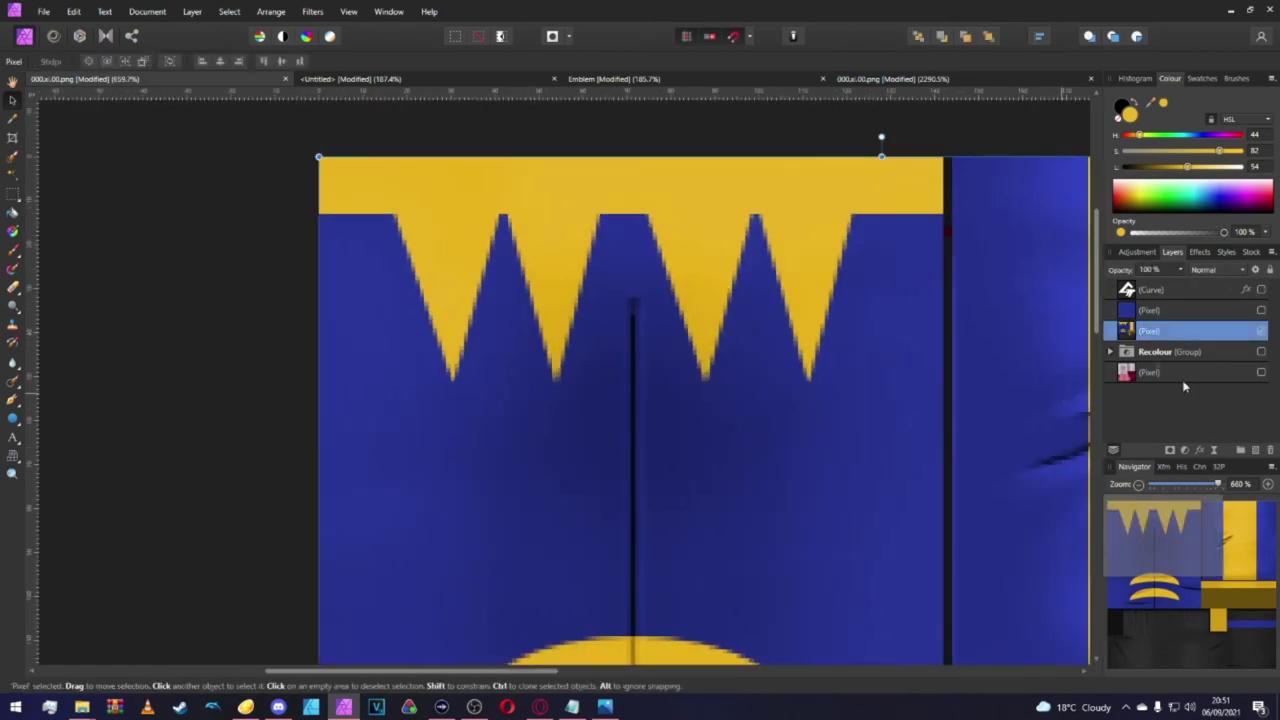
left_click(1139, 311)
left_click(1145, 292)
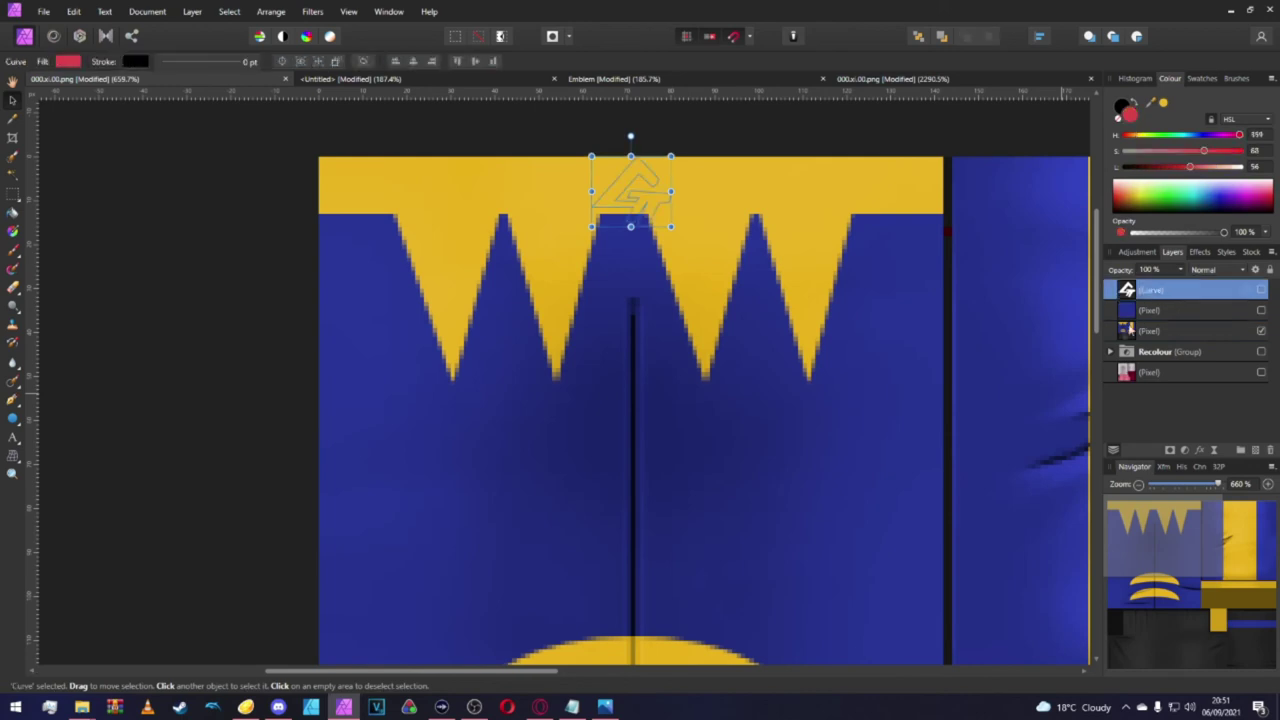
Expand the Recolour group, show the bottom pixel layer, and select the second Recolour Adjustment.
left_click(1110, 352)
left_click(1131, 338)
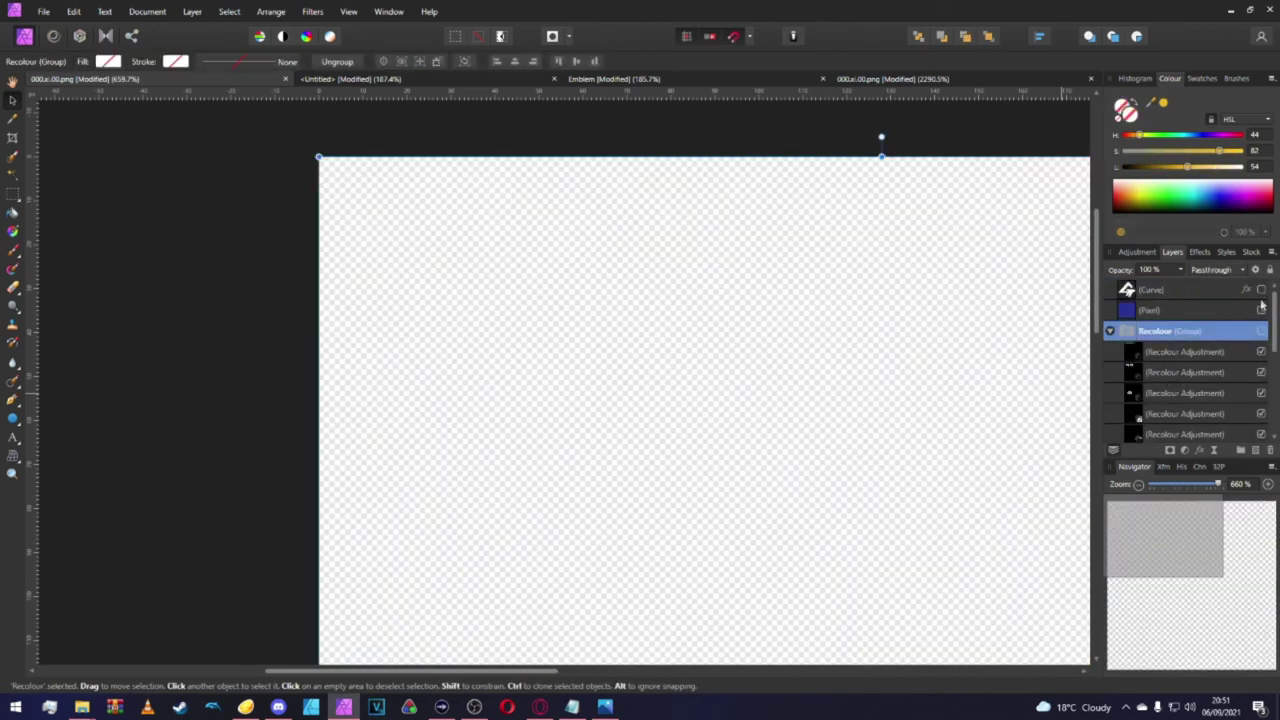
scroll(1250, 370, "down", 3)
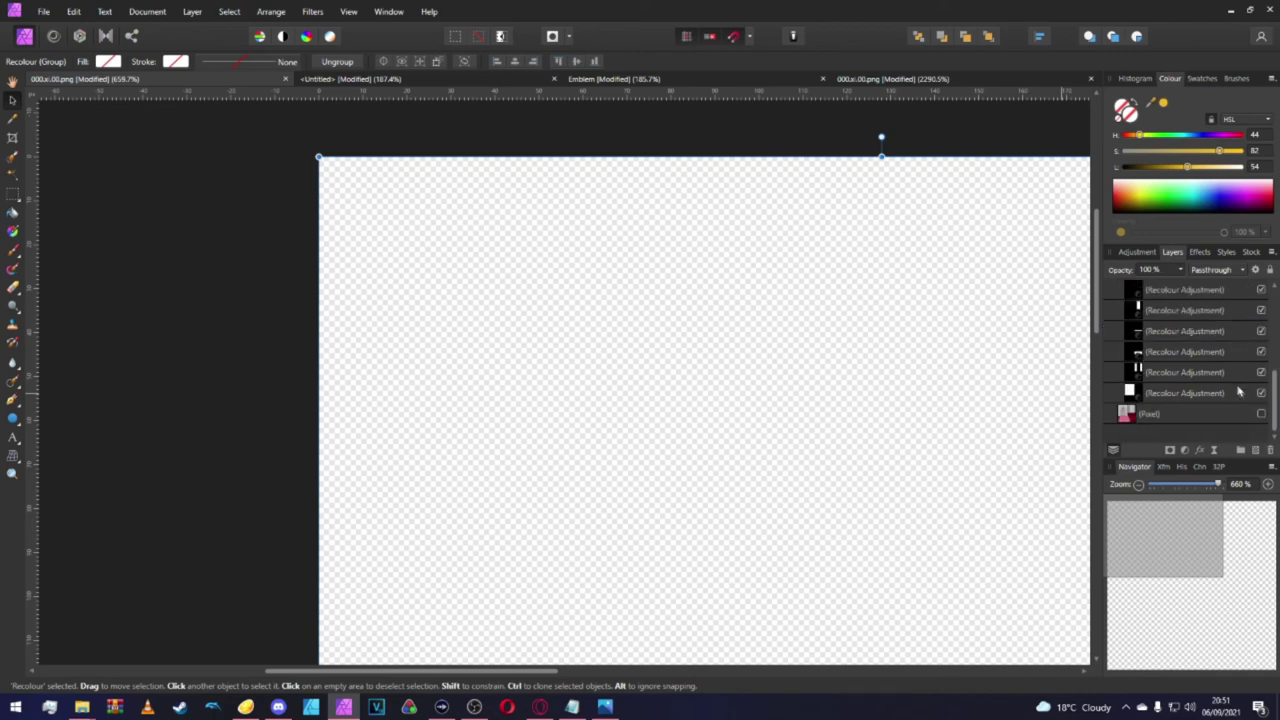
left_click(1260, 415)
scroll(1057, 325, "right", 2)
scroll(1176, 344, "up", 3)
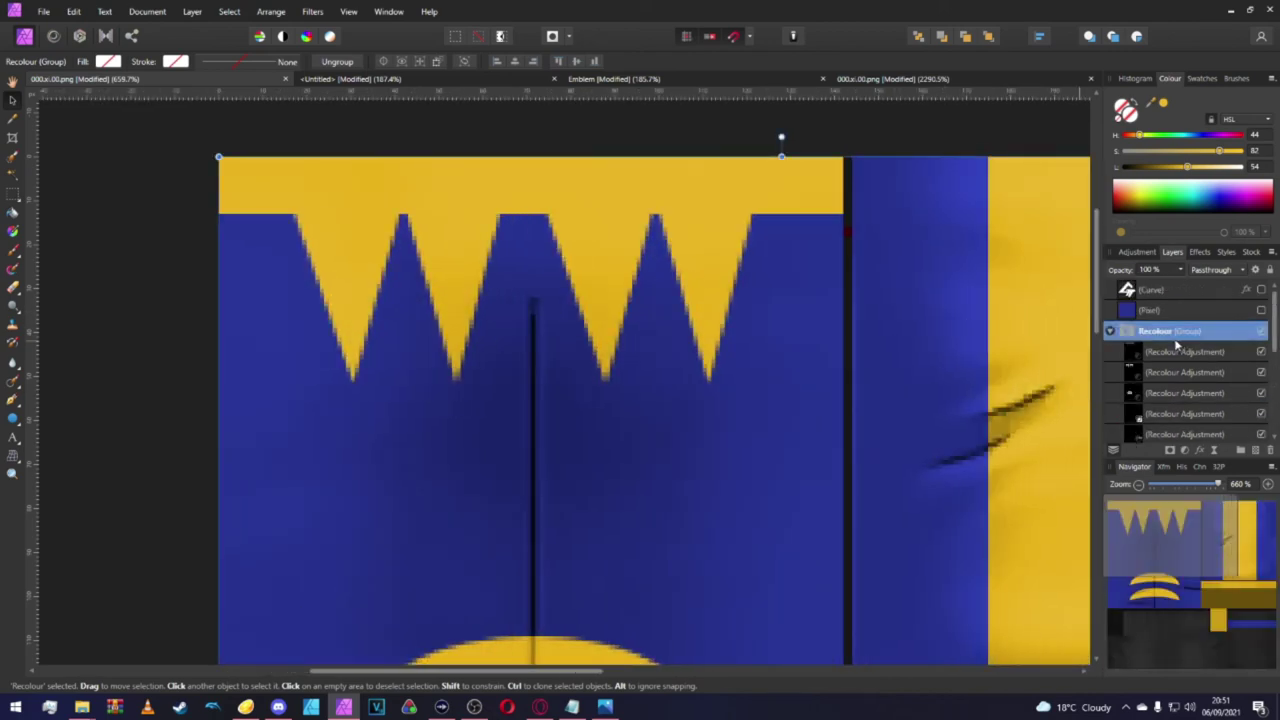
left_click(1174, 375)
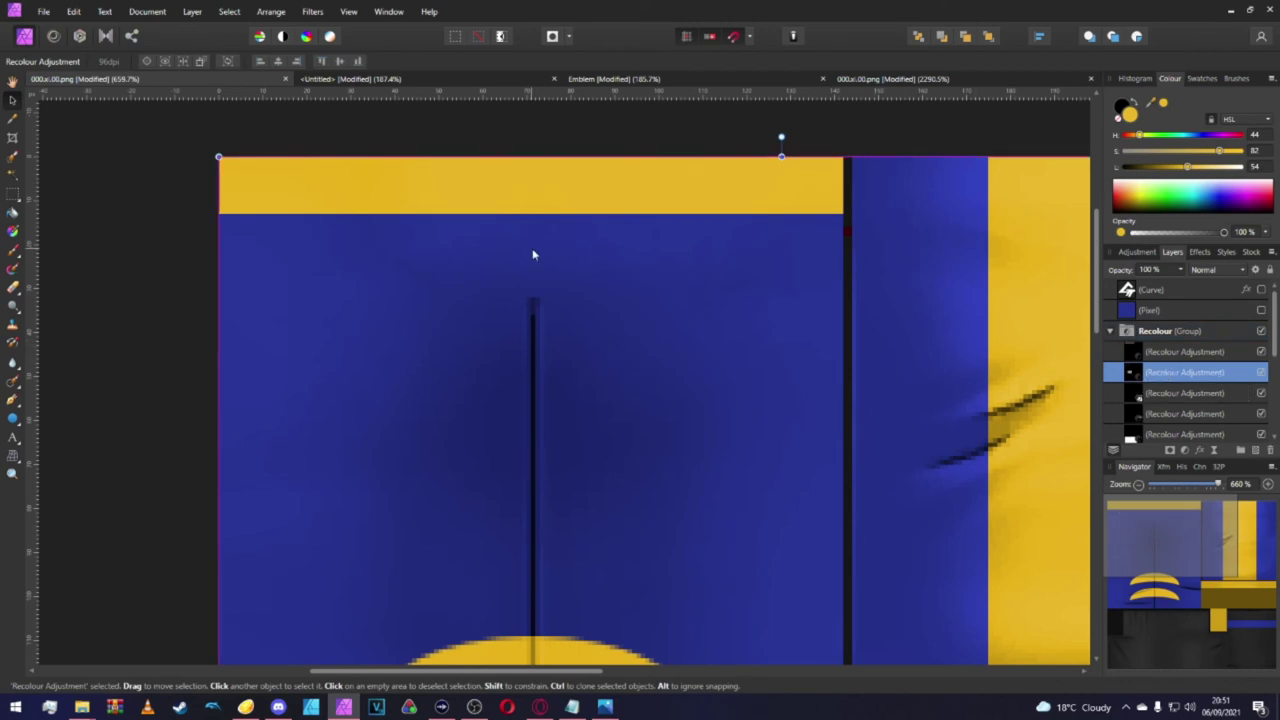
scroll(466, 240, "right", 2)
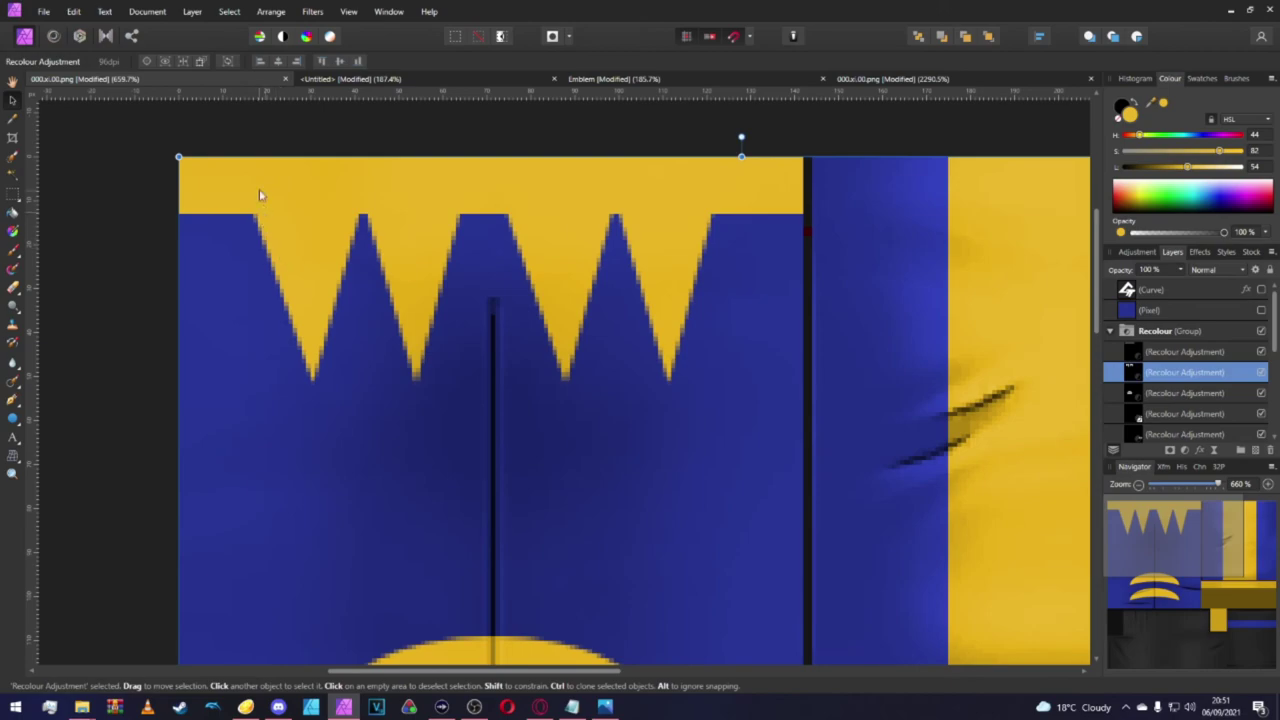
Zoom in and turn Phobos in Citra to check the collar, then zoom the texture canvas.
key("alt+Tab")
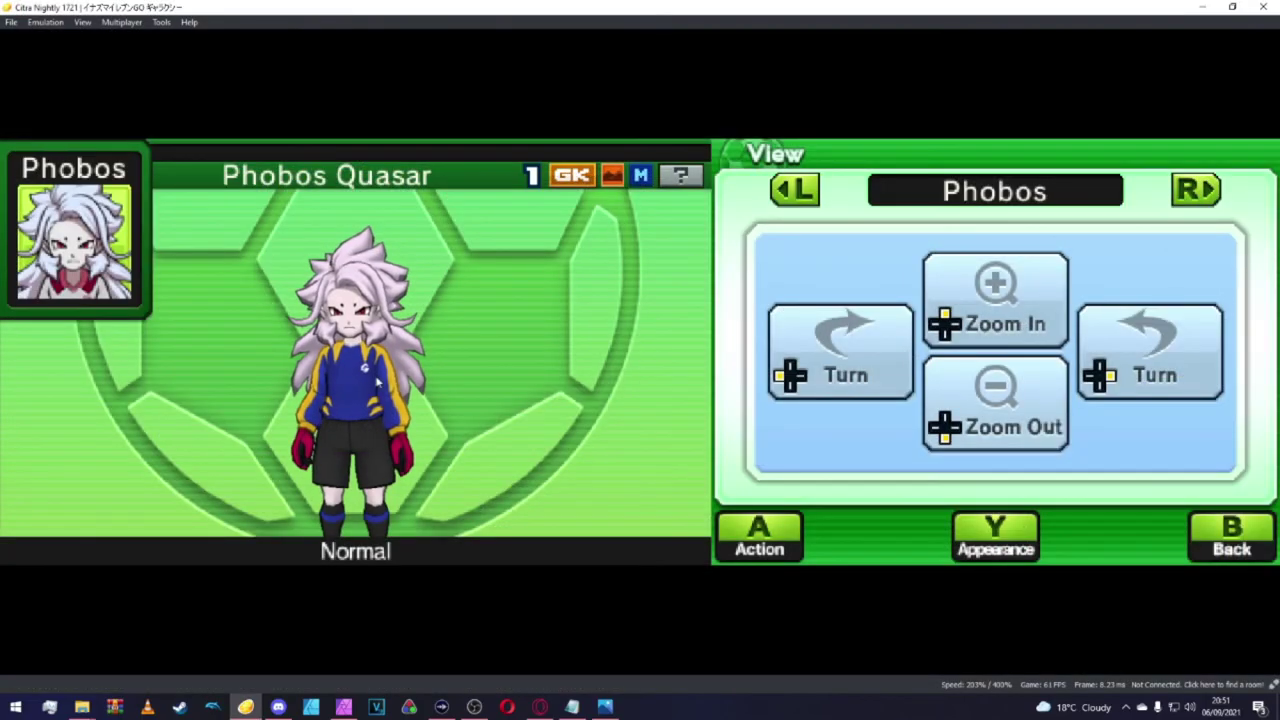
left_click(1003, 308)
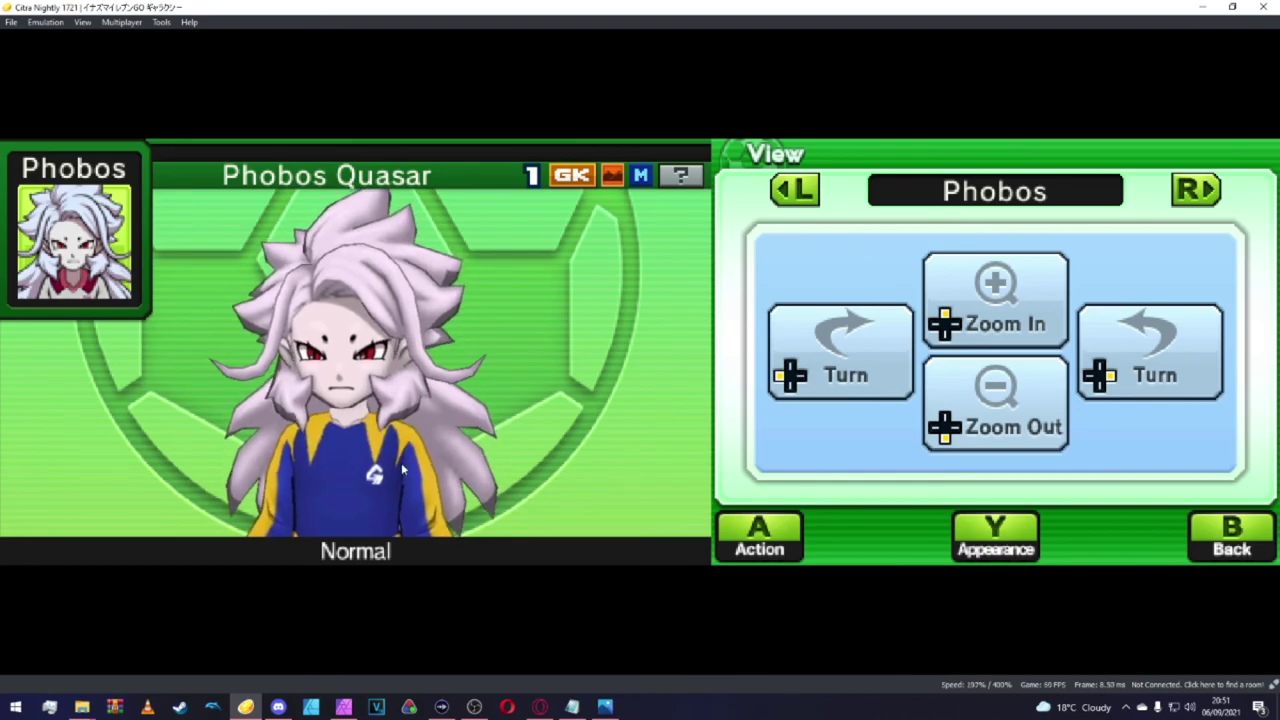
key("alt+Tab")
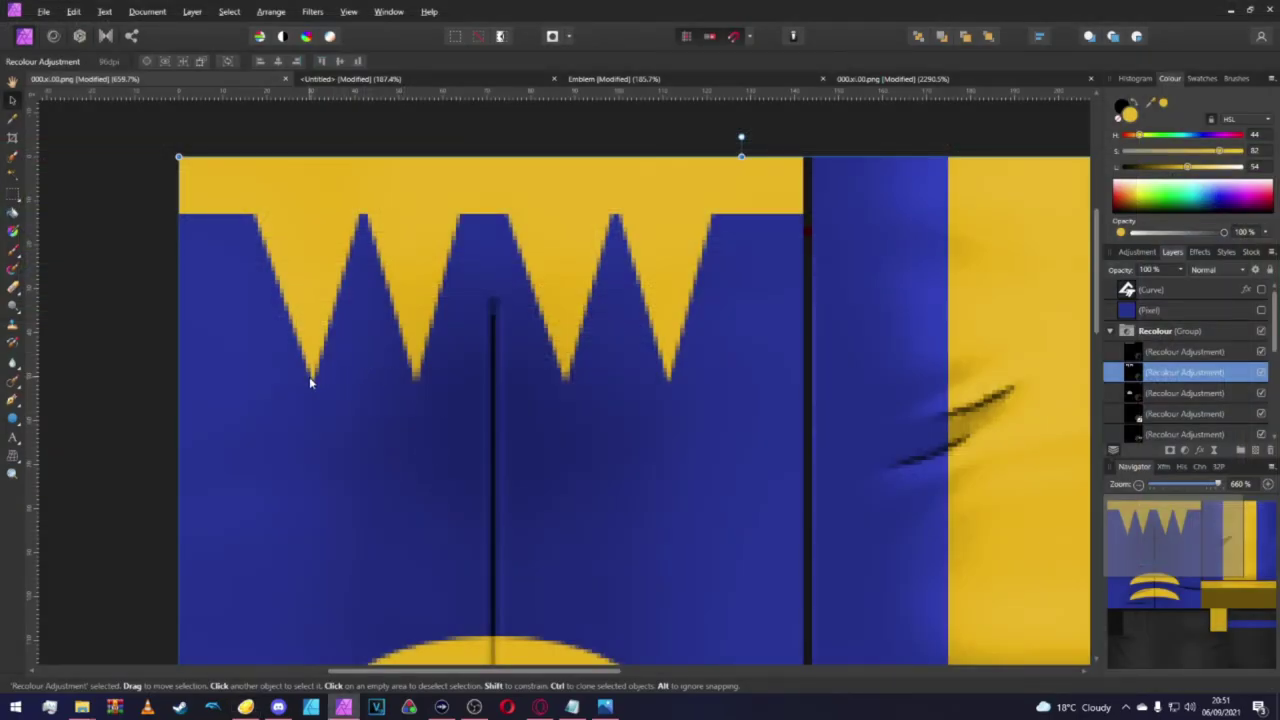
key("alt+Tab")
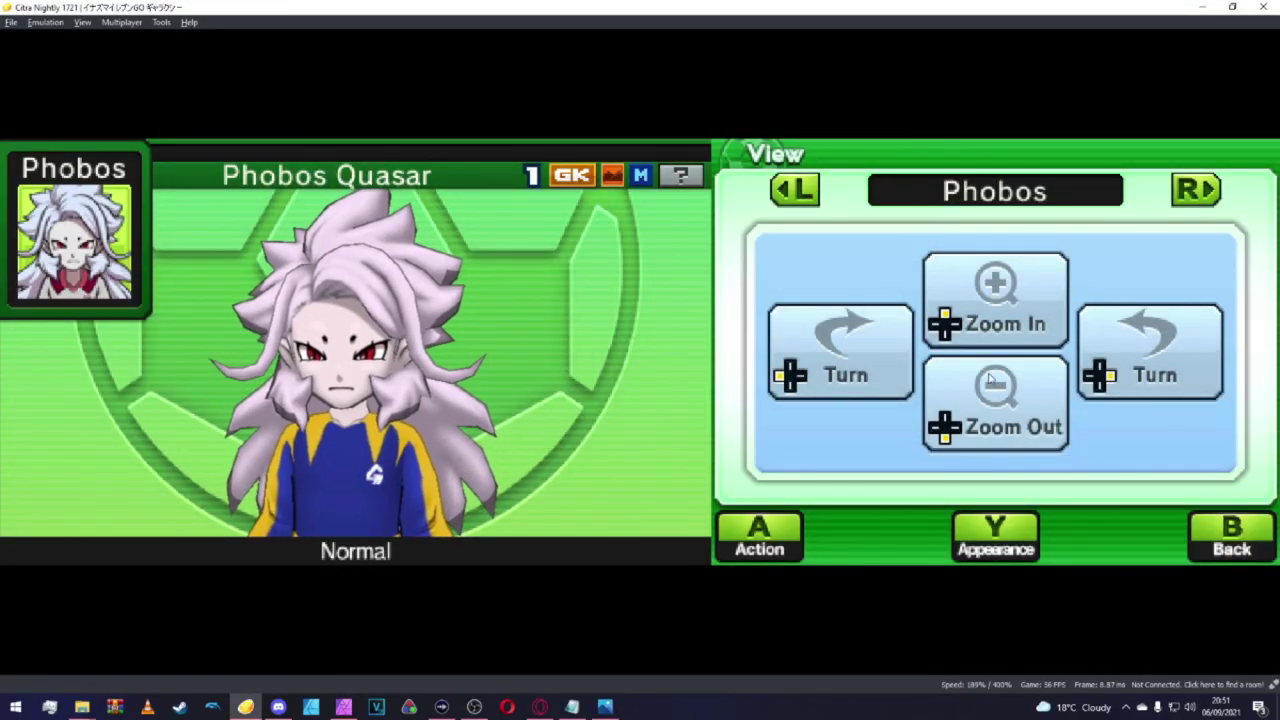
left_click(1082, 375)
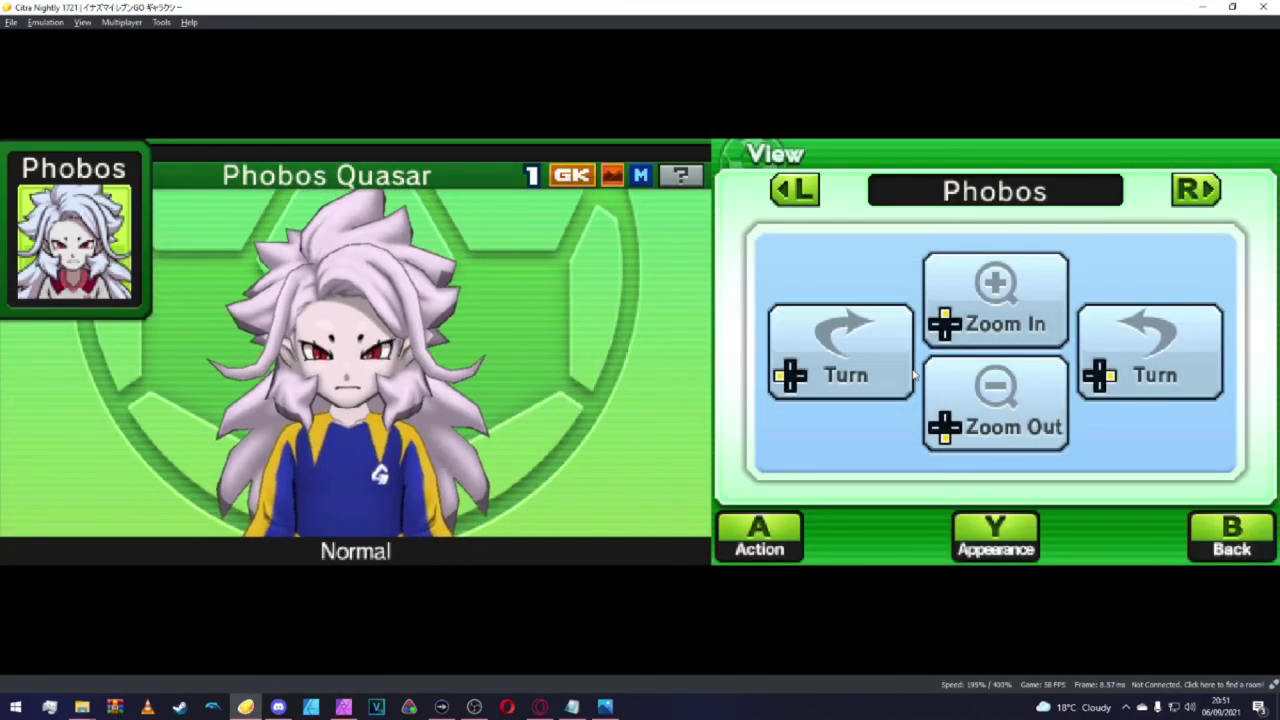
key("alt+Tab")
scroll(880, 385, "down", 5)
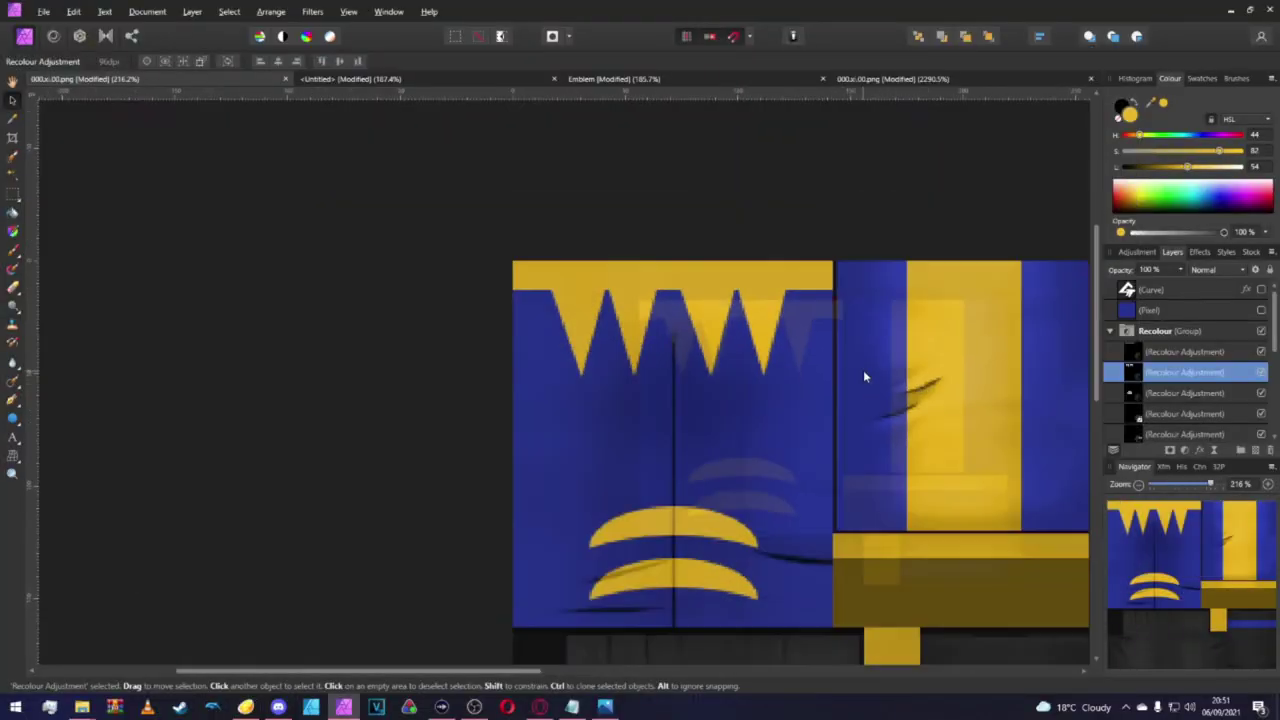
scroll(894, 397, "up", 5)
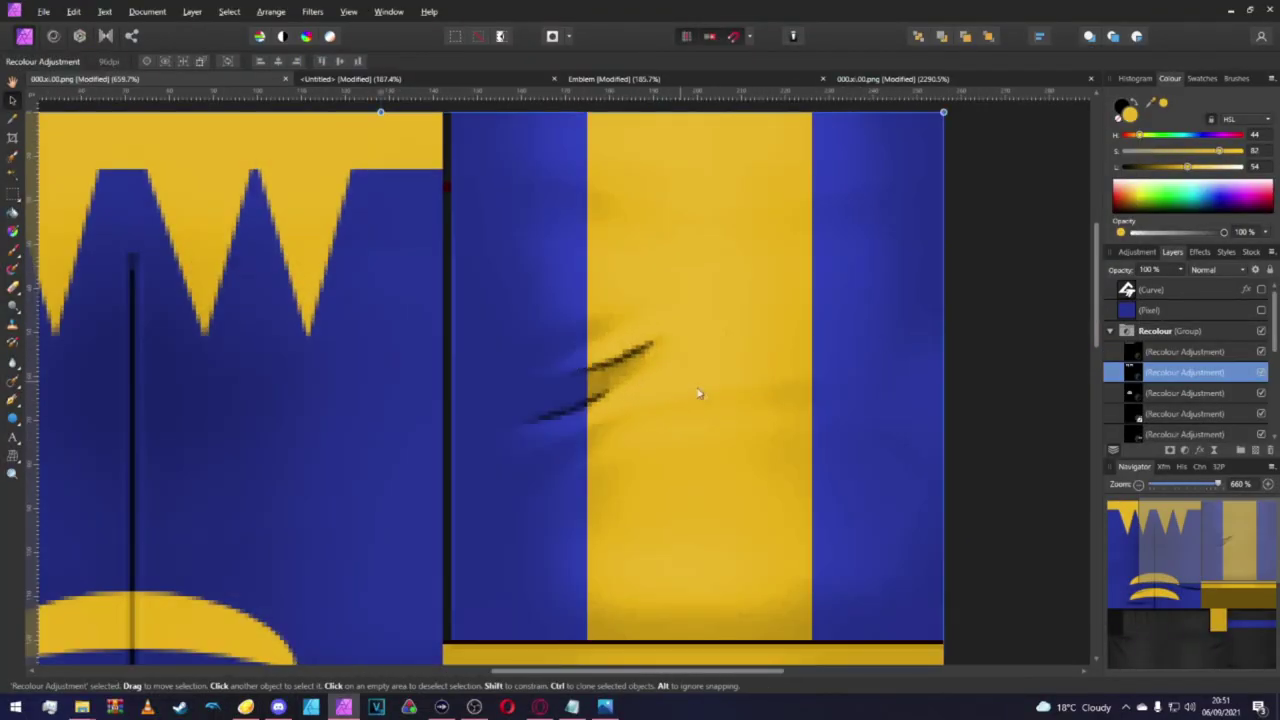
scroll(443, 394, "down", 2)
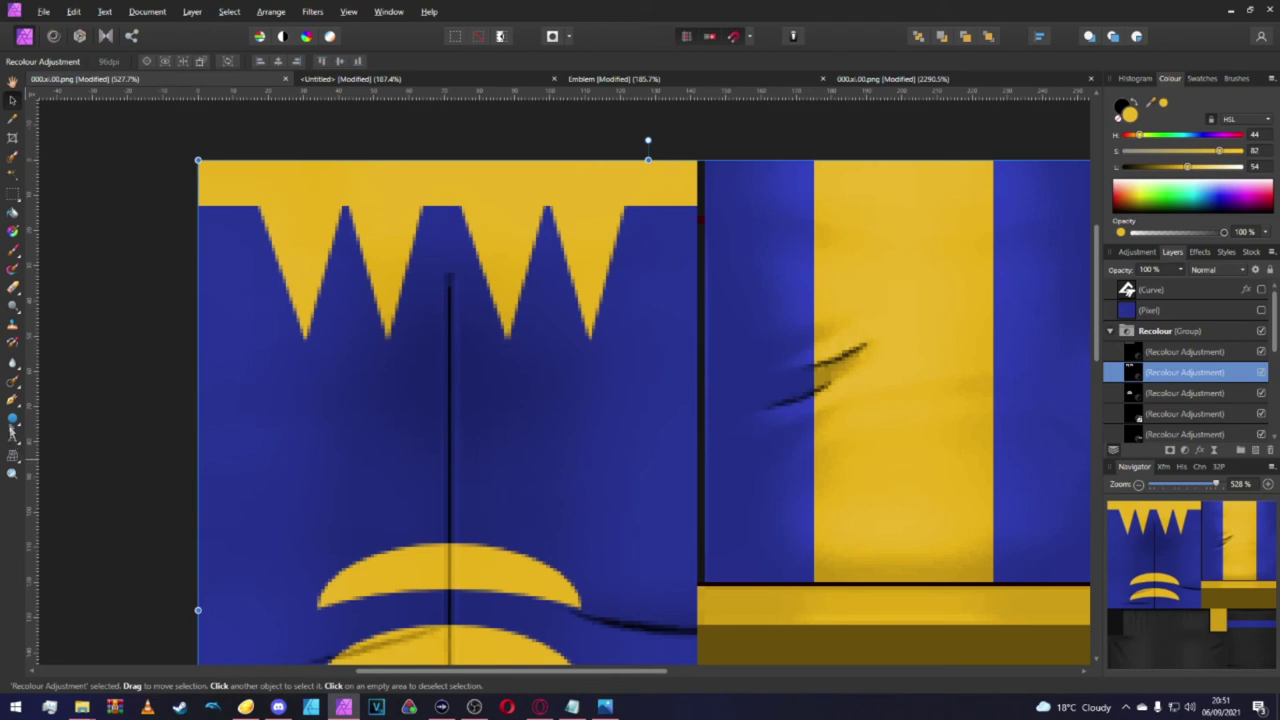
Draw a closed straight-edged zigzag outline over the collar notches with the Pen tool.
left_click(12, 400)
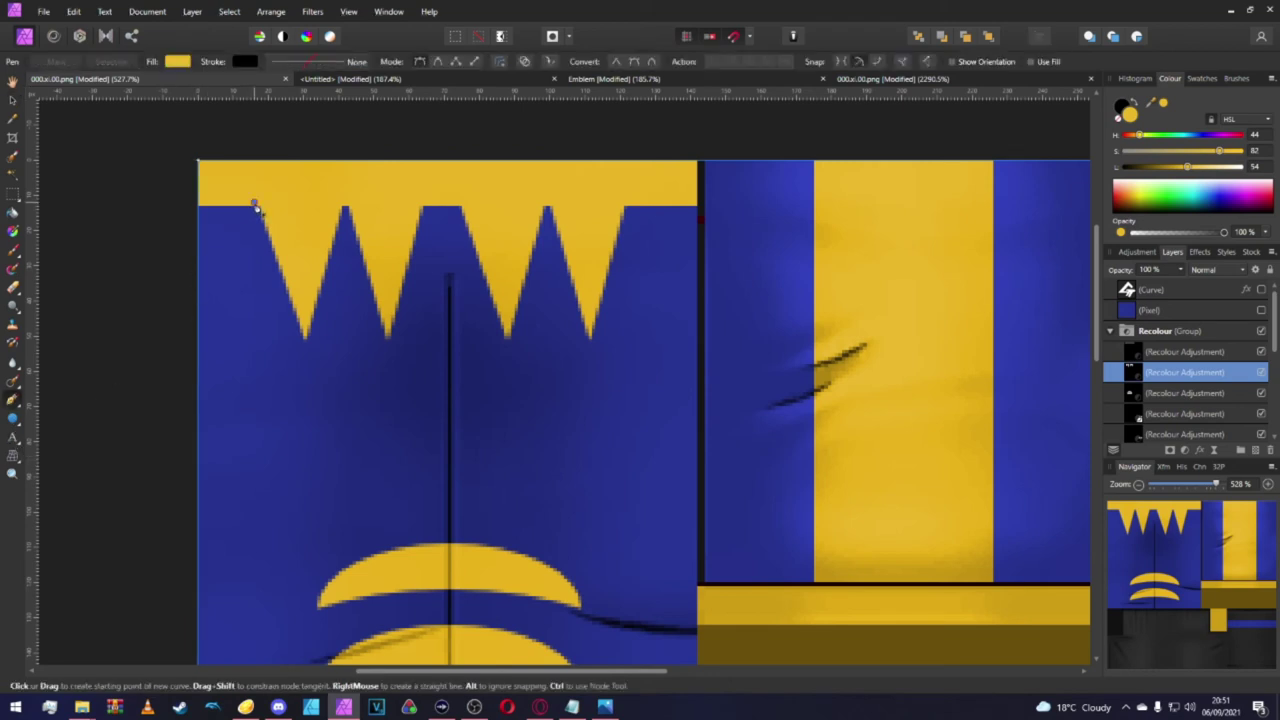
left_click(254, 203)
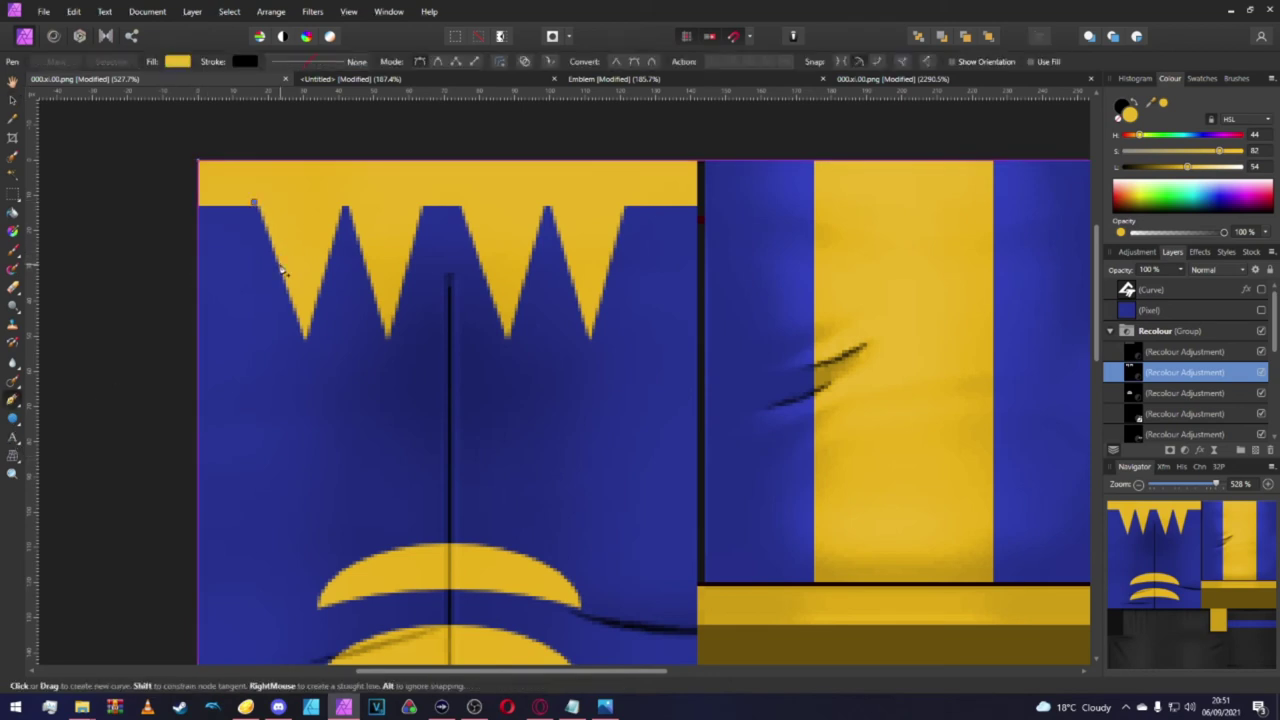
left_click(292, 275)
left_click(367, 208)
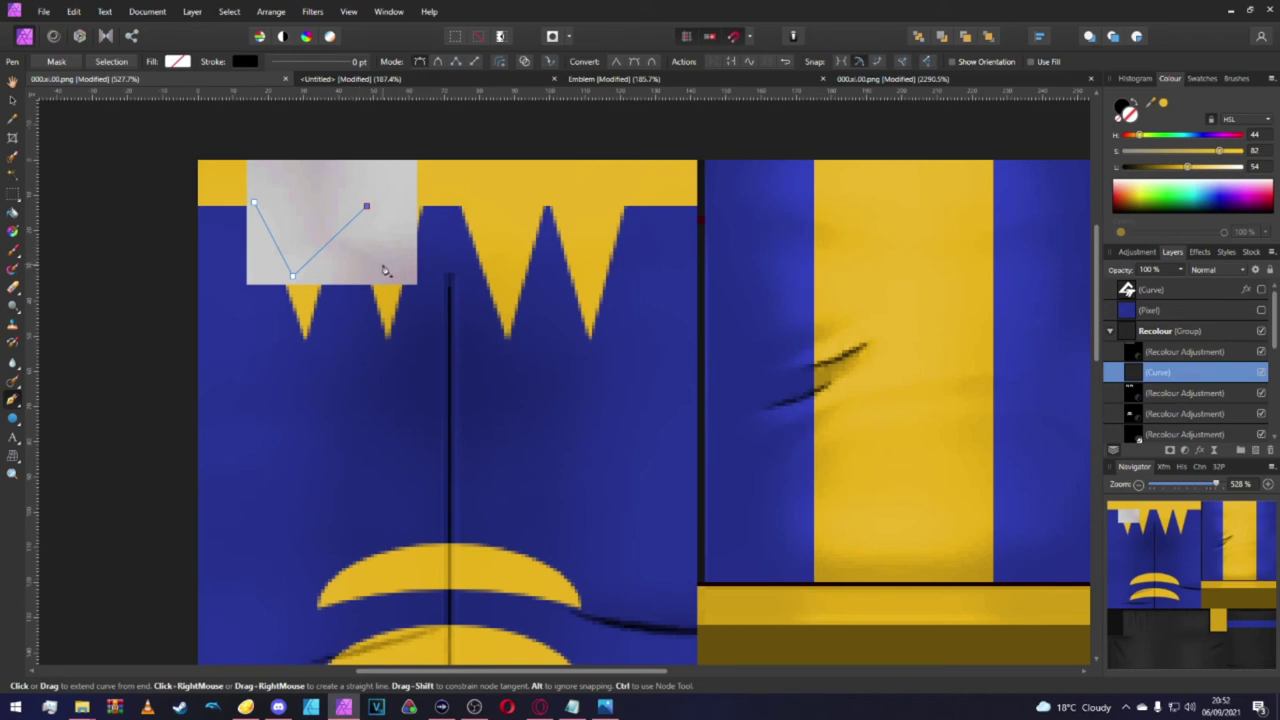
left_click(401, 276)
left_click(469, 220)
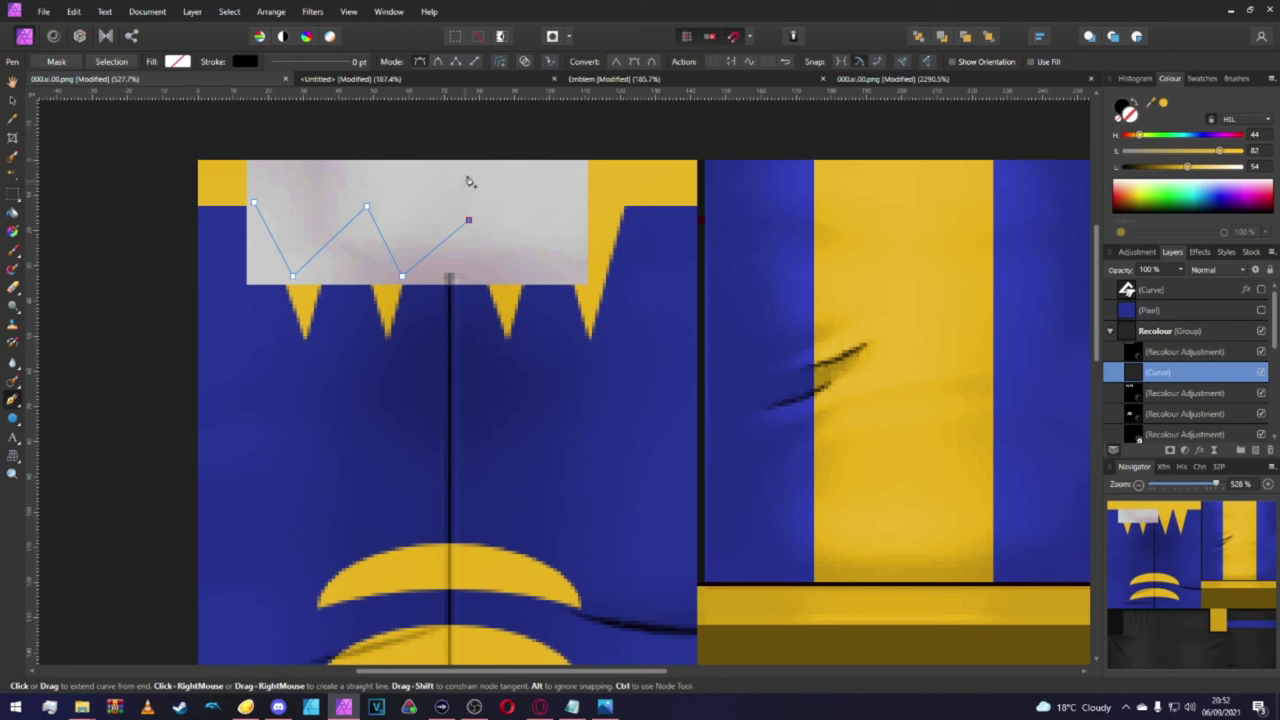
left_click(472, 147)
left_click(251, 152)
left_click(255, 201)
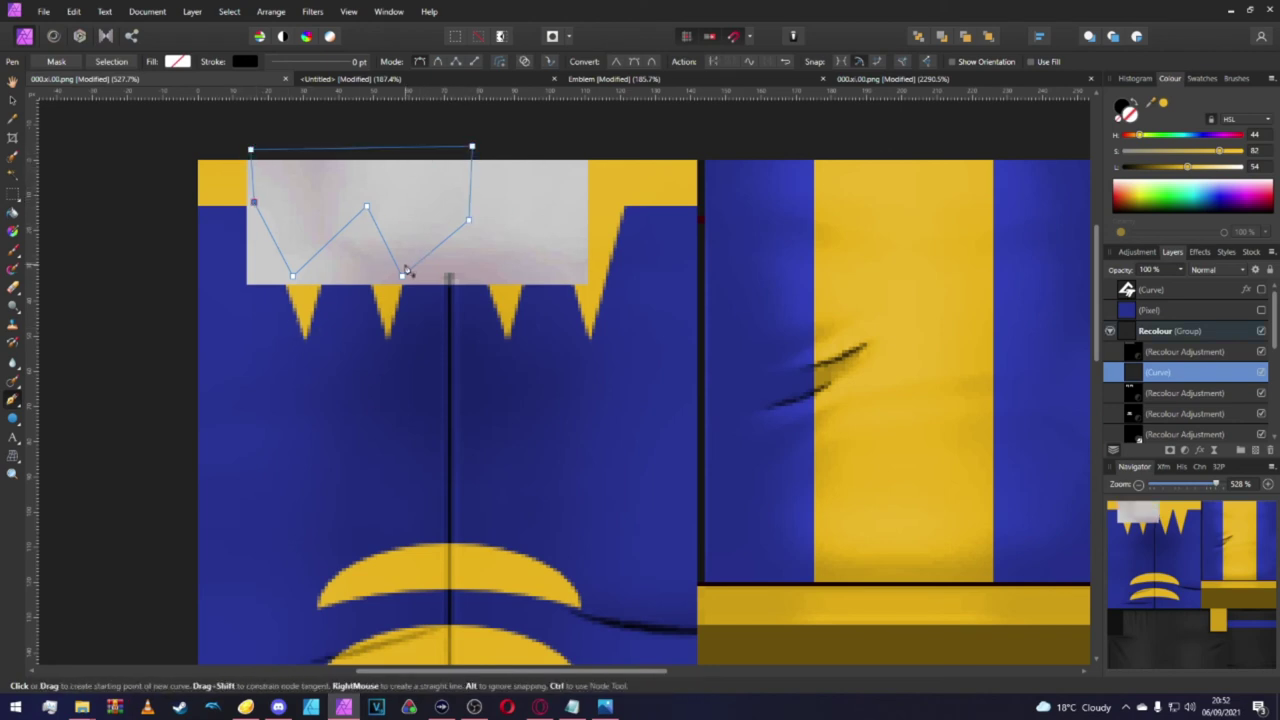
Move the zigzag shape right and place its Curve layer above the Recolour group.
key("v")
left_click_drag(417, 214, 624, 305)
scroll(580, 340, "down", 4)
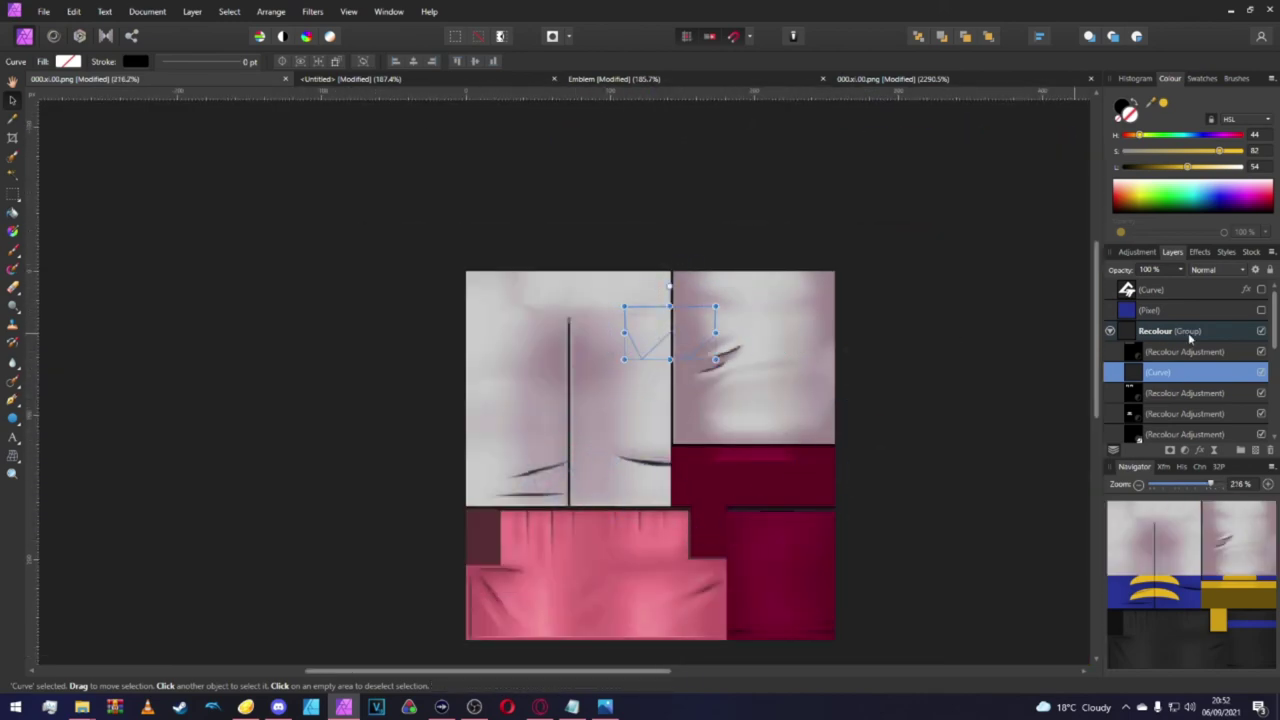
left_click_drag(1145, 372, 1130, 330)
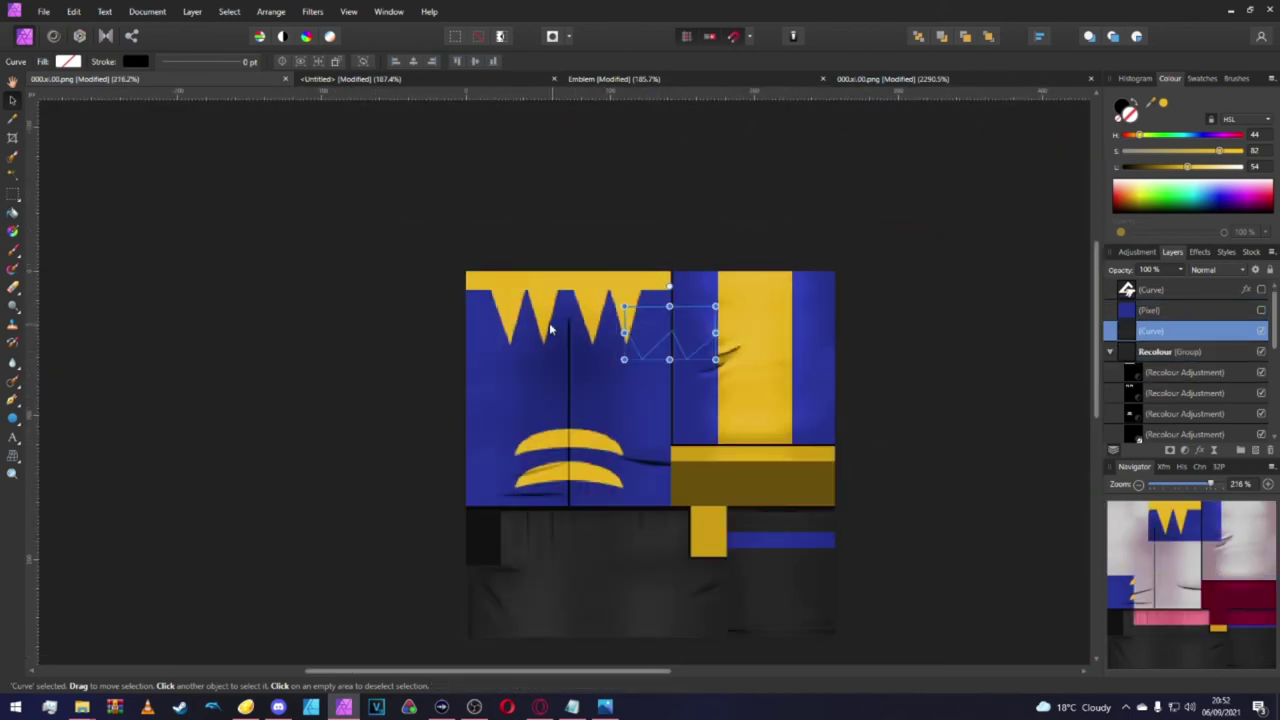
scroll(549, 322, "up", 3)
Align the zigzag curve with the collar's top edge and notches.
left_click_drag(820, 330, 560, 242)
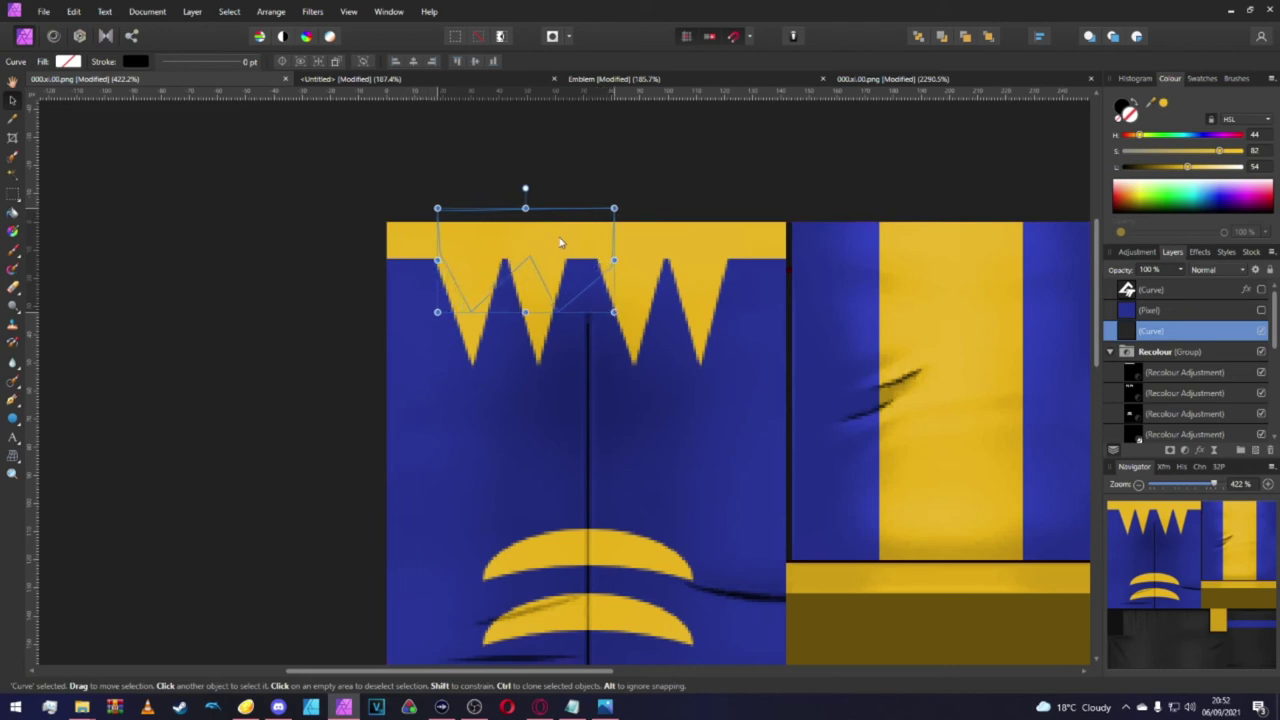
scroll(560, 242, "up", 3)
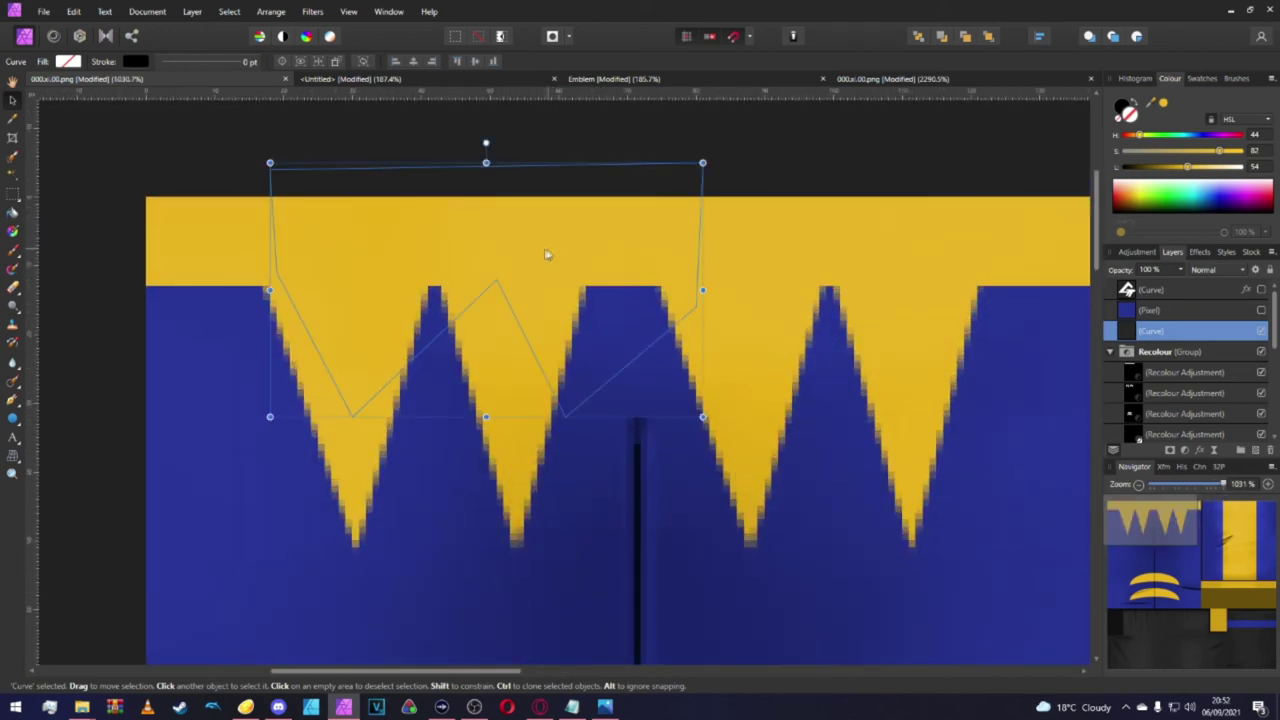
left_click_drag(546, 254, 532, 263)
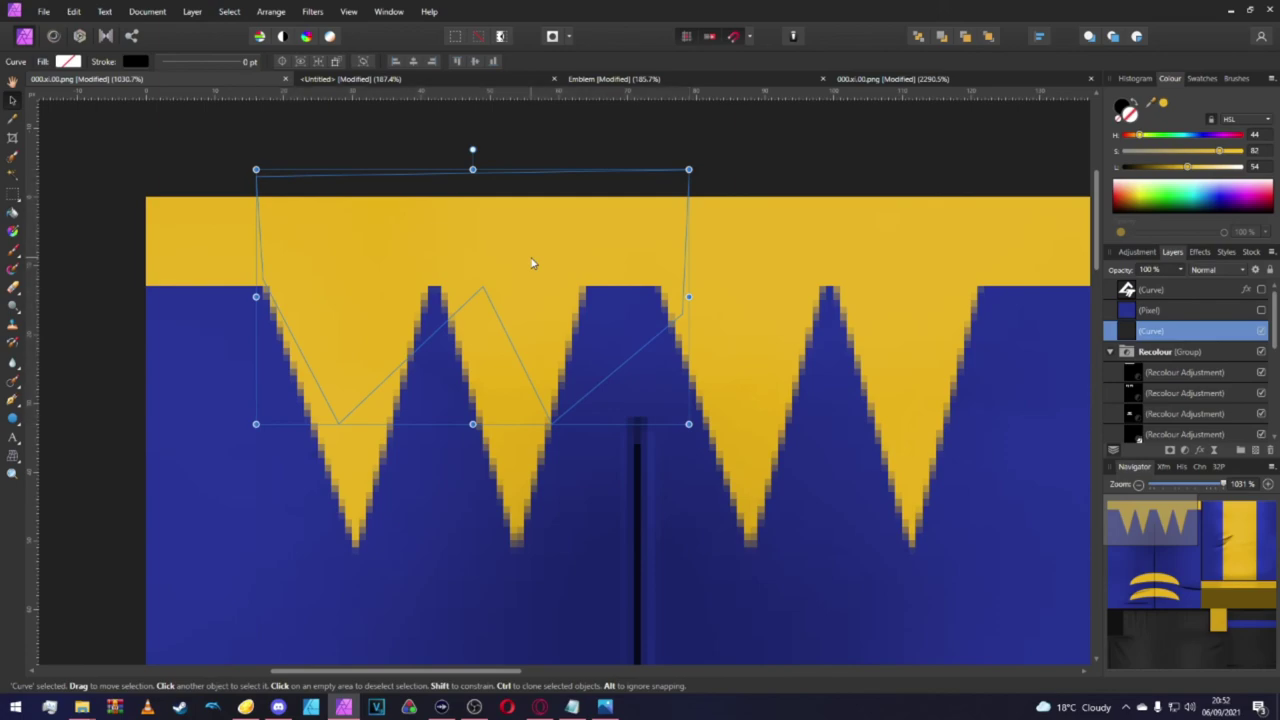
scroll(531, 263, "down", 3)
scroll(518, 283, "up", 2)
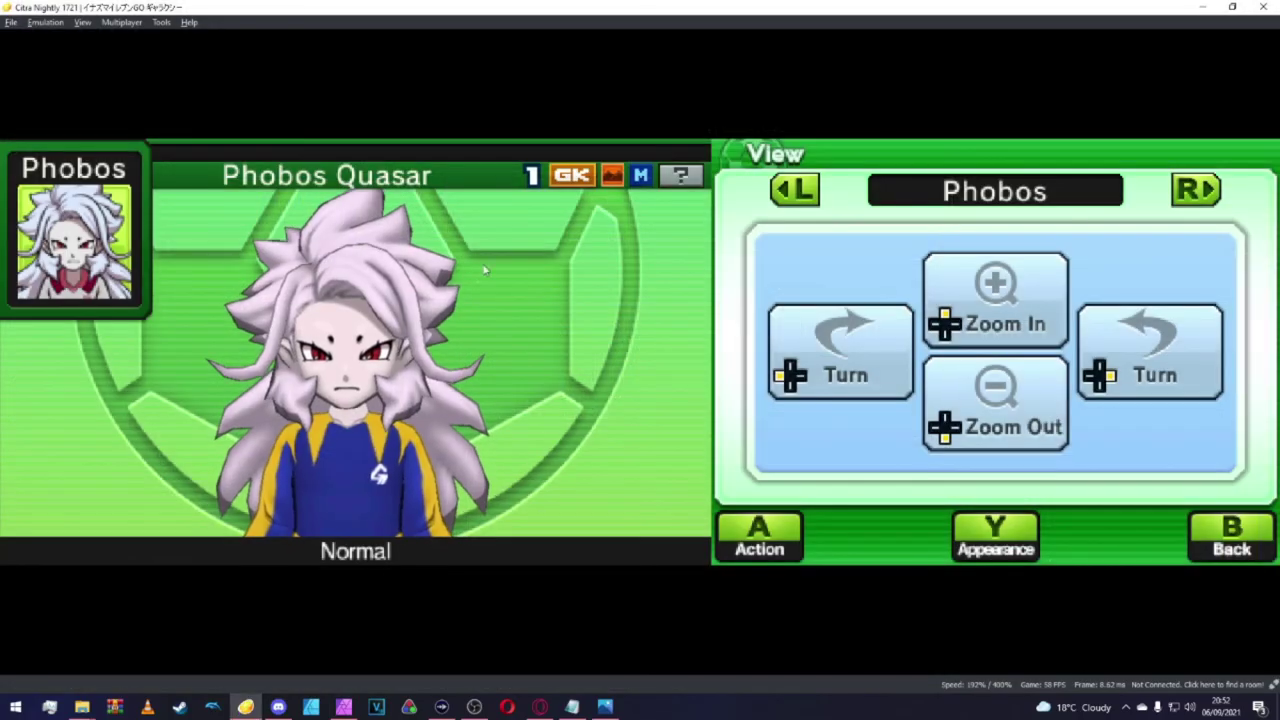
key("alt+Tab")
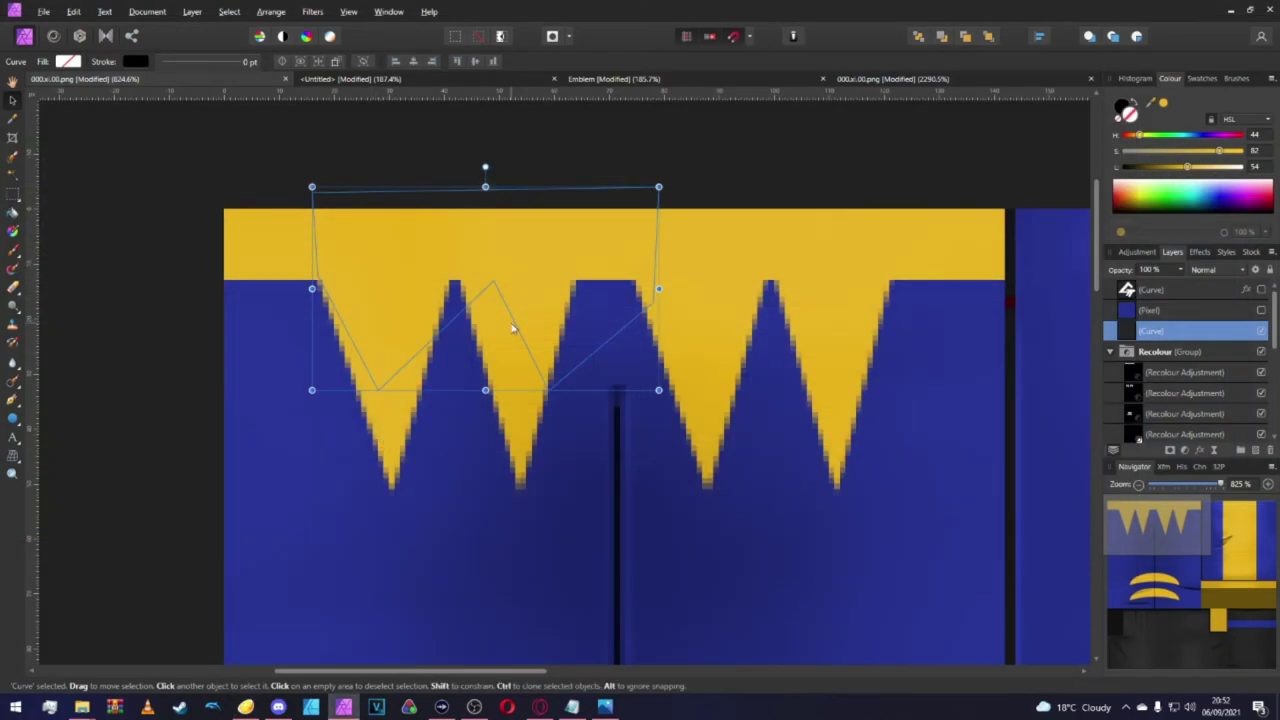
Pull the curve's right-side nodes left to fit the first two notches, then raise the curve.
left_click(10, 405)
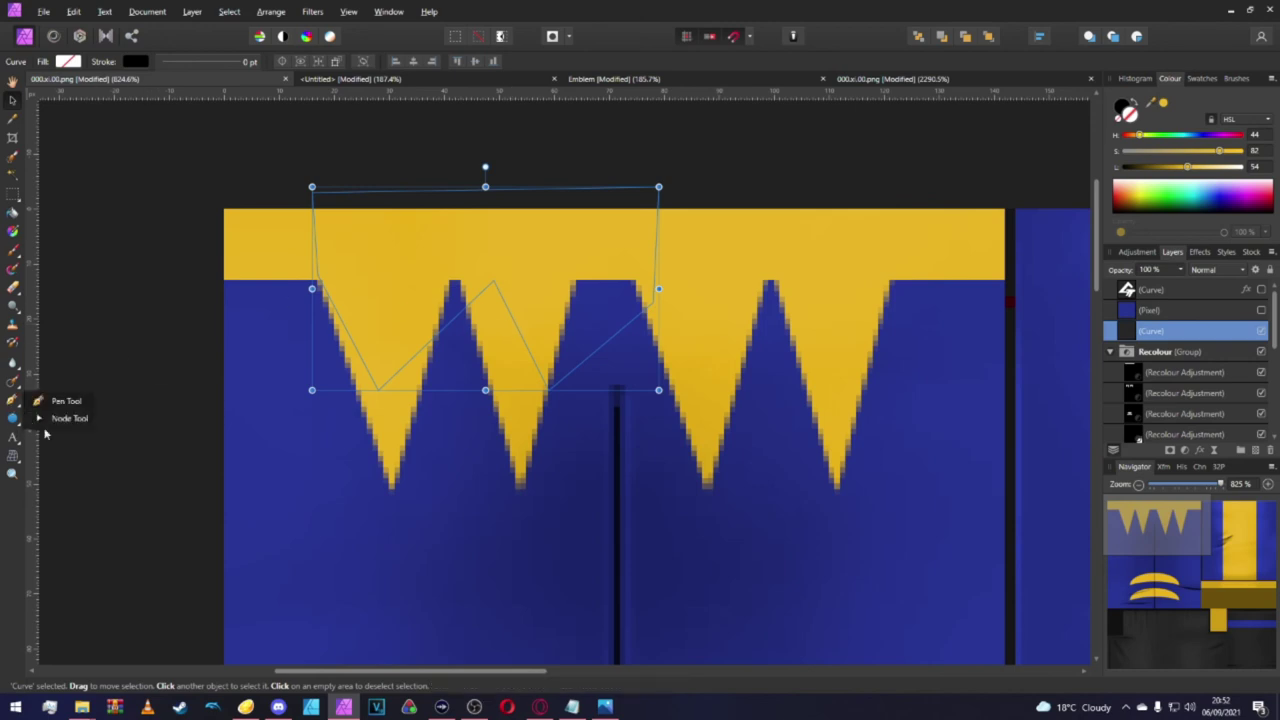
left_click(45, 420)
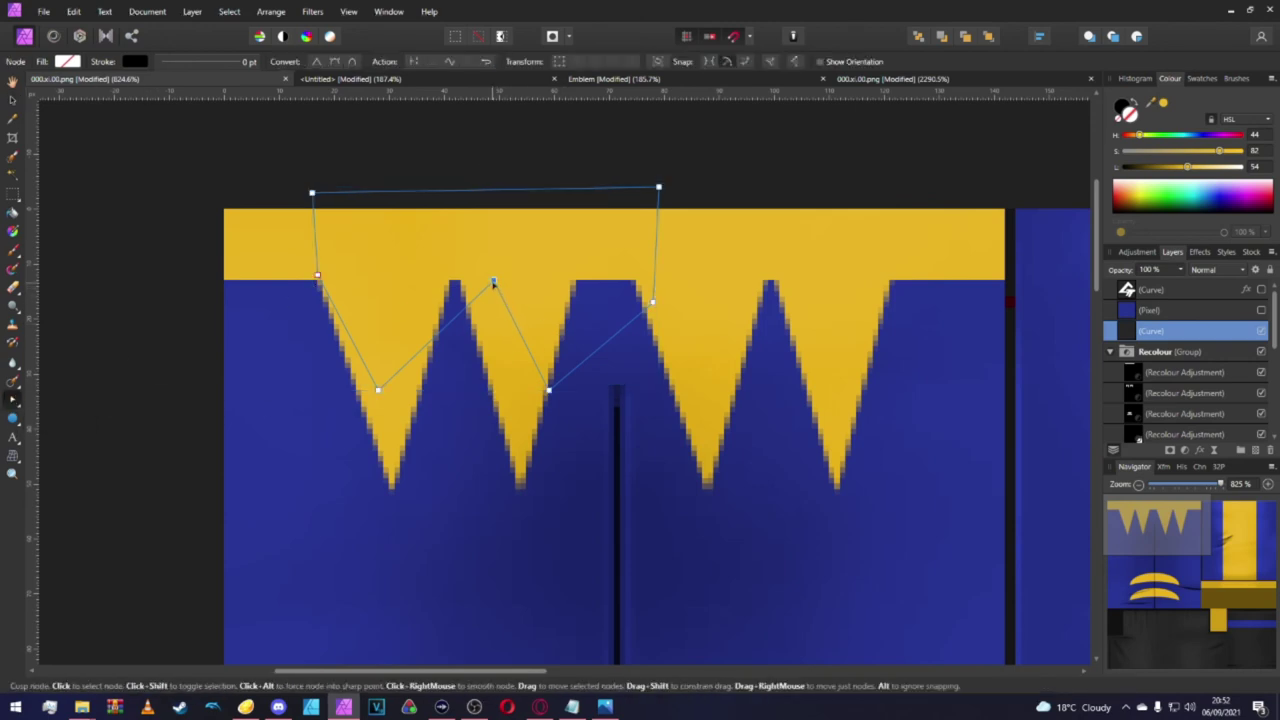
left_click_drag(476, 170, 700, 414)
left_click_drag(486, 283, 431, 284)
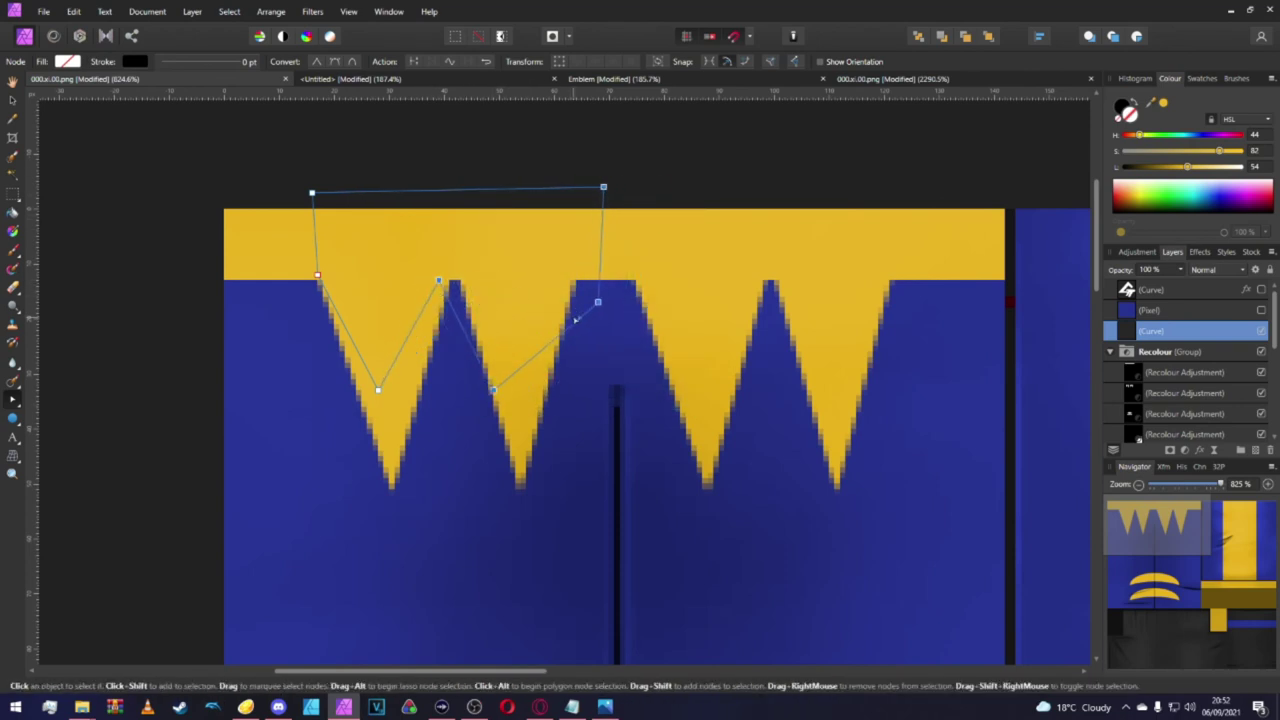
left_click(597, 302)
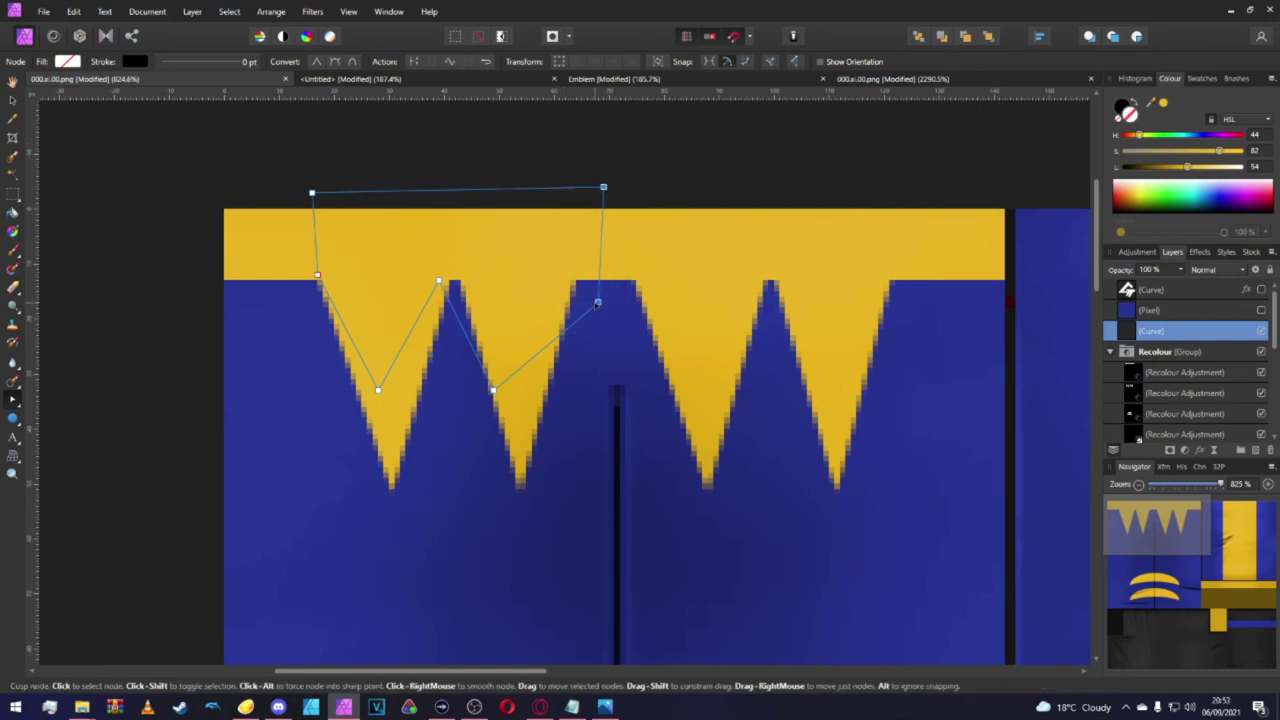
left_click_drag(597, 302, 543, 301)
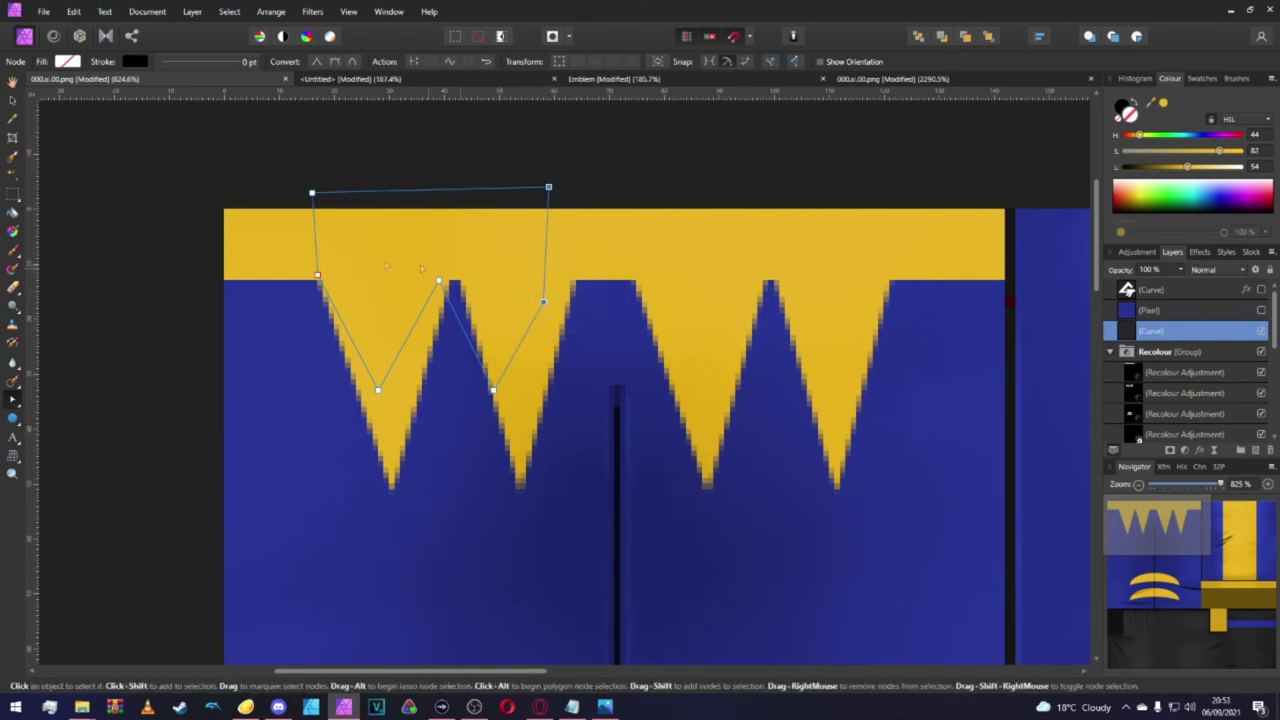
left_click_drag(282, 171, 706, 630)
key("v")
left_click_drag(499, 318, 502, 305)
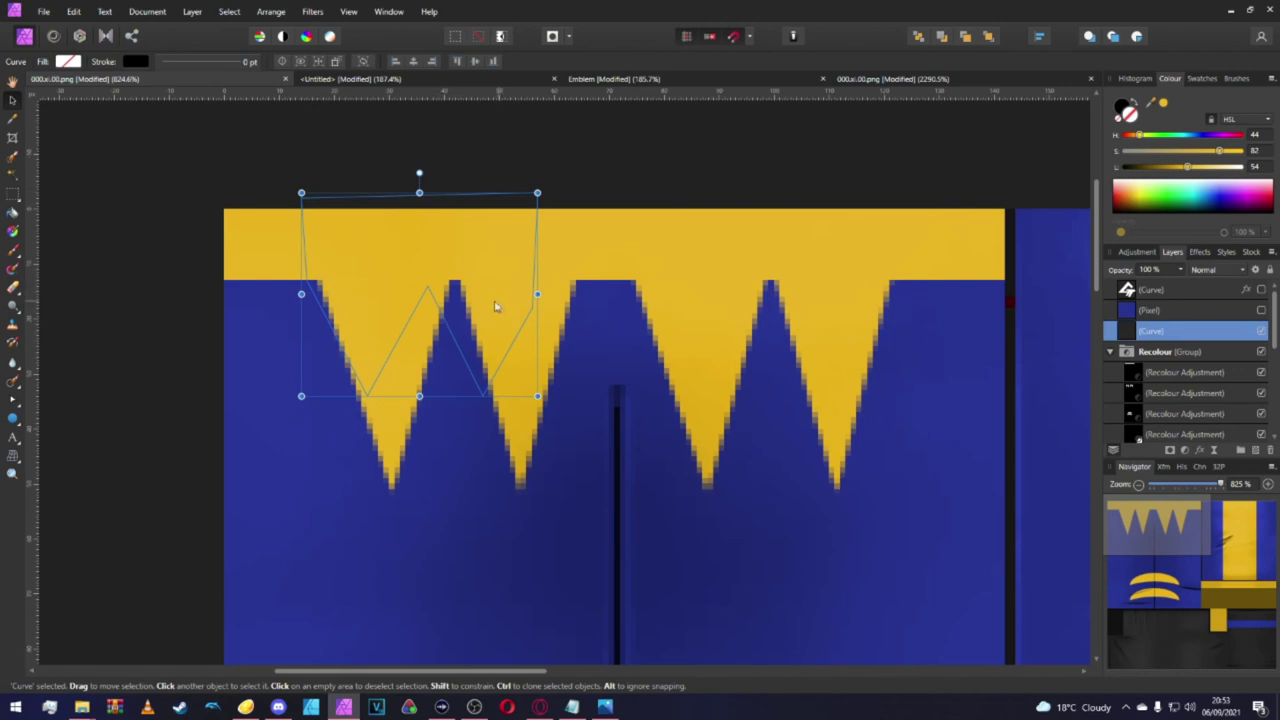
Hide the old recoloured collar notches to review the new yellow curve.
left_click(128, 292)
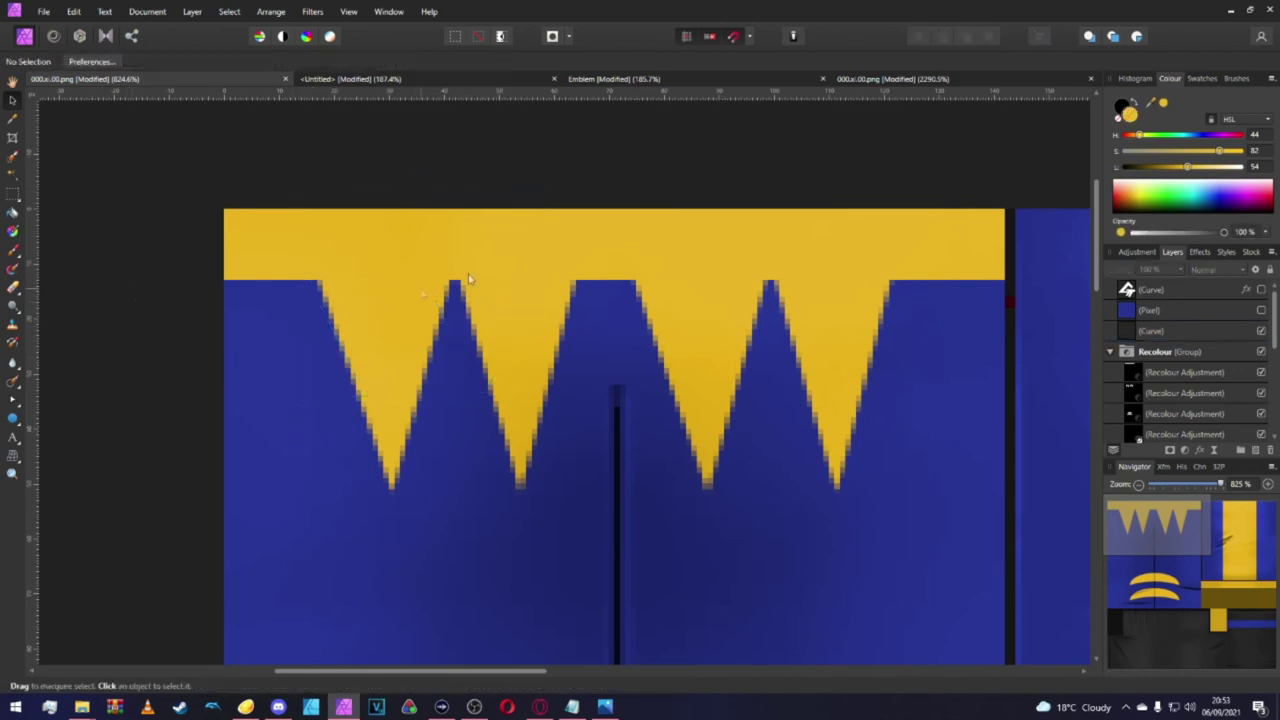
left_click(1195, 331)
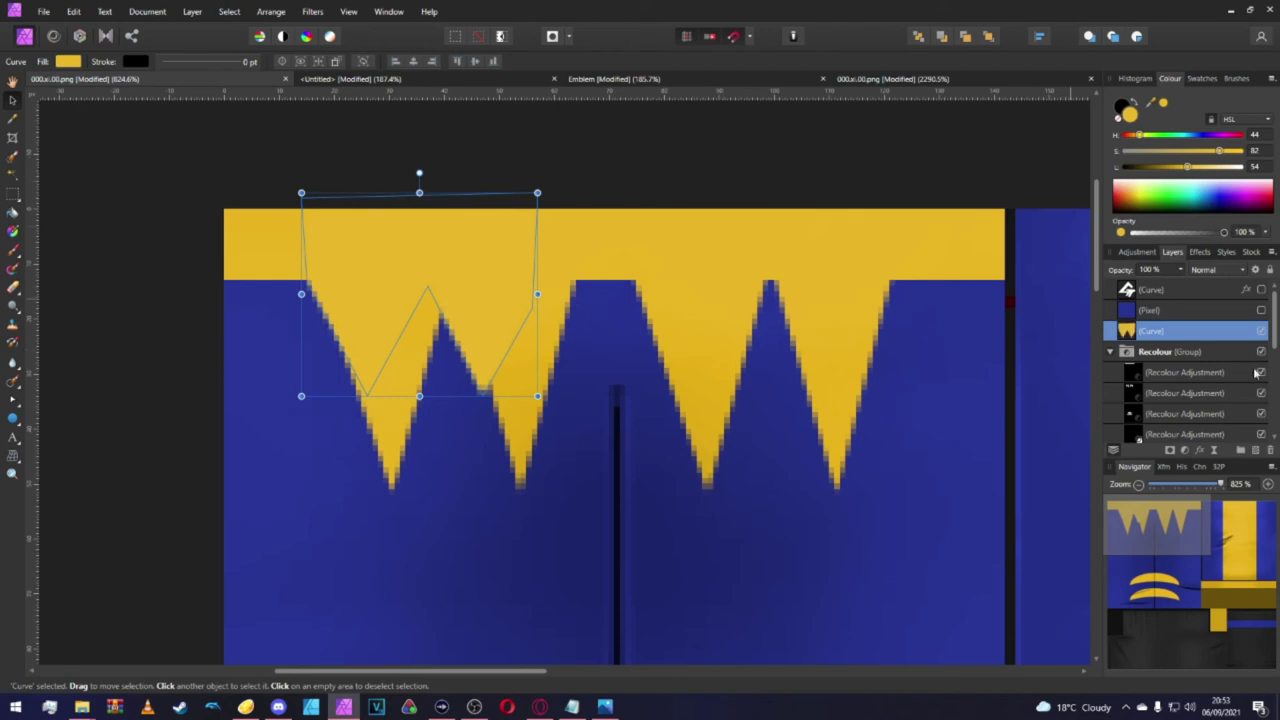
left_click(1262, 393)
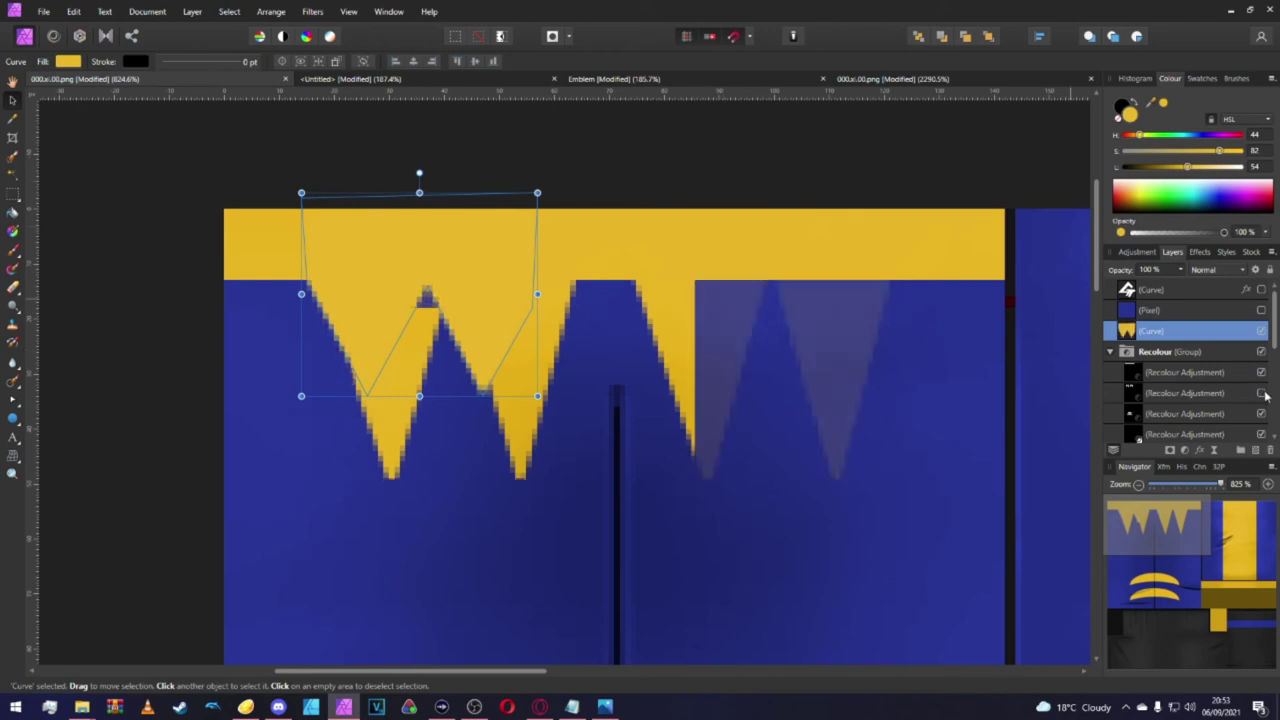
left_click(640, 165)
Ctrl-drag the yellow notch shape to clone it right of the centre seam.
scroll(640, 162, "down", 3)
scroll(610, 152, "up", 4)
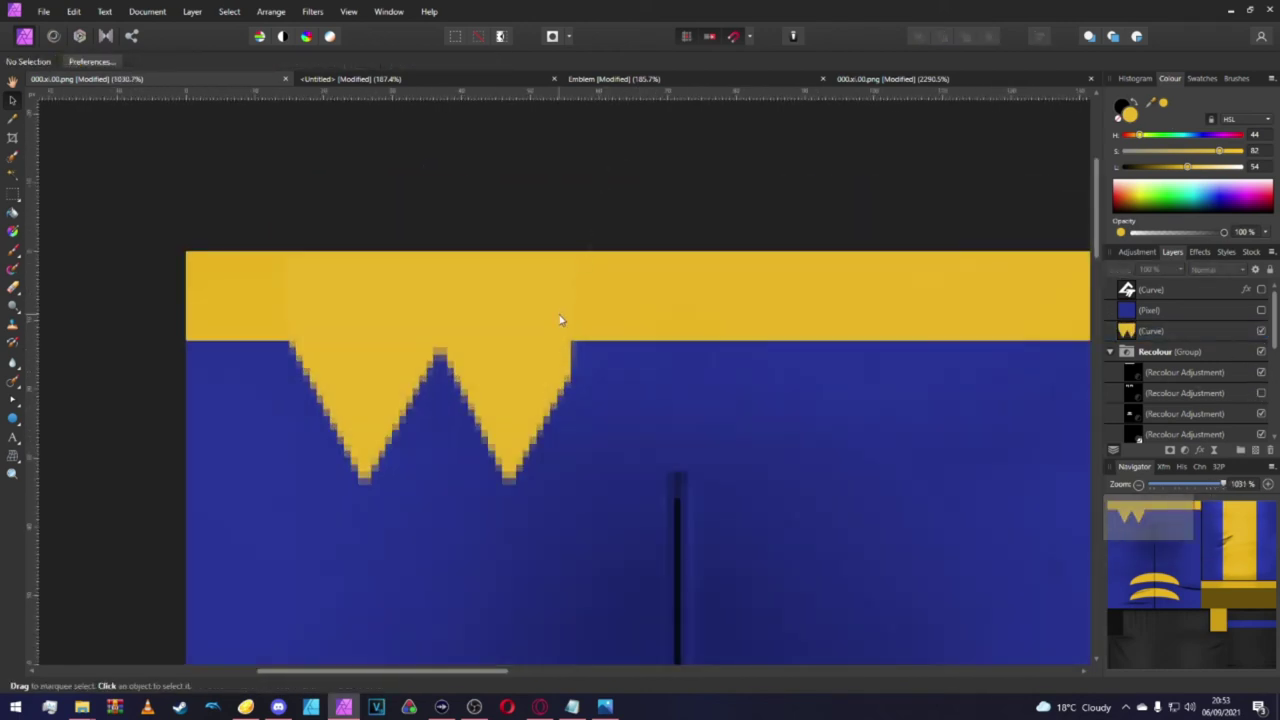
scroll(560, 320, "down", 5)
scroll(560, 320, "up", 3)
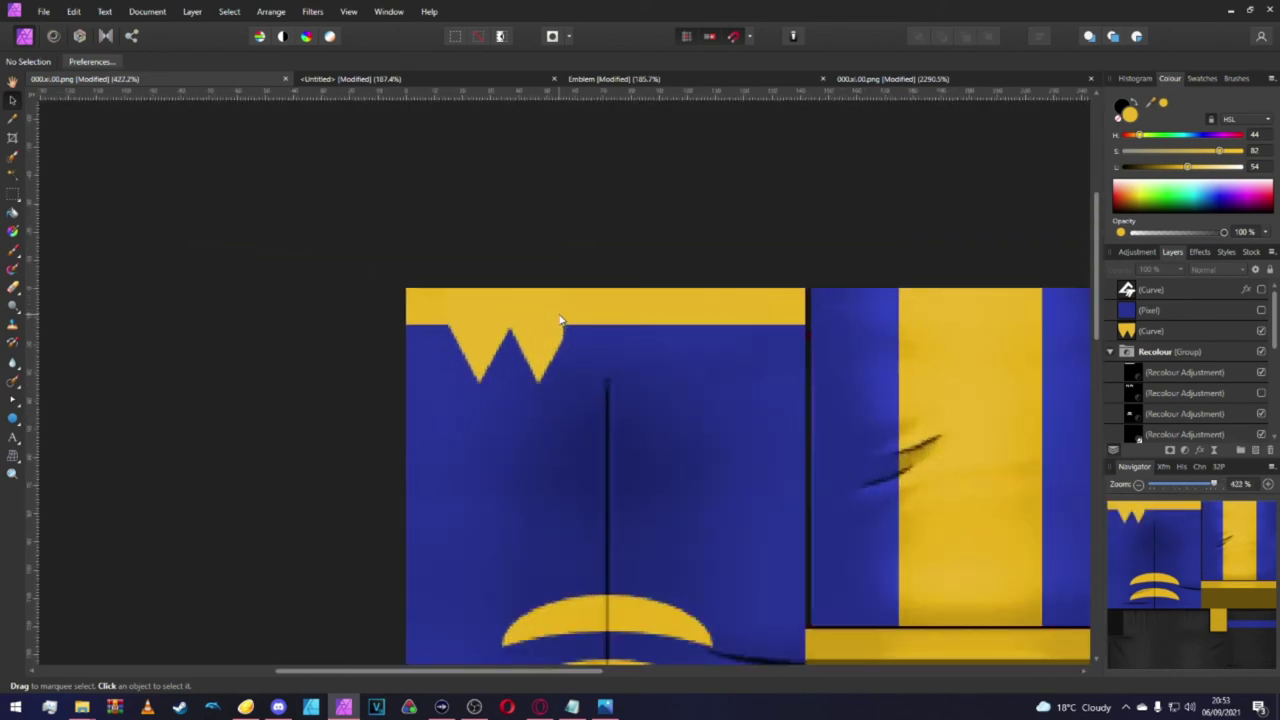
left_click(533, 348)
left_click_drag(533, 348, 722, 347)
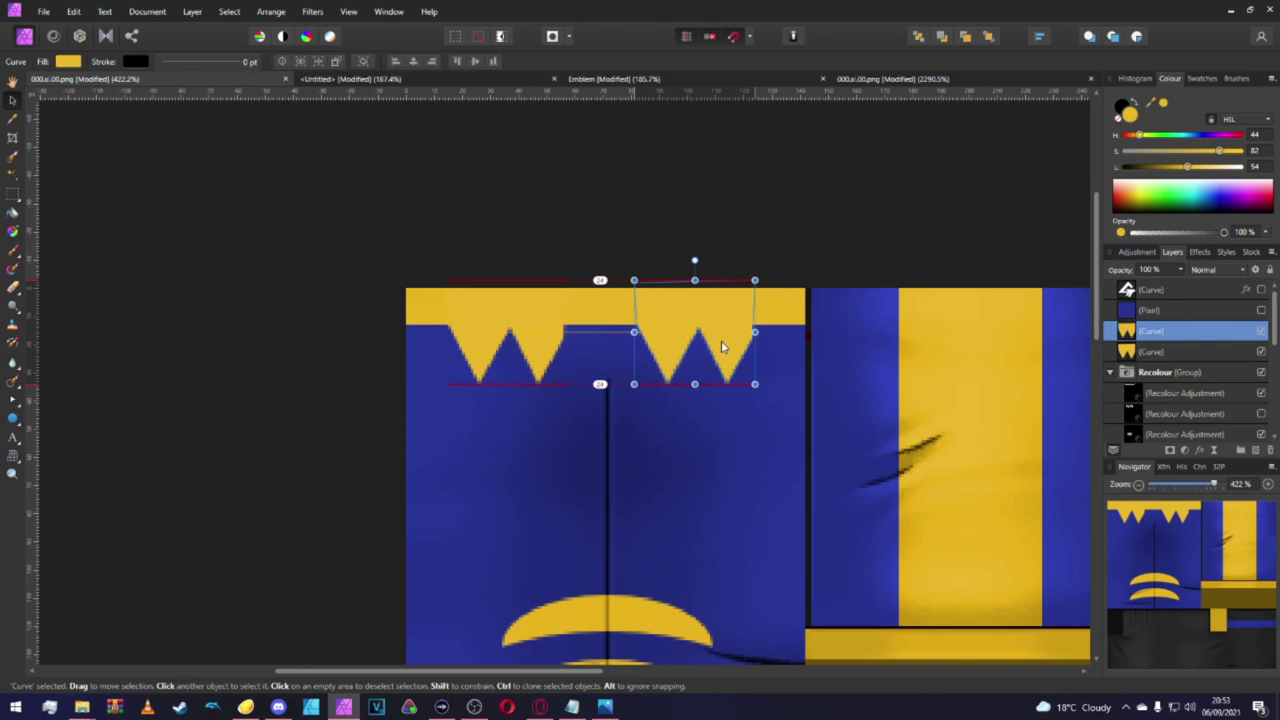
Drag the copied notch's right corner node up flush under the yellow collar band.
left_click(640, 240)
scroll(640, 240, "down", 5)
scroll(640, 240, "up", 7)
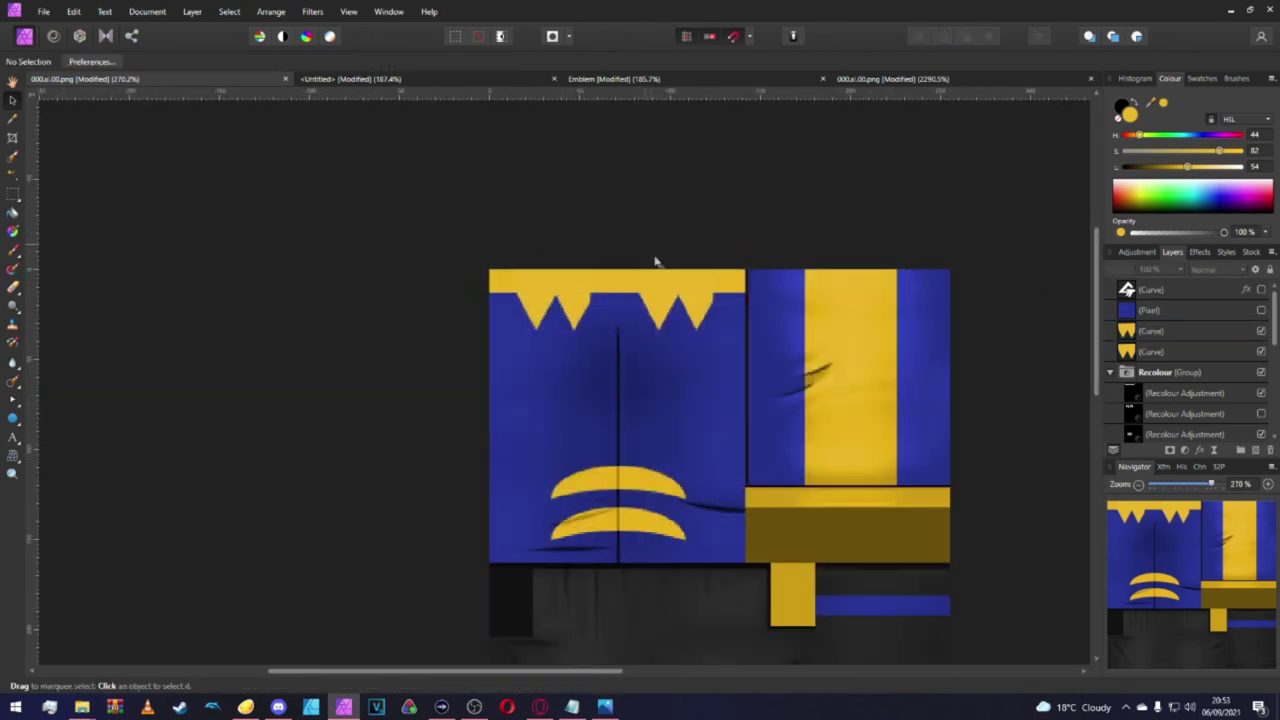
left_click(780, 377)
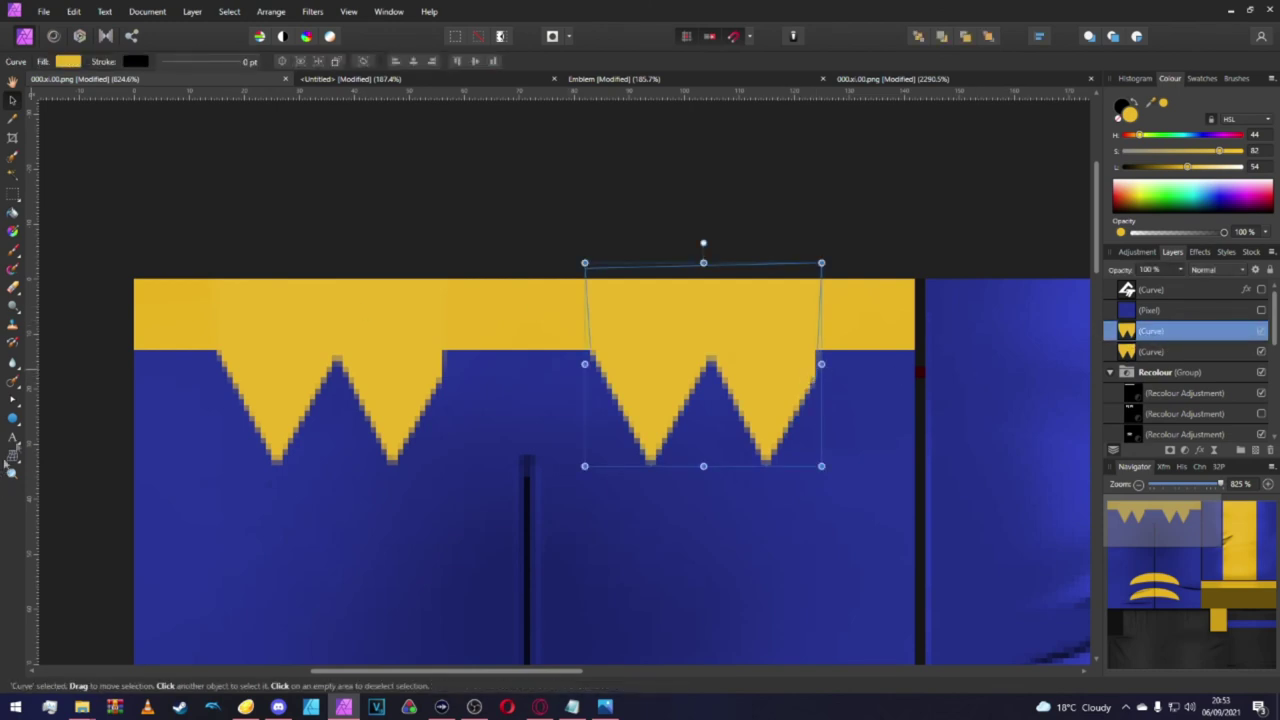
left_click(12, 398)
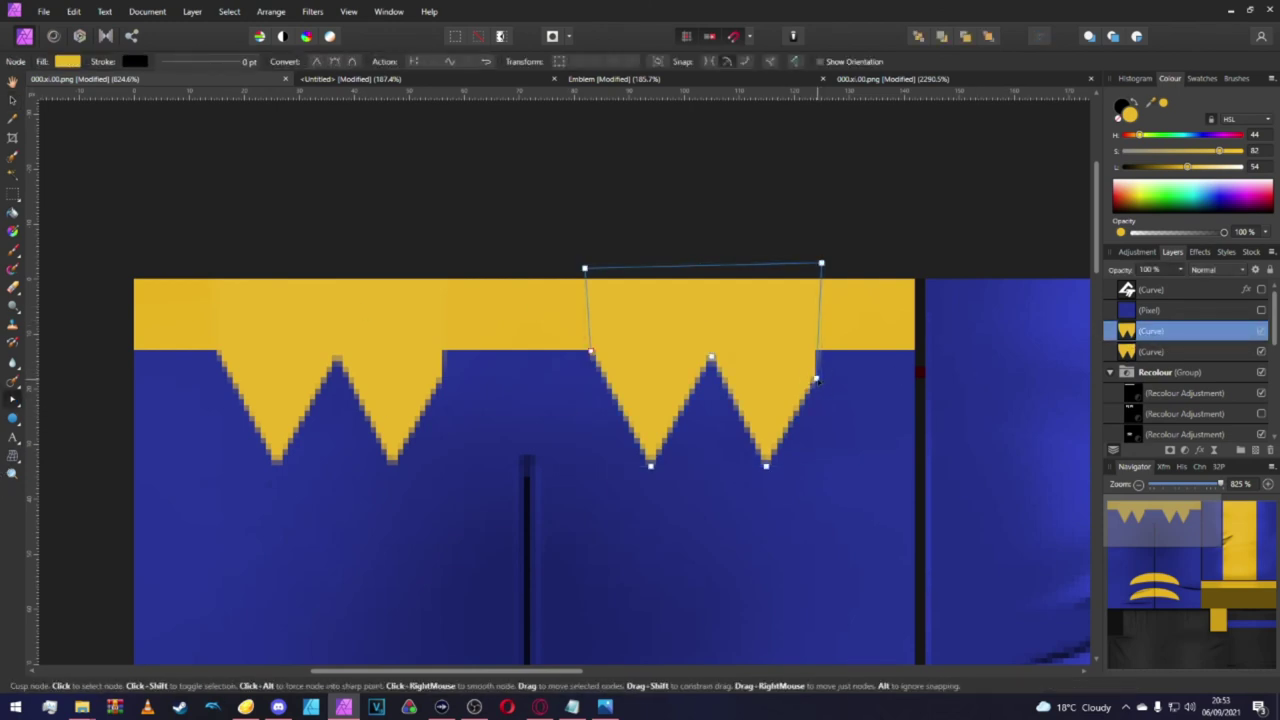
left_click_drag(816, 378, 817, 352)
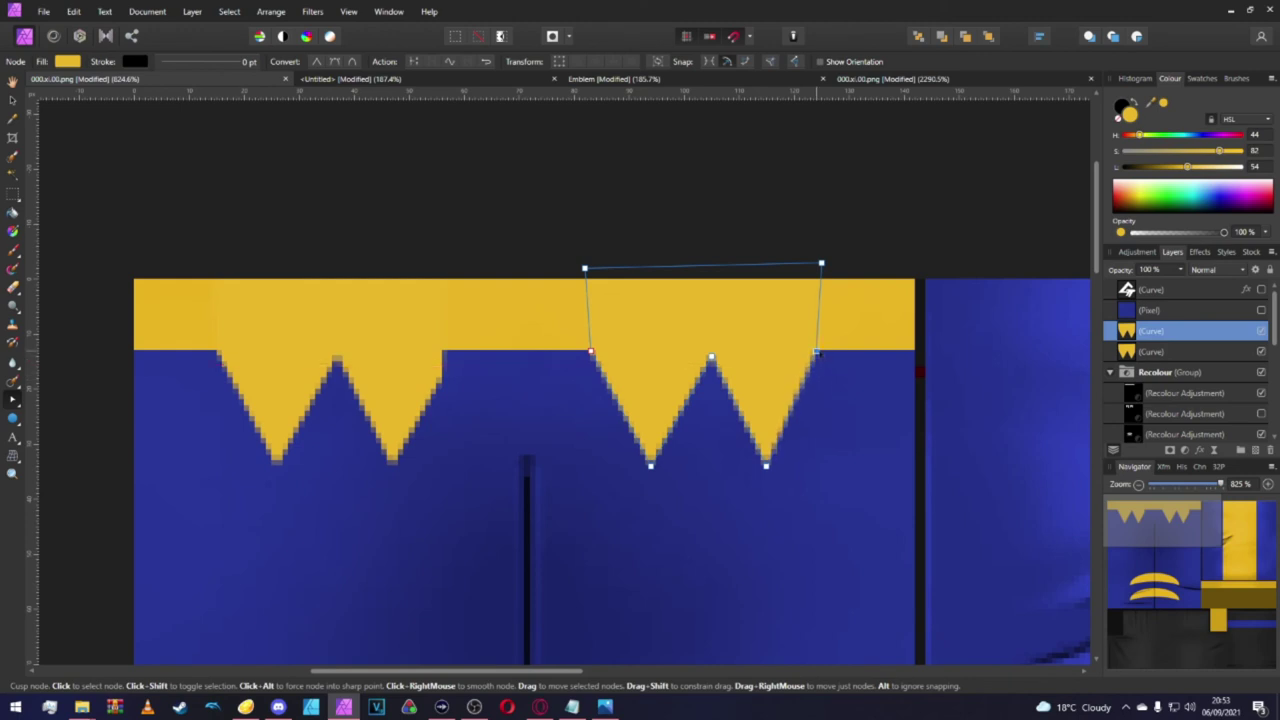
left_click(404, 382)
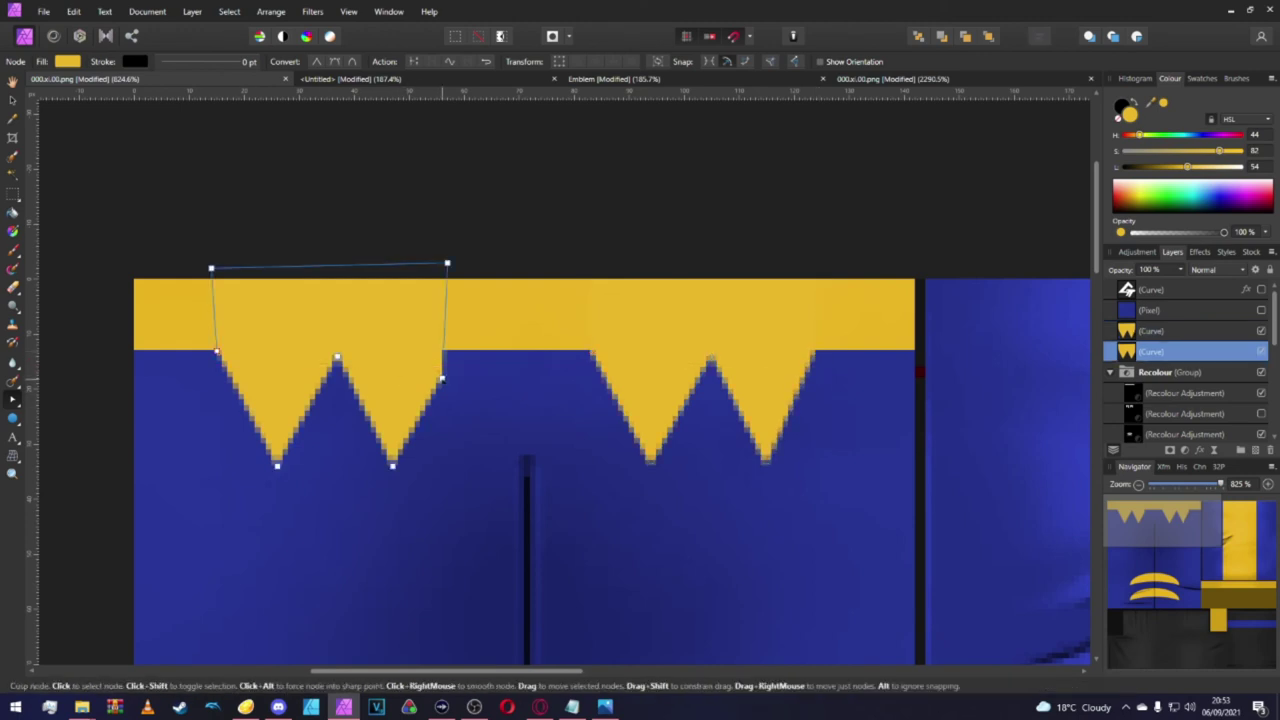
left_click(524, 234)
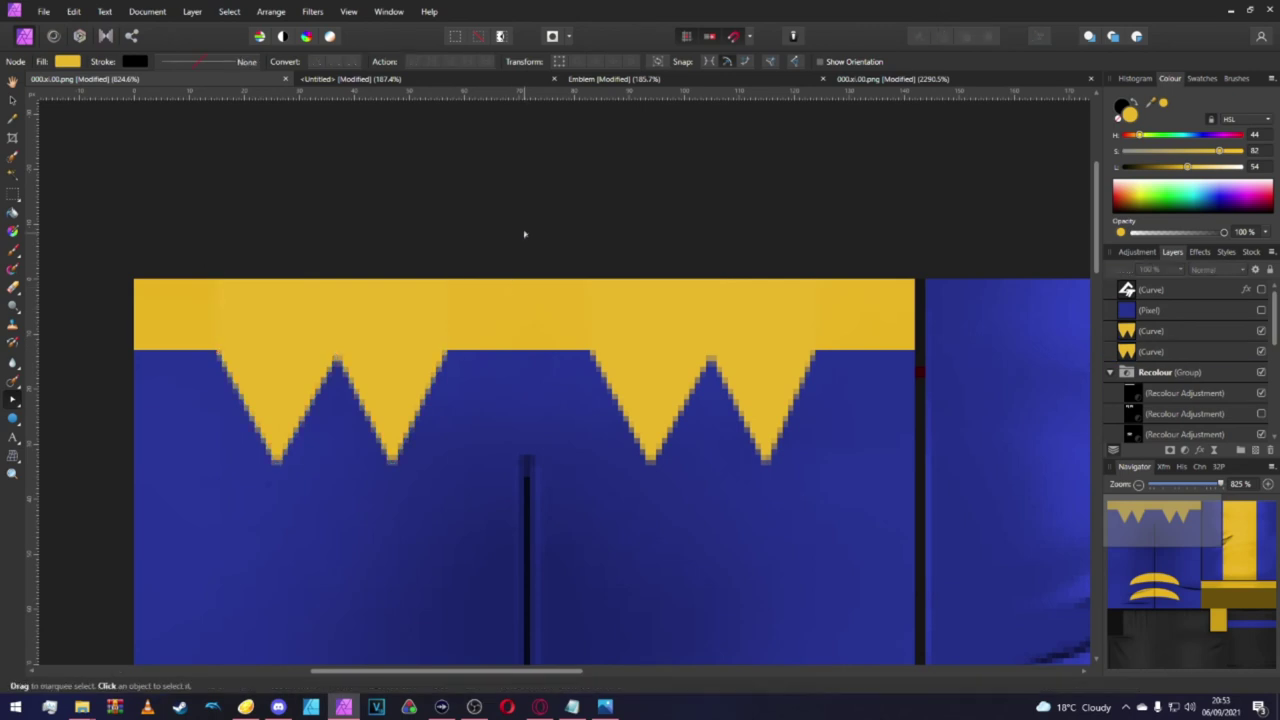
scroll(524, 234, "down", 5)
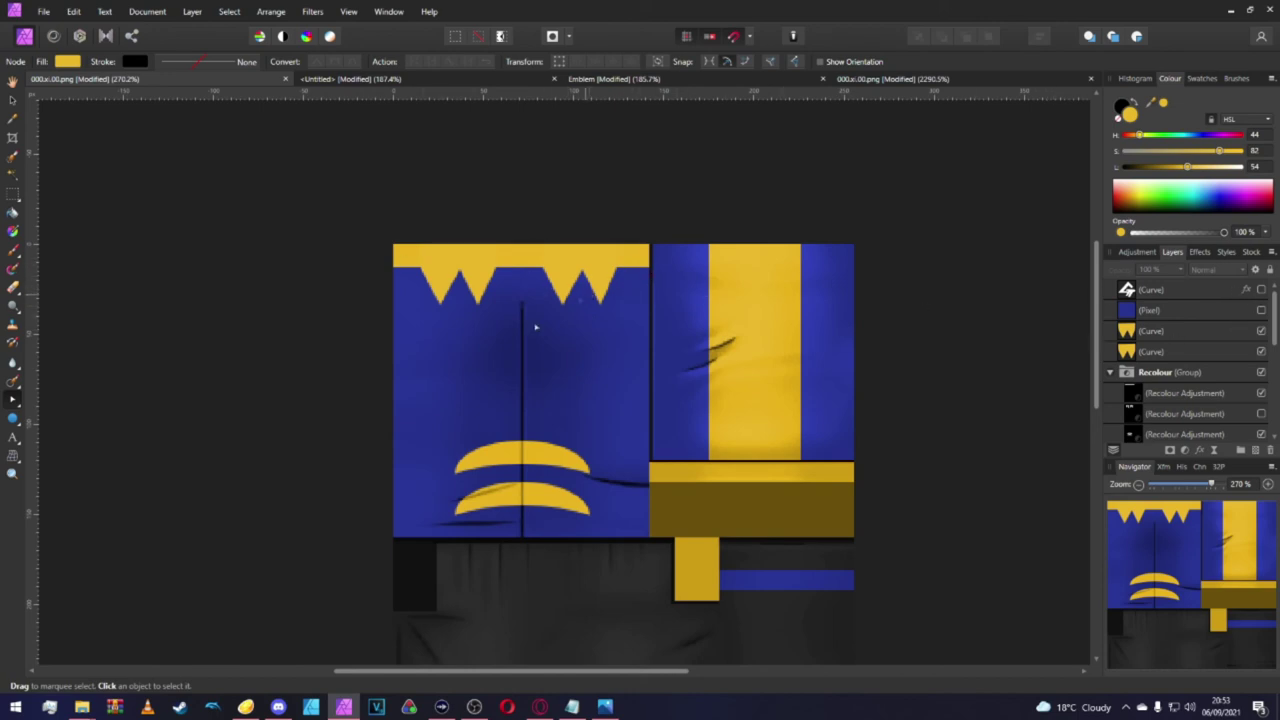
Hide the yellow centre-stripe and blue-side Recolour adjustments in the Layers panel.
scroll(450, 278, "up", 10)
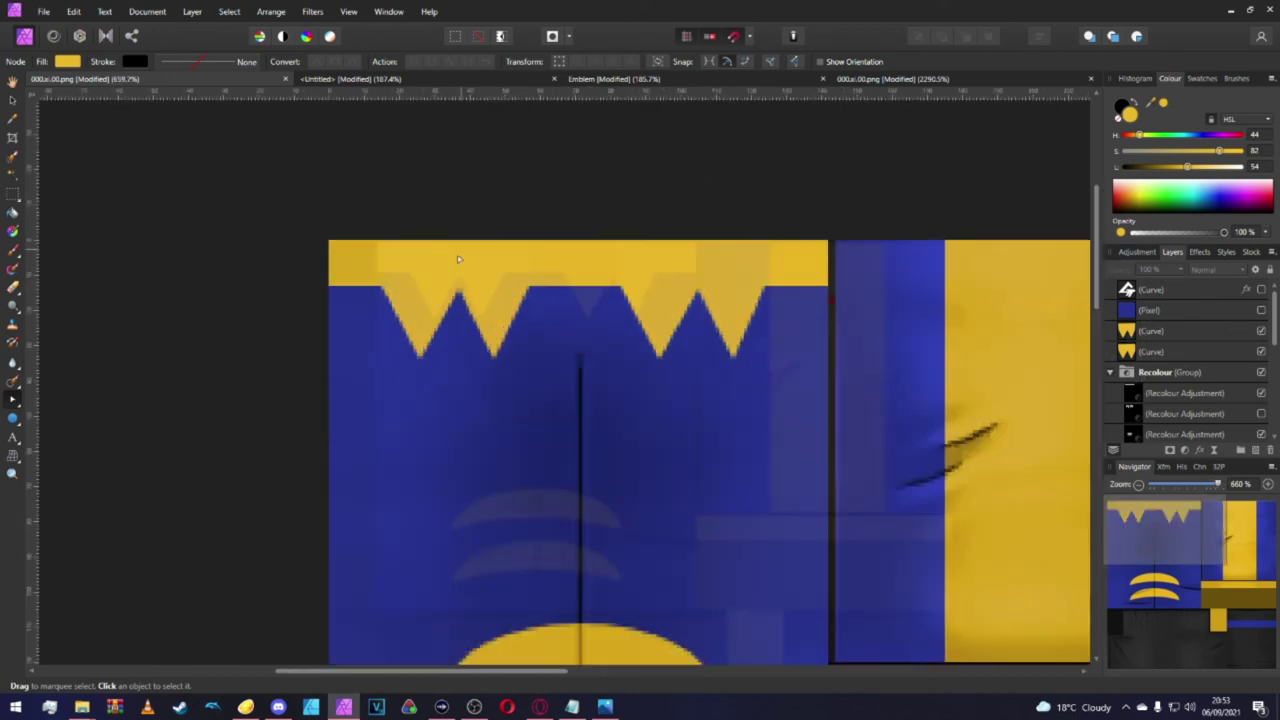
scroll(399, 318, "down", 6)
scroll(443, 357, "up", 3)
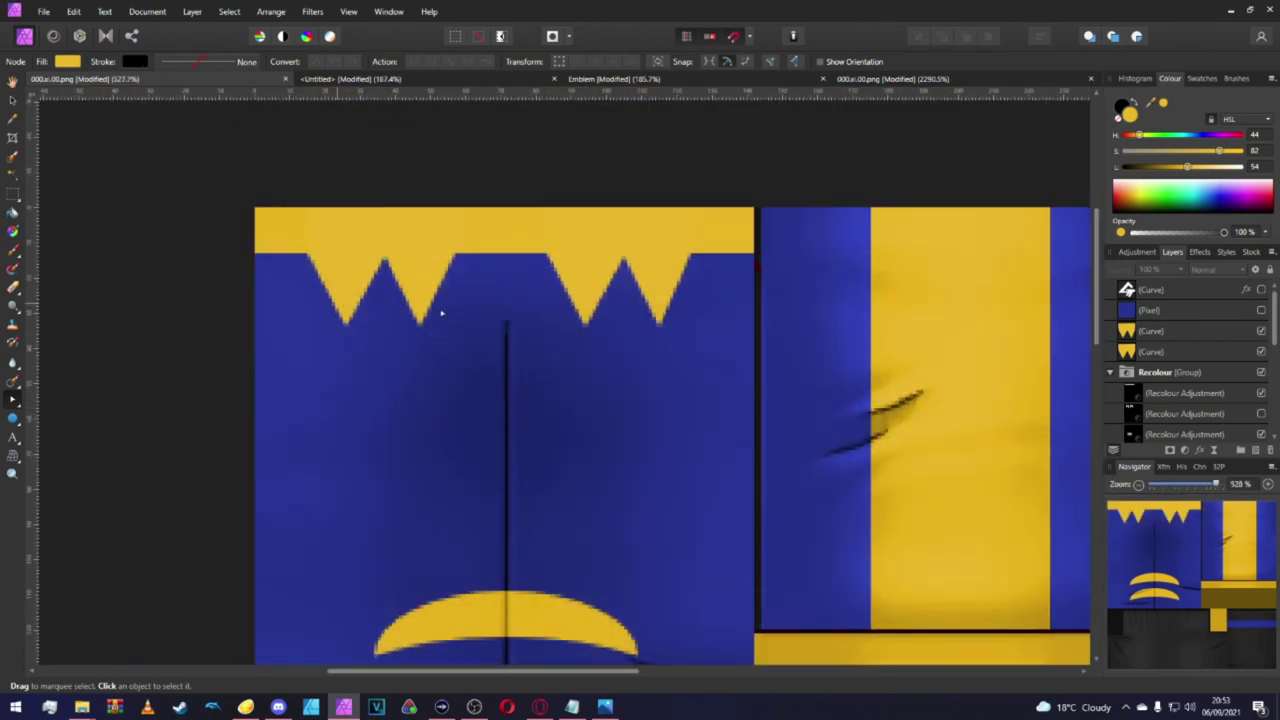
scroll(584, 346, "right", 2)
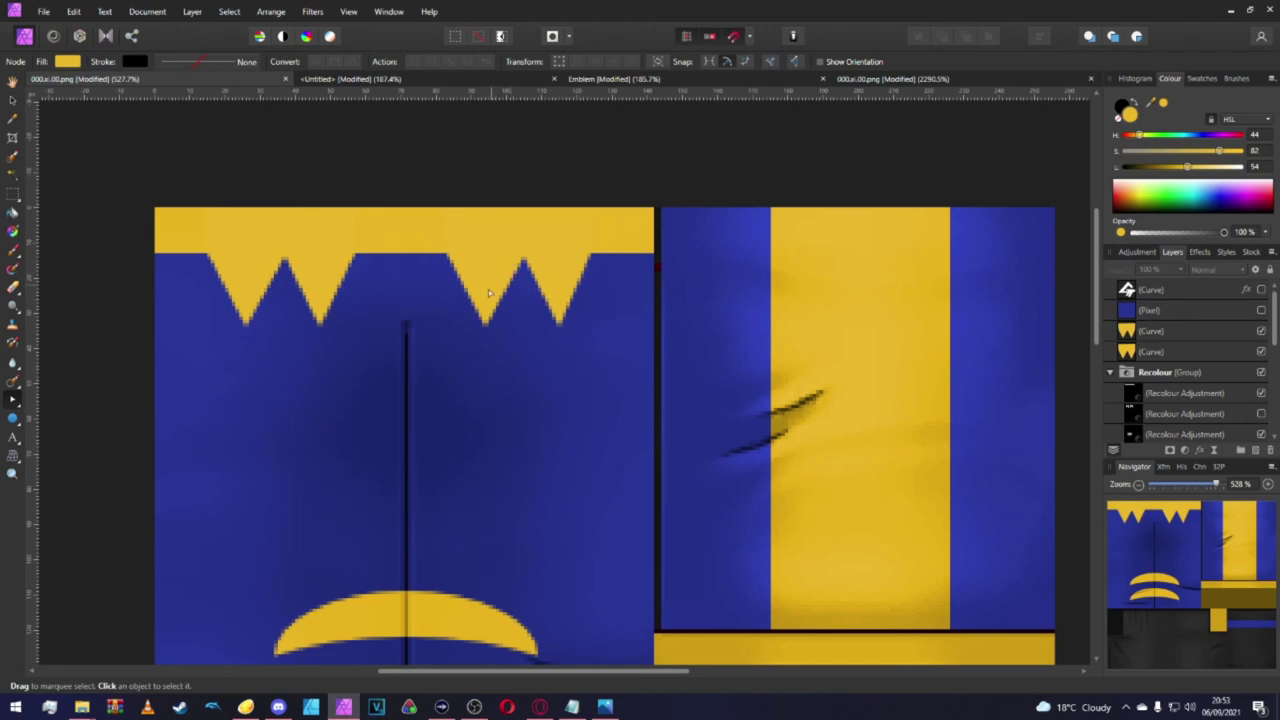
scroll(758, 368, "right", 3)
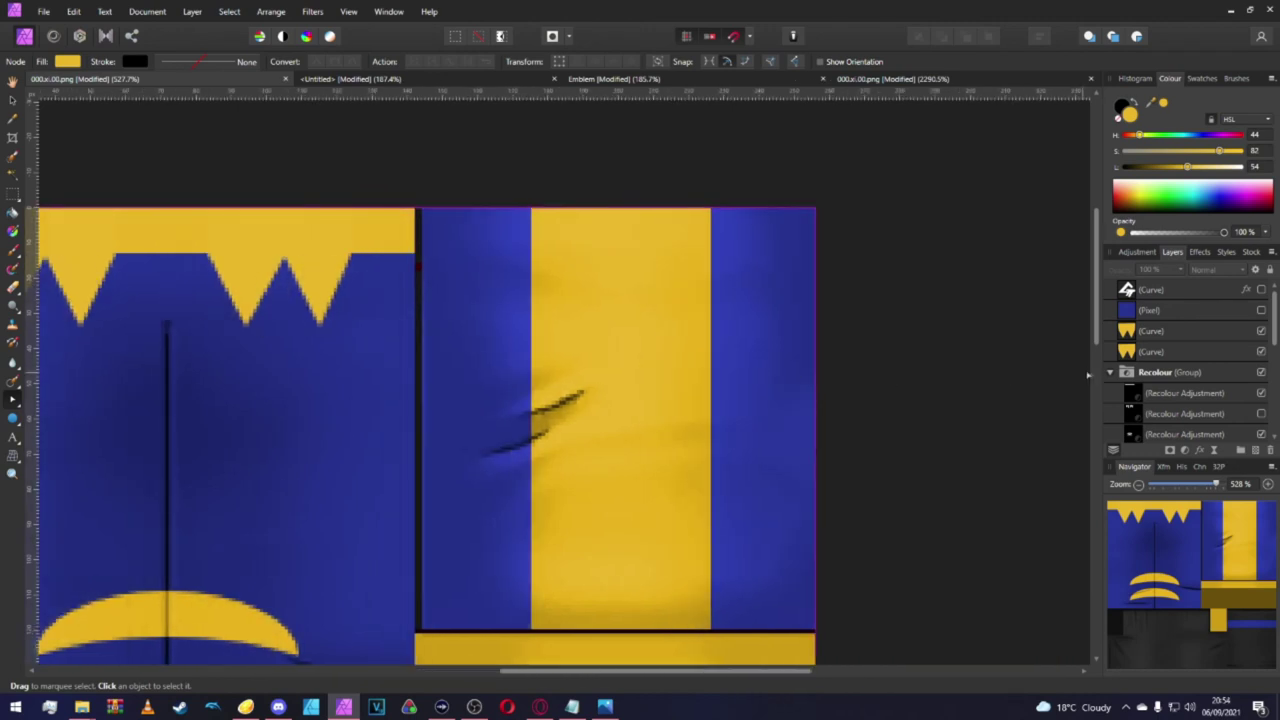
scroll(1137, 405, "down", 3)
scroll(1137, 405, "down", 1)
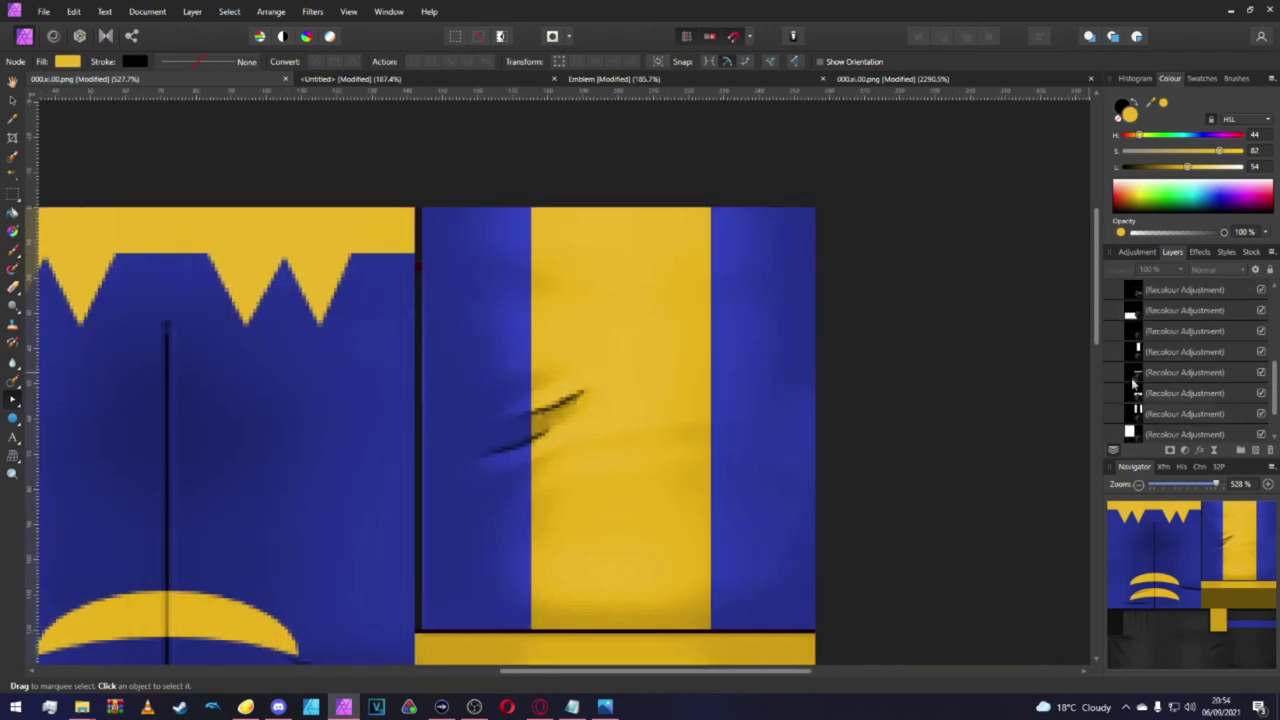
left_click(1230, 358)
left_click(1260, 356)
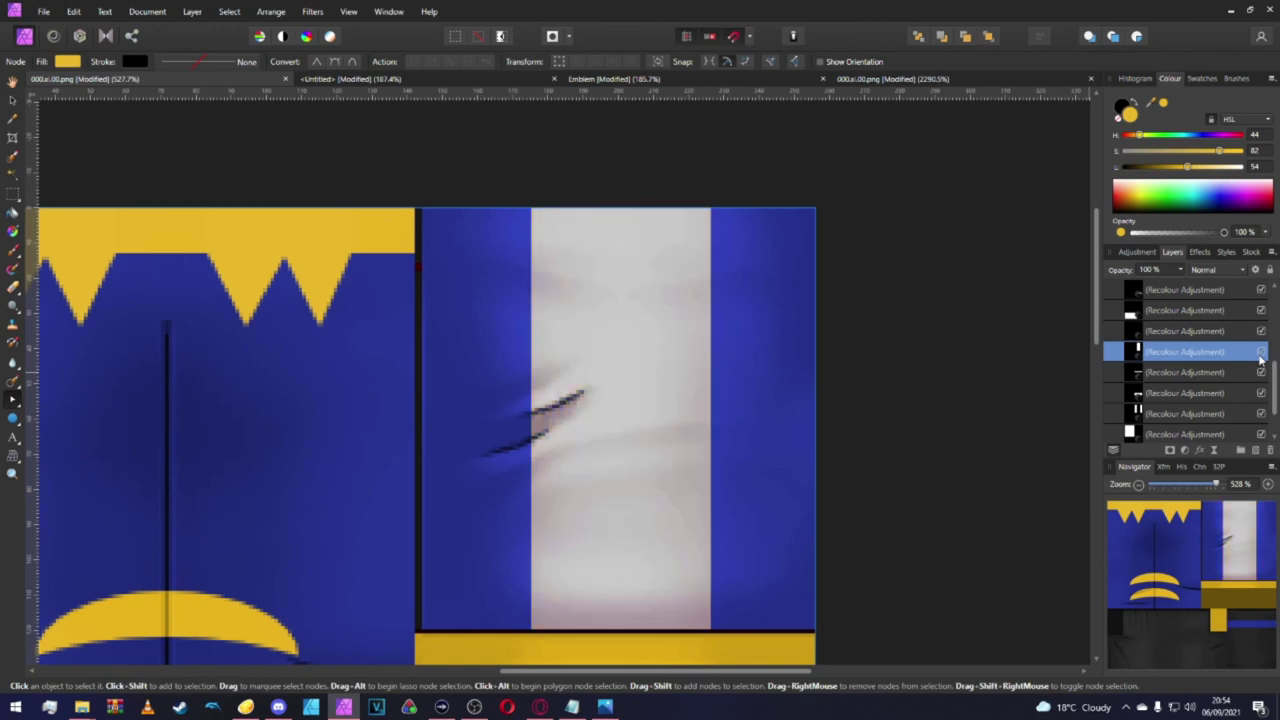
left_click(1261, 413)
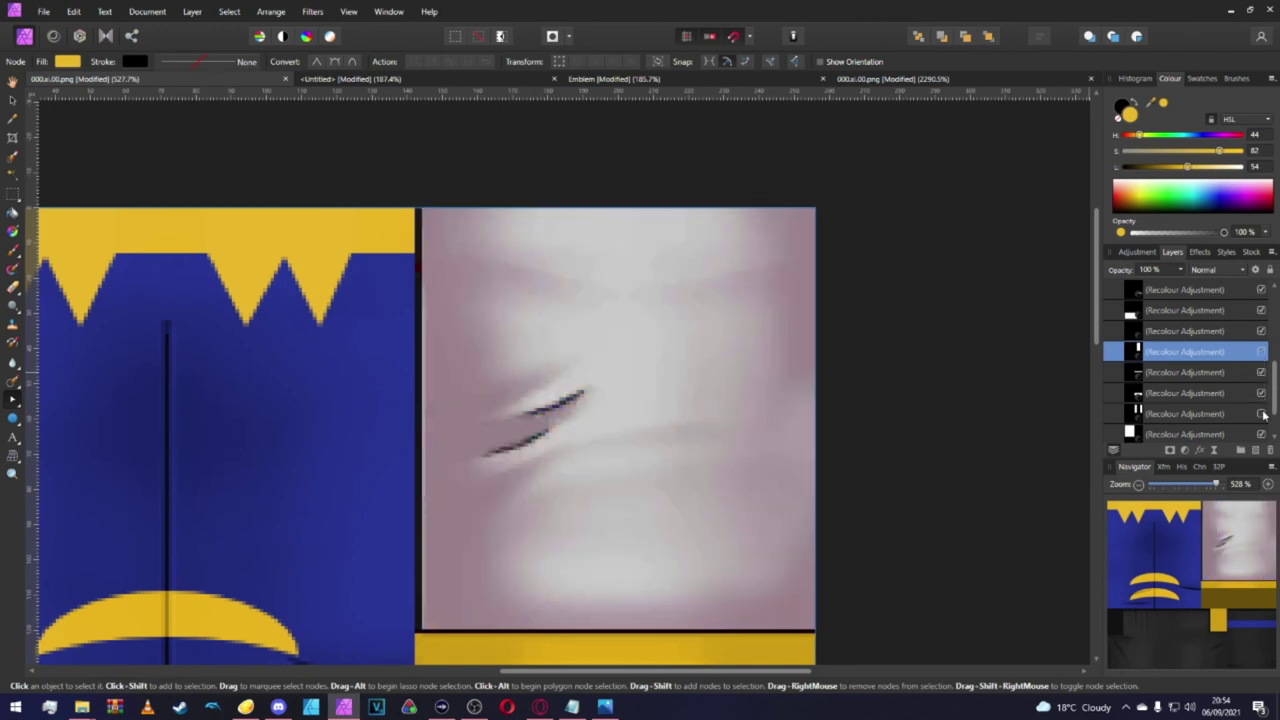
scroll(971, 394, "down", 1)
key("m")
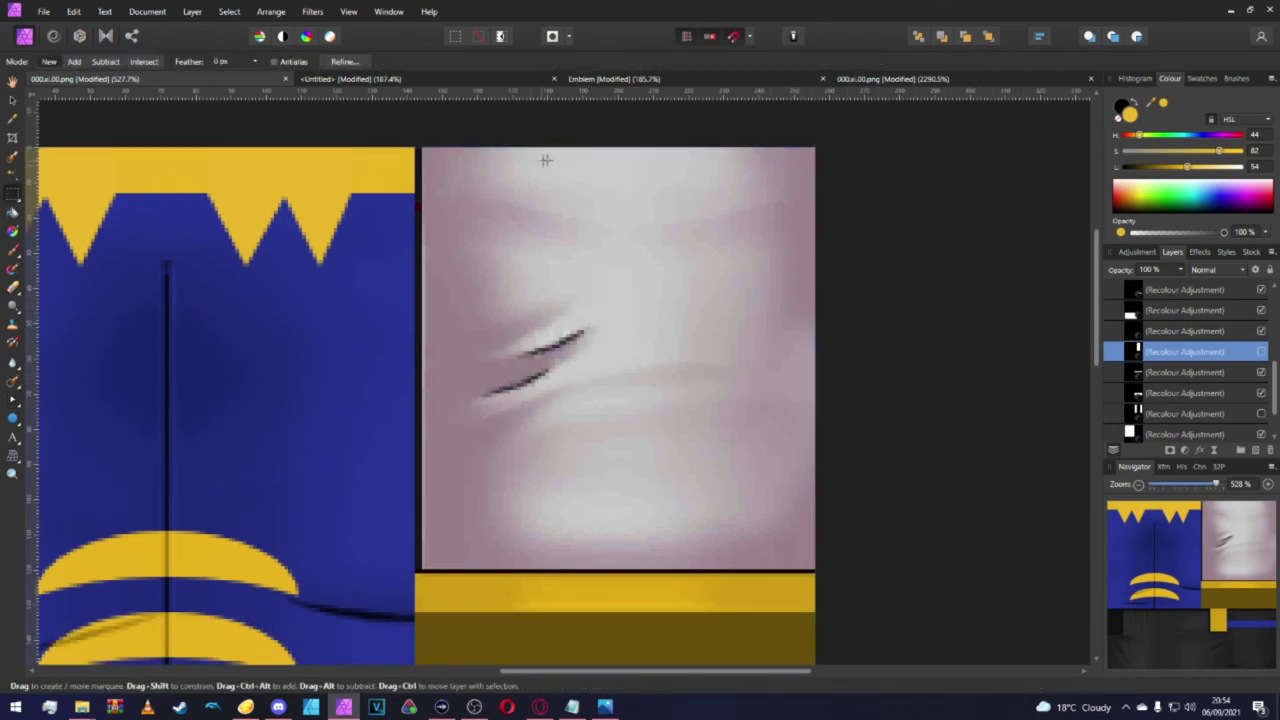
Re-show the yellow Recolour masked to the centre strip, and re-show the blue-side Recolour.
left_click(1261, 352)
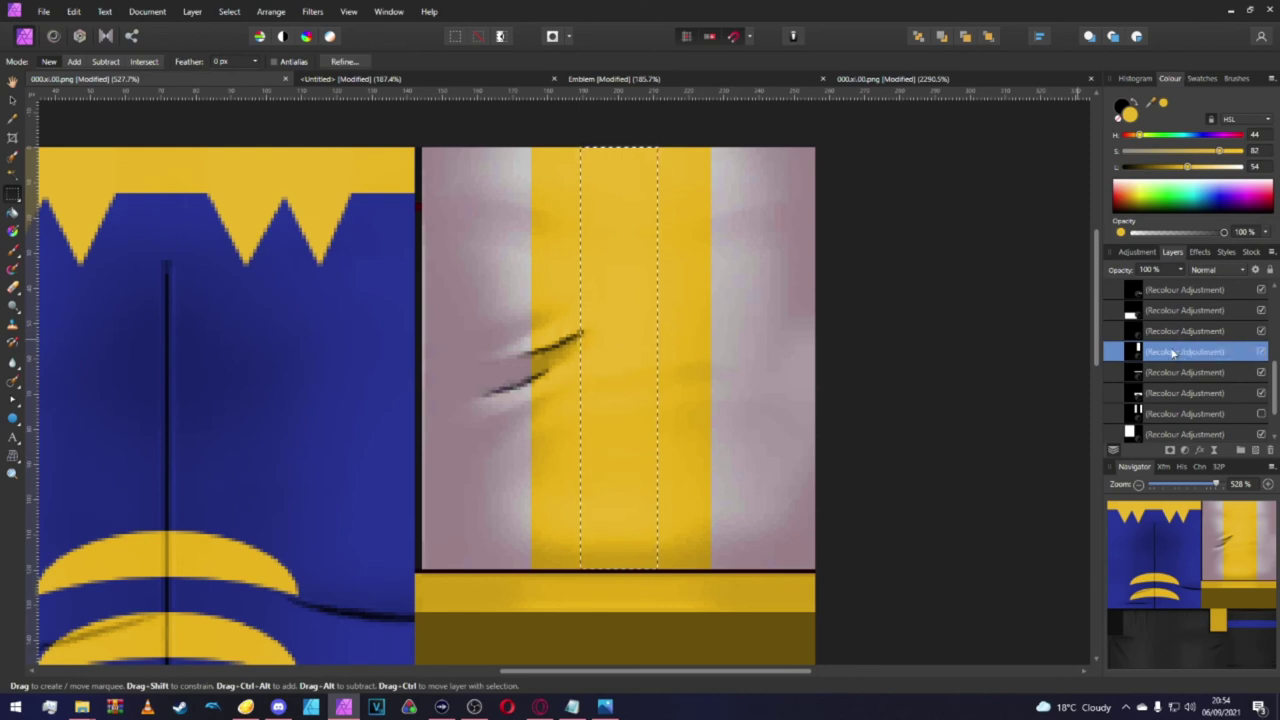
left_click(1170, 452)
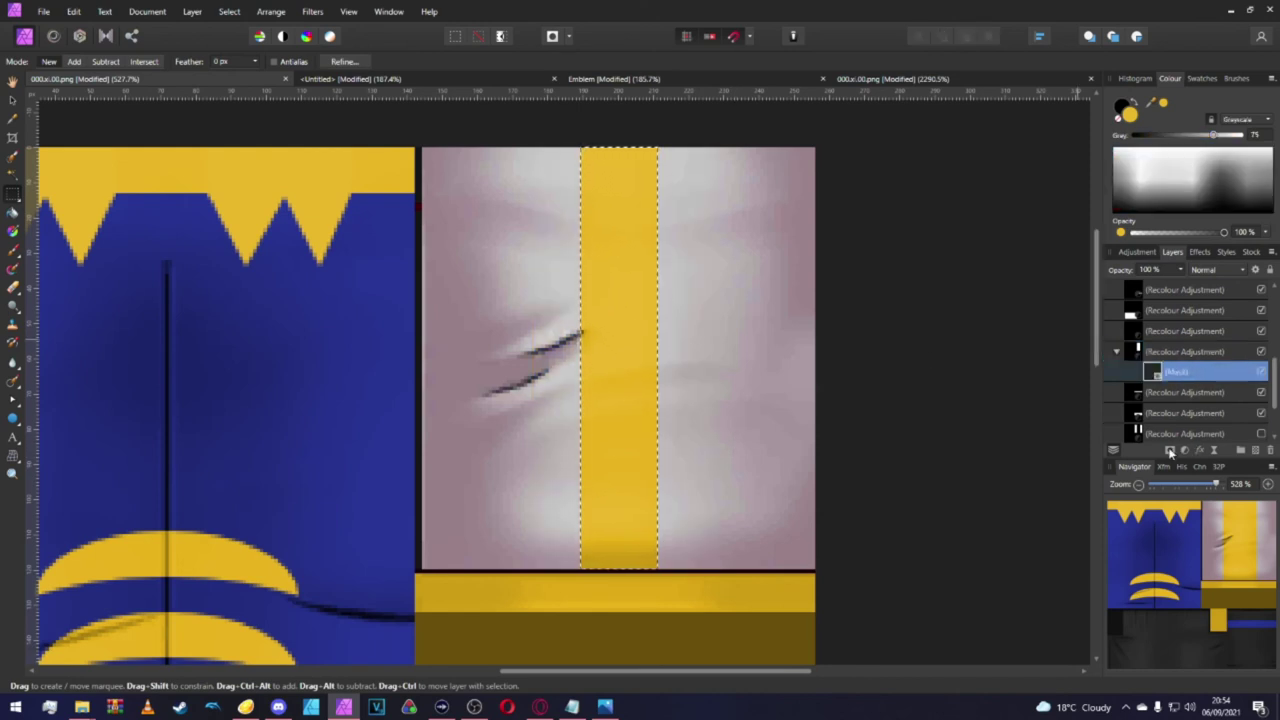
left_click(1119, 352)
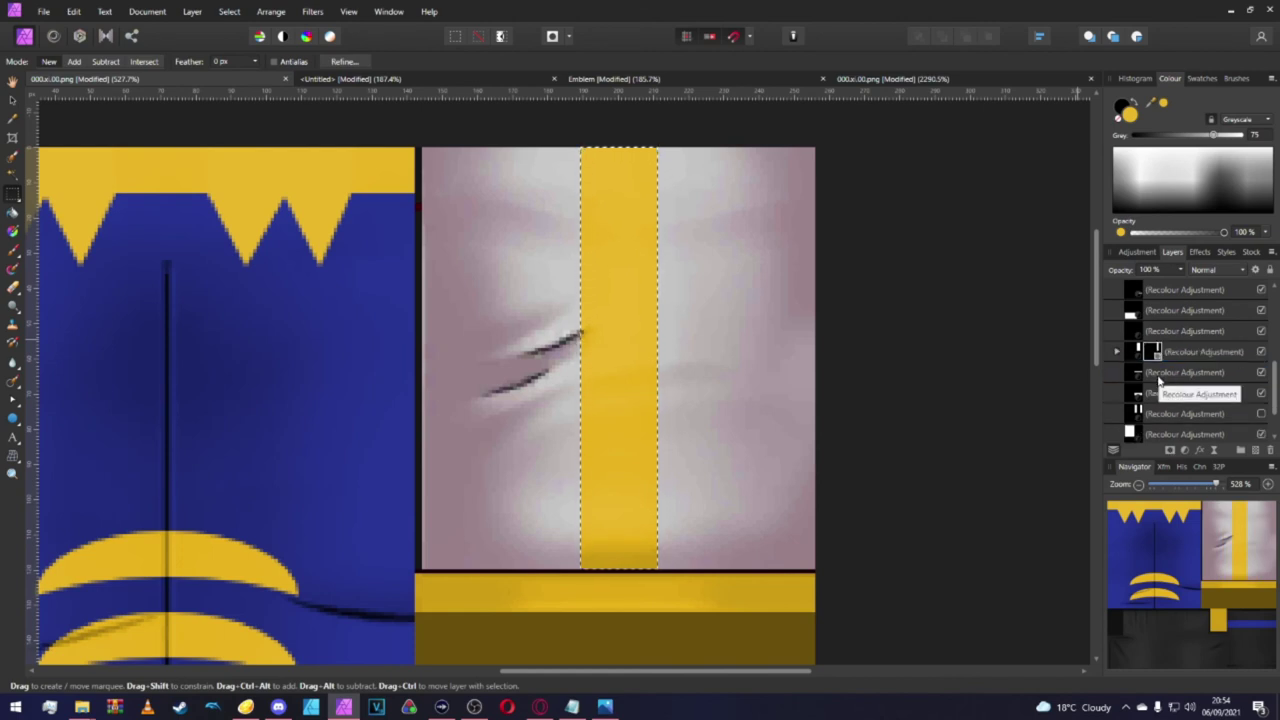
left_click(1261, 413)
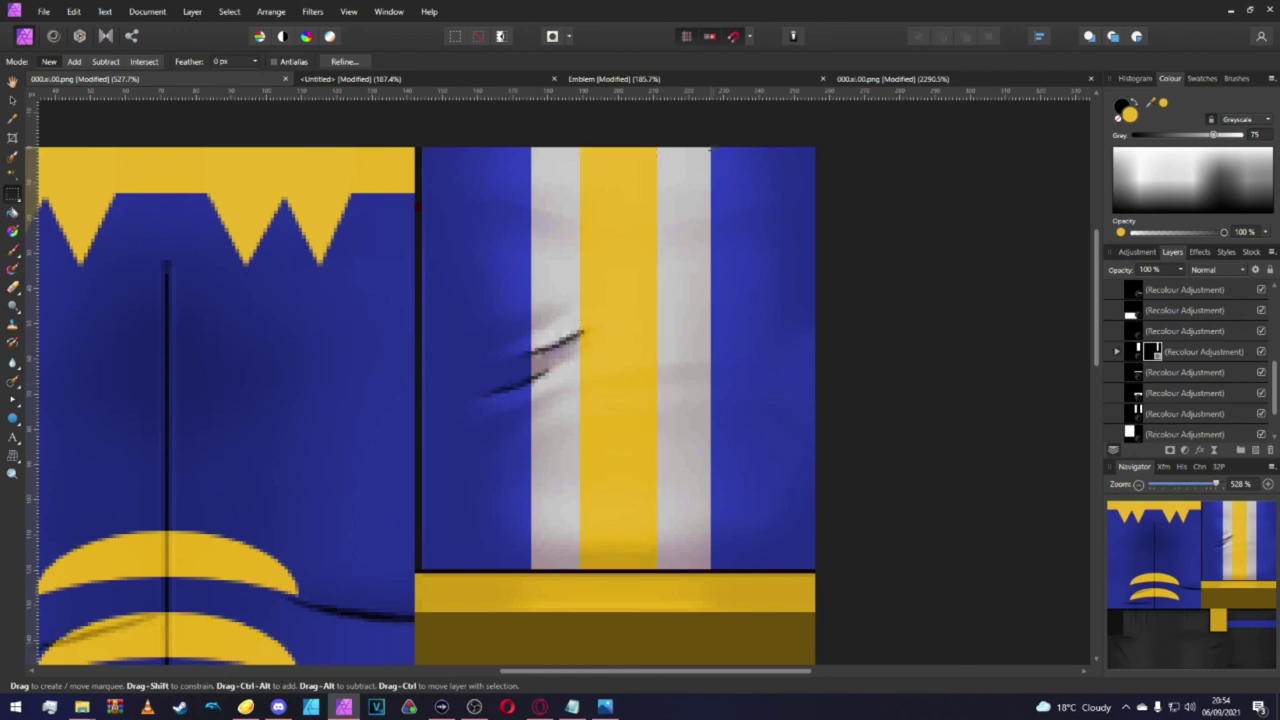
left_click(1130, 412)
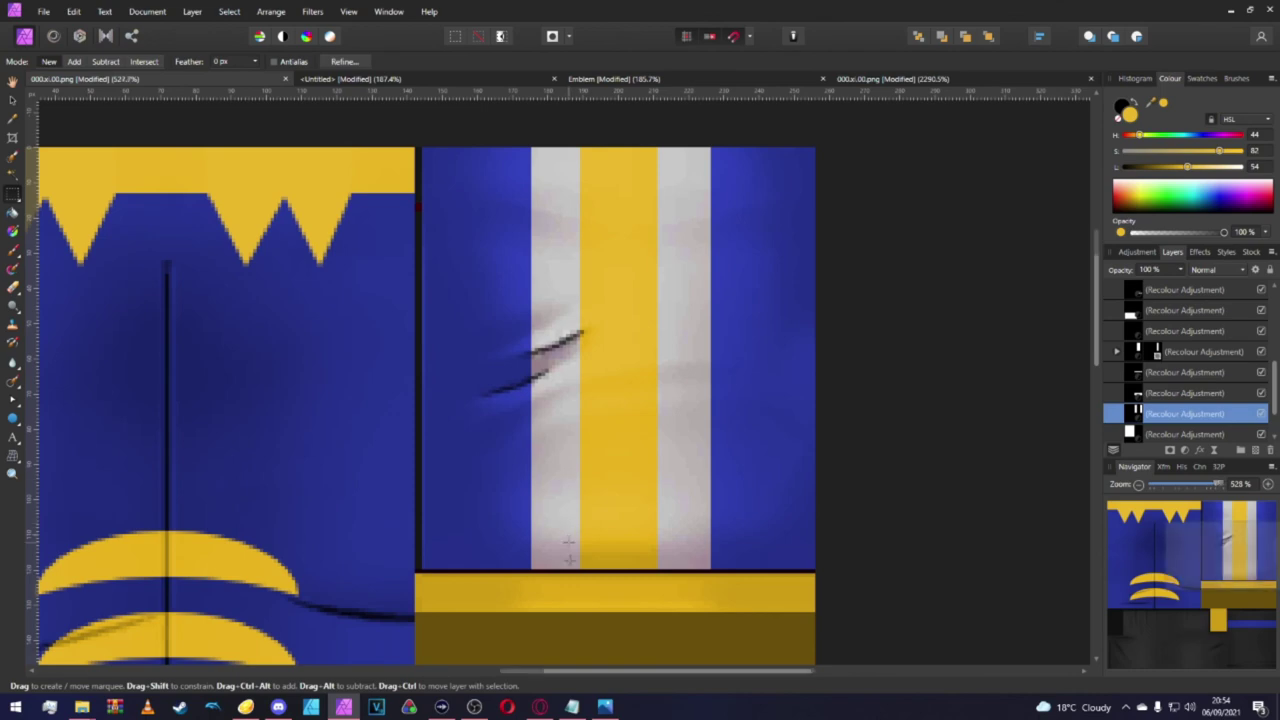
Marquee-select both white stripes together in Add mode.
scroll(572, 559, "up", 5)
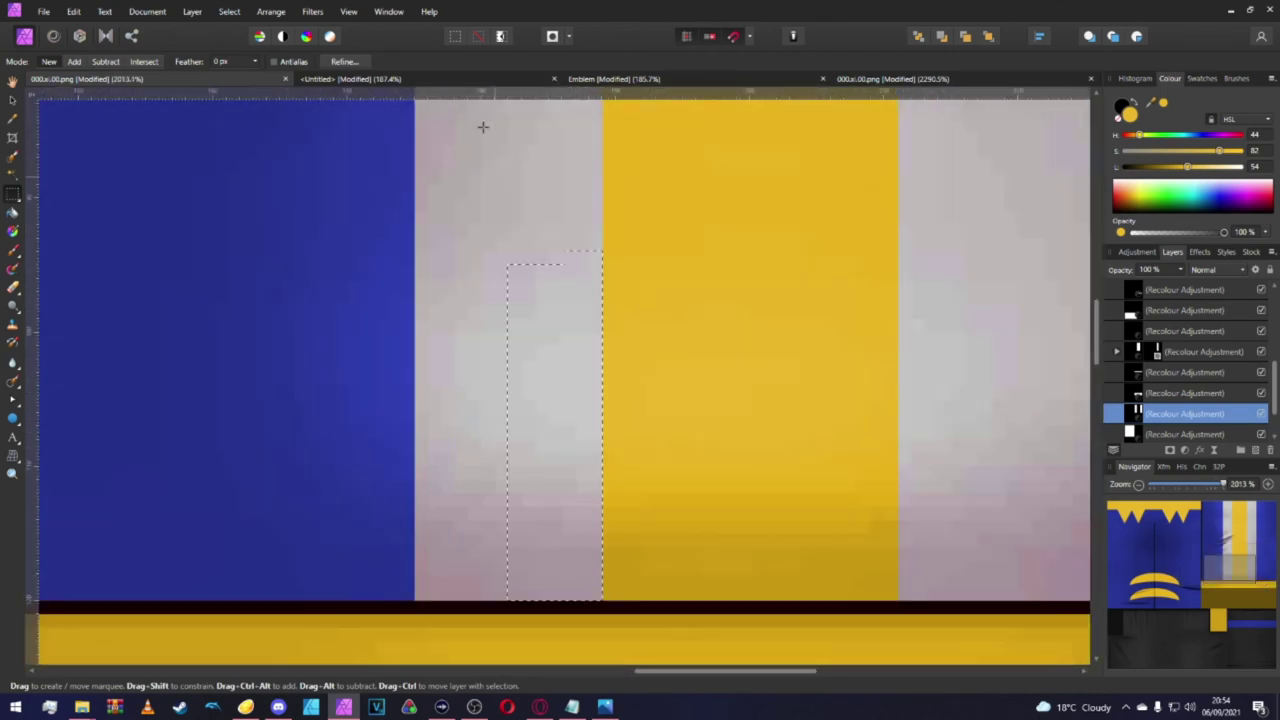
scroll(423, 323, "up", 5)
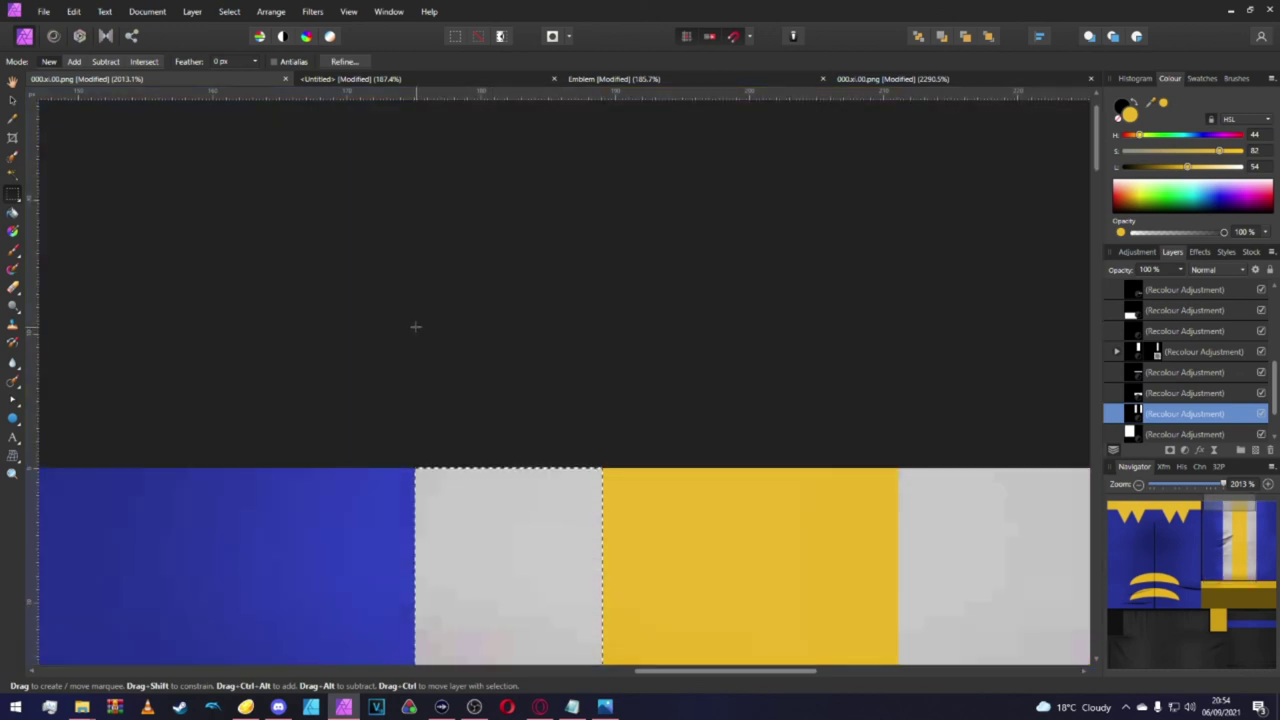
left_click(83, 63)
scroll(672, 323, "right", 5)
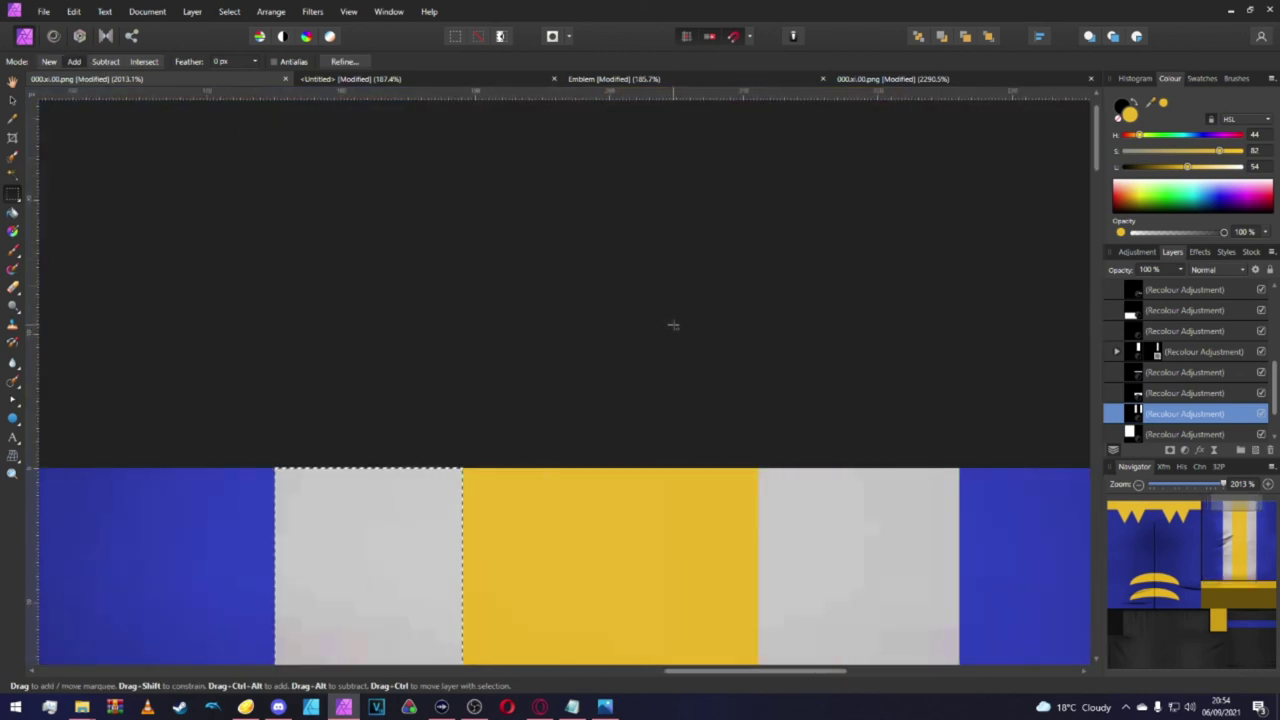
scroll(672, 323, "down", 2)
left_click_drag(597, 401, 718, 716)
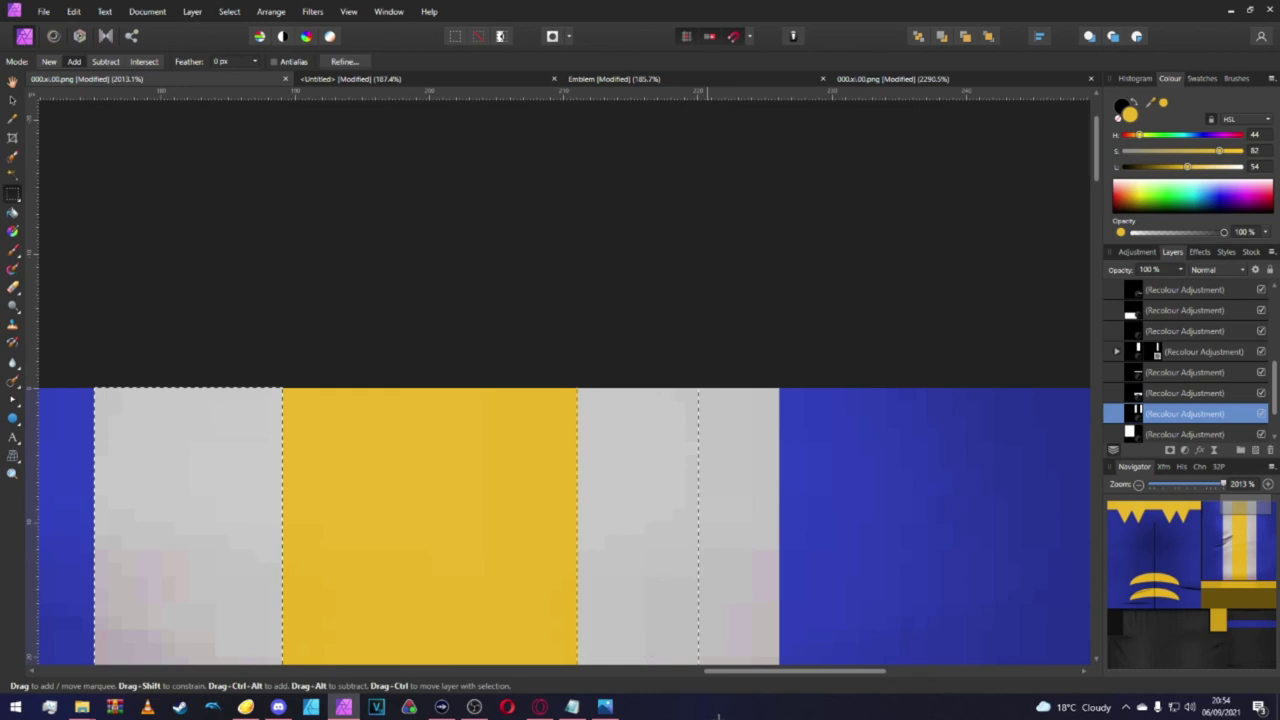
left_click_drag(718, 716, 773, 150)
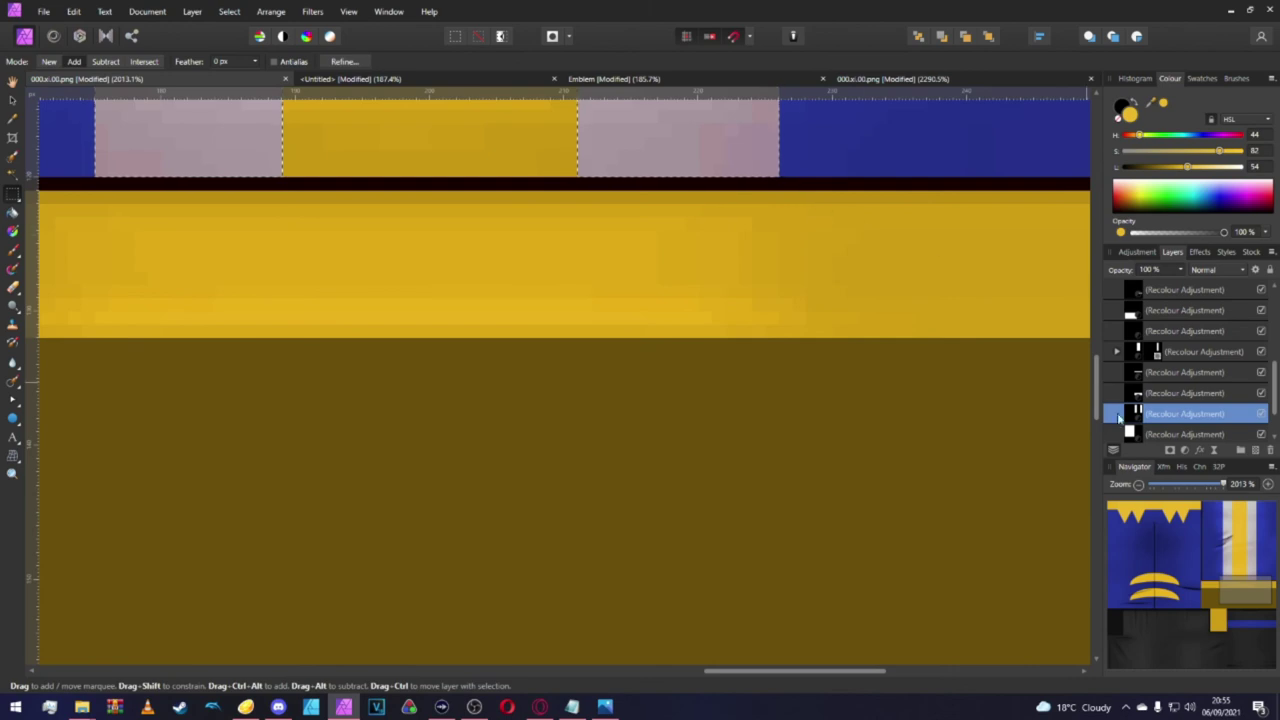
Add a new Recolour adjustment for the white stripes after checking the existing blue recolour's values.
left_click(1185, 449)
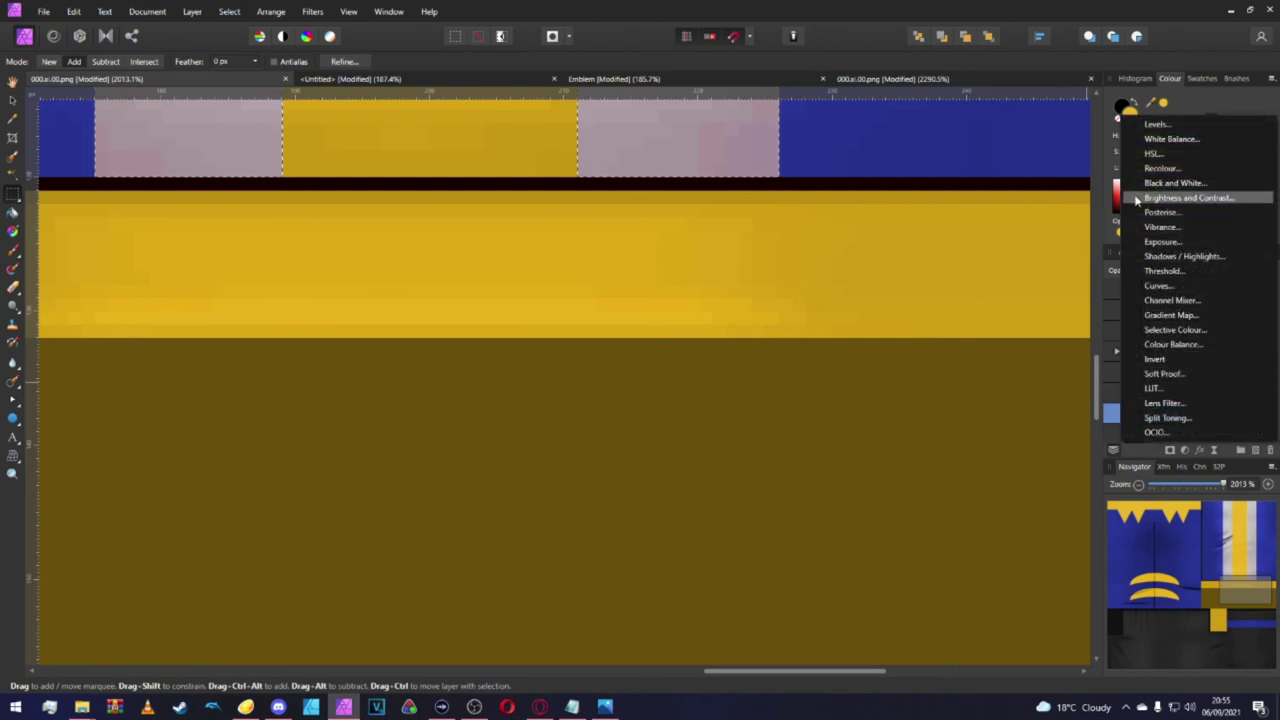
left_click(1160, 168)
scroll(863, 251, "down", 5)
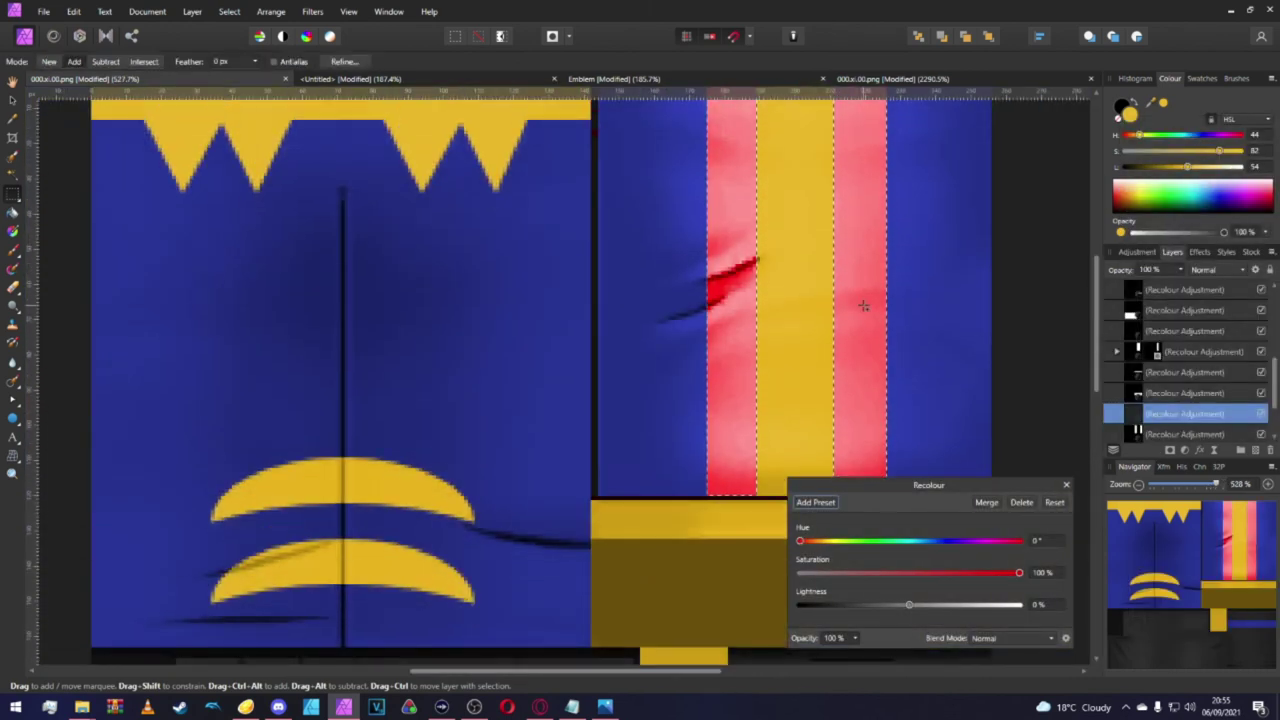
left_click(1136, 436)
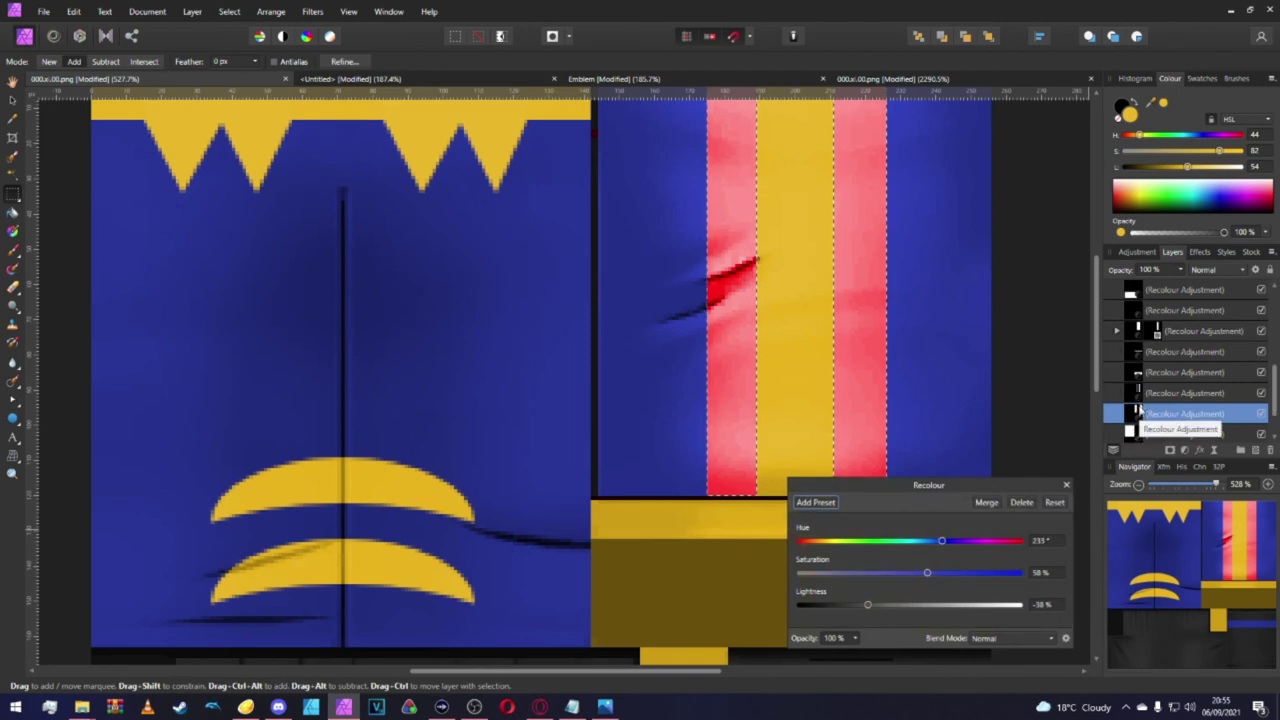
left_click(1137, 393)
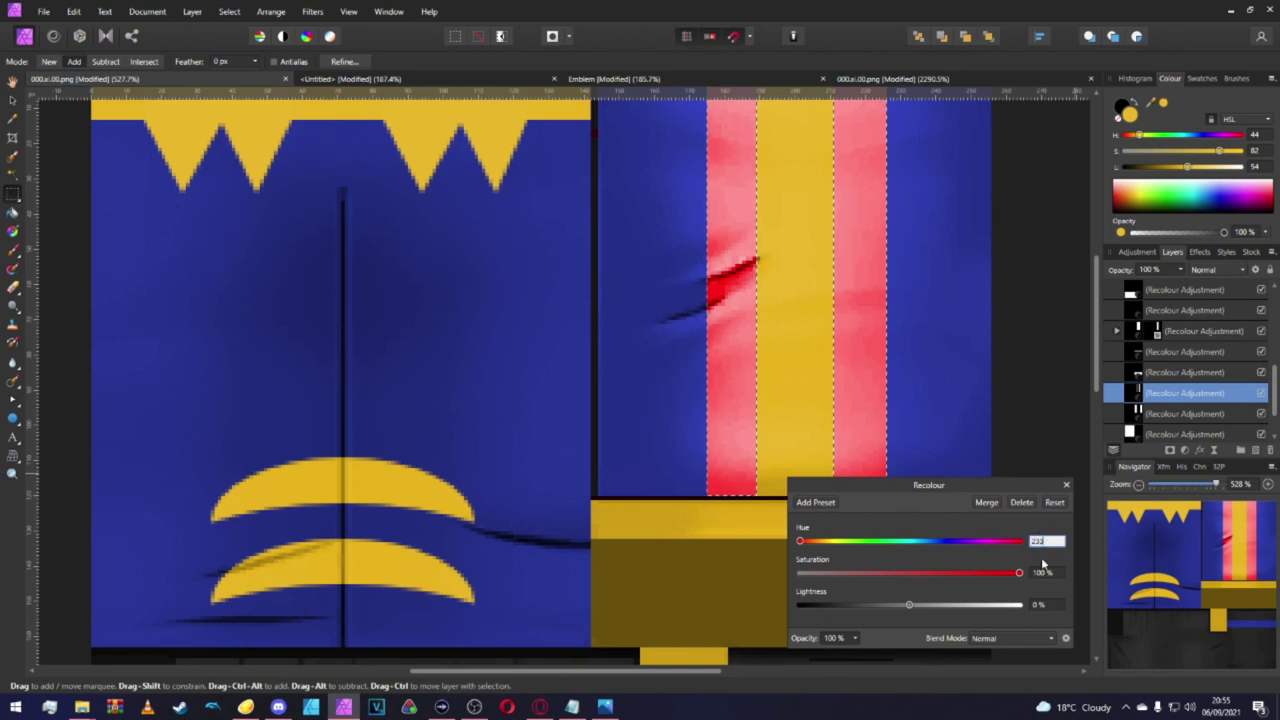
Set the stripe Recolour to hue 233, saturation 58% and darker negative lightness, then view the whole texture.
left_click(1042, 573)
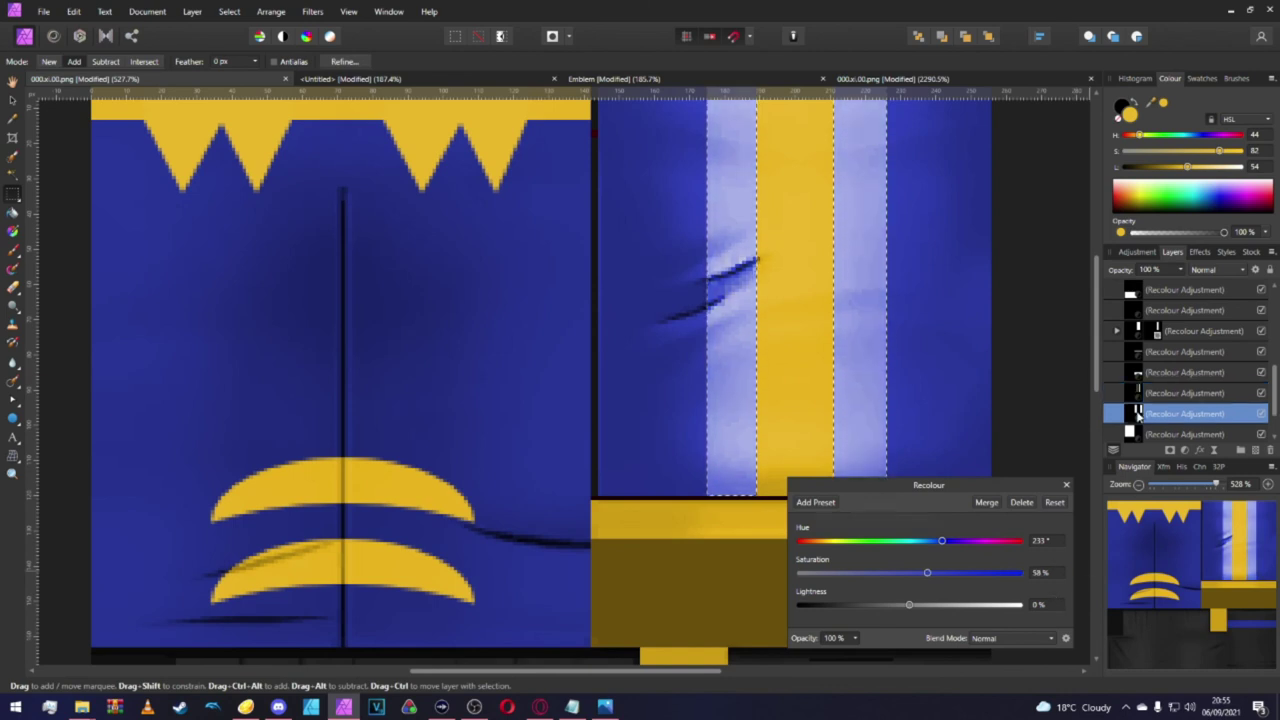
left_click(1040, 605)
key("BackSpace")
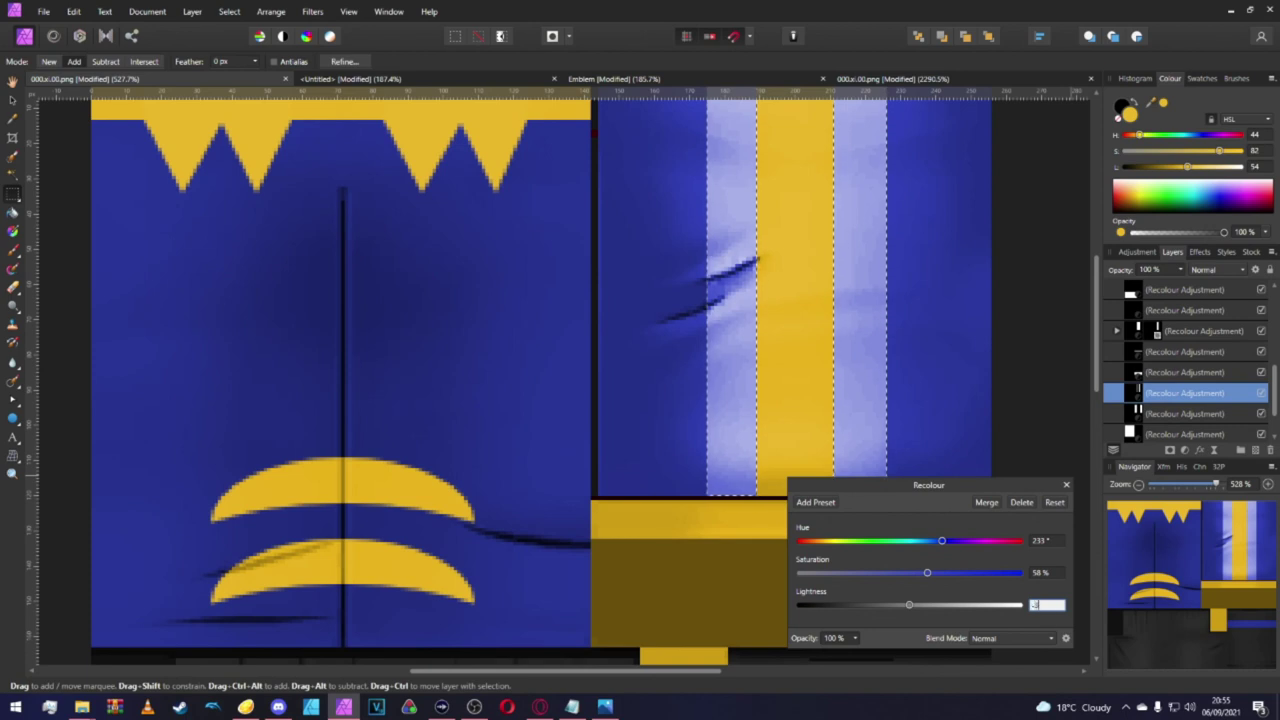
type("-38")
key("Return")
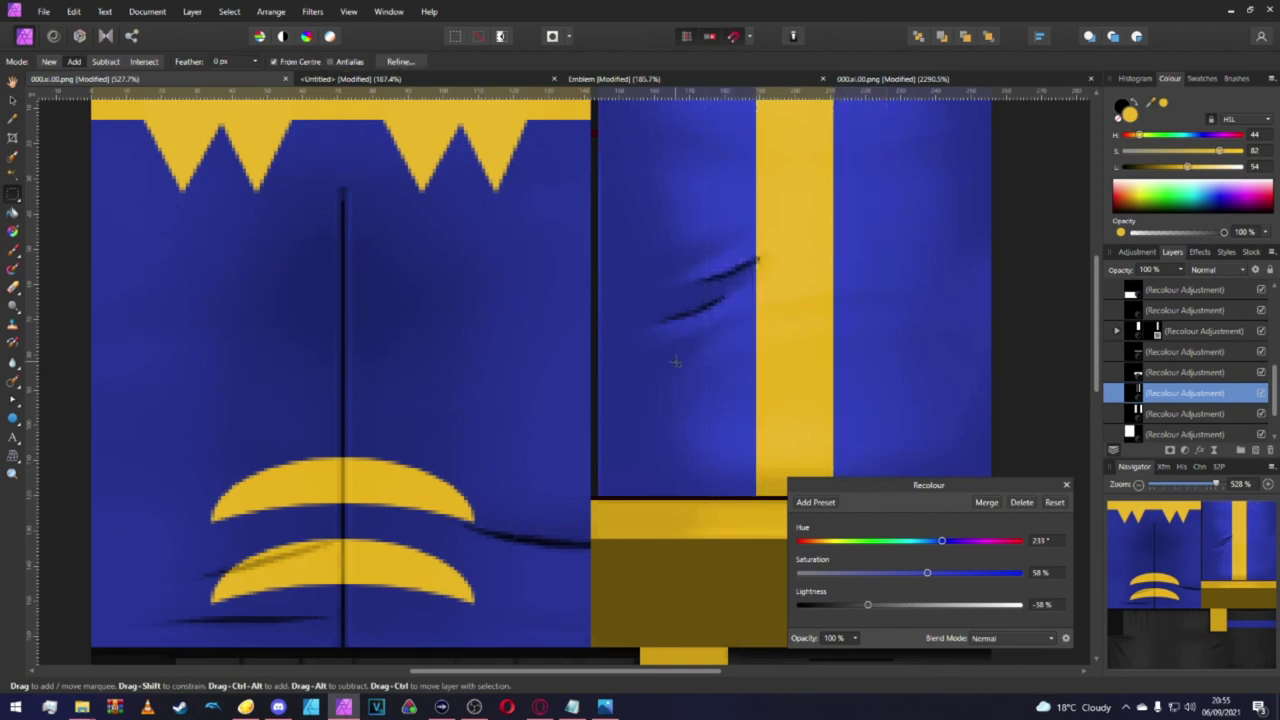
scroll(675, 362, "down", 2)
Export the recoloured texture, overwriting 000.xi.00 1 in the Goalkeeper folder.
left_click(1066, 485)
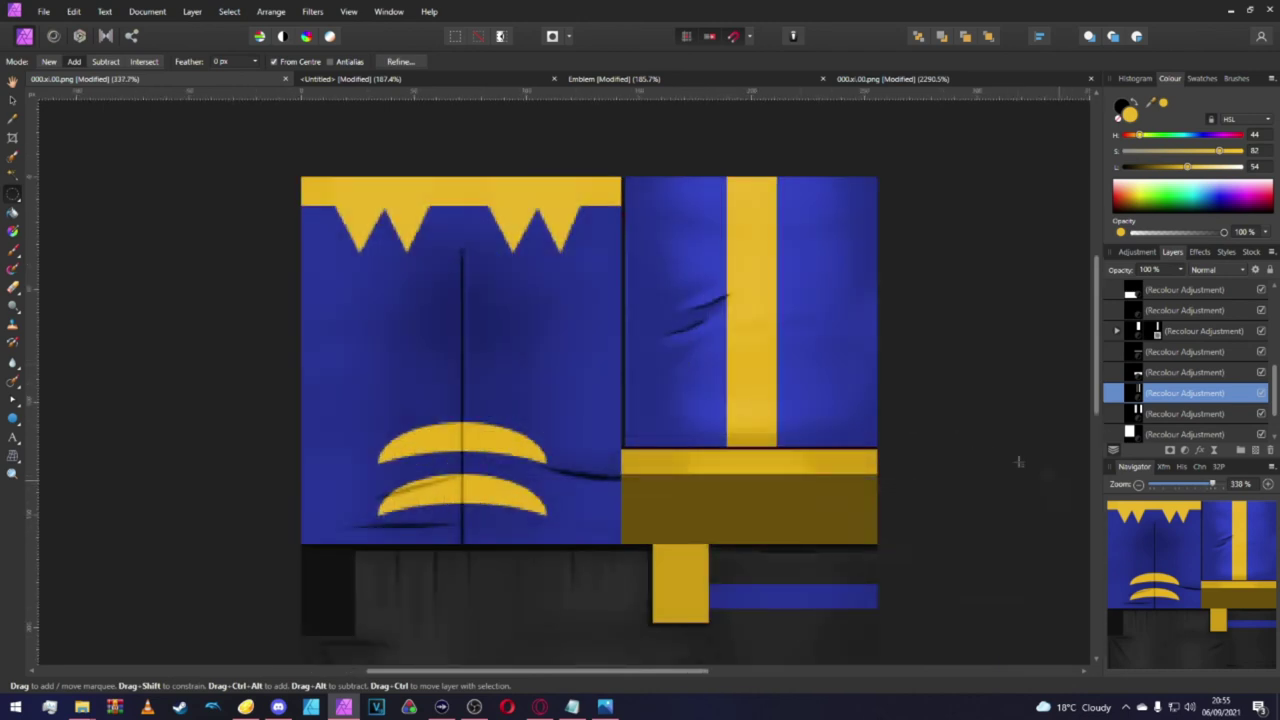
scroll(1014, 457, "left", 4)
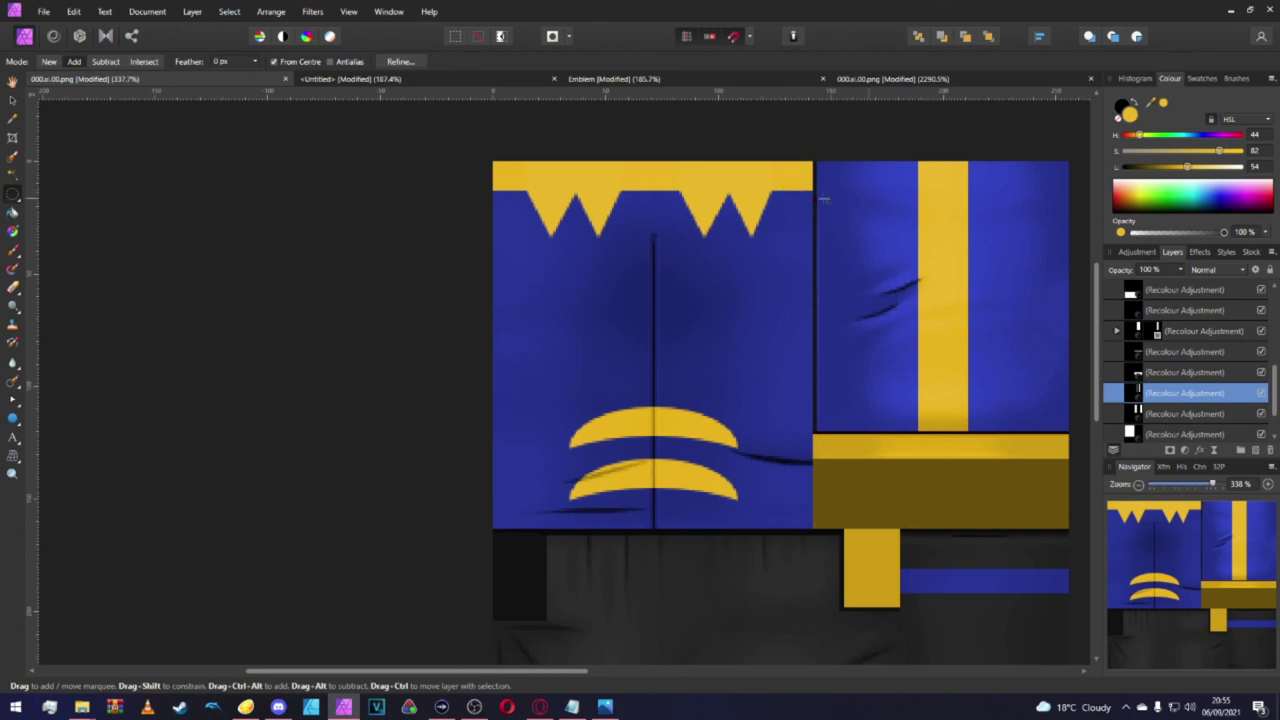
scroll(904, 403, "right", 2)
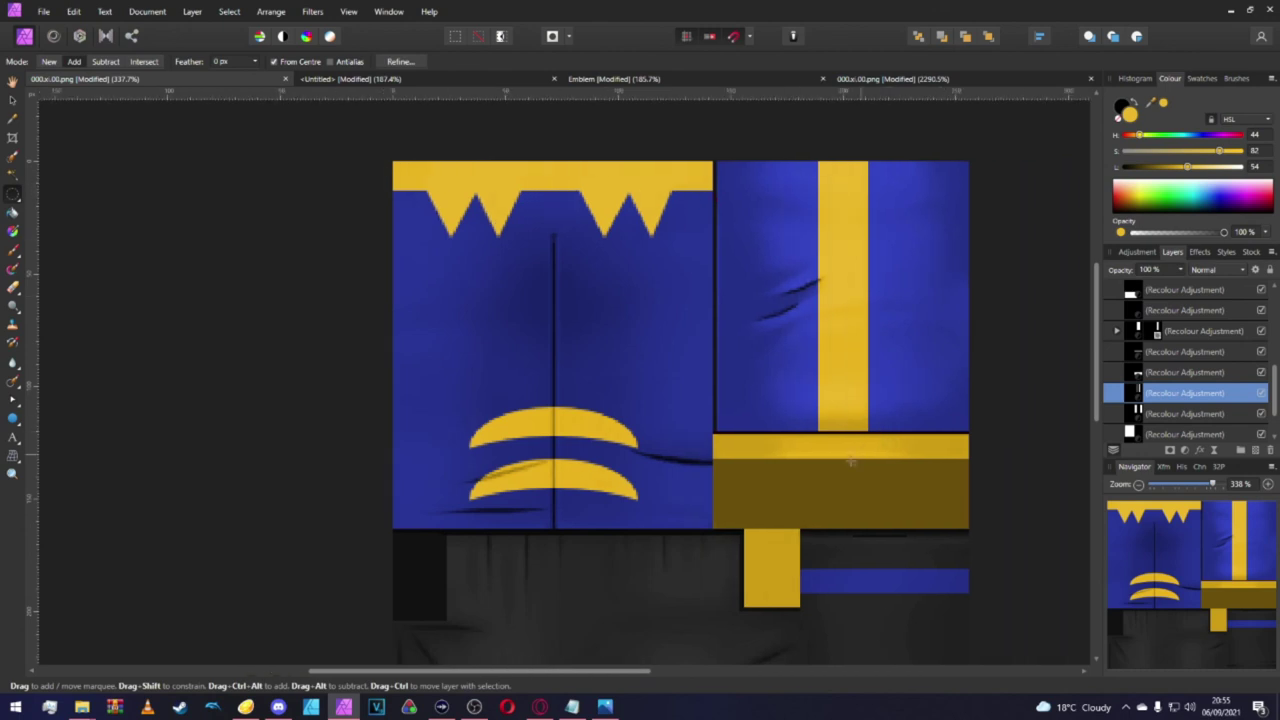
scroll(904, 403, "down", 4)
key("ctrl+alt+shift+s")
left_click(748, 435)
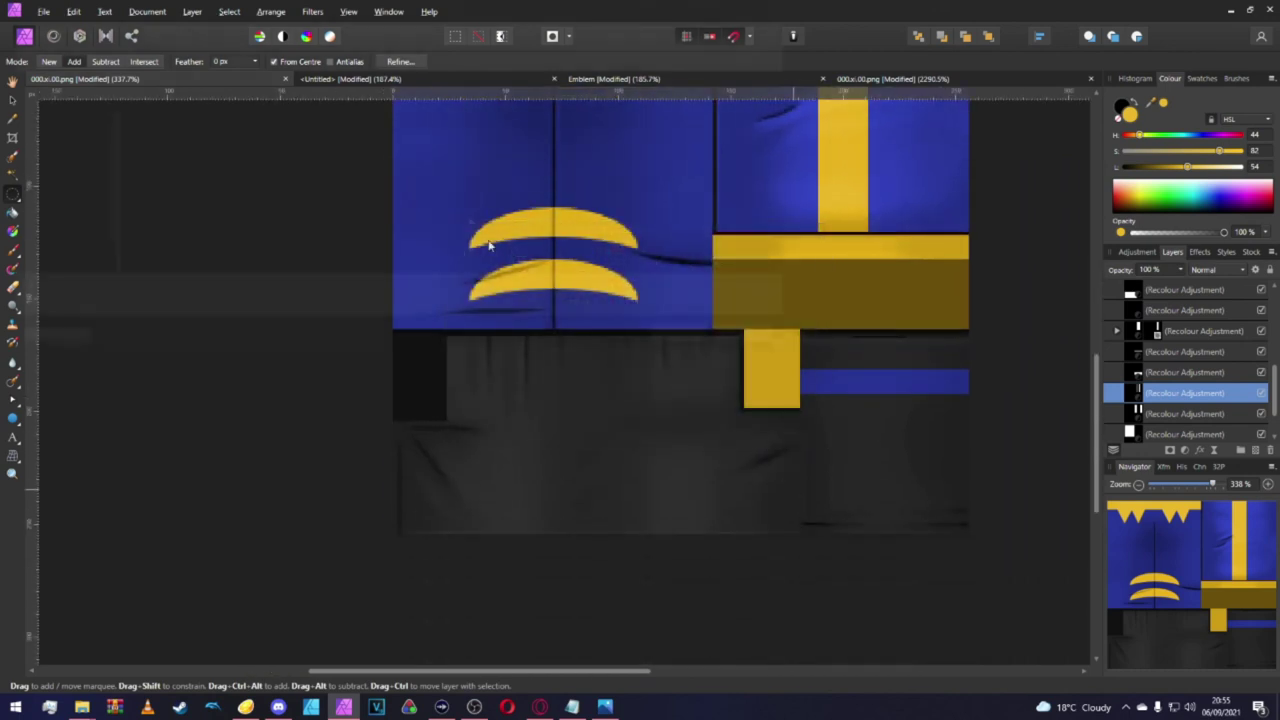
double_click(150, 118)
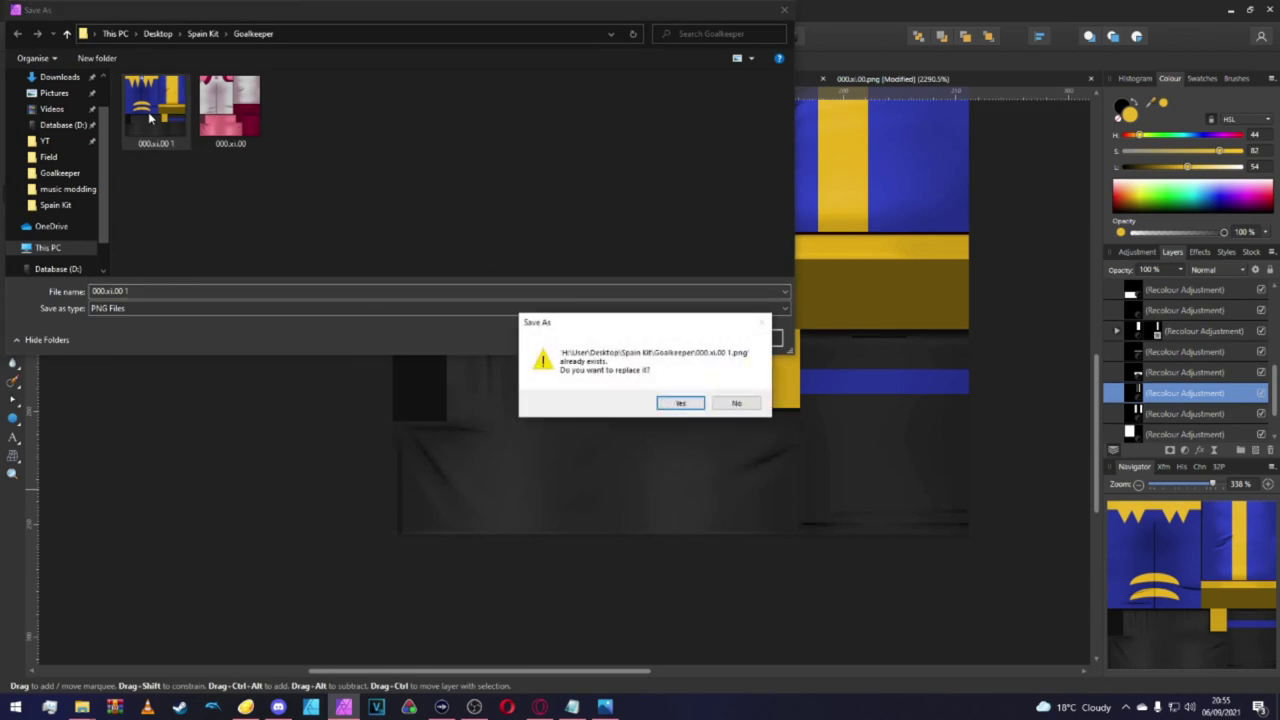
key("Return")
Stop the running game in Citra via Emulation > Stop and minimise the emulator.
left_click(1230, 8)
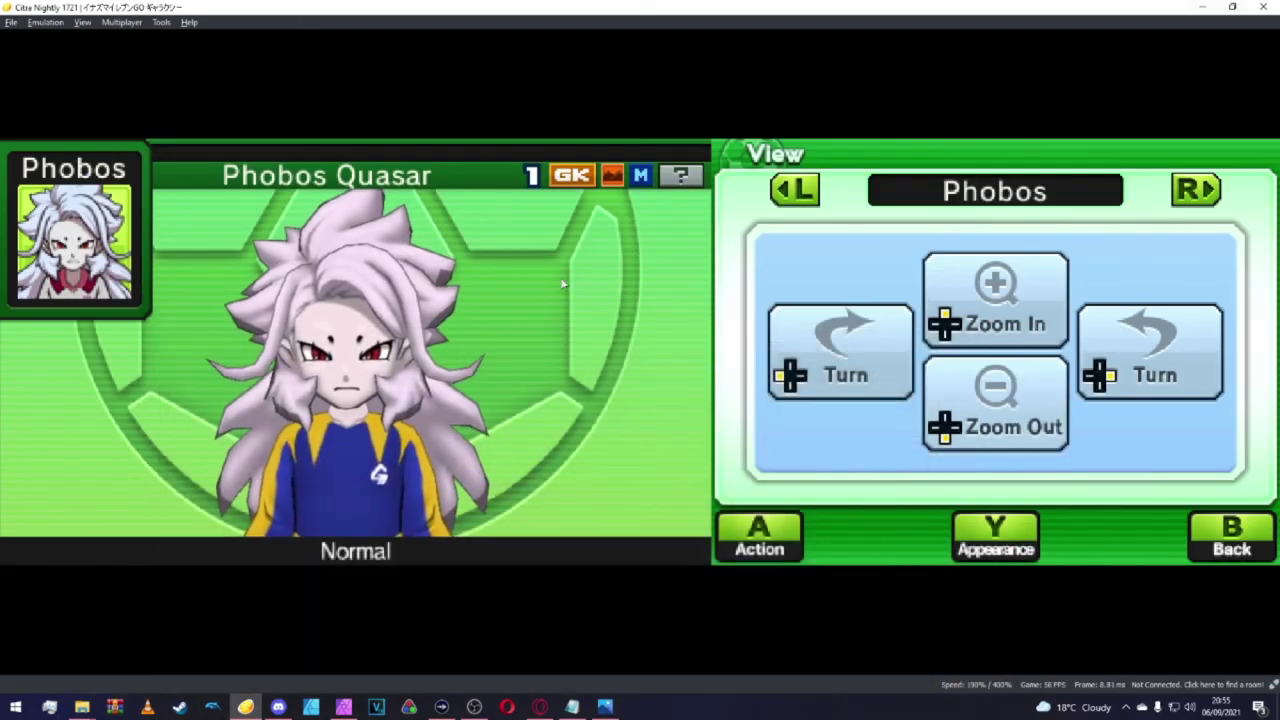
left_click(45, 22)
left_click(60, 77)
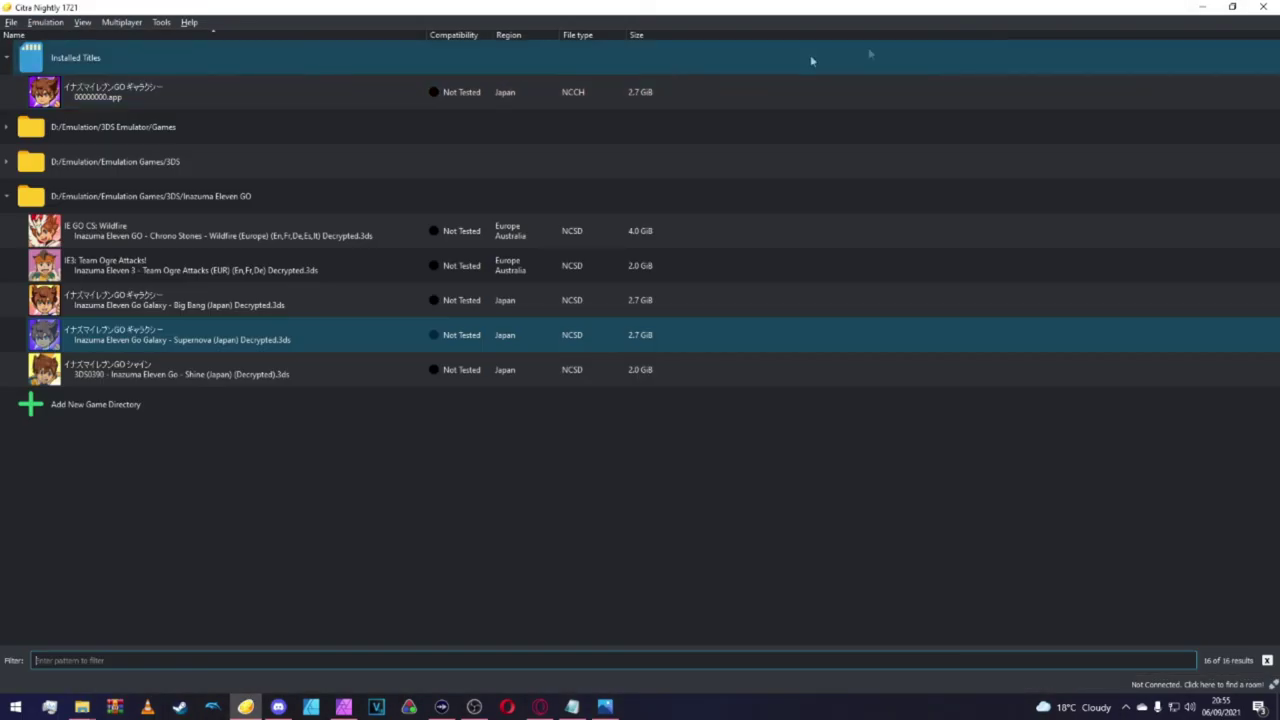
left_click(1201, 7)
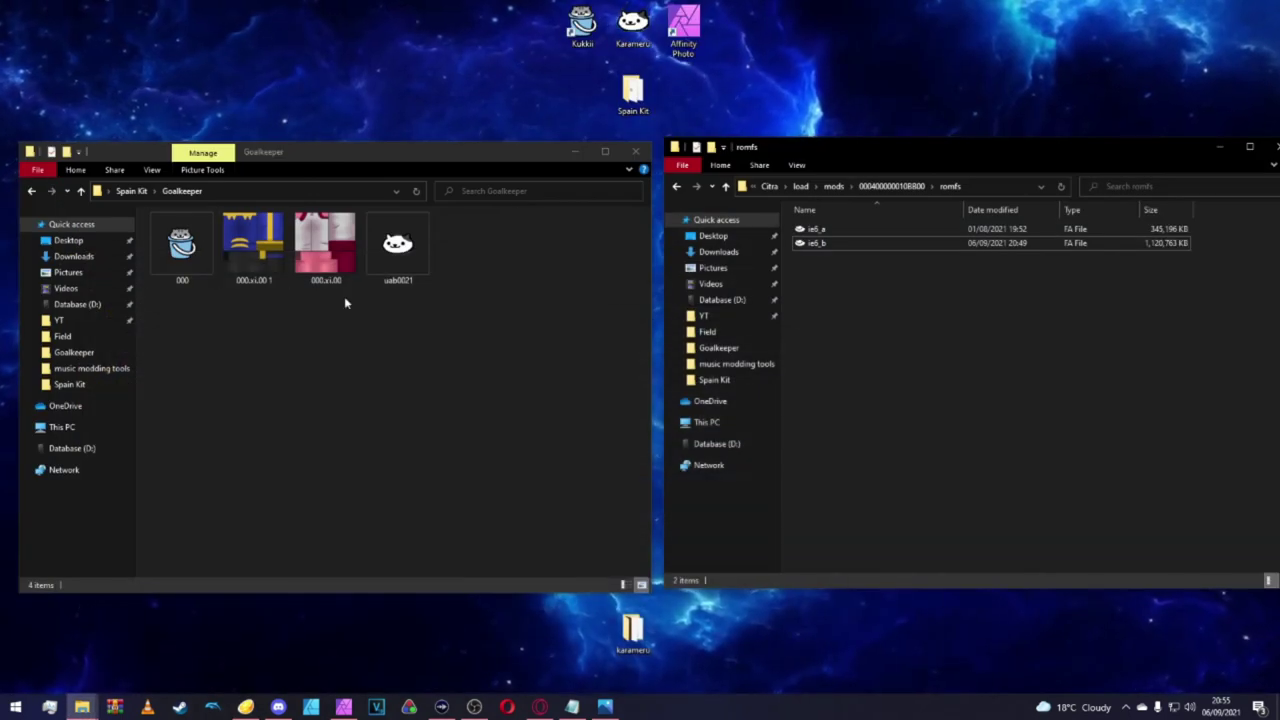
Briefly open the uab0021 archive and the 000 texture in Kukkii, then return to Affinity Photo.
left_click(386, 258)
double_click(388, 260)
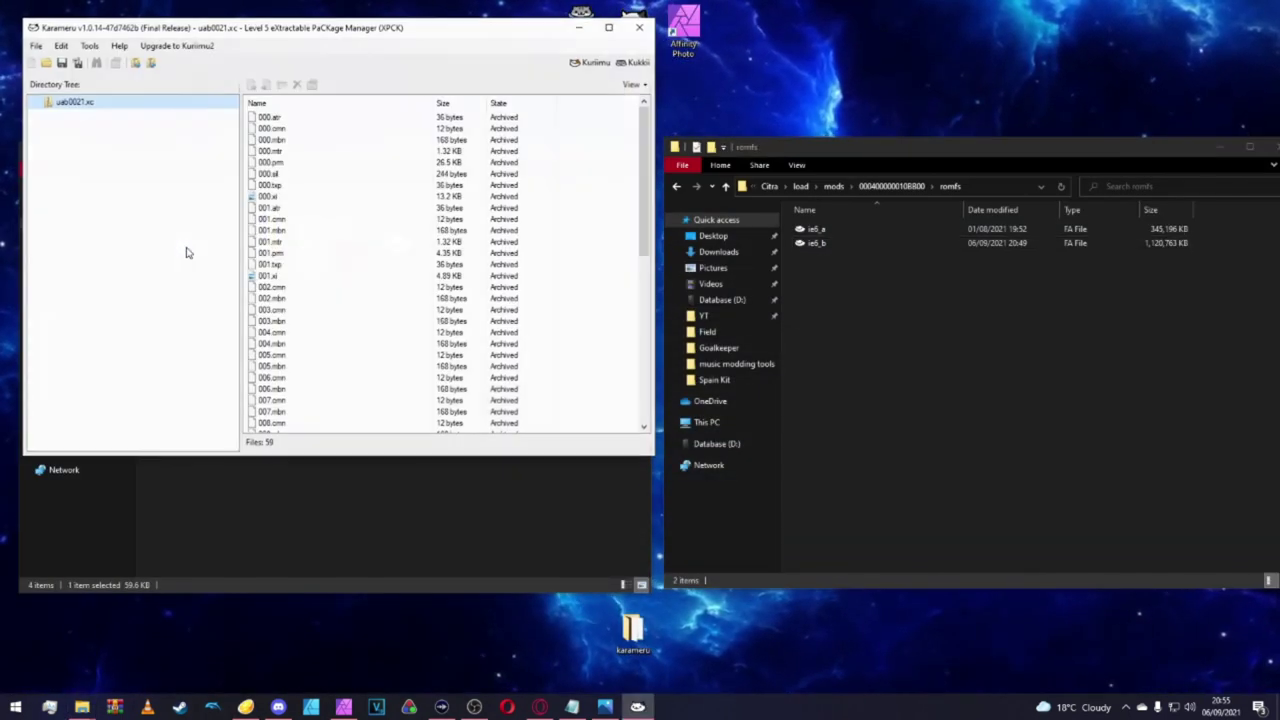
key("alt+F4")
left_click(180, 248)
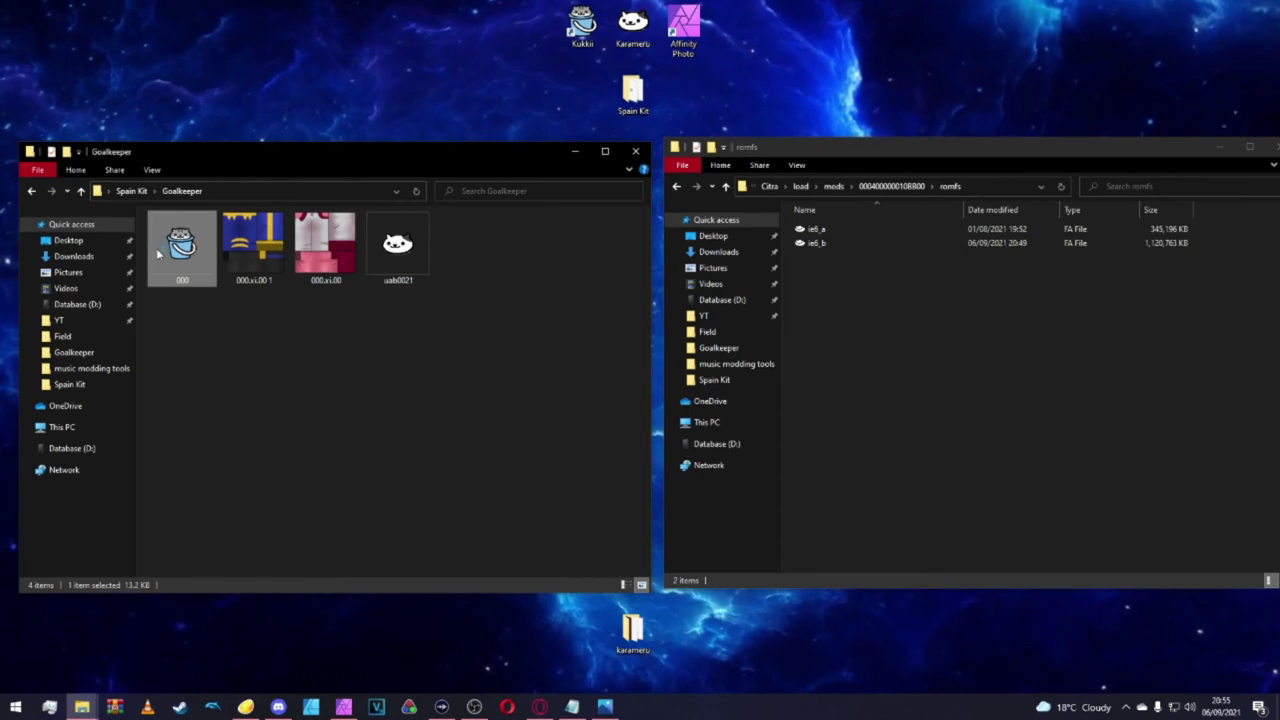
double_click(253, 245)
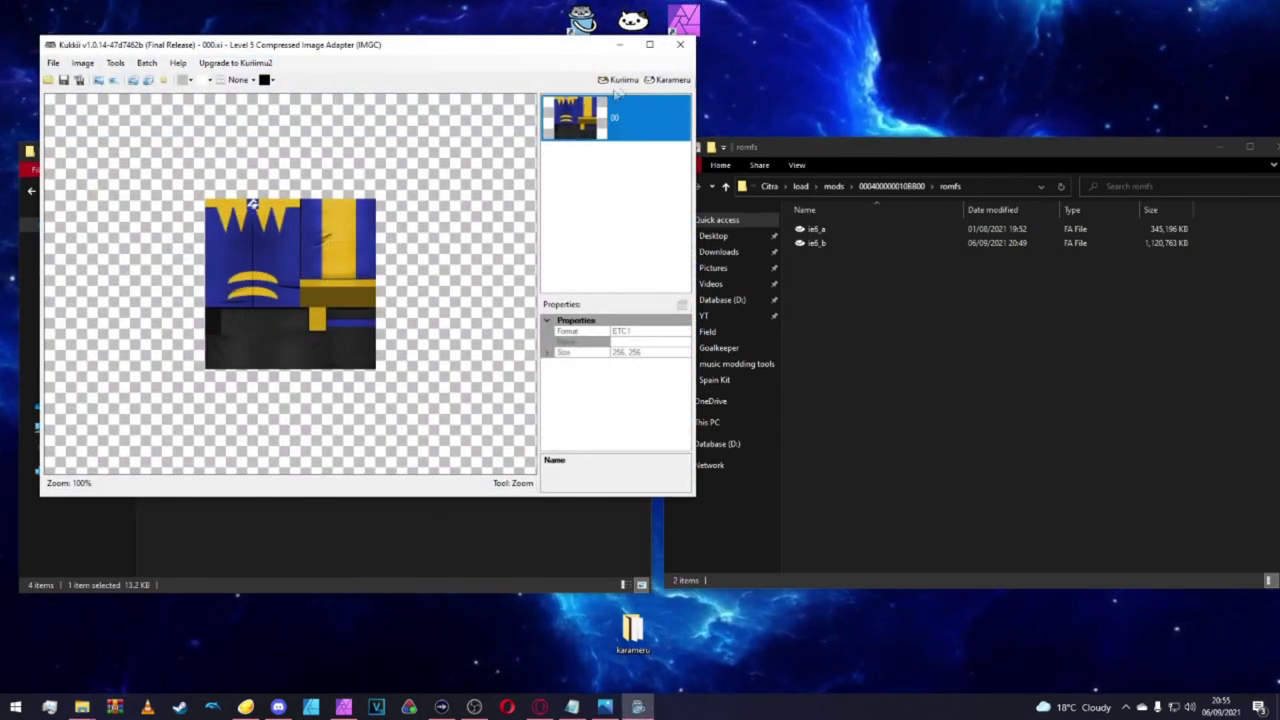
left_click(680, 44)
left_click(343, 707)
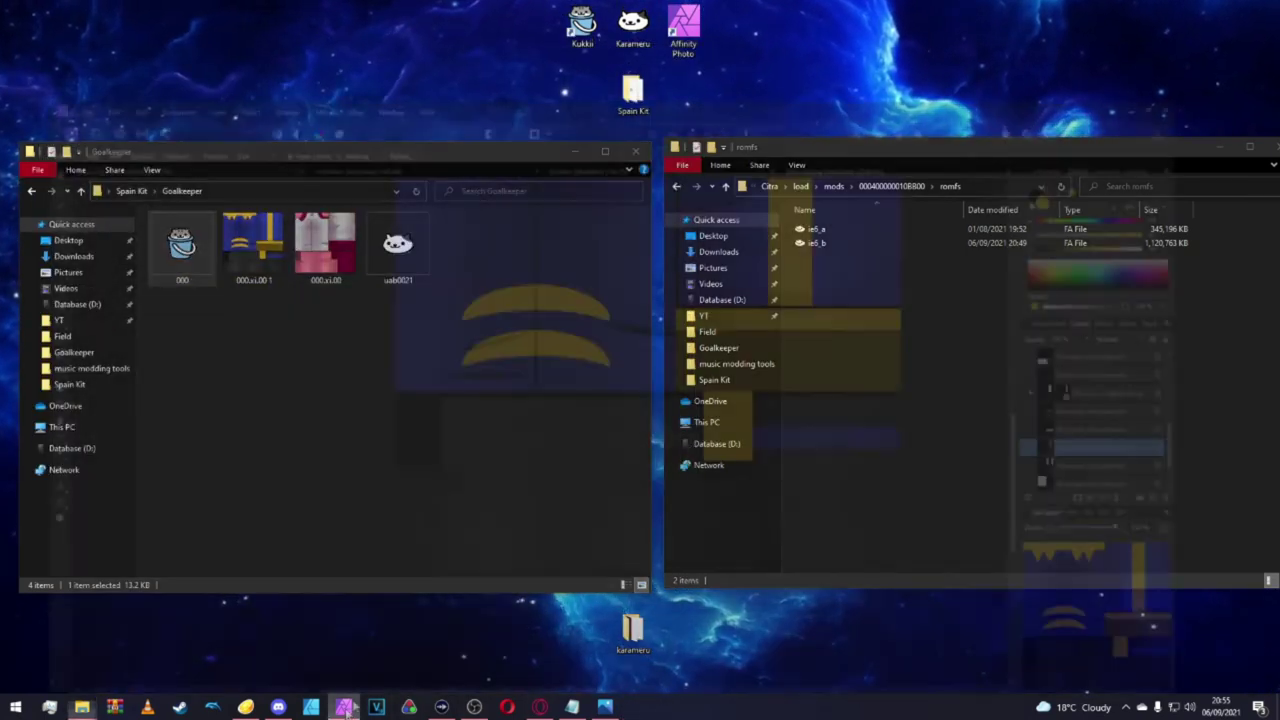
Make the emblem Curve layer and its blue patch Pixel layer visible again.
scroll(614, 267, "up", 5)
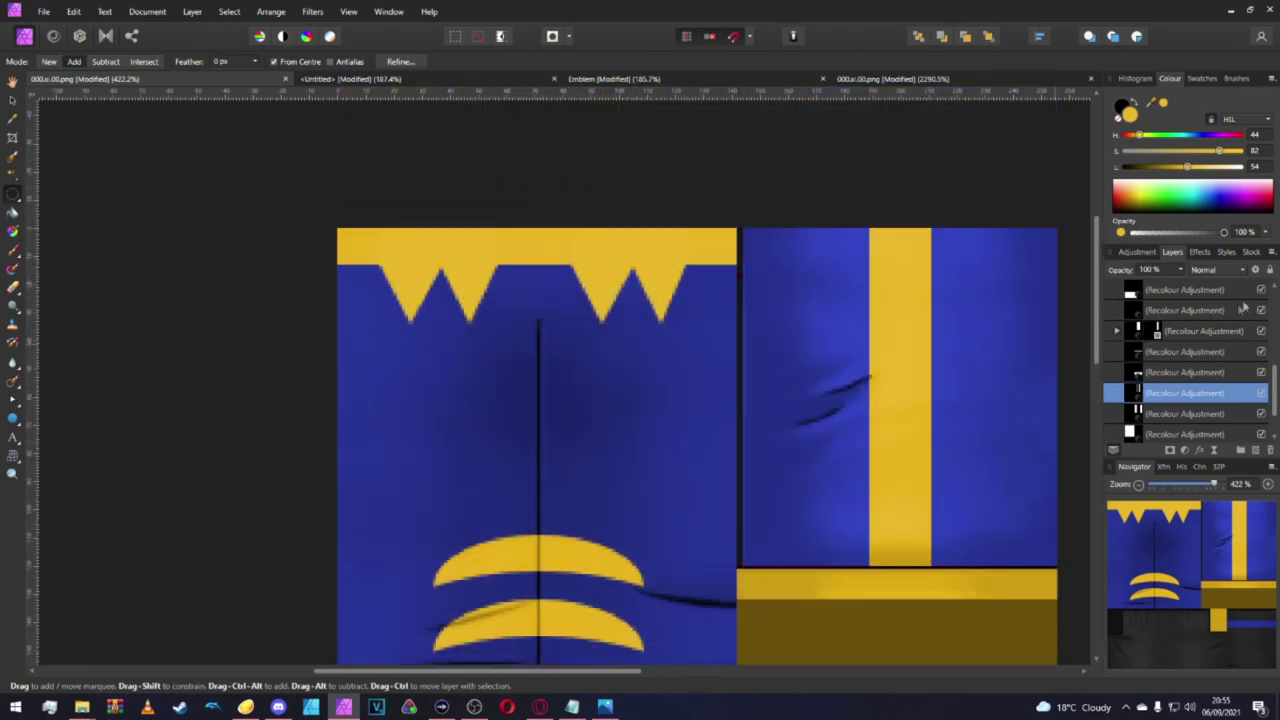
scroll(1241, 306, "up", 3)
left_click(1260, 290)
left_click(1261, 310)
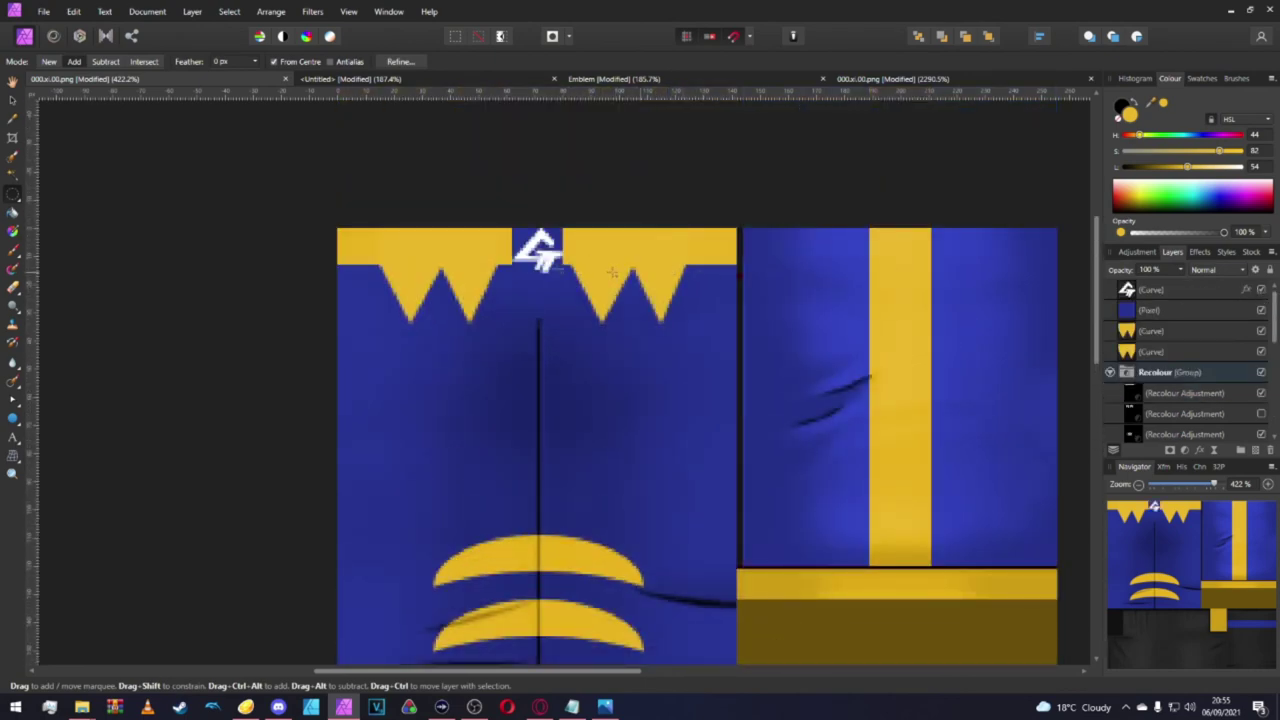
scroll(530, 255, "up", 5)
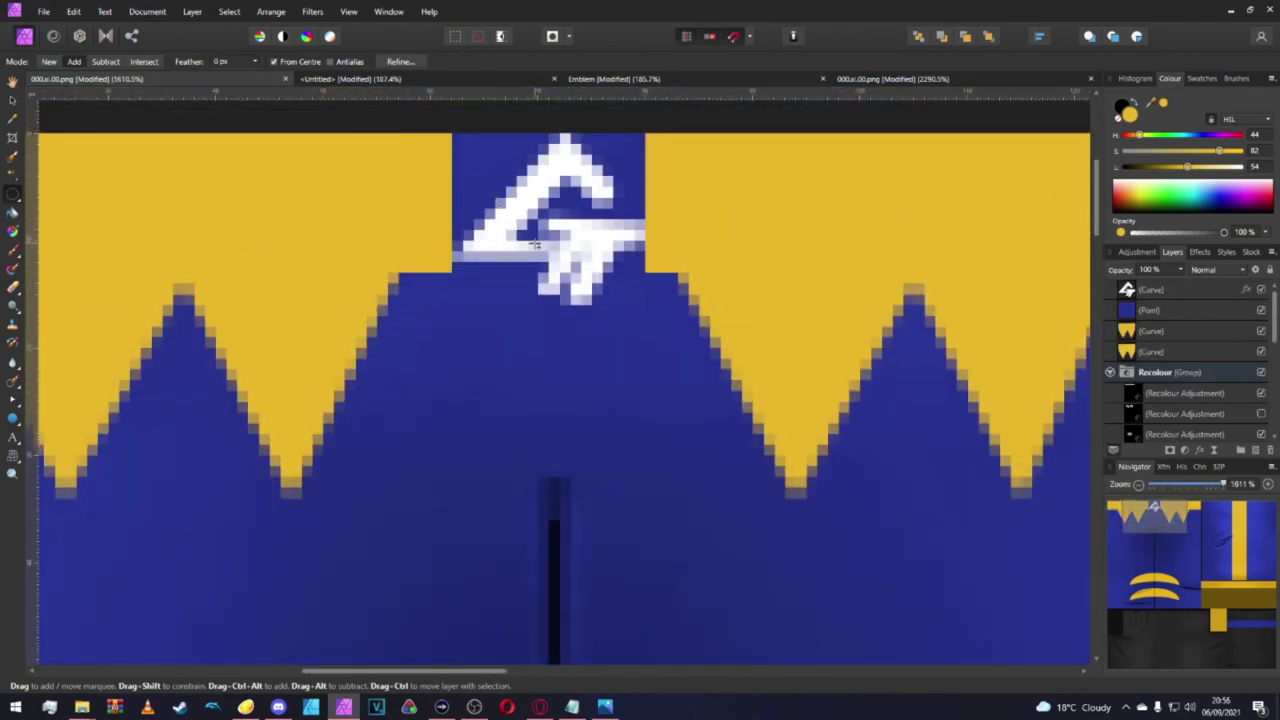
Shrink the white emblem around its centre to fit between the yellow collar notches.
left_click(1134, 291)
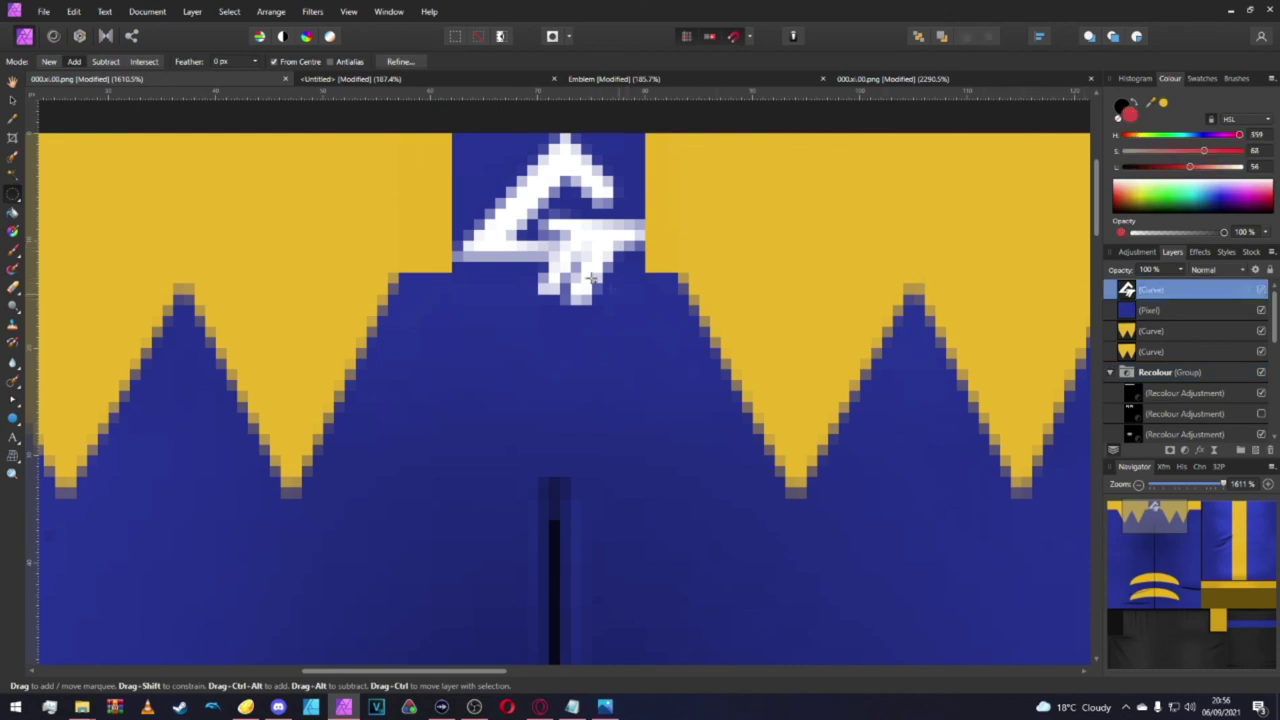
key("v")
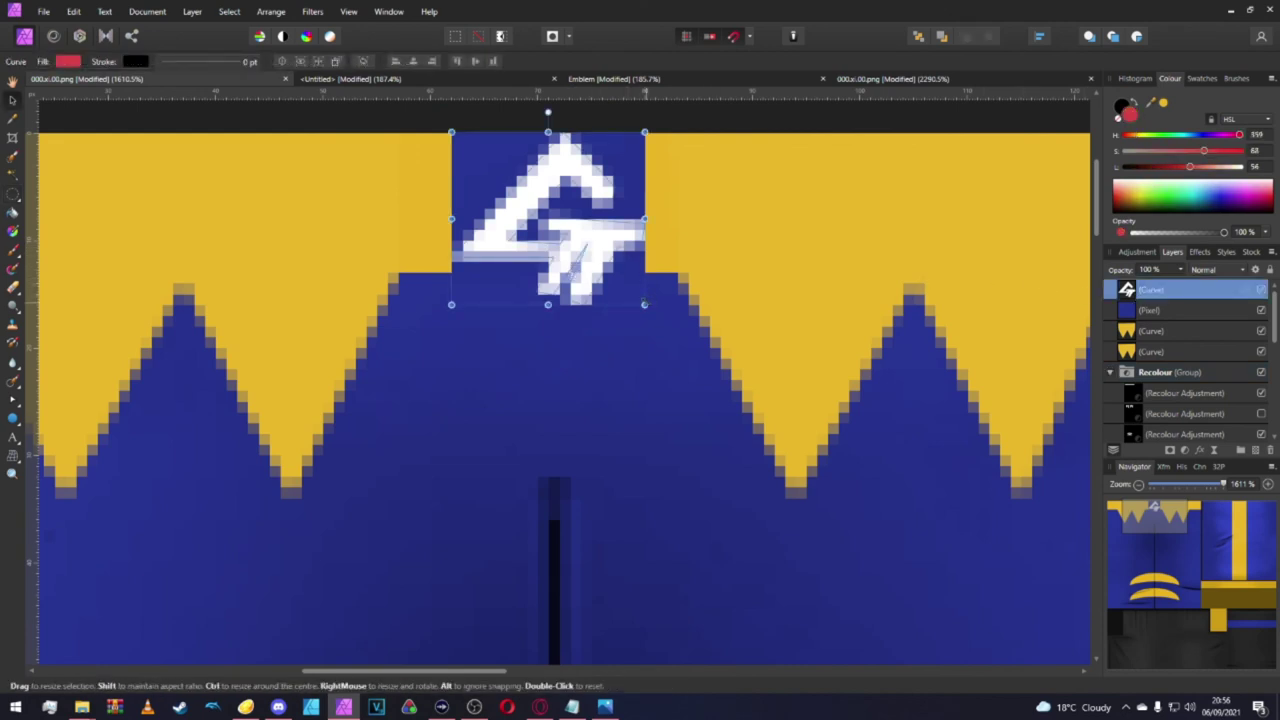
left_click_drag(645, 303, 636, 297)
scroll(645, 315, "down", 6)
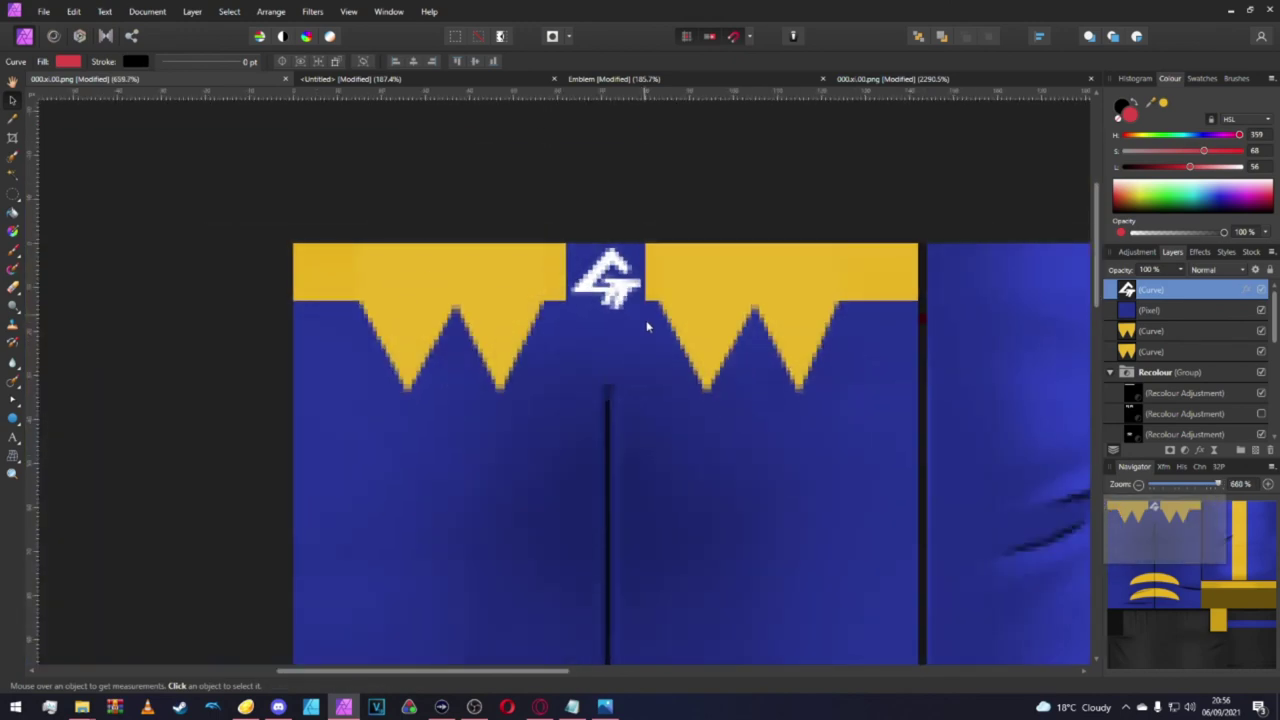
left_click(654, 190)
key("ctrl+alt+shift+s")
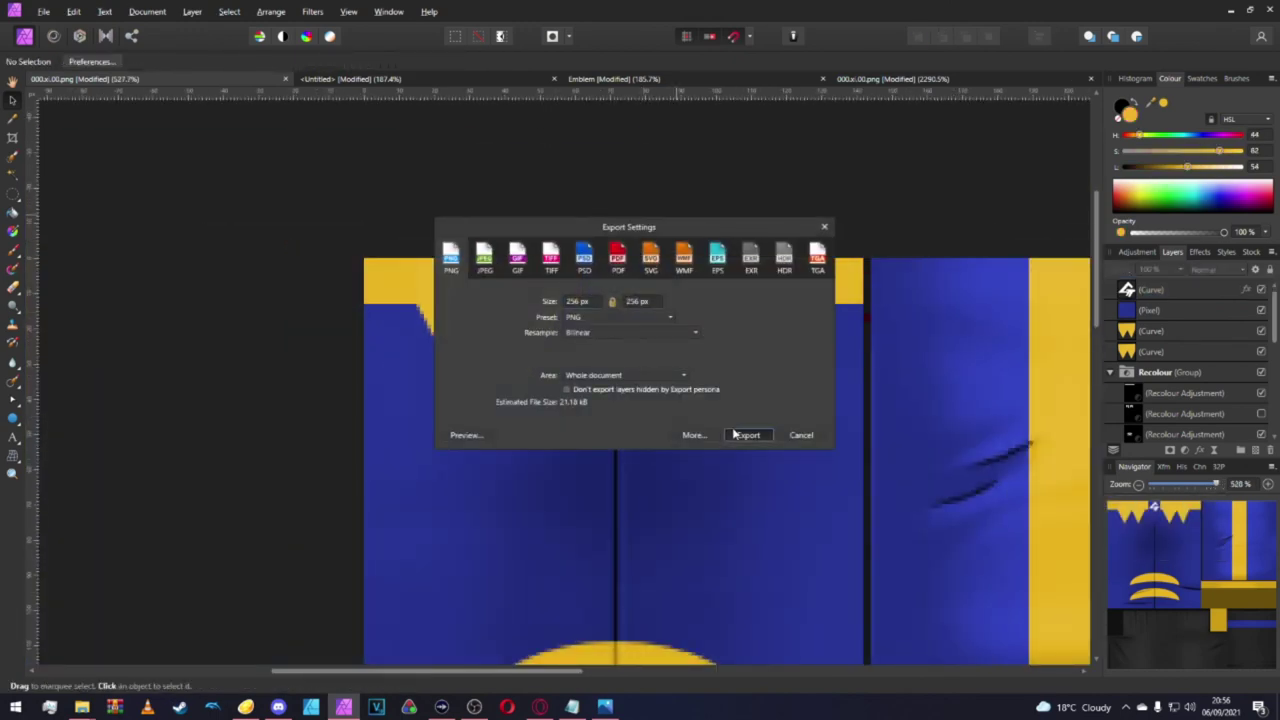
Export the 256×256 PNG over 000.xi.00 1 and open the 000 texture in Kukkii.
left_click(745, 435)
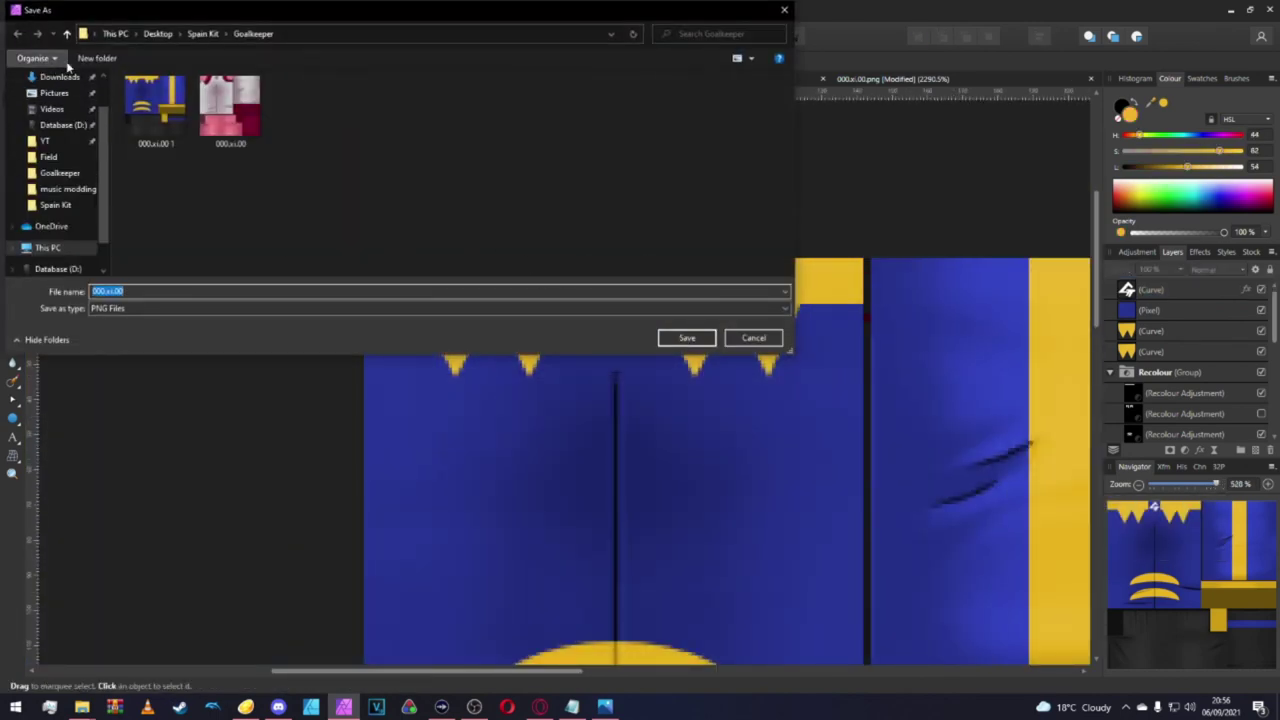
double_click(155, 105)
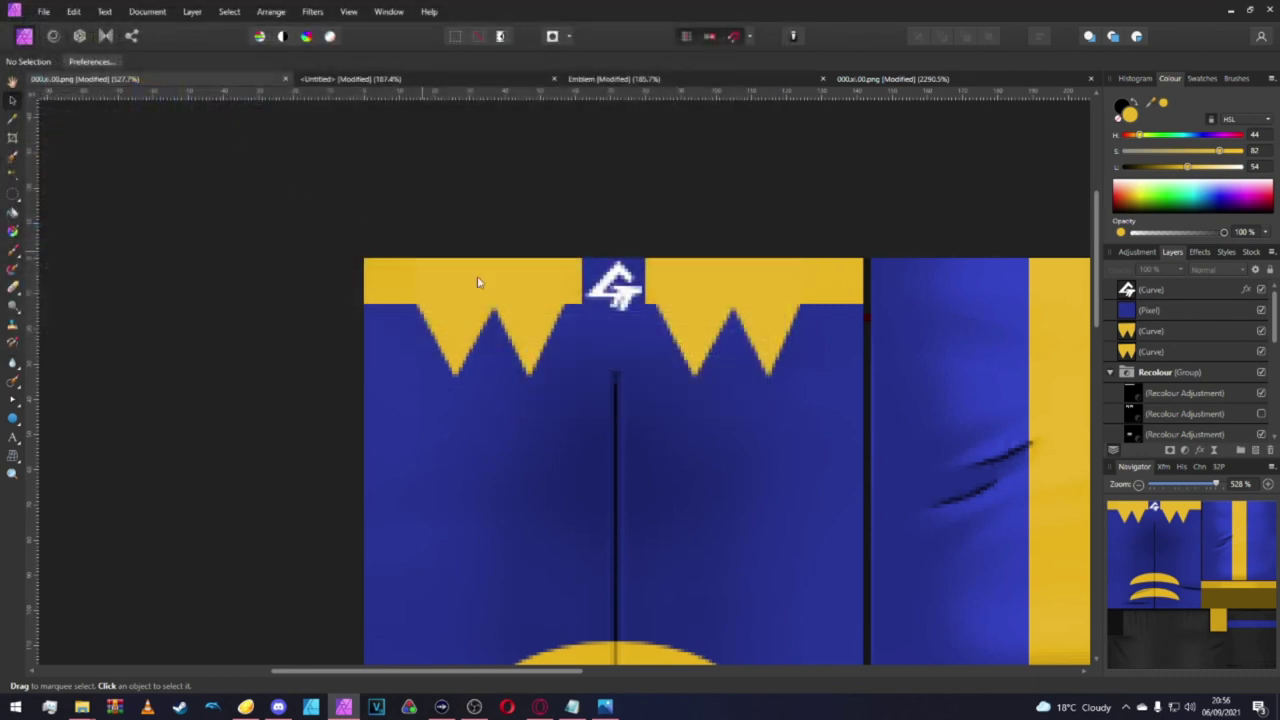
left_click(1236, 11)
double_click(180, 245)
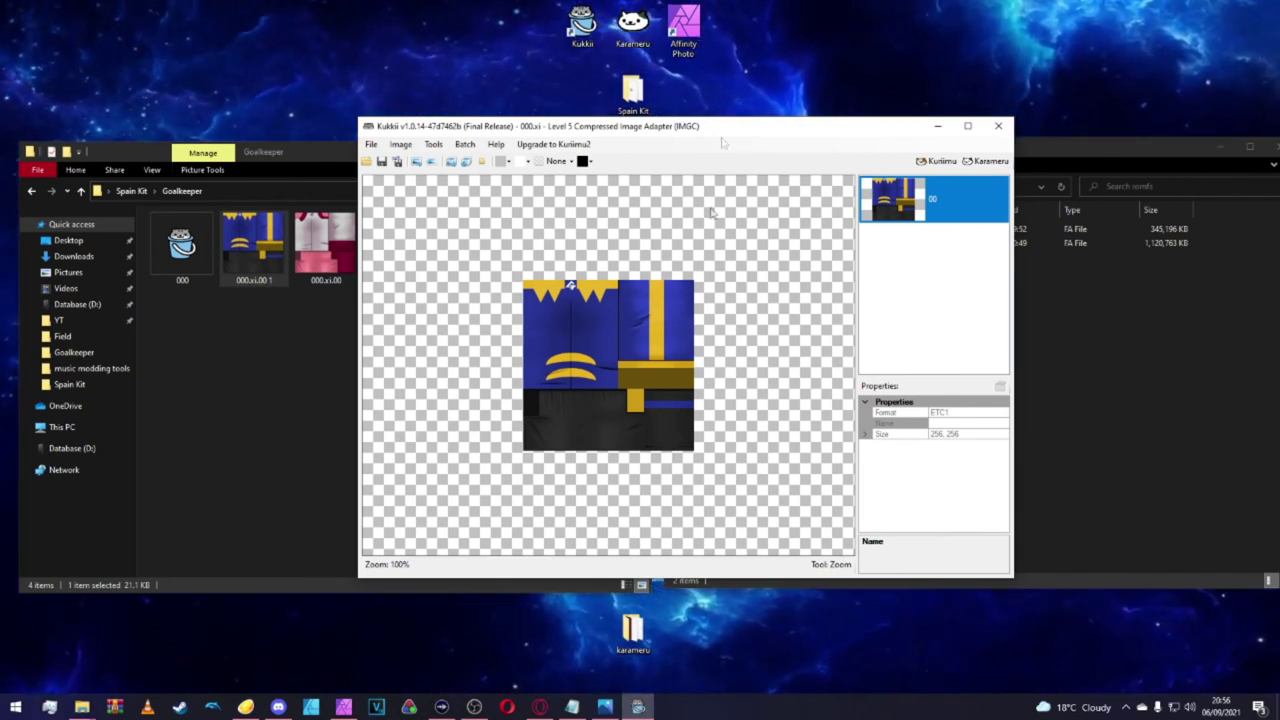
Inspect the updated 000.xi blue kit texture with the small white GT crest, then close Kukkii.
left_click(651, 241)
left_click(890, 195)
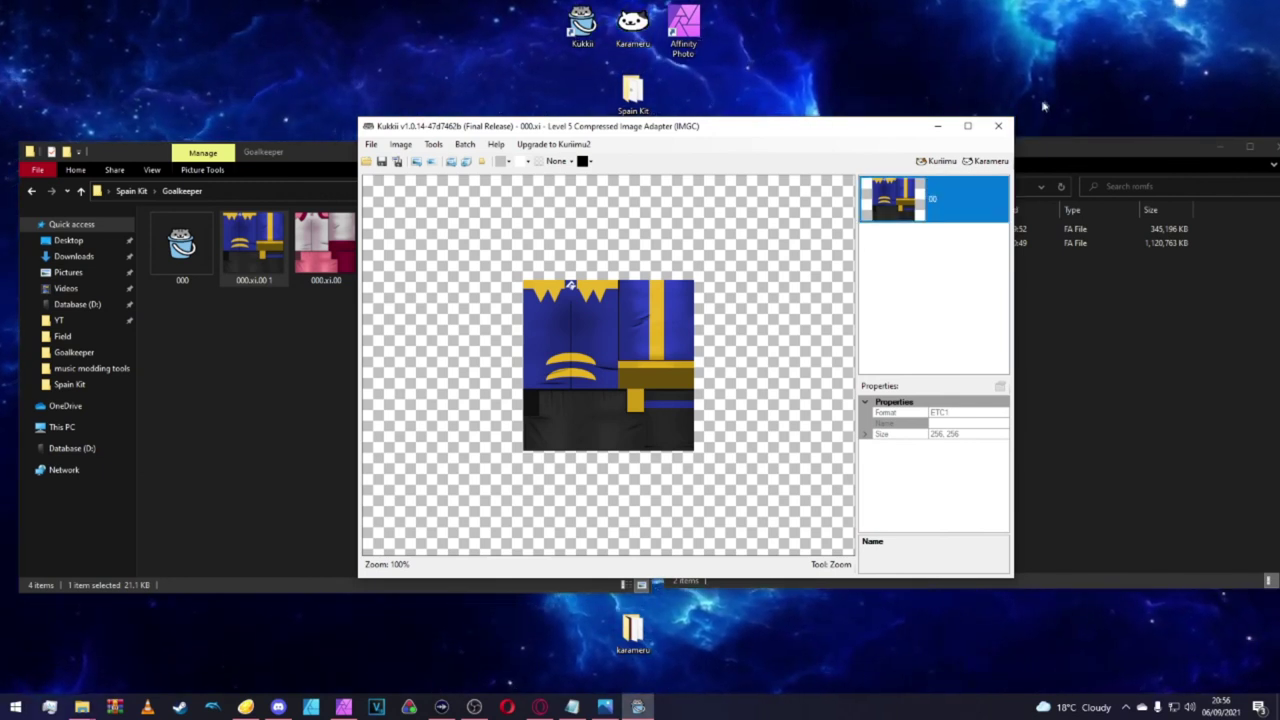
left_click(999, 127)
Replace the 000.xi entry in uab0021.xc with the updated 000 texture and close that archive.
left_click(380, 284)
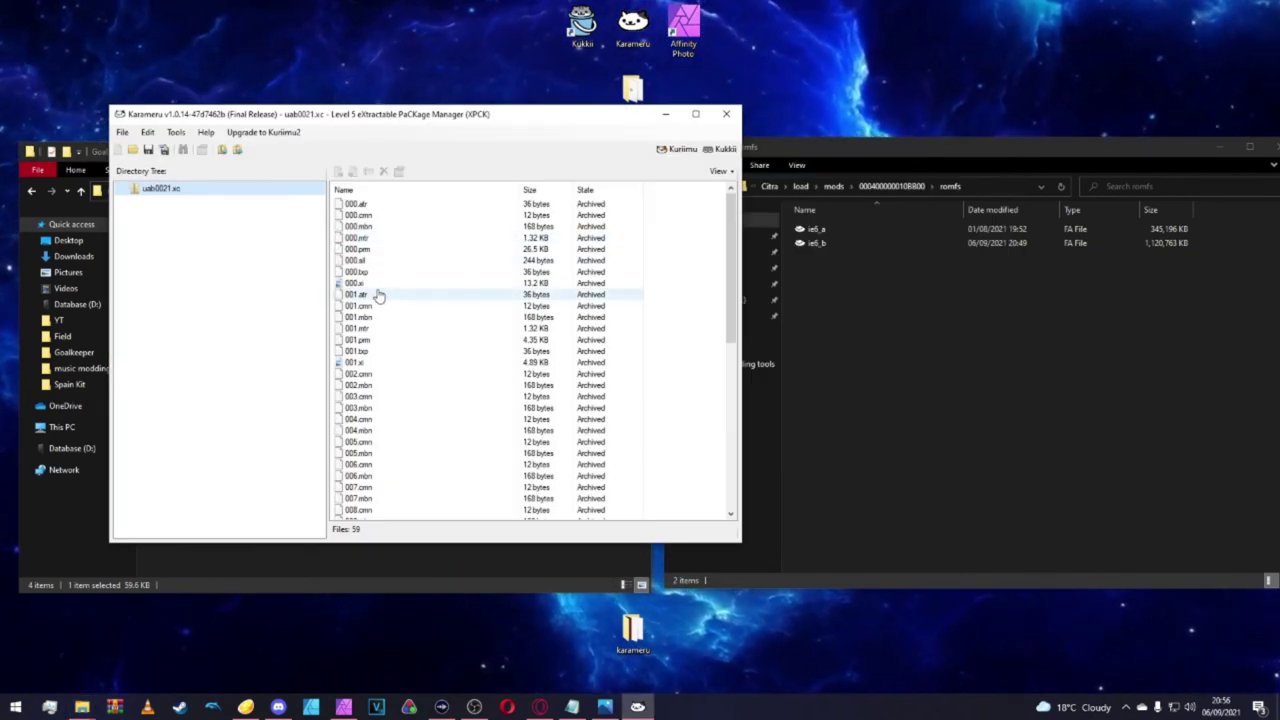
right_click(379, 285)
left_click(414, 308)
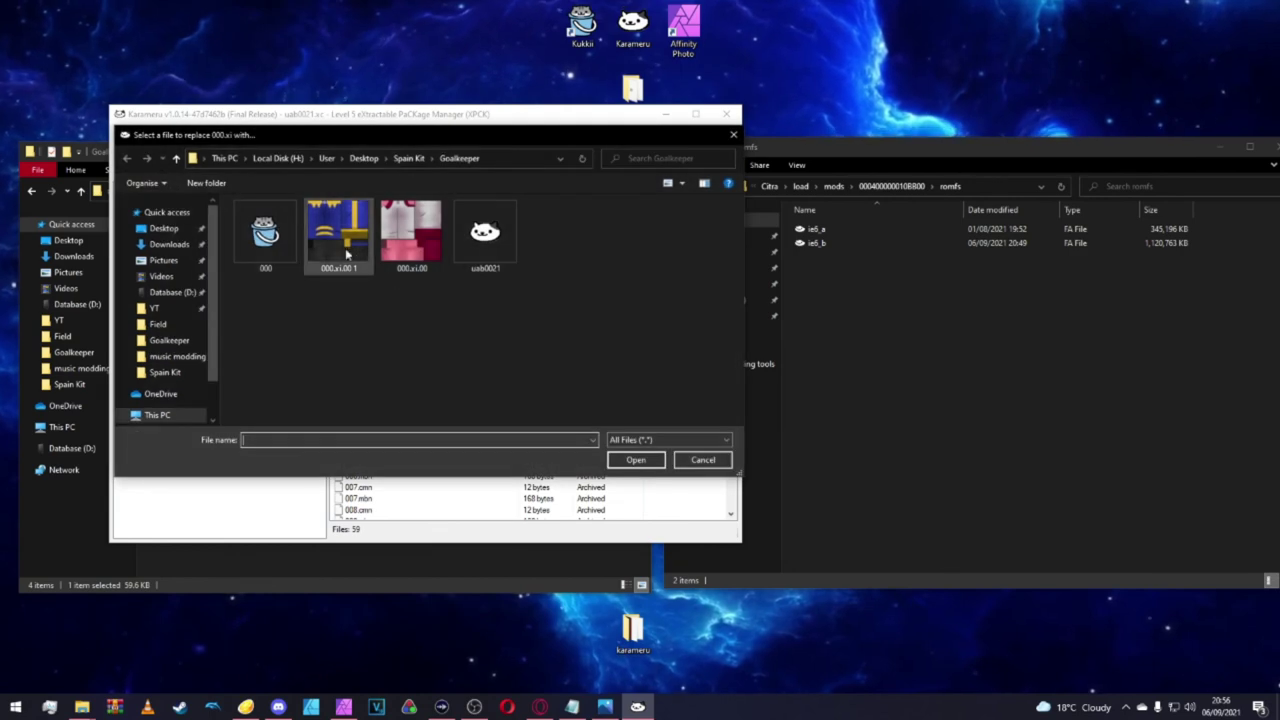
double_click(265, 235)
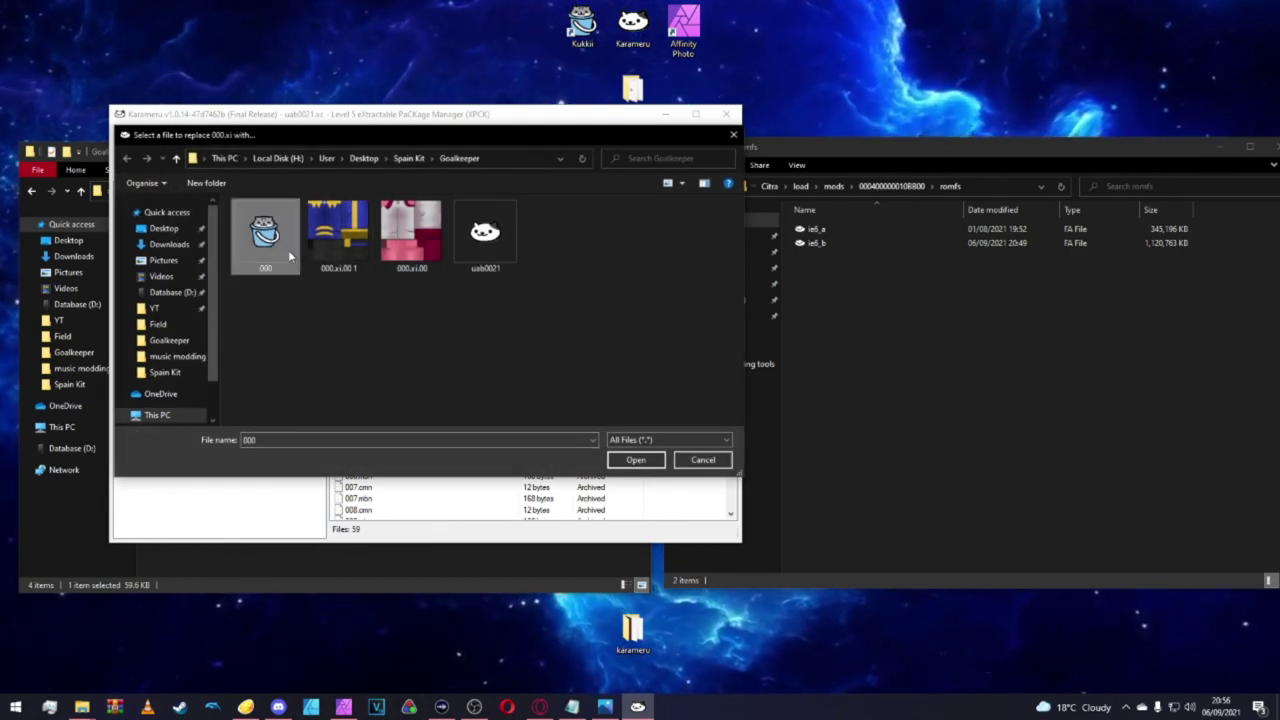
left_click(695, 400)
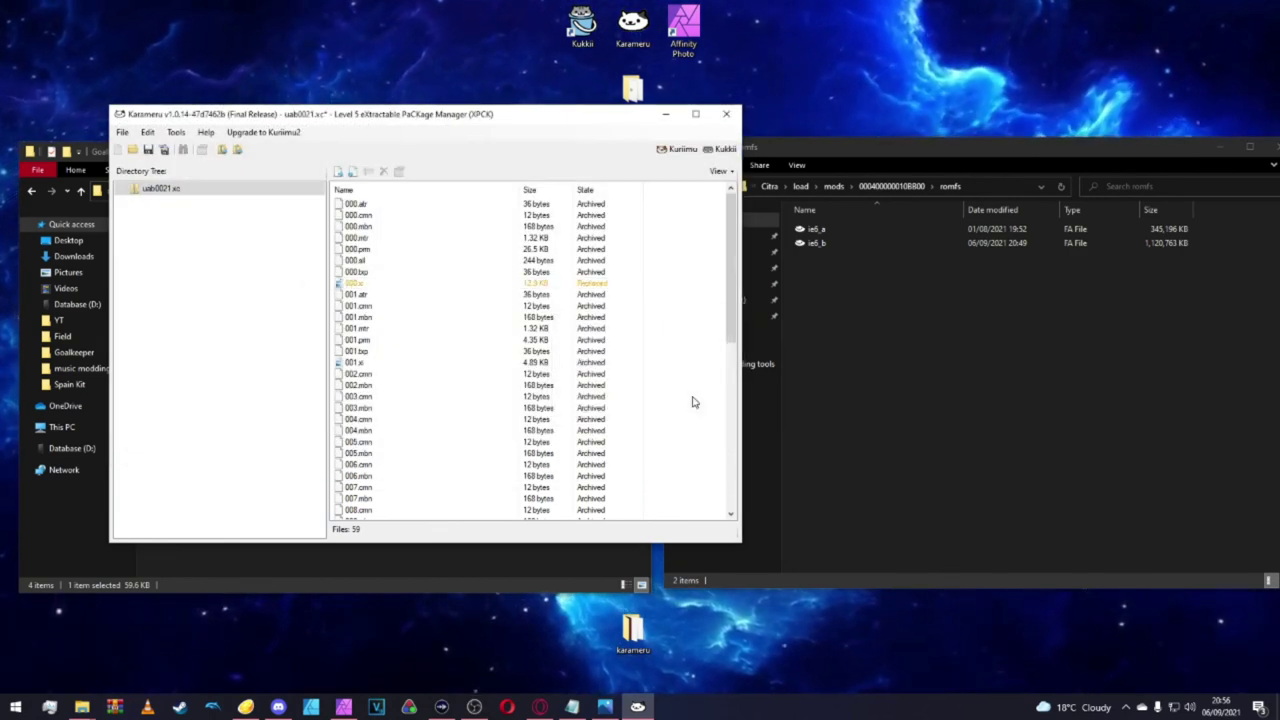
left_click(726, 113)
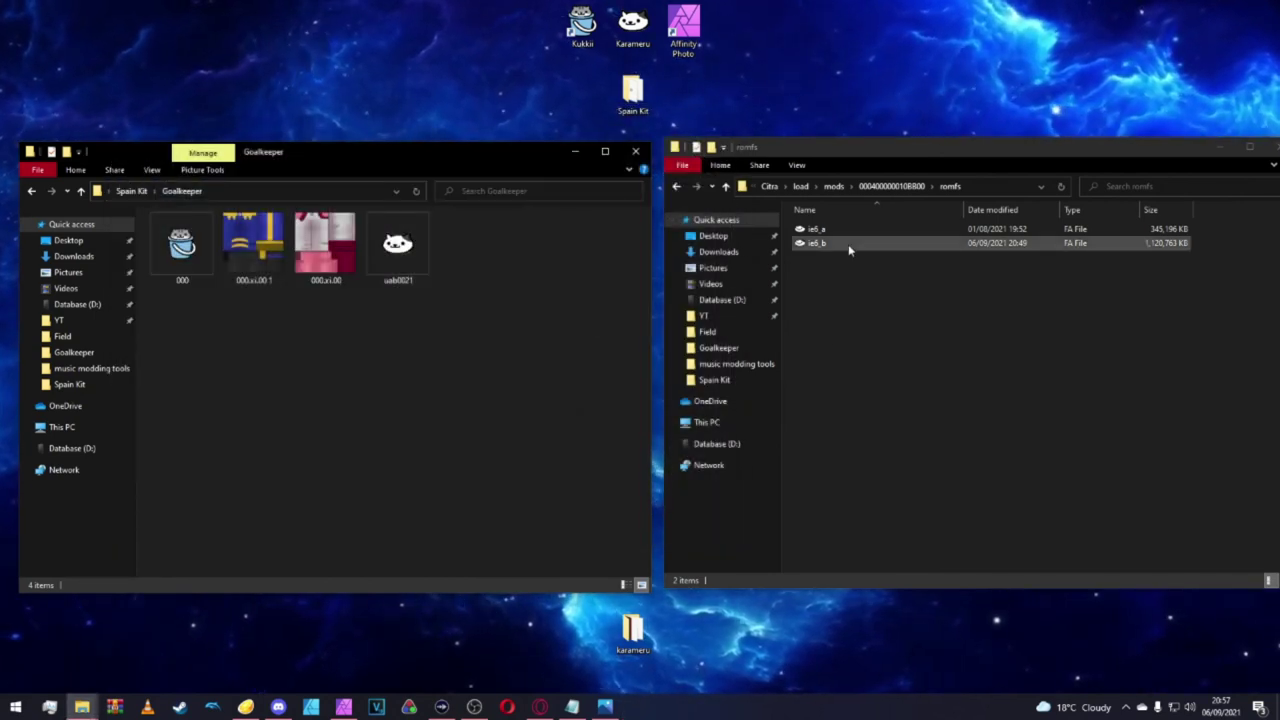
double_click(848, 244)
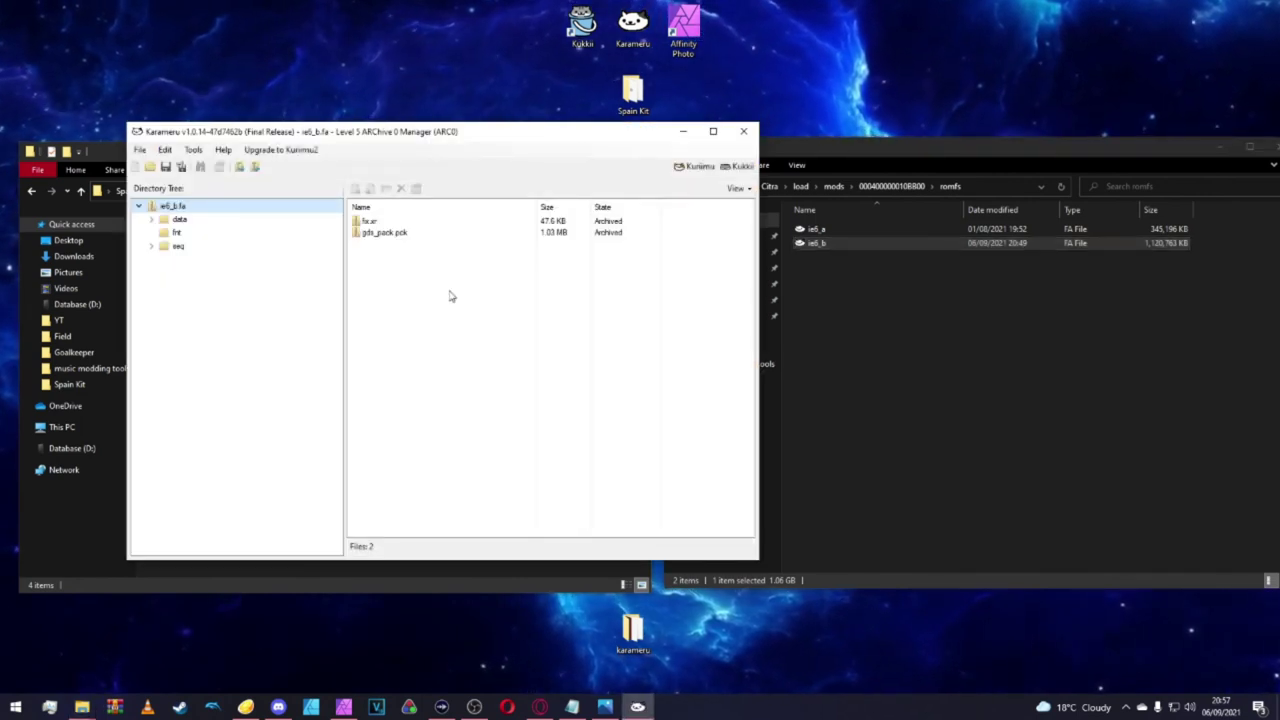
Browse ie6_b.fa to the data/chr/model/waza/body folder.
double_click(176, 219)
left_click(165, 232)
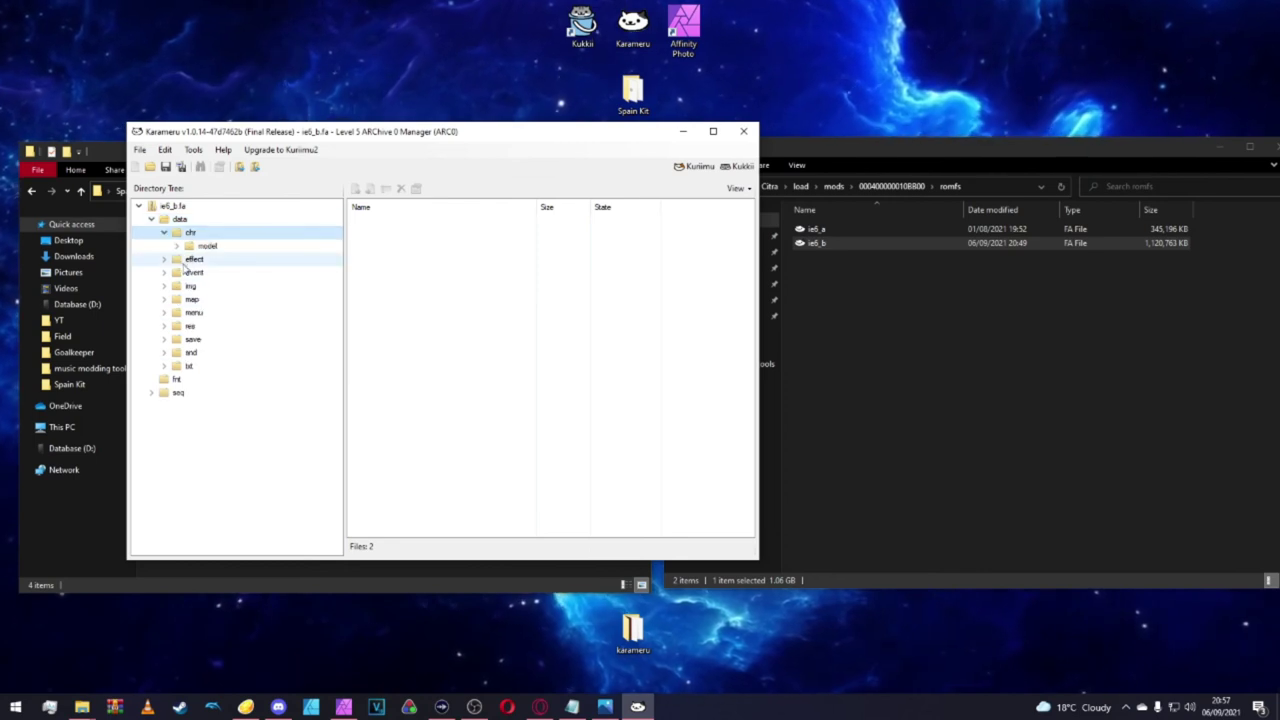
double_click(206, 245)
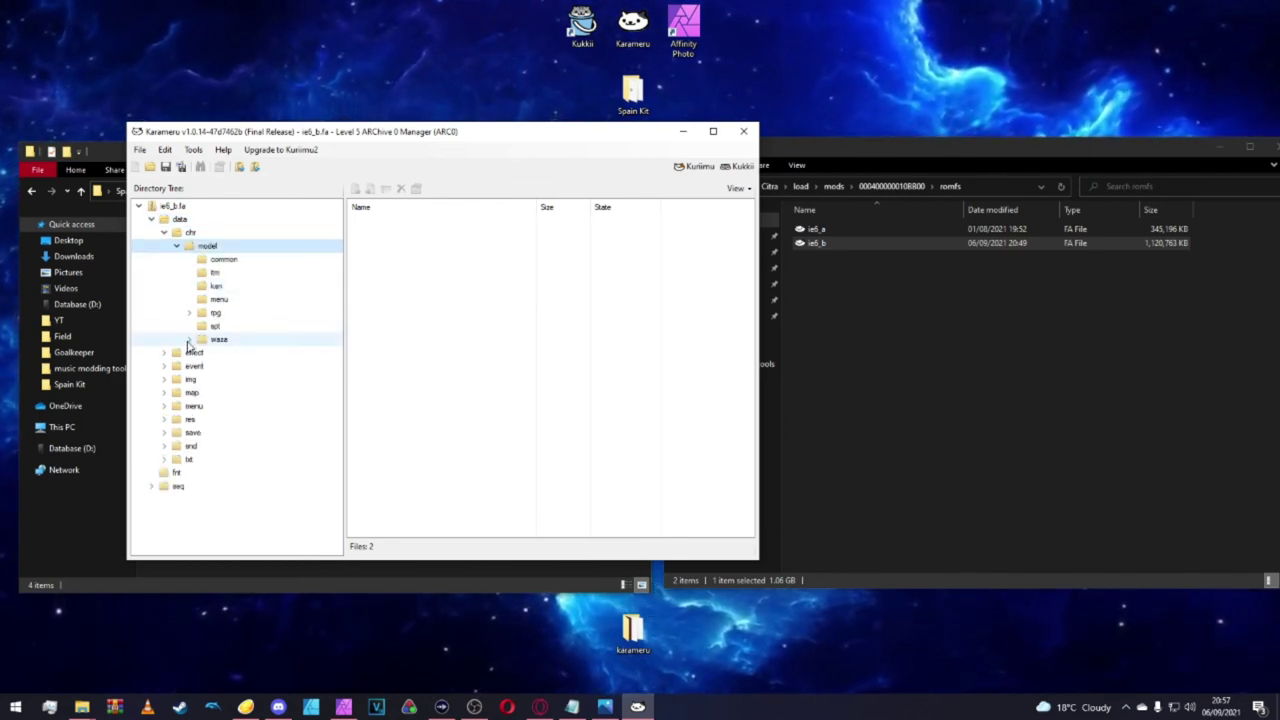
double_click(202, 339)
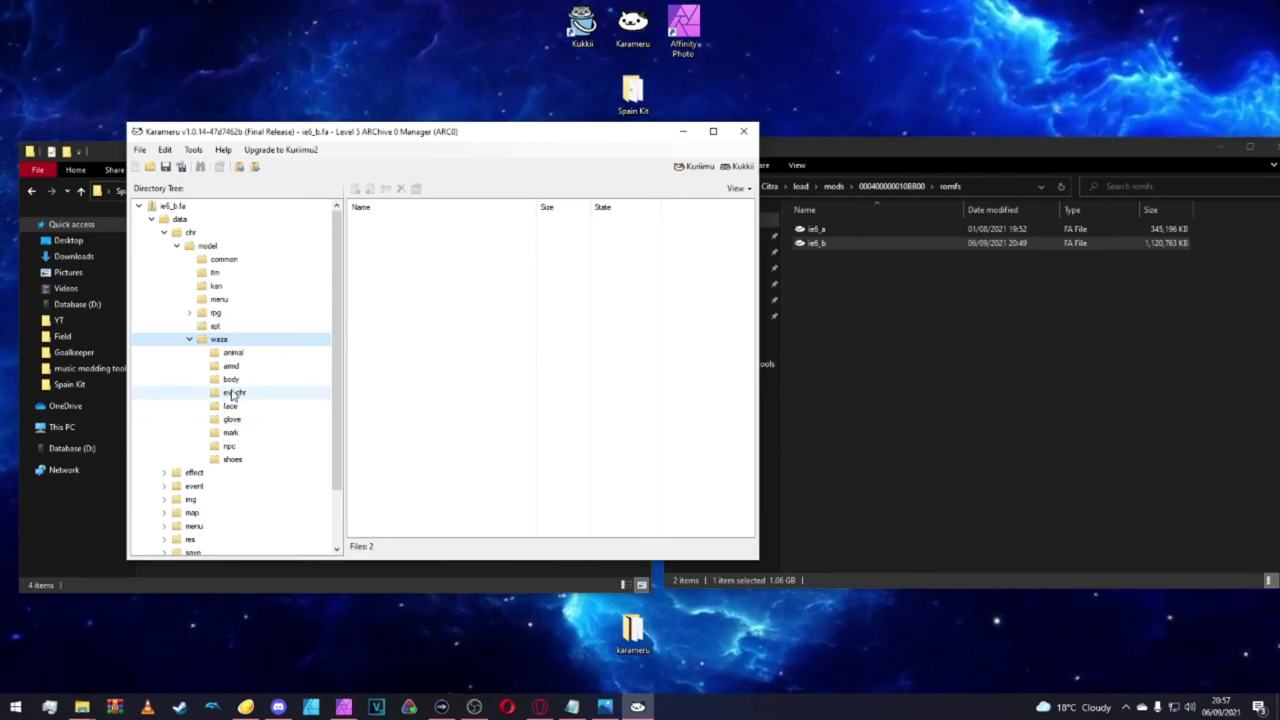
left_click(231, 379)
scroll(484, 443, "down", 20)
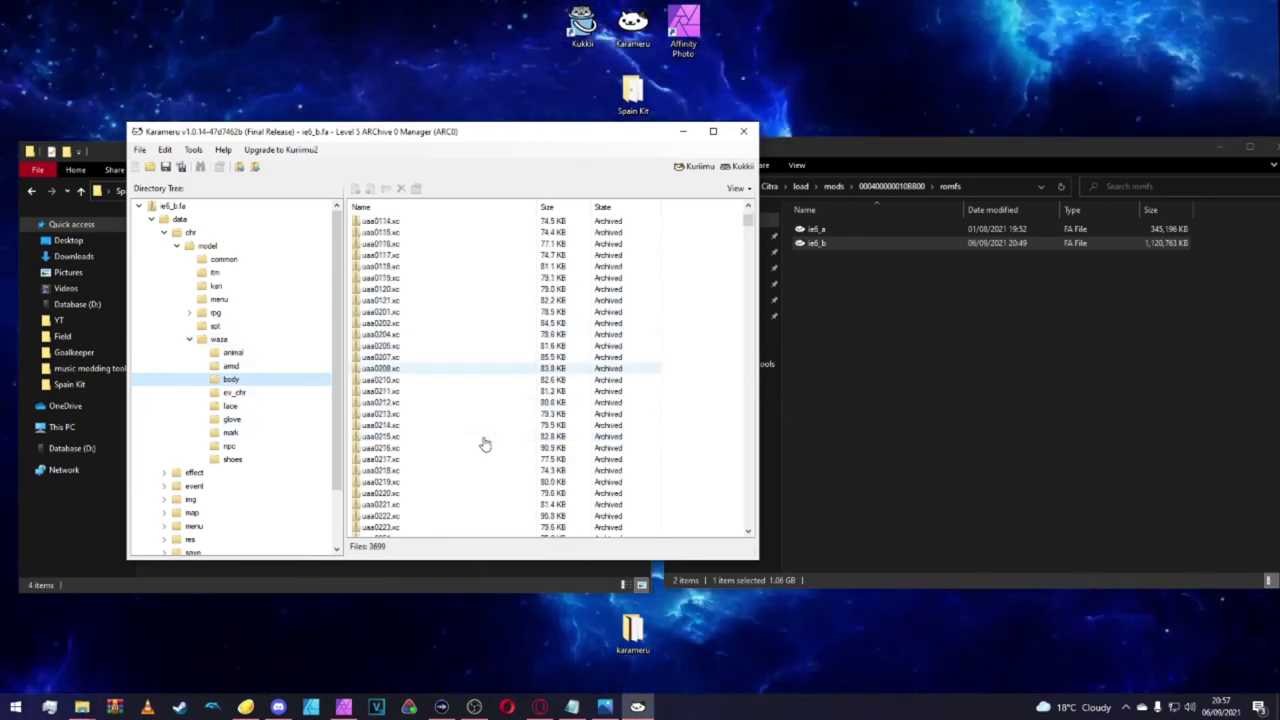
scroll(484, 443, "down", 10)
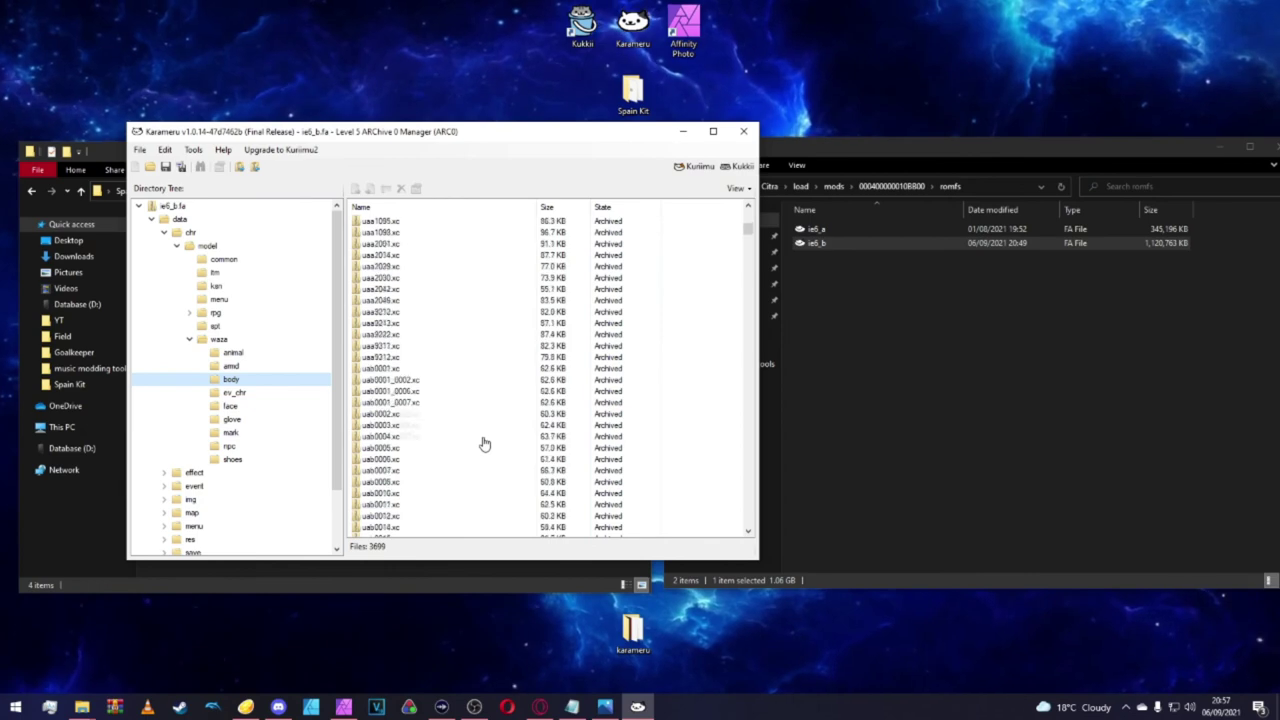
Replace uab0021.xc with the edited Goalkeeper/uab0021 file and save the ie6_b.fa archive.
right_click(424, 470)
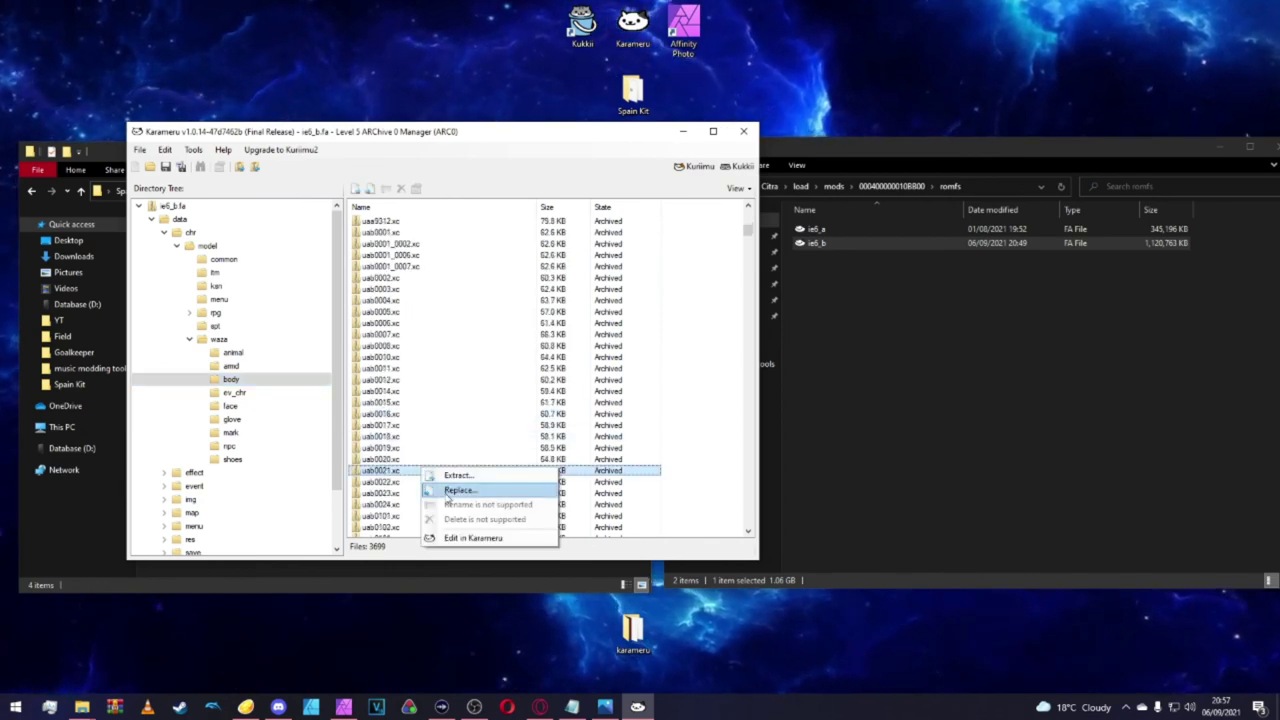
left_click(458, 490)
left_click(180, 357)
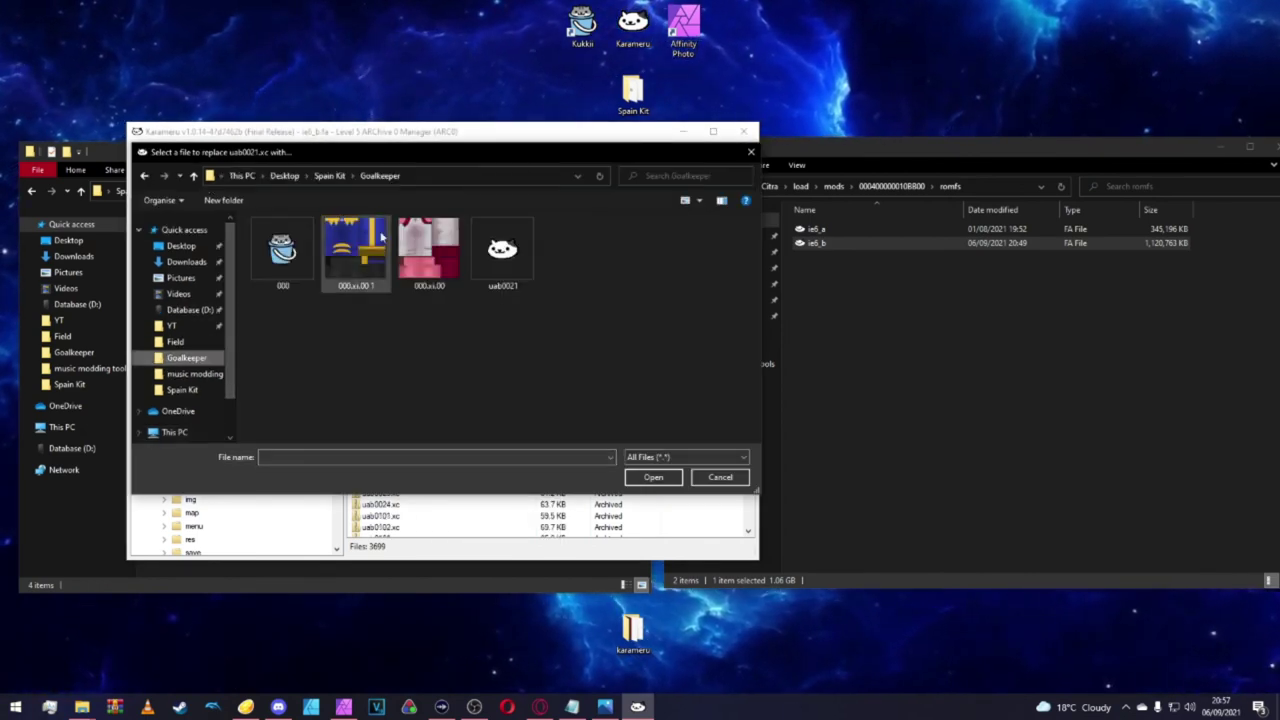
double_click(507, 252)
key("Return")
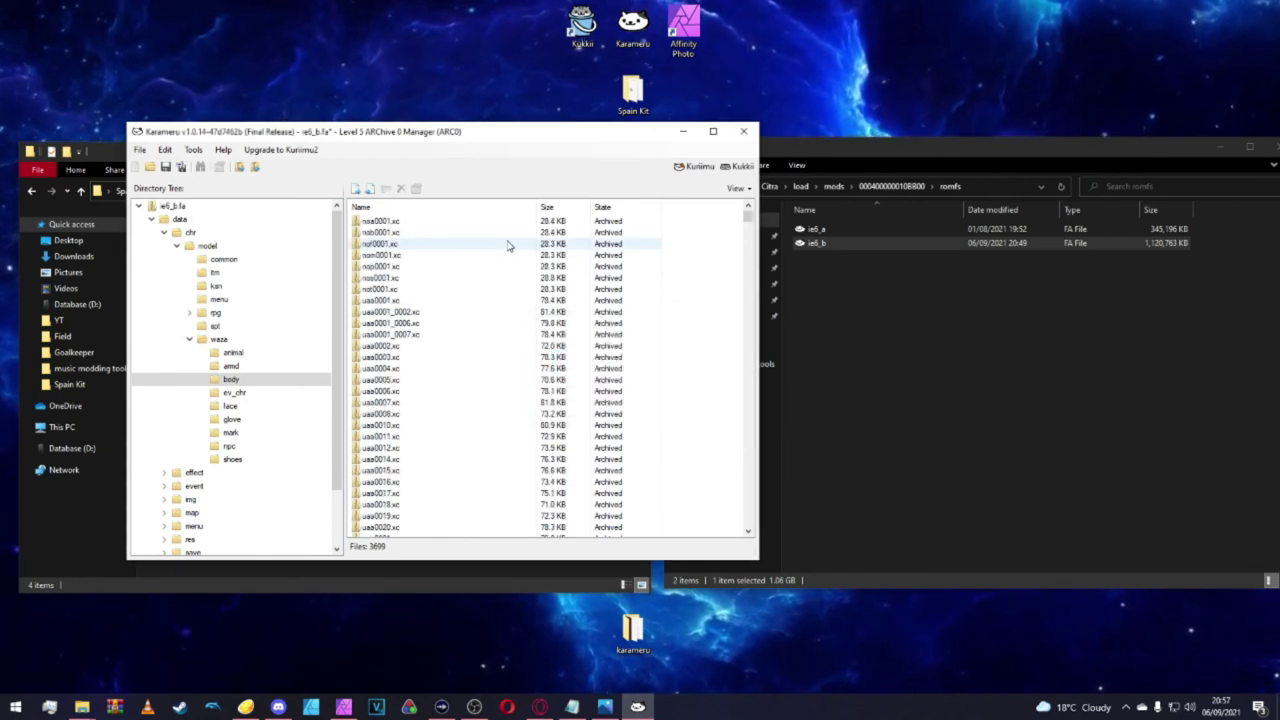
key("ctrl+s")
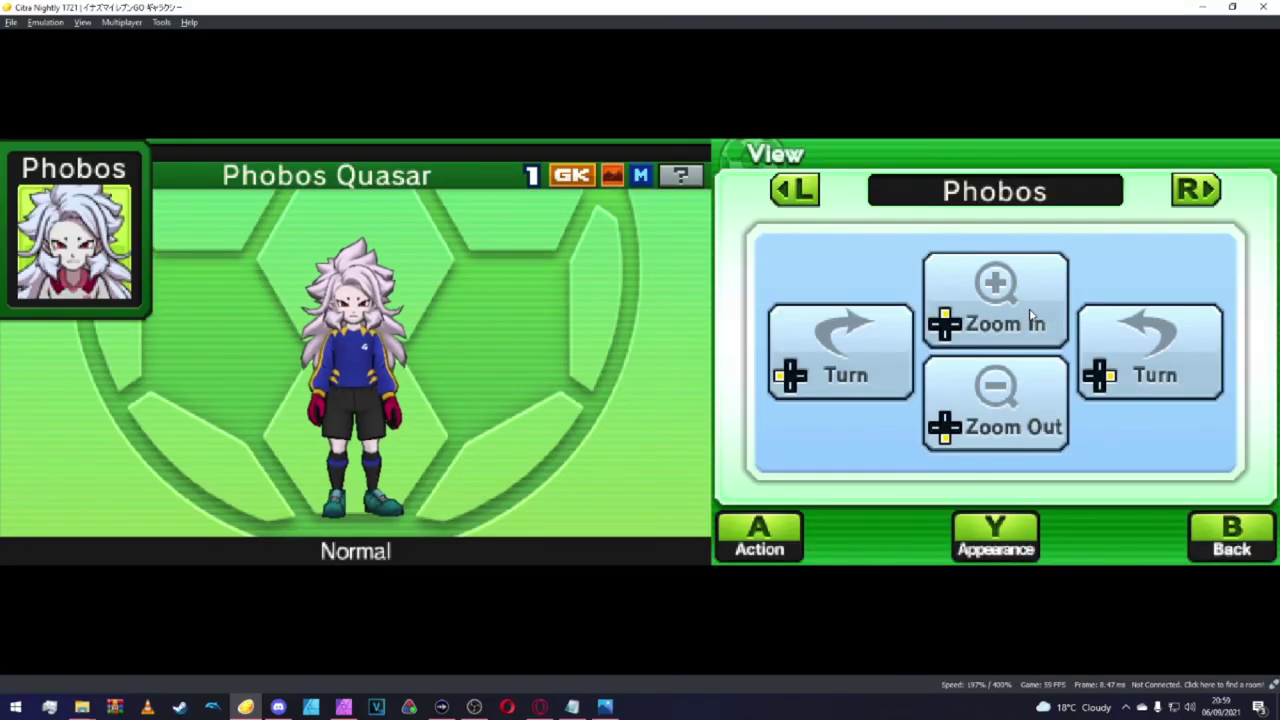
Zoom and rotate goalkeeper Phobos to inspect the blue kit from side and back.
left_click(1030, 316)
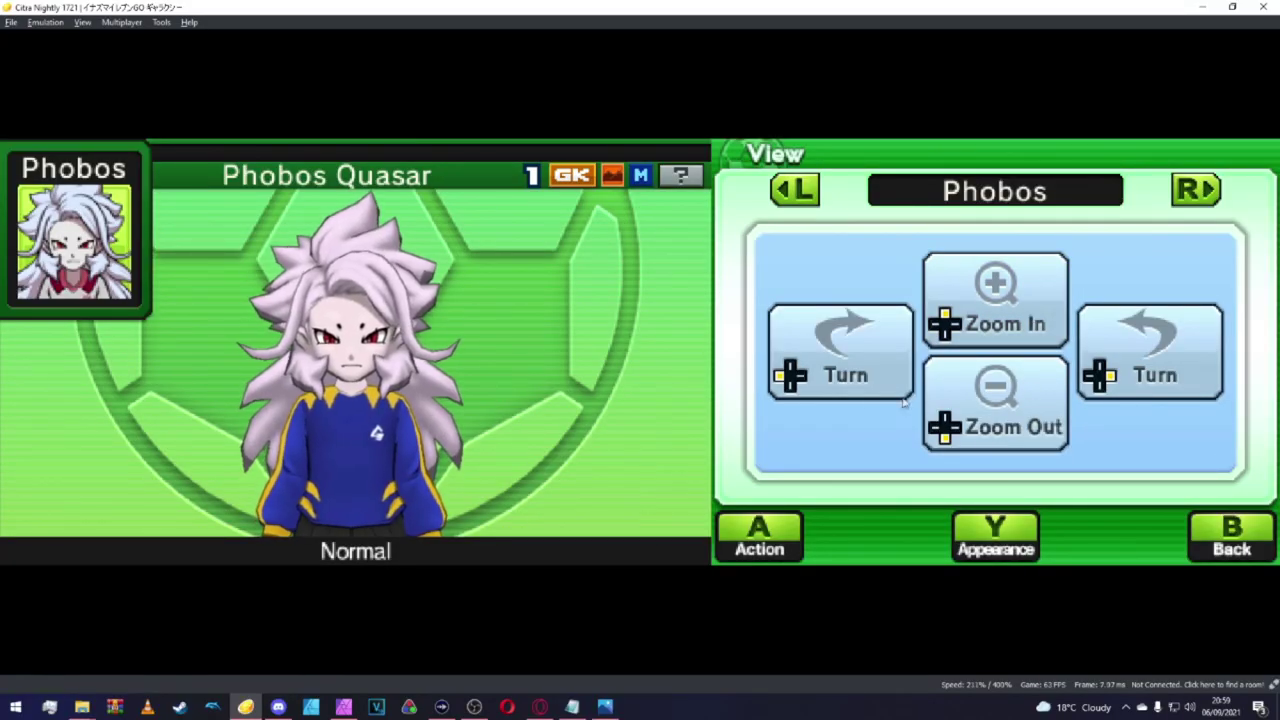
left_click(858, 393)
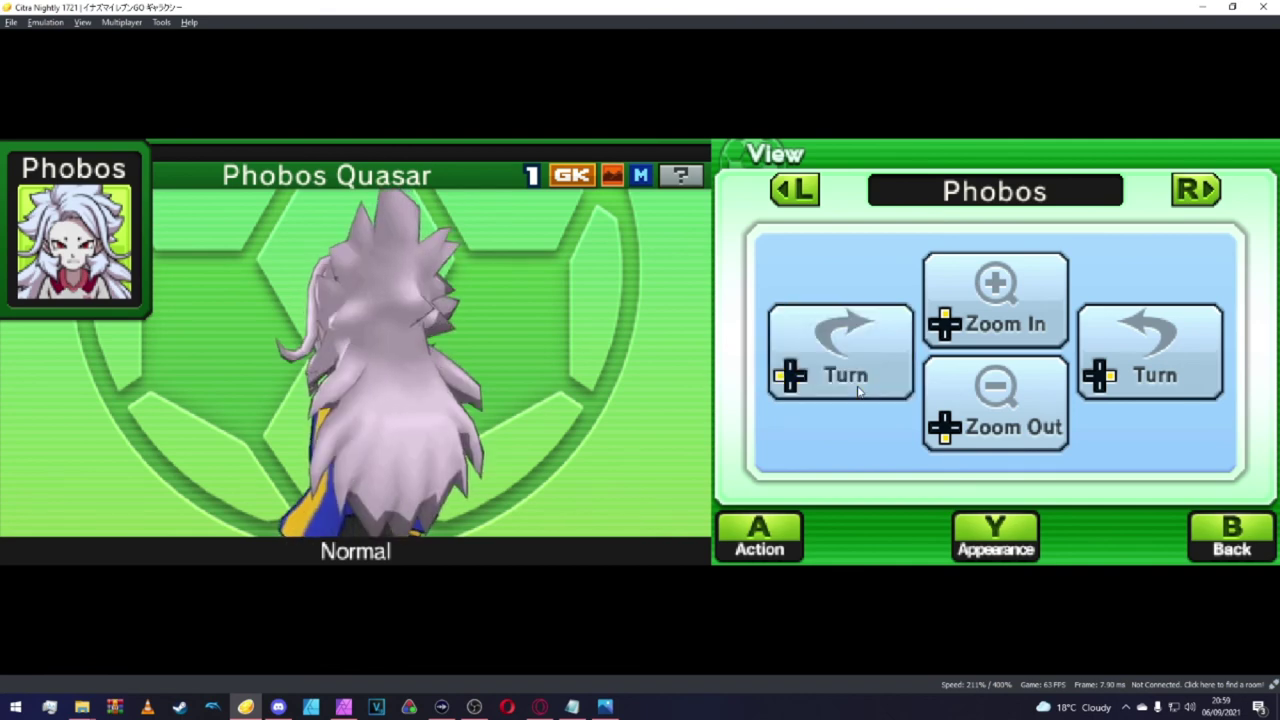
left_click(858, 393)
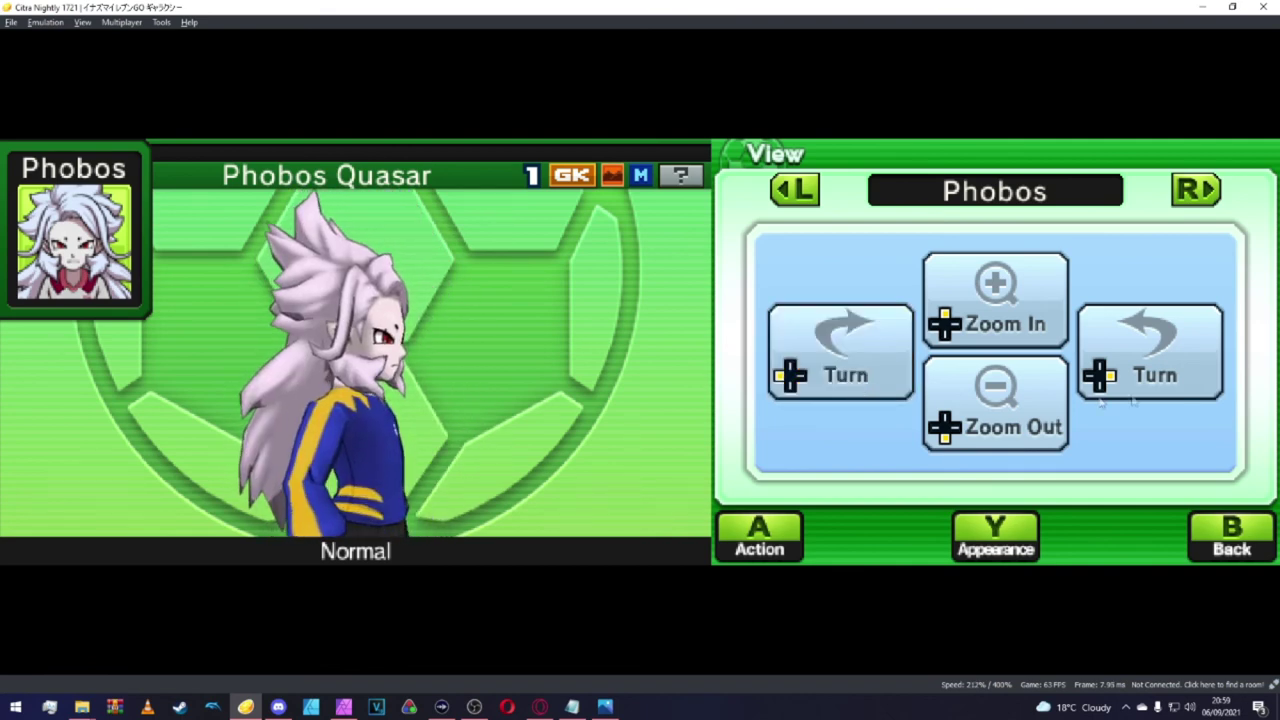
left_click(969, 372)
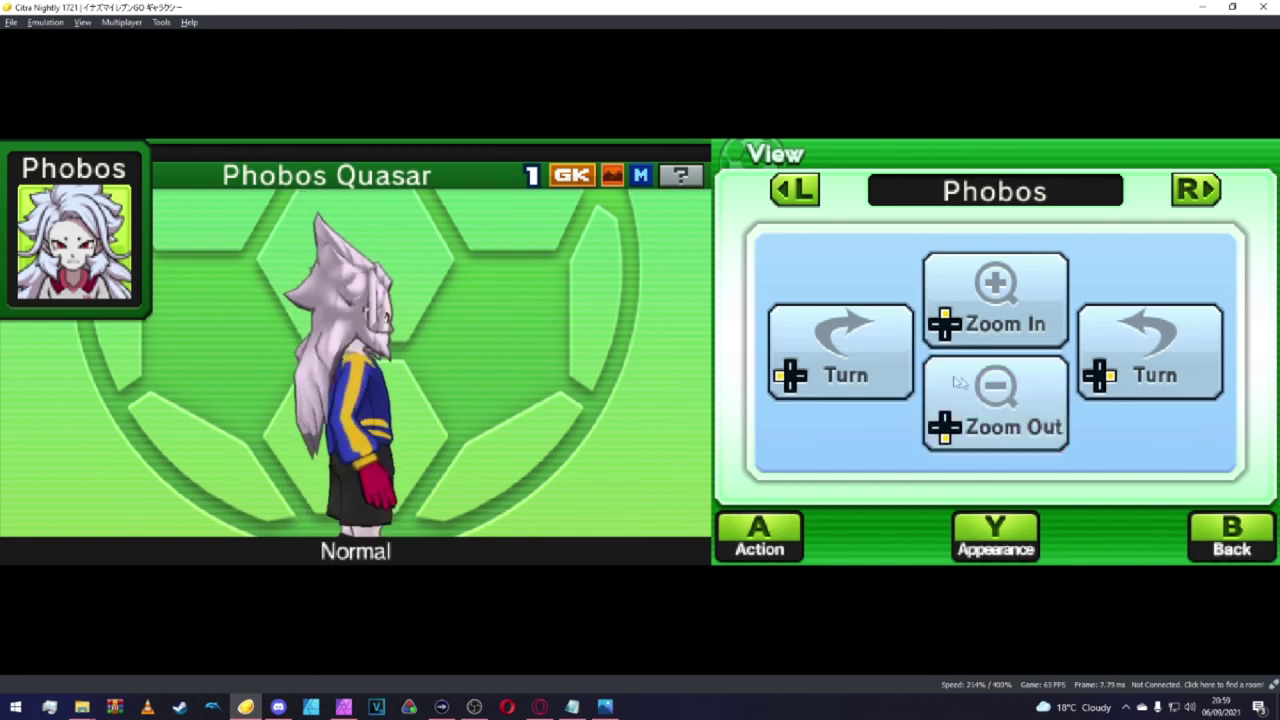
left_click(878, 354)
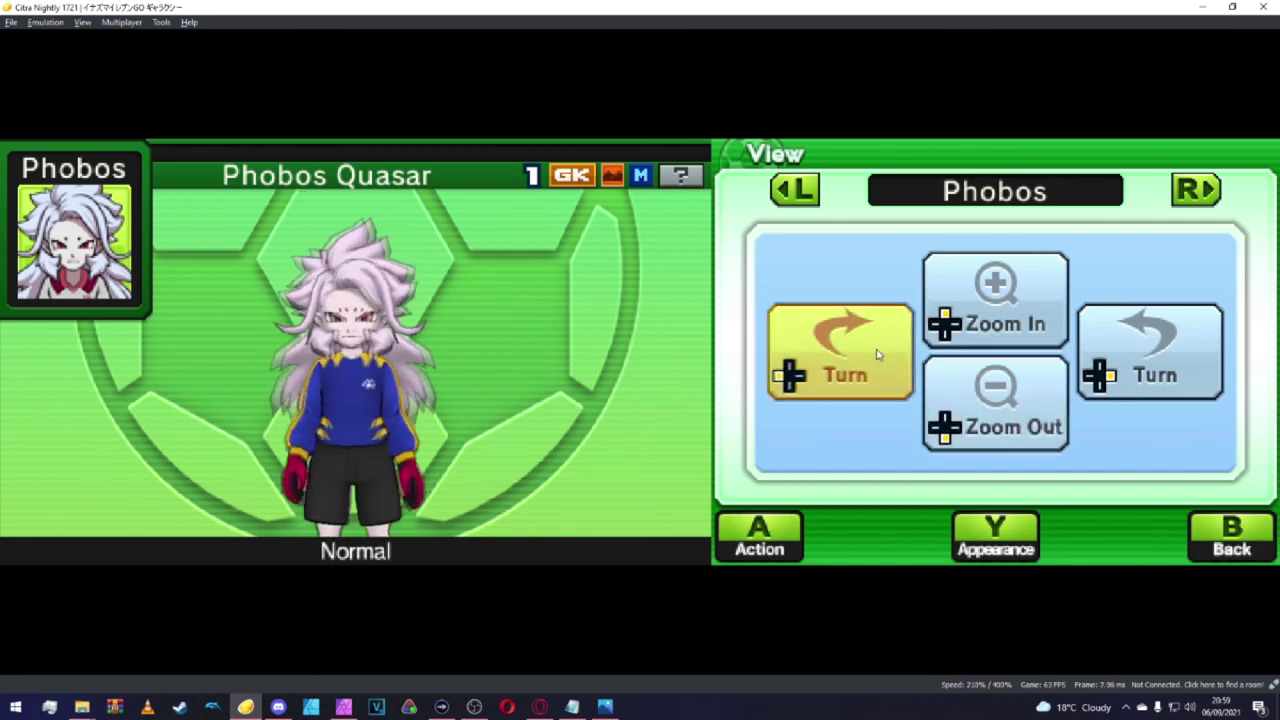
Leave the model view and team organise screen to reach the F-Predator formation screen.
left_click(1248, 537)
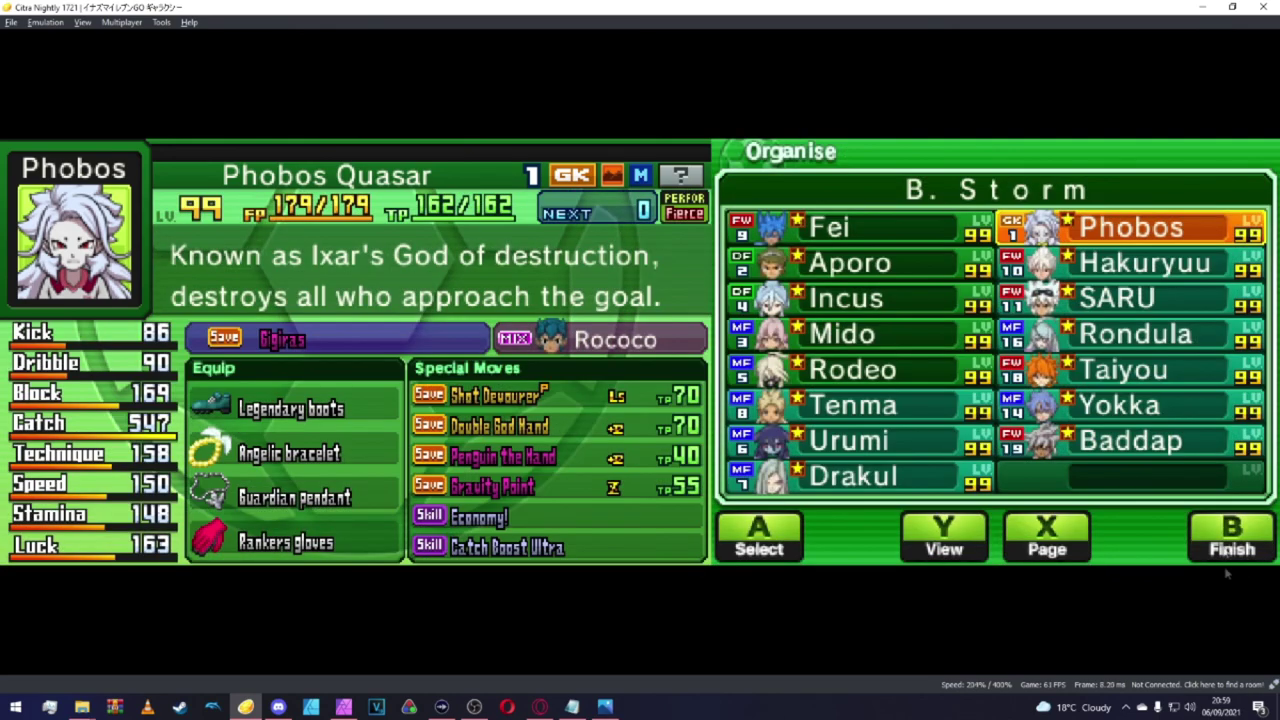
left_click(1231, 540)
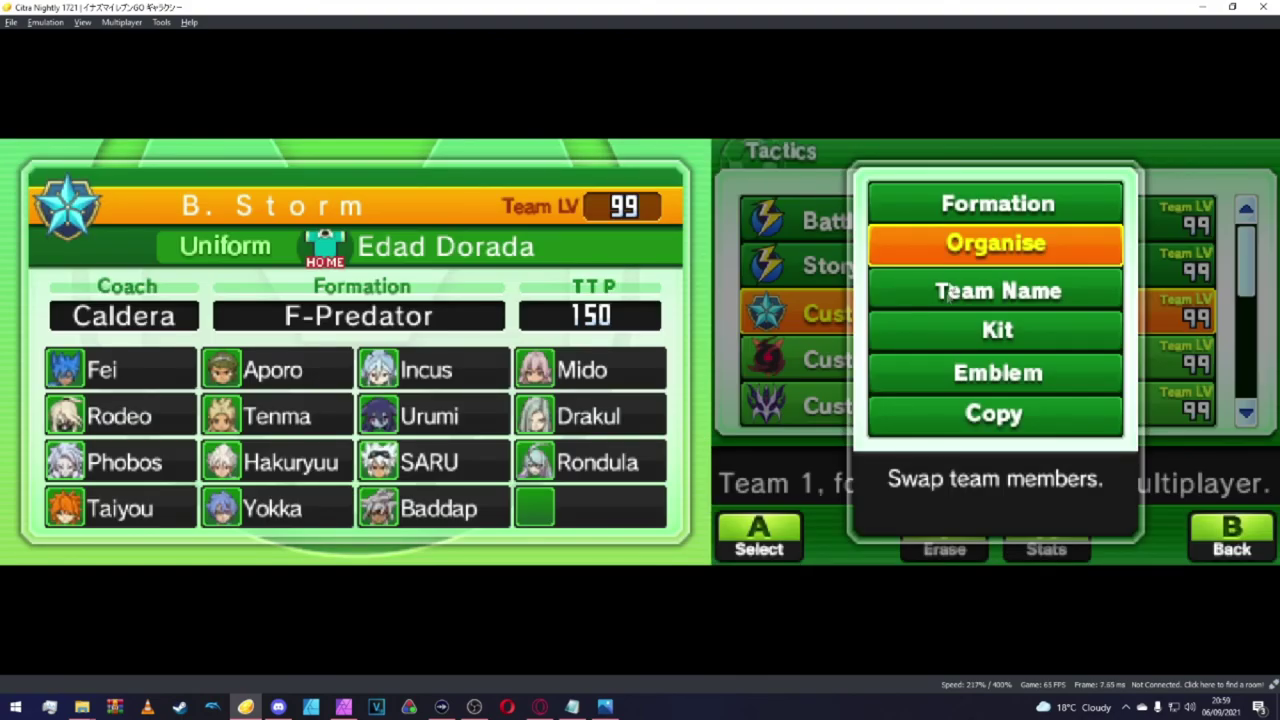
left_click(957, 210)
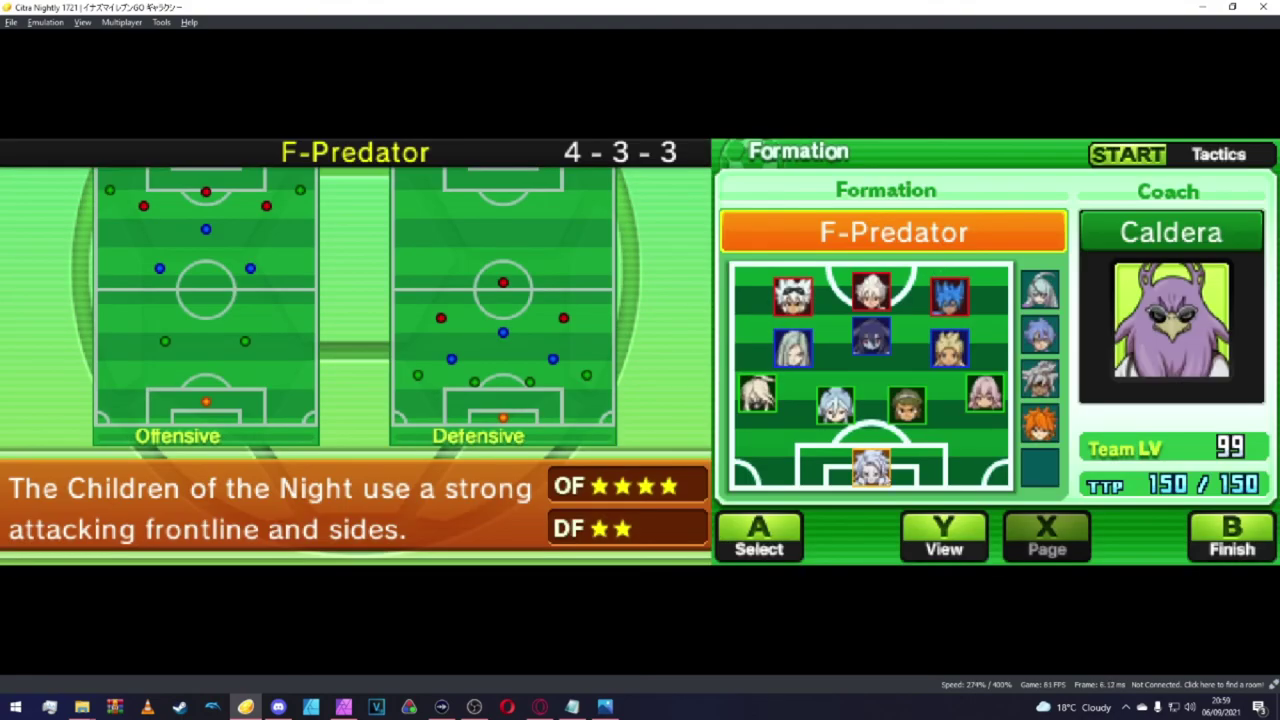
View Hakuryuu's number-10 blue kit, rotating him to check his back and both sides.
key("a")
key("Left")
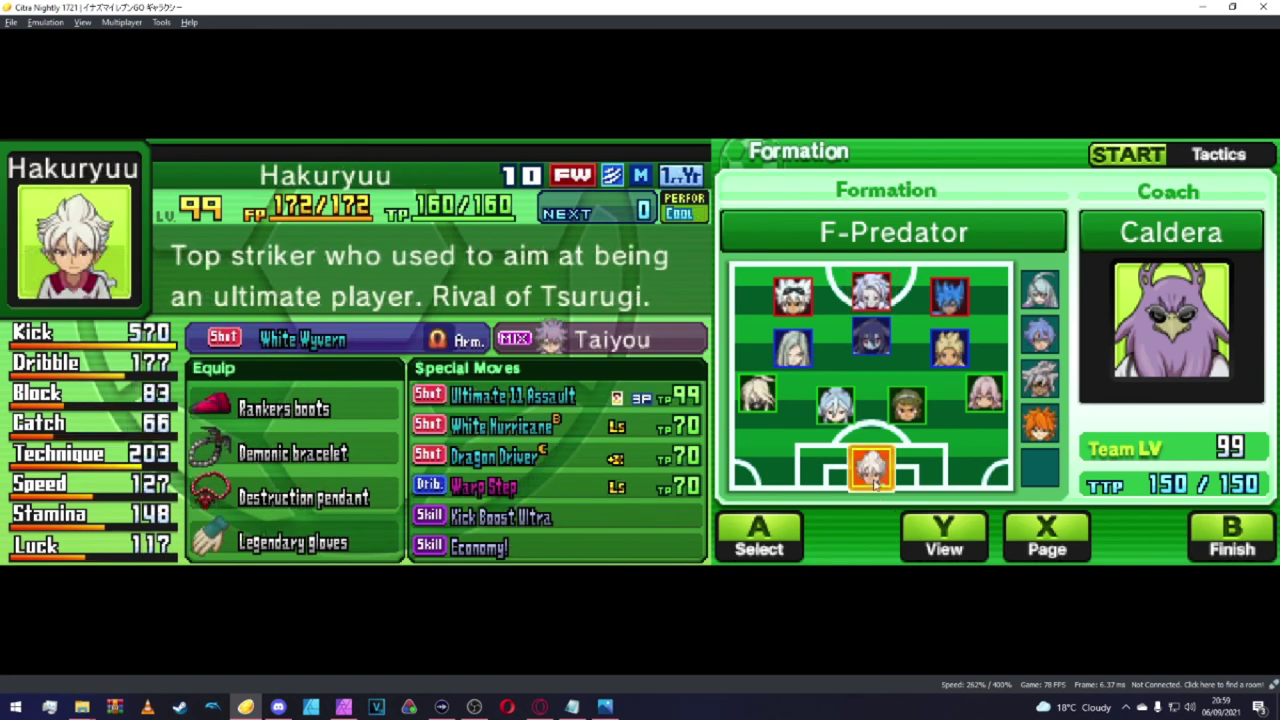
left_click(940, 526)
left_click(886, 355)
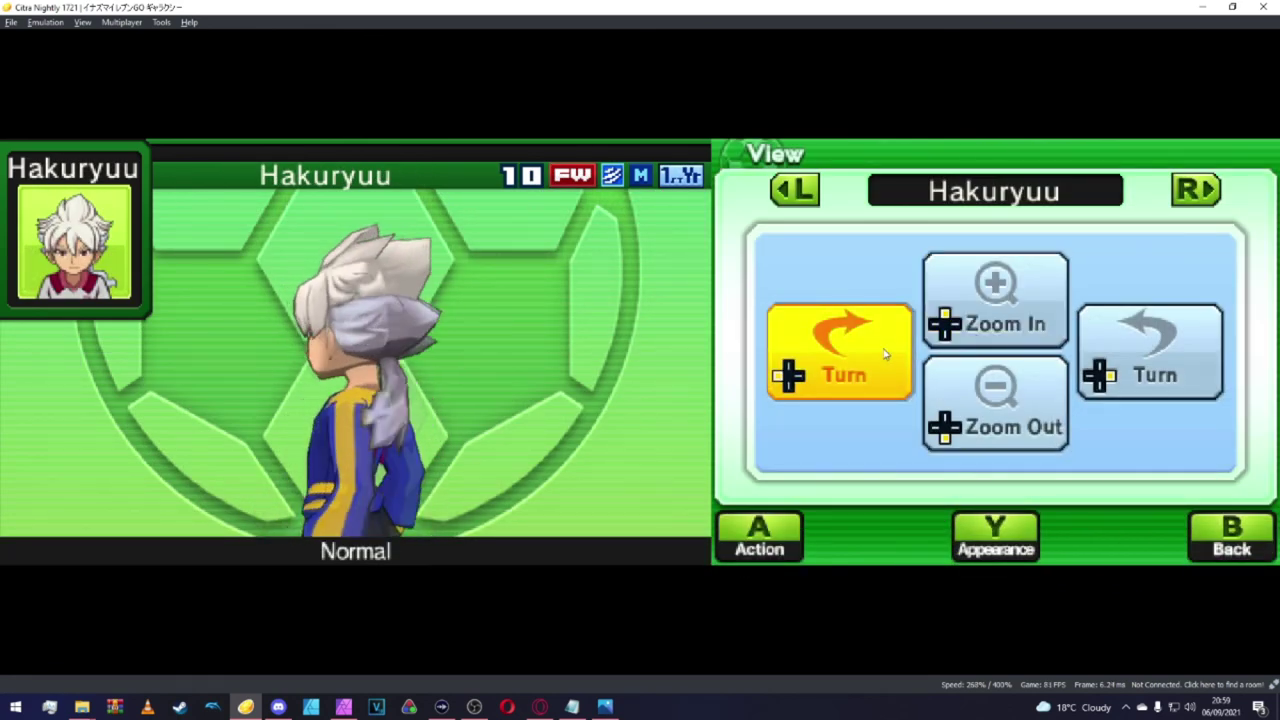
left_click(1108, 360)
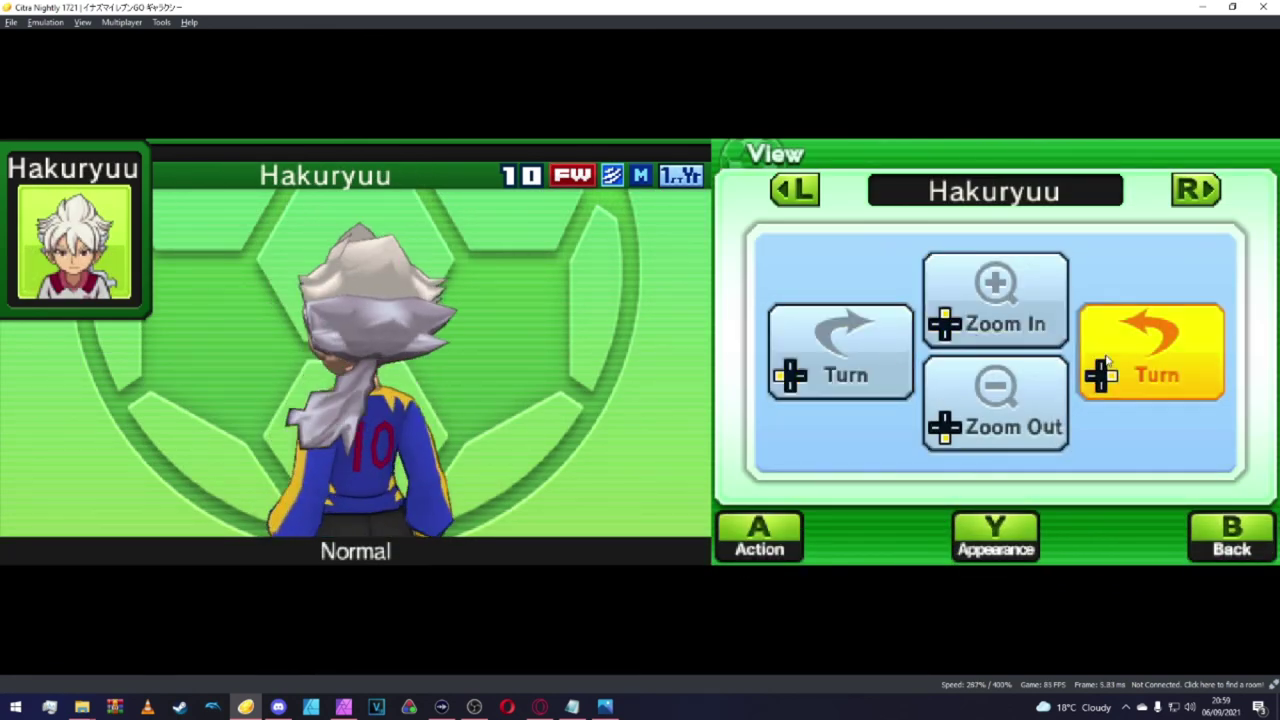
left_click(1108, 360)
left_click(885, 371)
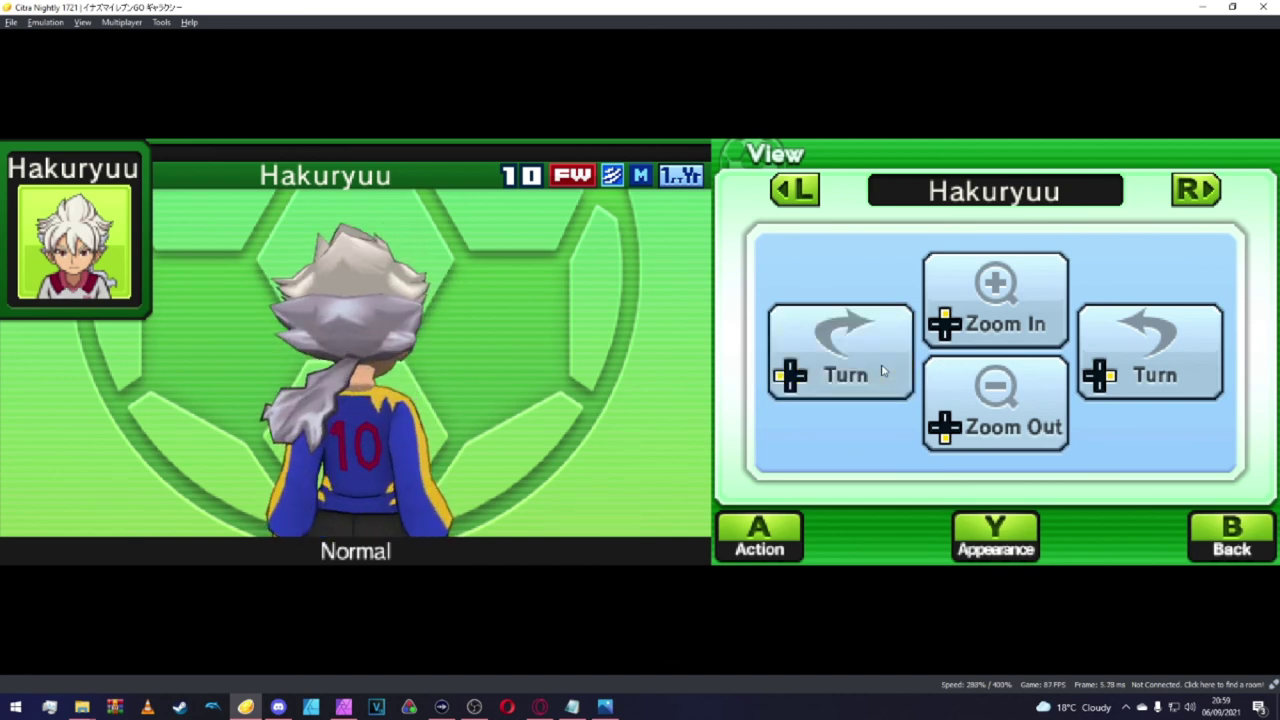
left_click(883, 372)
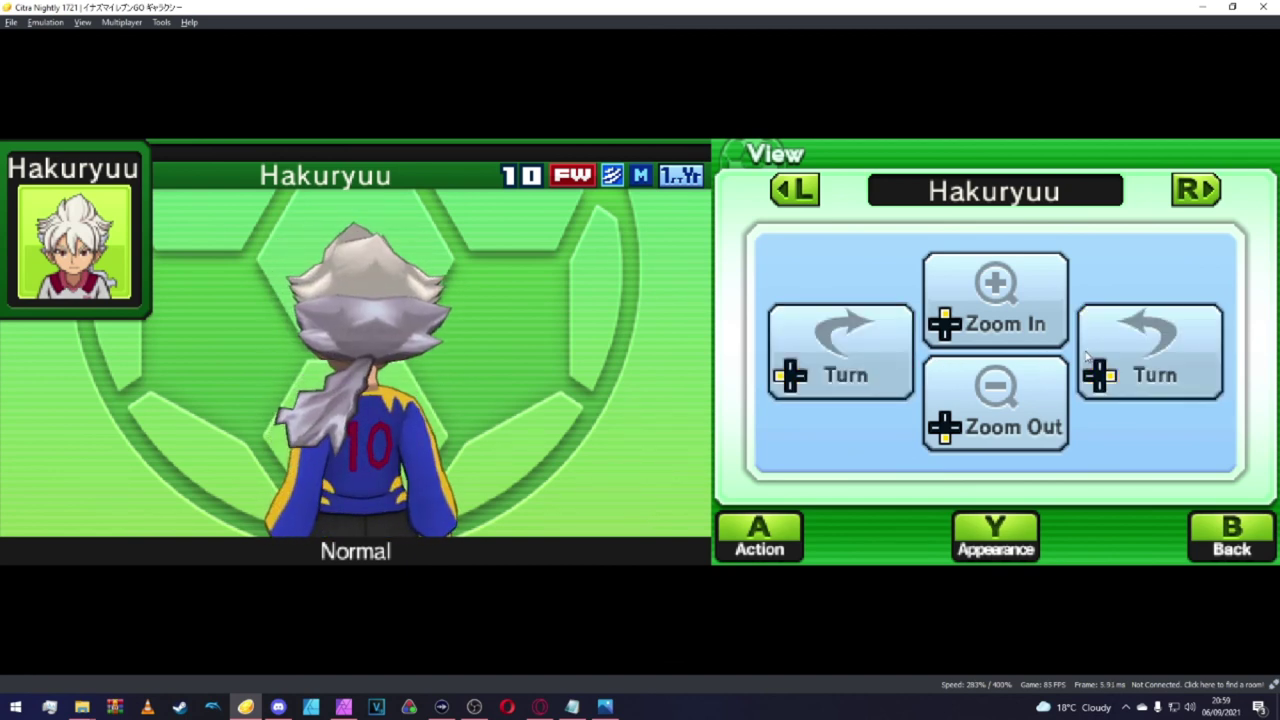
left_click(1216, 532)
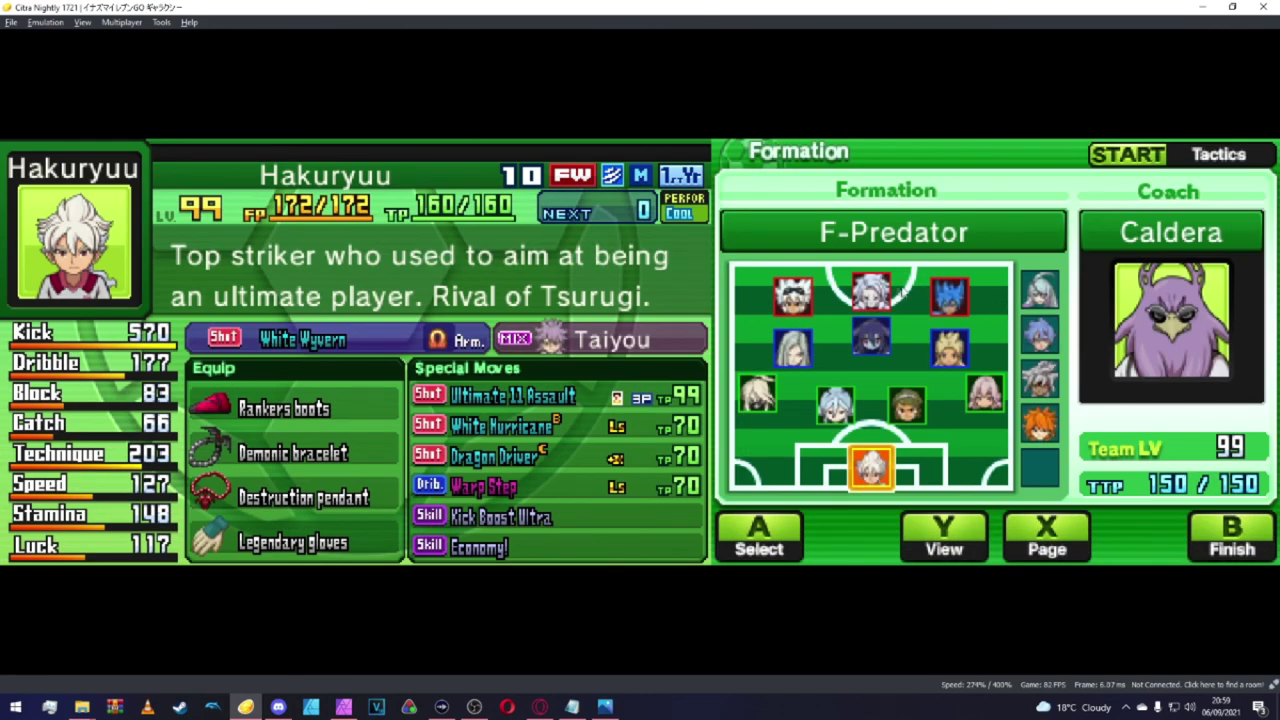
Open goalkeeper Phobos' model view and zoom in on him.
left_click(871, 465)
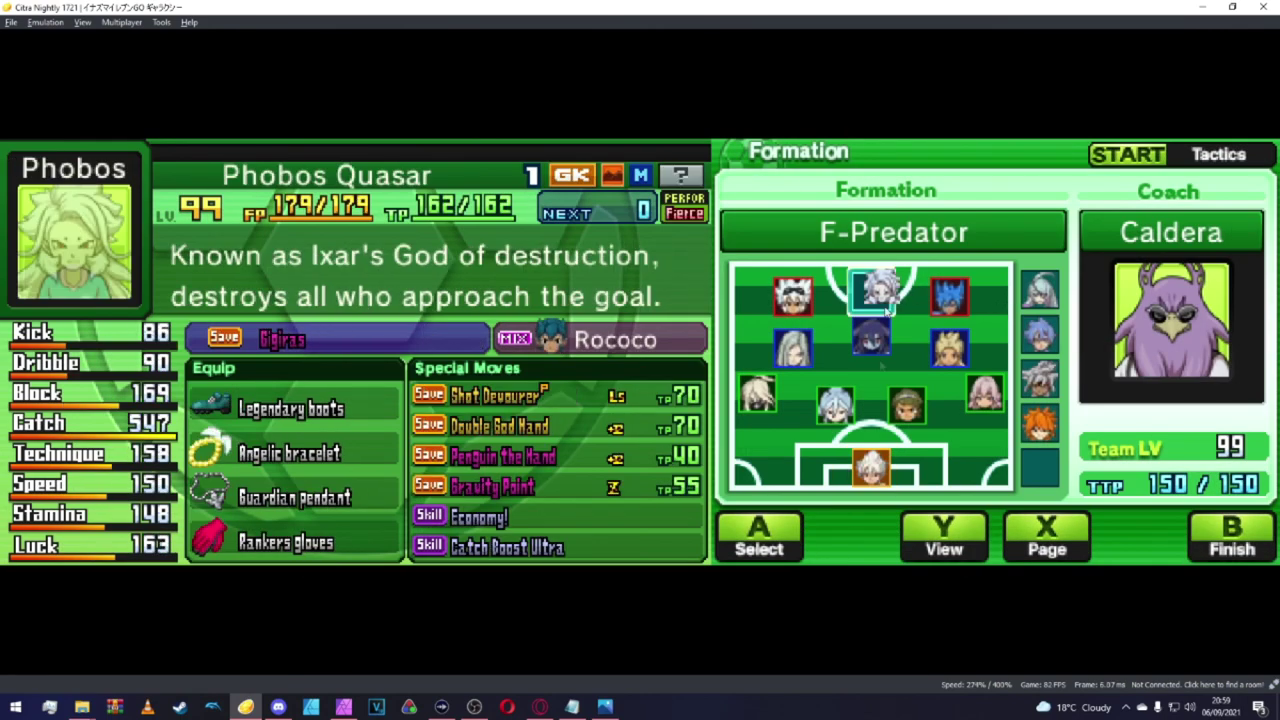
left_click(975, 528)
left_click(1004, 304)
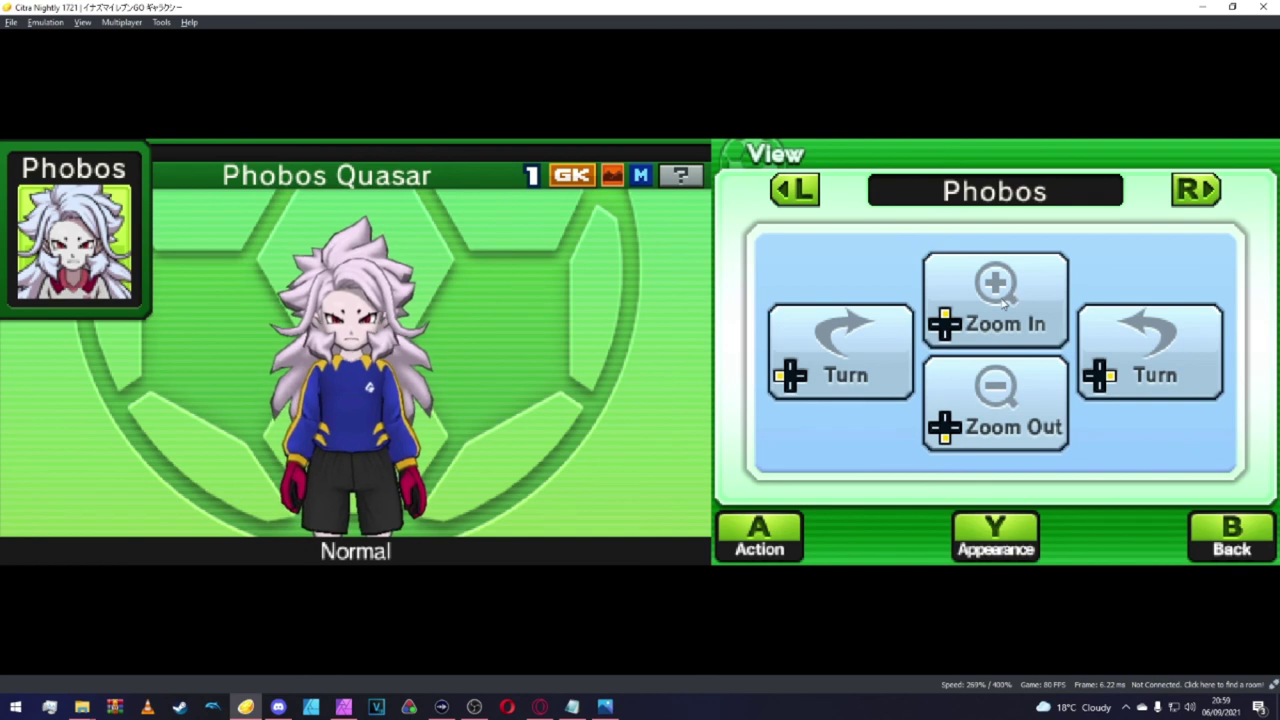